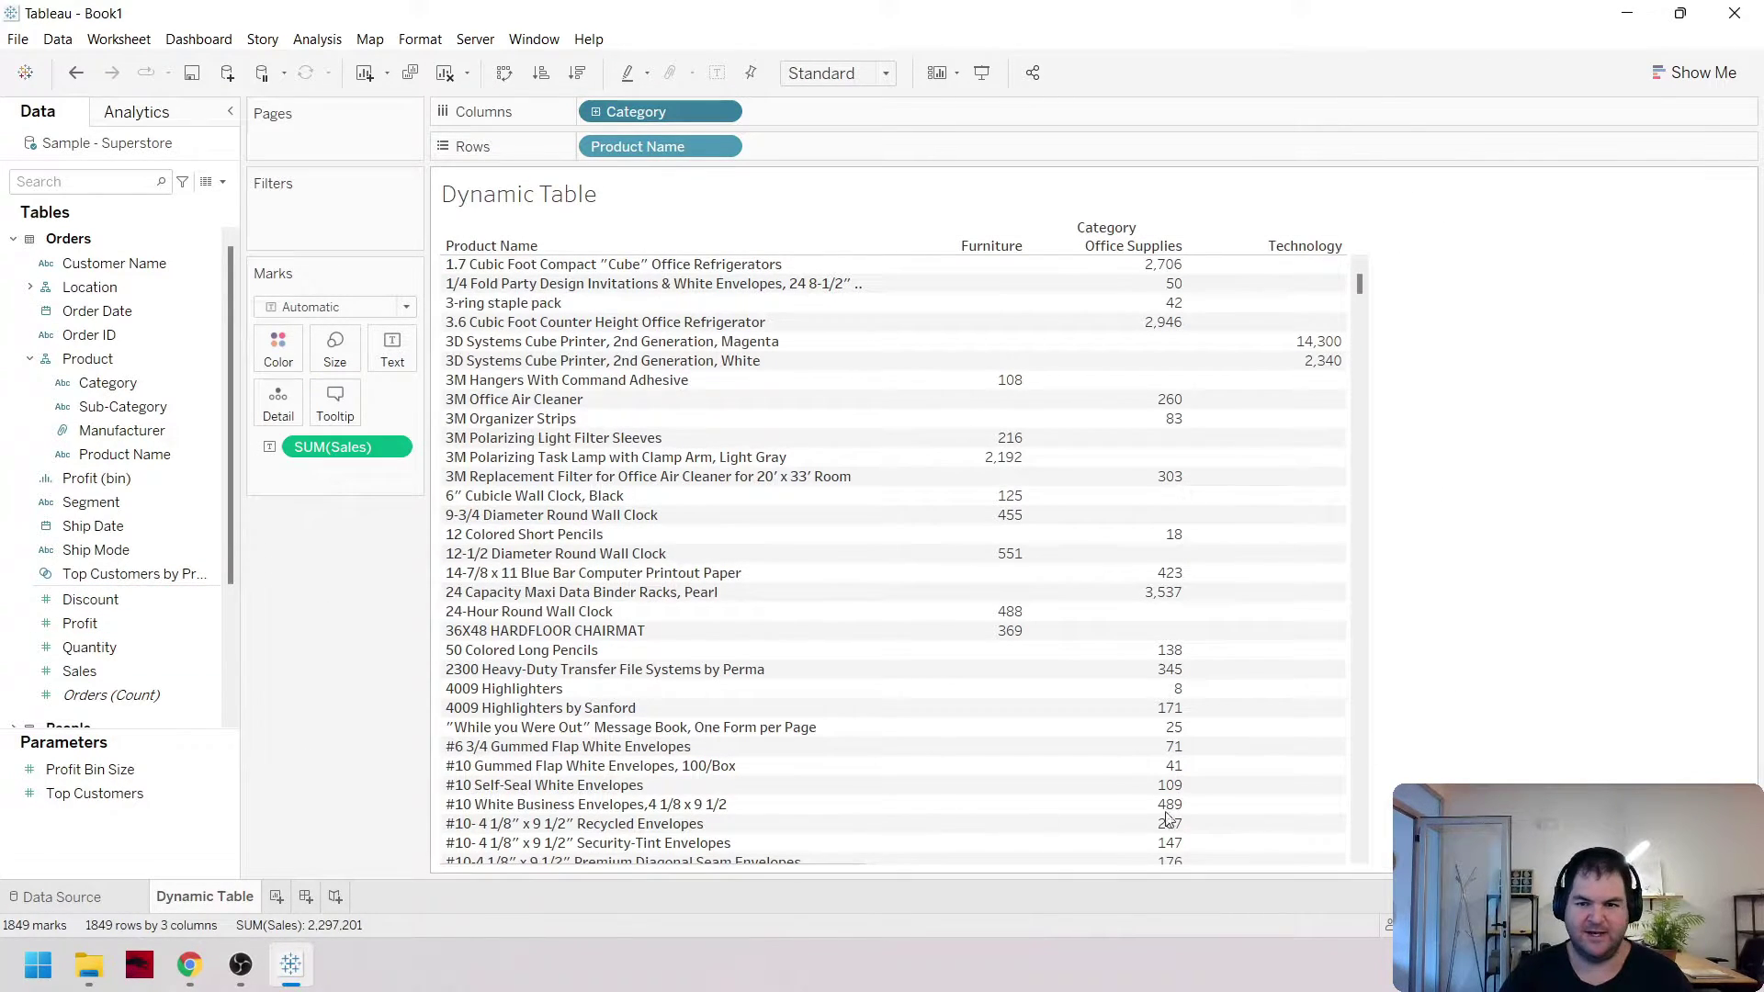
left_click_drag(233, 353, 230, 316)
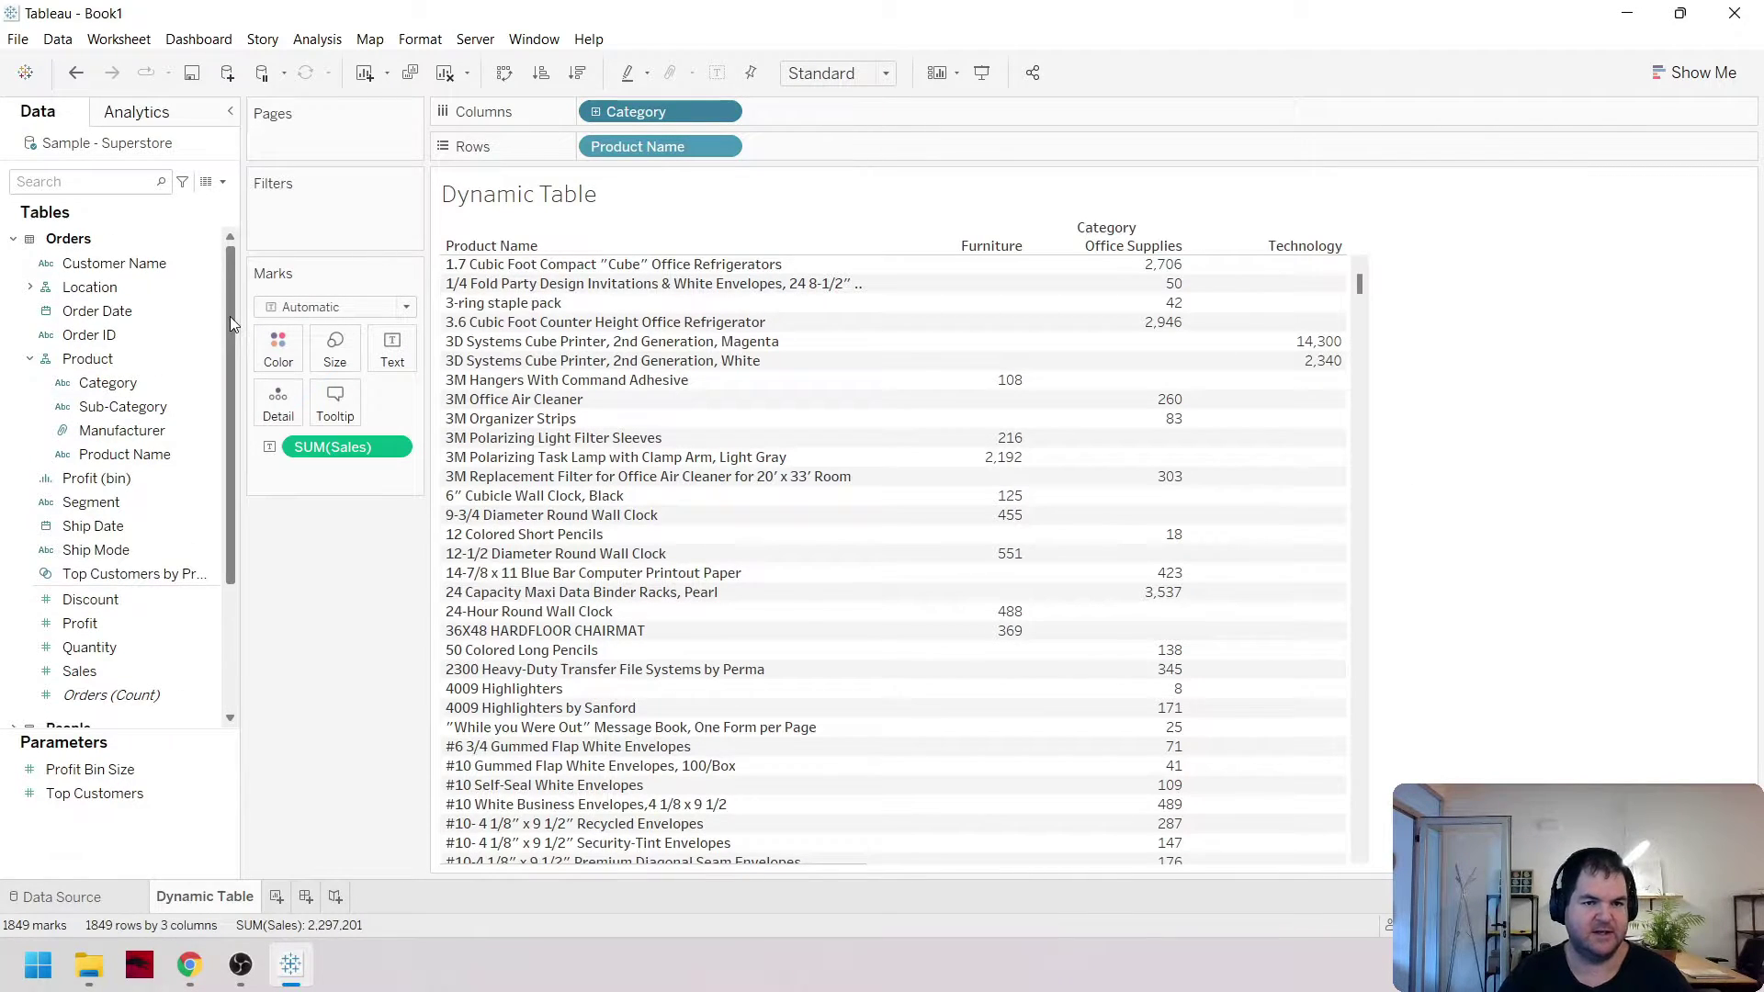
left_click(15, 239)
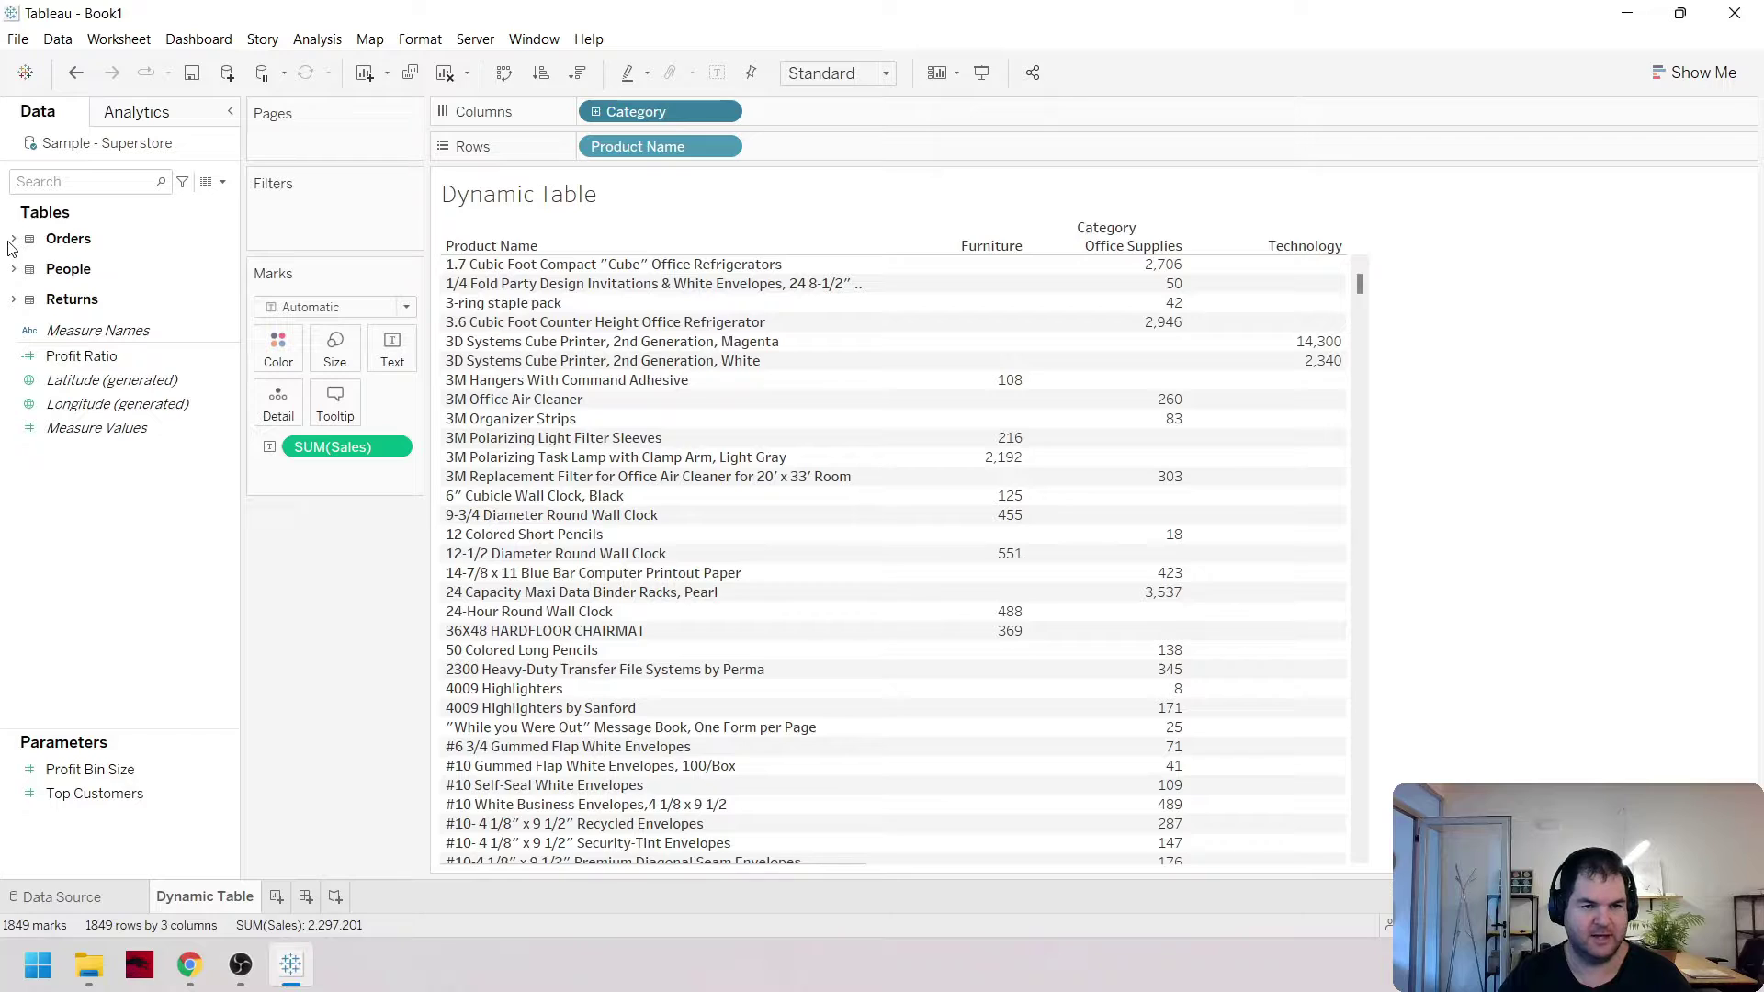
left_click(13, 240)
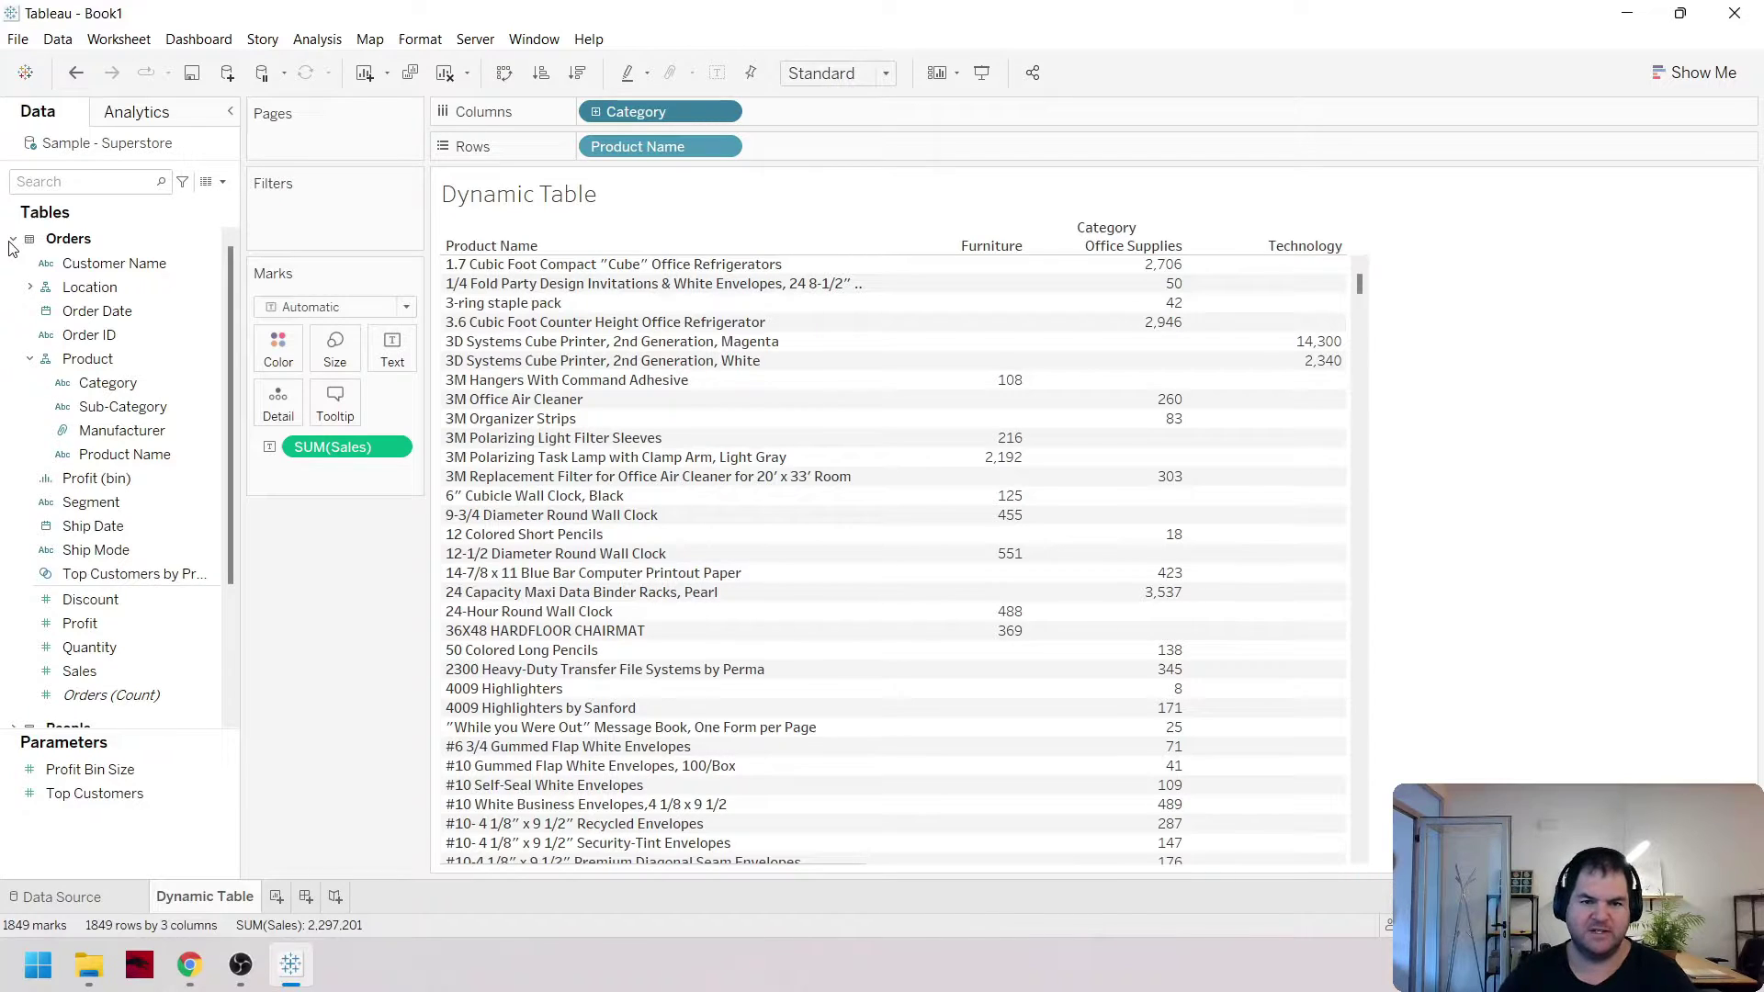
mouse_move(964, 570)
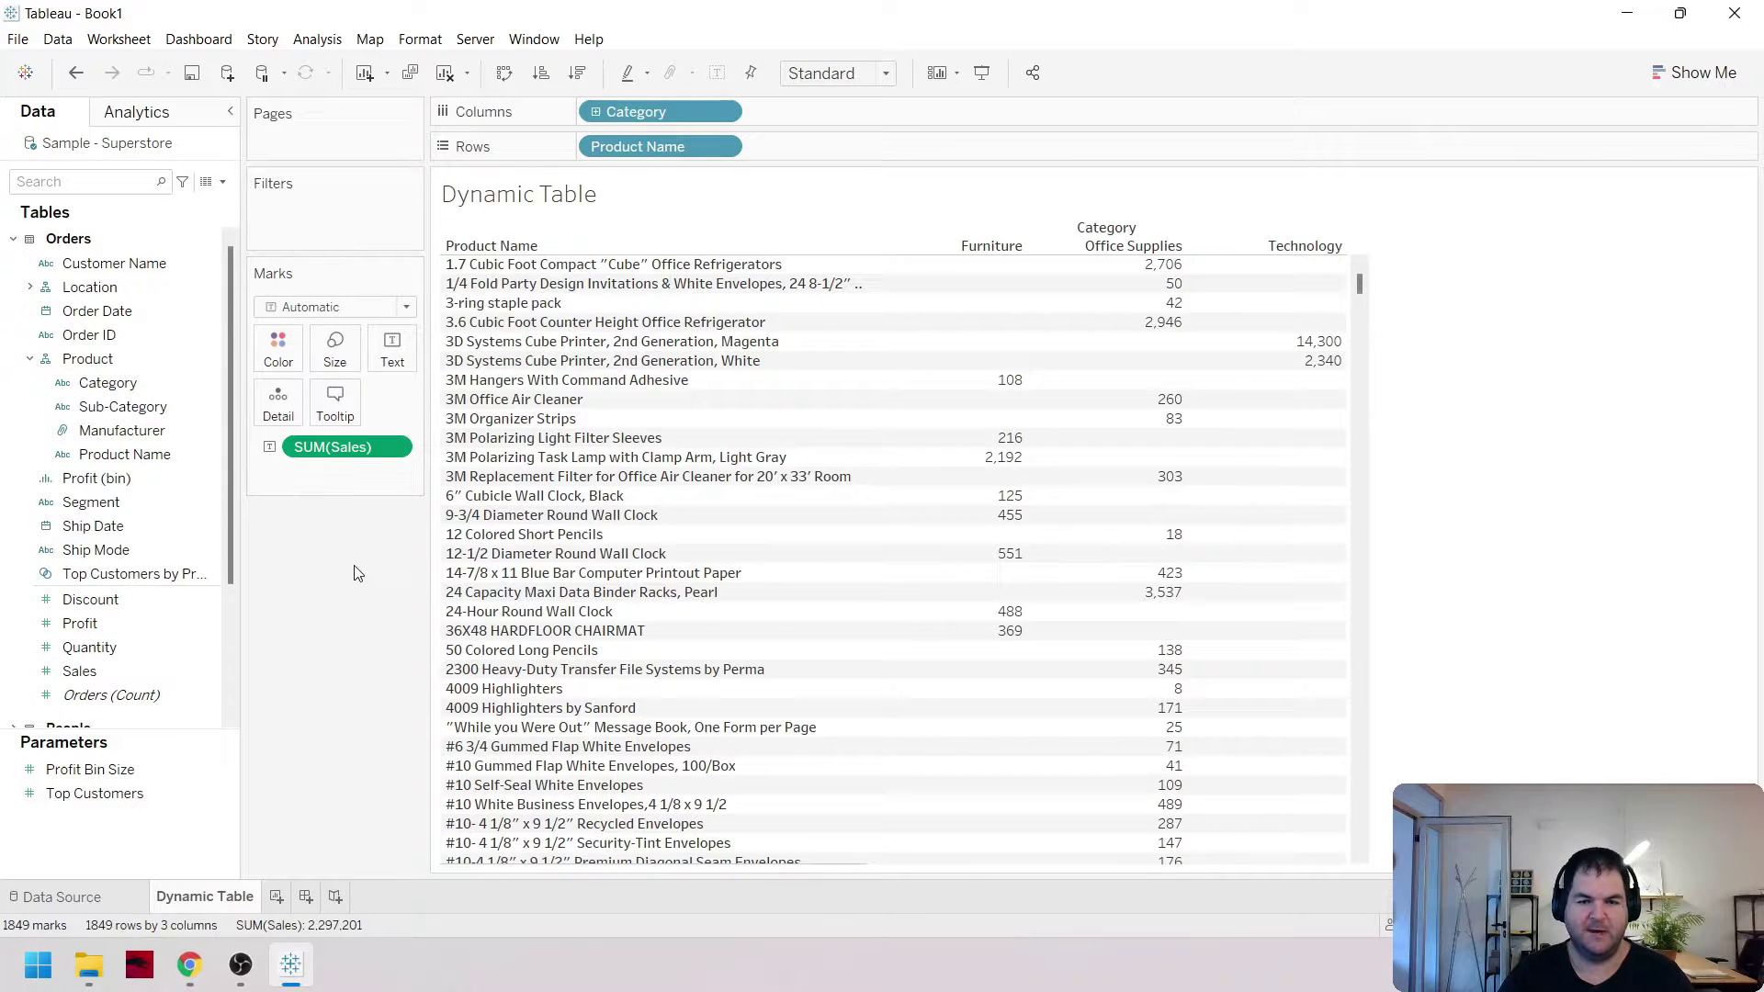
mouse_move(1139, 399)
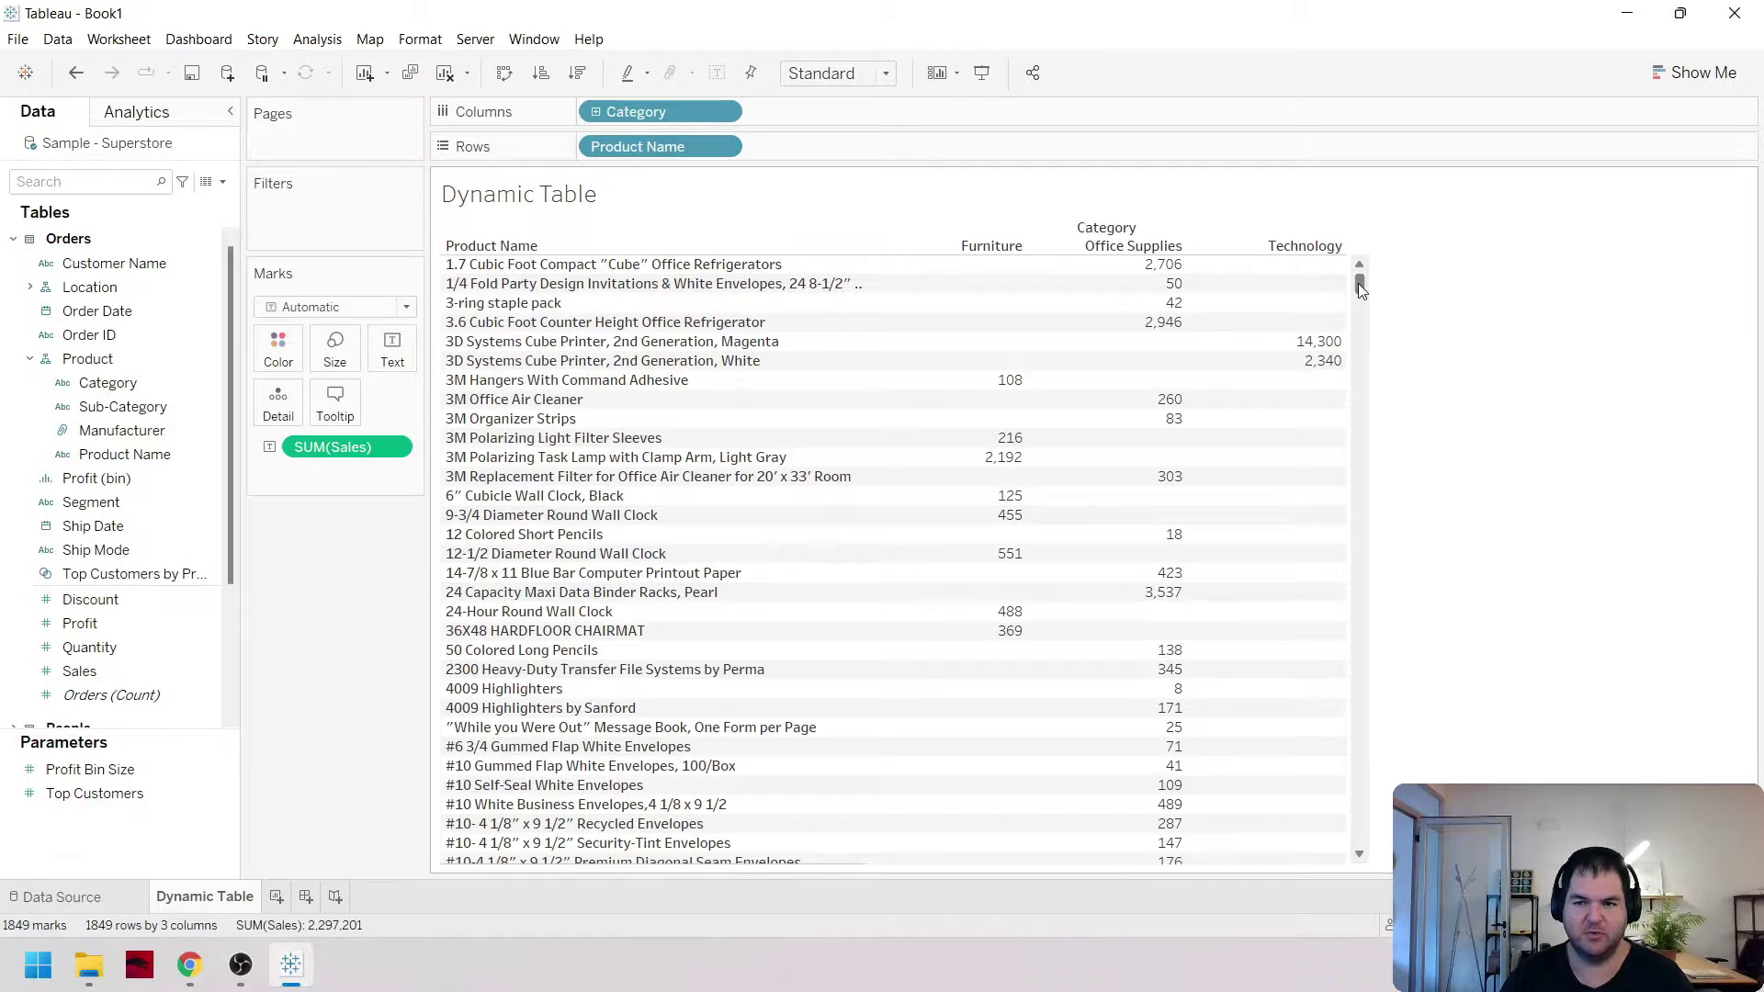
left_click_drag(1360, 288, 1359, 273)
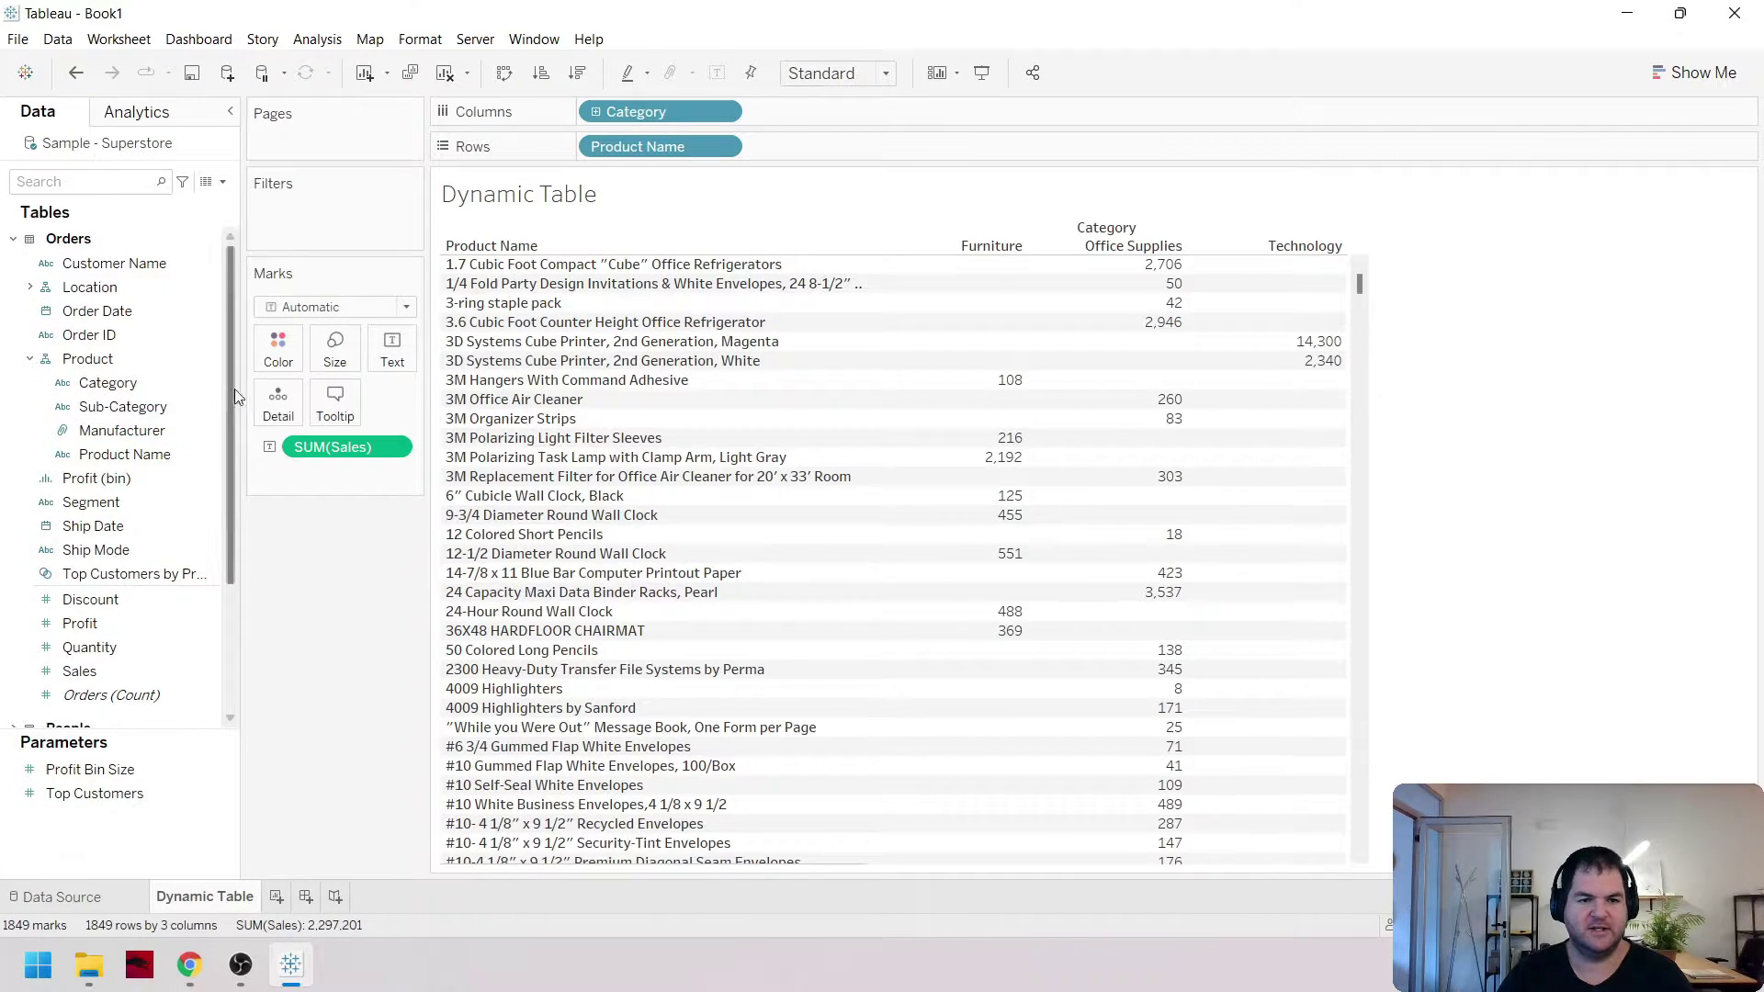
left_click(13, 239)
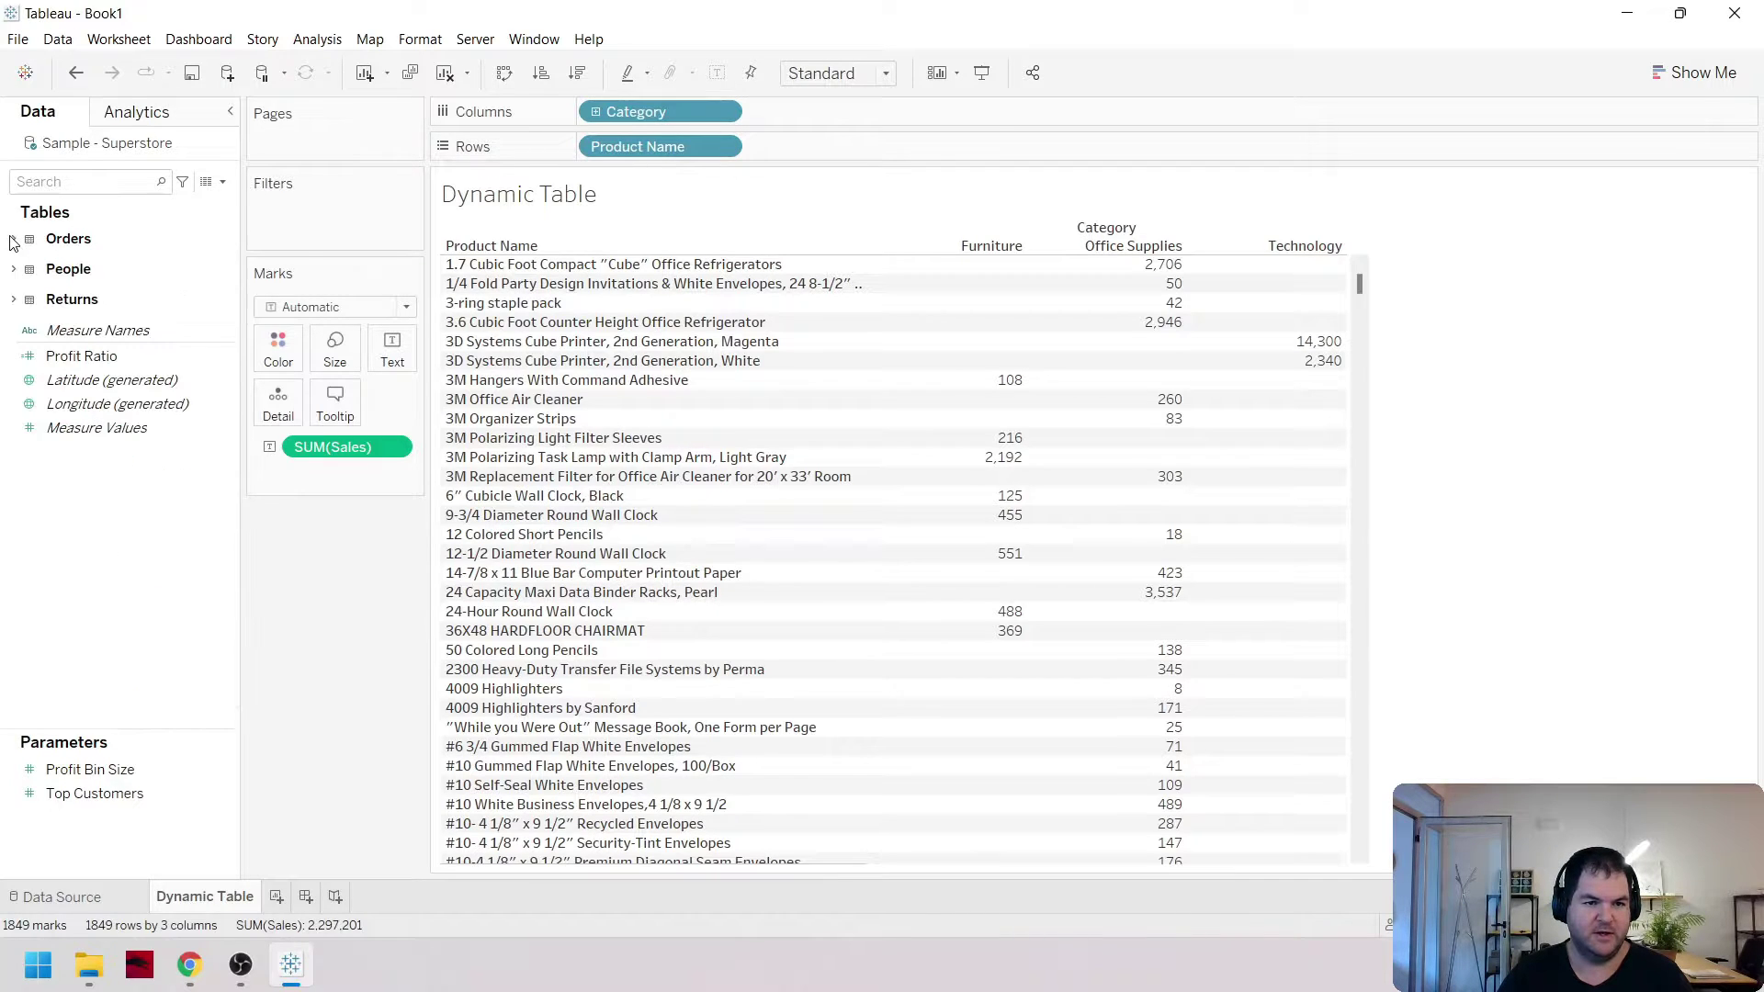
right_click(112, 823)
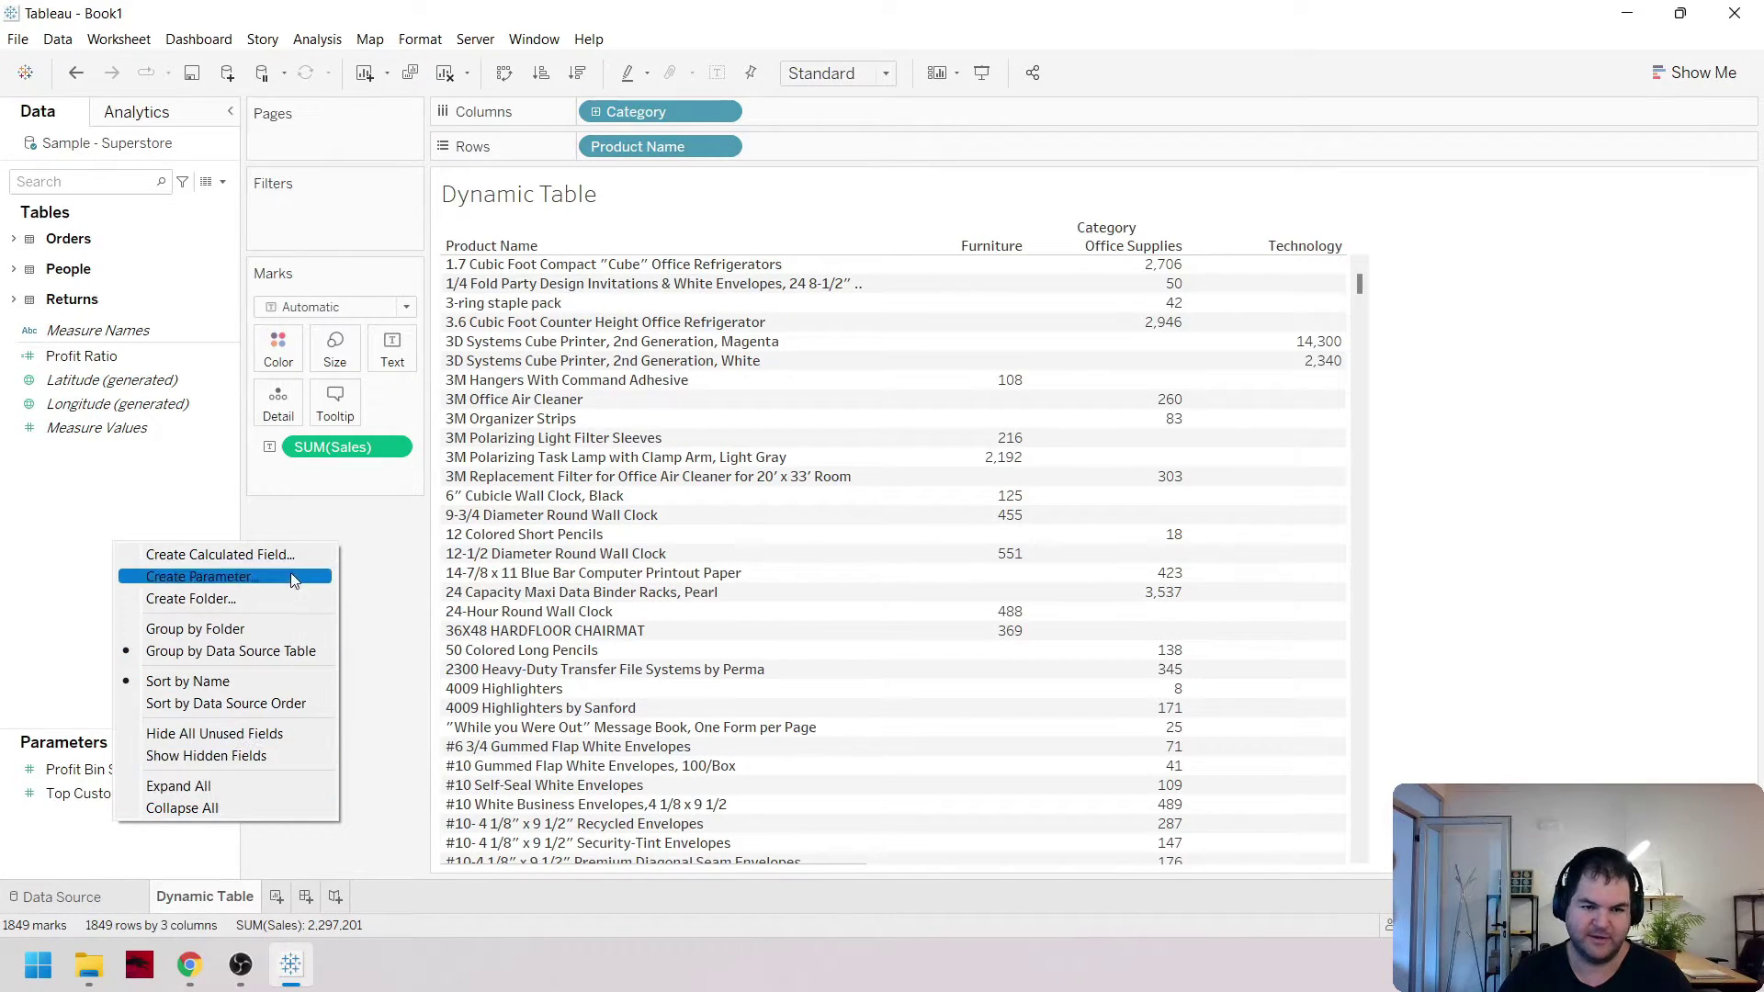
left_click(405, 520)
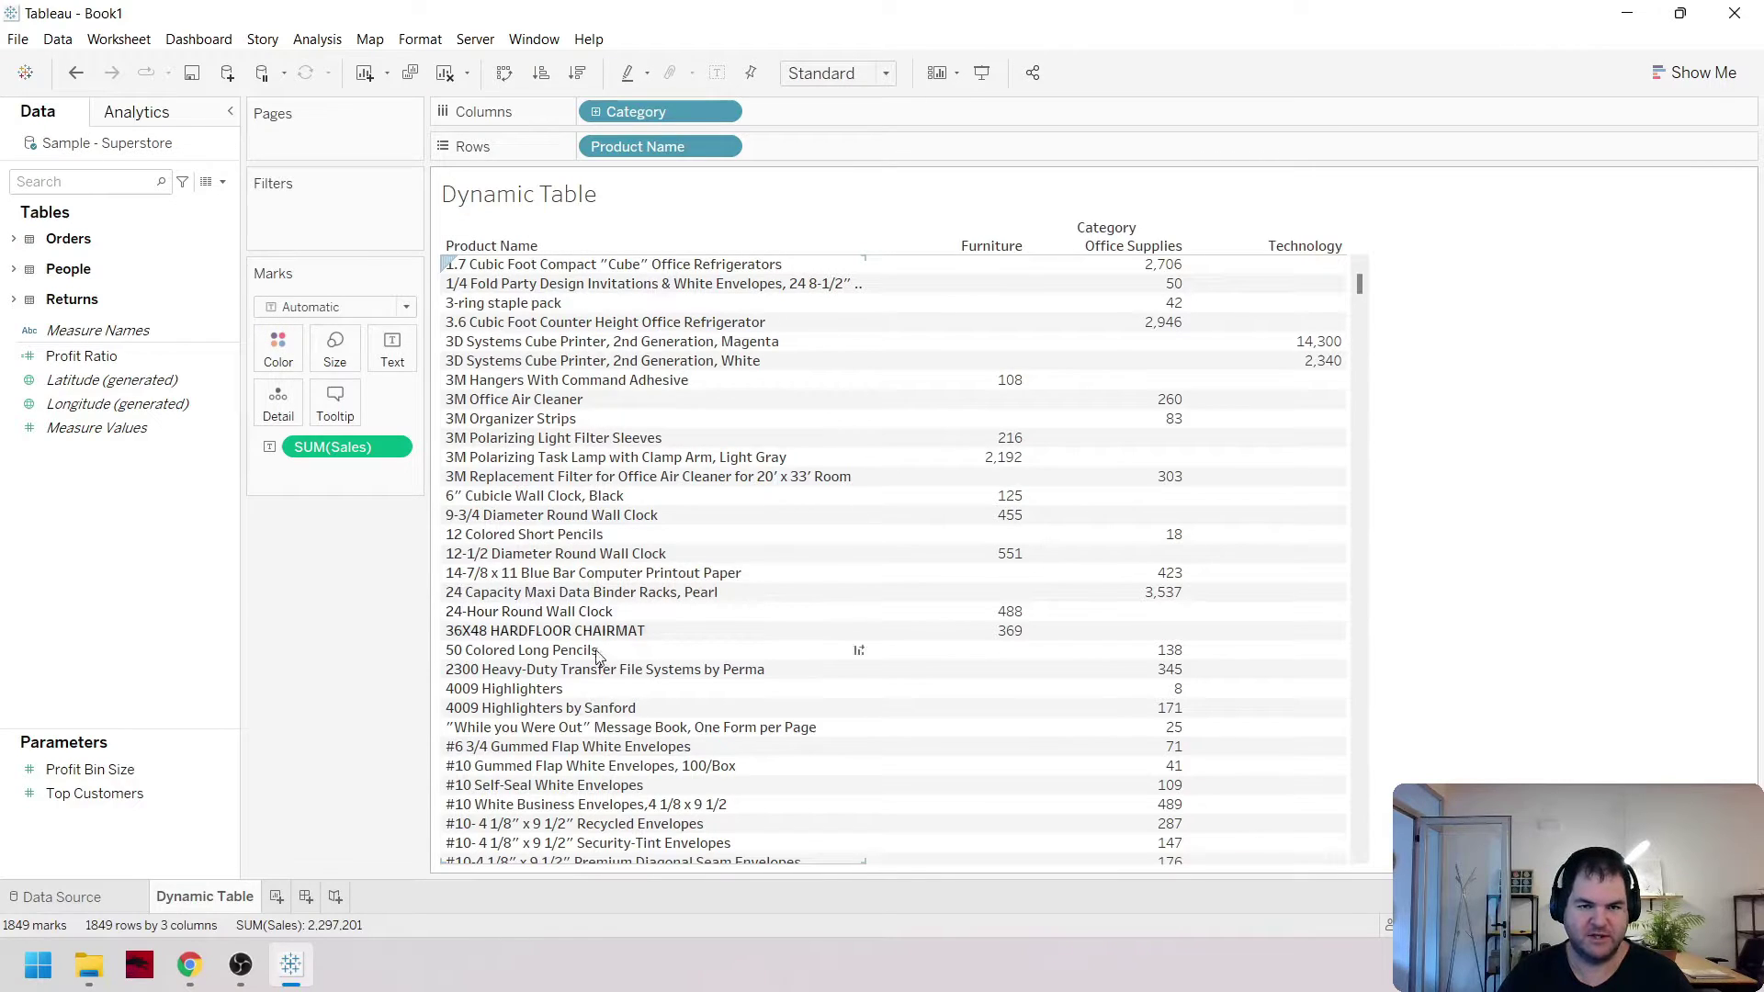
Create a parameter named "Dimension Selector (Rows)" with the String data type
right_click(107, 831)
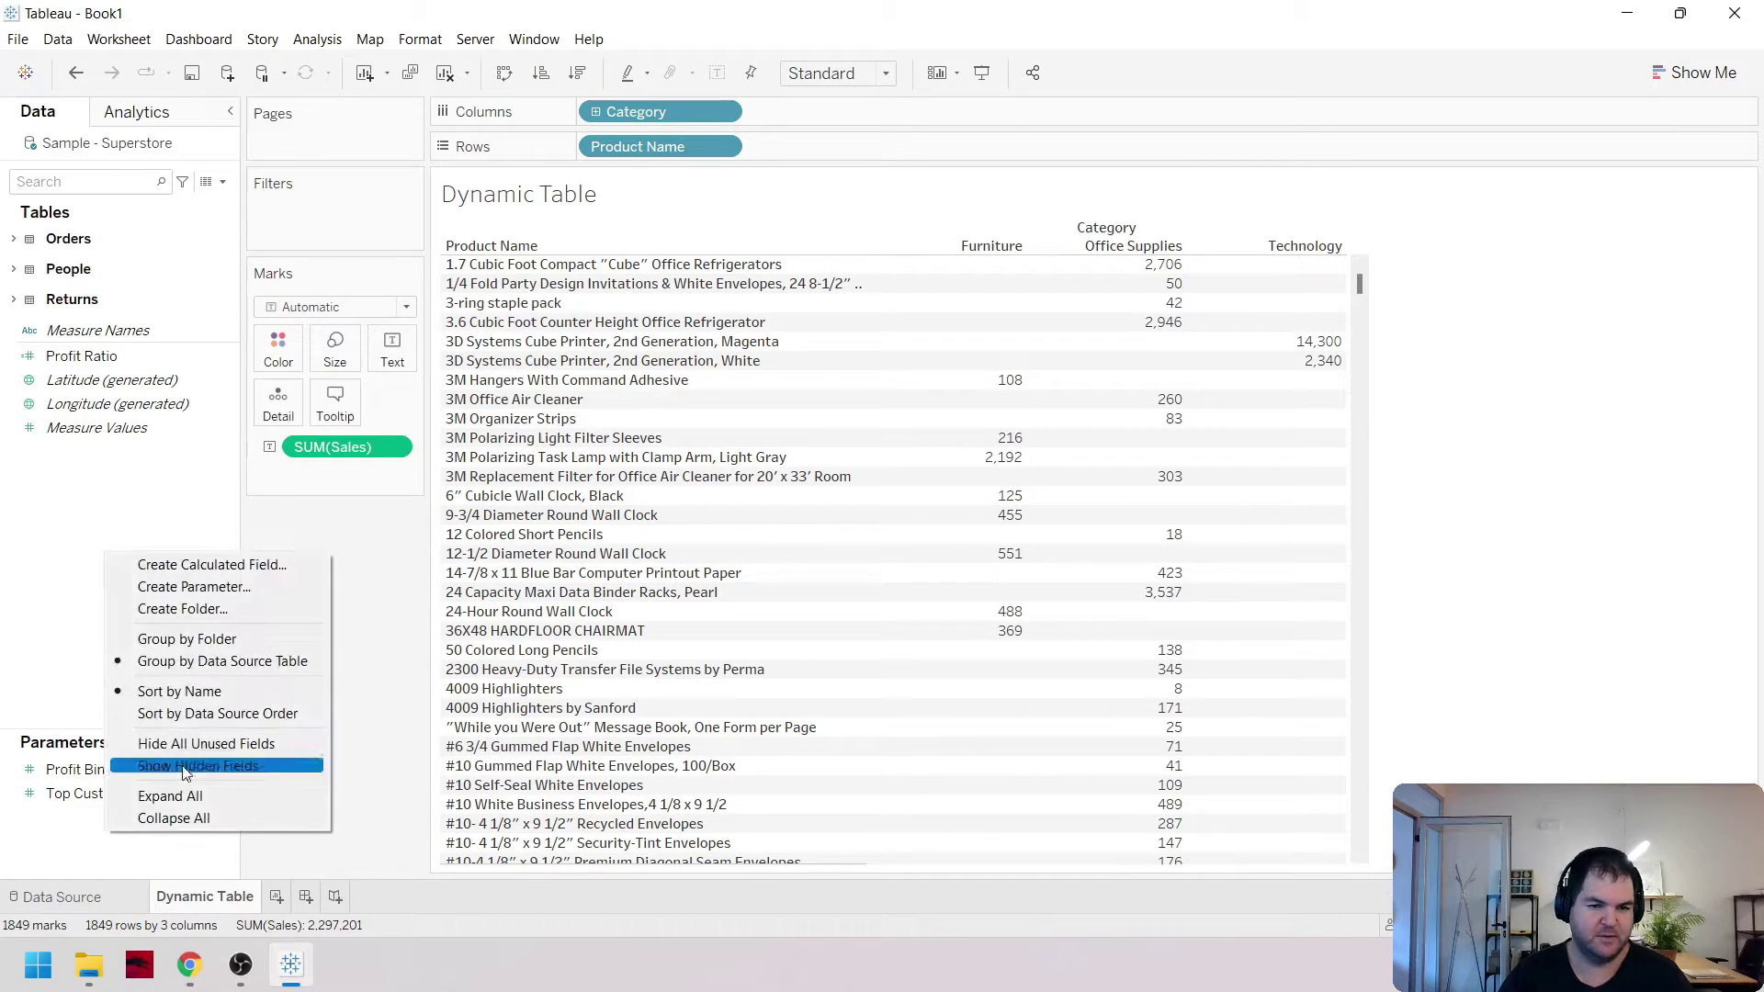
left_click(245, 588)
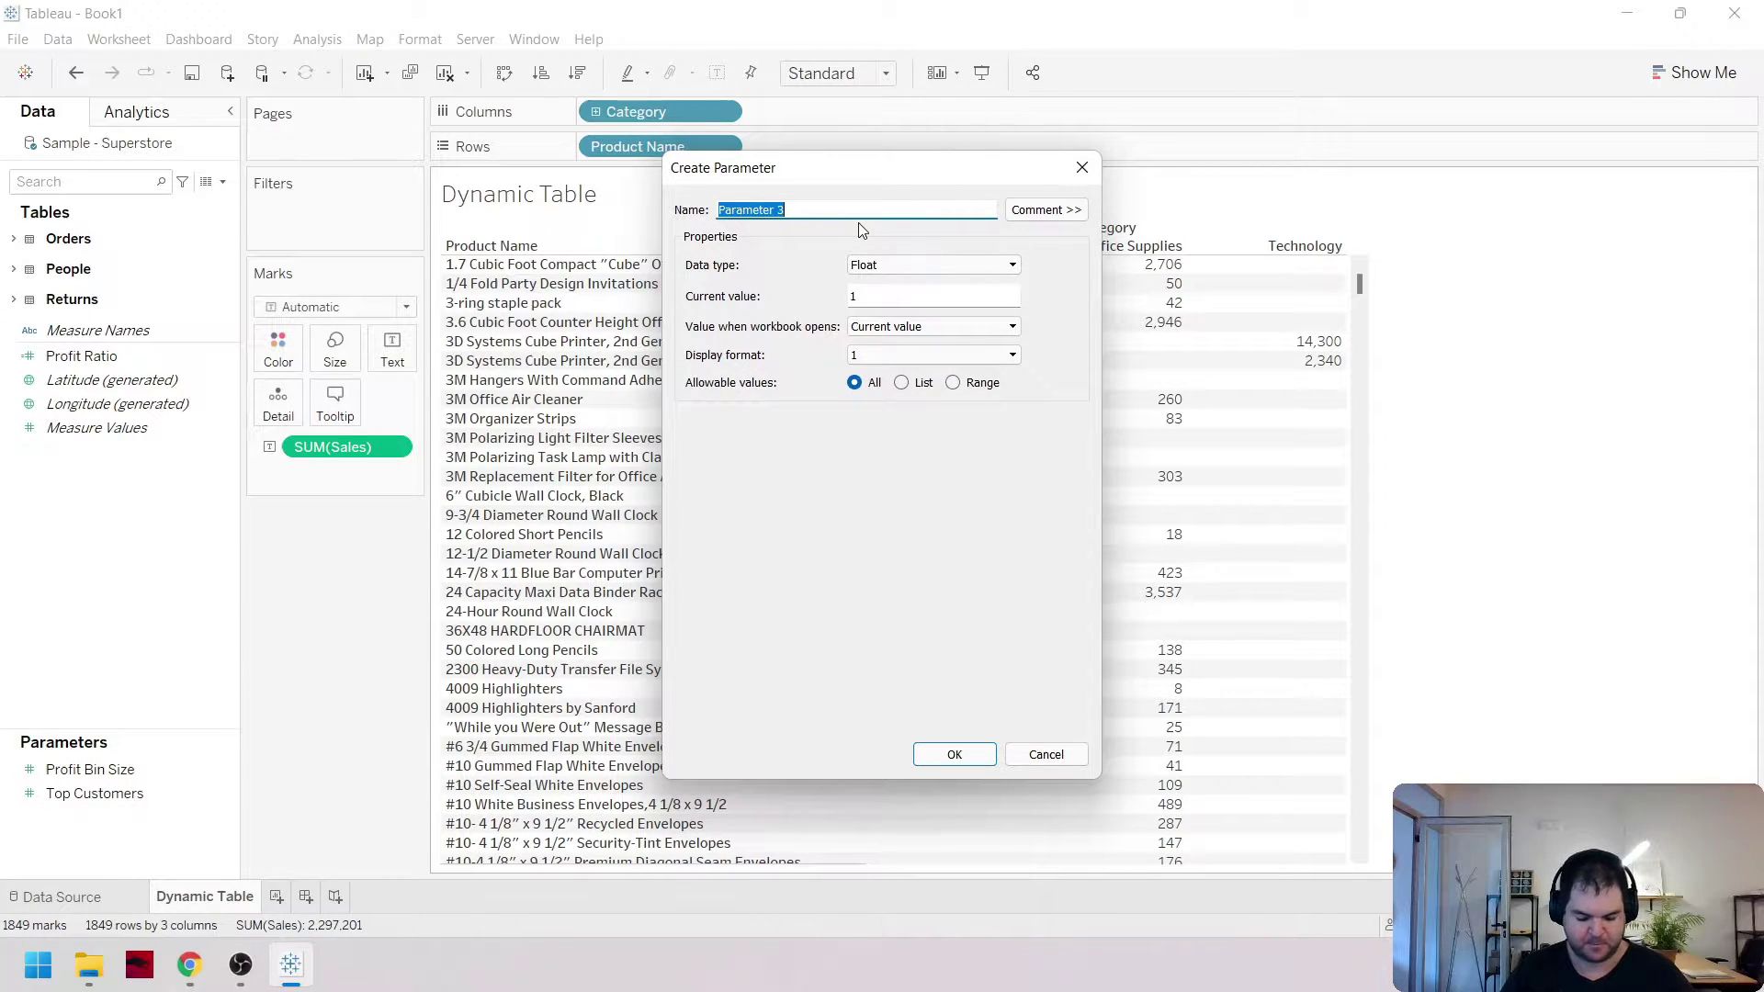
type("Dimensi")
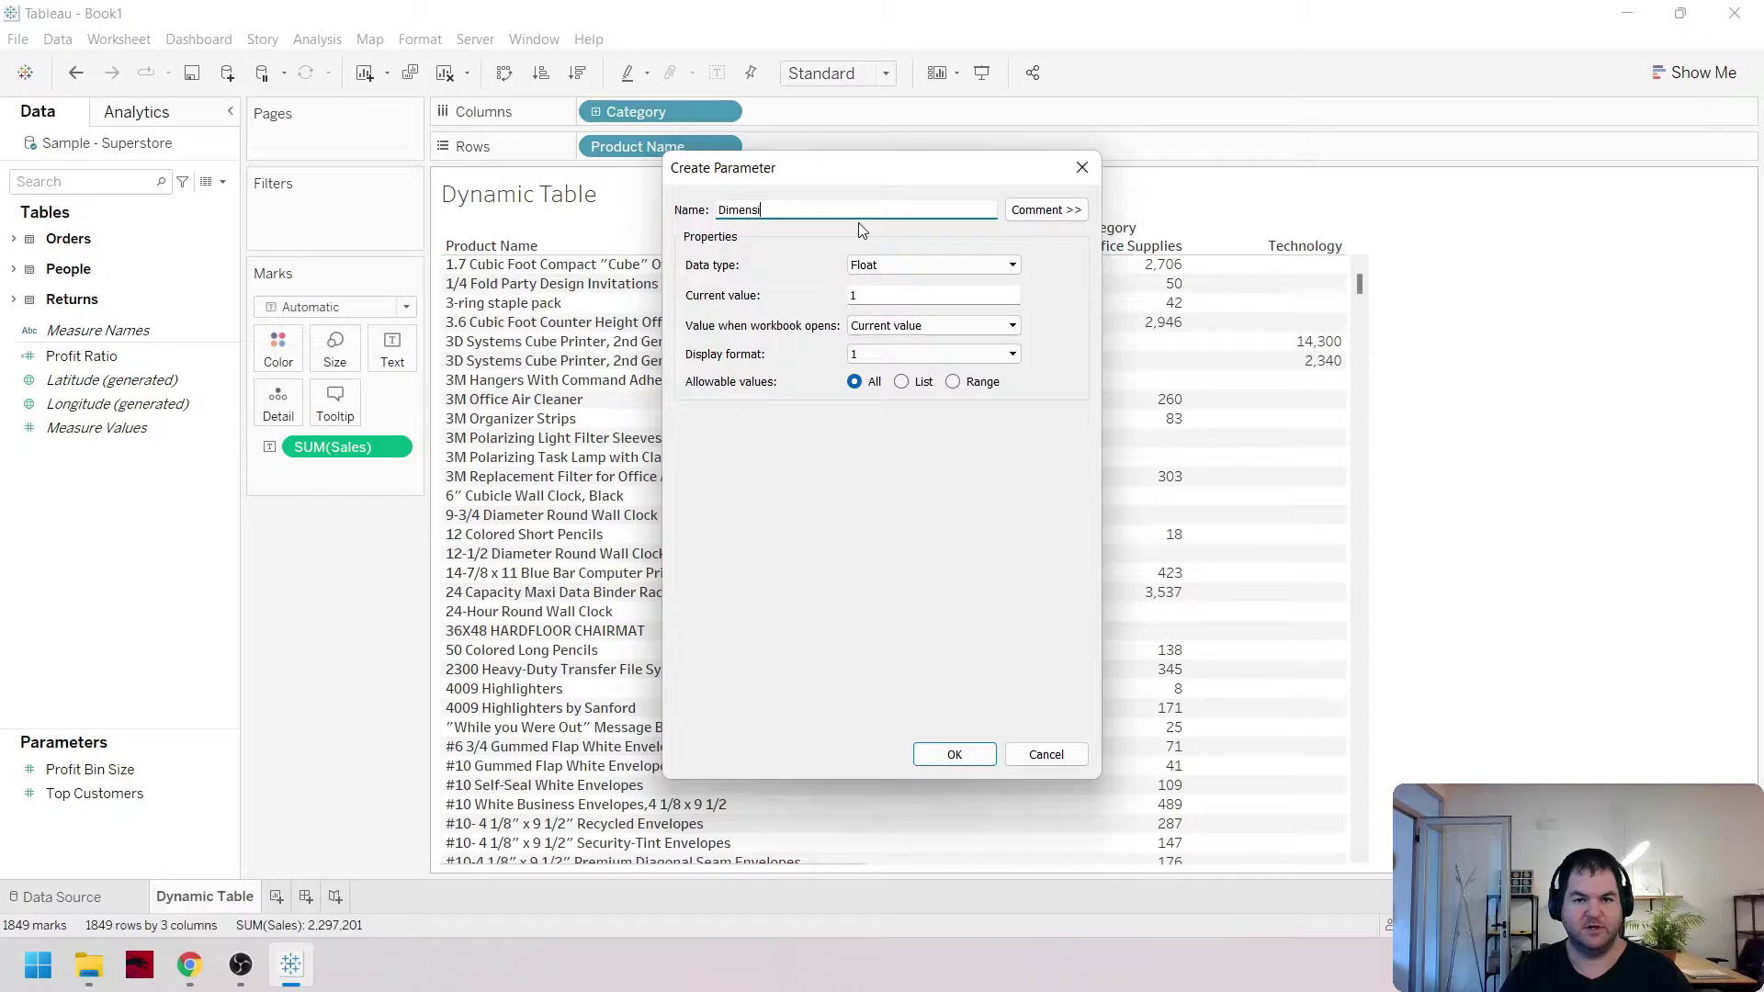
type("on Selector (Rows")
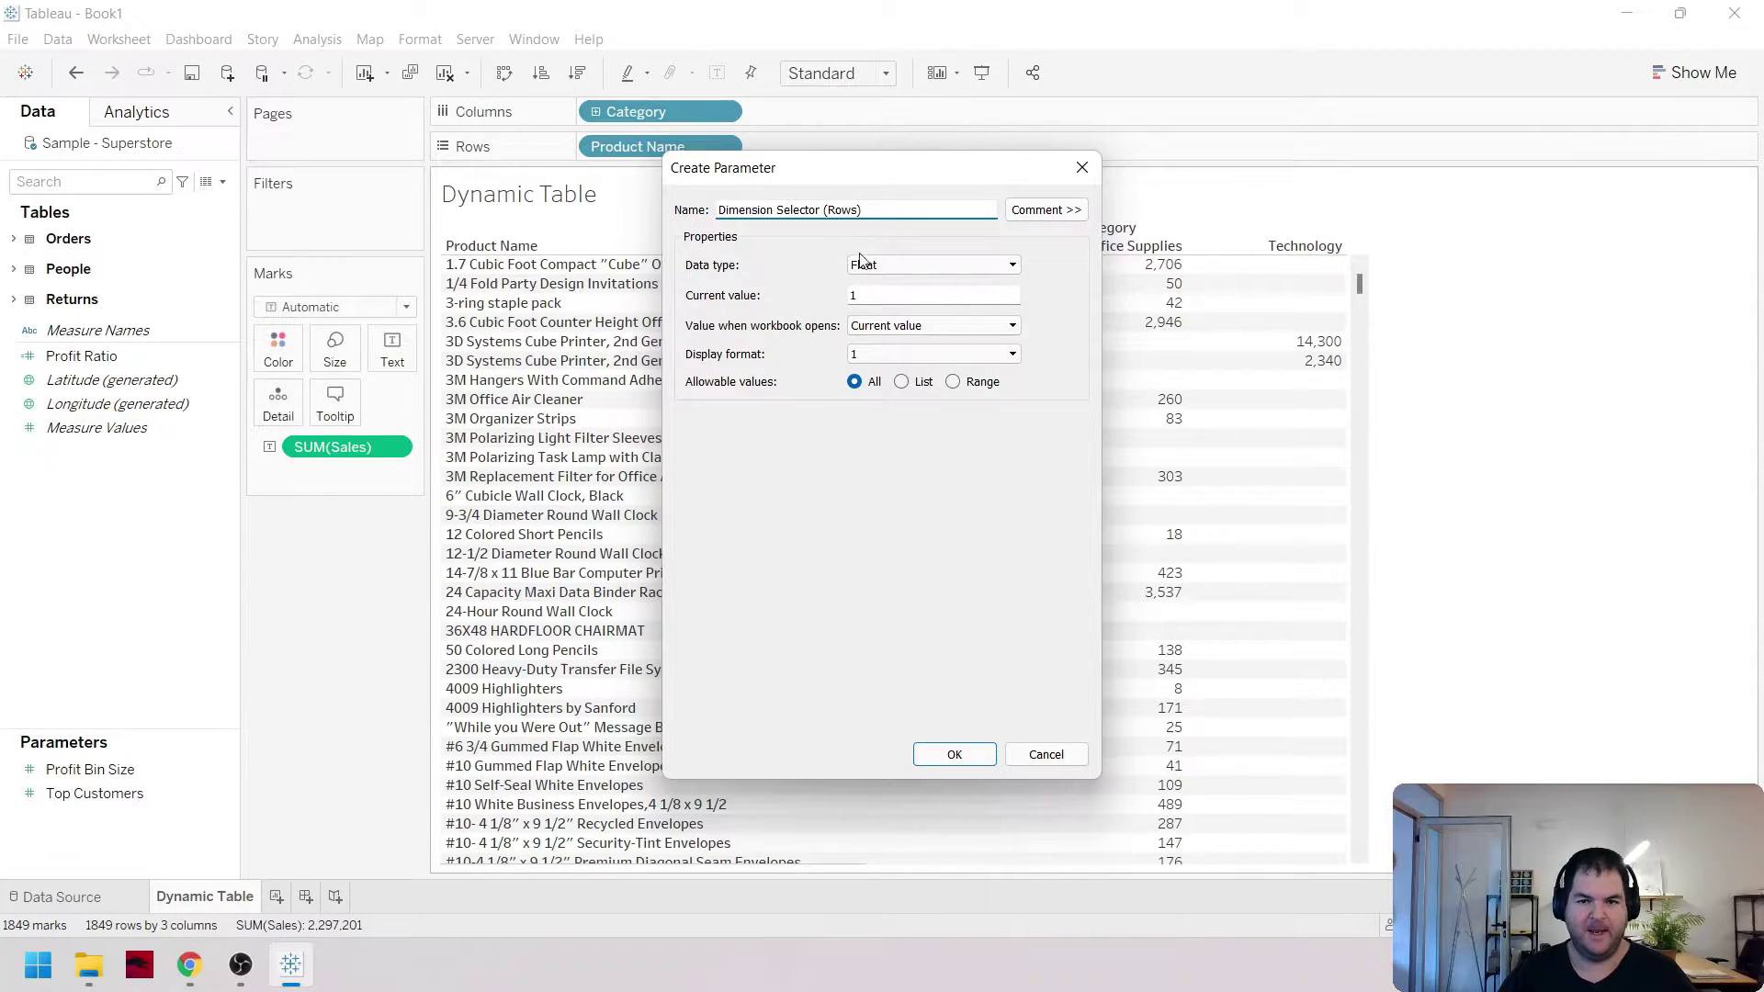
left_click(919, 263)
left_click(866, 312)
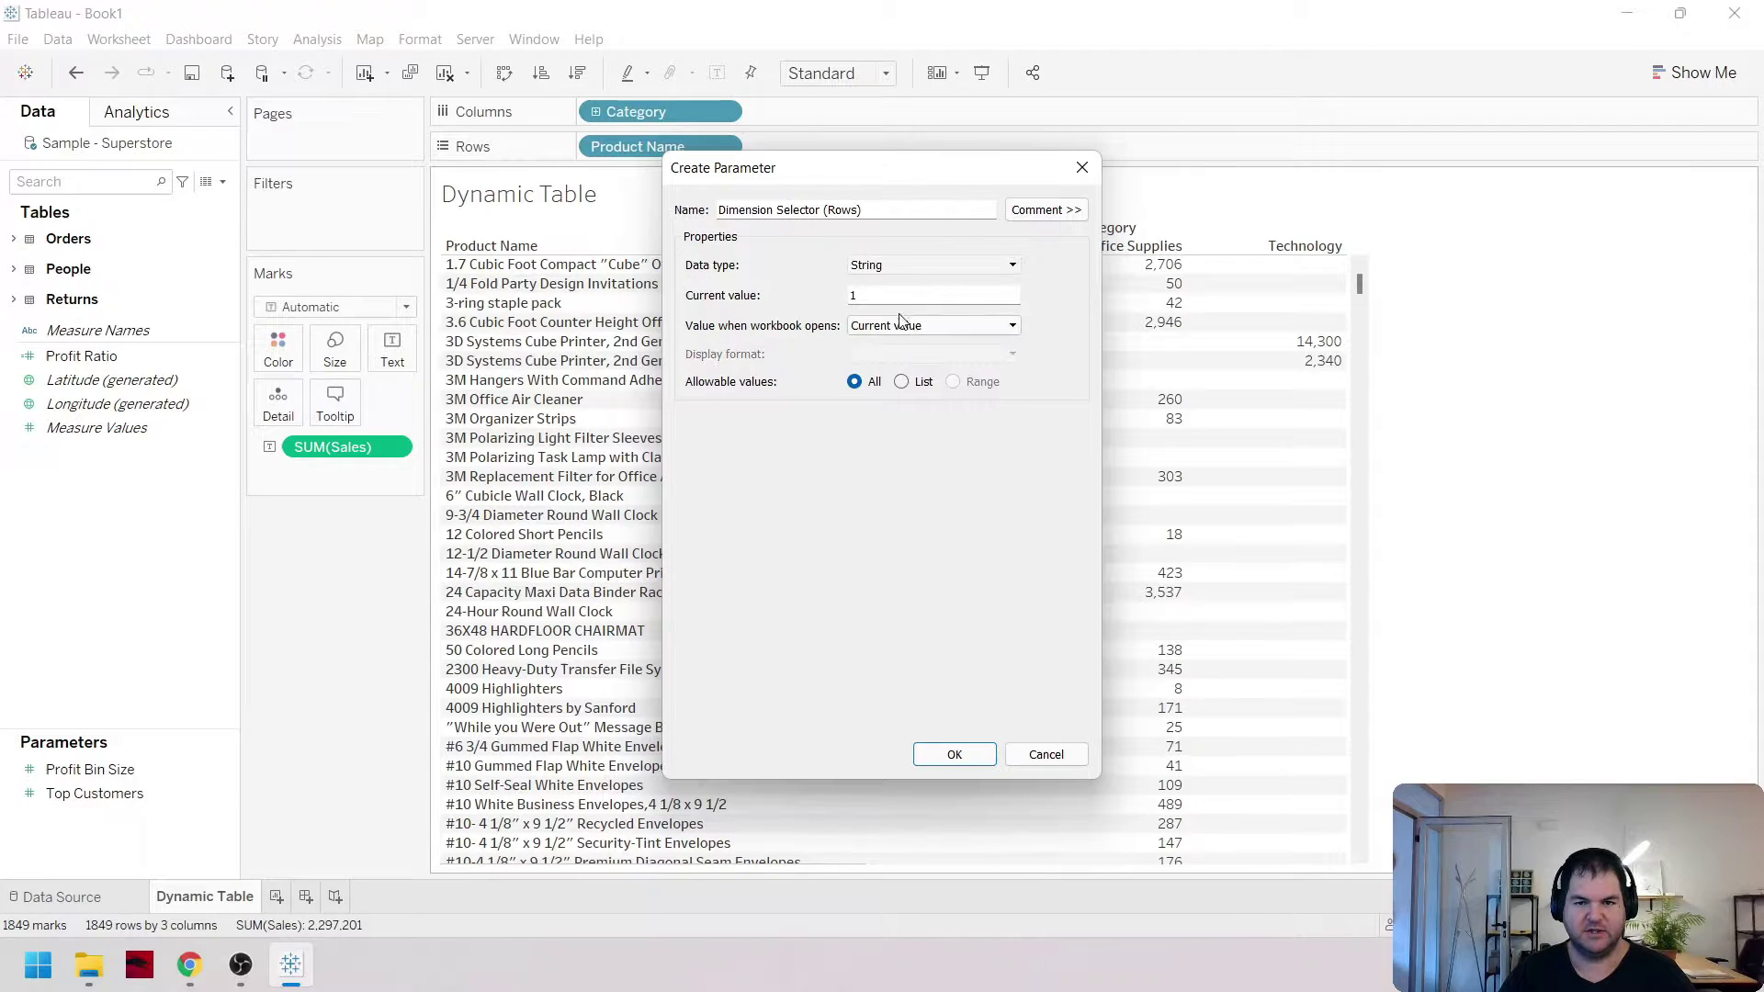
Restrict the parameter to a fixed list containing Product Name, Product Category and Product Sub-category, and save it
left_click(901, 381)
left_click_drag(838, 176, 711, 149)
left_click(615, 443)
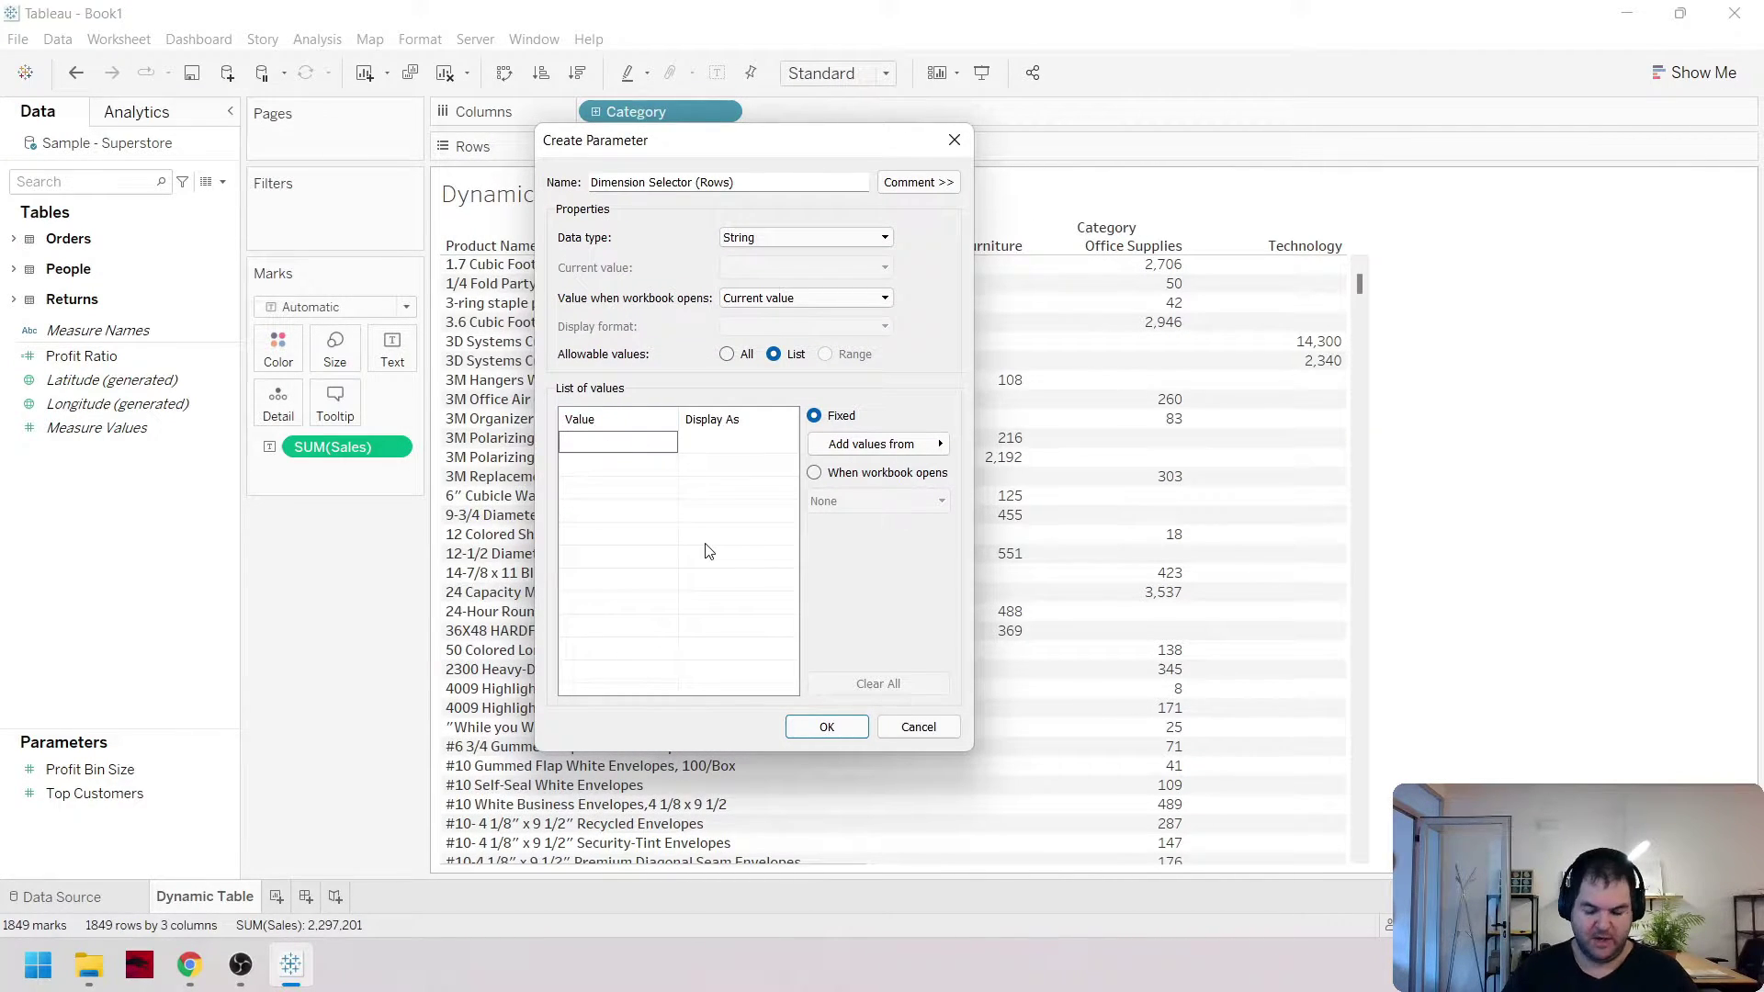
type("Product Na")
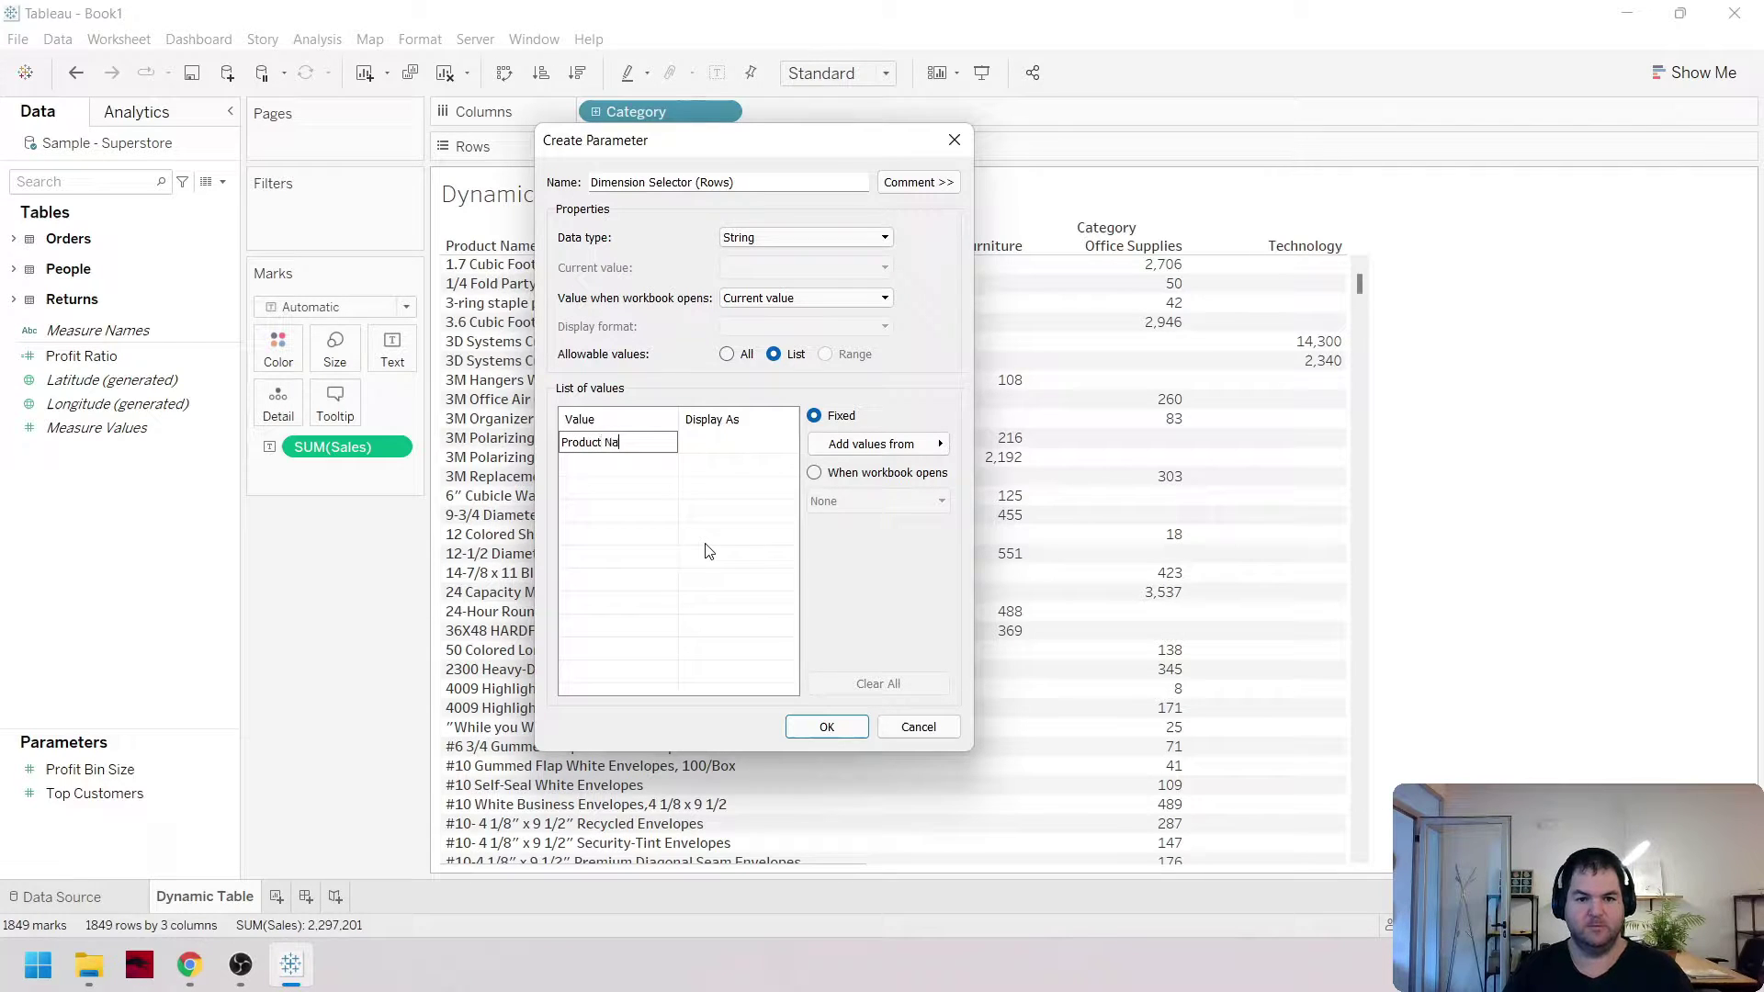
type("me")
key("Return")
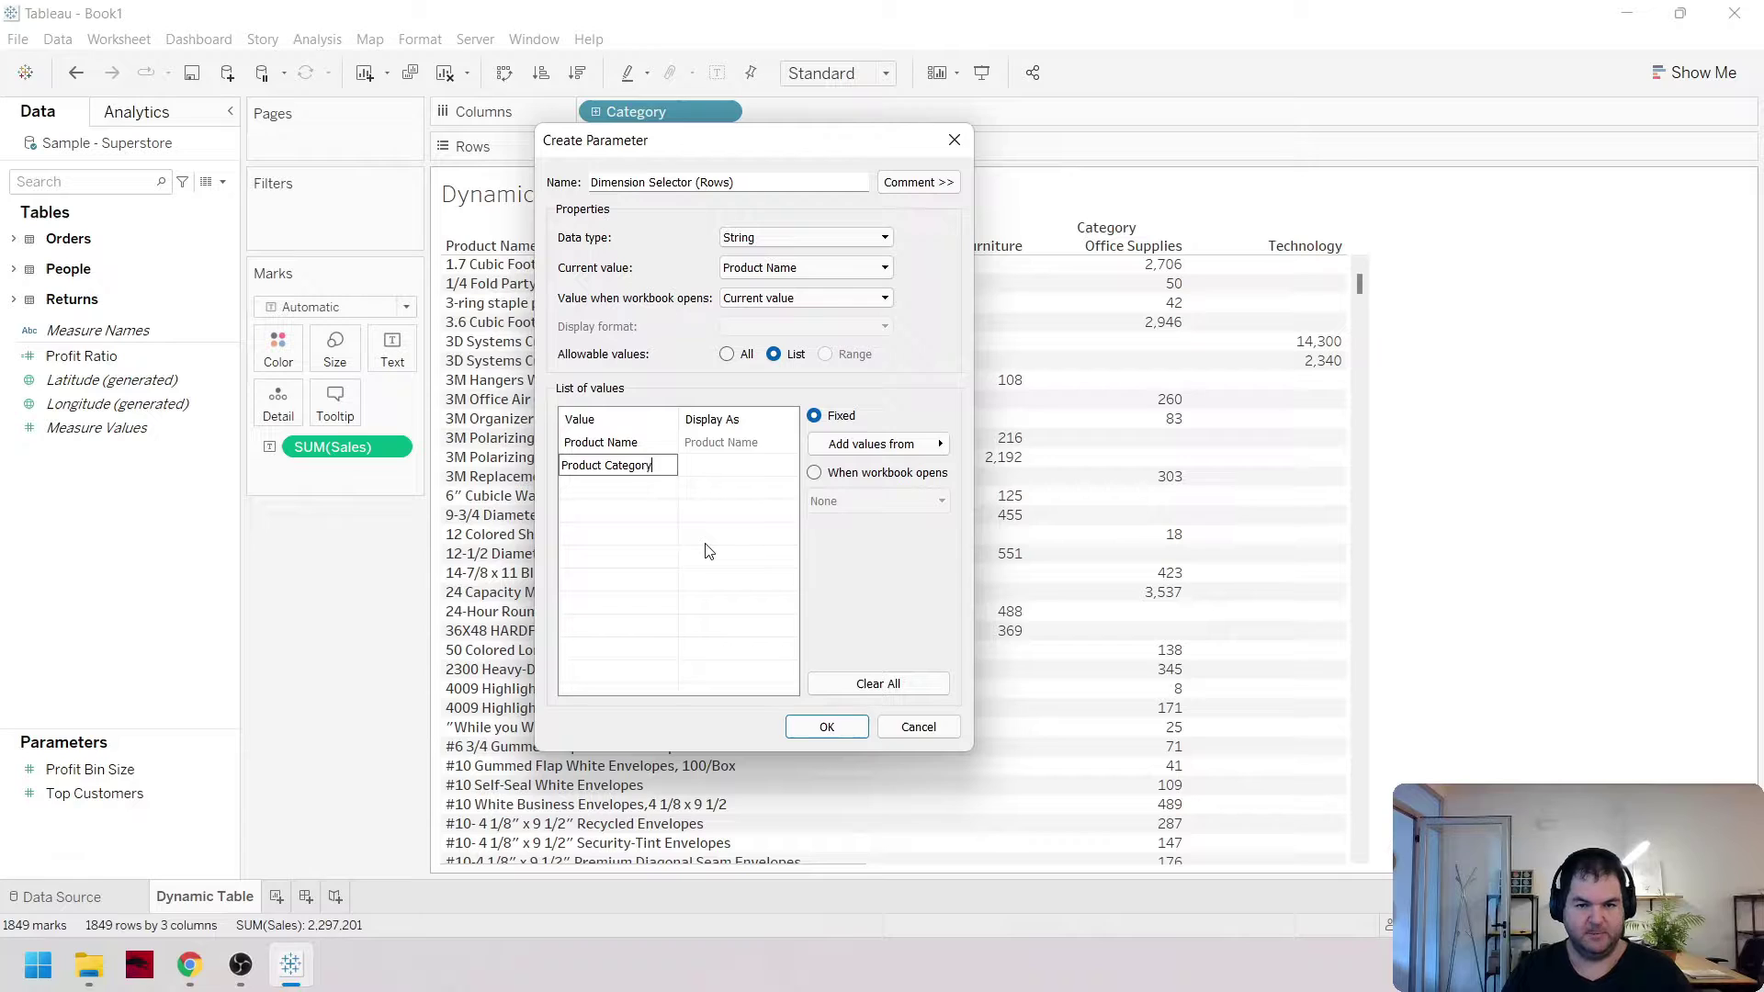
key("Return")
type("Product Su")
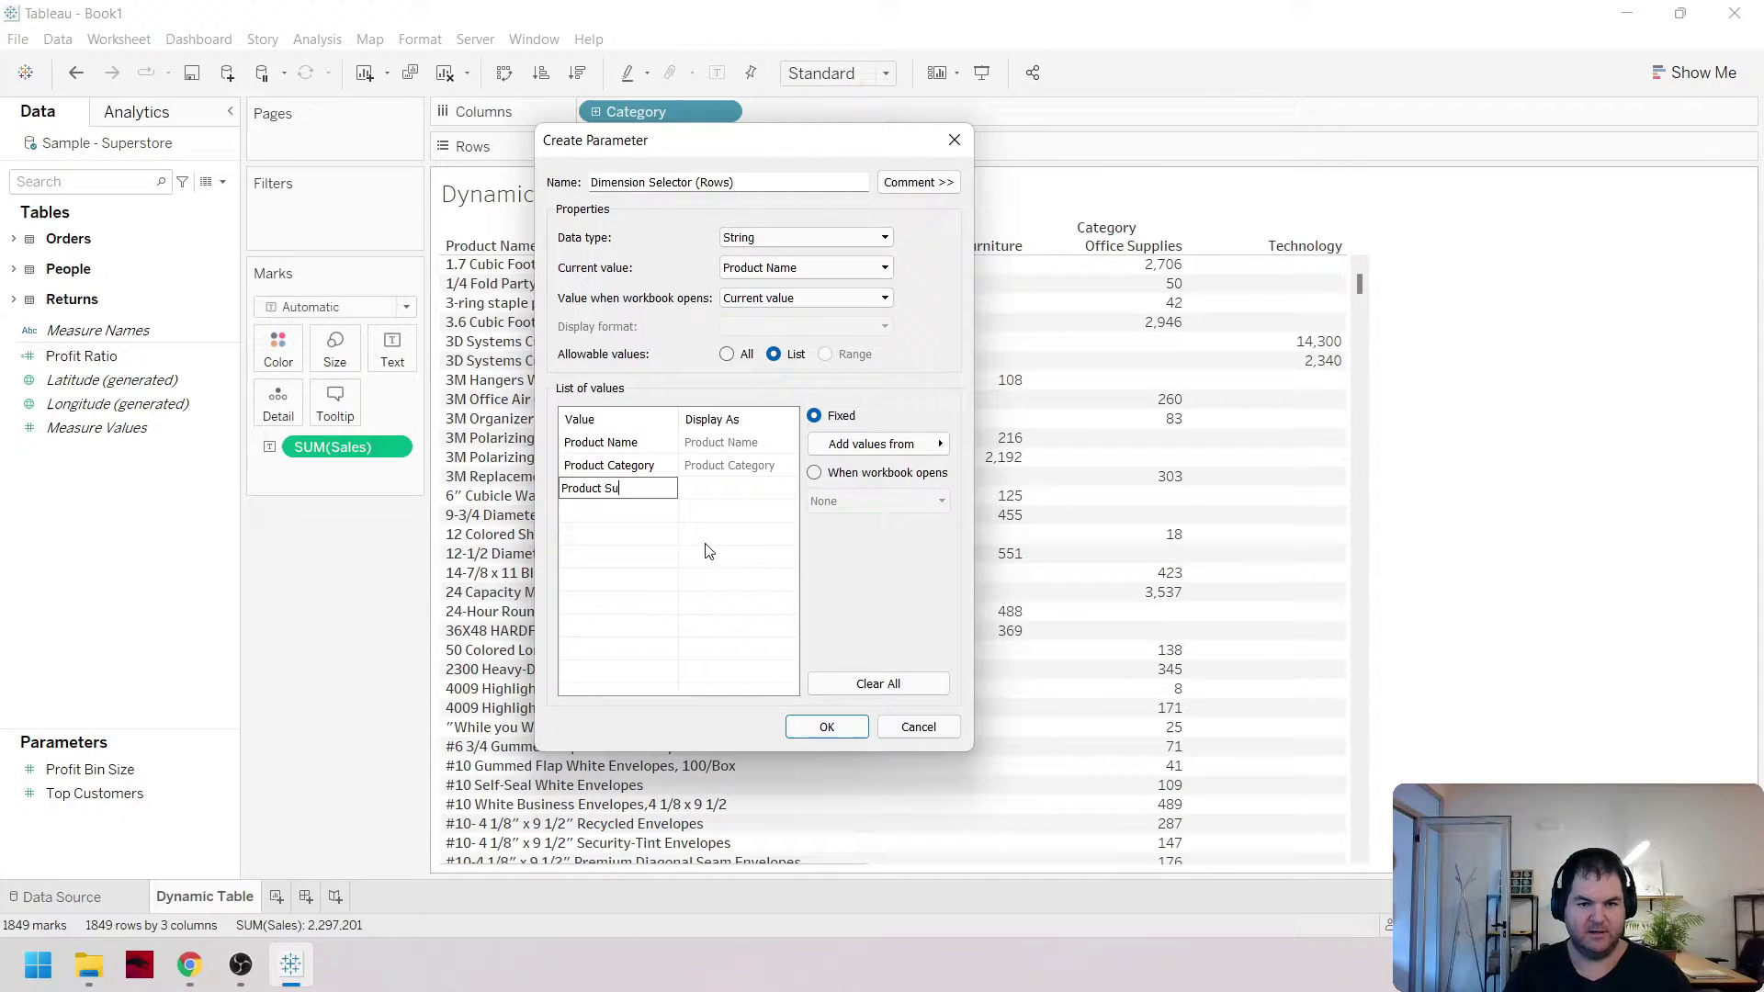
type("b-category")
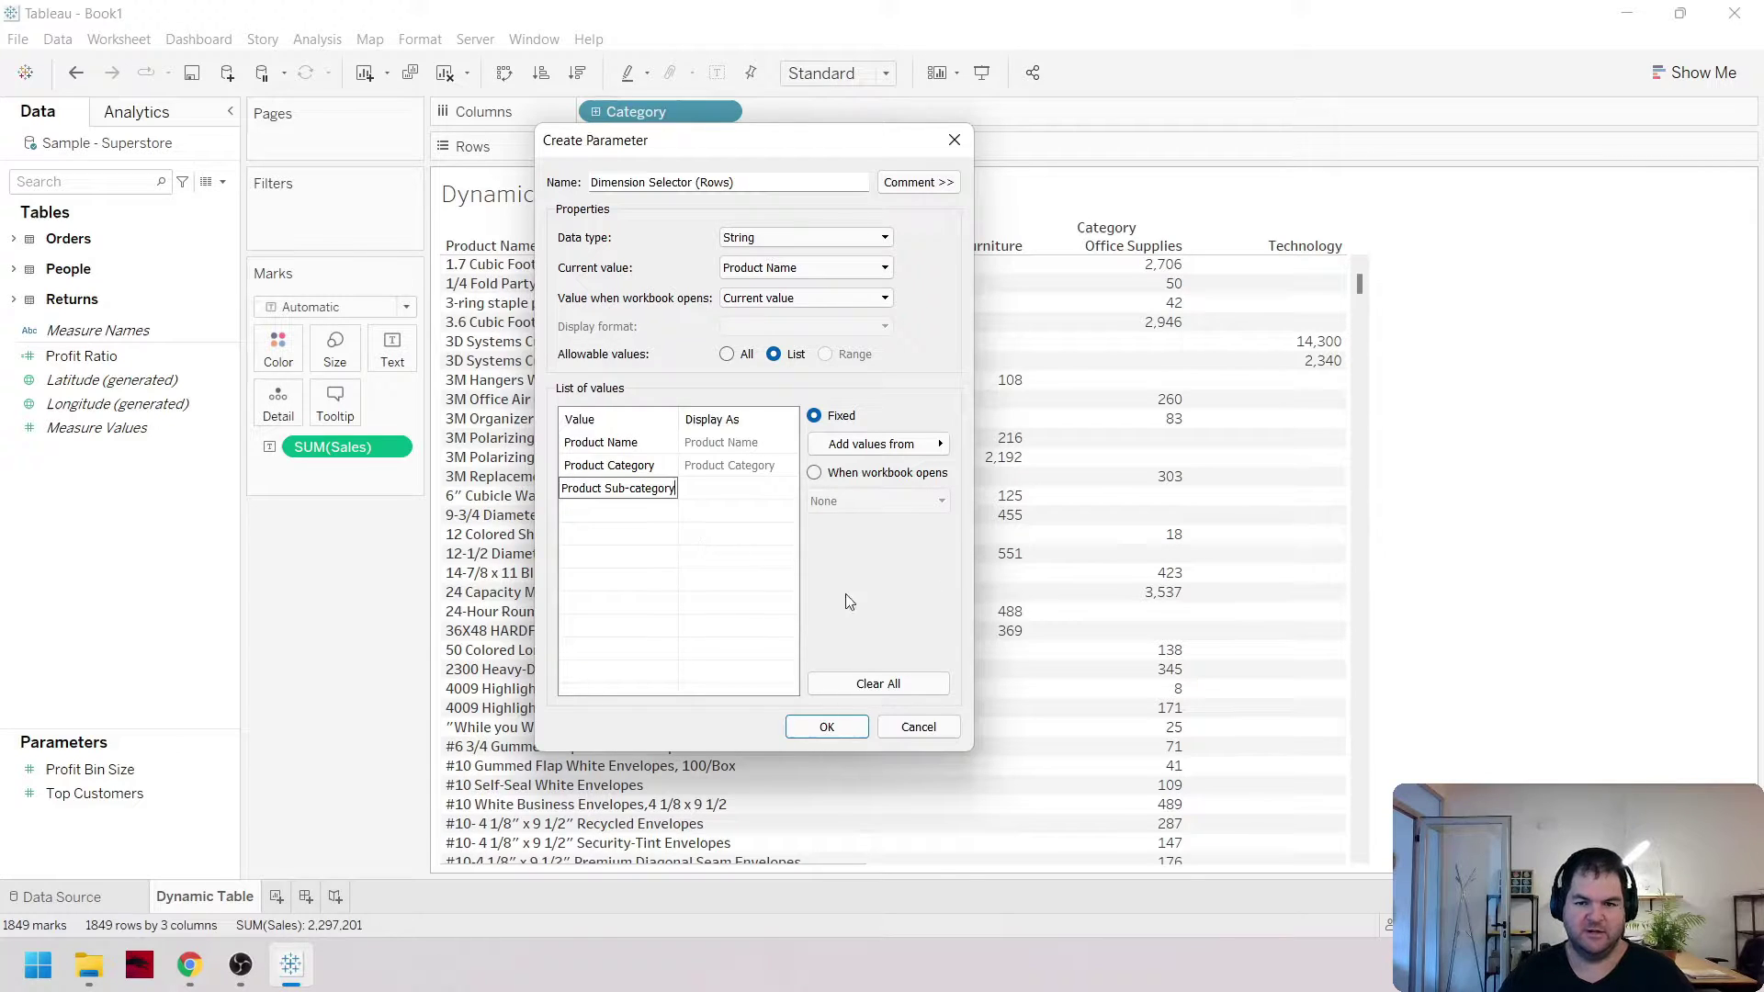
key("Return")
left_click(825, 726)
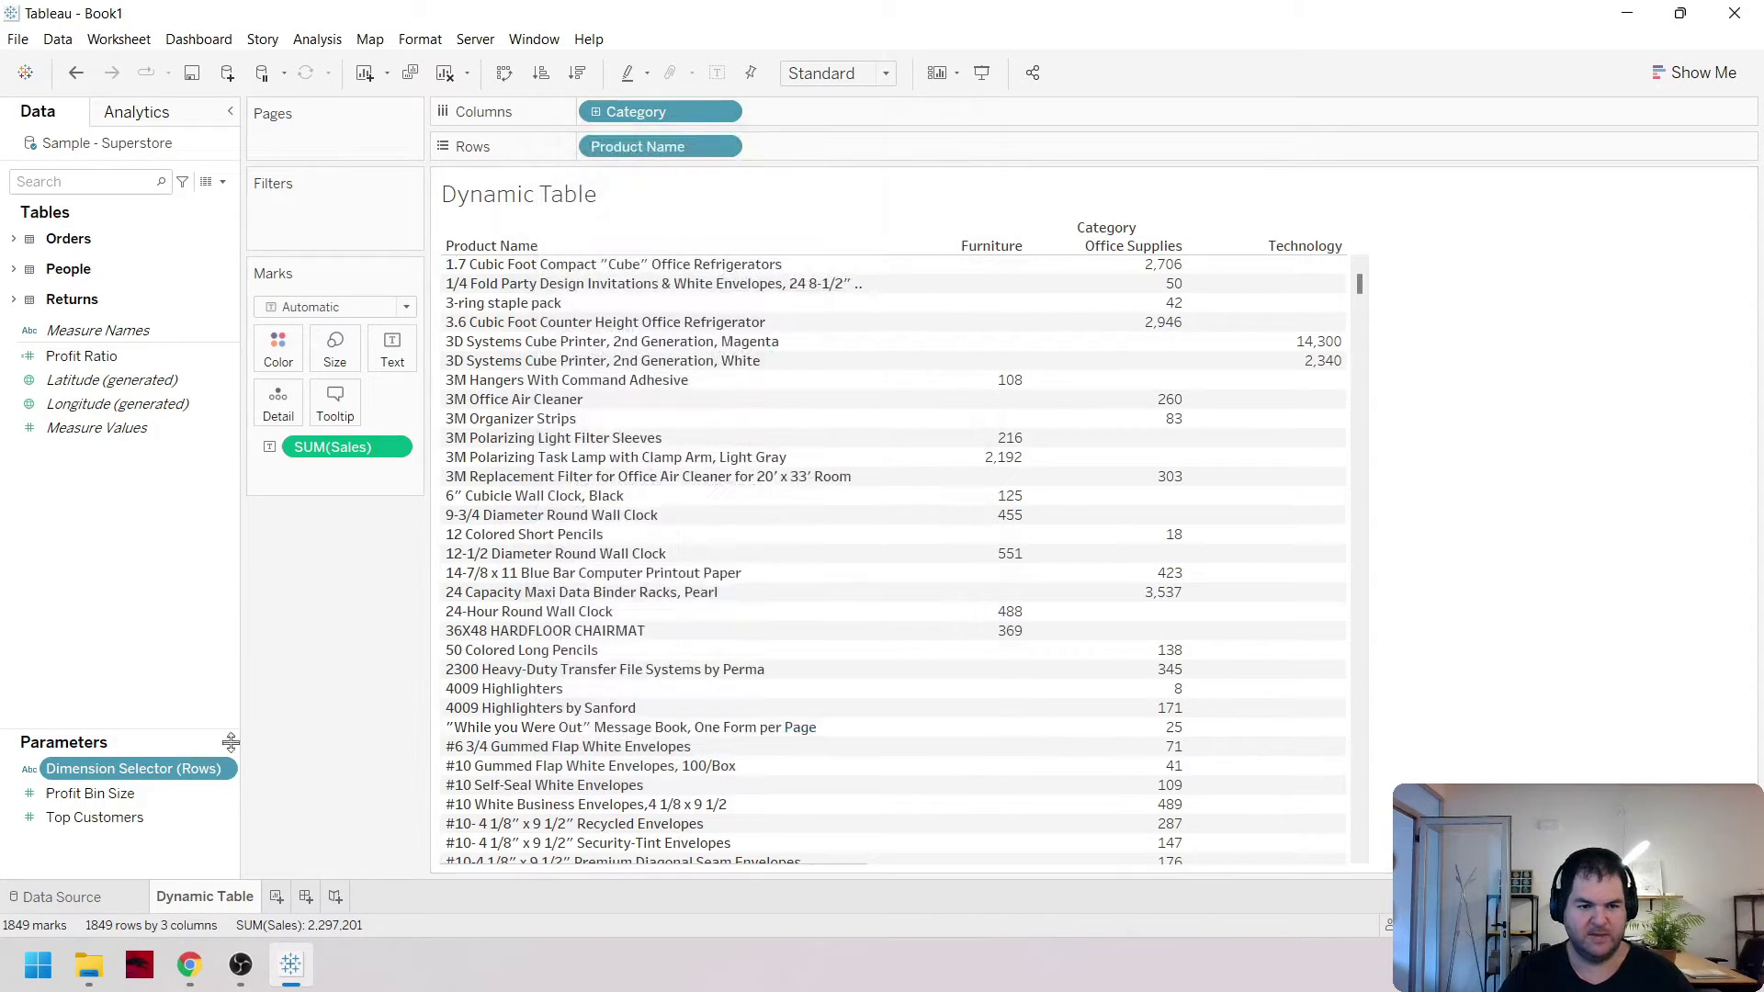
Show the Dimension Selector (Rows) parameter control on the worksheet and try its options, ending on Product Name
left_click(224, 769)
left_click(324, 435)
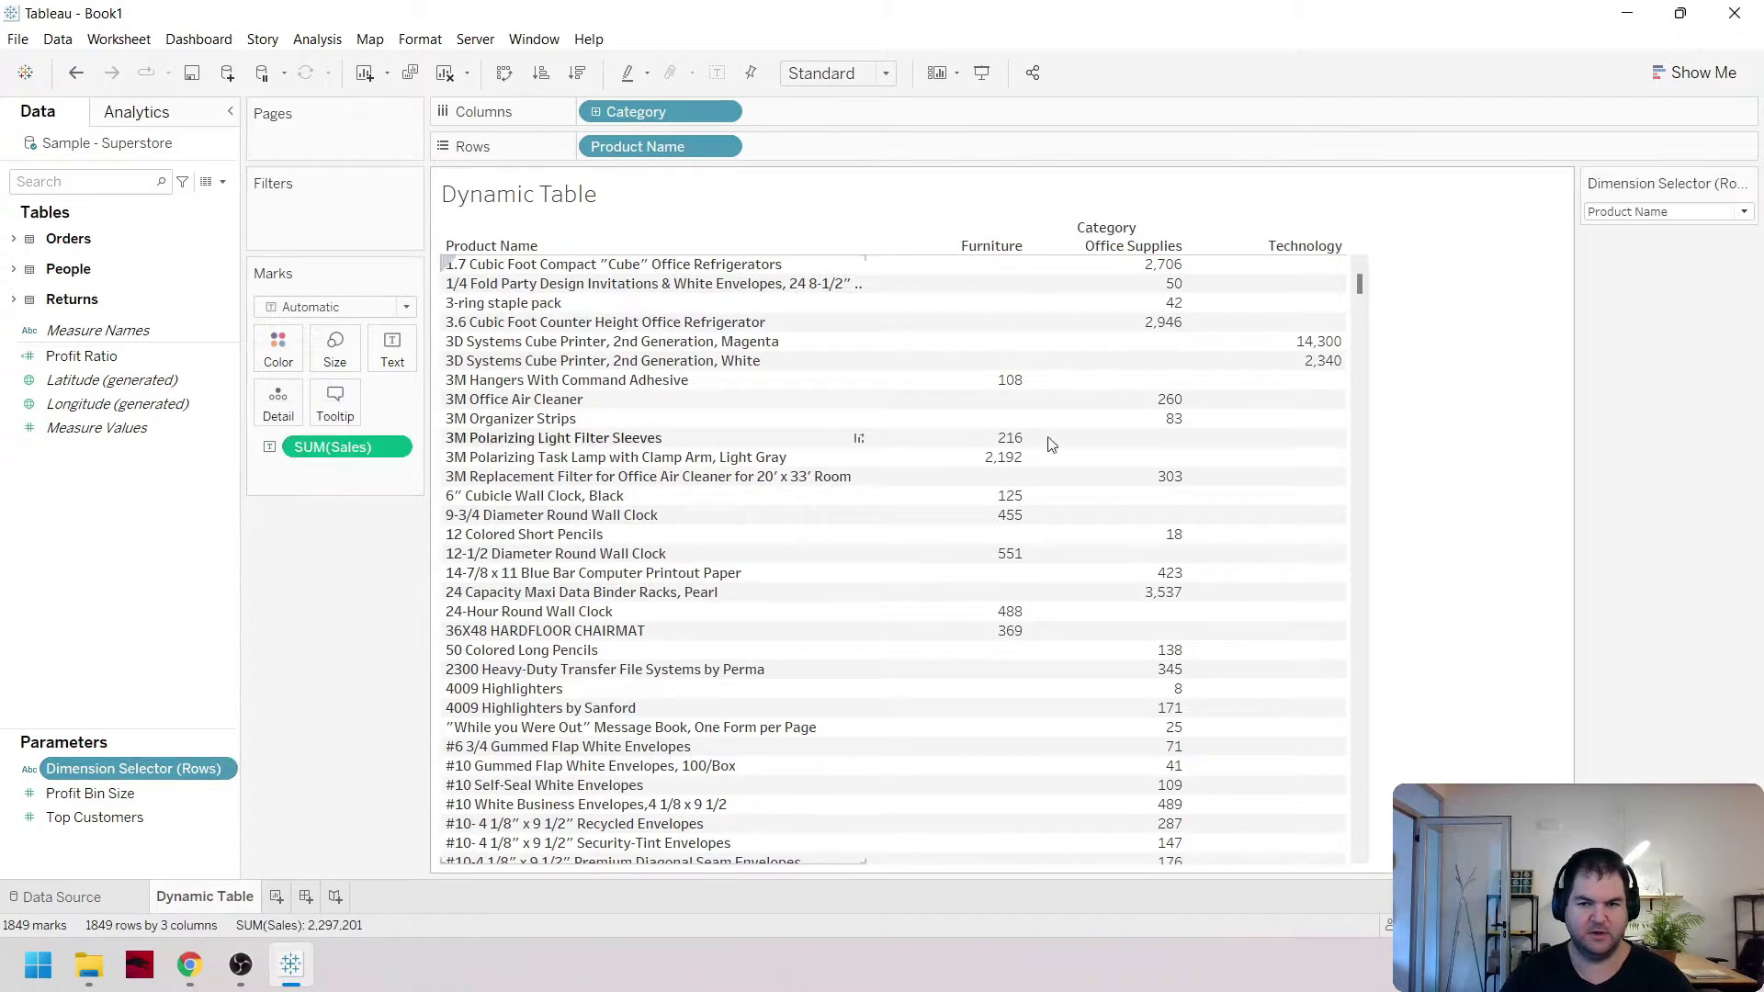
left_click(1668, 211)
left_click(1668, 211)
left_click(1668, 212)
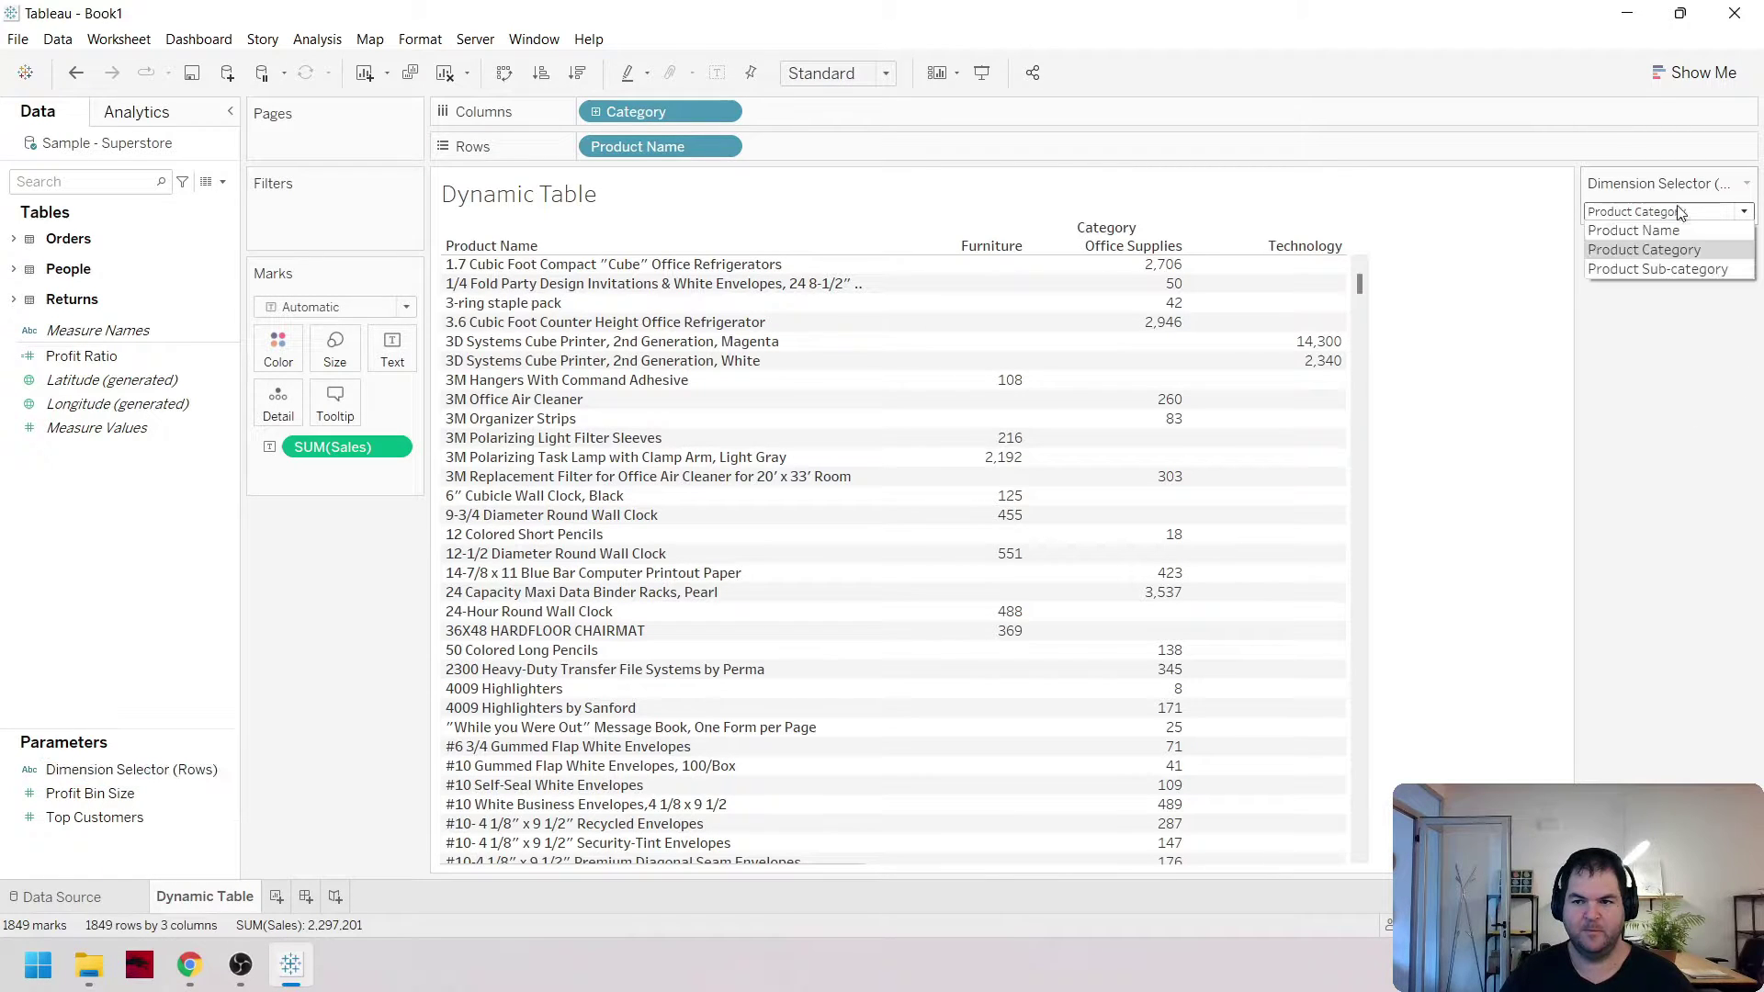
left_click(1653, 268)
left_click(1672, 212)
left_click(1659, 233)
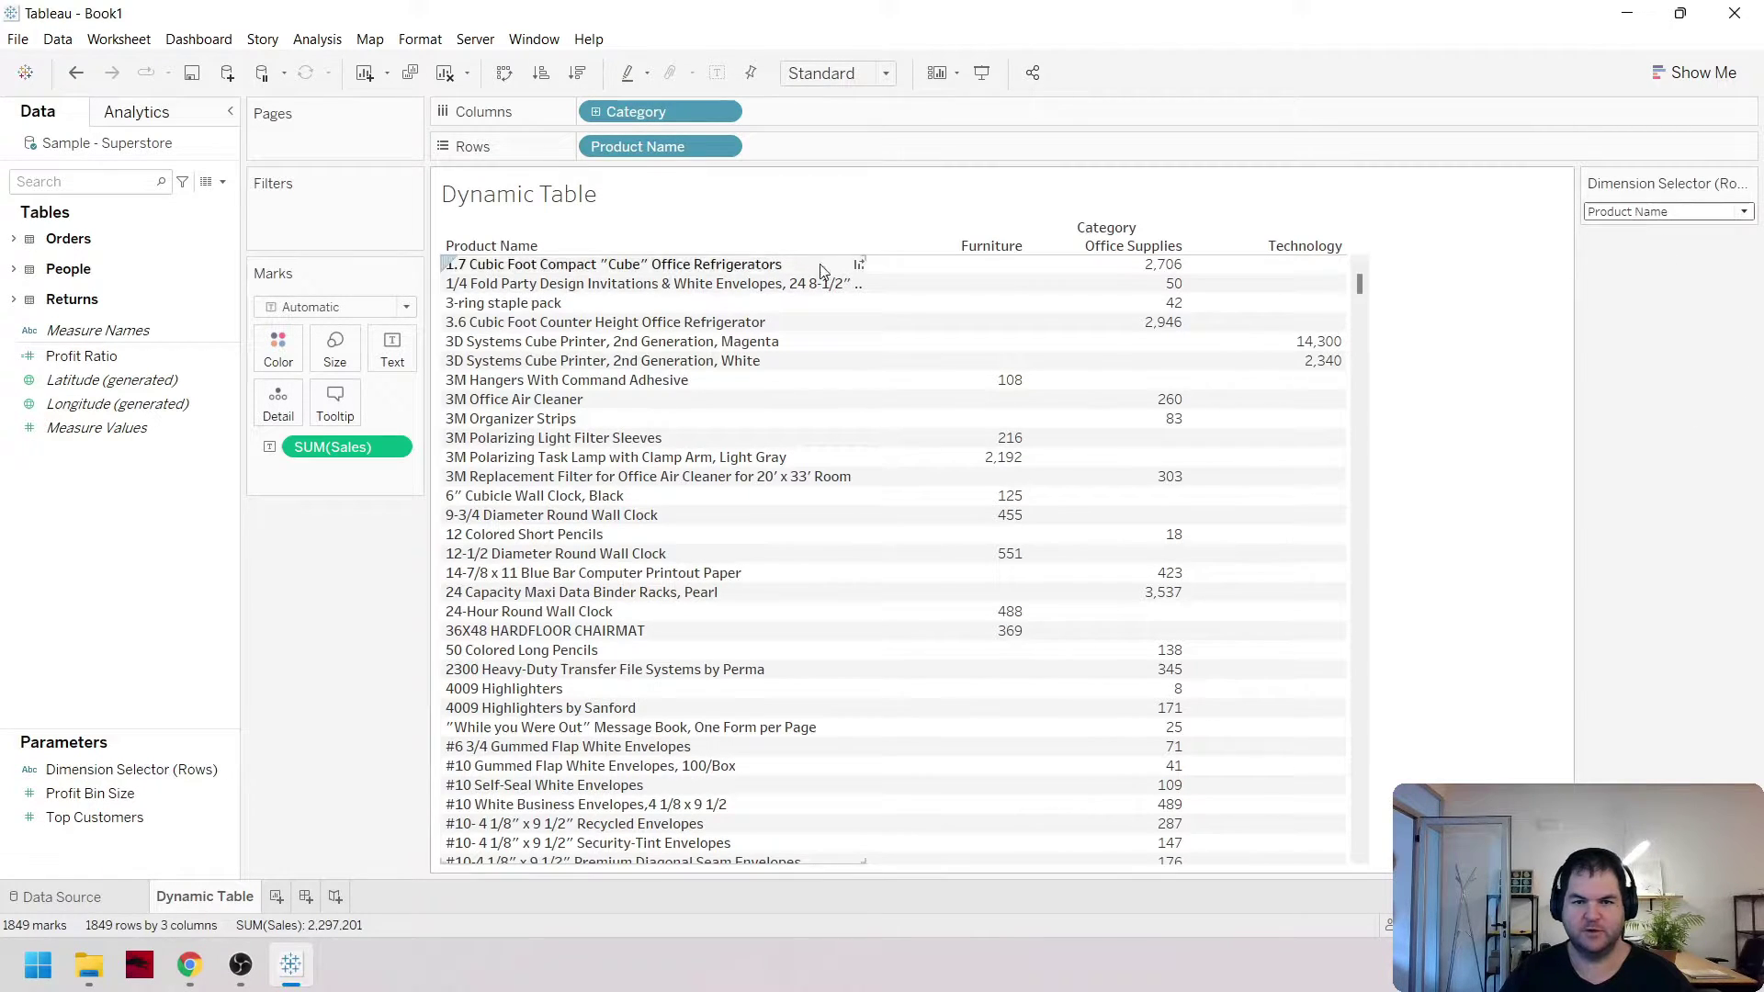
Add a new worksheet listing the Manufacturer field from the Product hierarchy as rows, and return to the Dynamic Table sheet
left_click(14, 240)
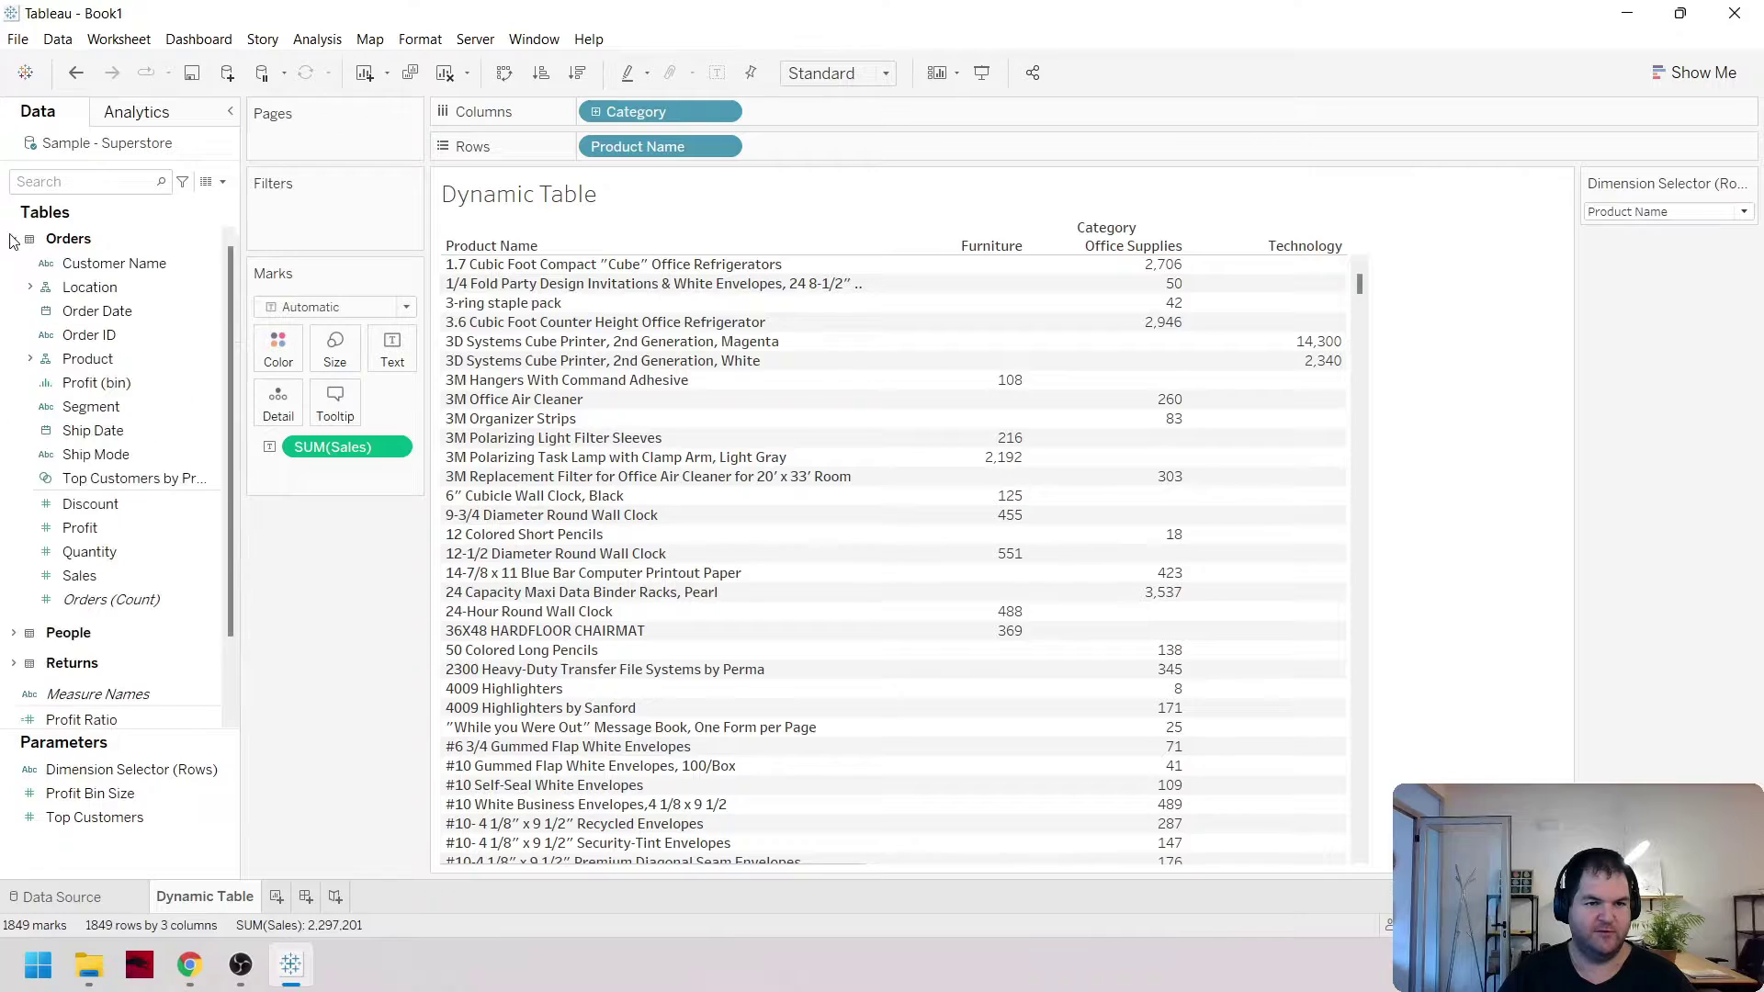
left_click(43, 364)
left_click(32, 359)
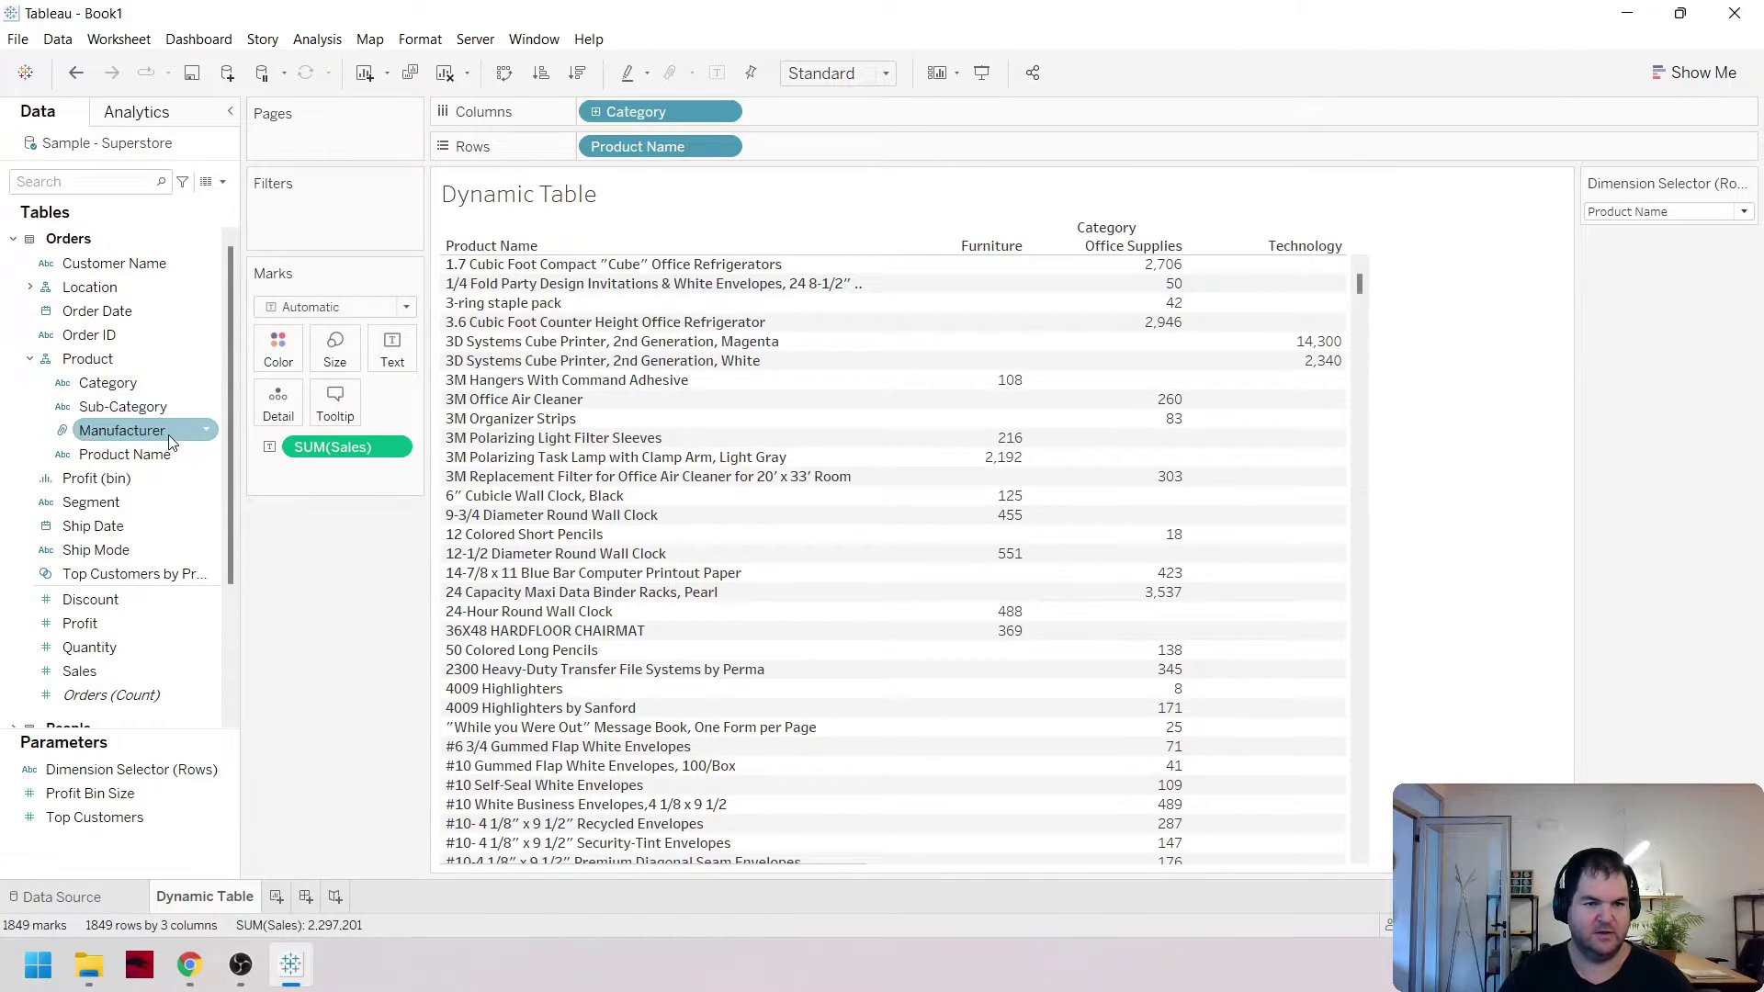
left_click(275, 896)
left_click_drag(122, 430, 735, 147)
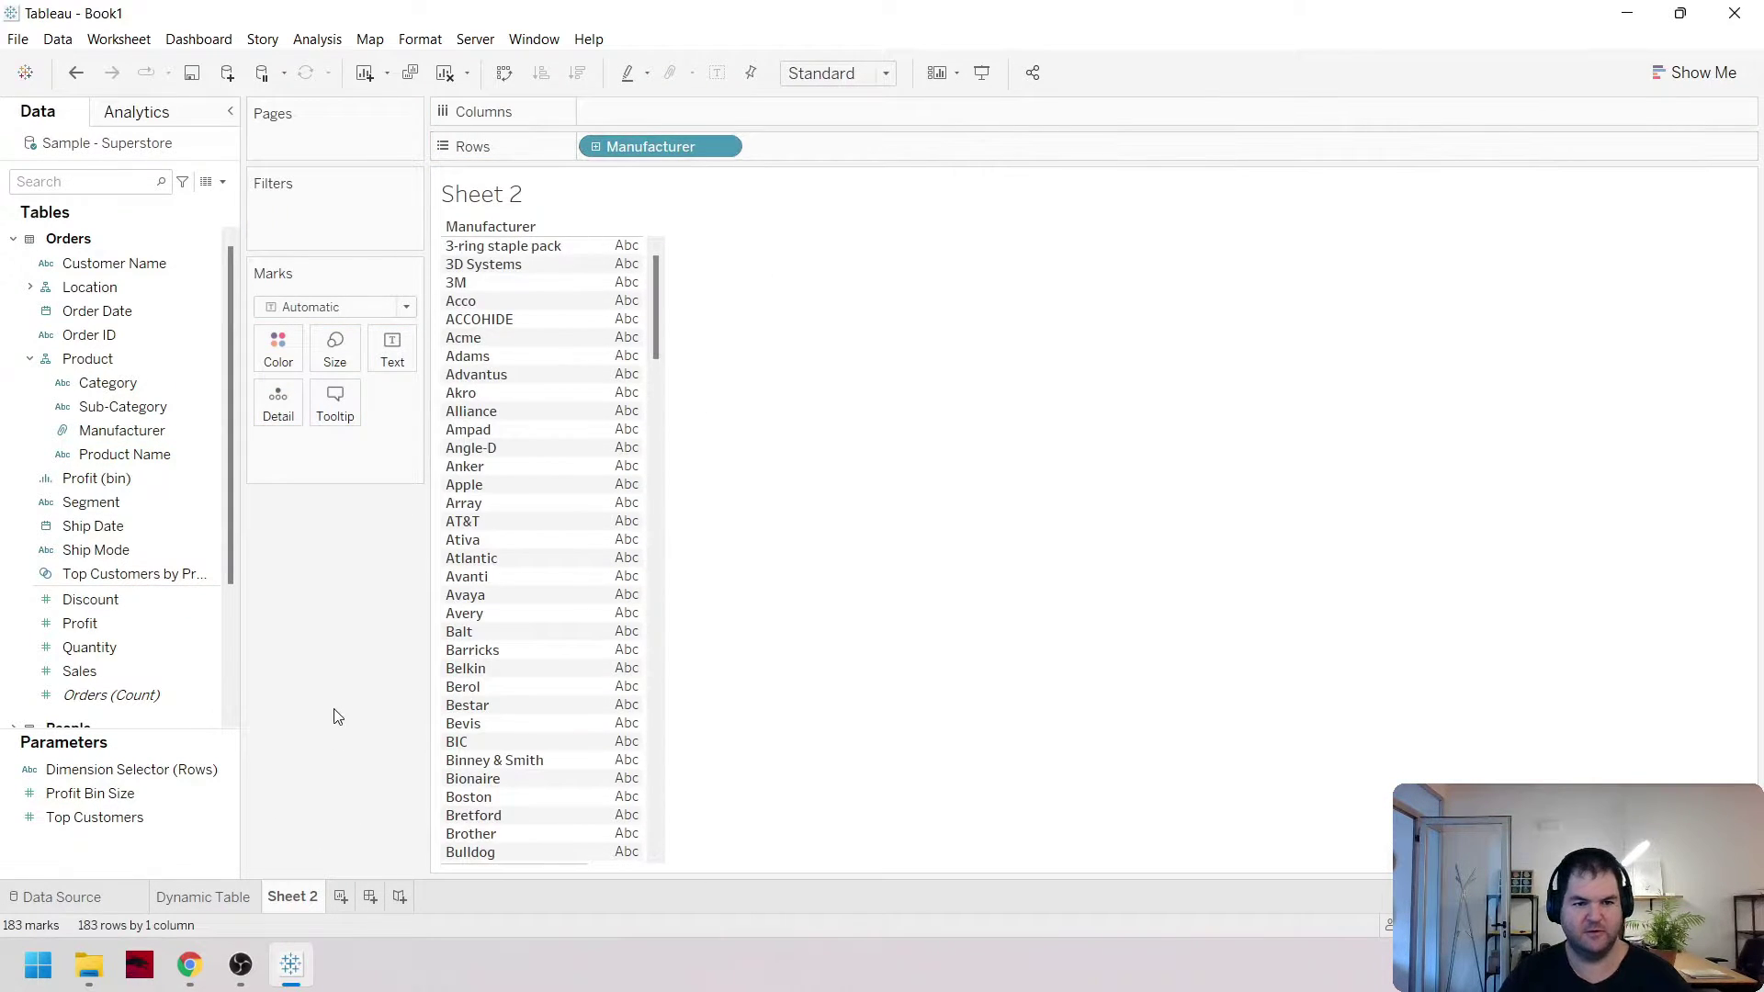
left_click(212, 896)
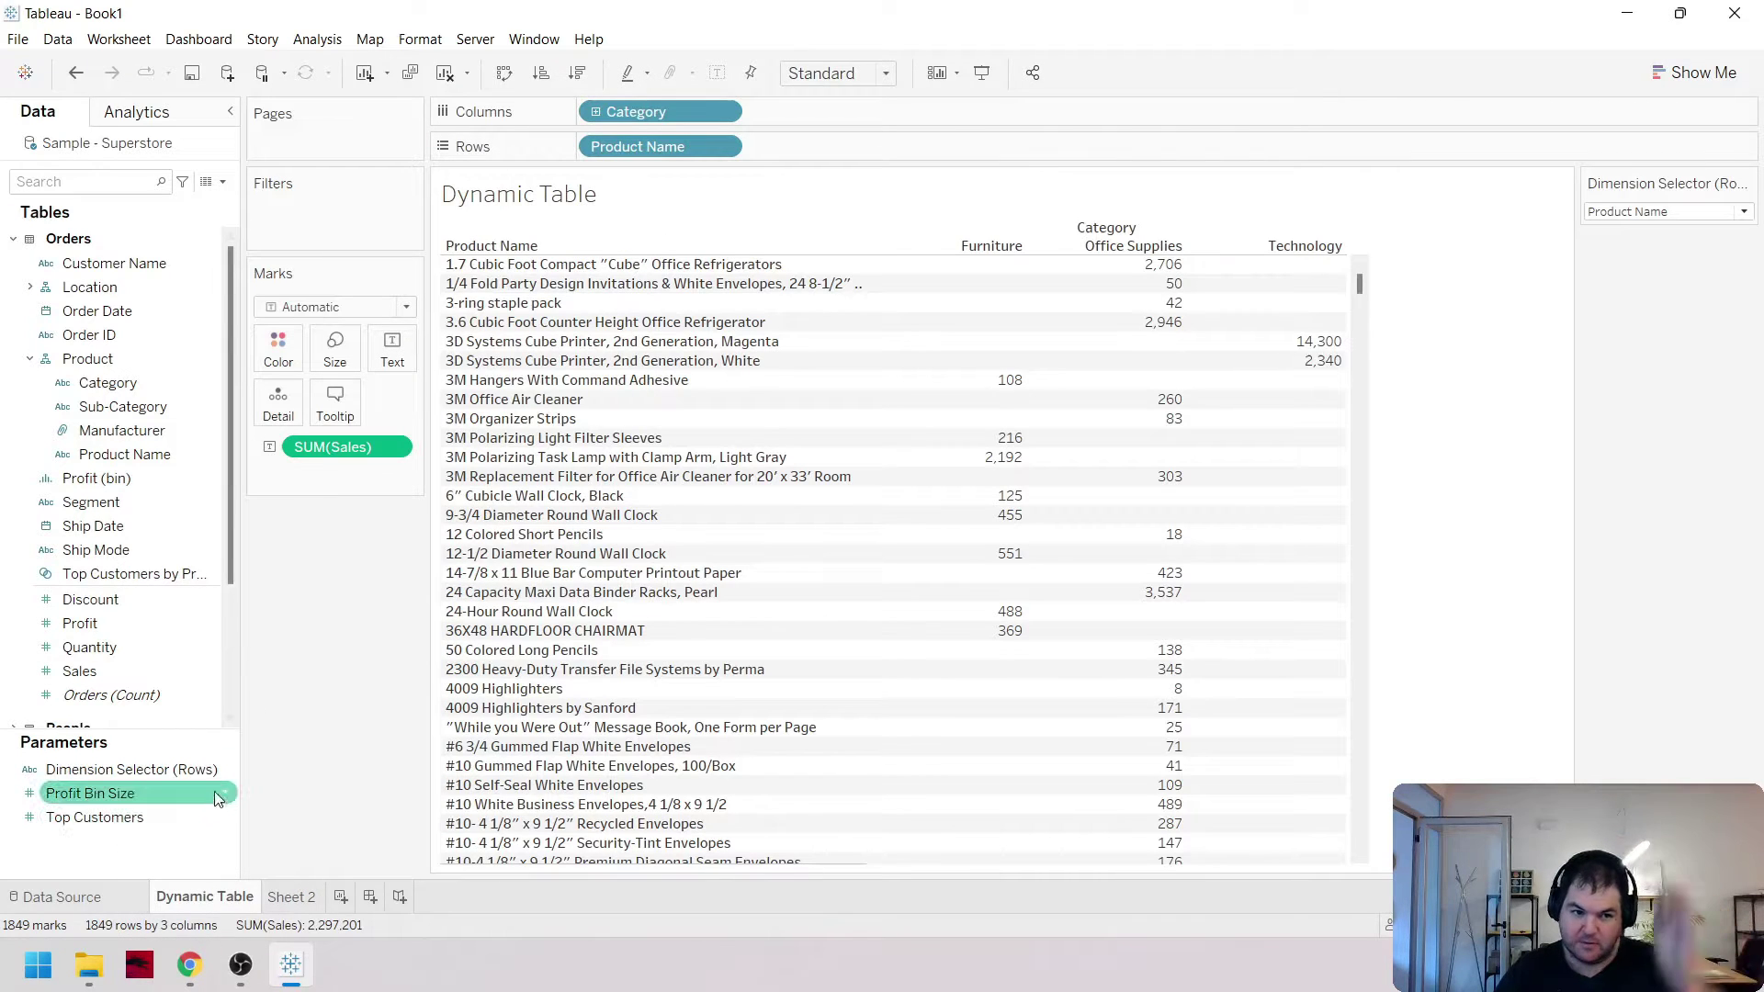
Edit the Dimension Selector (Rows) parameter to add Manufacturer to its list of values
right_click(187, 782)
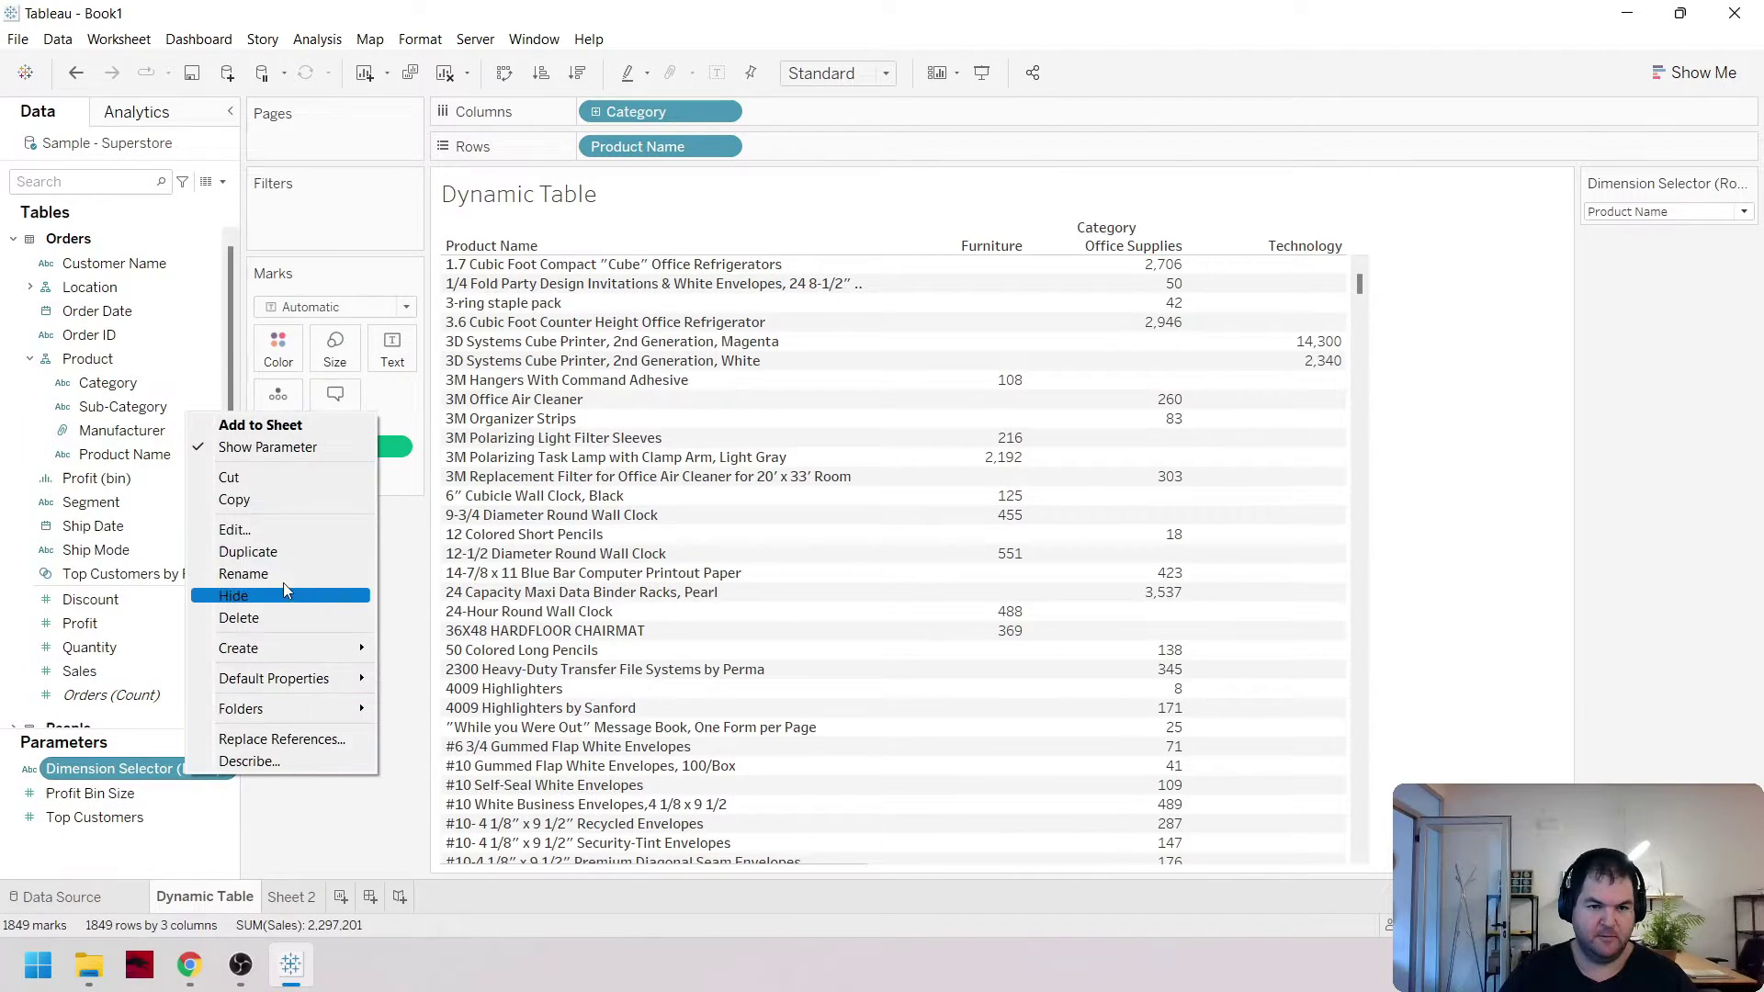
left_click(241, 529)
left_click(767, 539)
type("M")
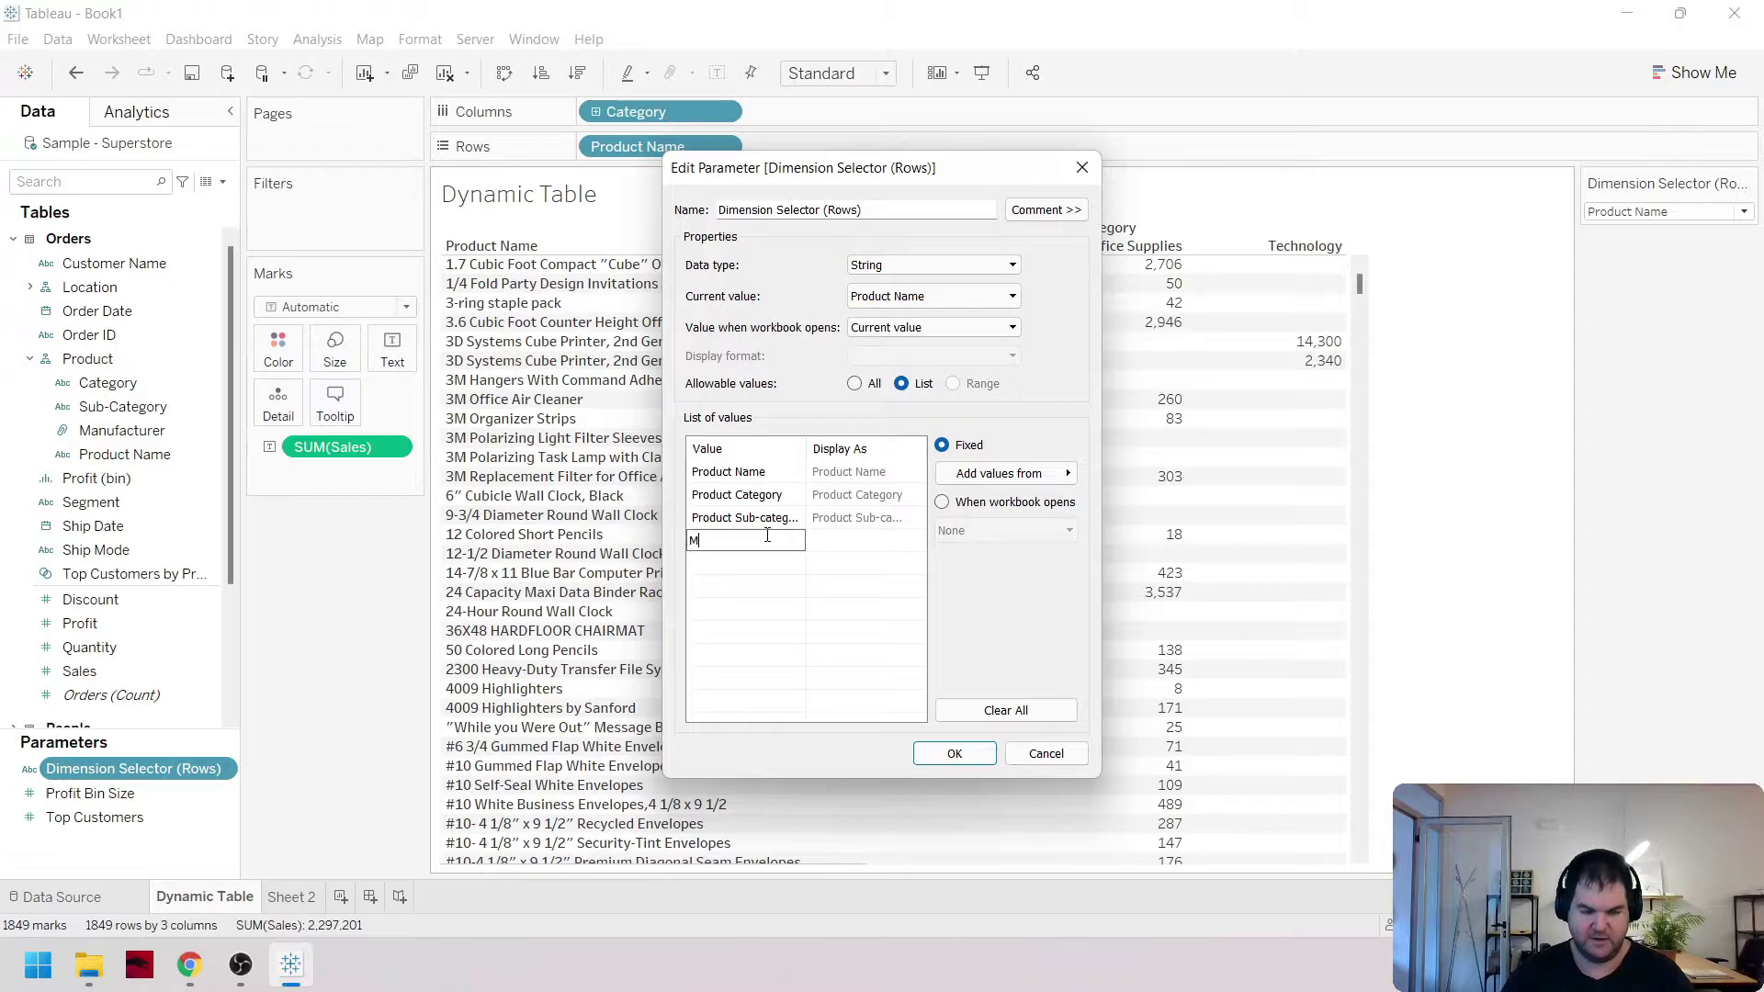
type("anufactu")
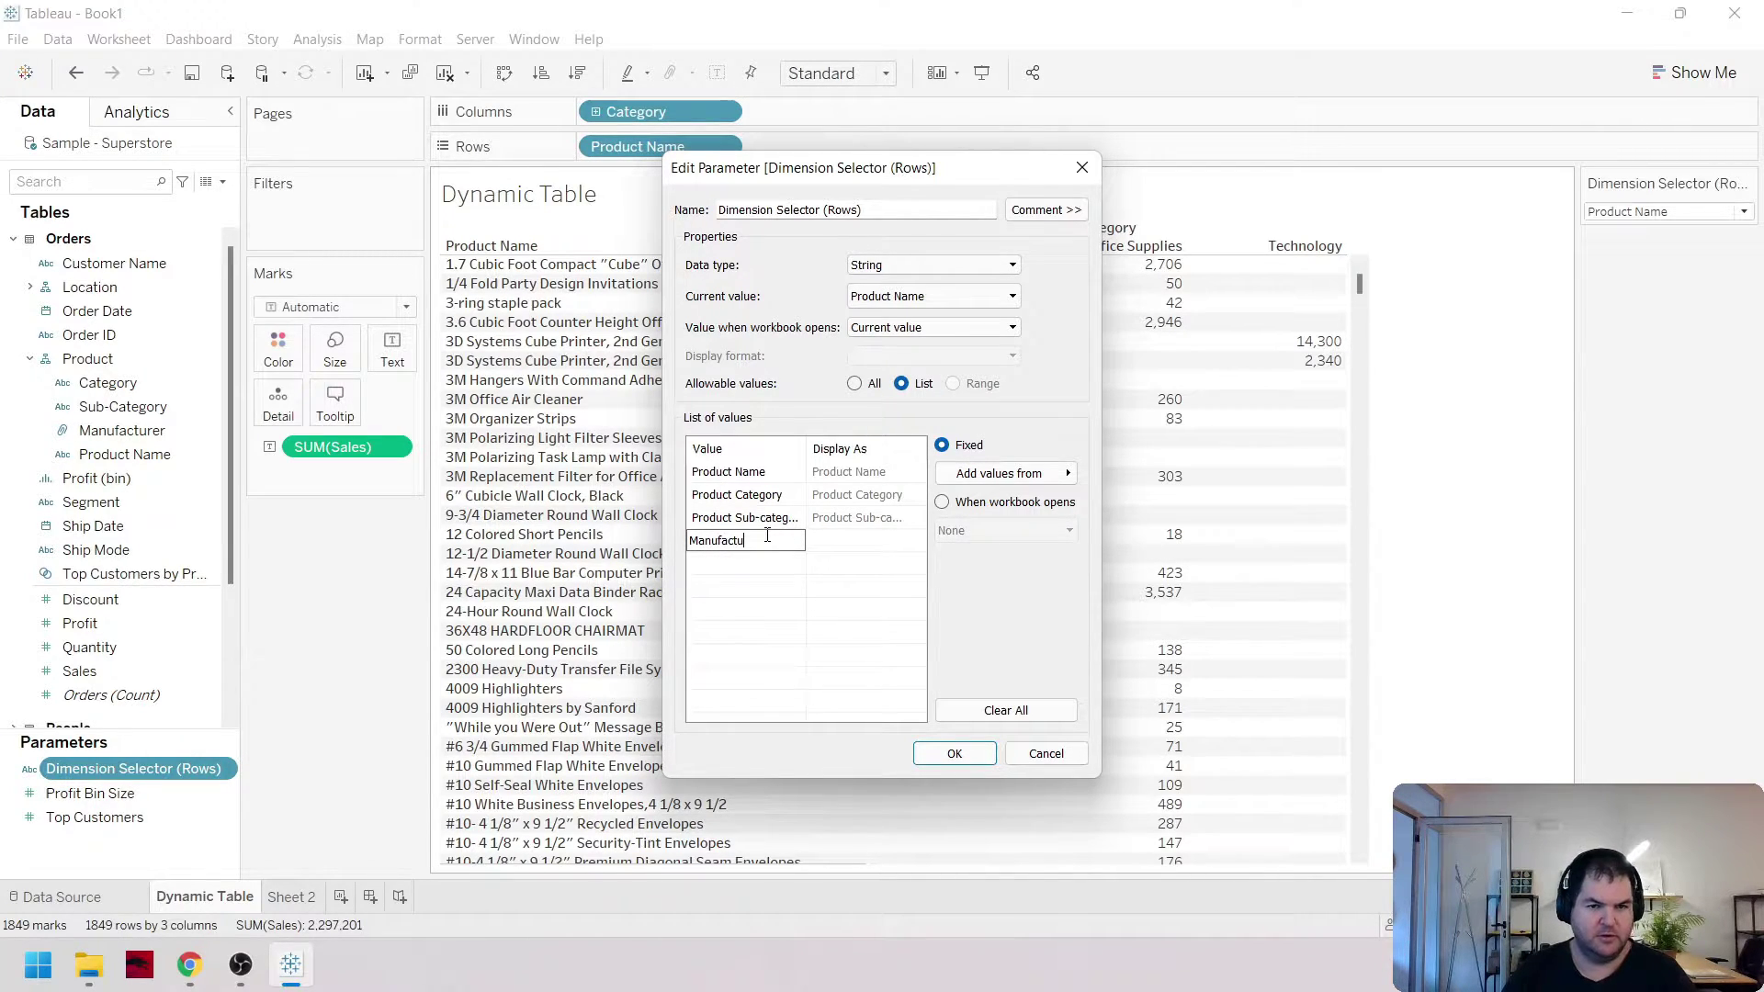
type("rer")
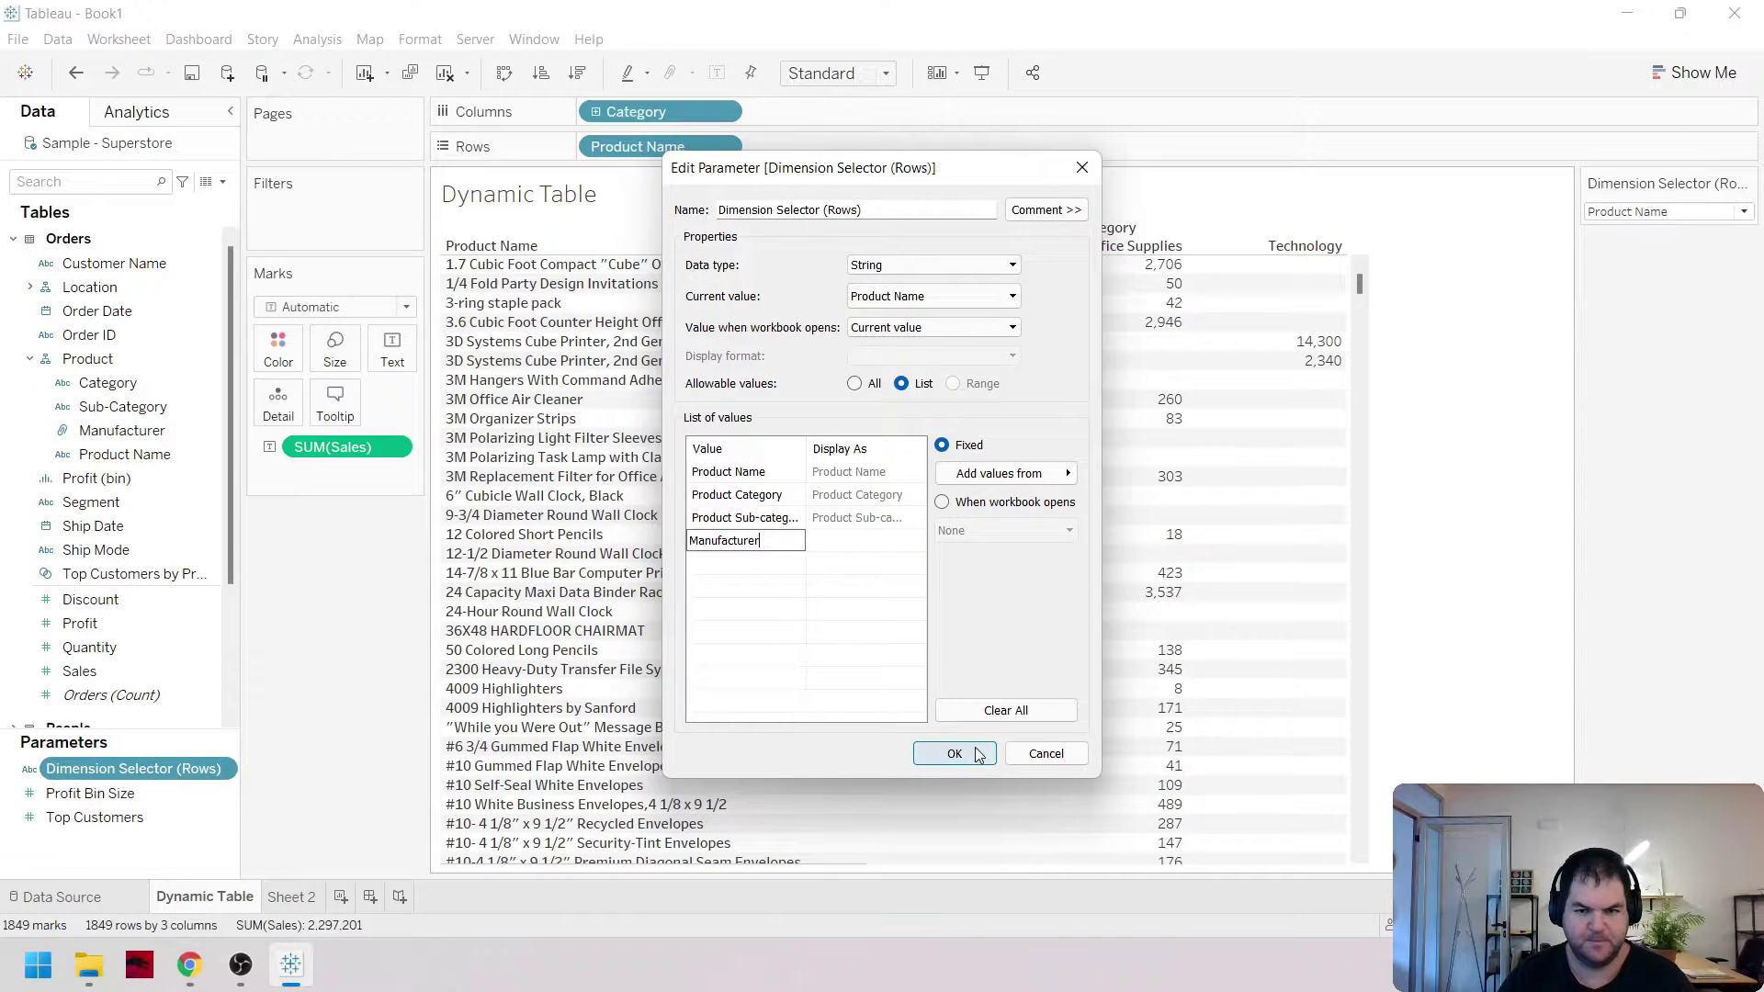
left_click(954, 754)
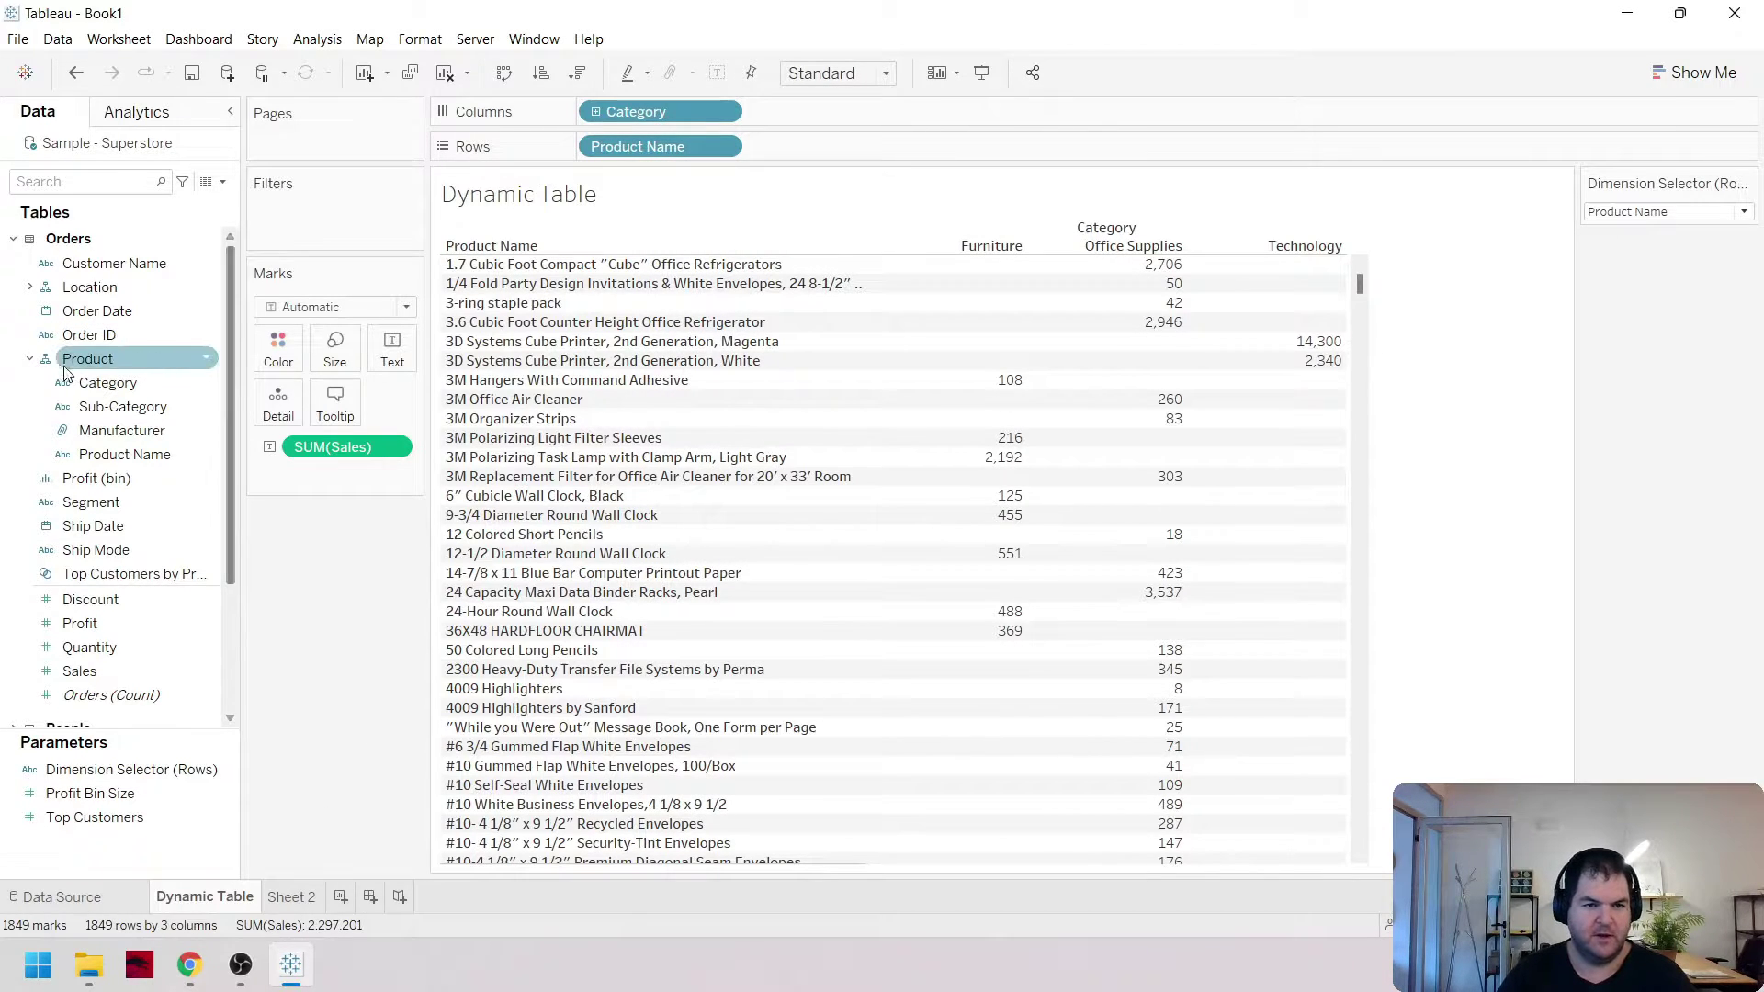
Widen the area holding the Dimension Selector (Rows) control to fit its full title, and check its list of options
left_click(206, 524)
left_click_drag(230, 492, 229, 616)
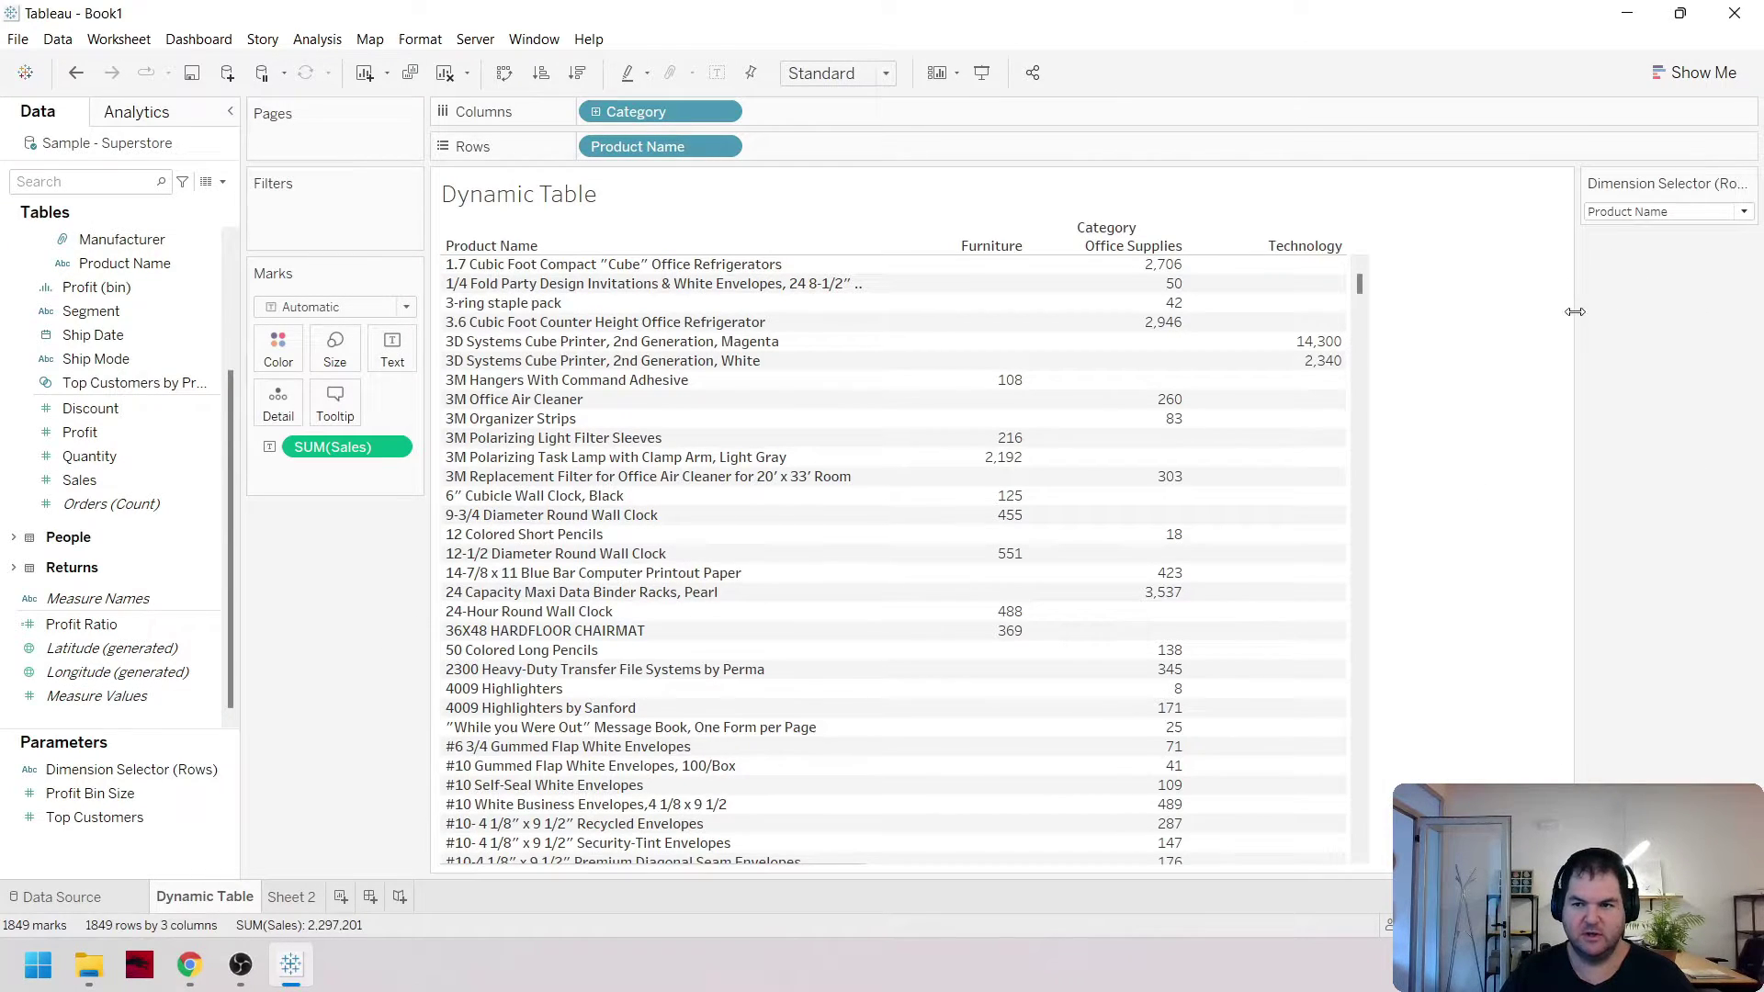
left_click_drag(1574, 459, 1507, 459)
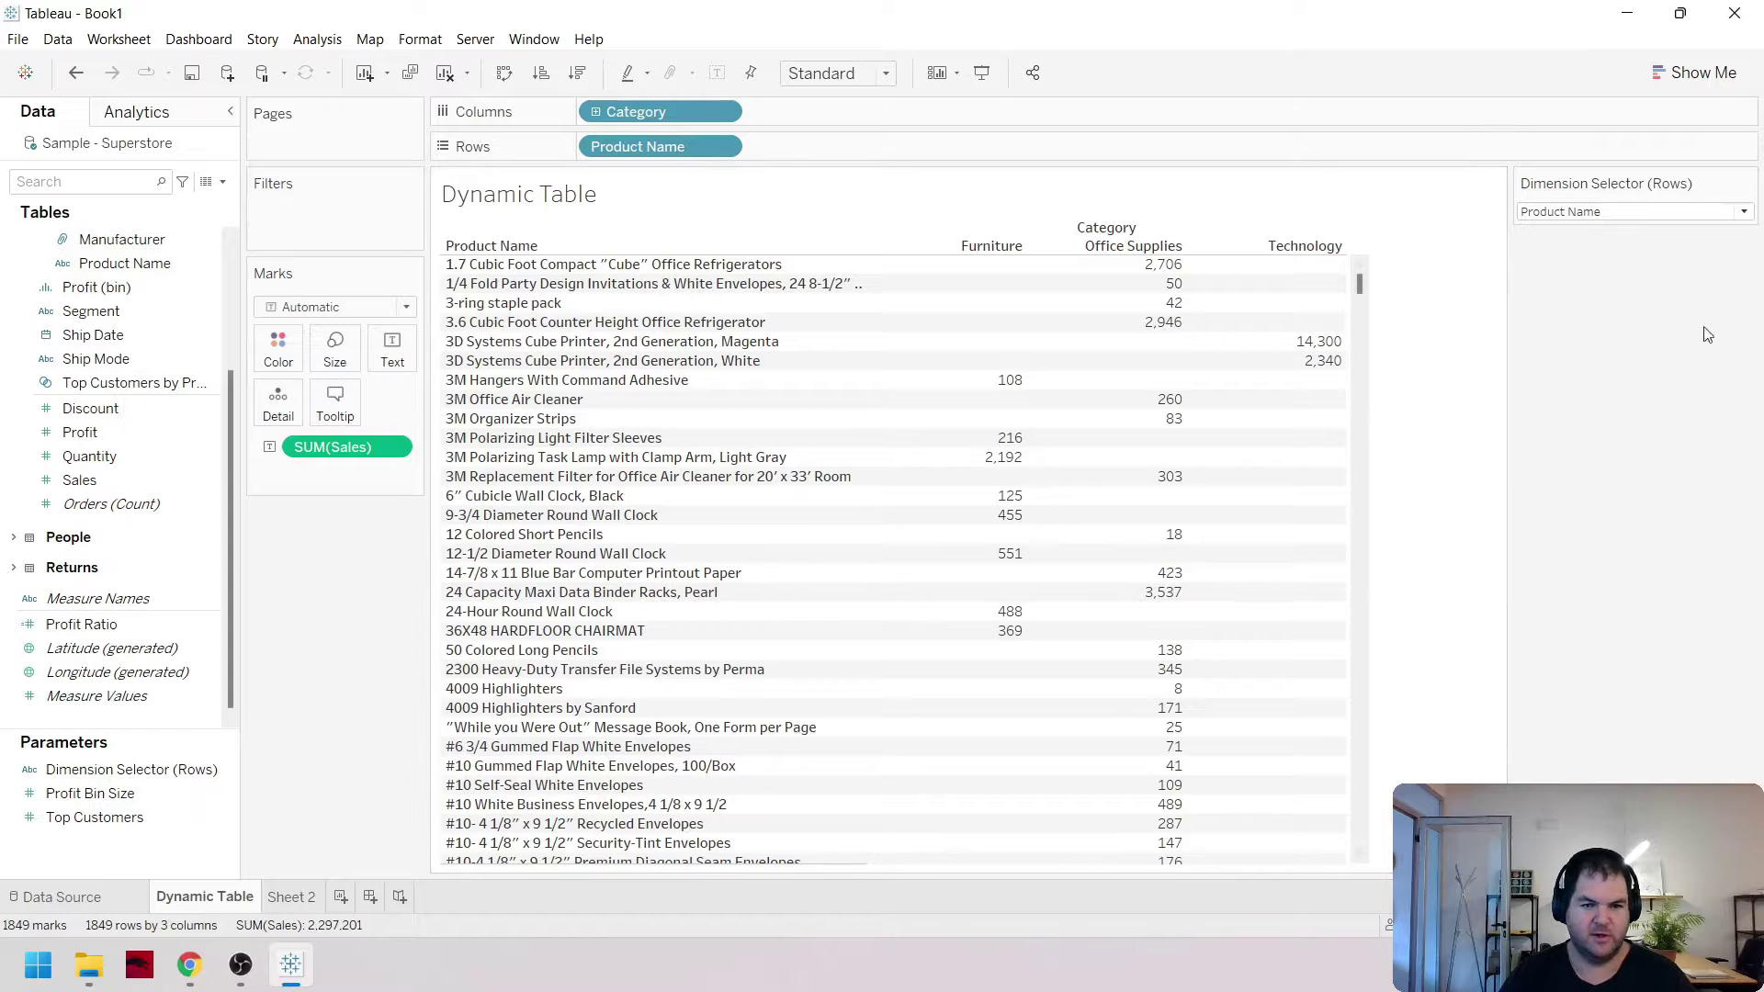
left_click(1662, 211)
left_click(1663, 211)
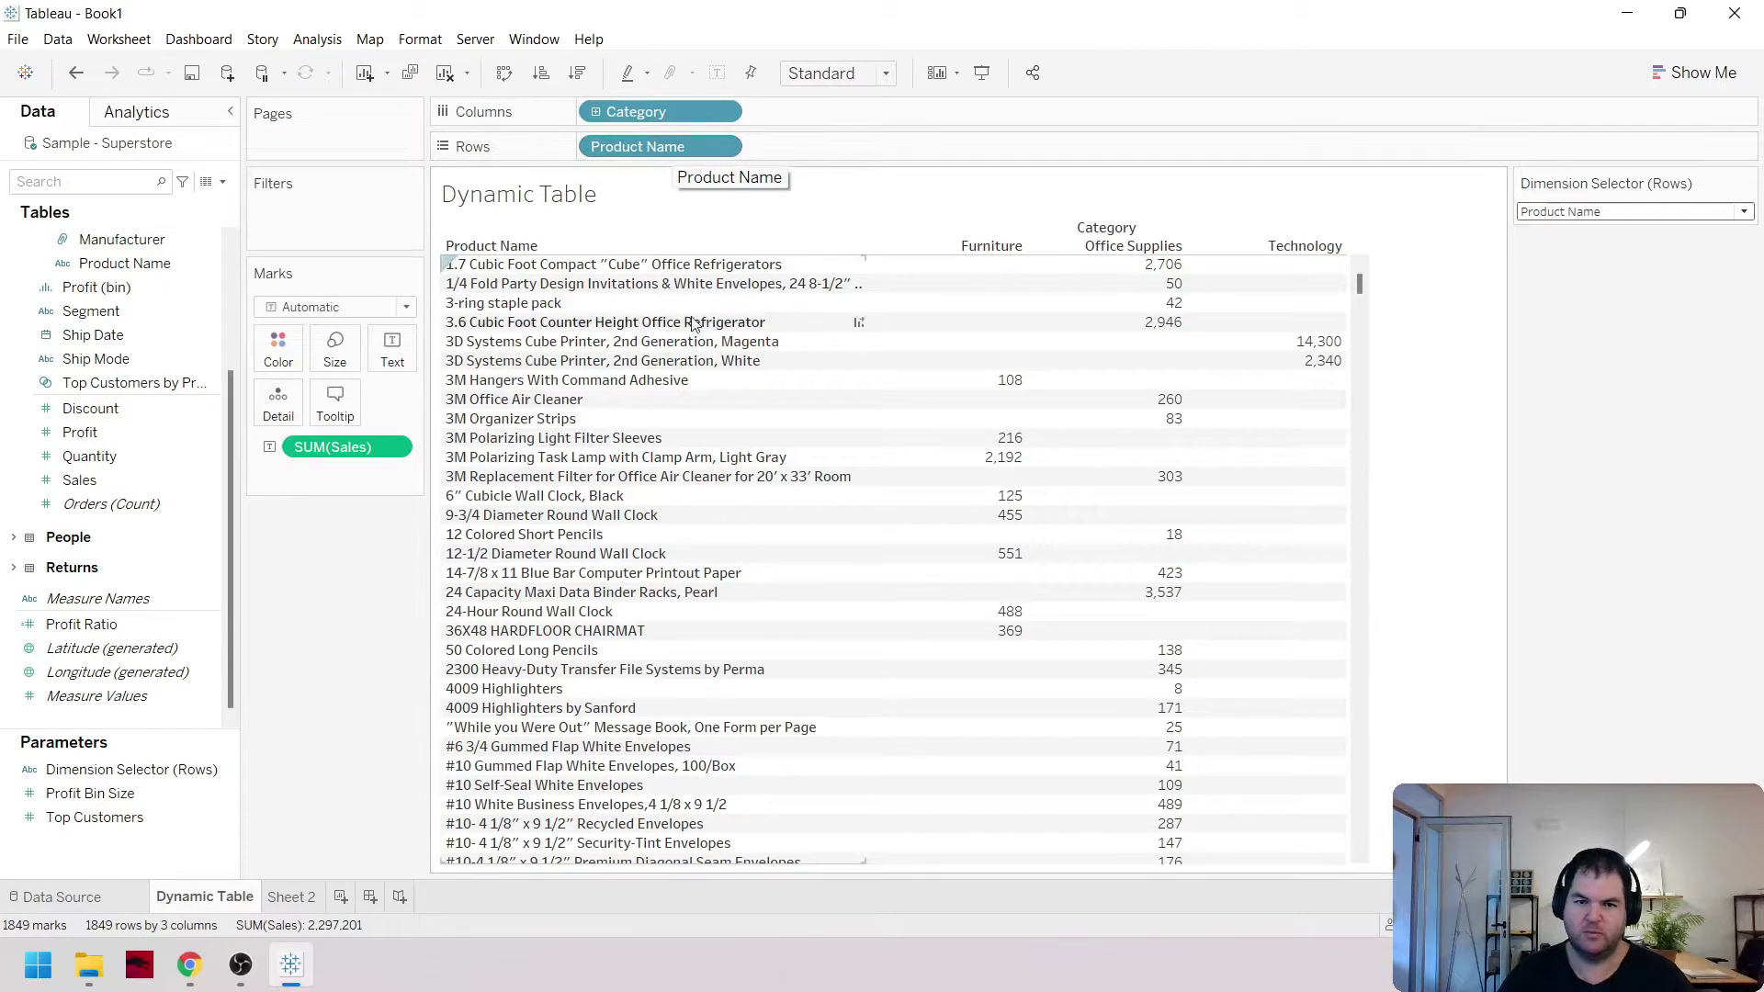
Start a new calculated field and move its editor down so the Dimension Selector (Rows) control stays uncovered
left_click(1650, 212)
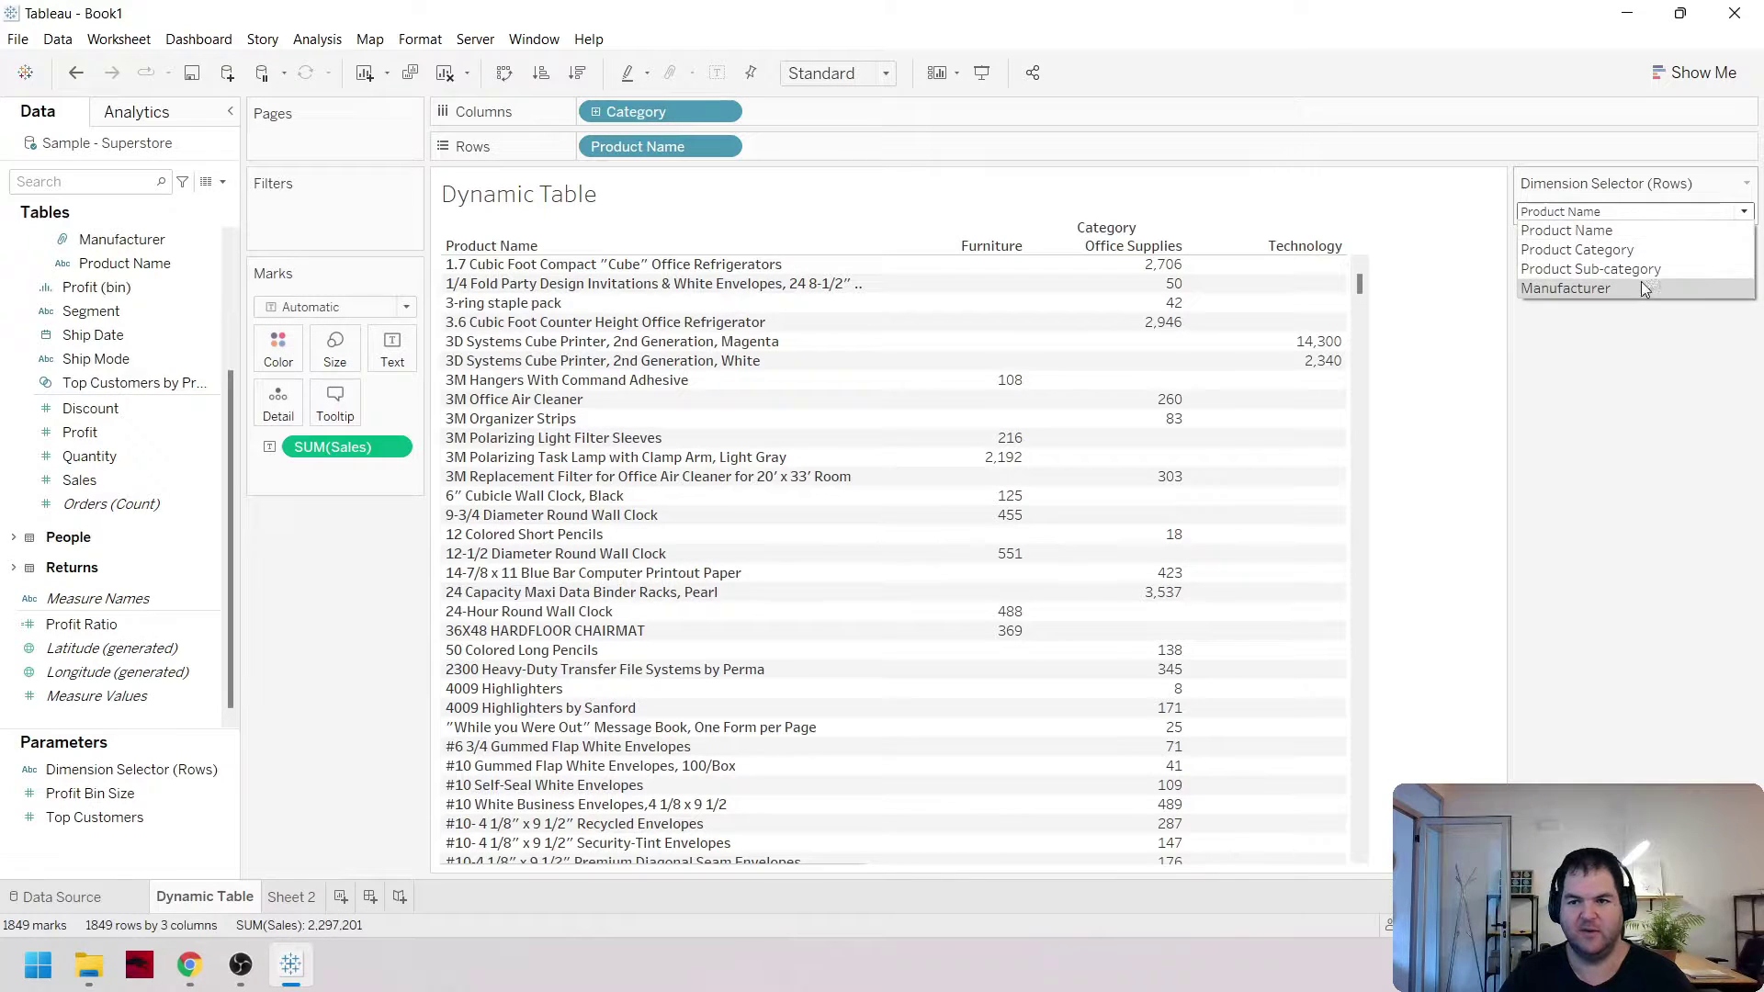
left_click(1645, 188)
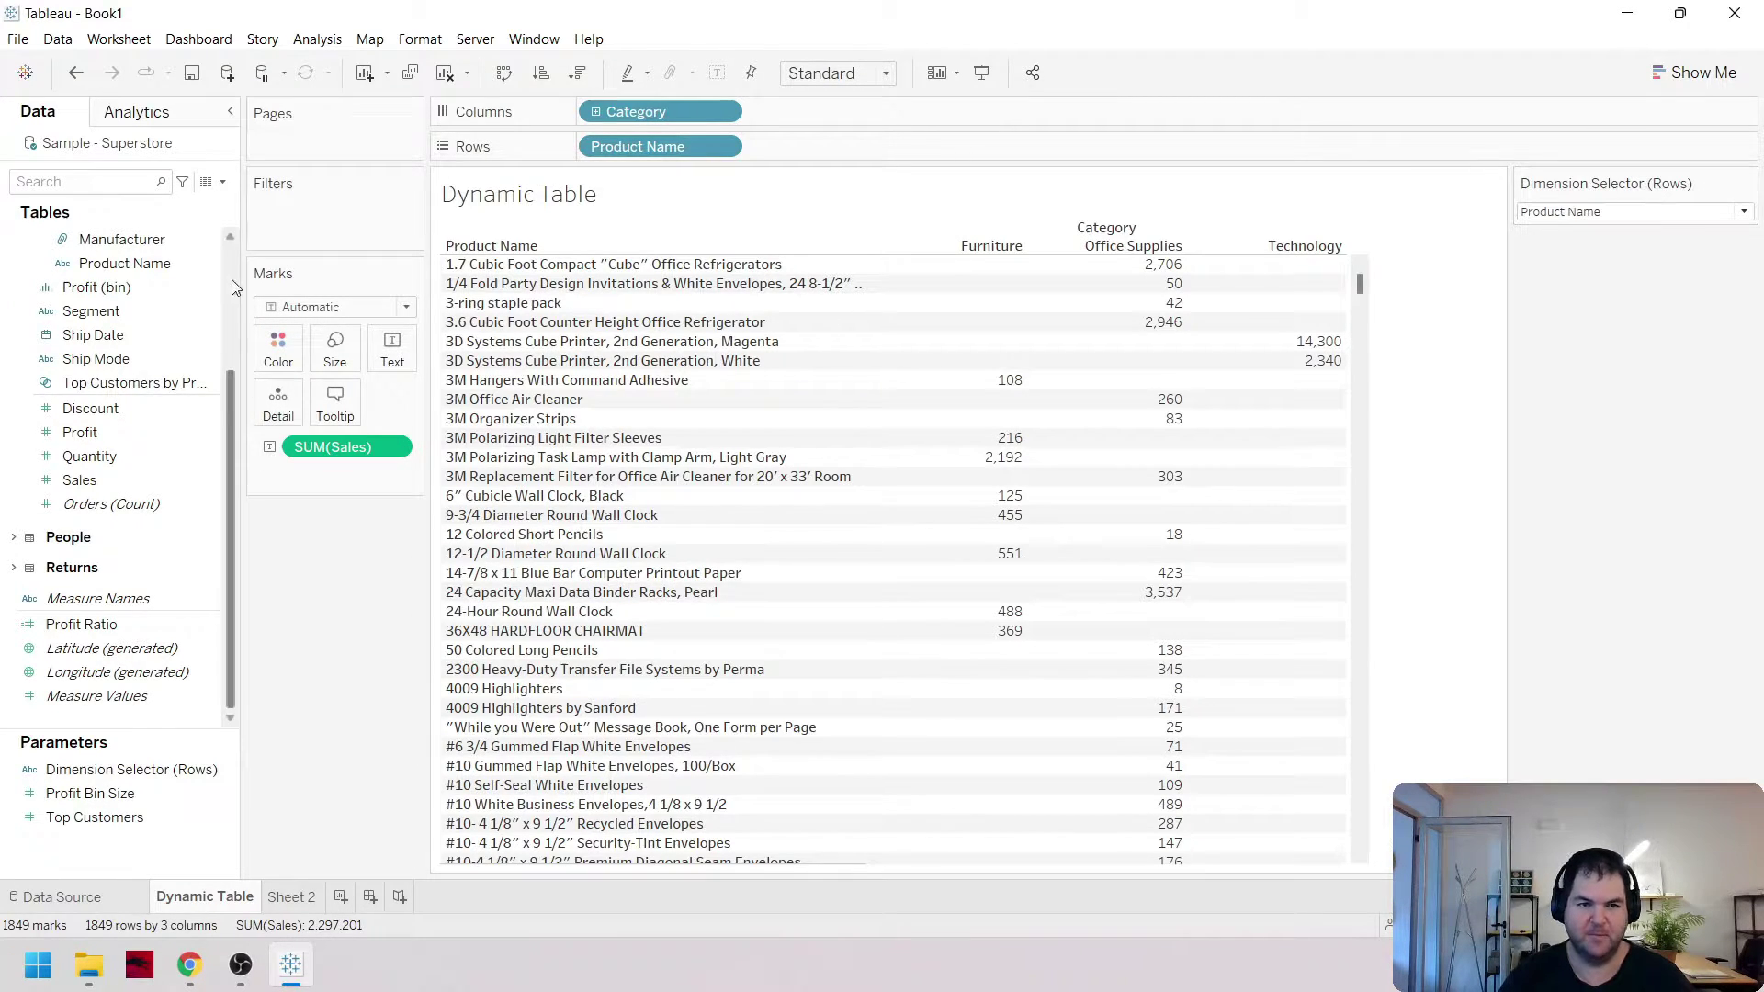
left_click(223, 183)
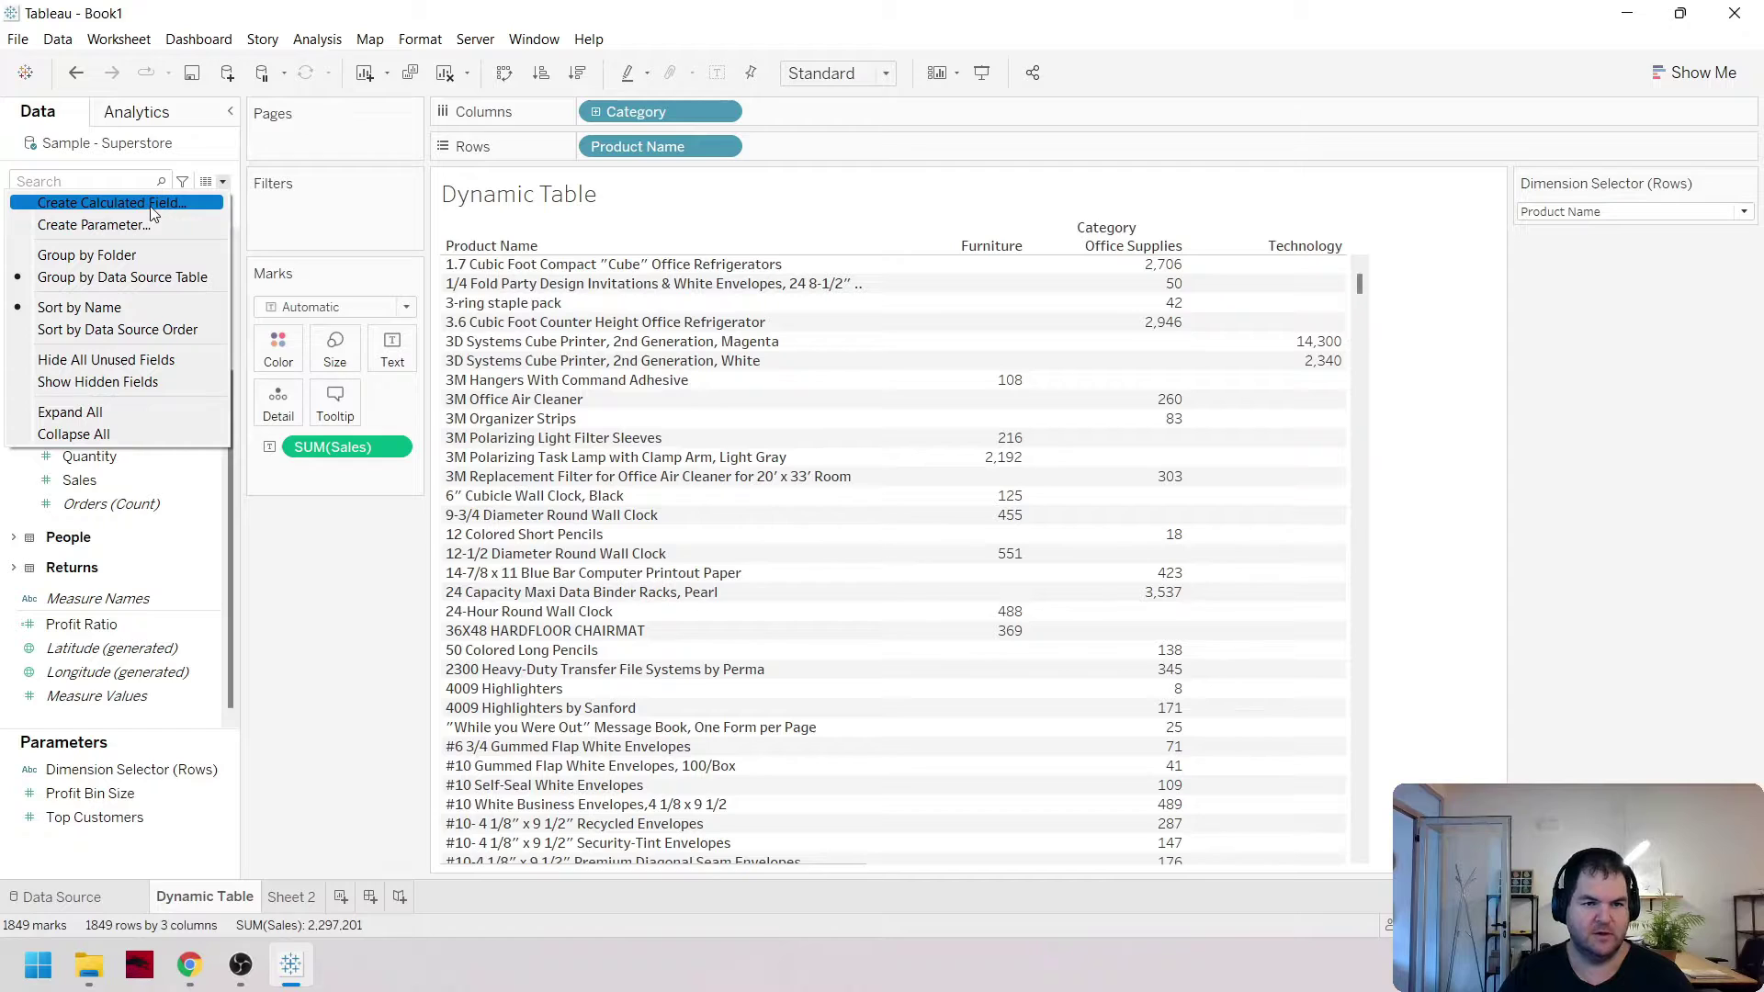
left_click(110, 203)
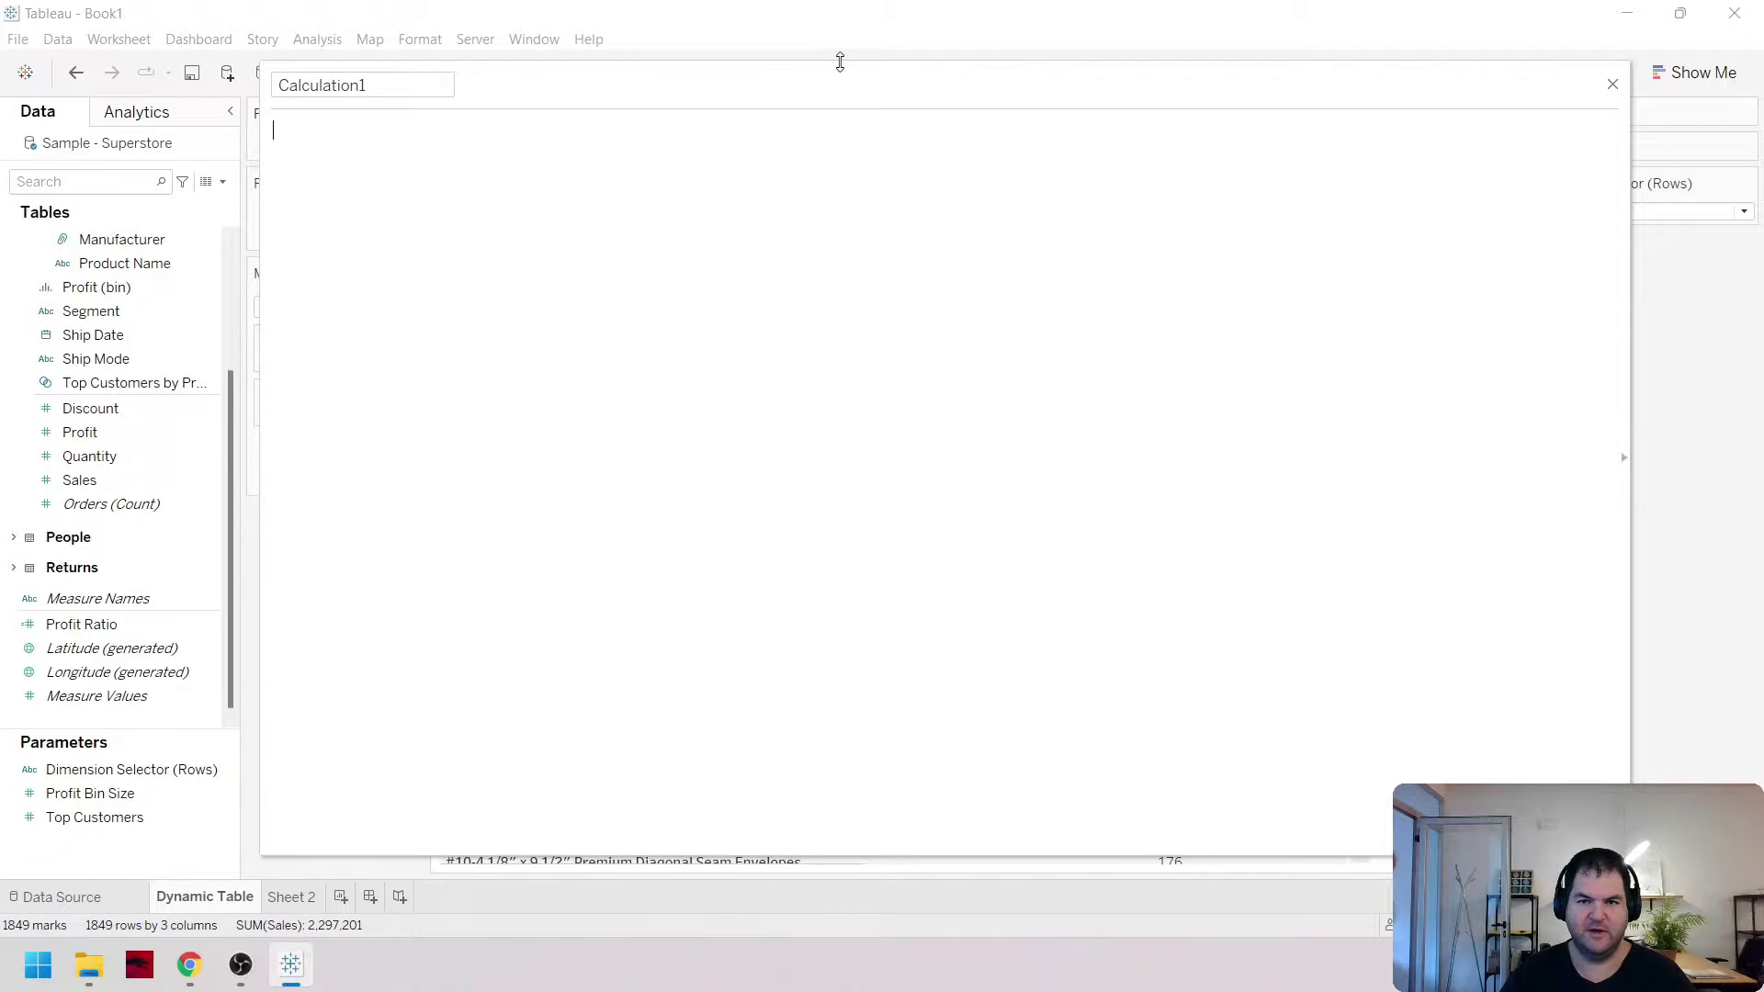
left_click_drag(839, 62, 906, 405)
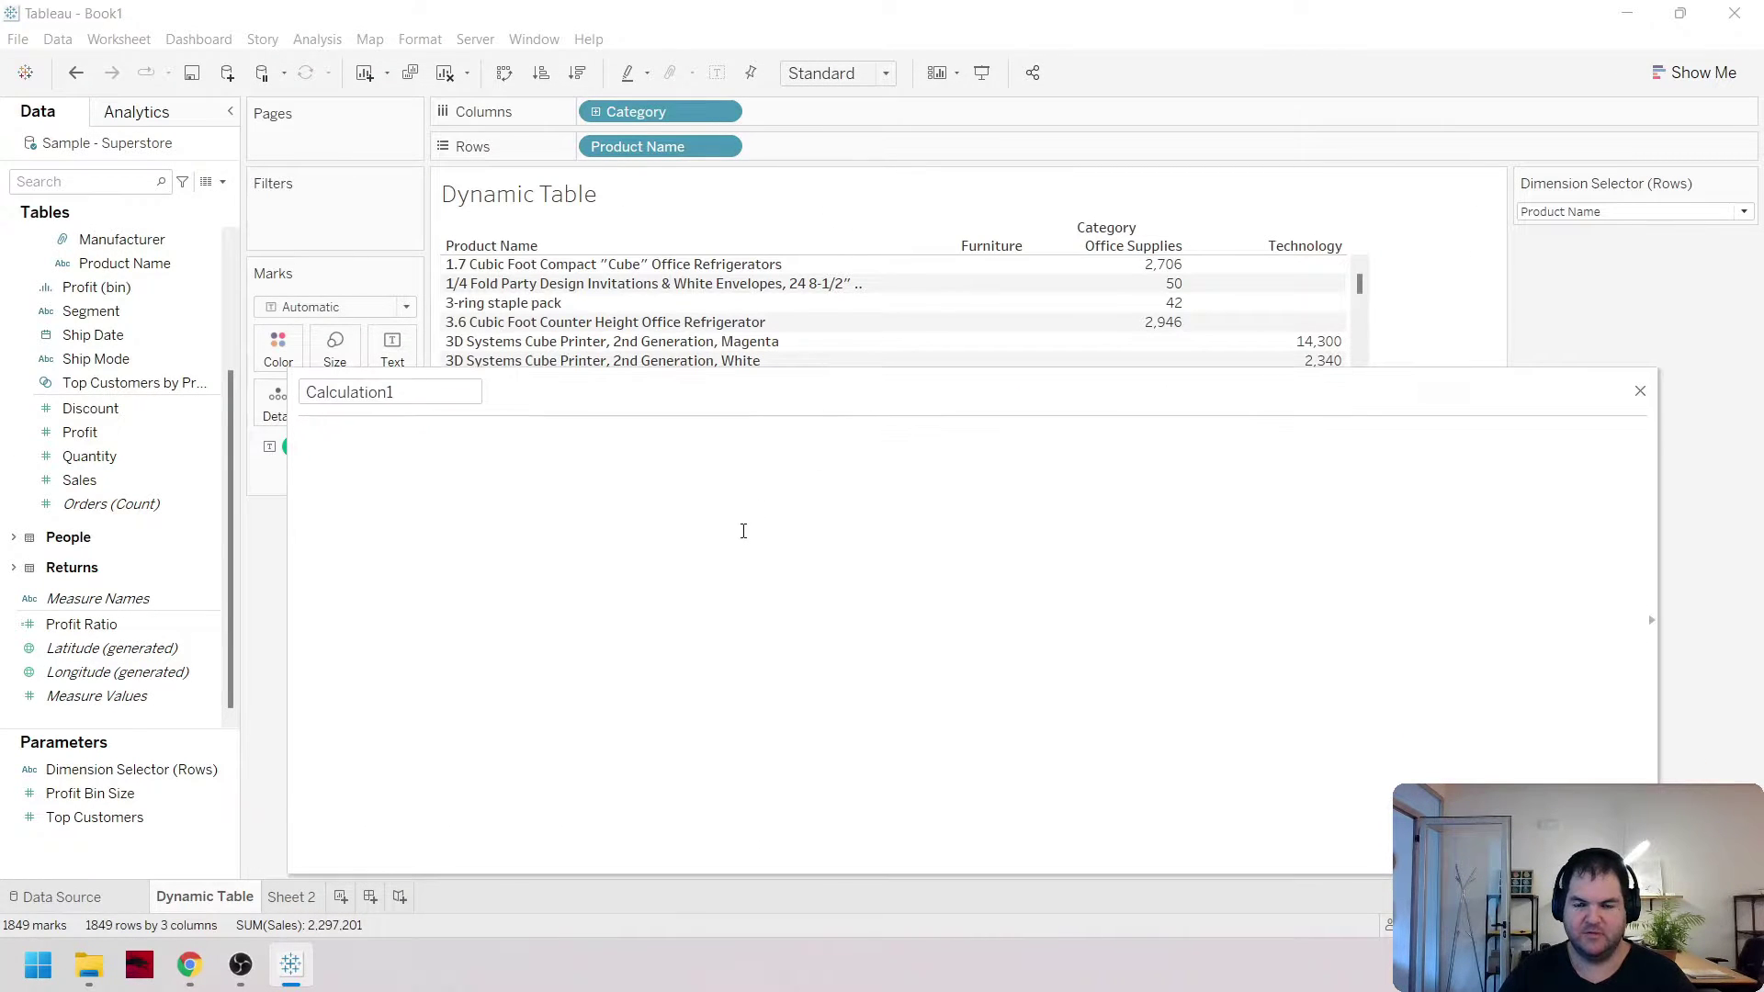
Begin the formula with IF [Dimension Selector (Rows)] = 'Product Name' then [Product Name]
type("IF ")
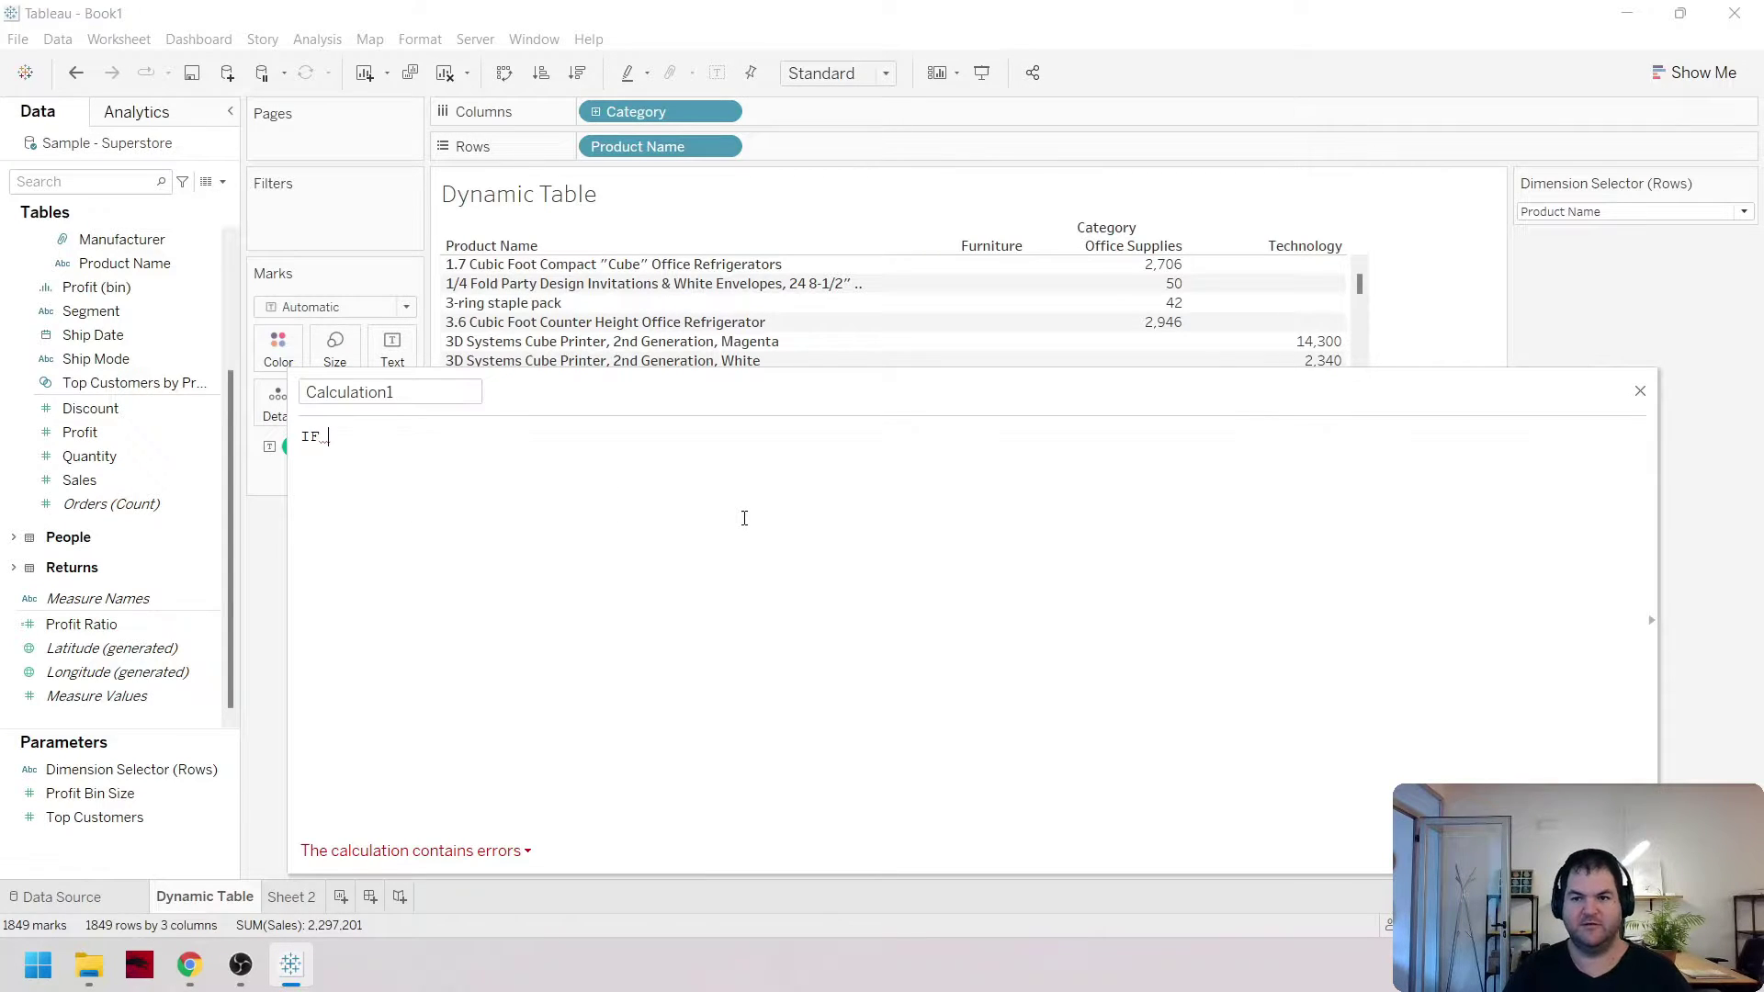
type("duneb")
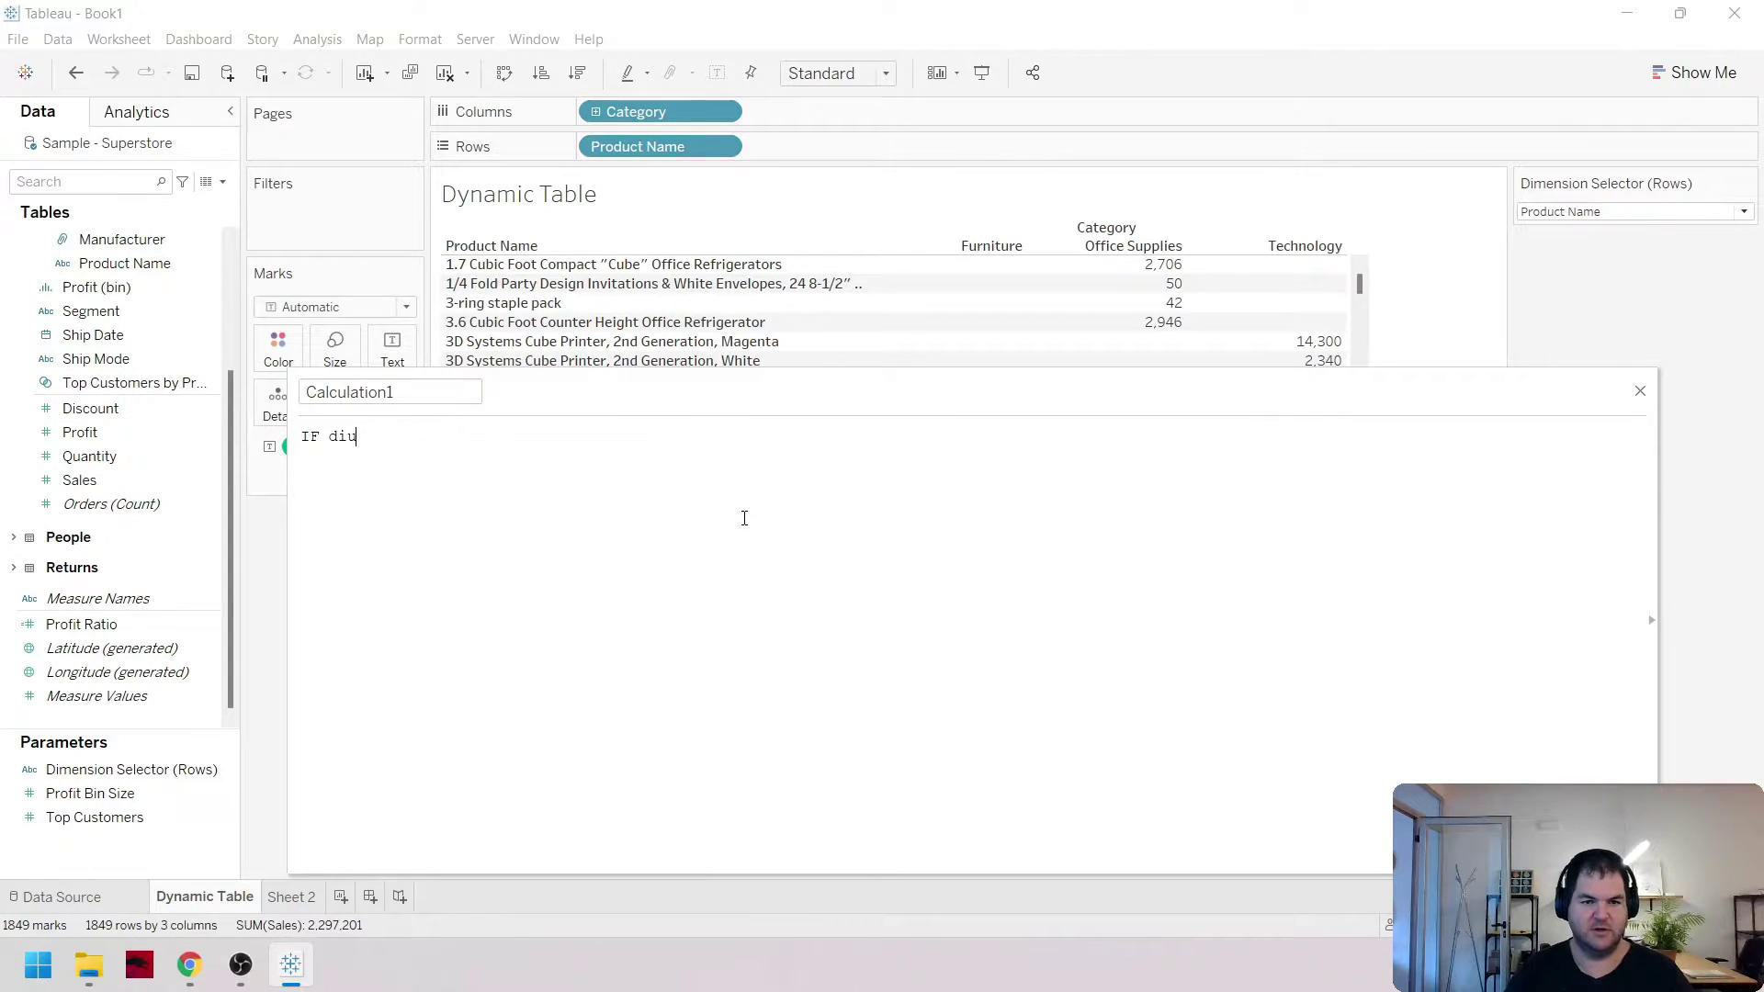
key("BackSpace")
key("BackSpace")
type("ime")
key("Return")
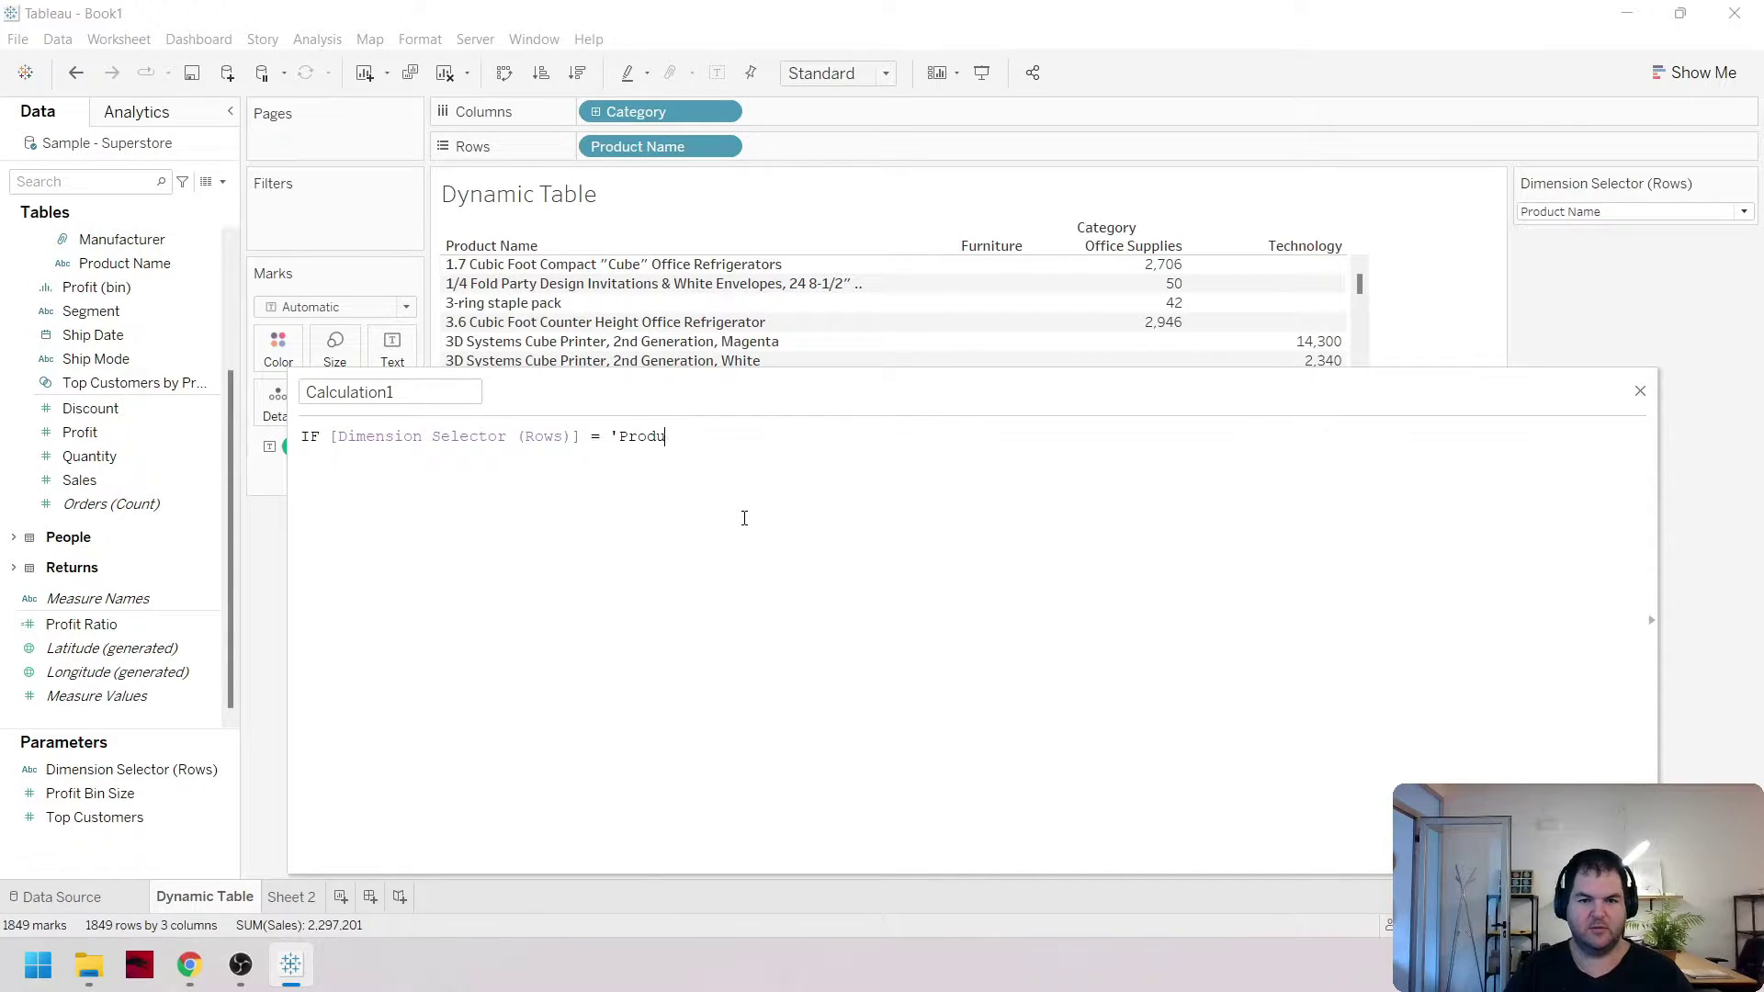
type("' then produ")
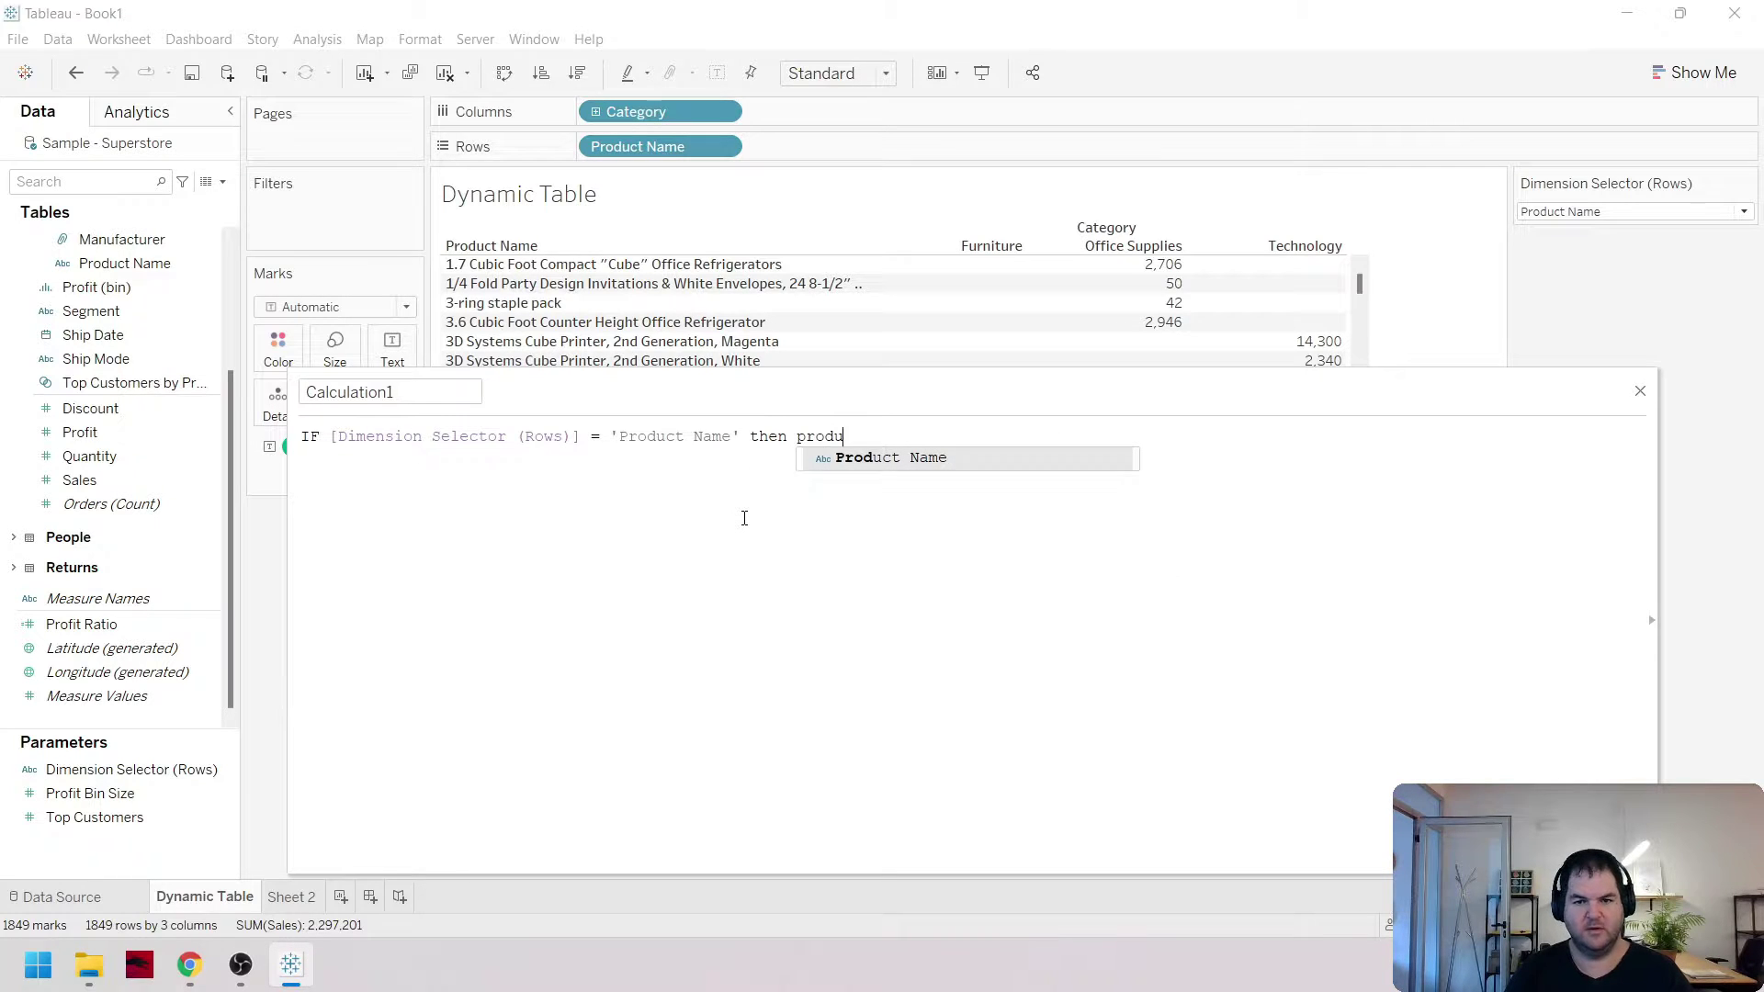
key("Return")
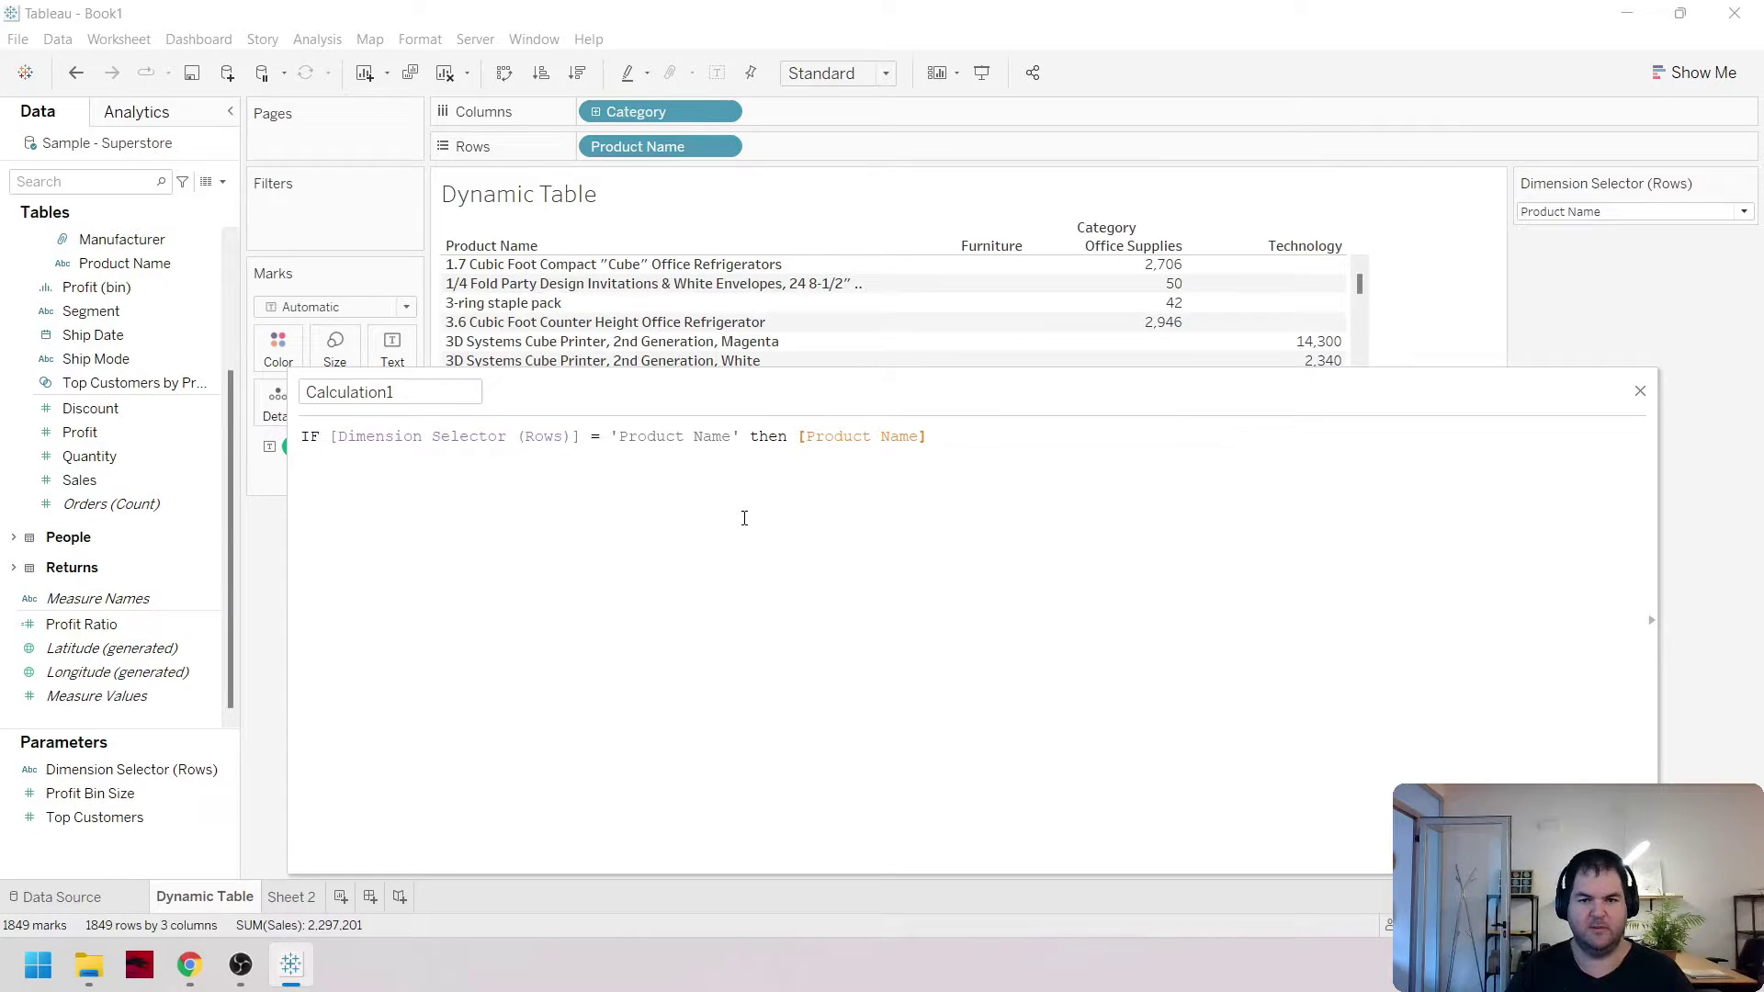
Add an ELSEIF line to the formula that repeats the Product Name condition and result of the IF line
key("Return")
type("ELSEIF")
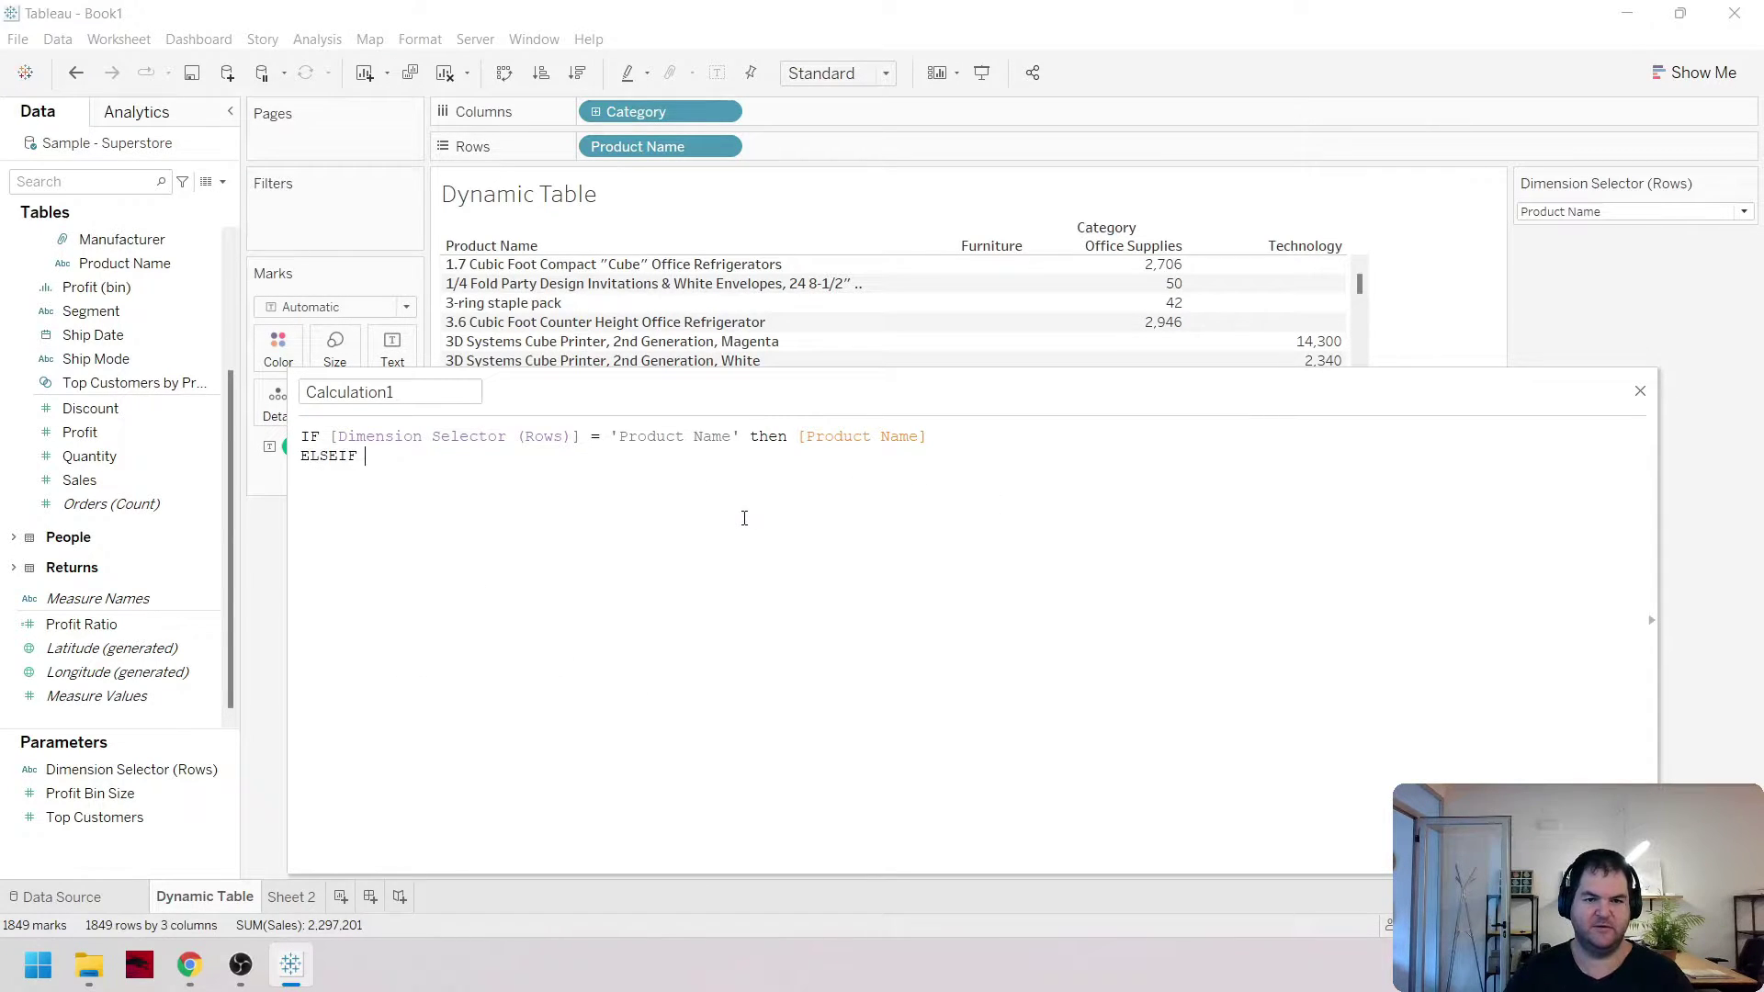
left_click_drag(927, 436, 342, 437)
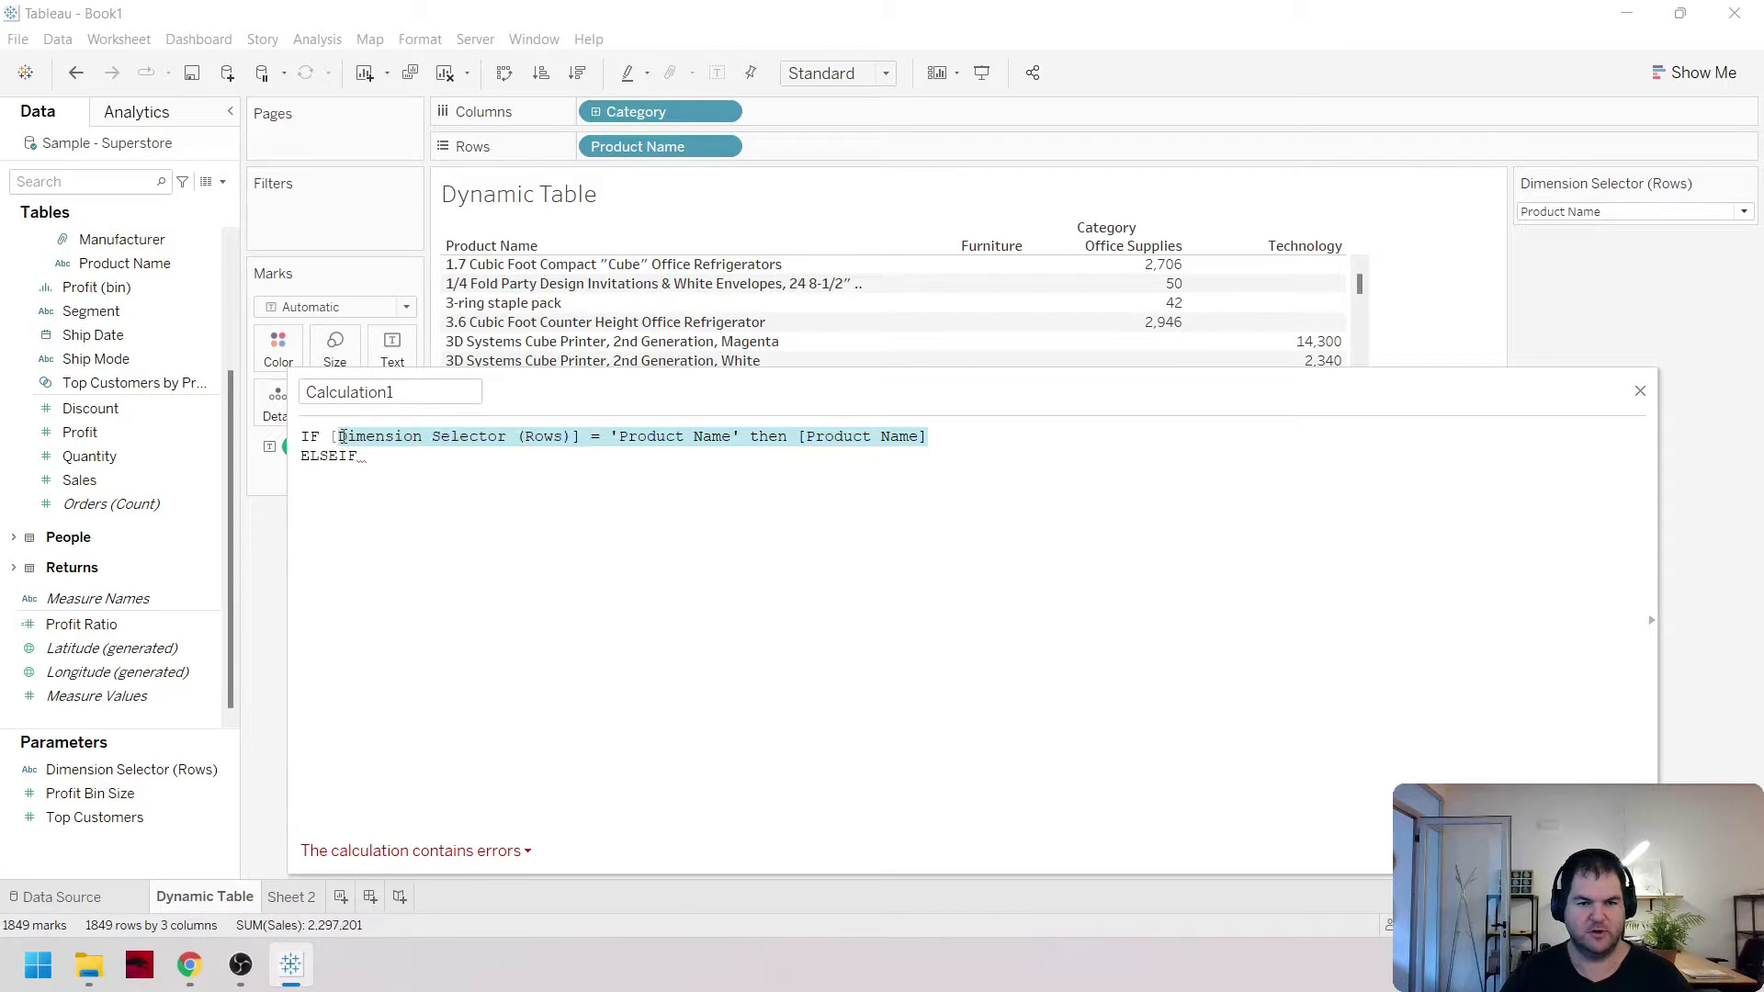
type("[Dimension Selector (Rows)] = 'Product Name' then [Product Name]")
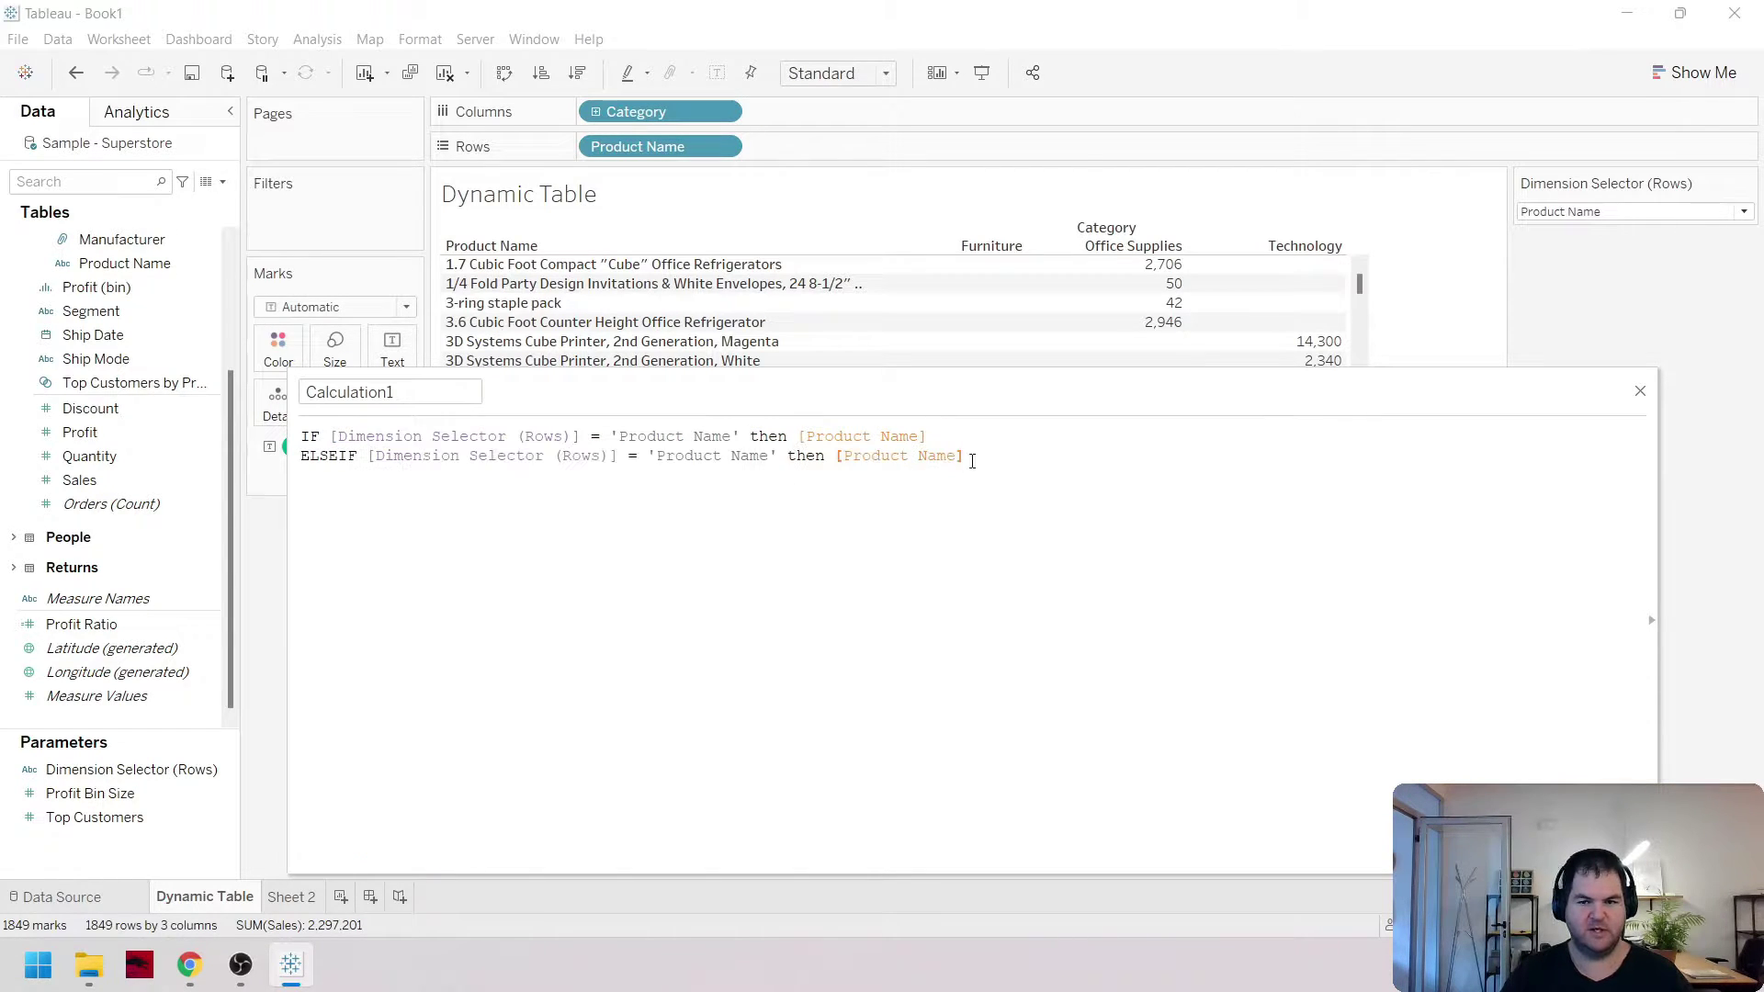
Duplicate the ELSEIF line twice to cover the remaining parameter options, and close the formula with END
key("shift+Home")
key("ctrl+c")
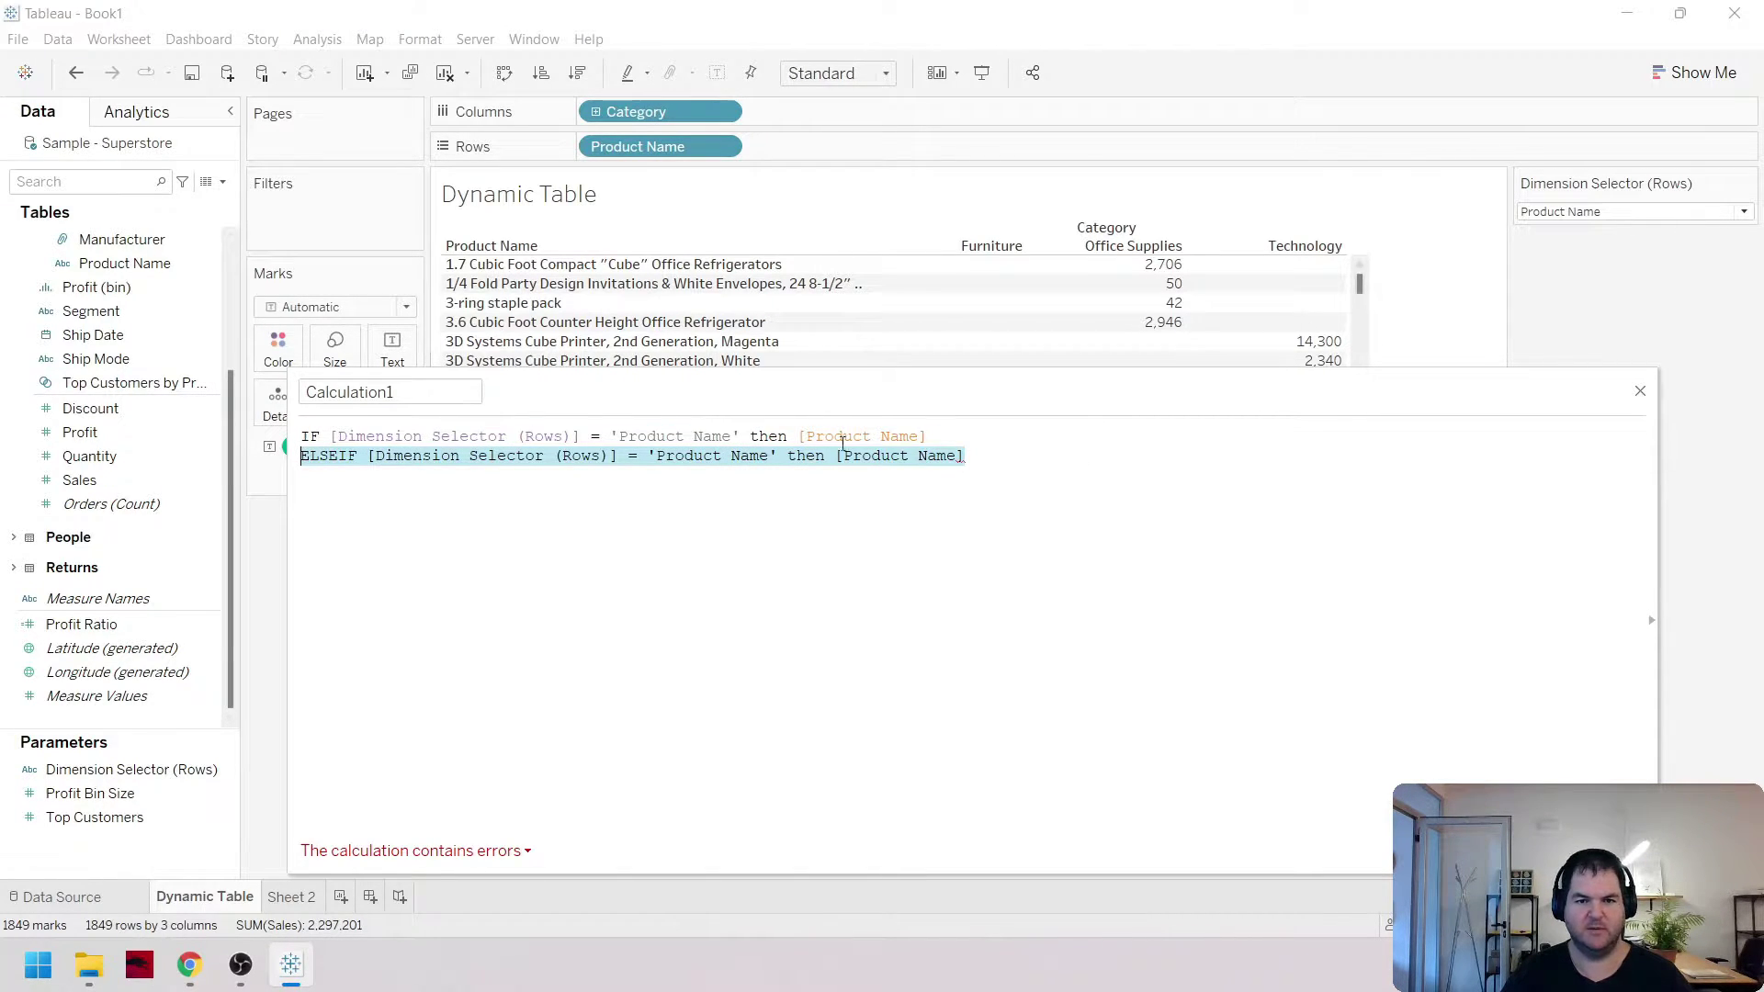
left_click(1640, 216)
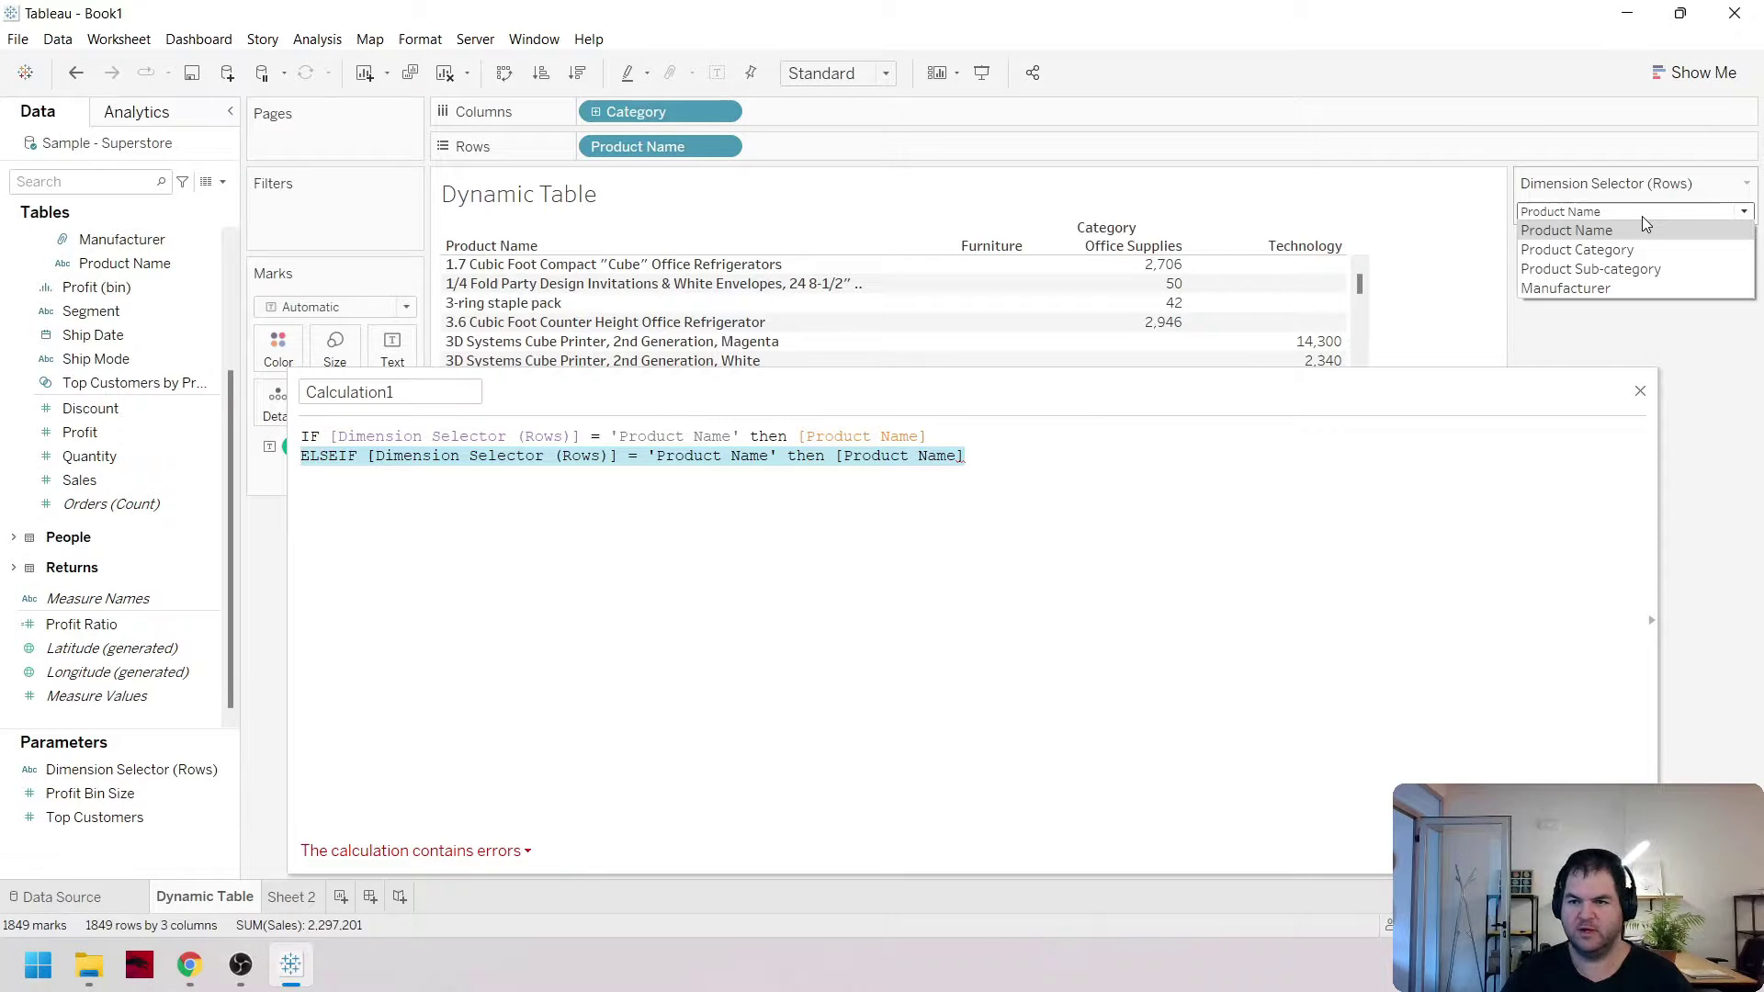
left_click(981, 457)
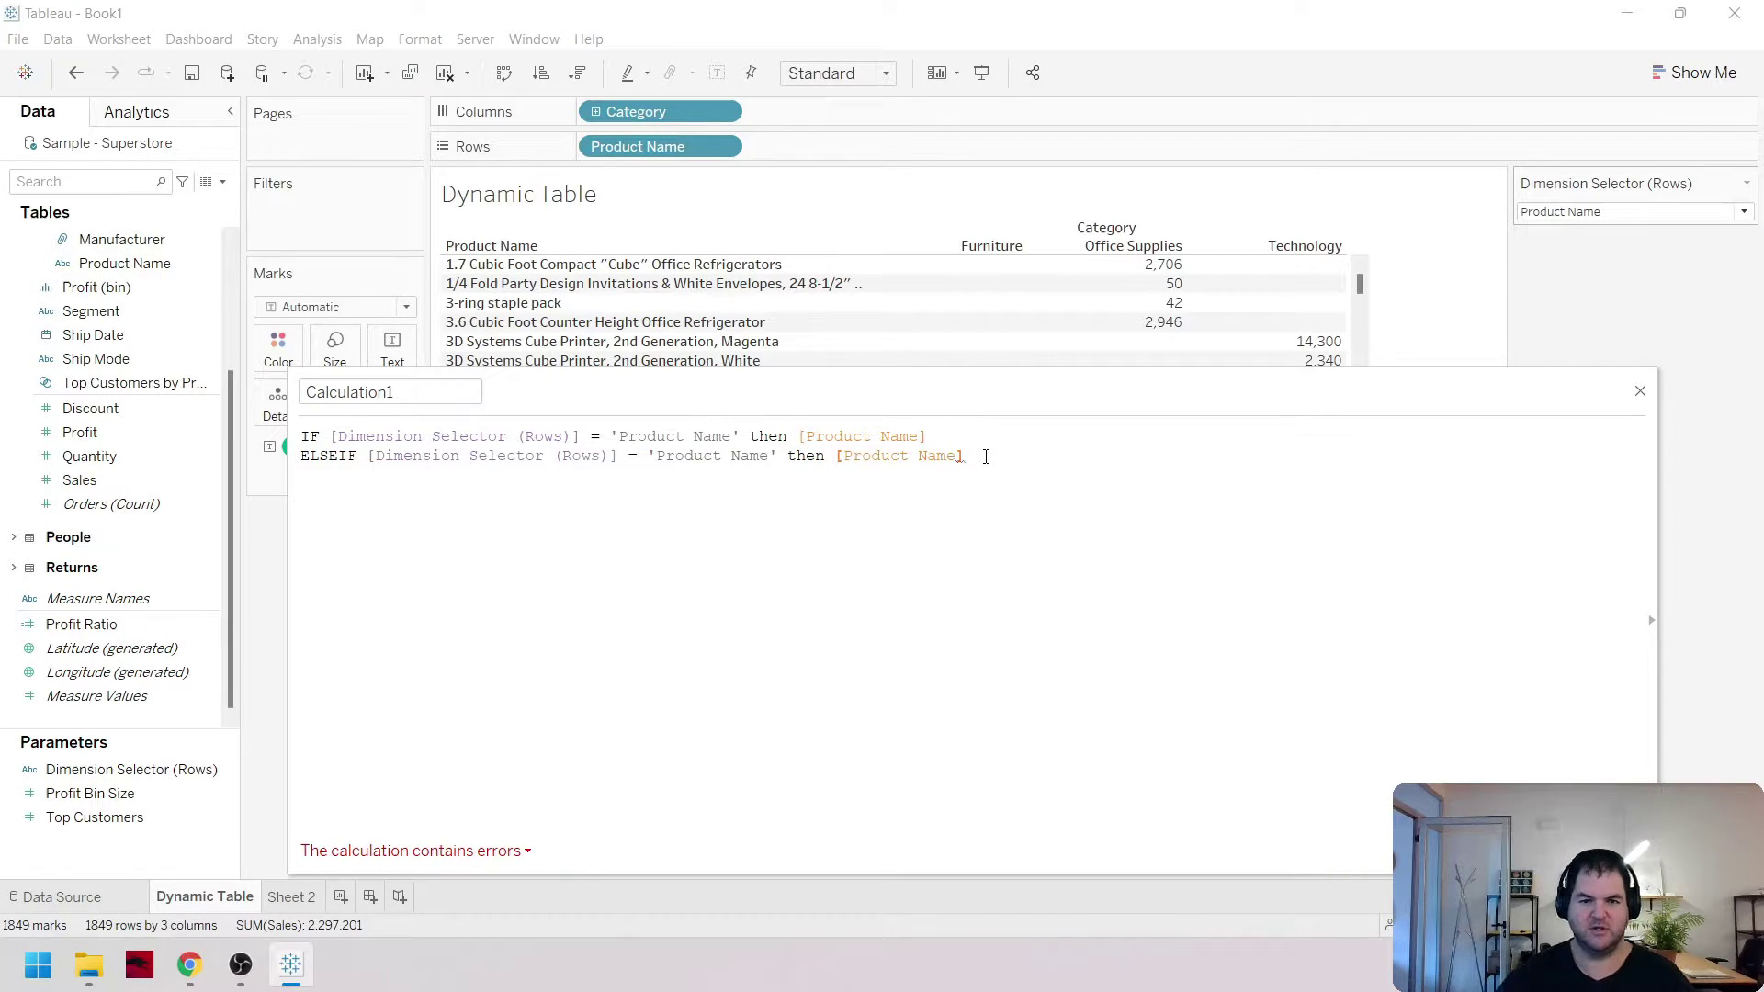
key("ctrl+v")
key("ctrl+v")
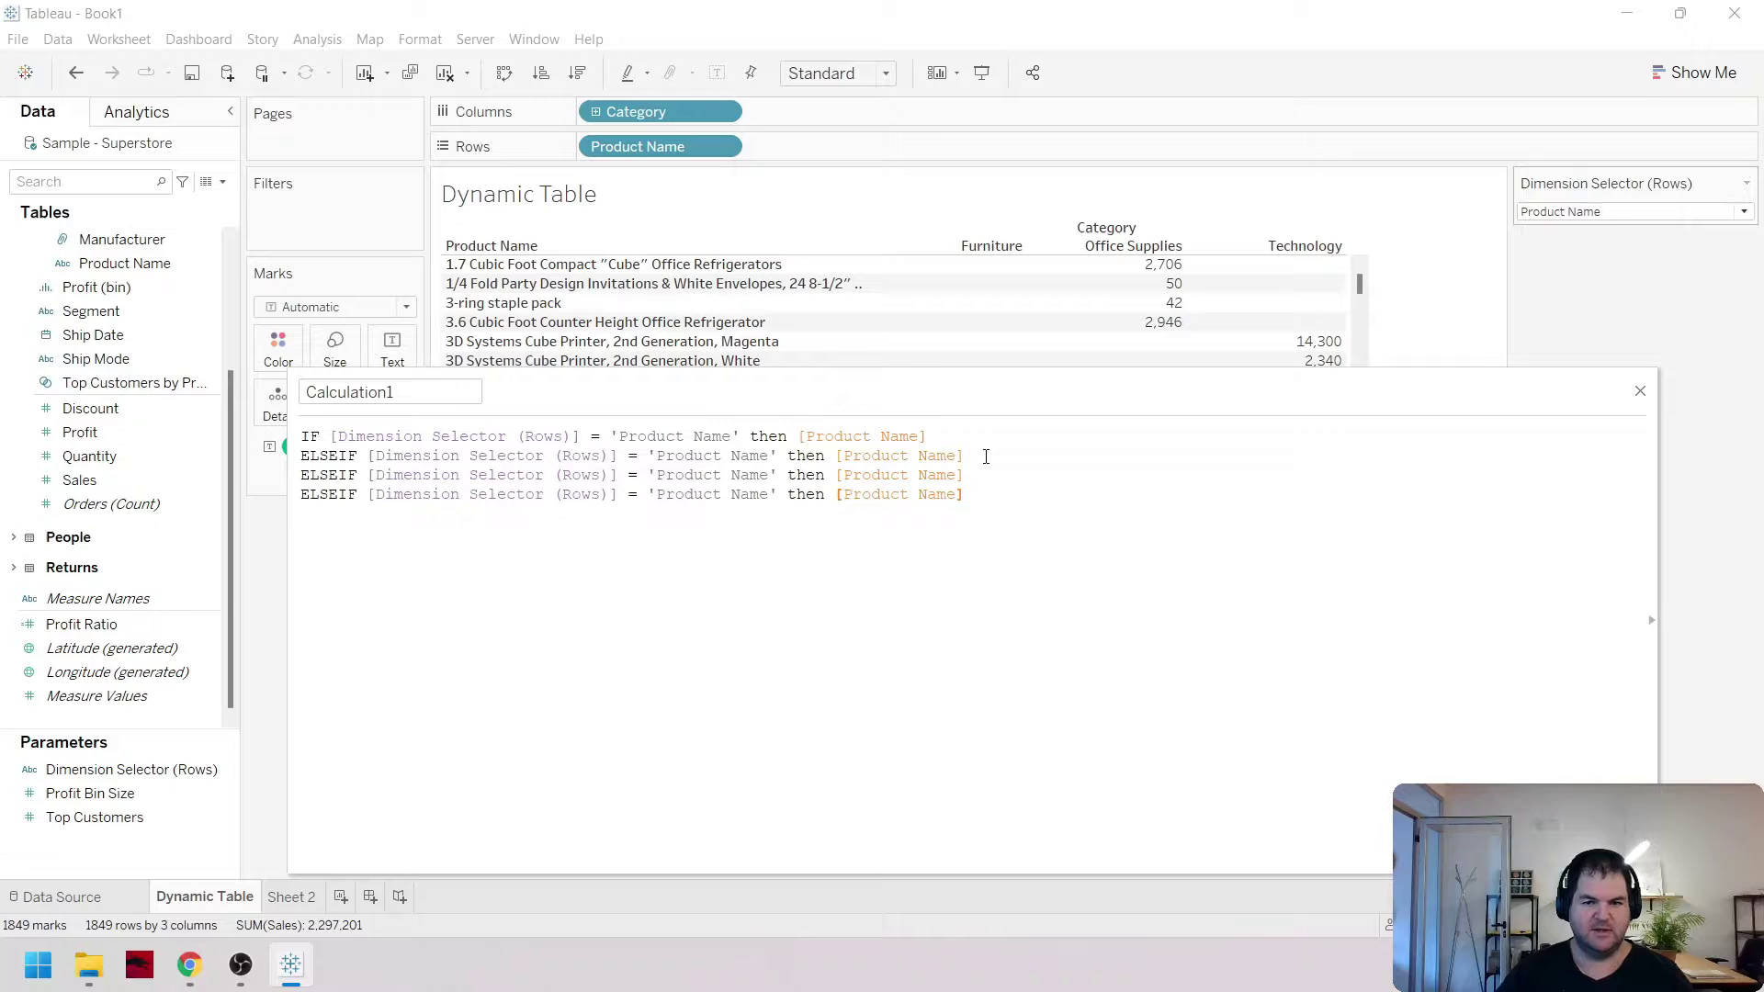
type("END")
key("Return")
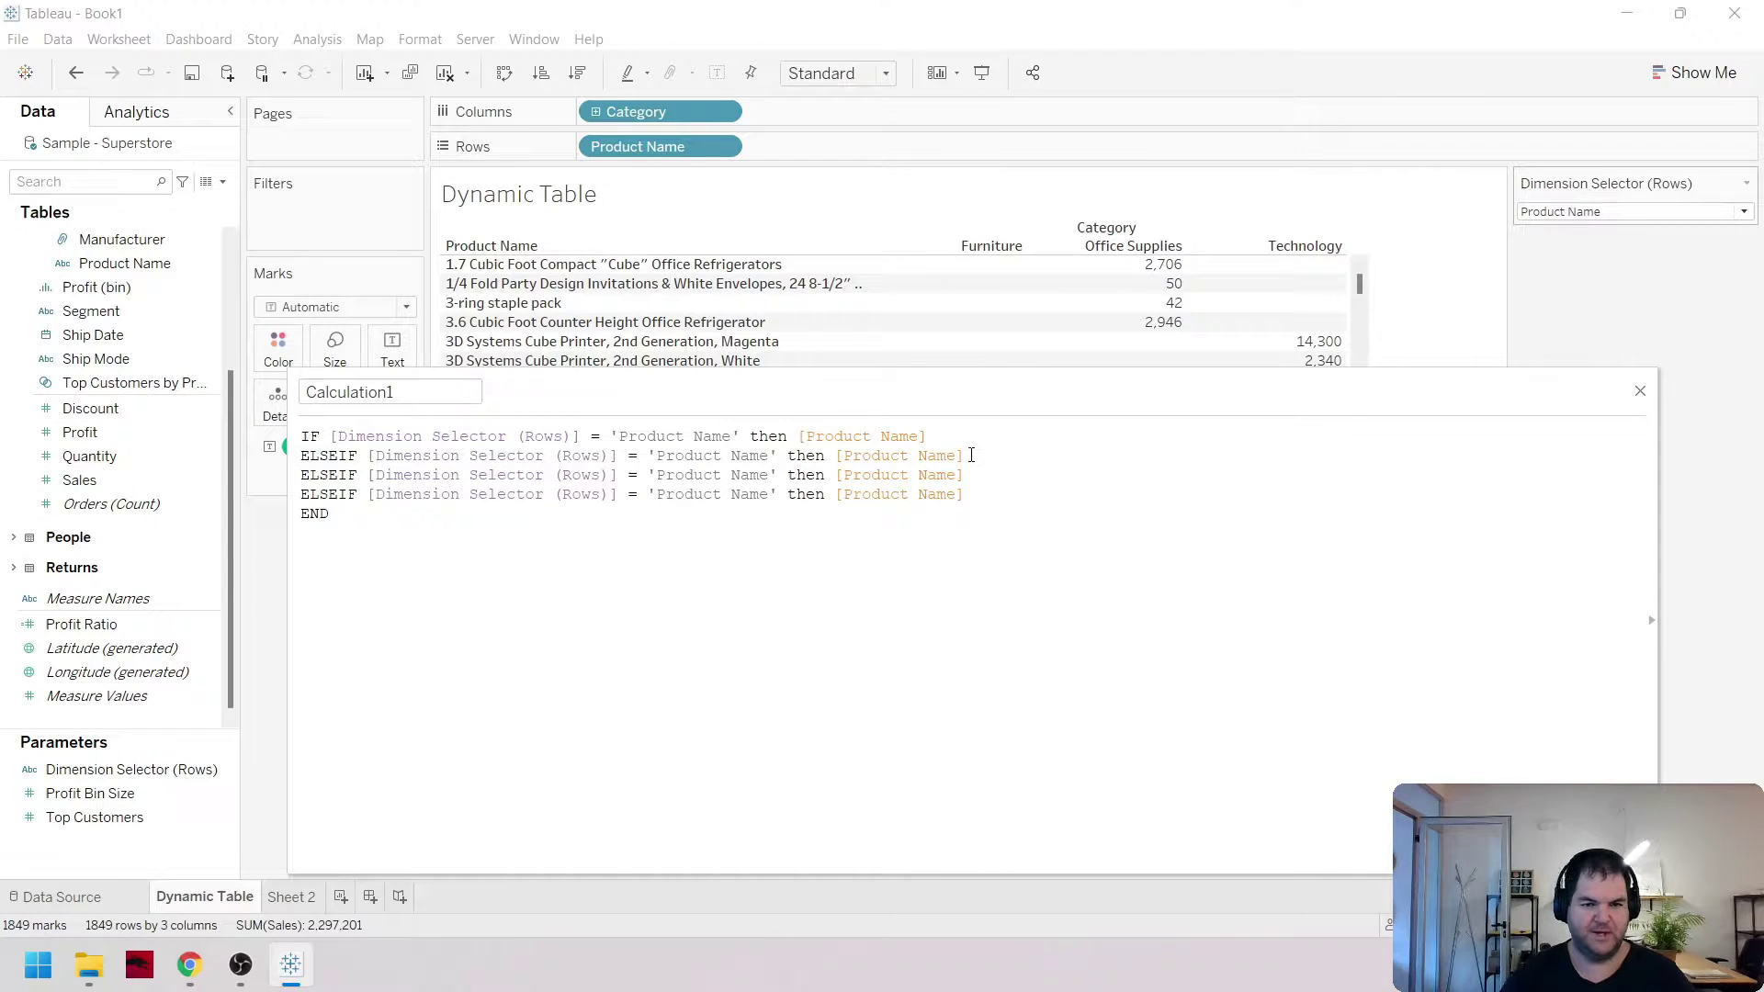
Change the first ELSEIF line to test for 'Product Category' and return the [Category] field
double_click(742, 460)
type("Cate")
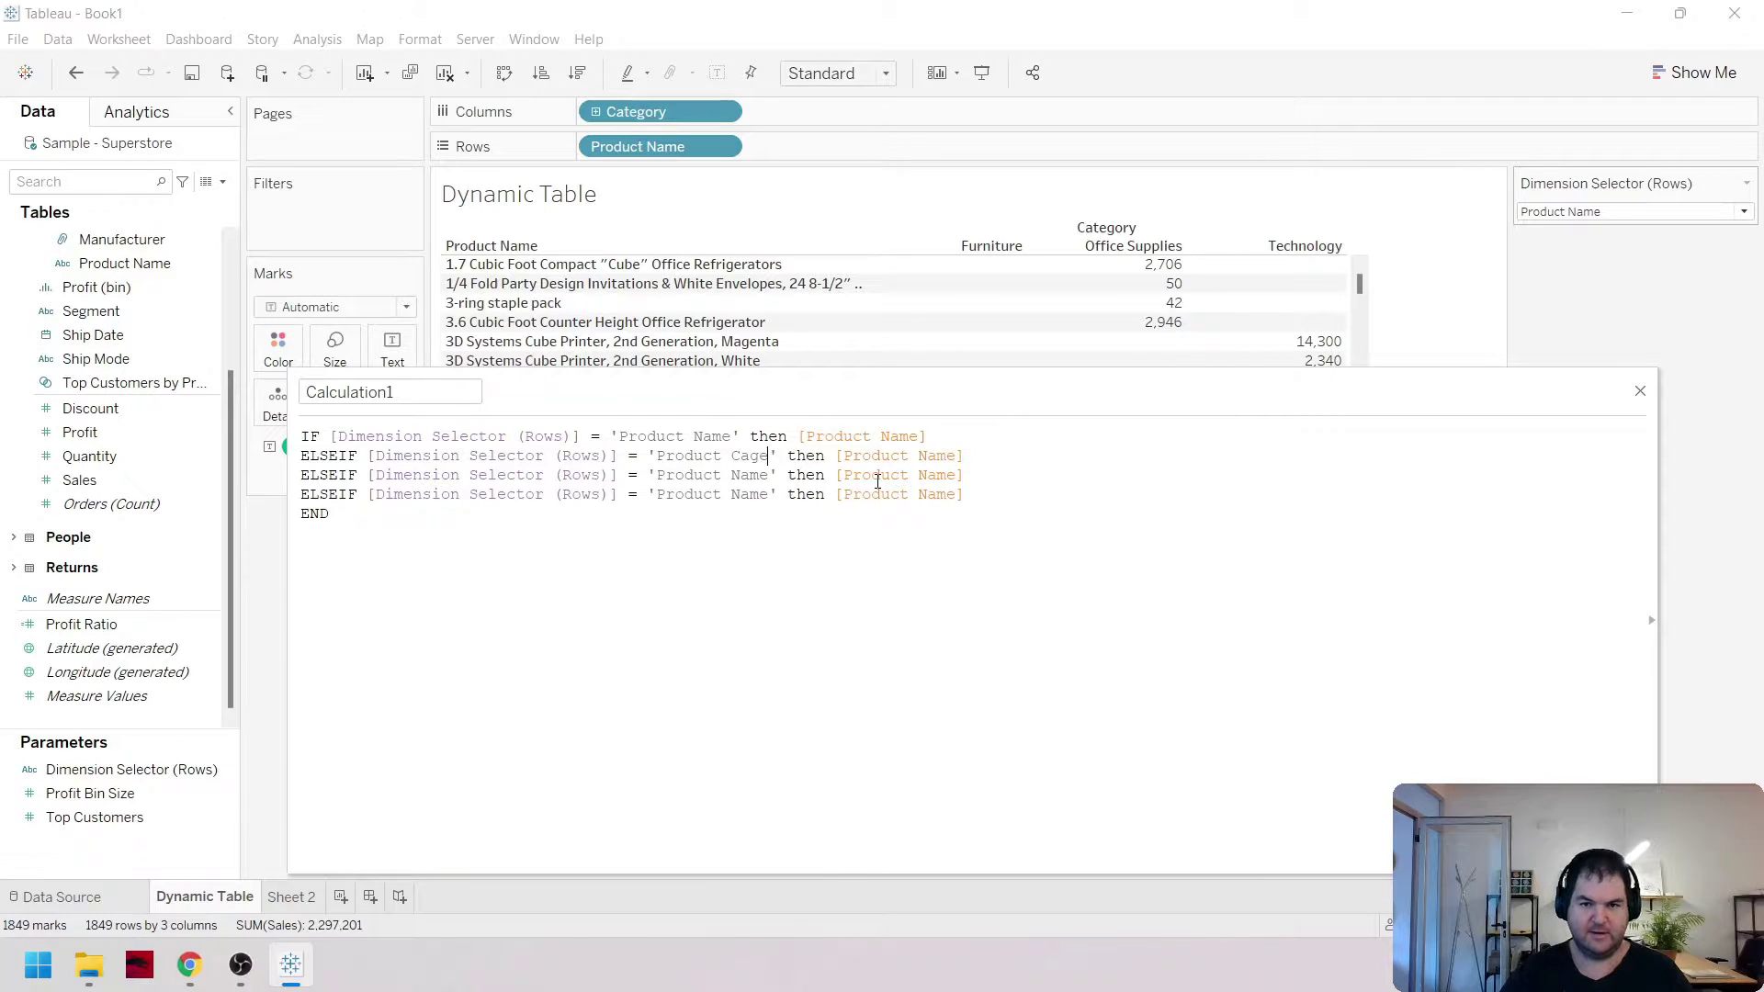
type("gory")
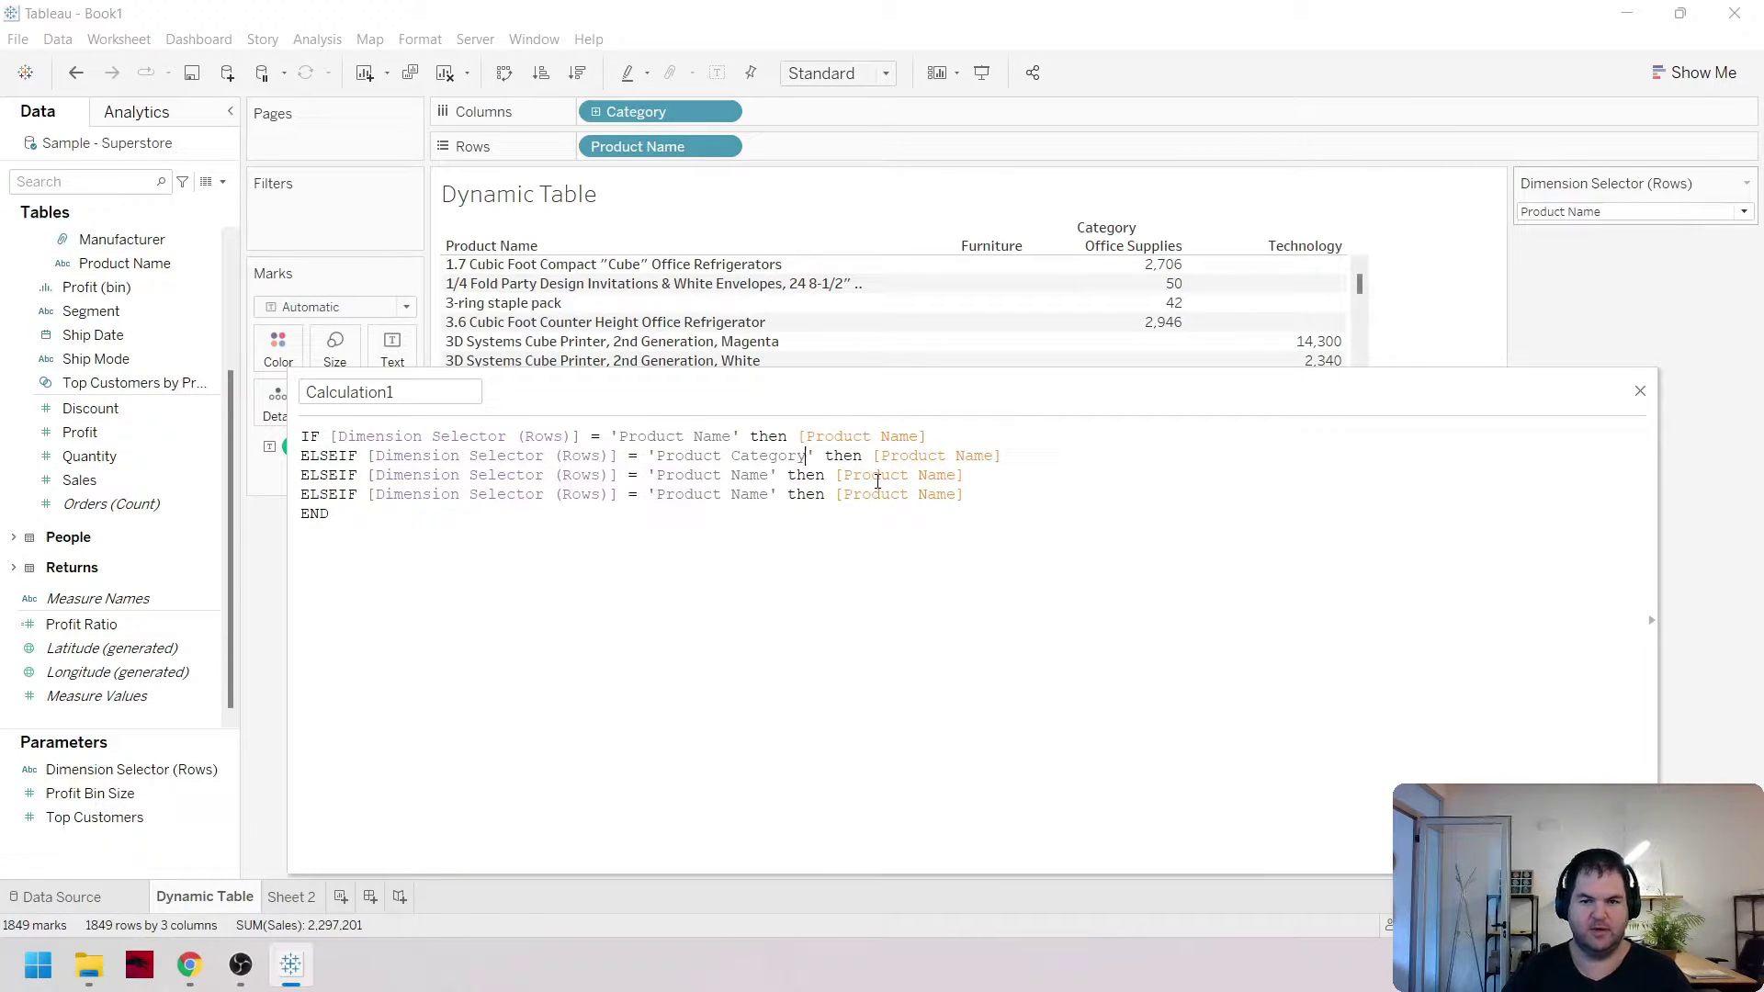
left_click_drag(957, 454, 973, 454)
type("ca")
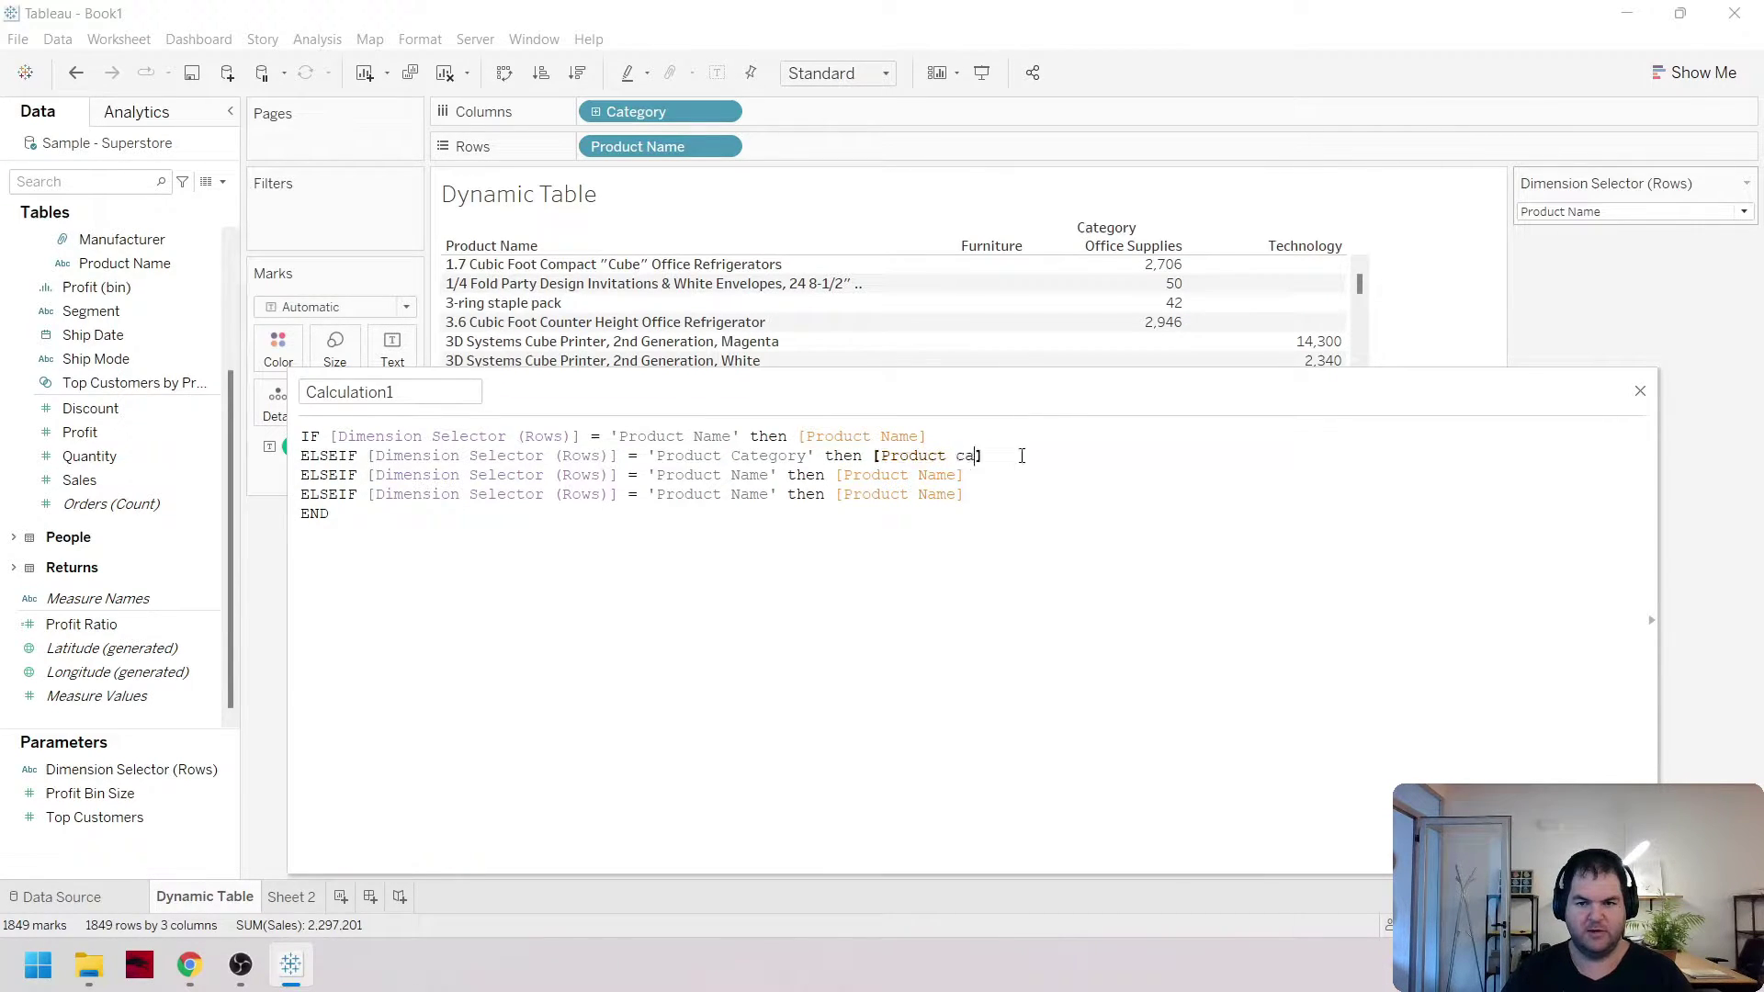
key("BackSpace")
key("BackSpace")
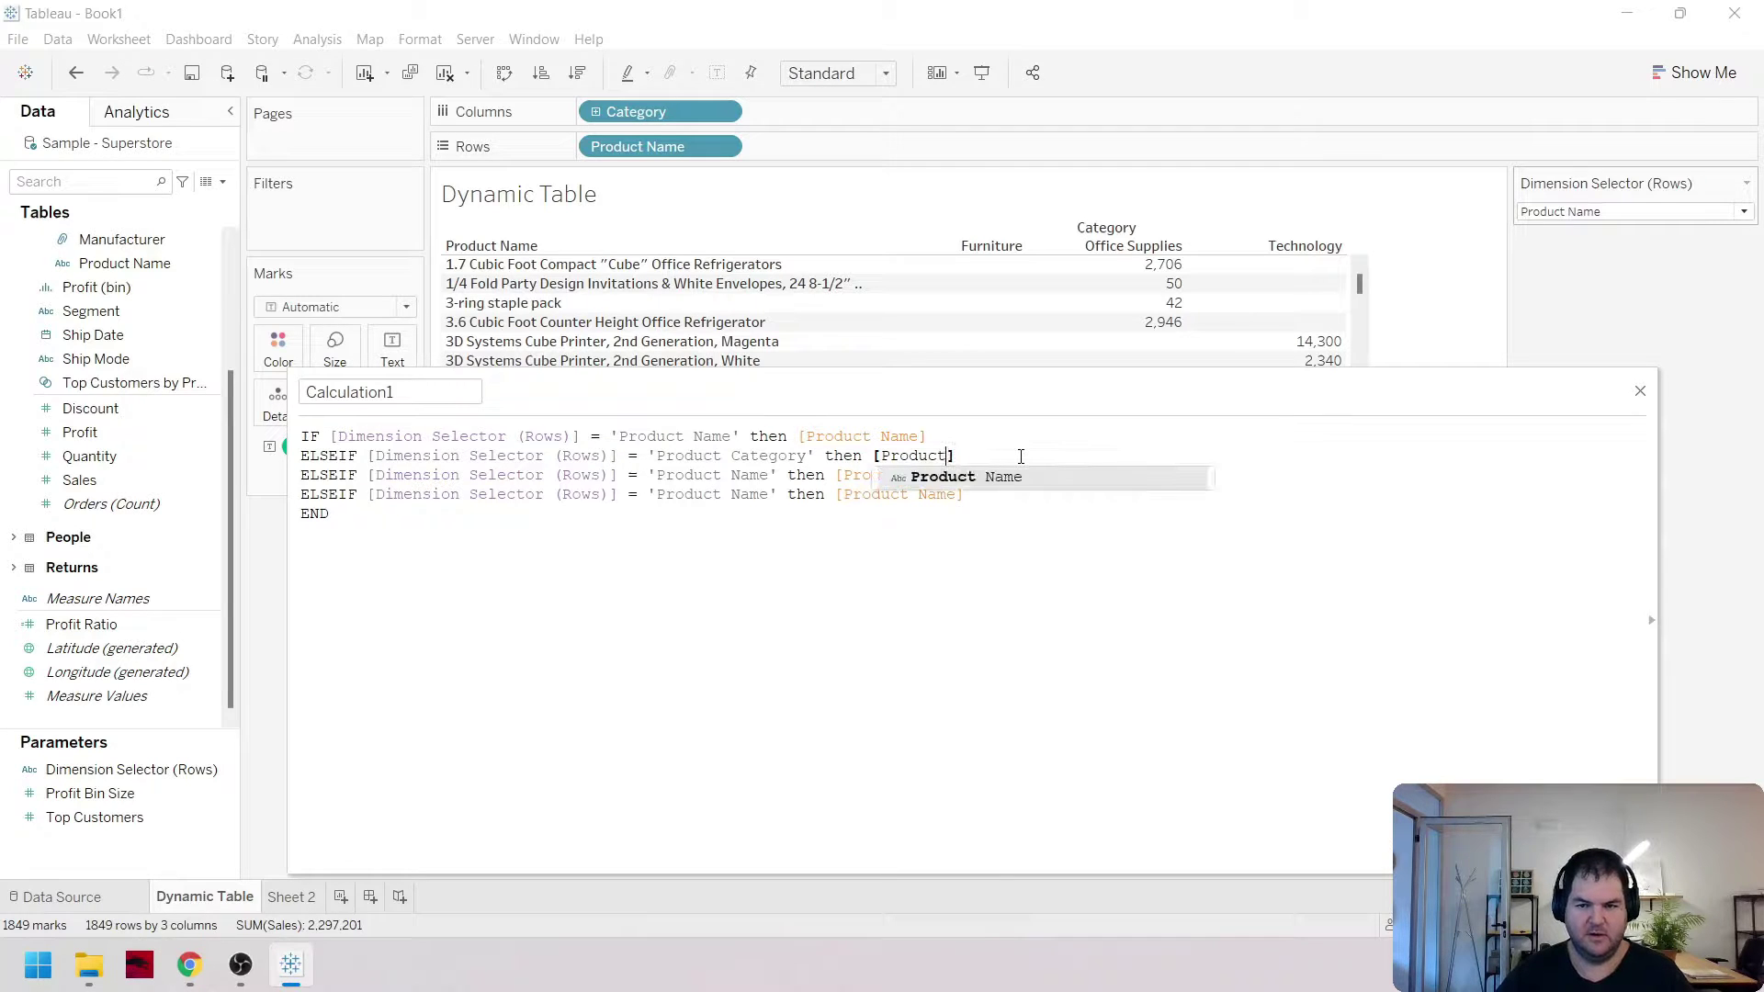
key("BackSpace")
key("BackSpace")
key("BackSpace")
key("BackSpace")
key("BackSpace")
key("BackSpace")
type("ca")
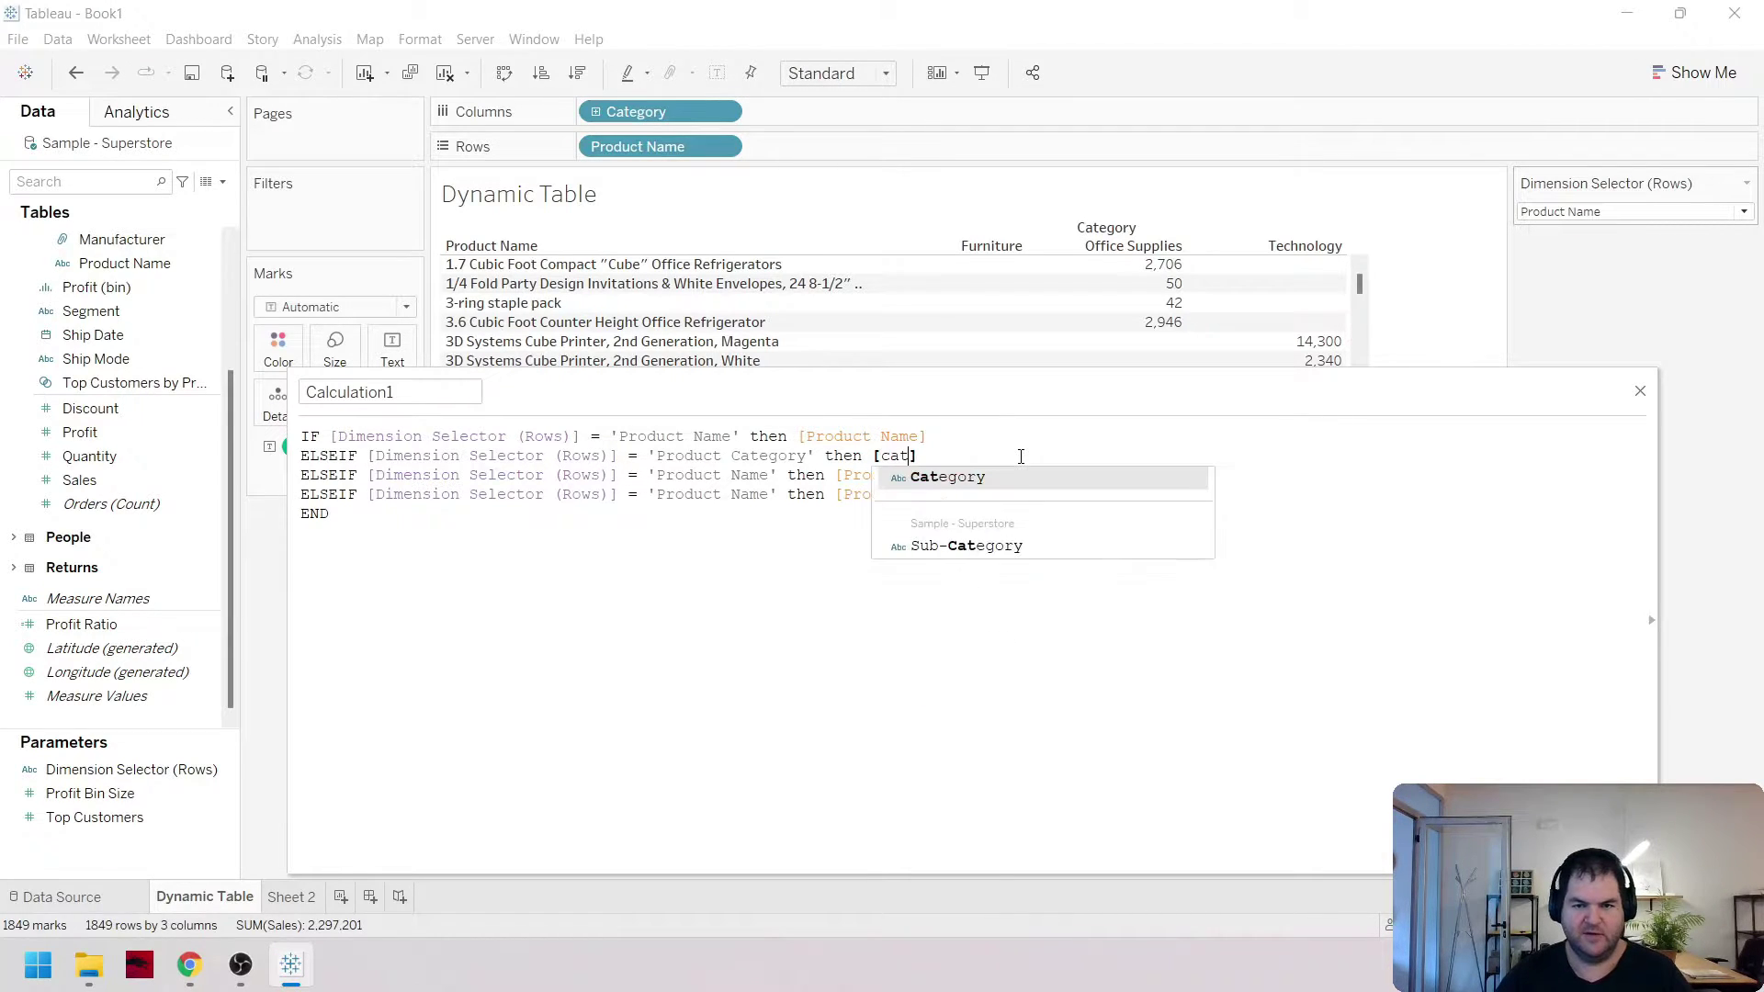
key("Return")
Change the second ELSEIF line to test for 'Product Sub-category' and return the [Sub-Category] field
left_click(1646, 214)
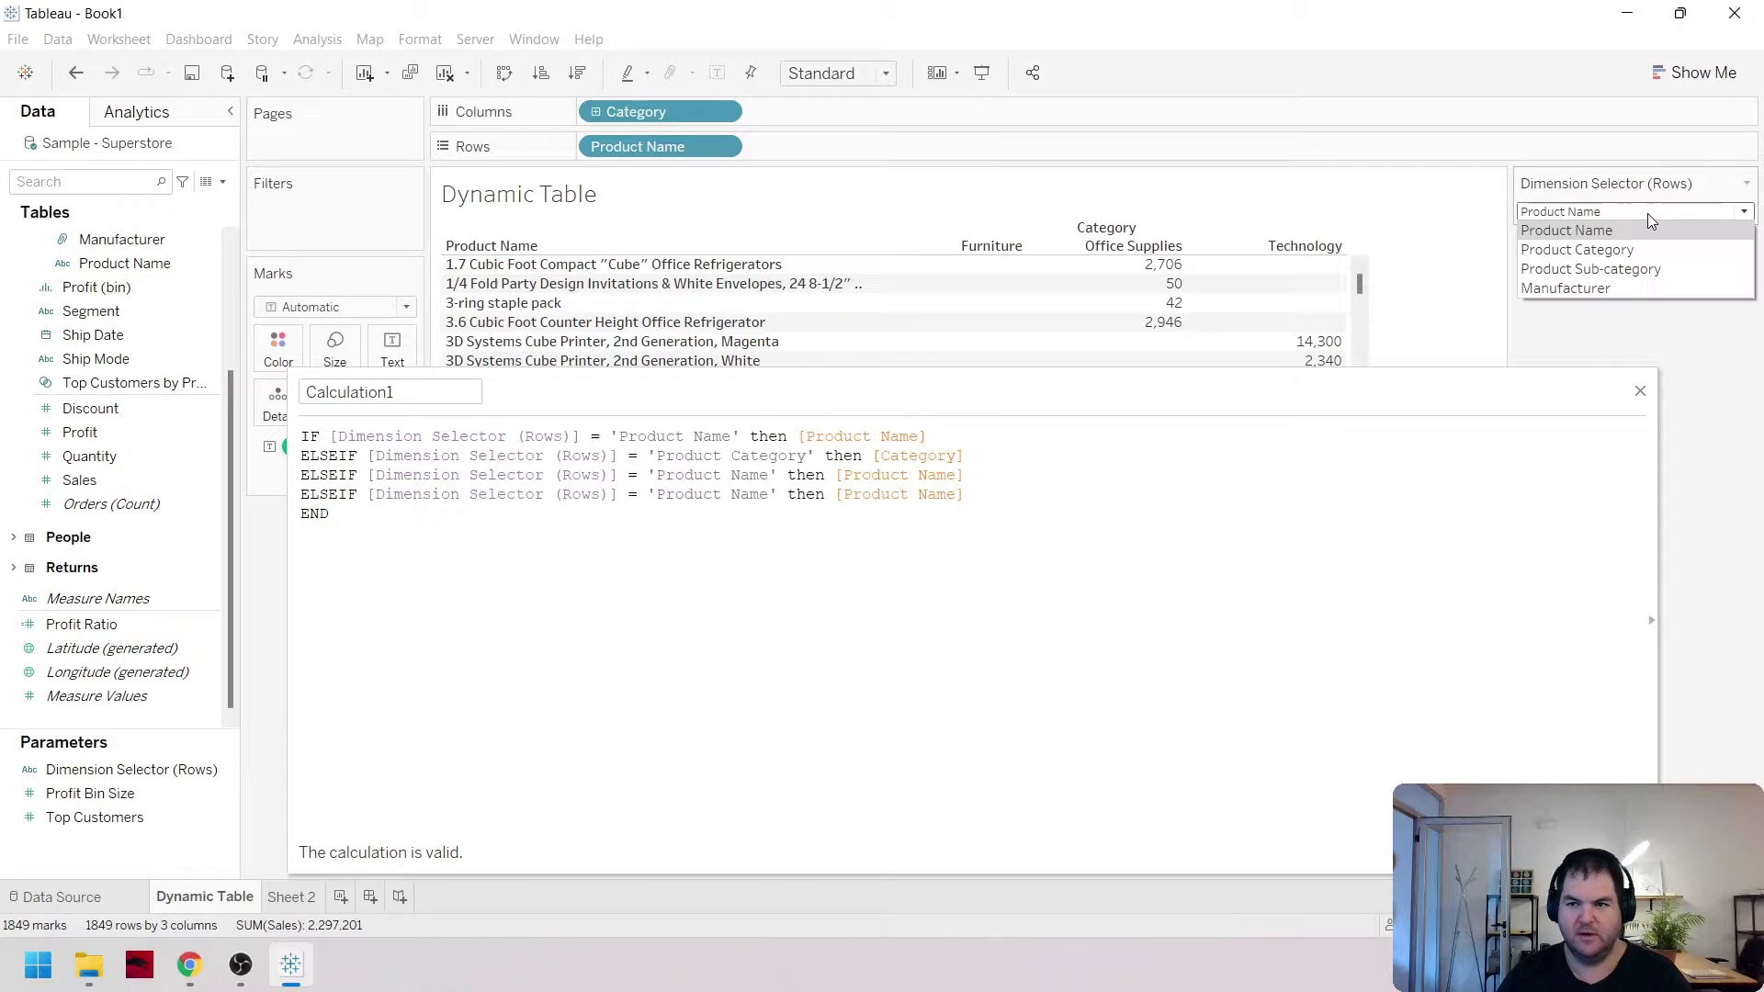
left_click(1649, 213)
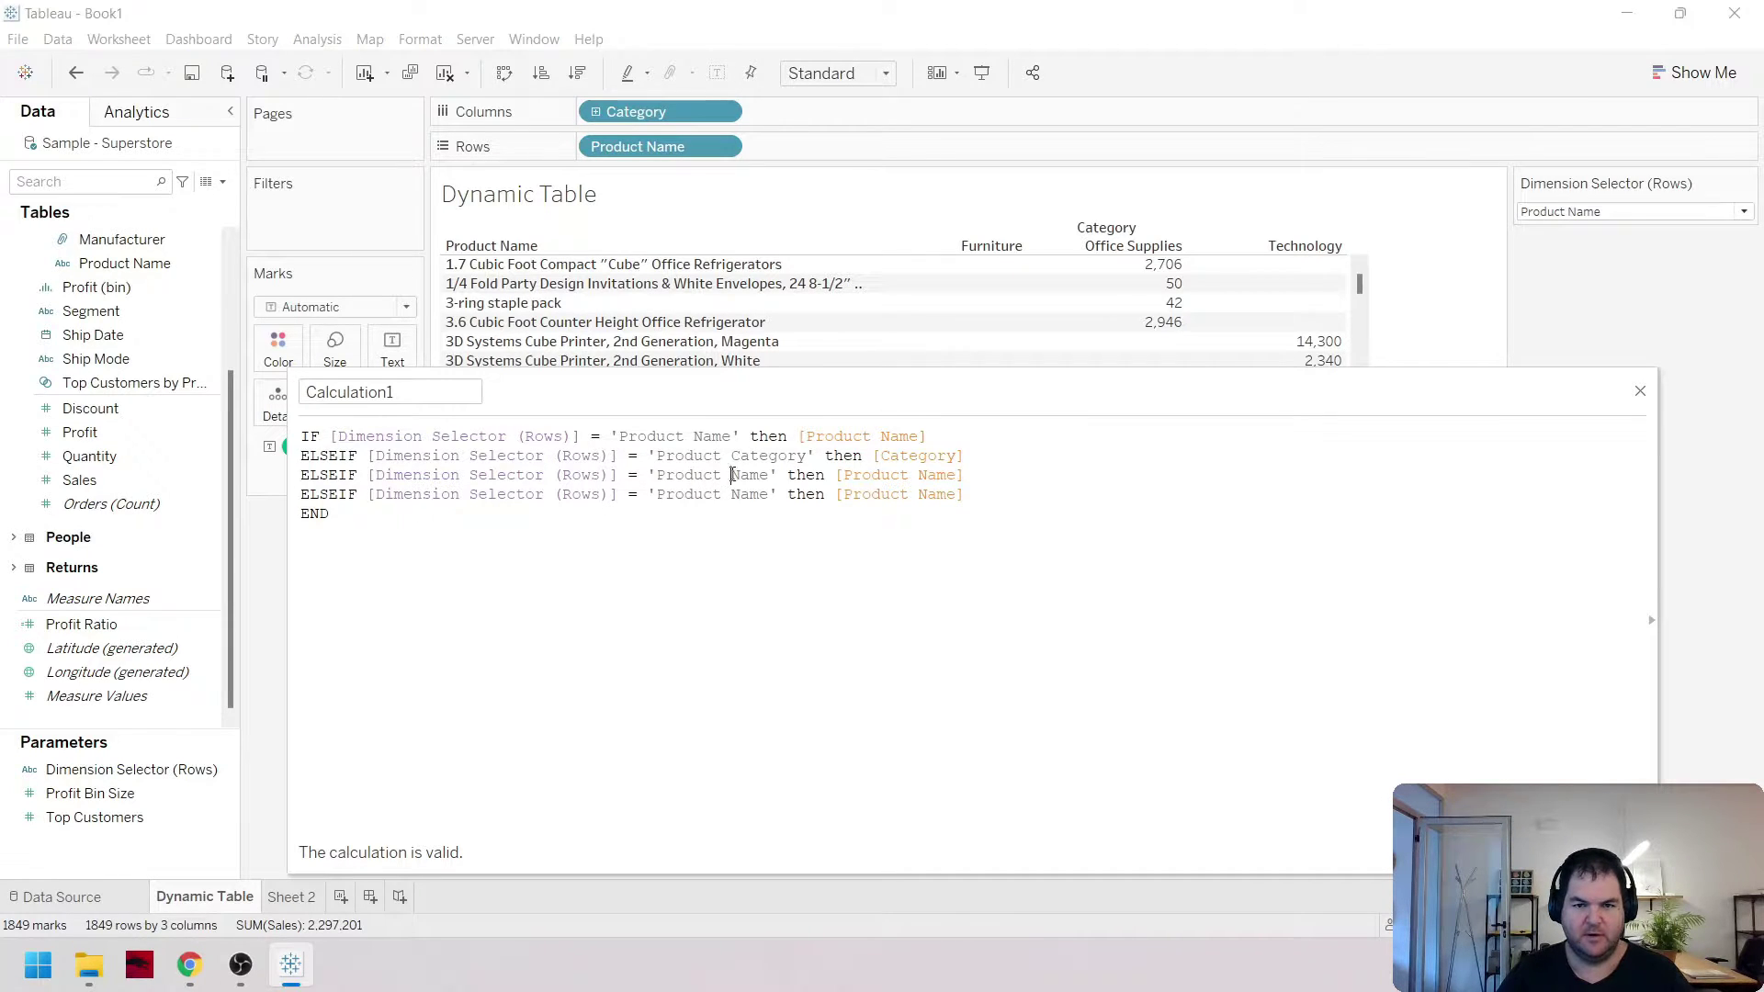
left_click_drag(730, 475, 769, 475)
type("Sub-category")
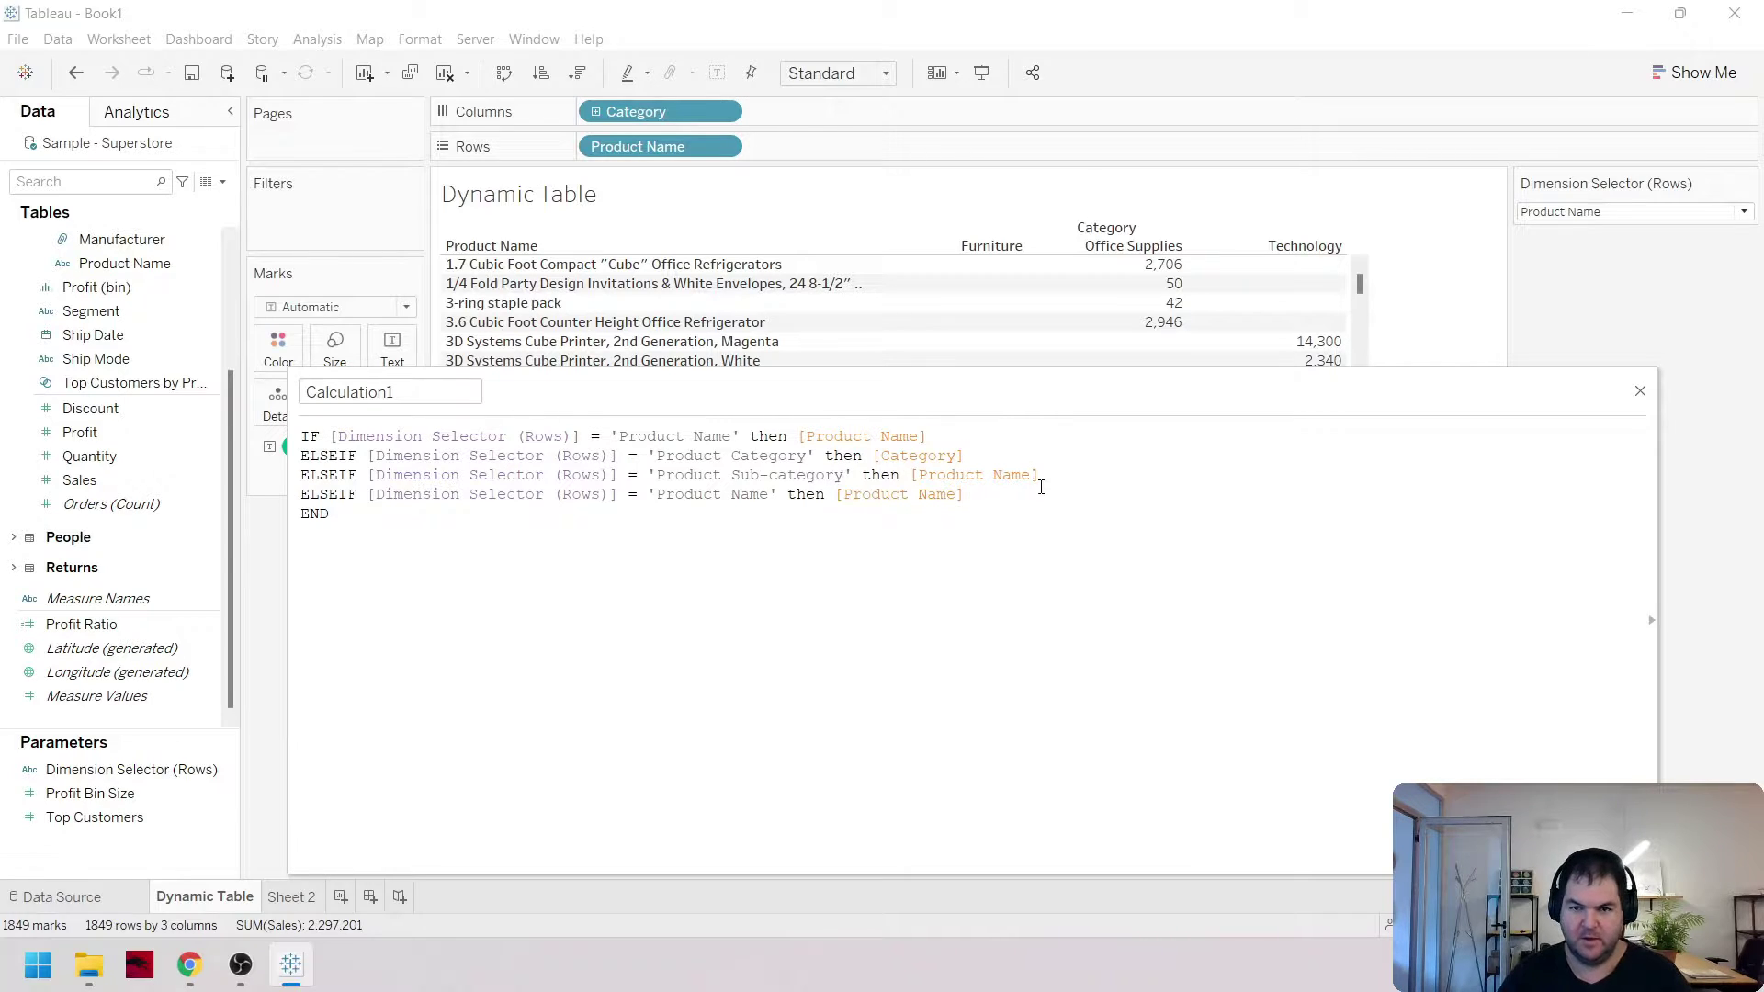
left_click_drag(1040, 475, 951, 475)
type("Sub")
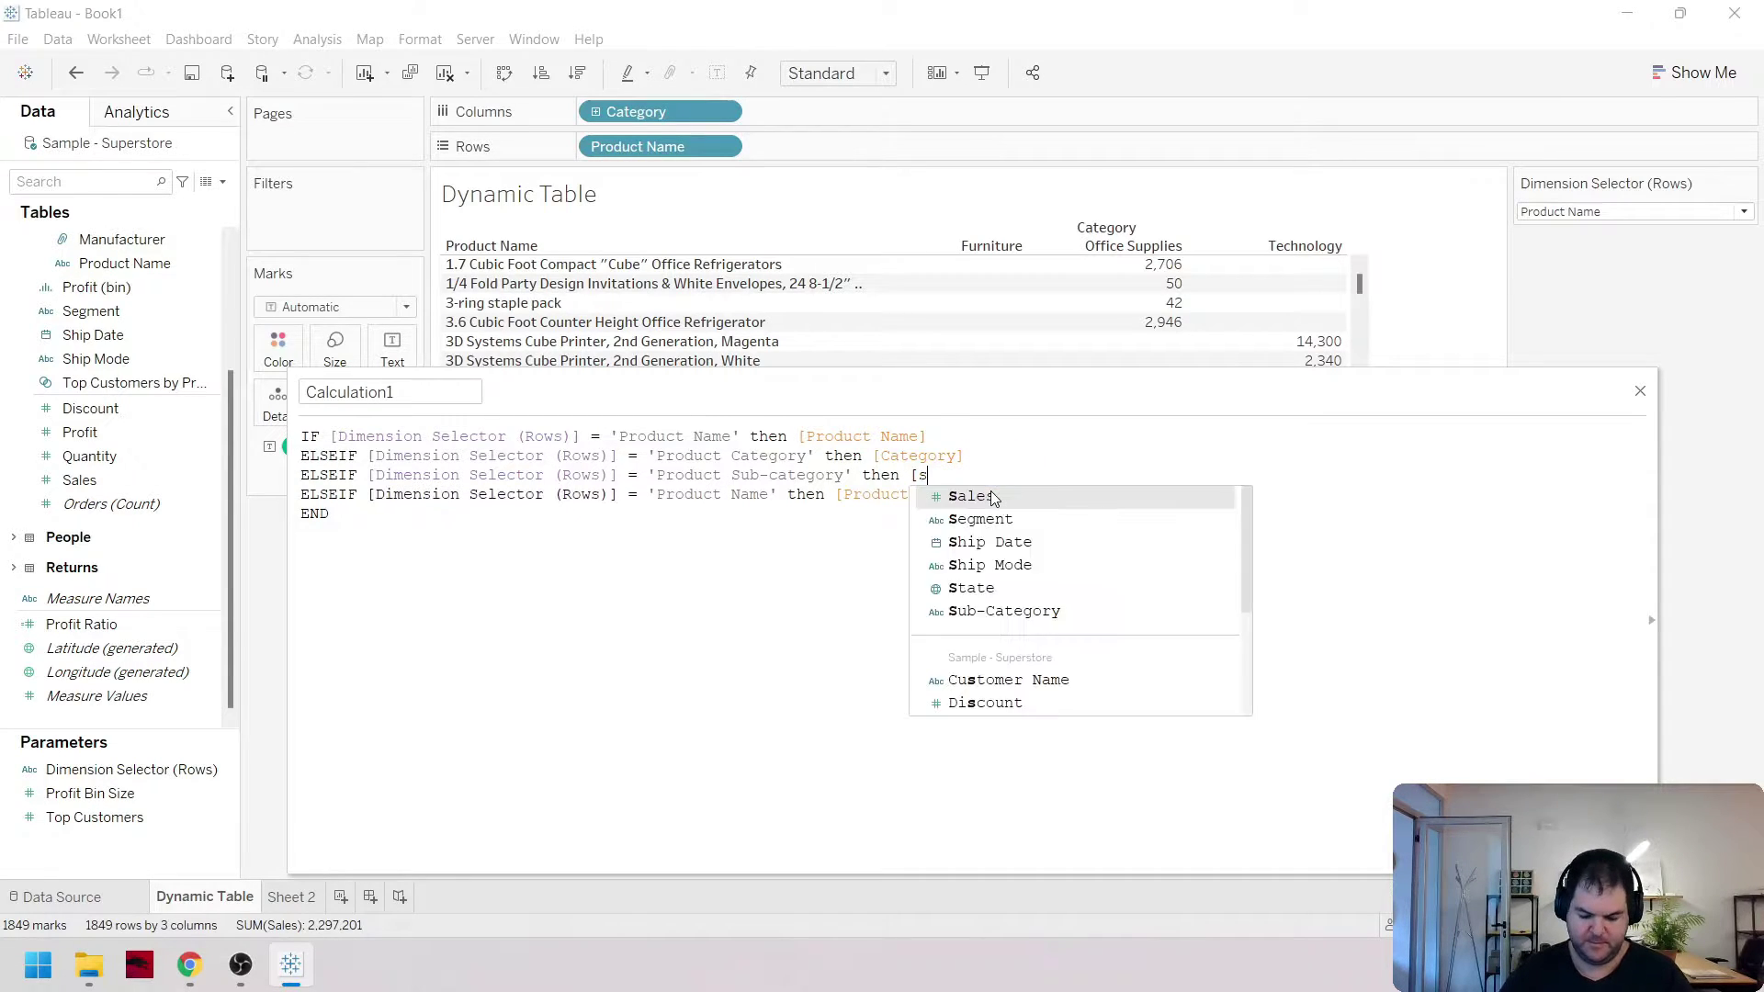
key("Return")
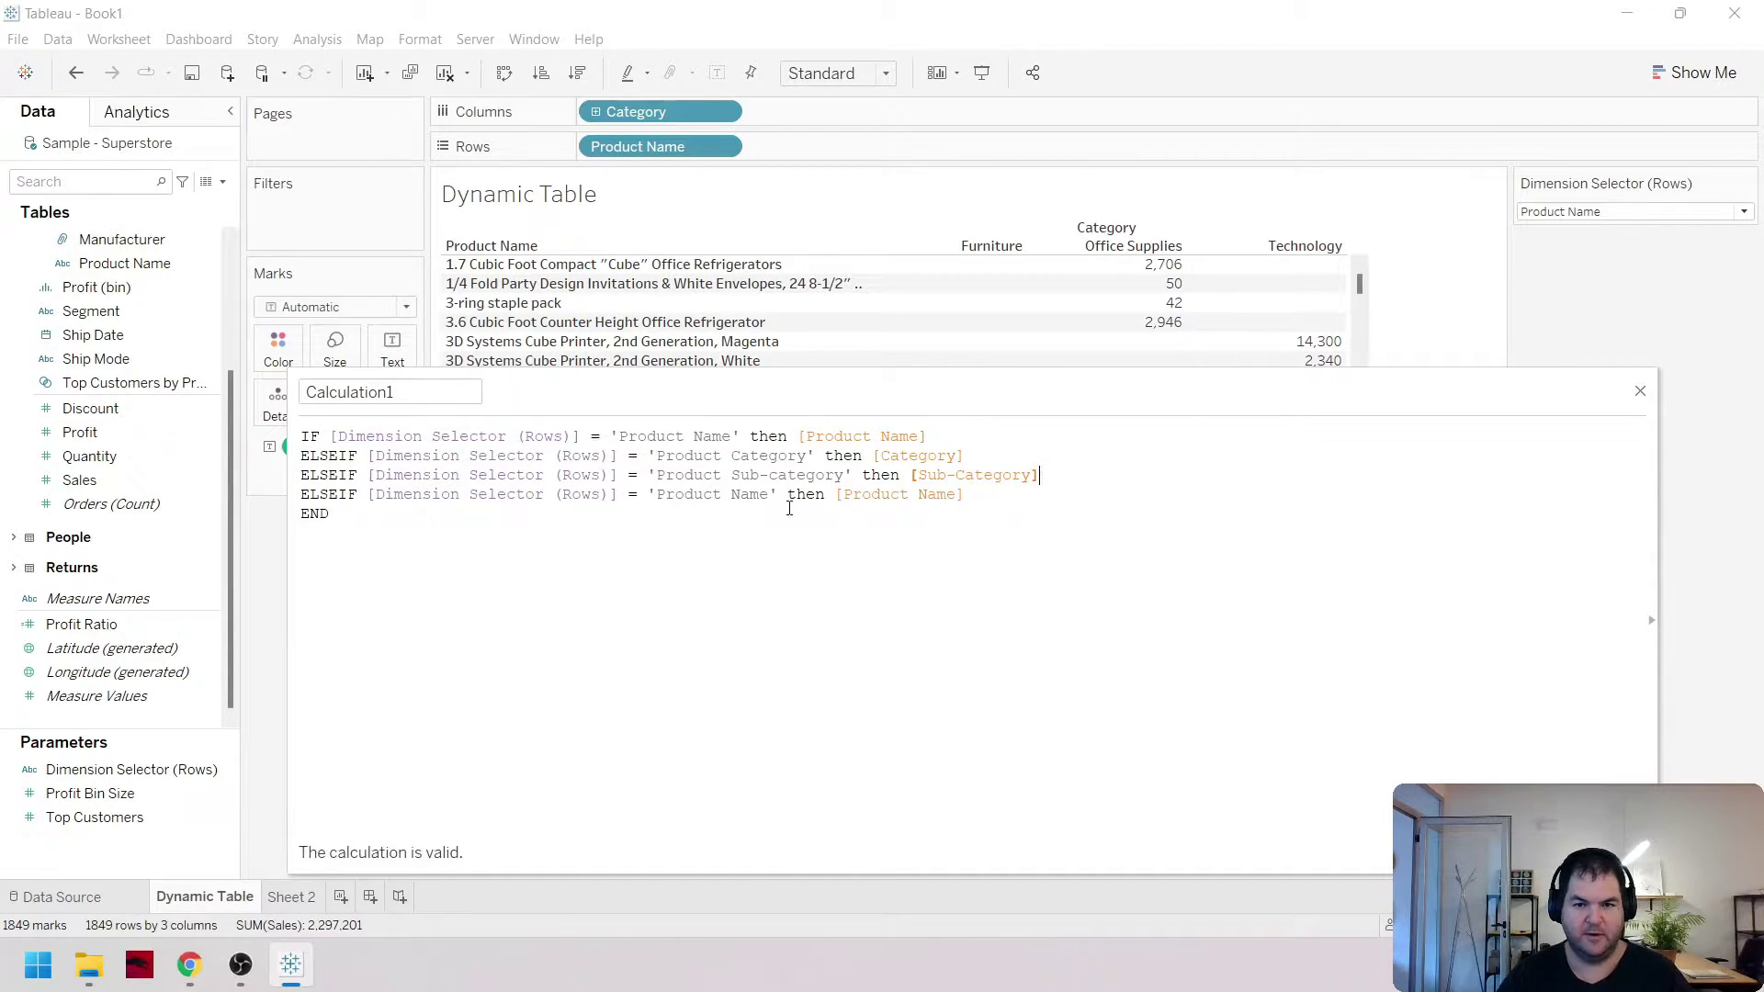
Change the third ELSEIF line to test for 'Manufacturer' and return the [Manufacturer] field
left_click(1613, 215)
left_click(1613, 217)
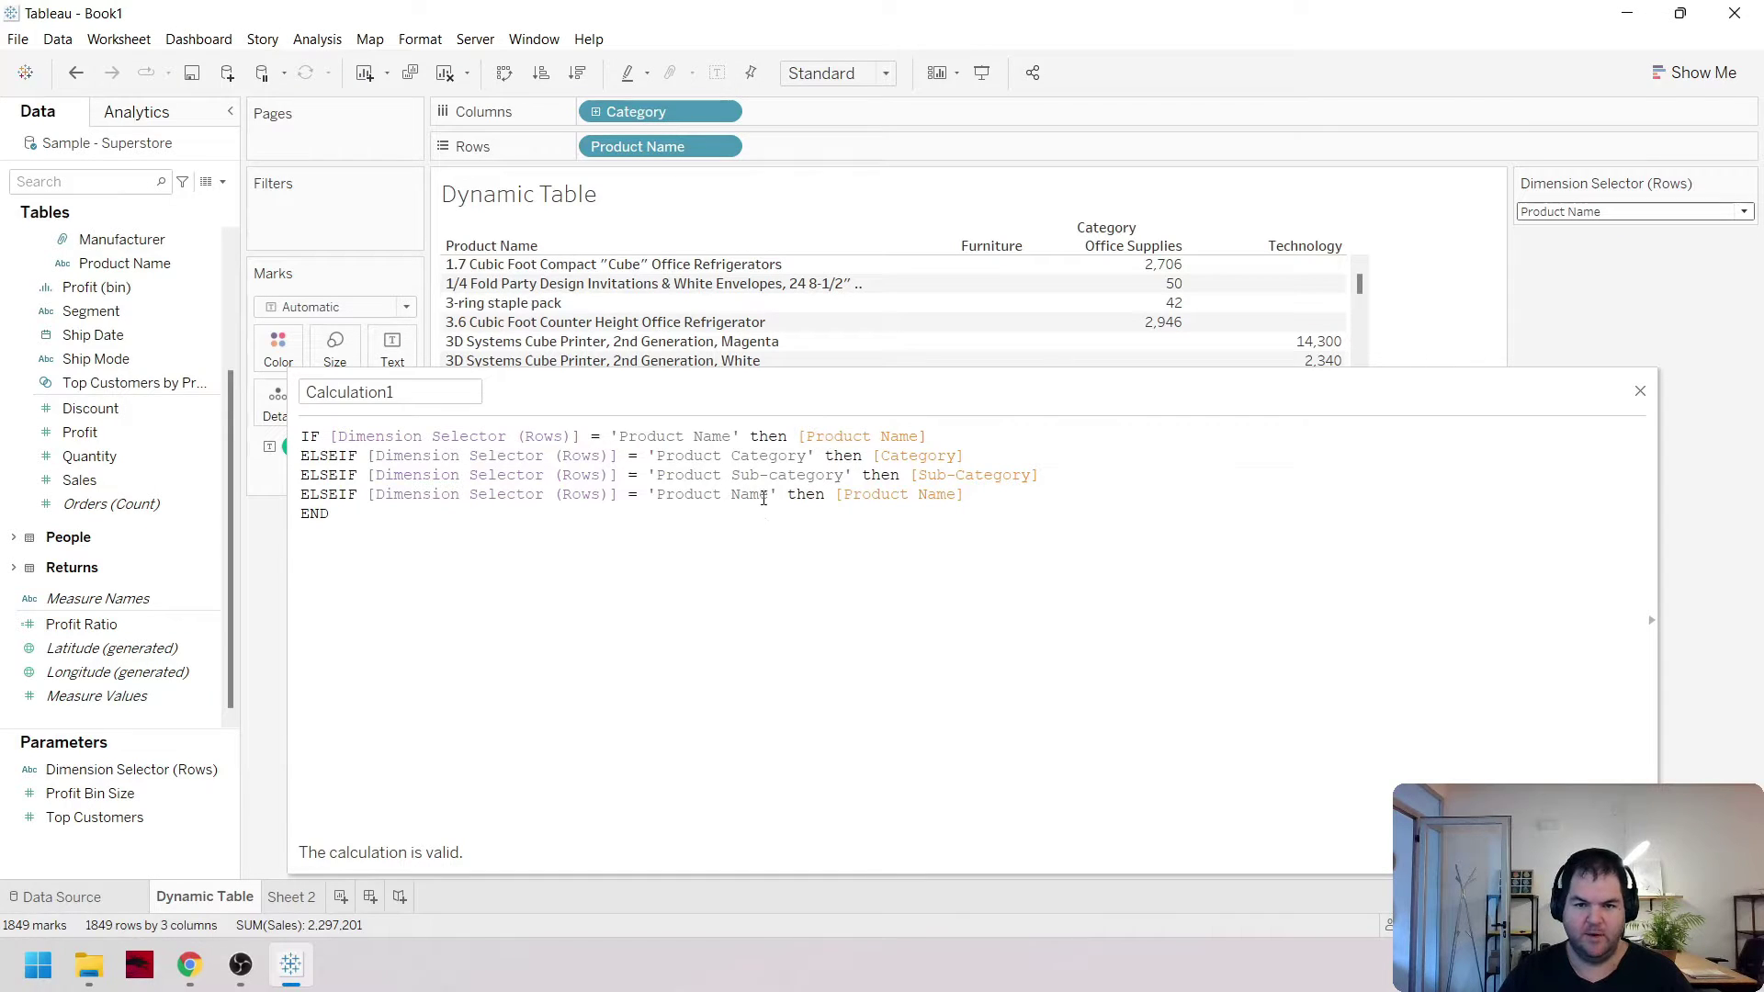
left_click_drag(763, 497, 663, 499)
type("Manufactu")
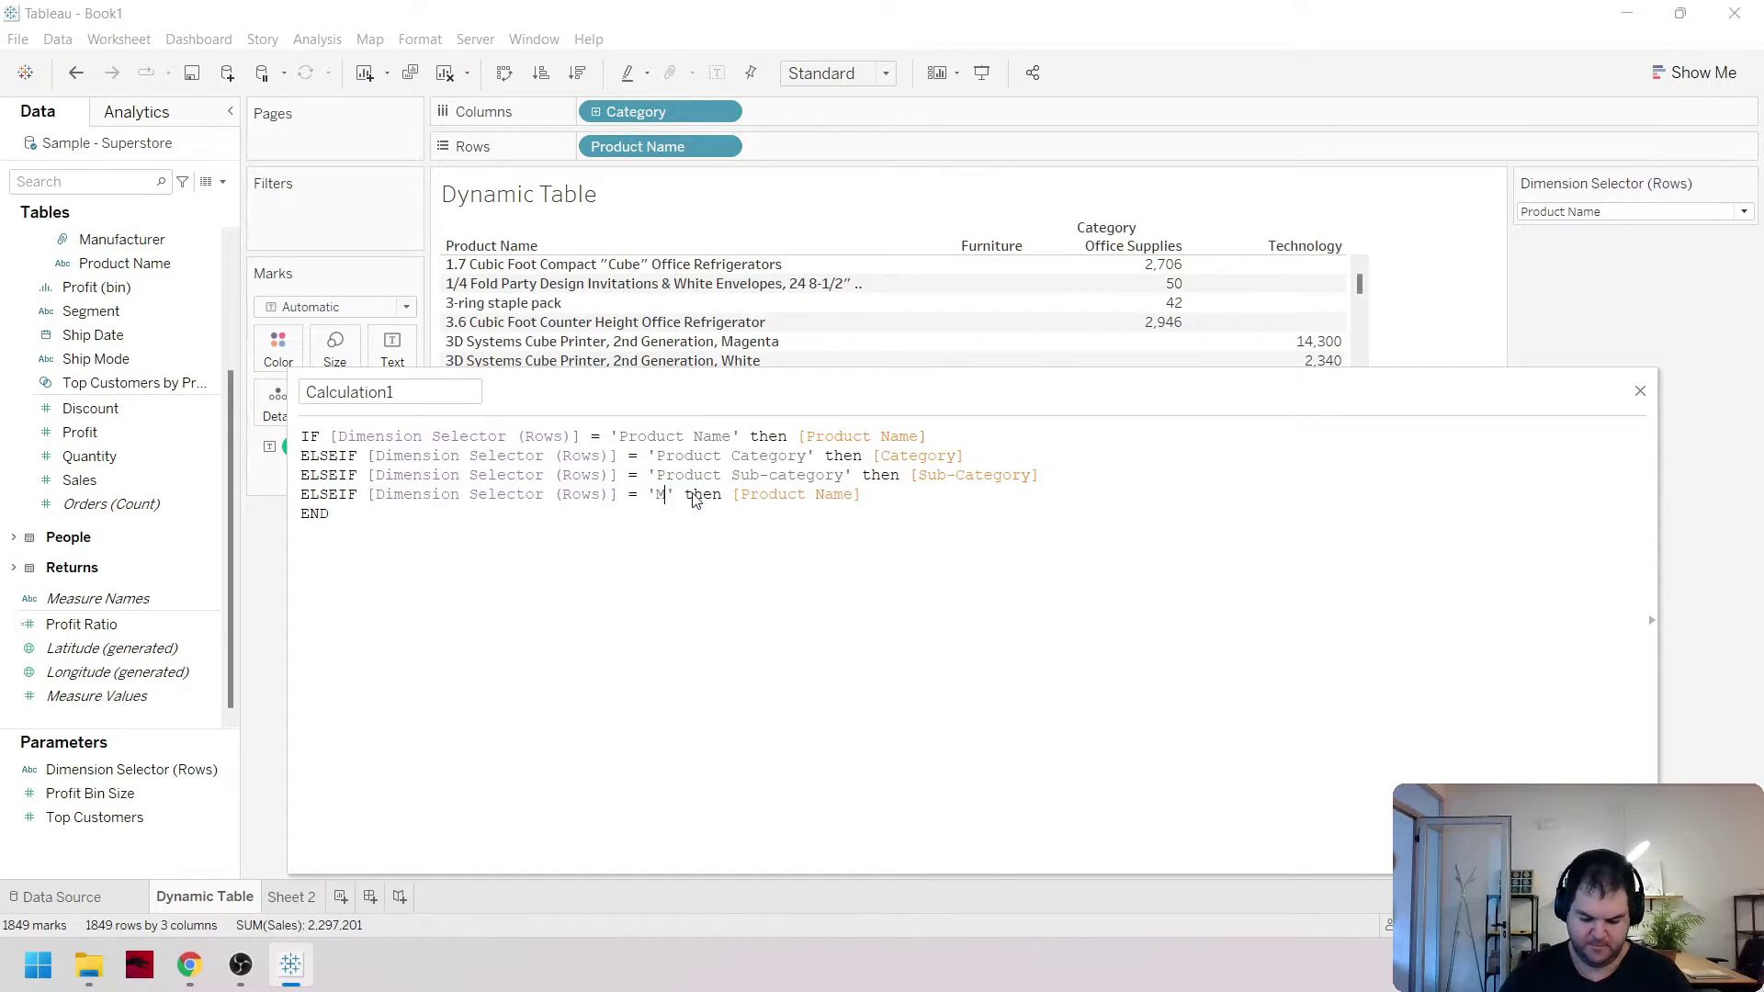
type("rer")
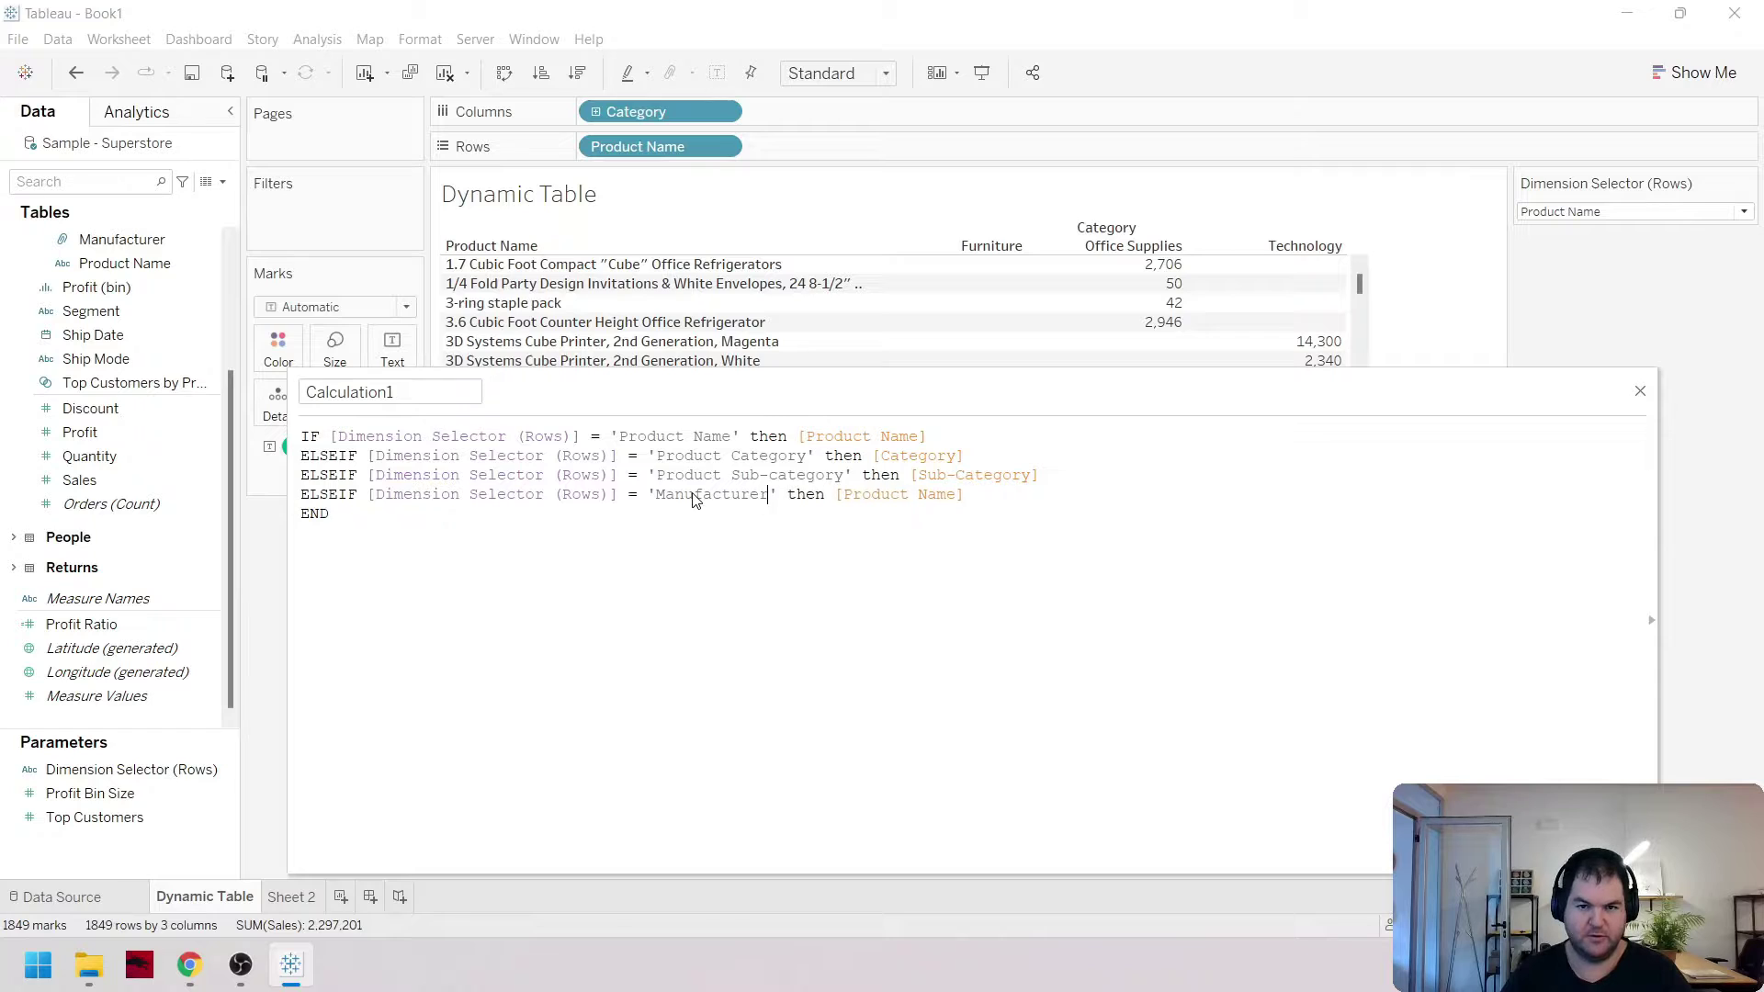
left_click_drag(966, 496, 844, 494)
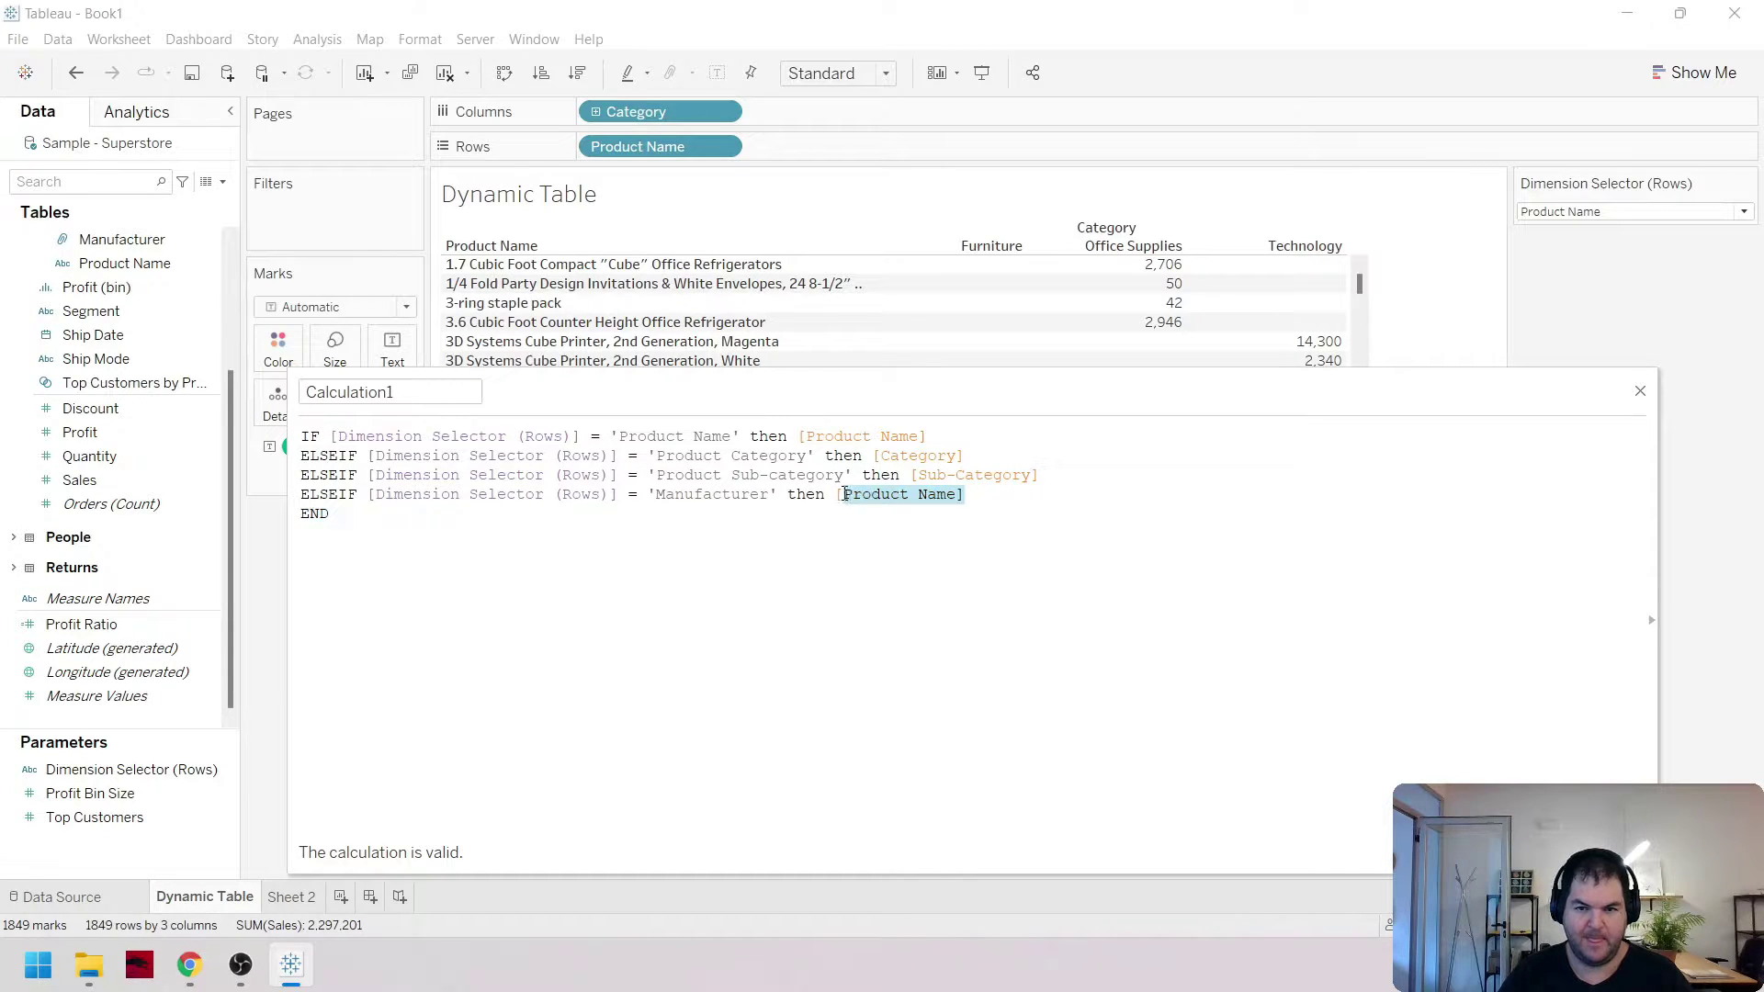
type("man")
left_click(915, 517)
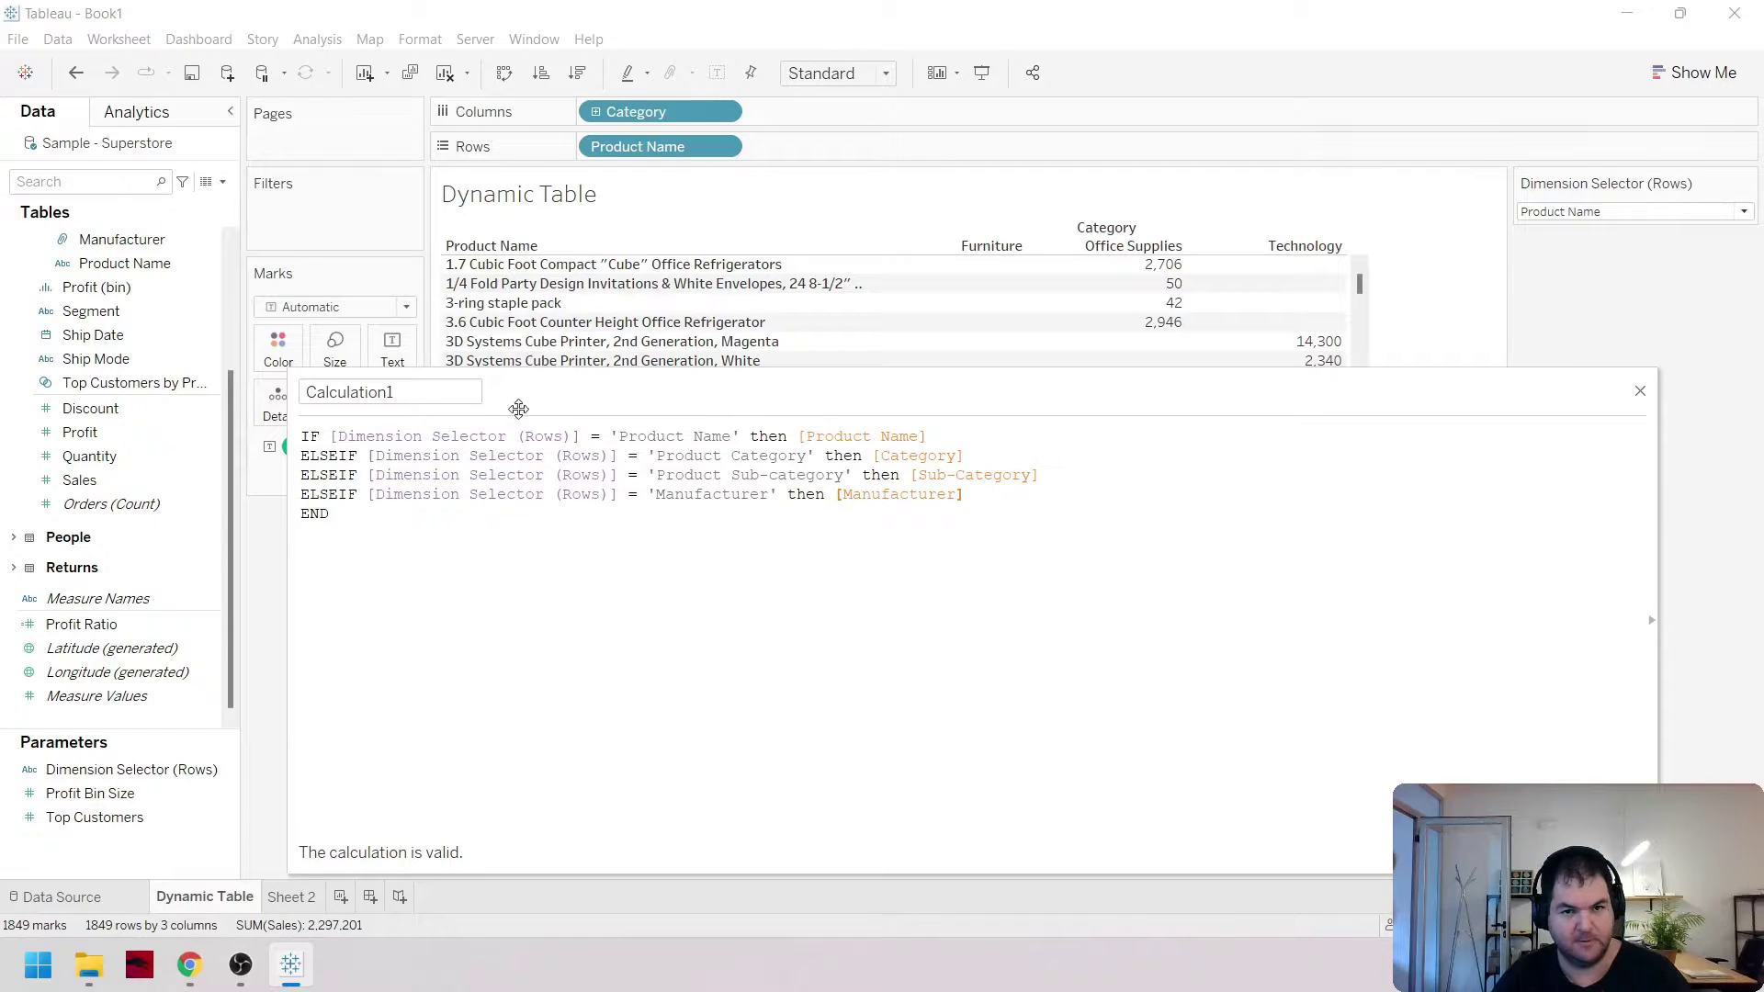
Name the calculated field Dimension Selector (Rows), copying the parameter's name from the formula
left_click_drag(571, 434, 347, 438)
key("ctrl+c")
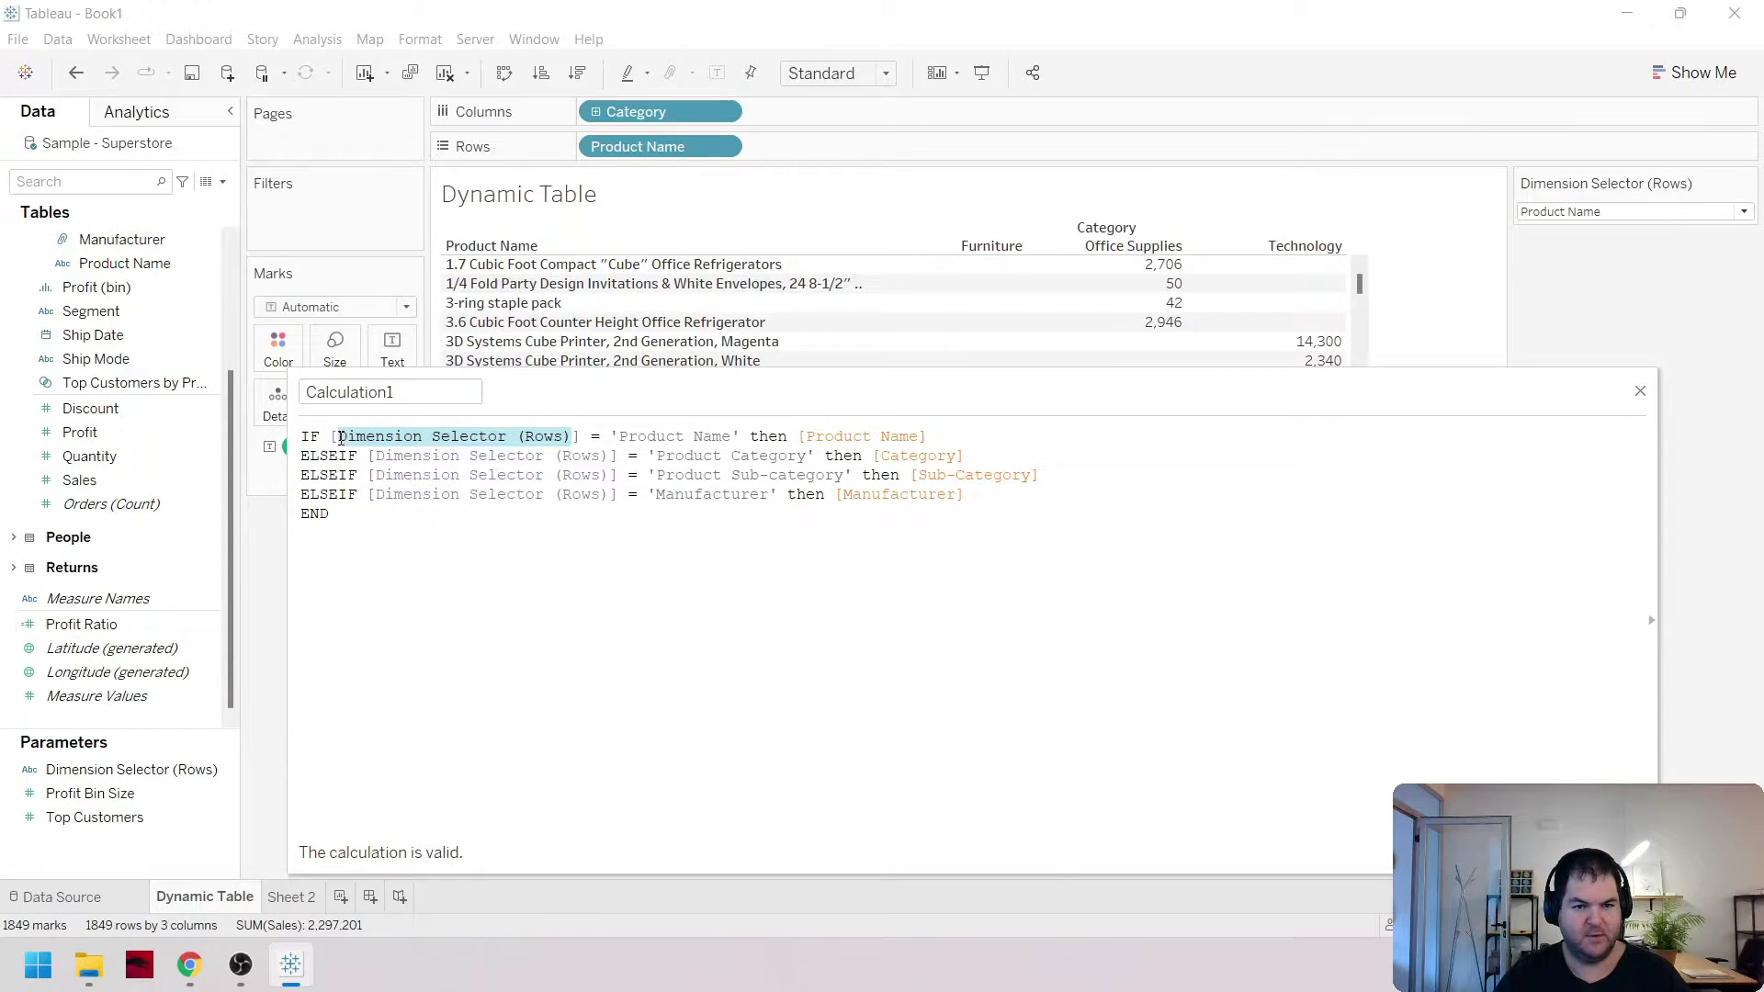
double_click(465, 401)
key("ctrl+v")
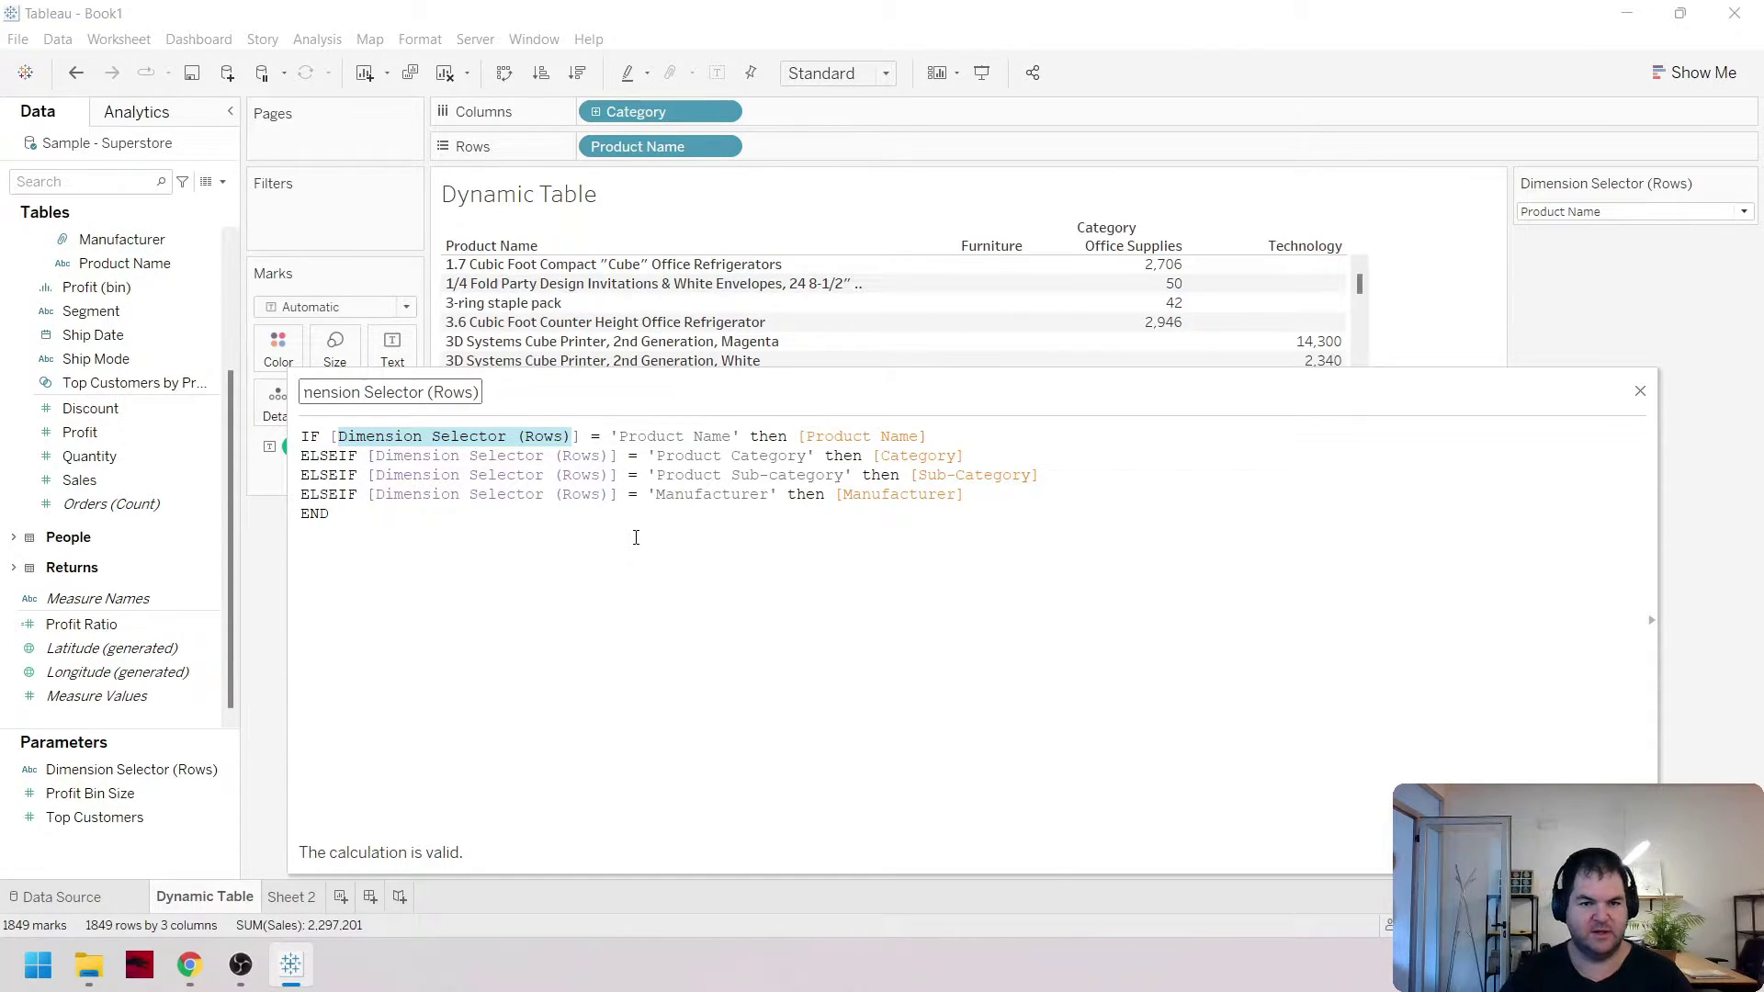
Append Calc to the calculated field's name, making it Dimension Selector (Rows) Calc, and save the field
type("Calc")
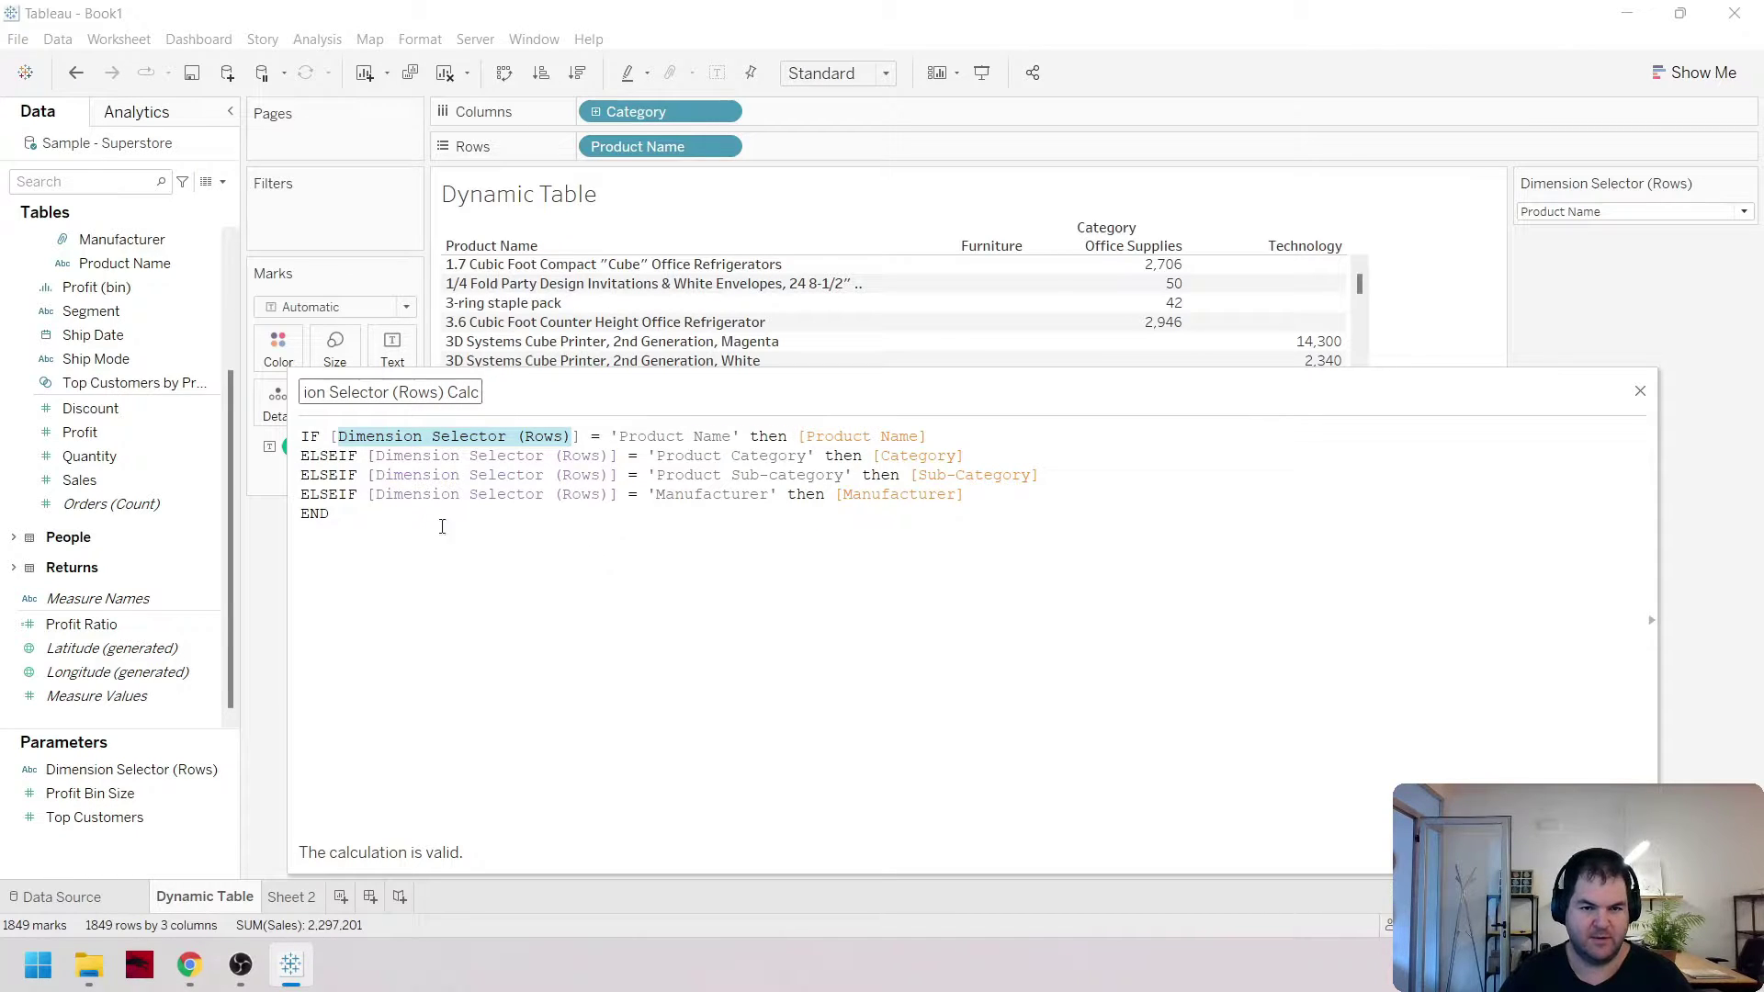
left_click_drag(292, 548, 194, 548)
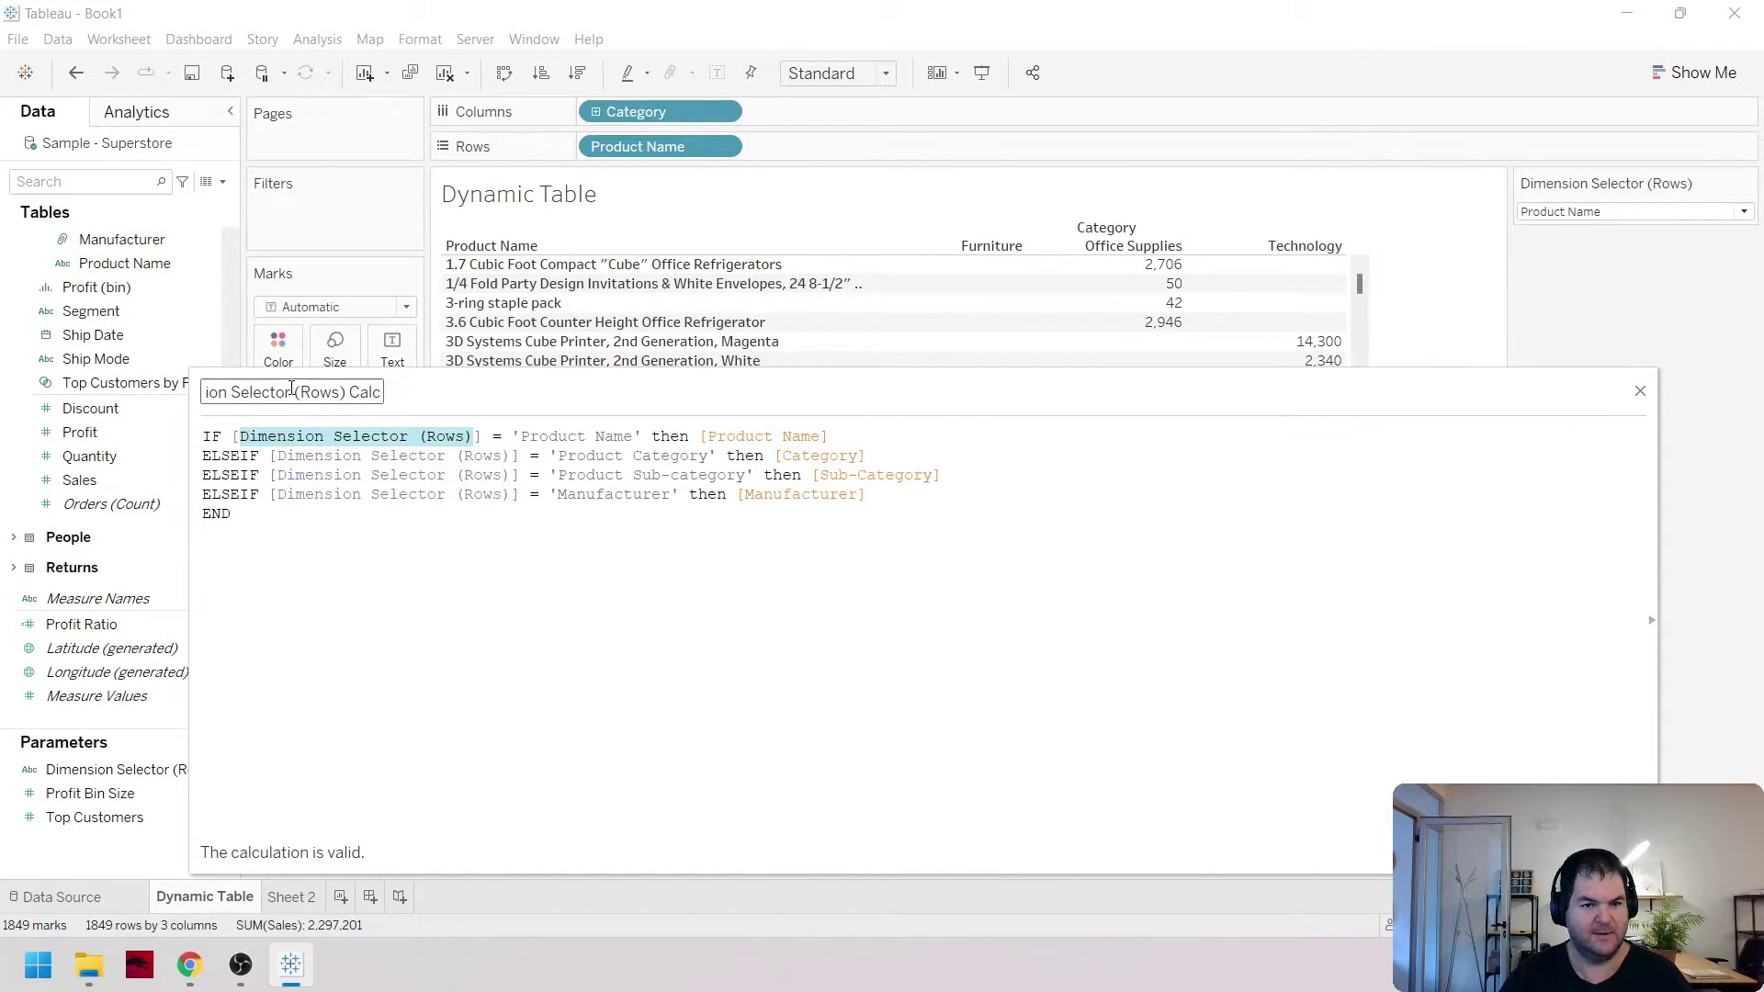
key("shift+Home")
left_click_drag(284, 390, 449, 386)
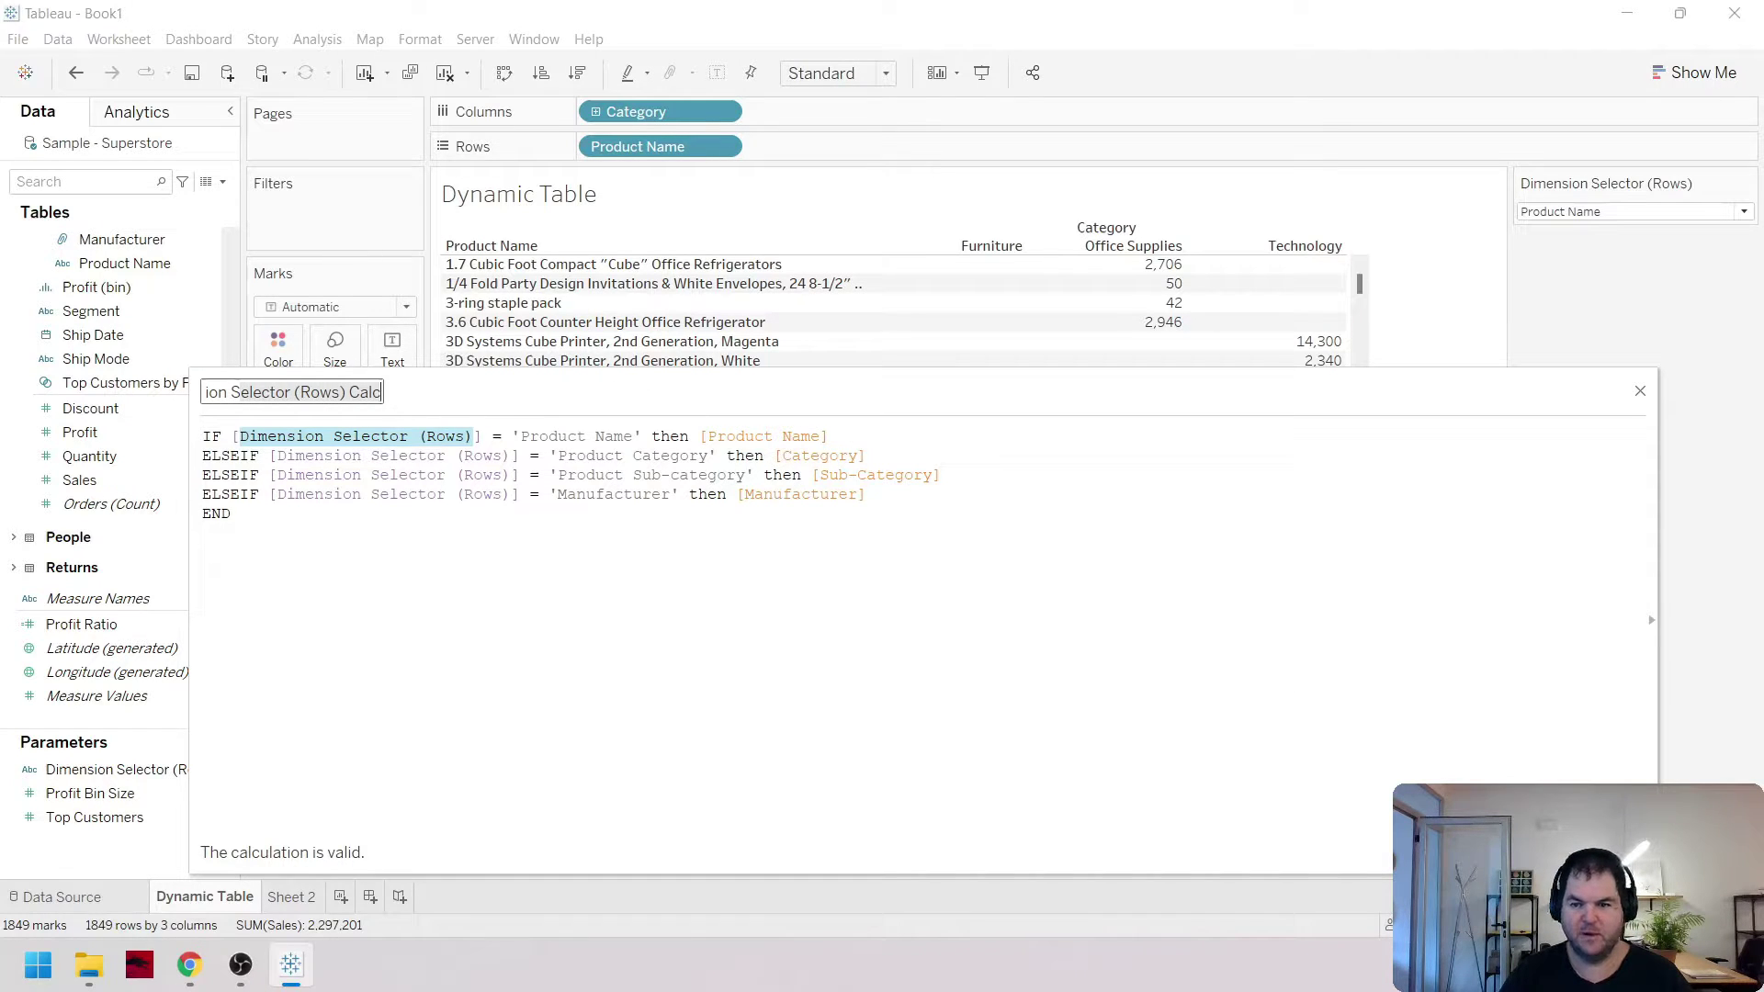
key("Return")
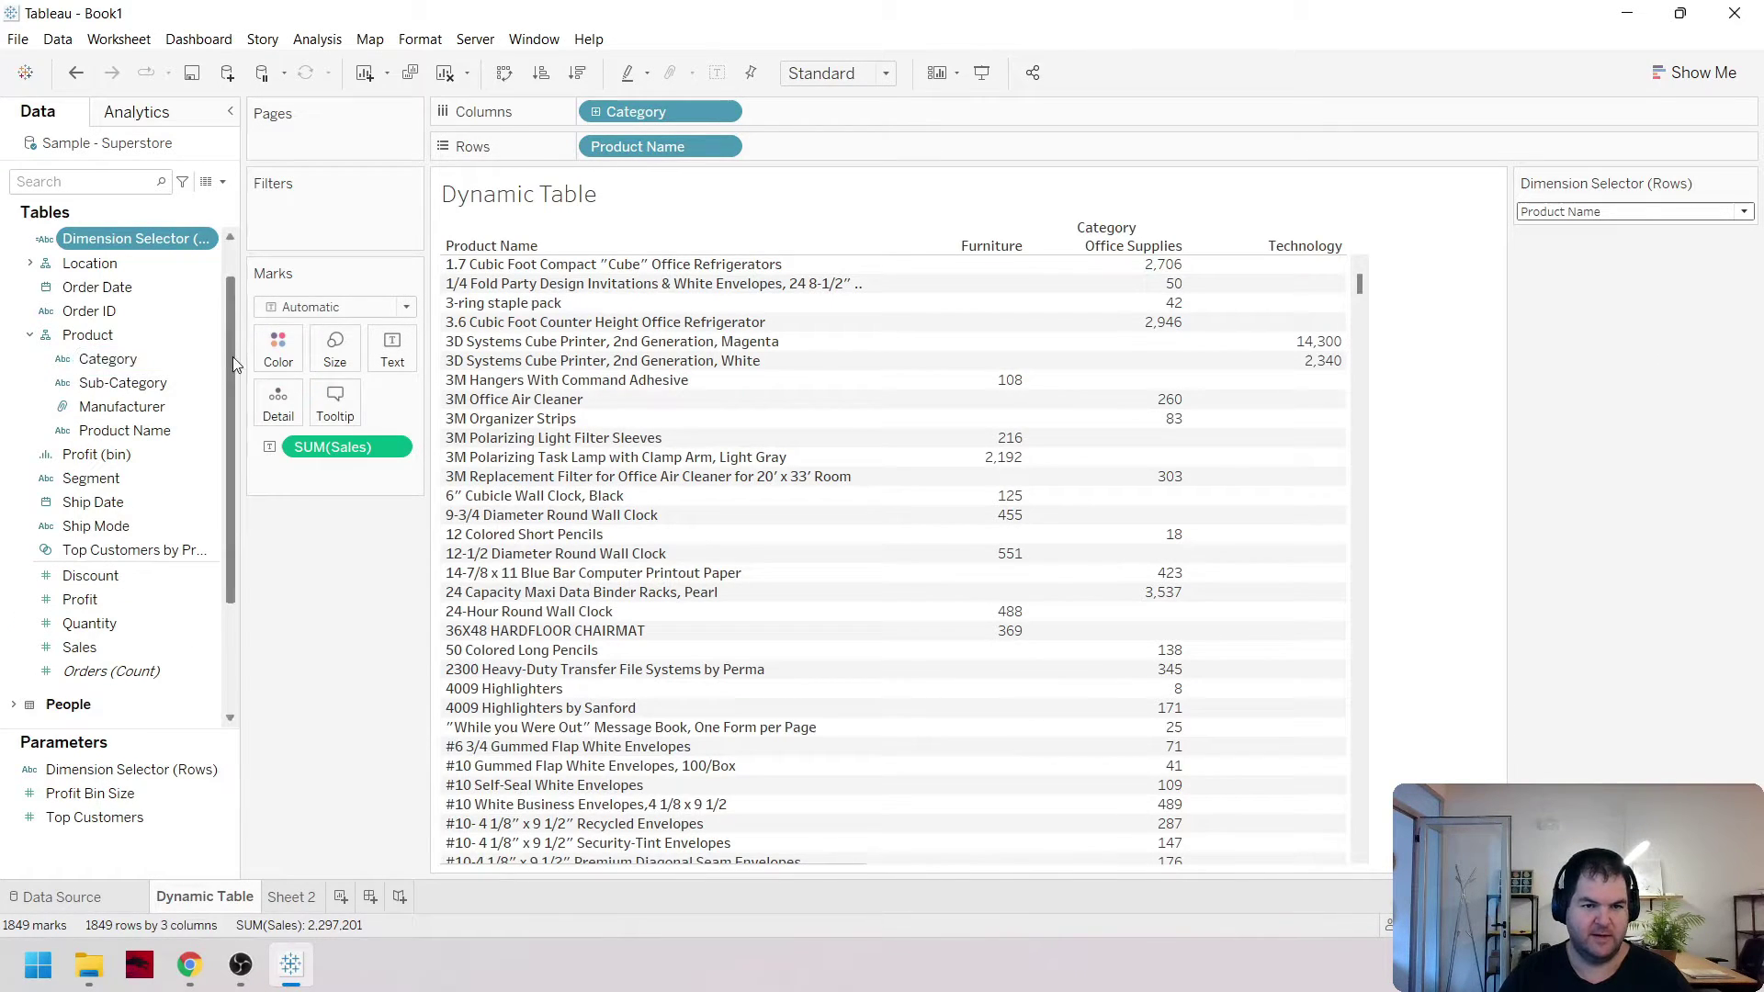
Replace Product Name on Rows with the Dimension Selector (Rows) Calc field and hide the field labels for rows
left_click_drag(228, 356, 681, 147)
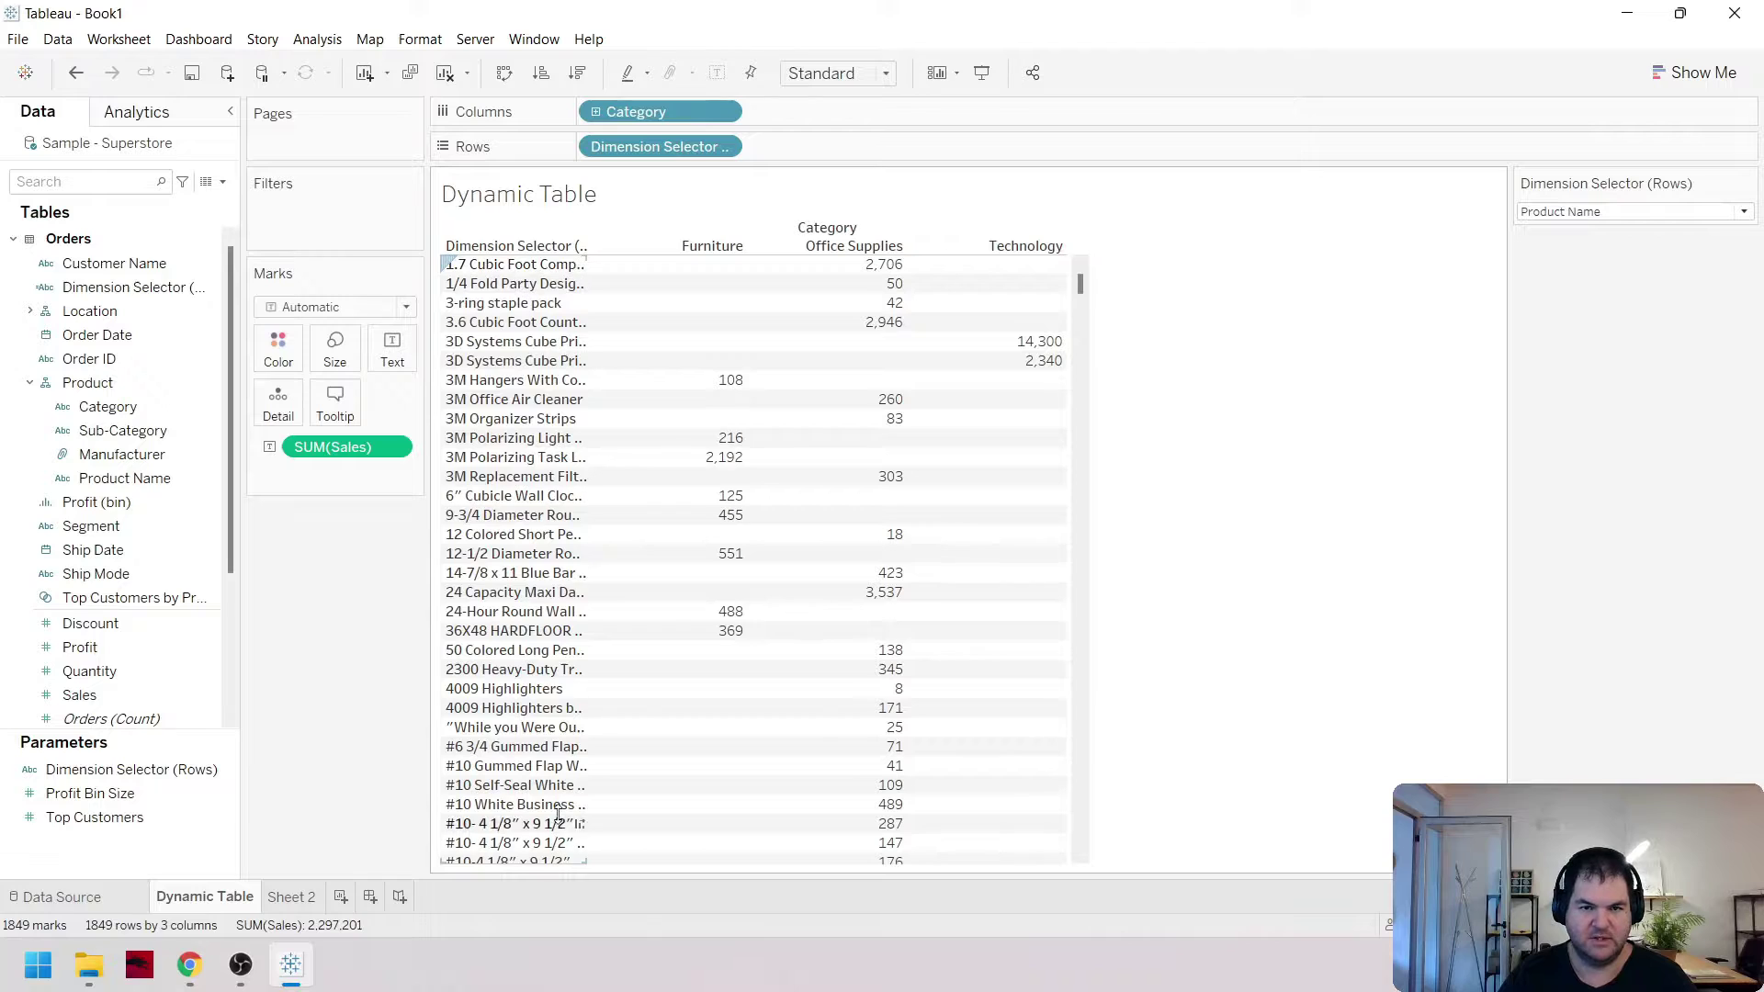
right_click(524, 239)
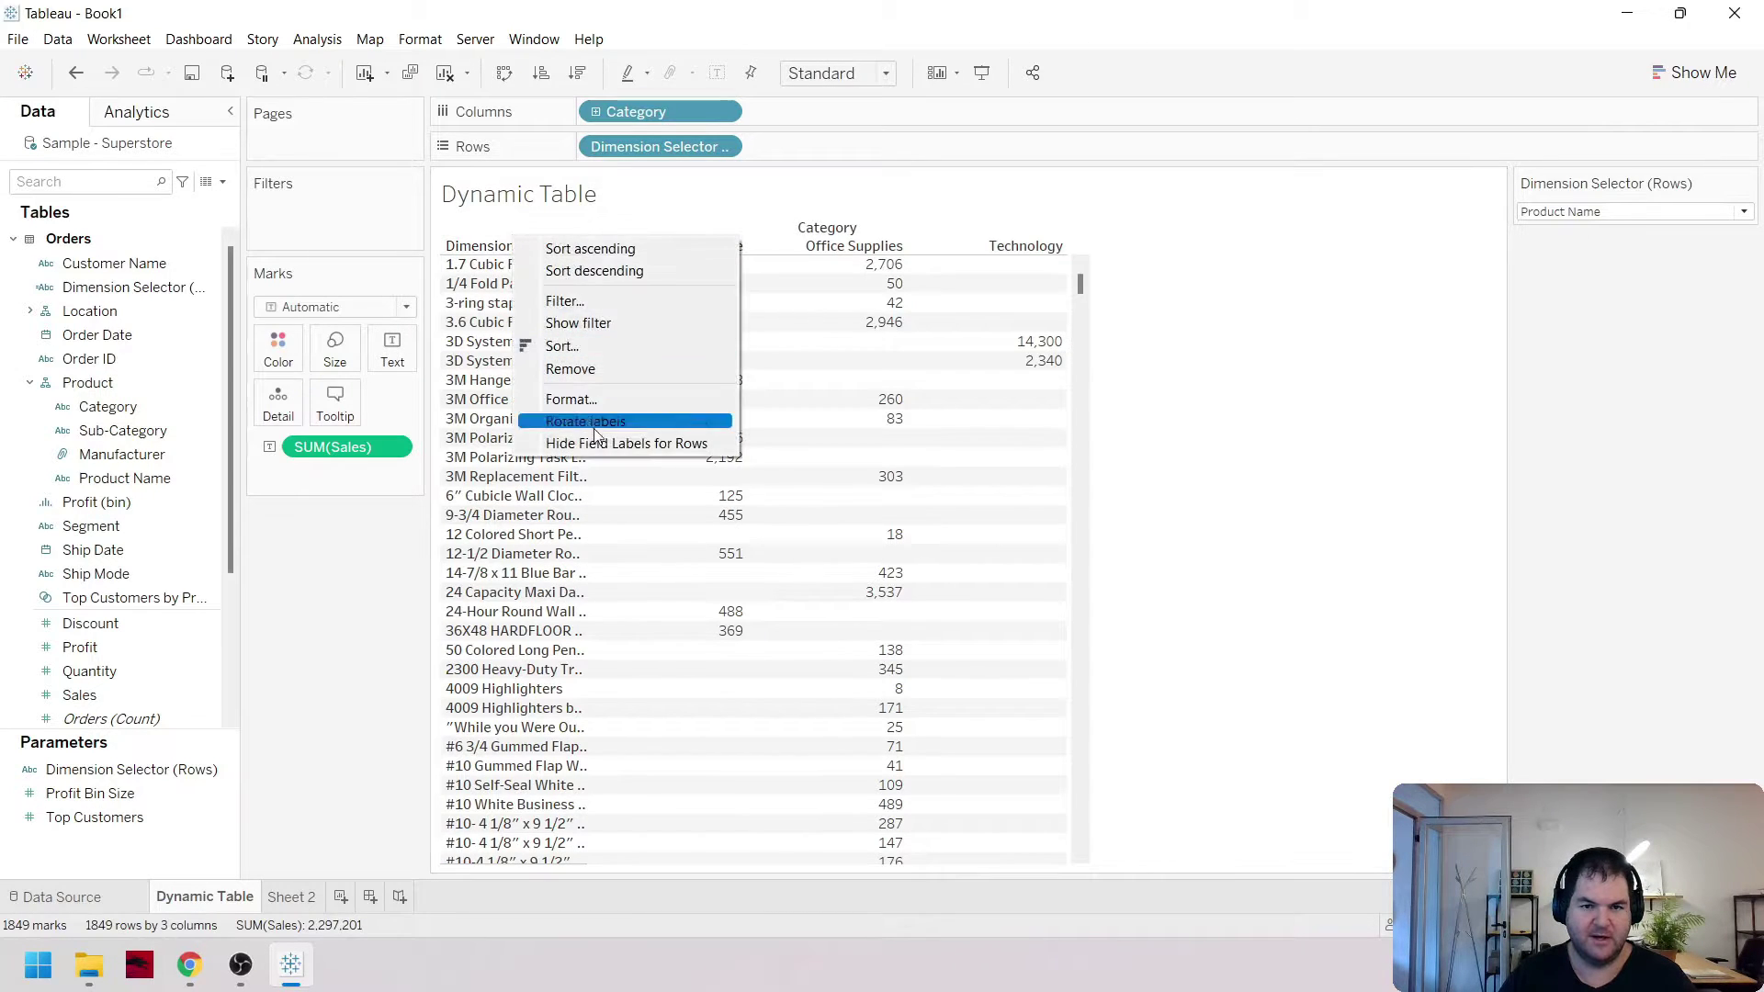
left_click(625, 422)
Test the row selector with Product Category, Product Sub-category and Manufacturer, and return it to Product Name
left_click(1743, 212)
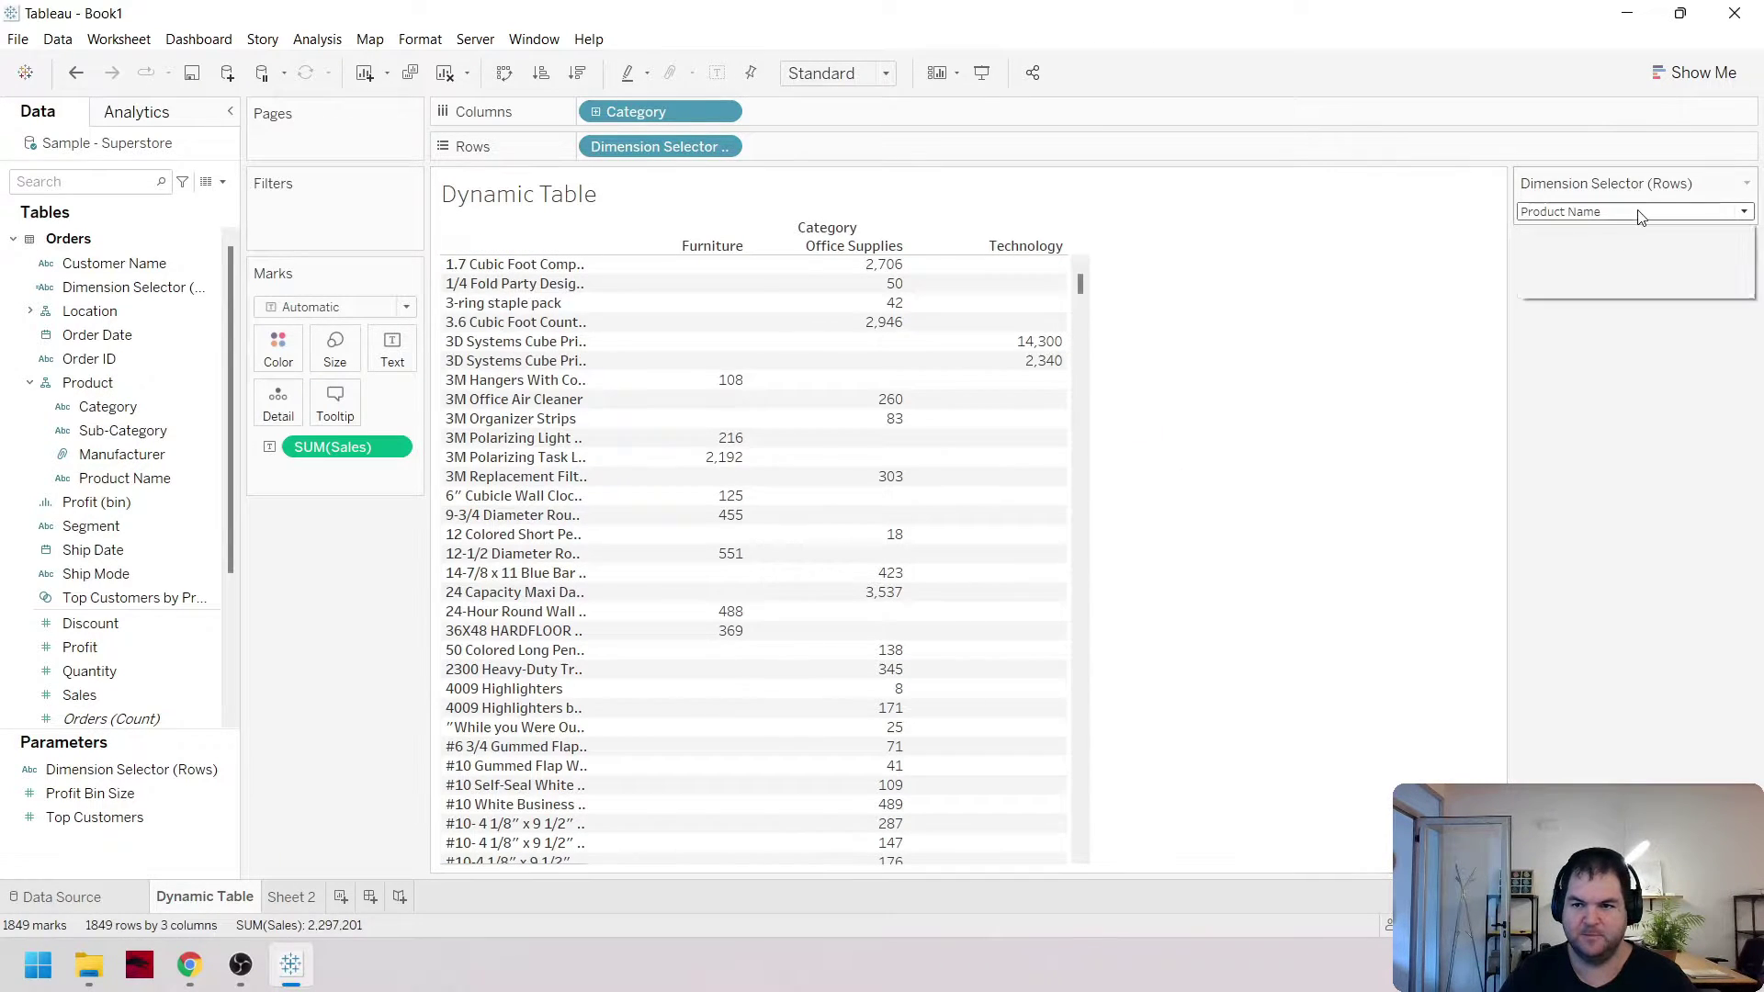
left_click(1624, 250)
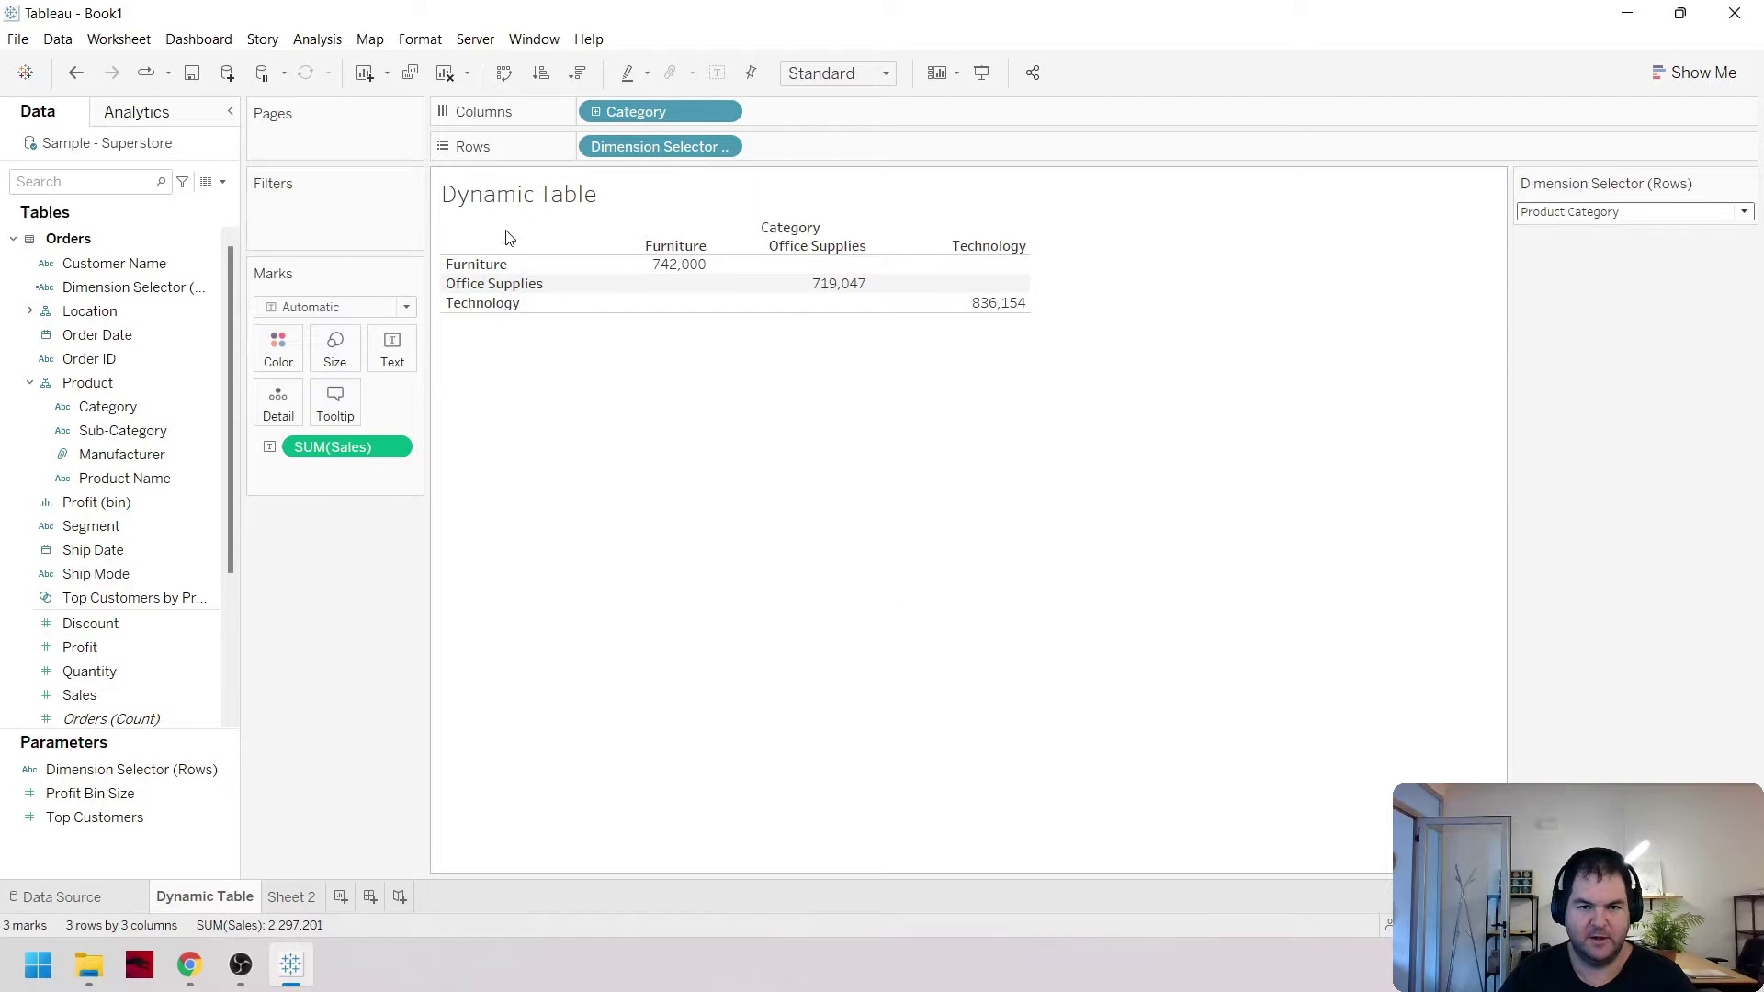
left_click(1742, 212)
left_click(1624, 268)
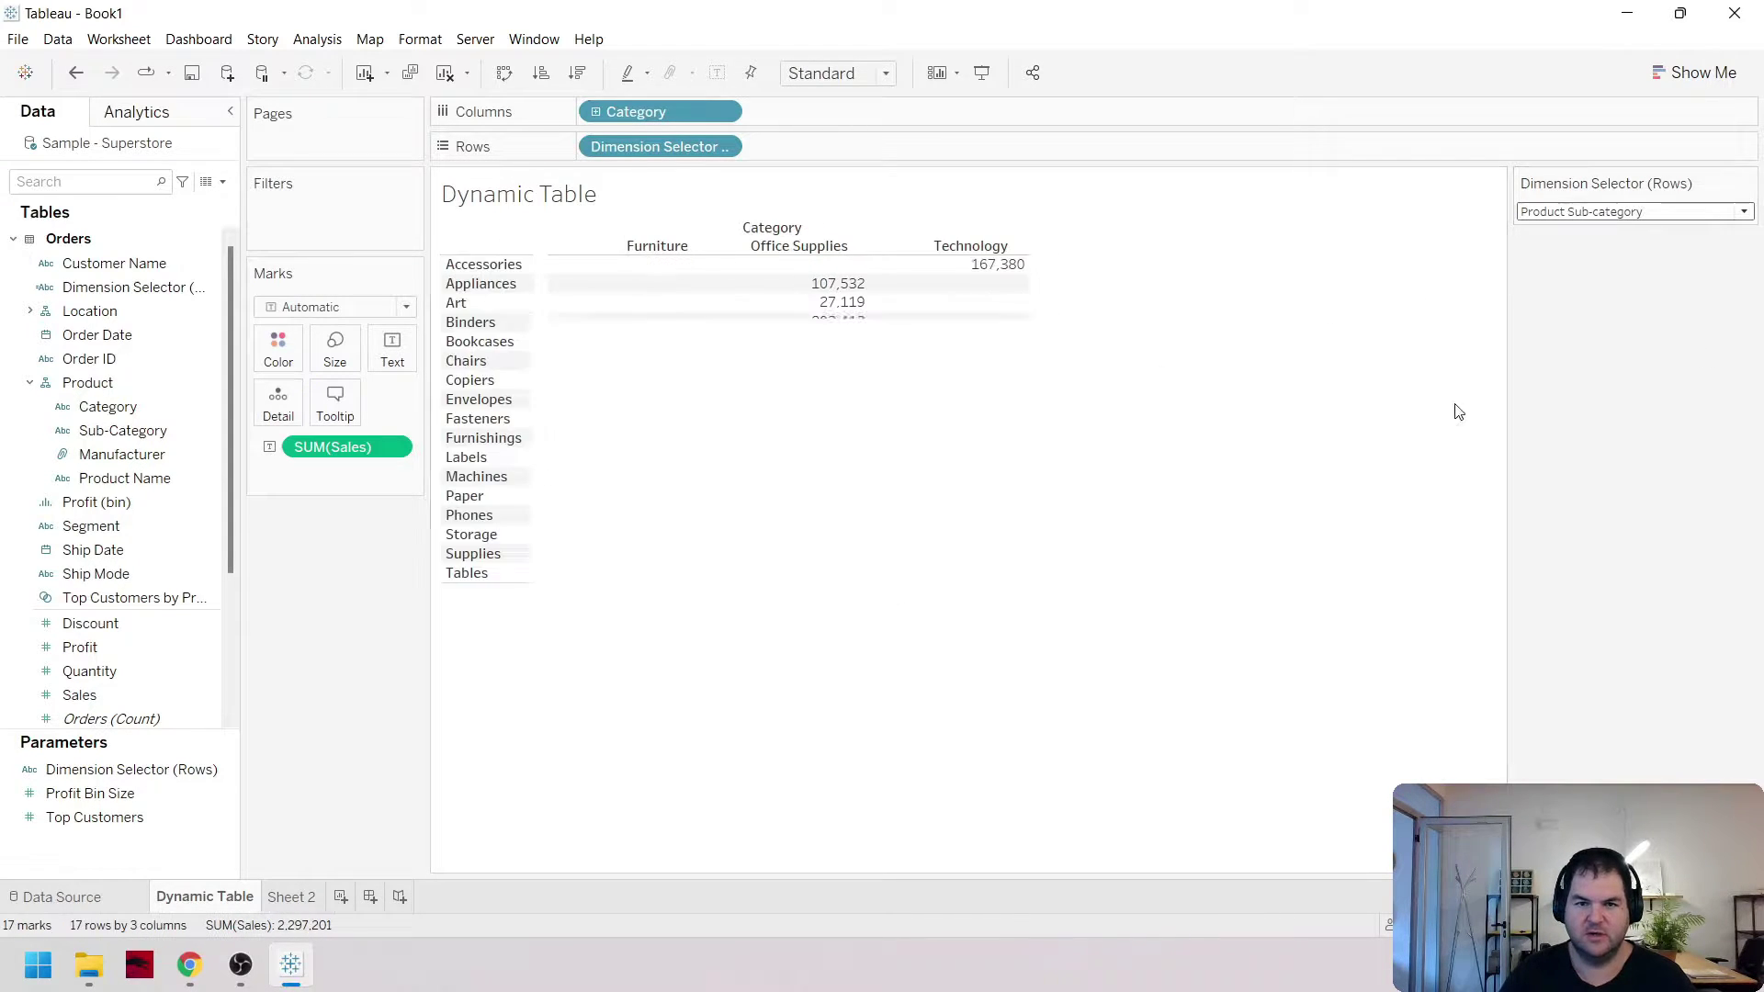
left_click(1628, 211)
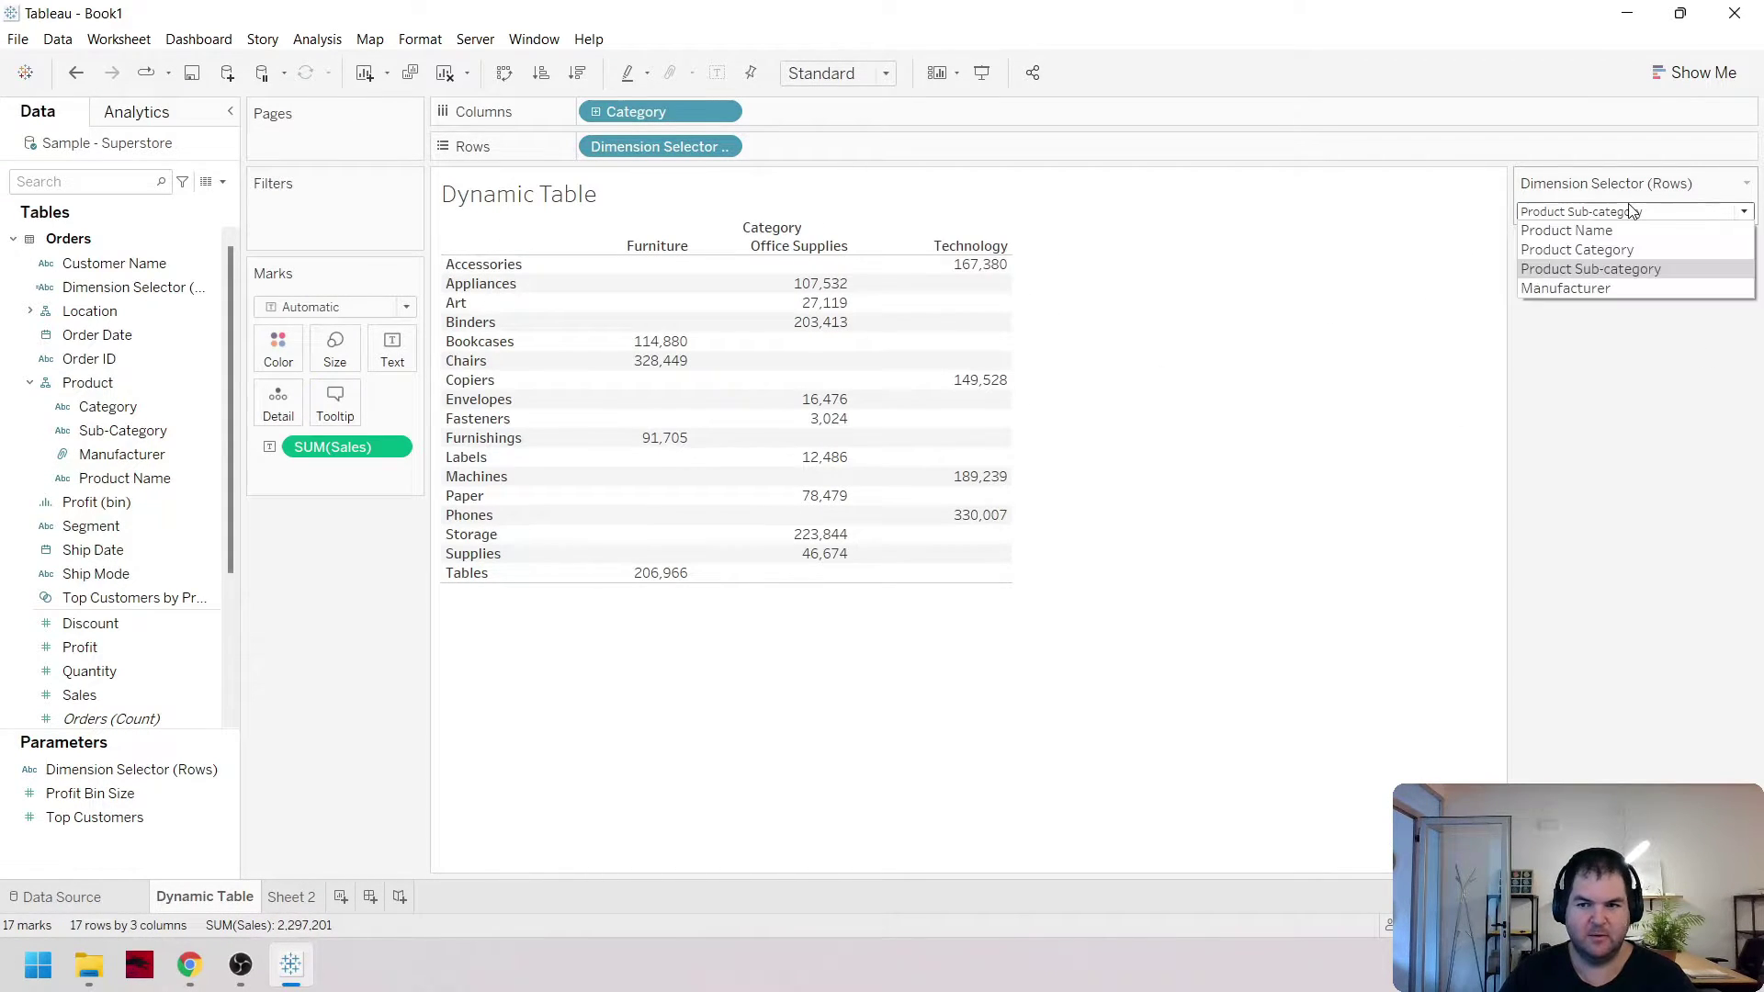
left_click(1602, 290)
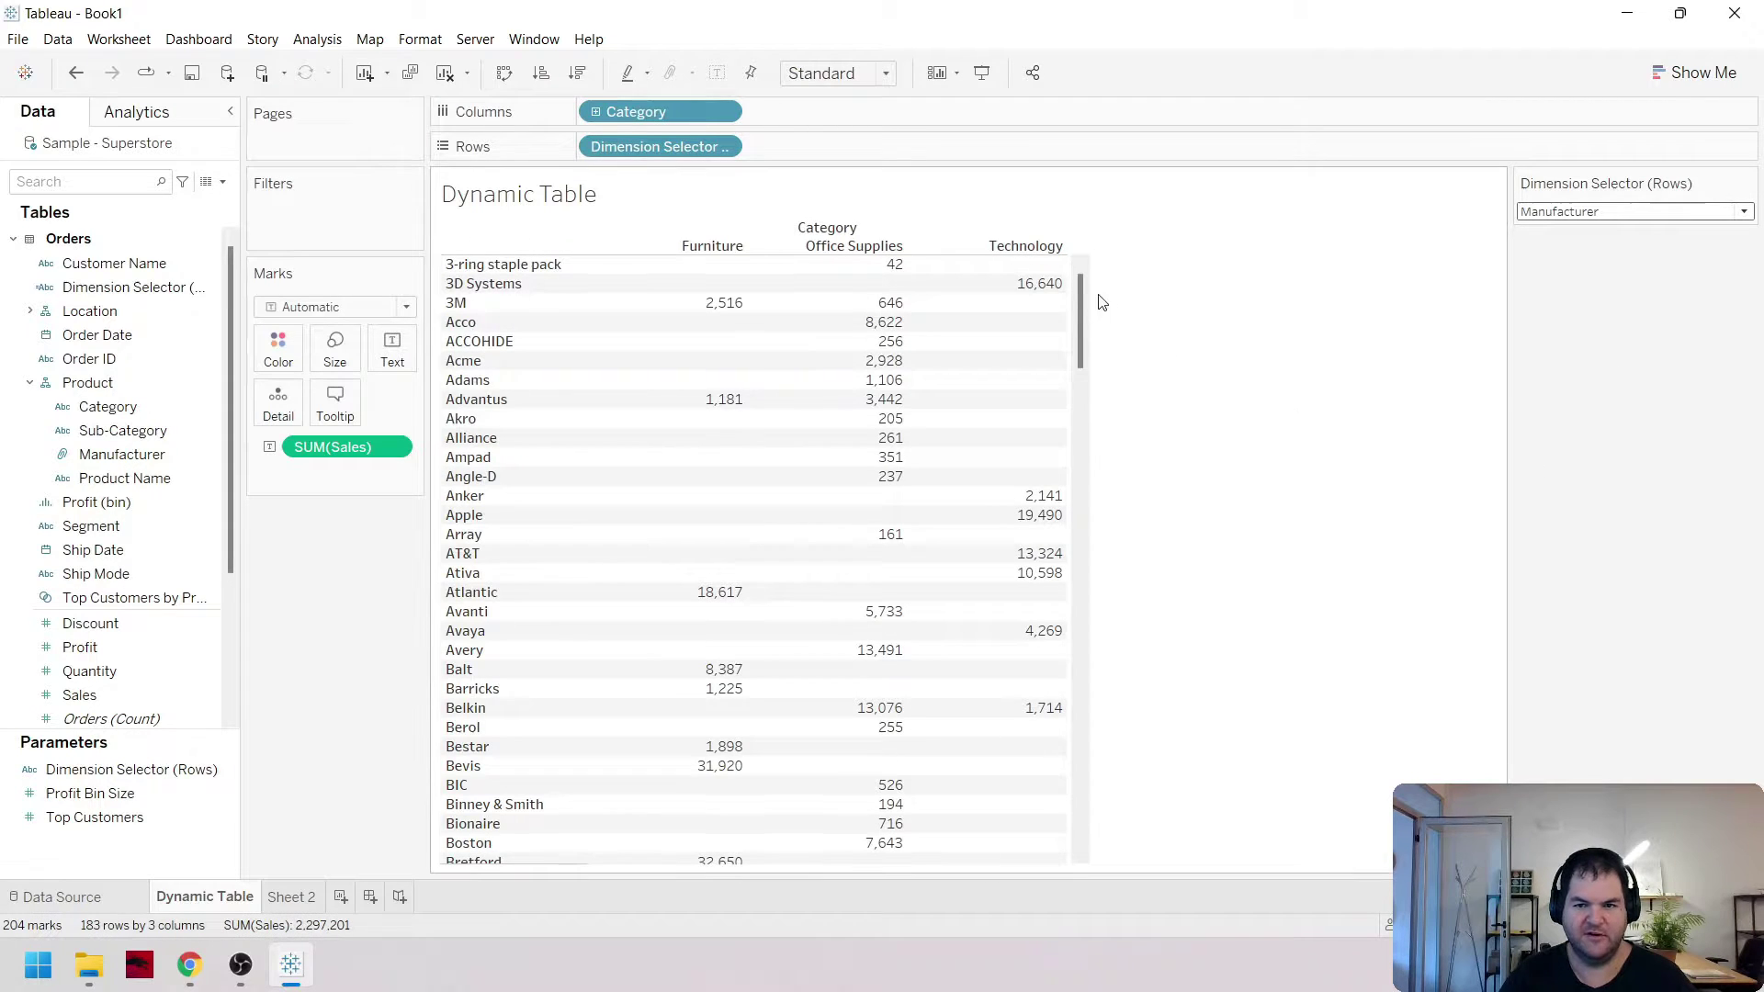
left_click_drag(1082, 304, 1079, 262)
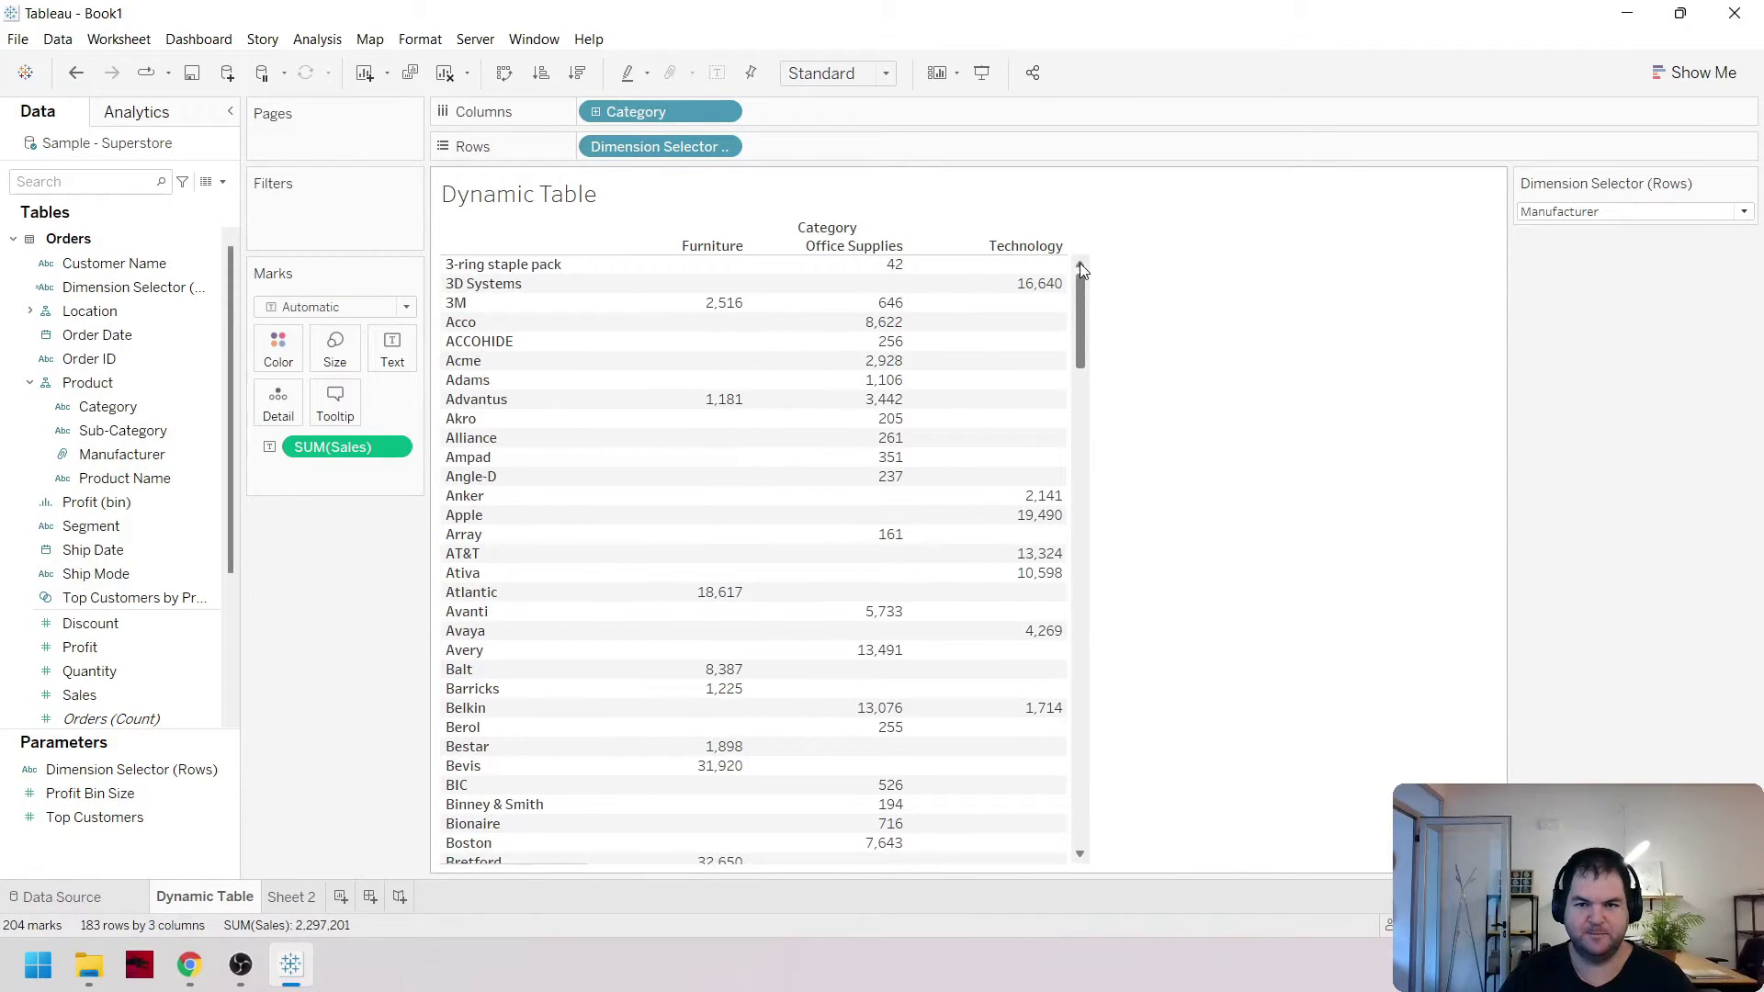
left_click(1602, 212)
left_click(1621, 230)
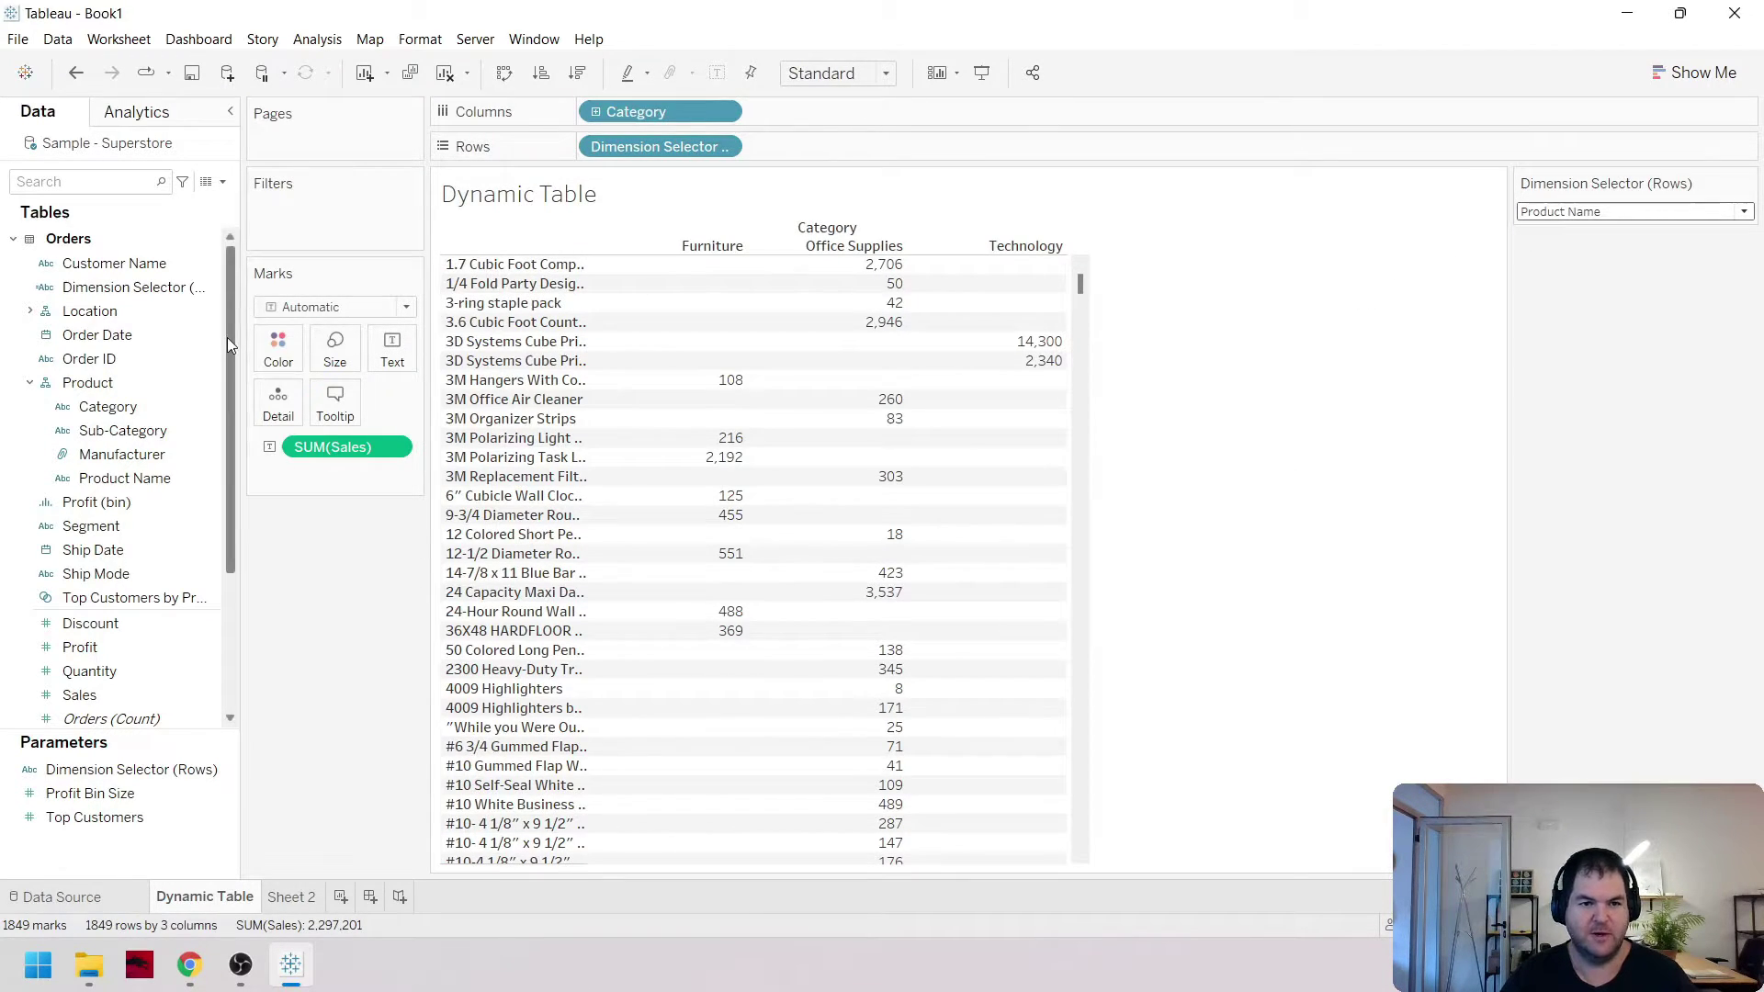
Enlarge the parameter list area and duplicate the Dimension Selector (Rows) parameter
left_click_drag(189, 736, 184, 685)
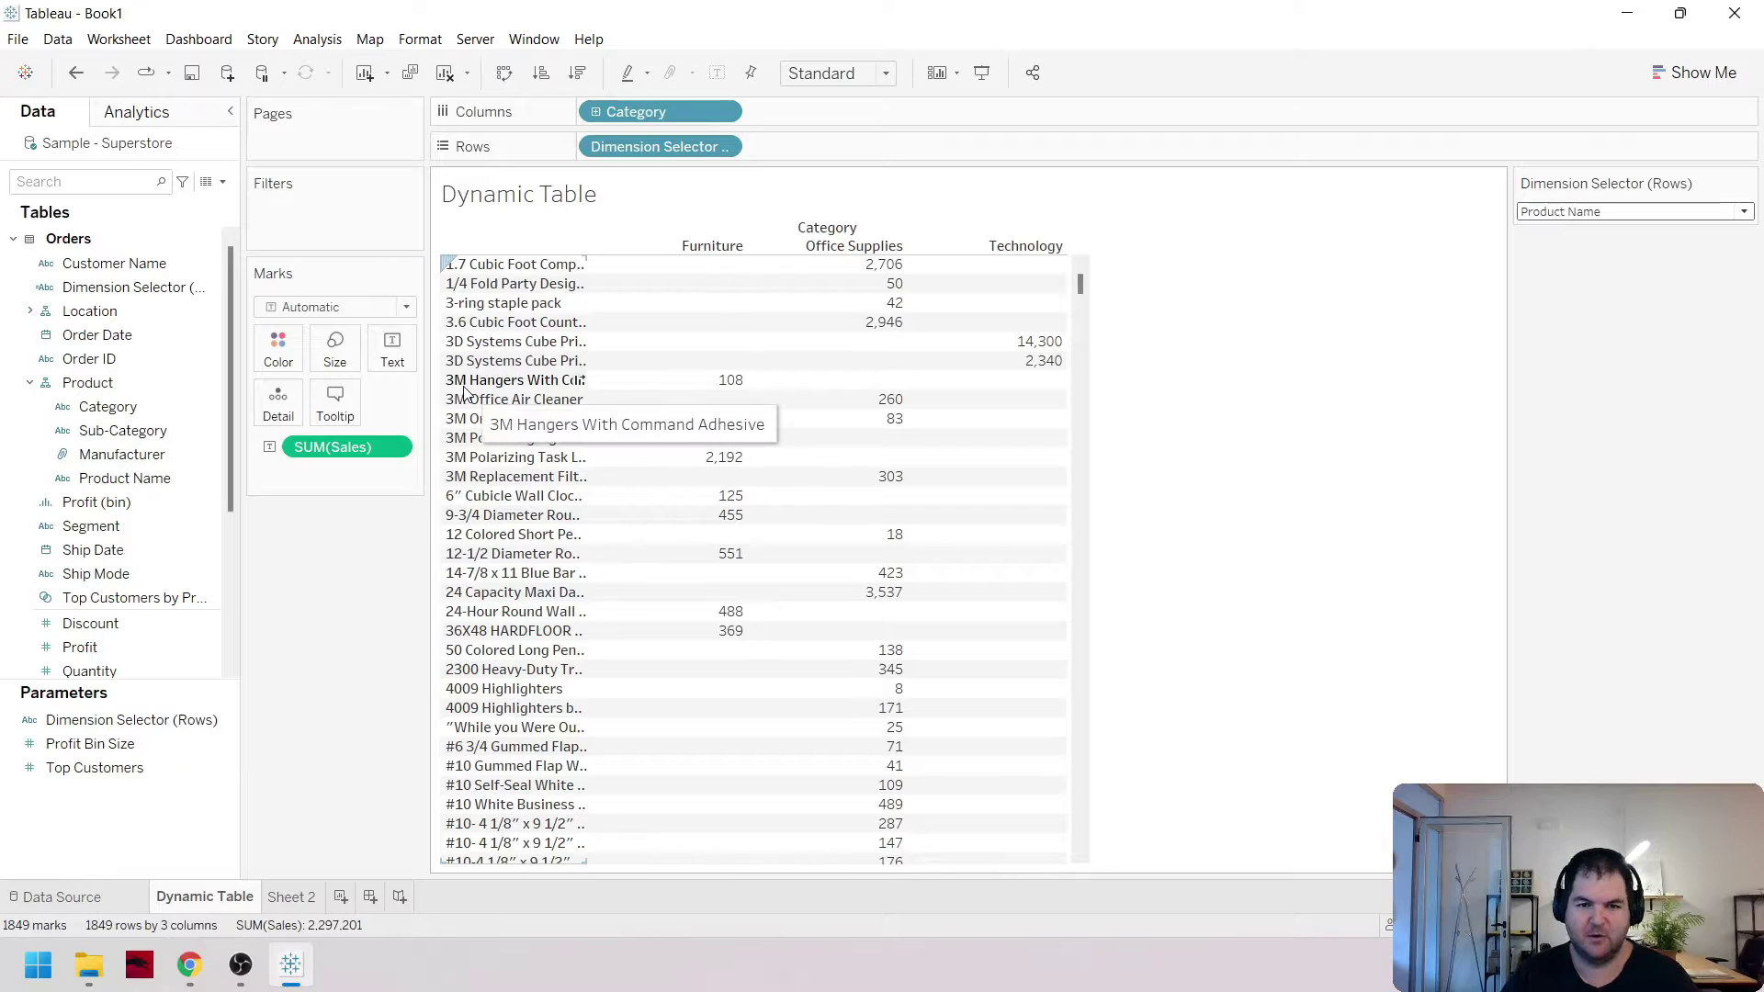
left_click(108, 722)
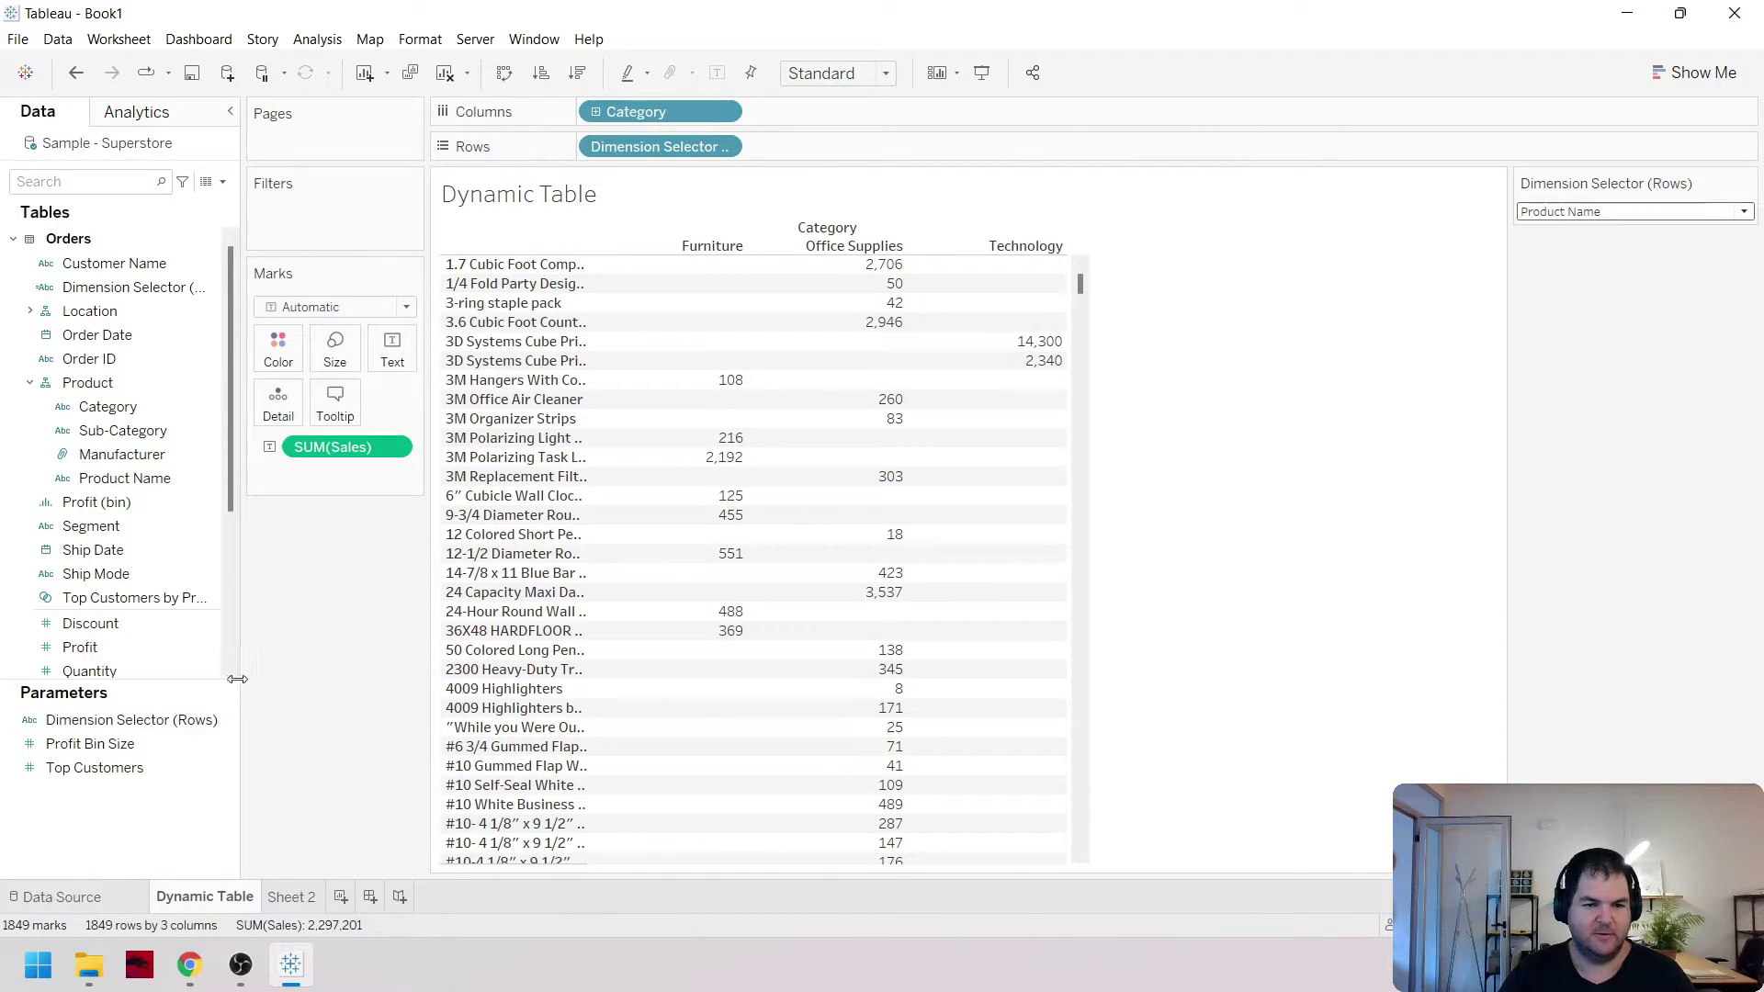
right_click(148, 727)
left_click(250, 502)
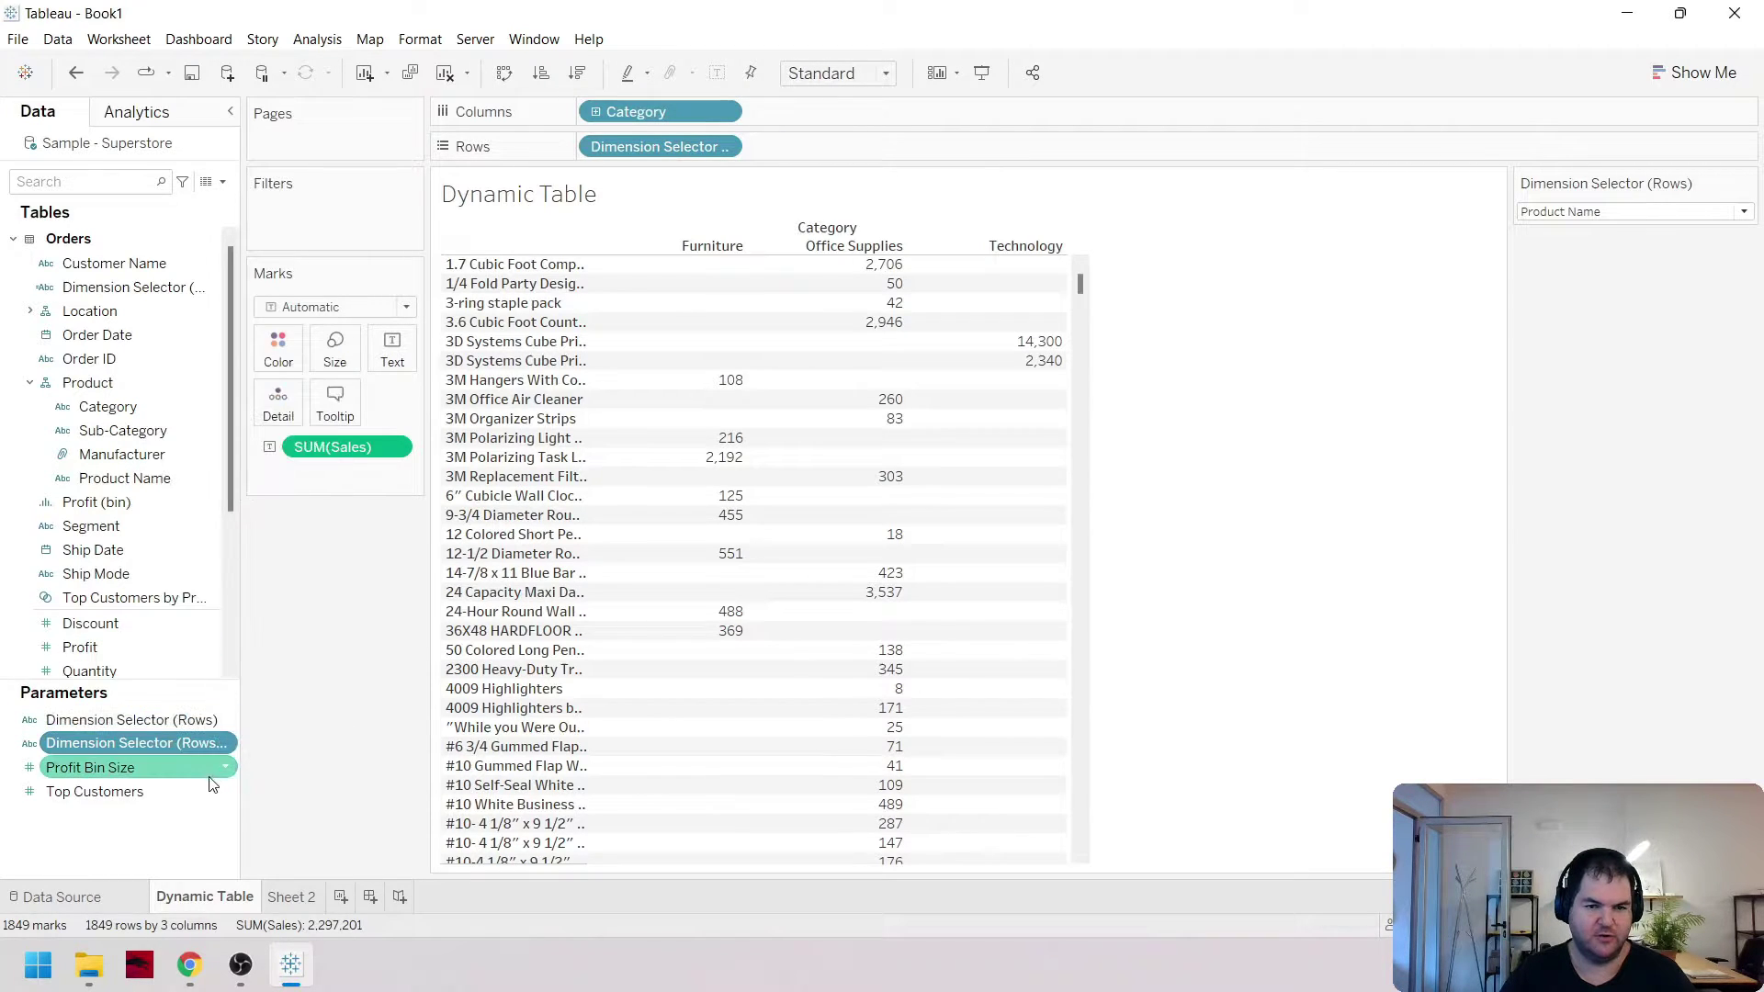
Rename the duplicated parameter as Dimension Selector (Rows) (lv2)
right_click(229, 742)
left_click(318, 503)
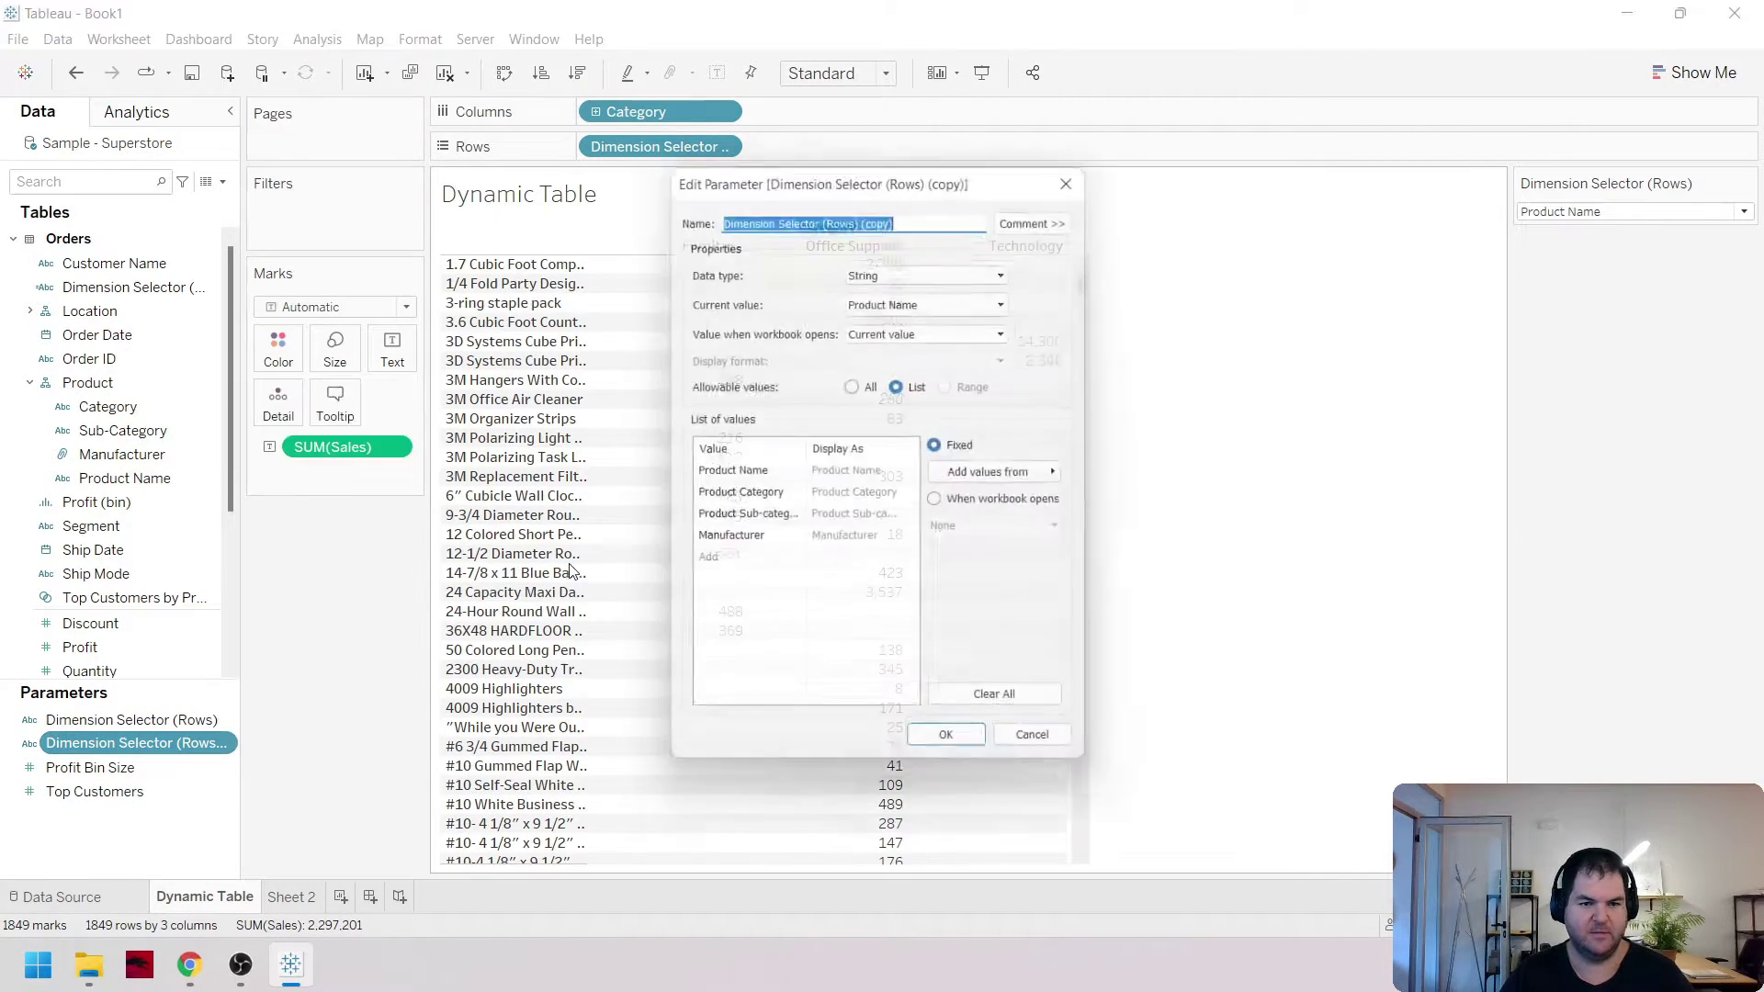
left_click(918, 207)
key("BackSpace")
key("BackSpace")
key("BackSpace")
key("BackSpace")
key("BackSpace")
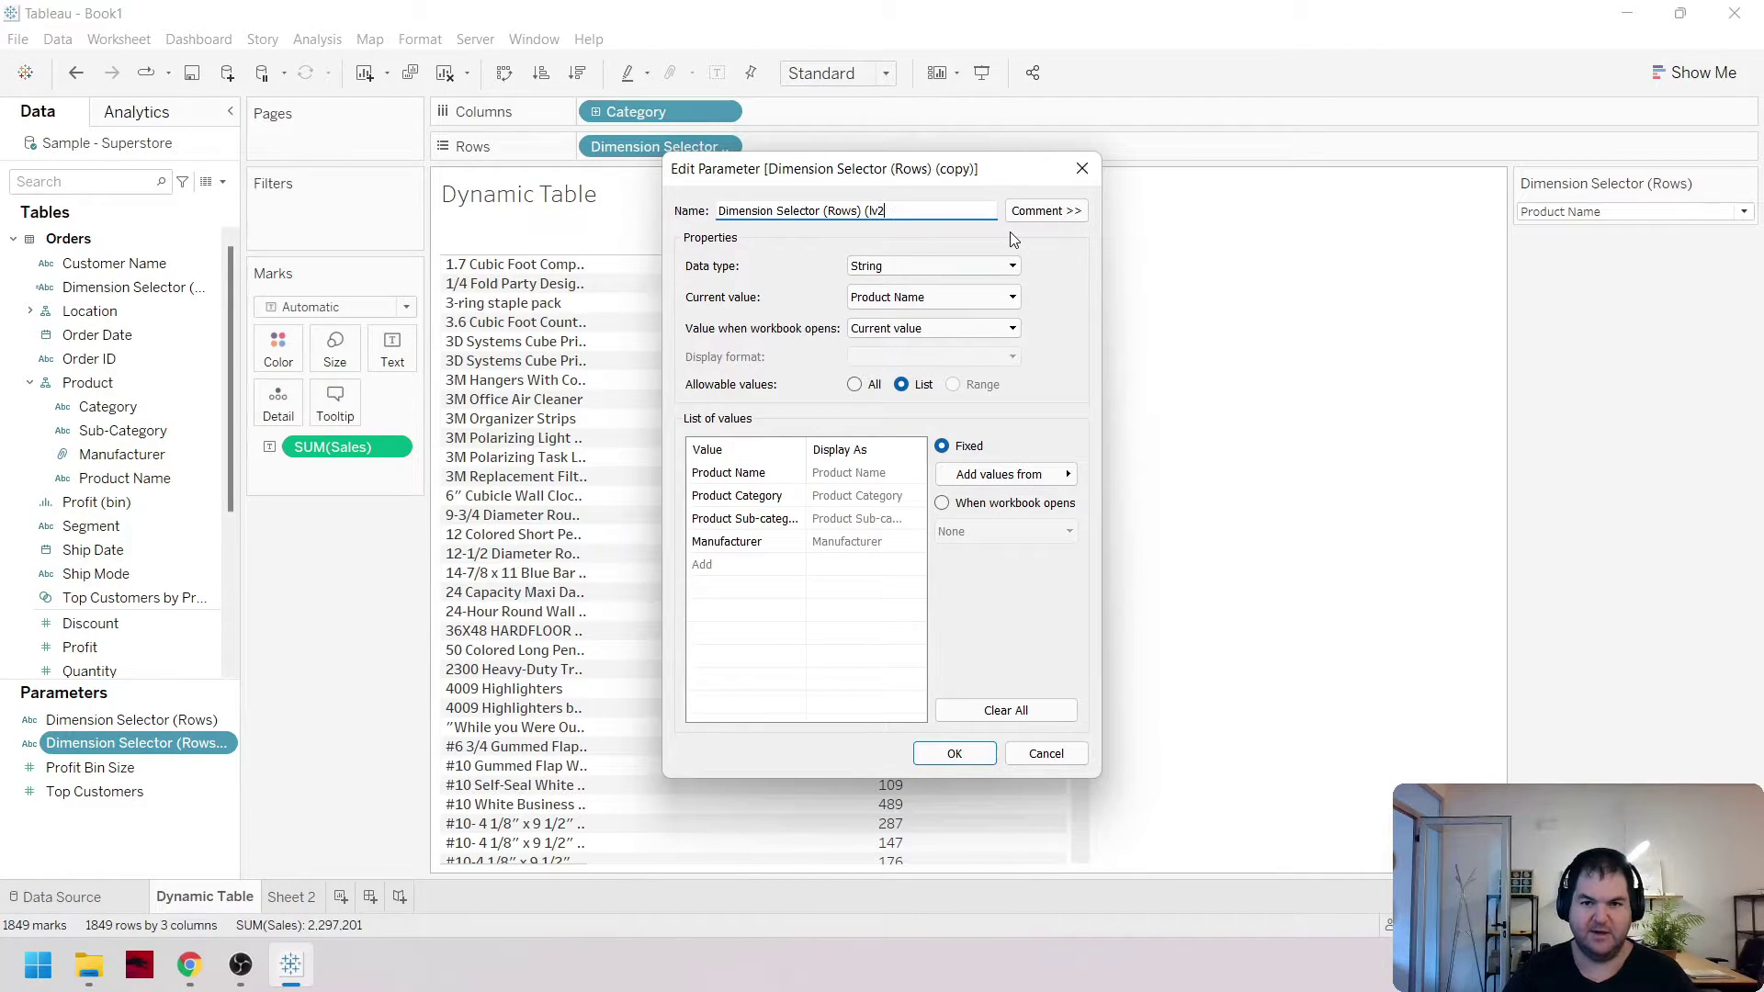
left_click(955, 753)
Rename the original Dimension Selector (Rows) parameter as Dimension Selector (Rows) (Lv1)
right_click(175, 718)
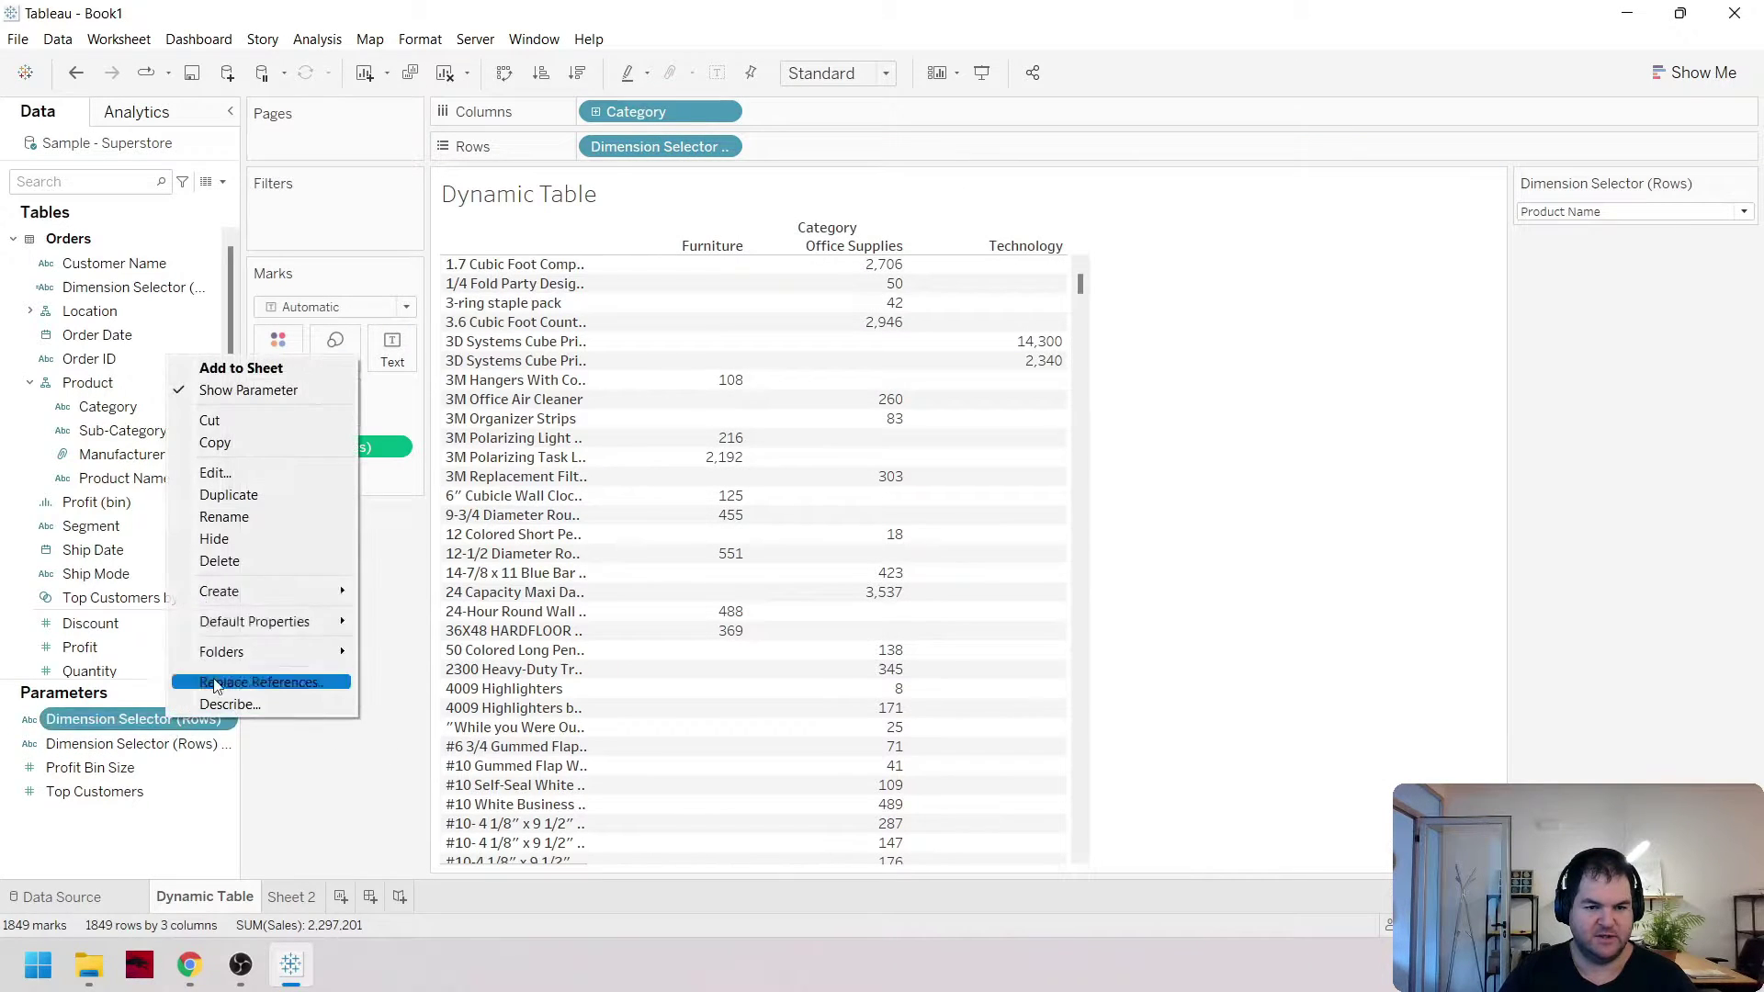
left_click(257, 483)
left_click(914, 213)
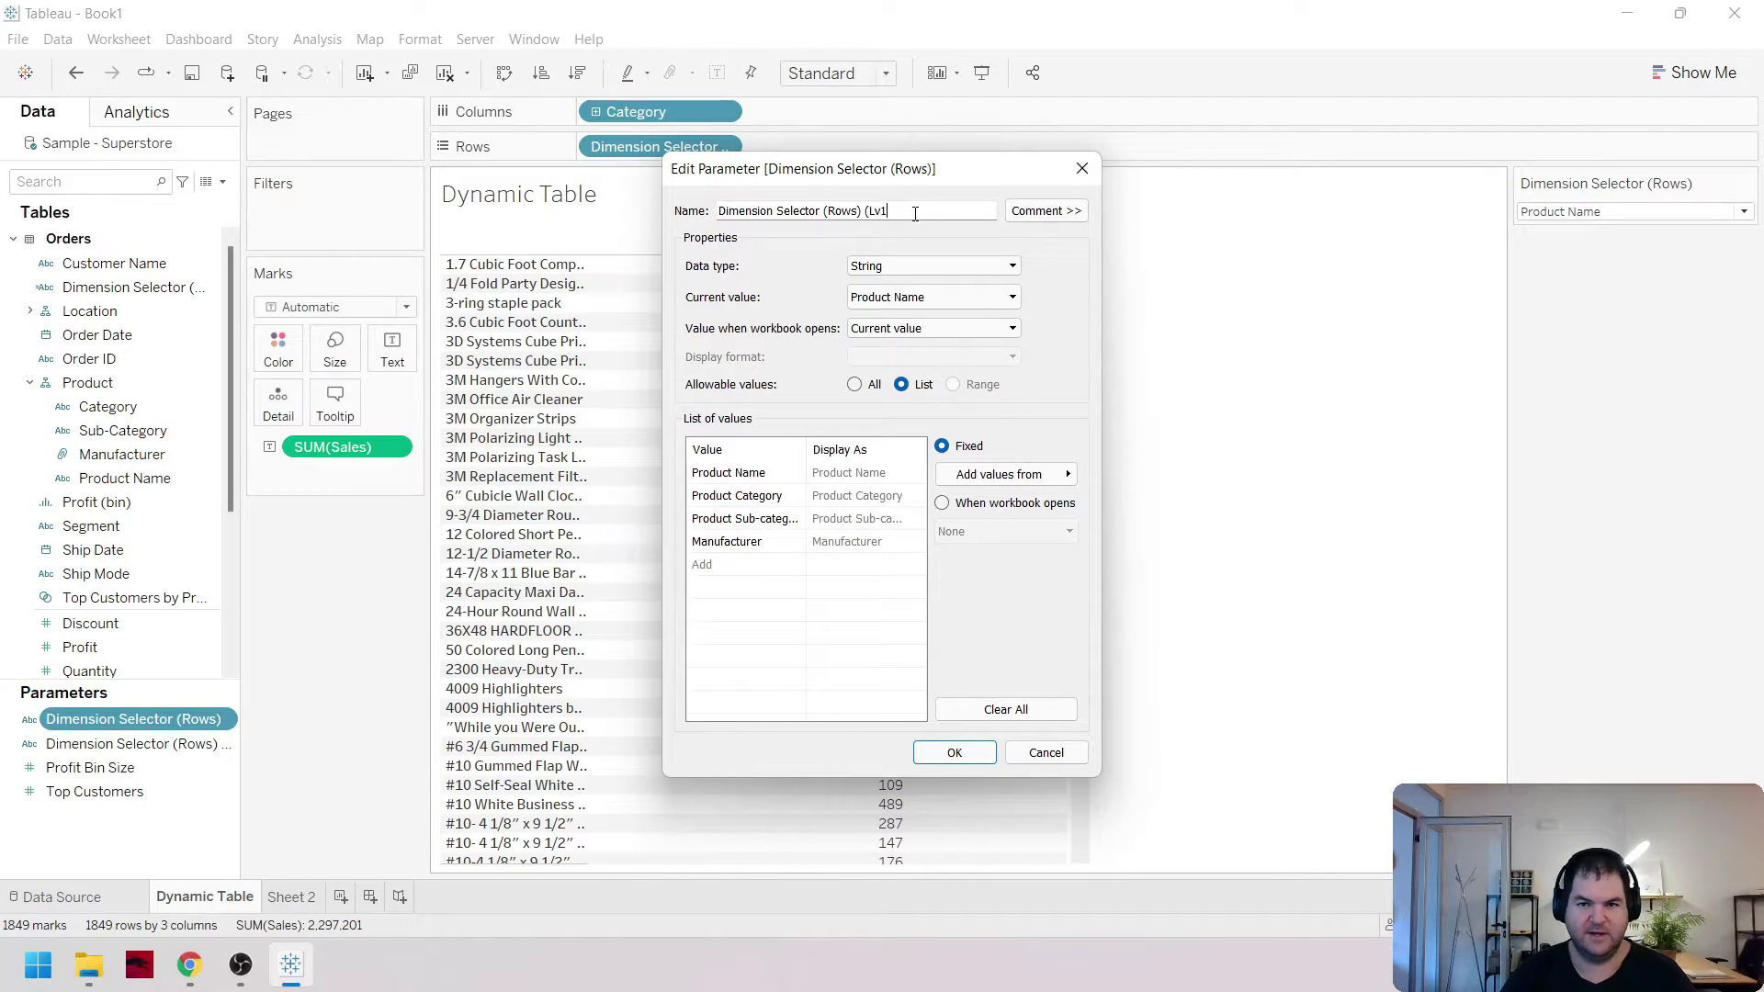
left_click(955, 752)
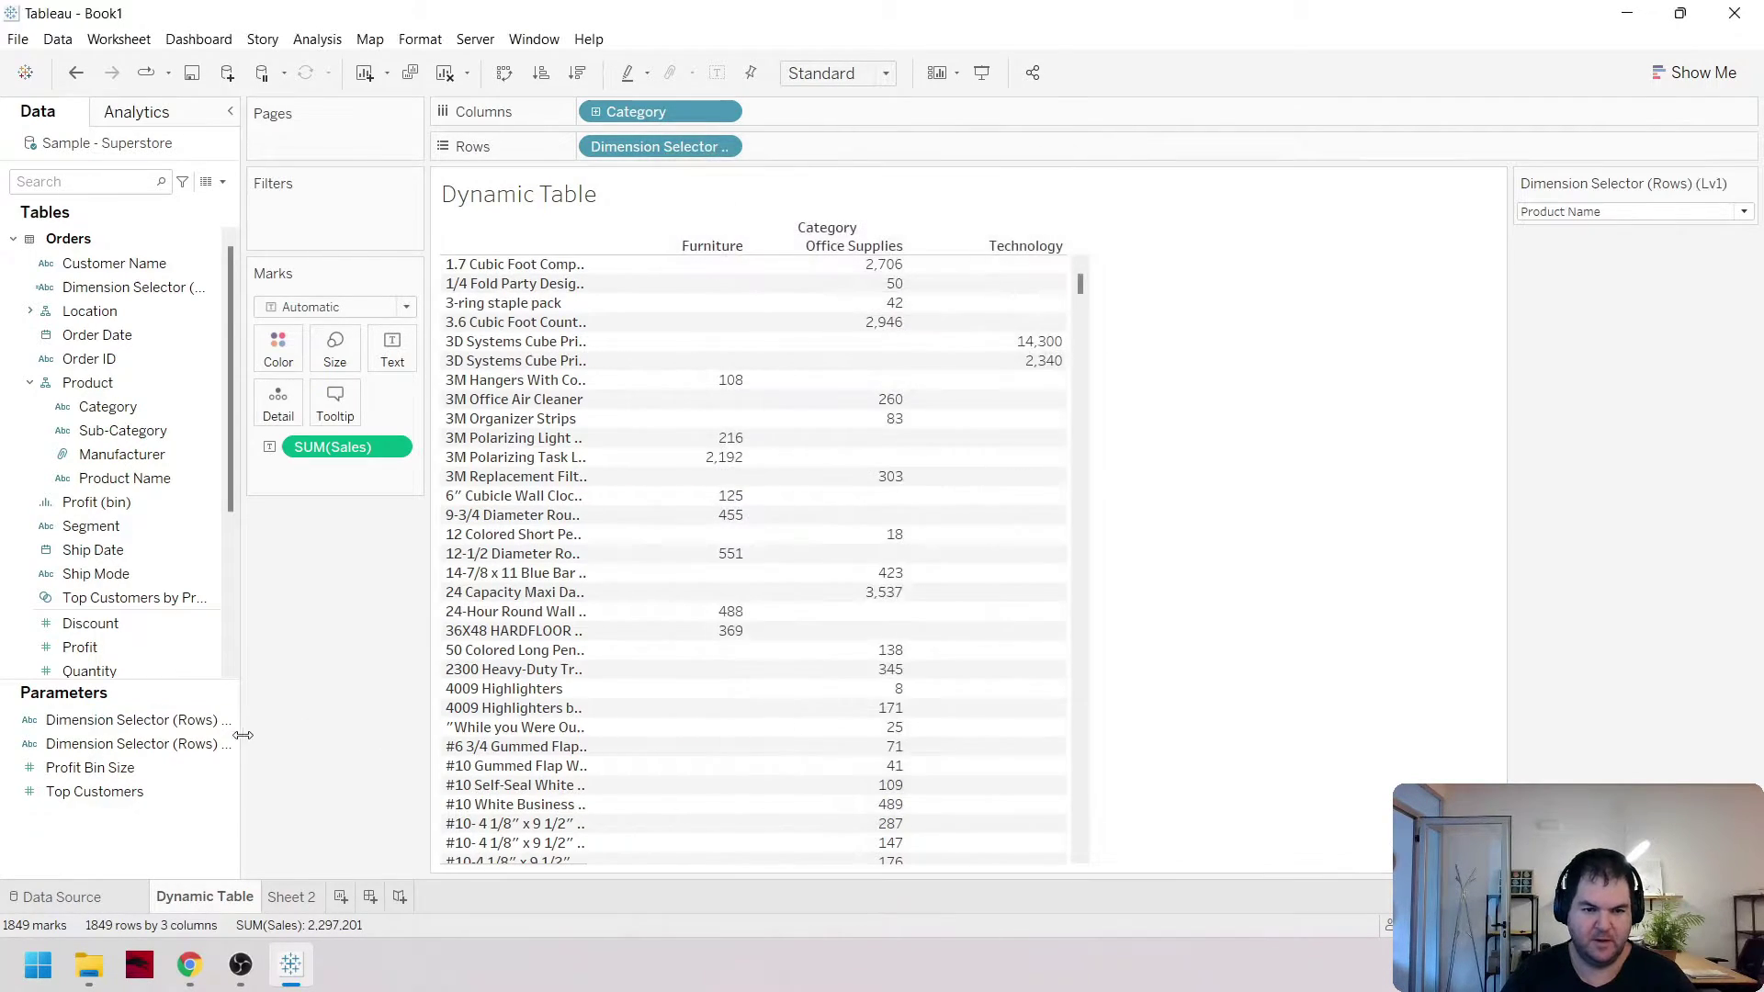
Widen the data pane and capitalize the level suffix of the second parameter, naming it Dimension Selector (Rows) (Lv2)
left_click_drag(245, 733, 315, 735)
right_click(257, 742)
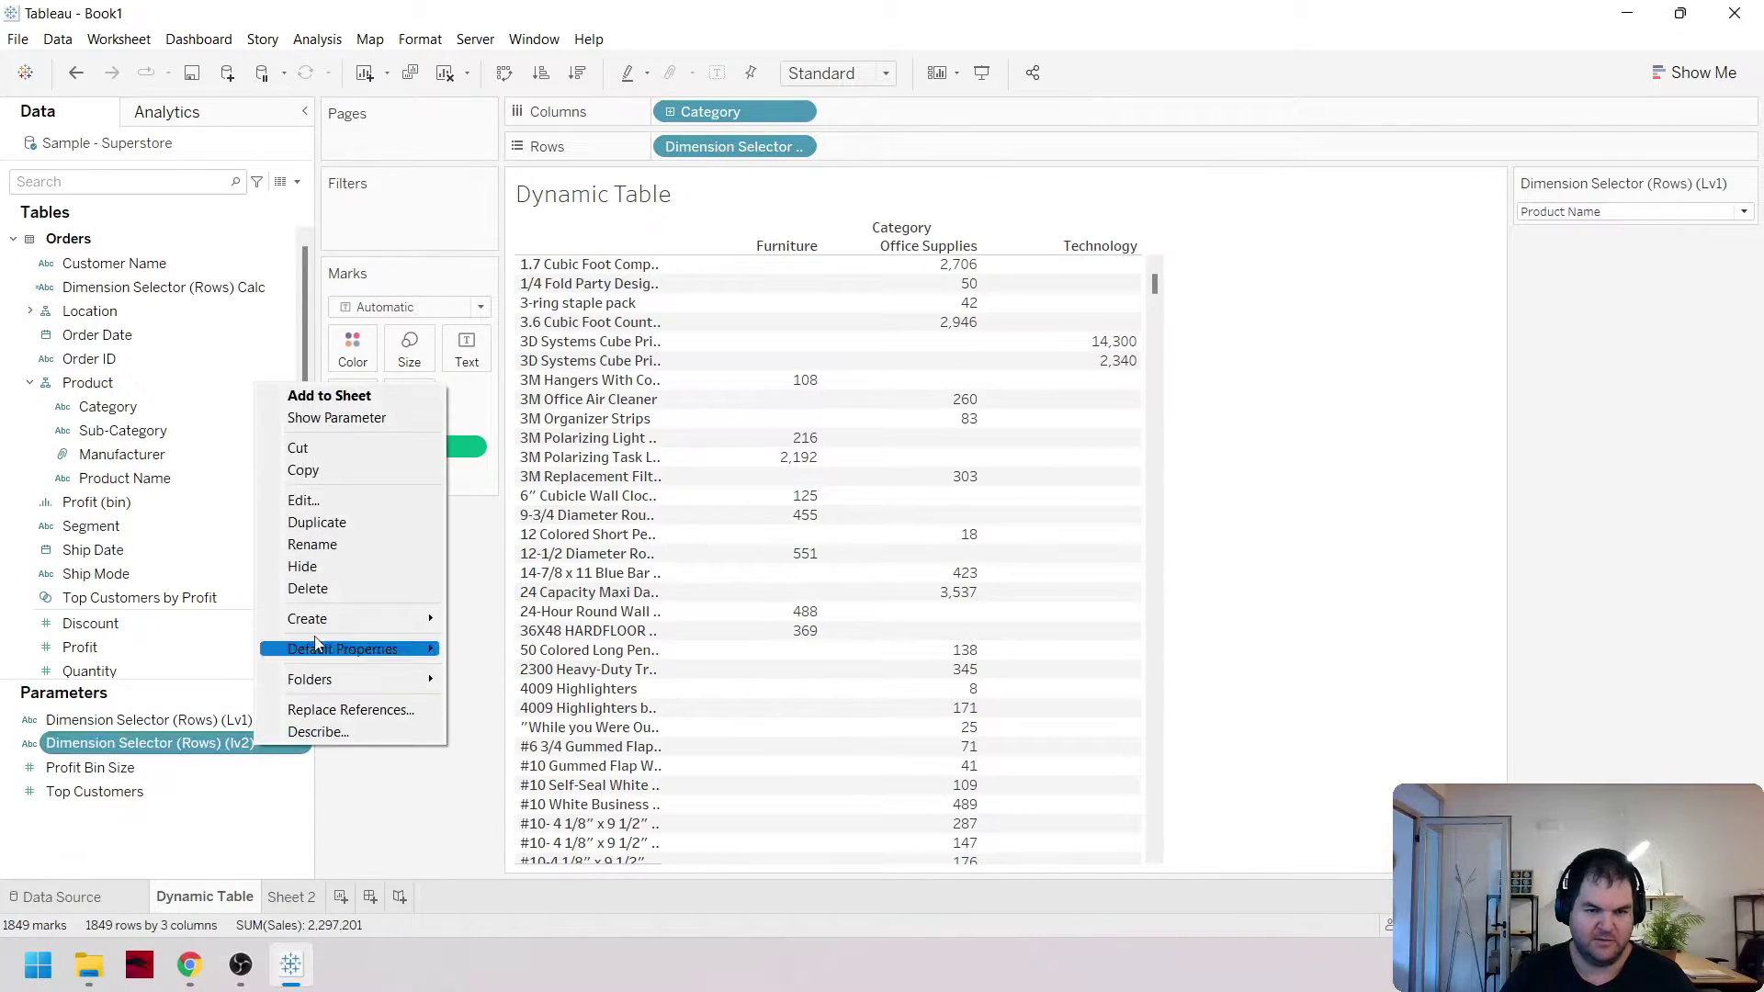
left_click(301, 499)
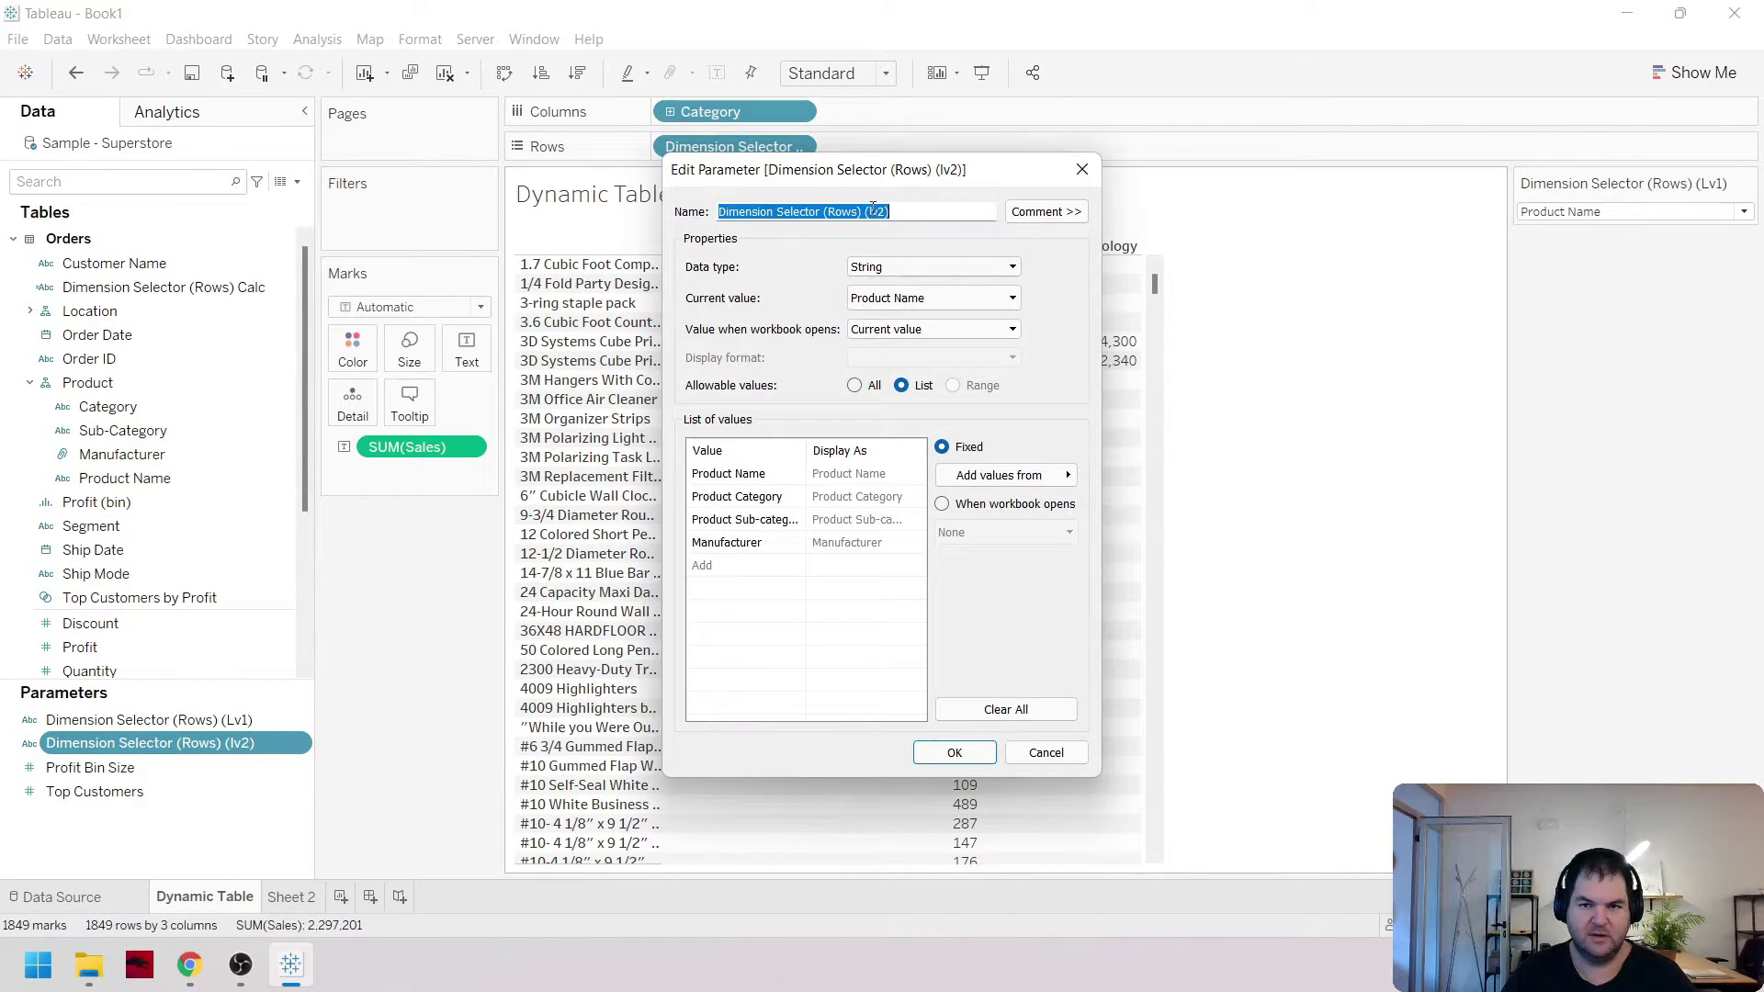
type("L")
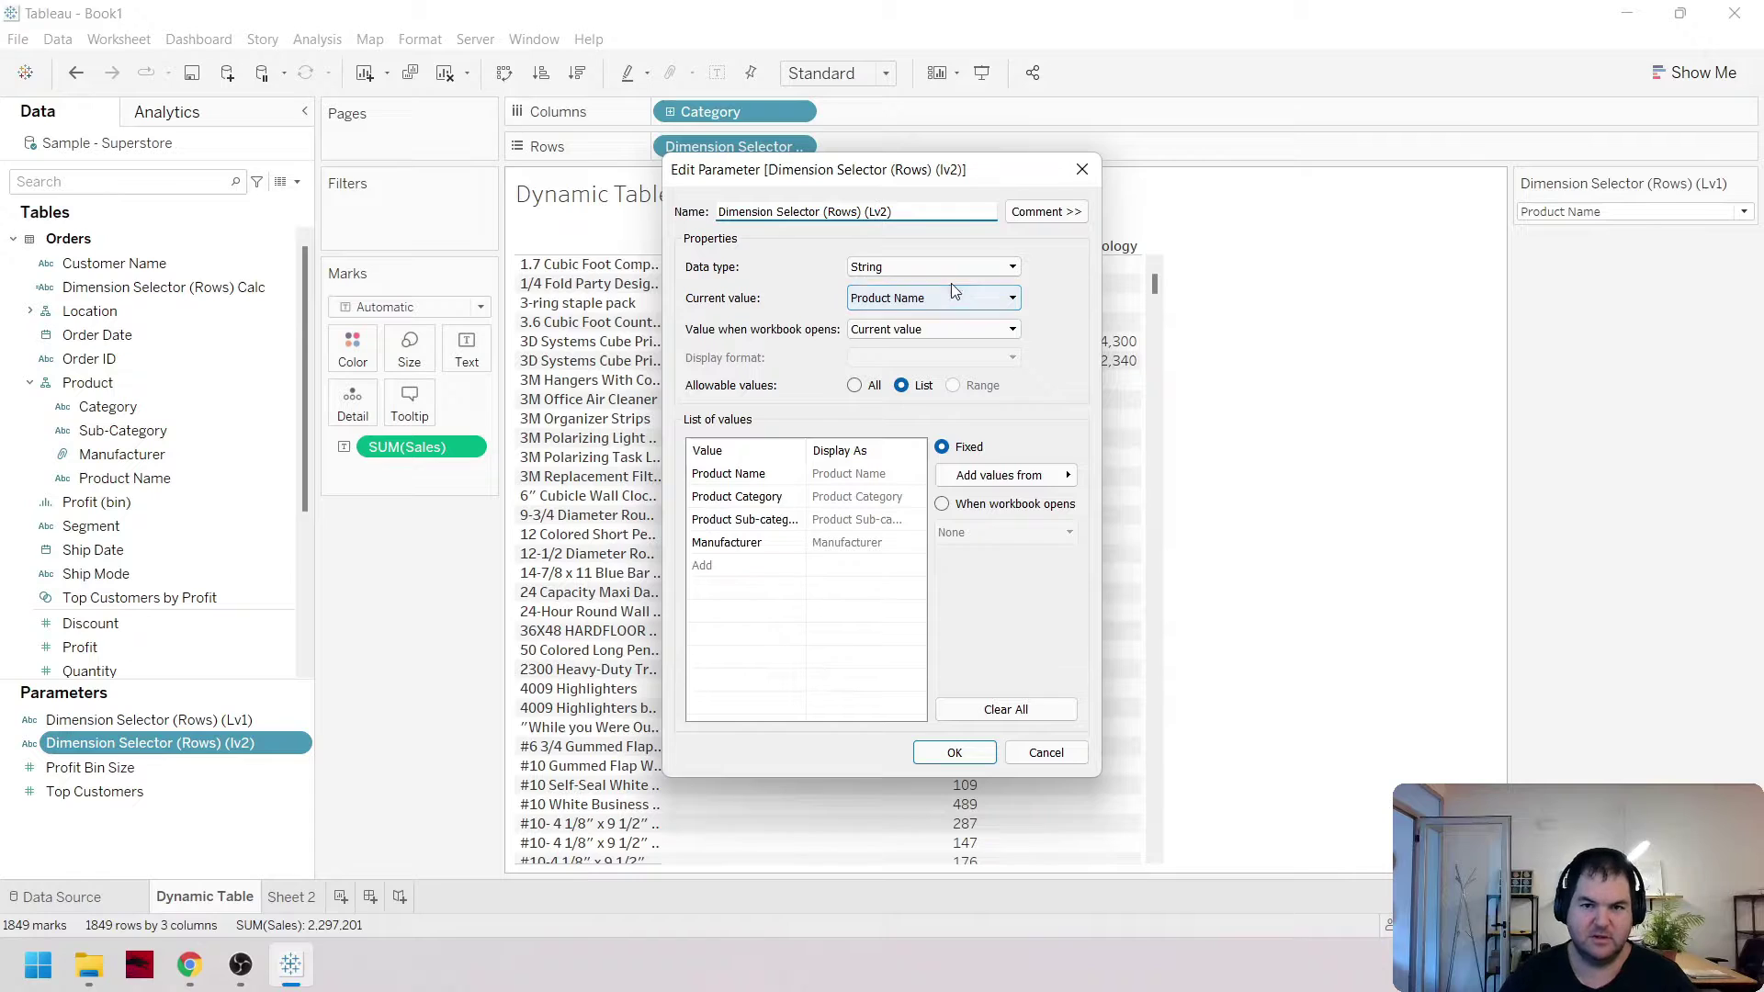
left_click(954, 752)
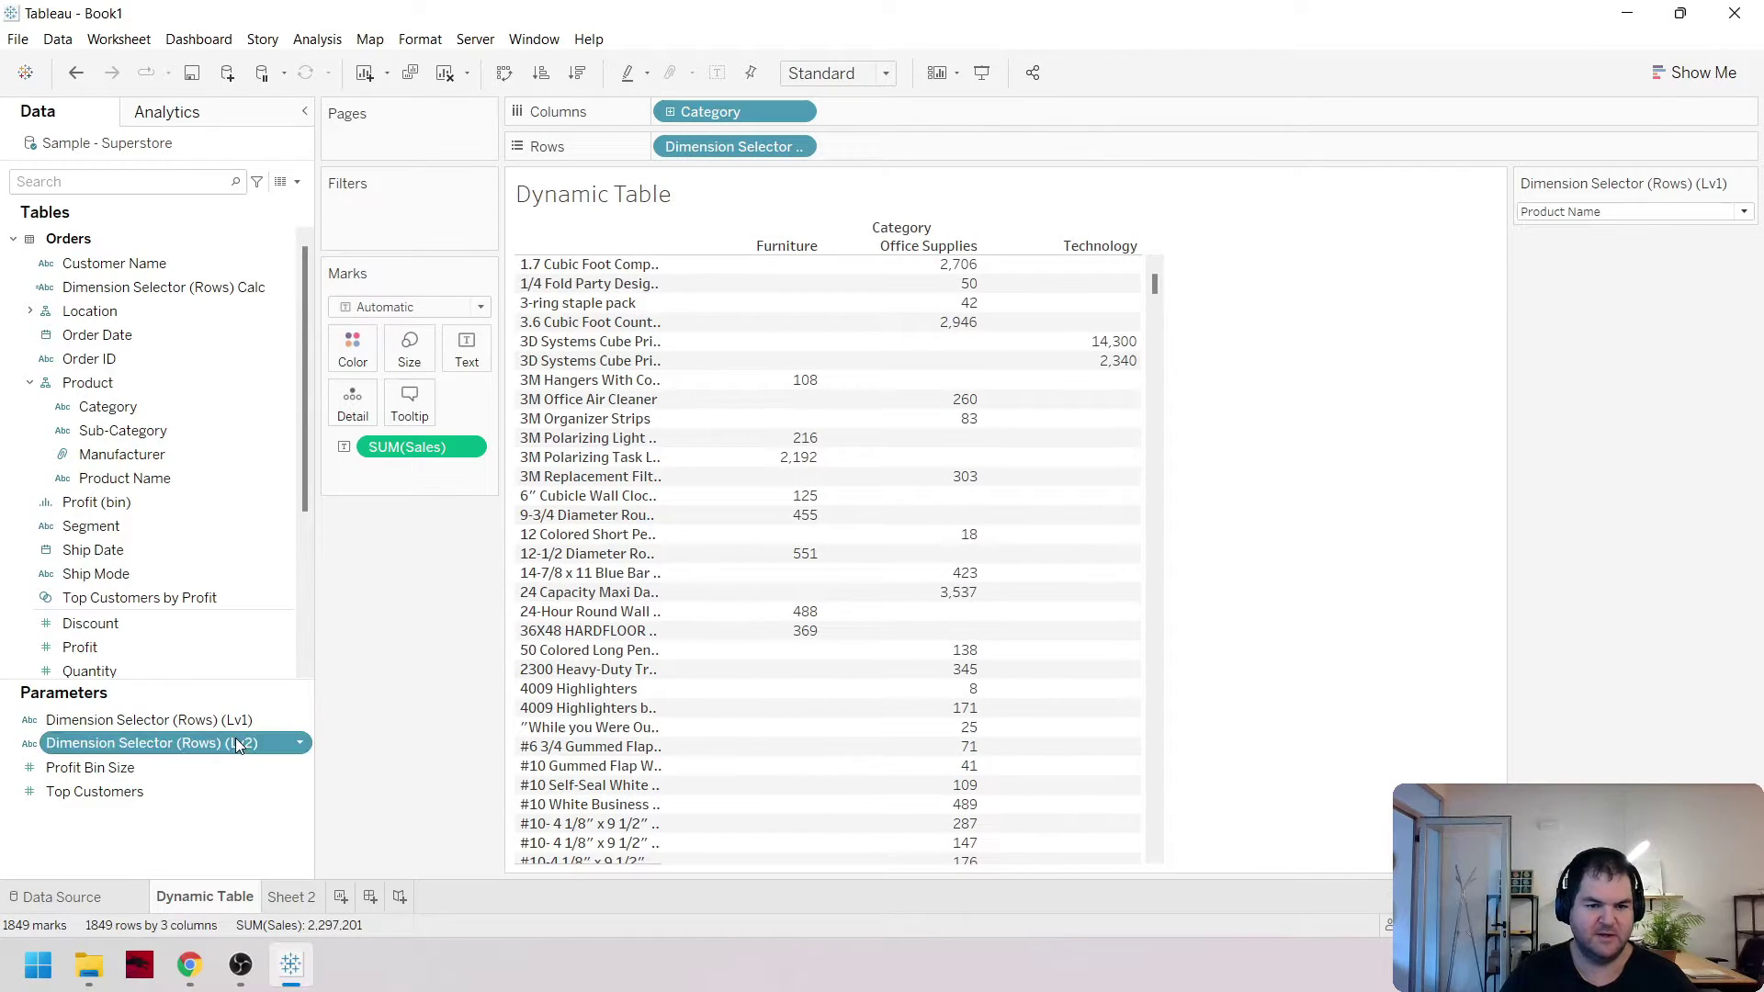
Duplicate the Lv2 parameter and name the copy Dimension Selector (Rows) (Lv3)
right_click(232, 742)
left_click(338, 517)
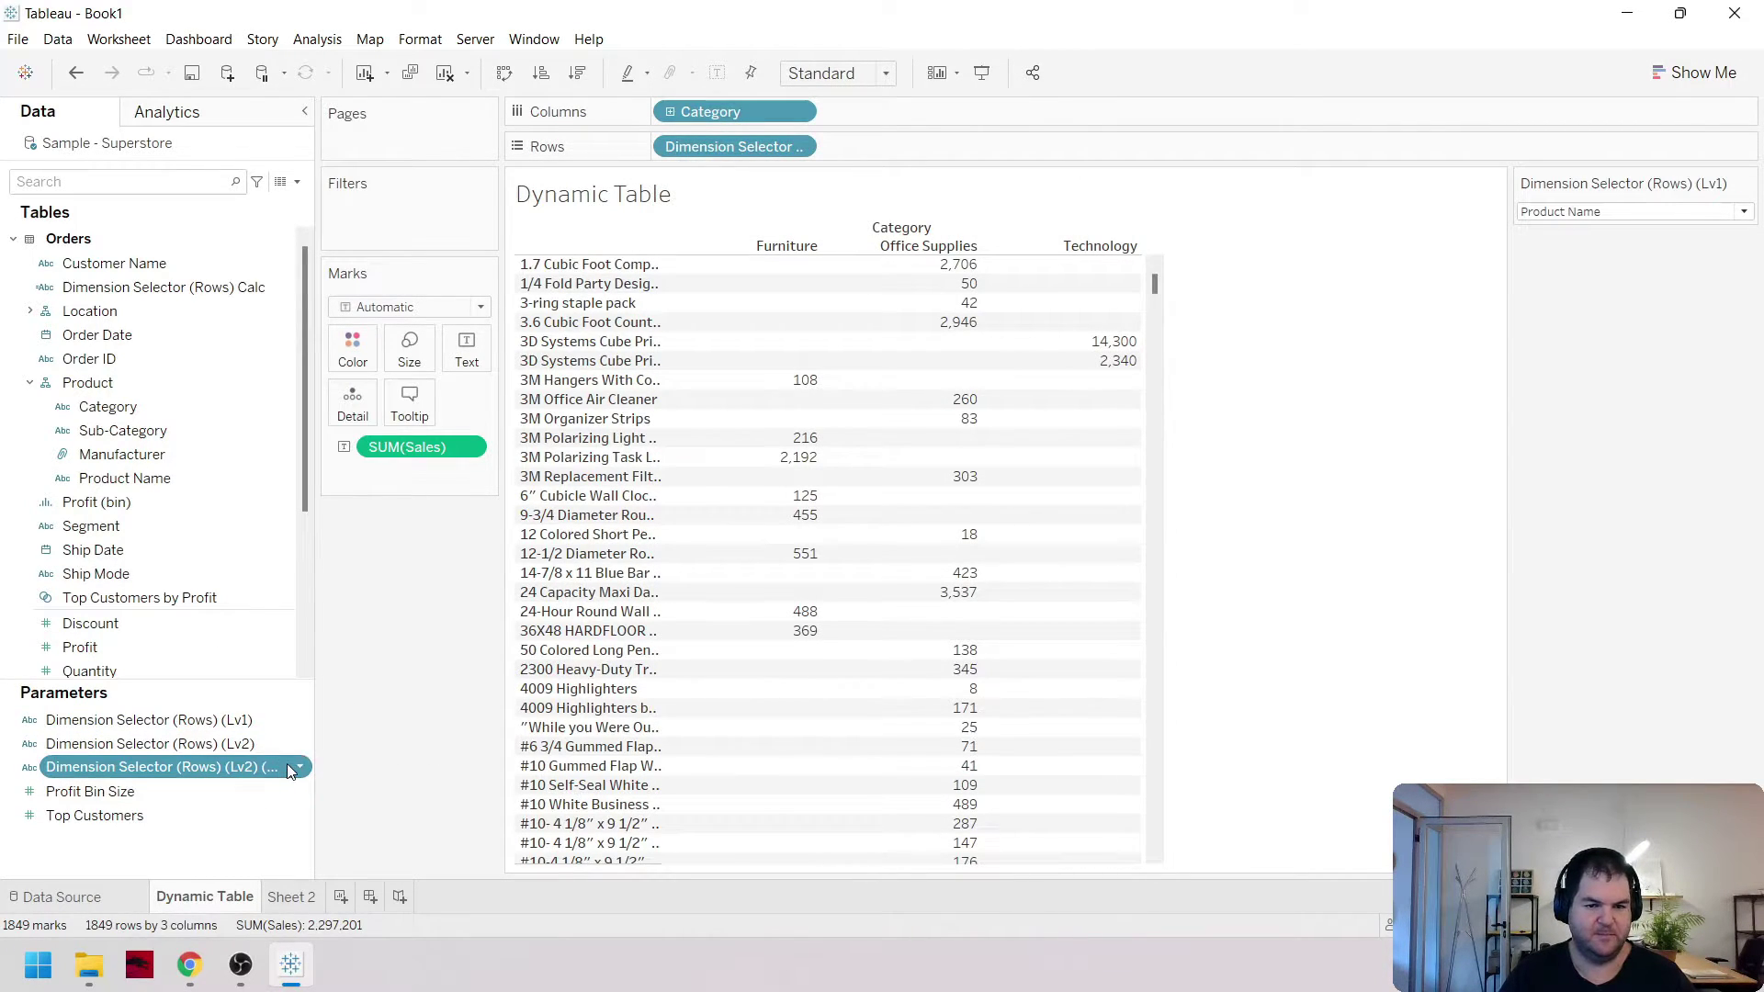
right_click(287, 764)
left_click(368, 526)
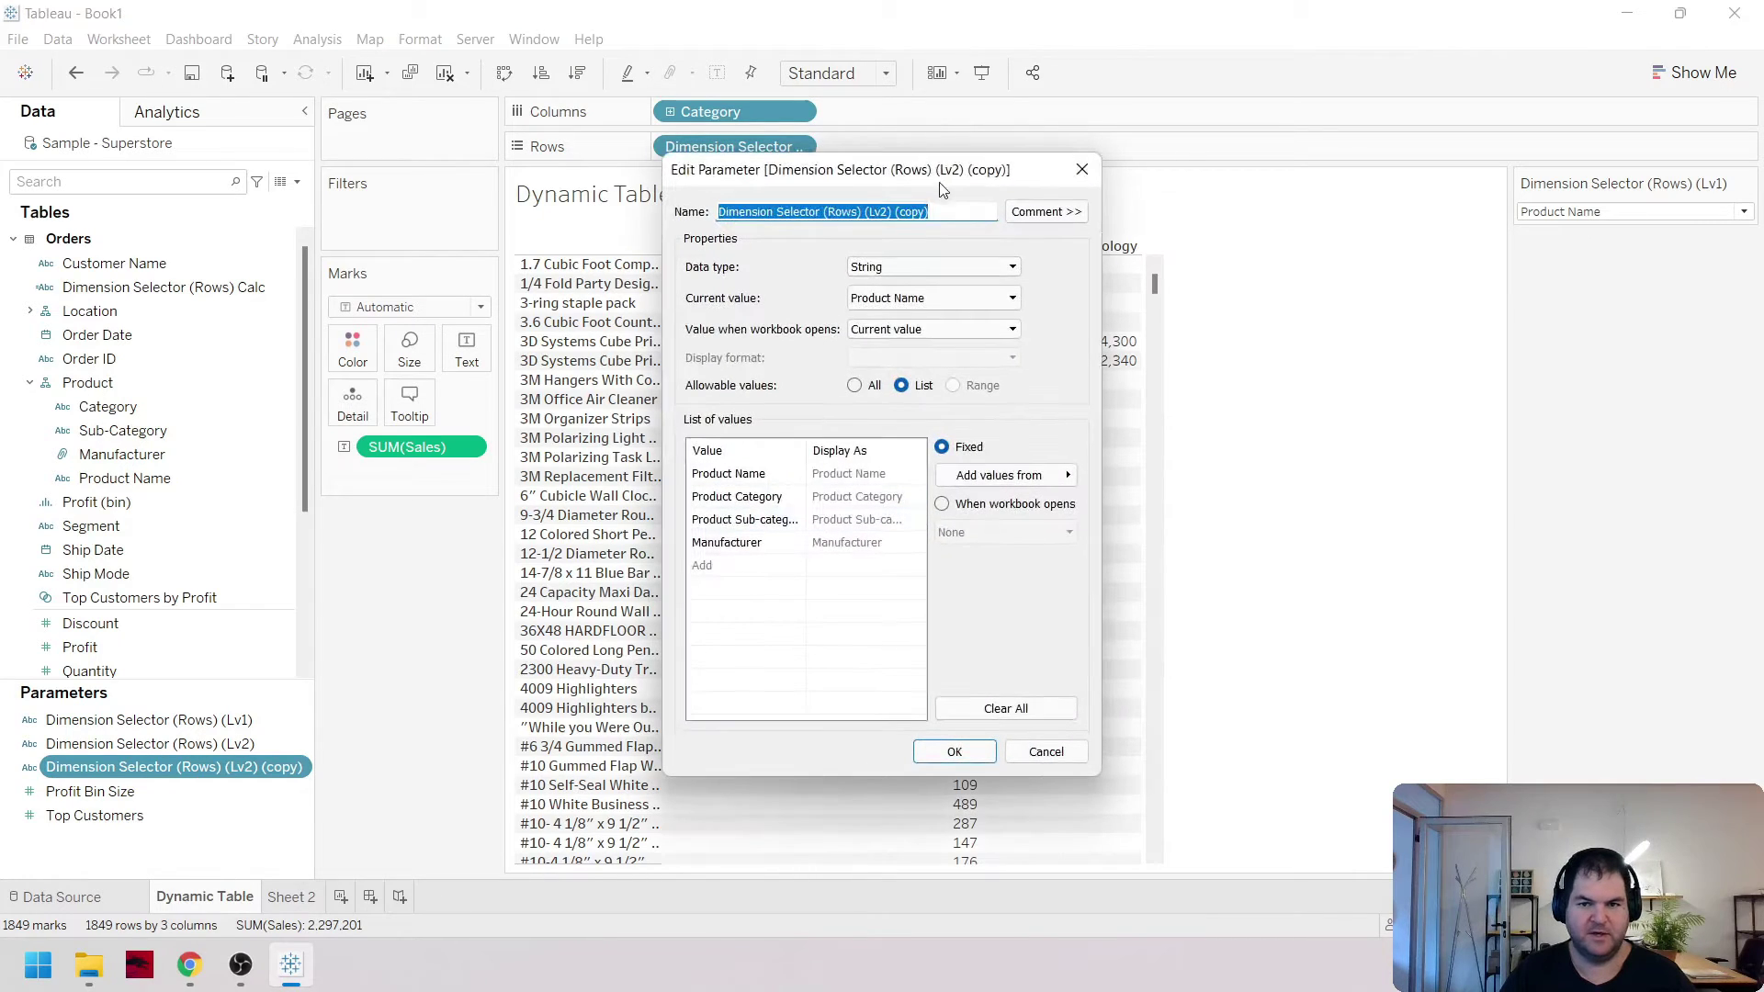
left_click_drag(929, 212, 884, 213)
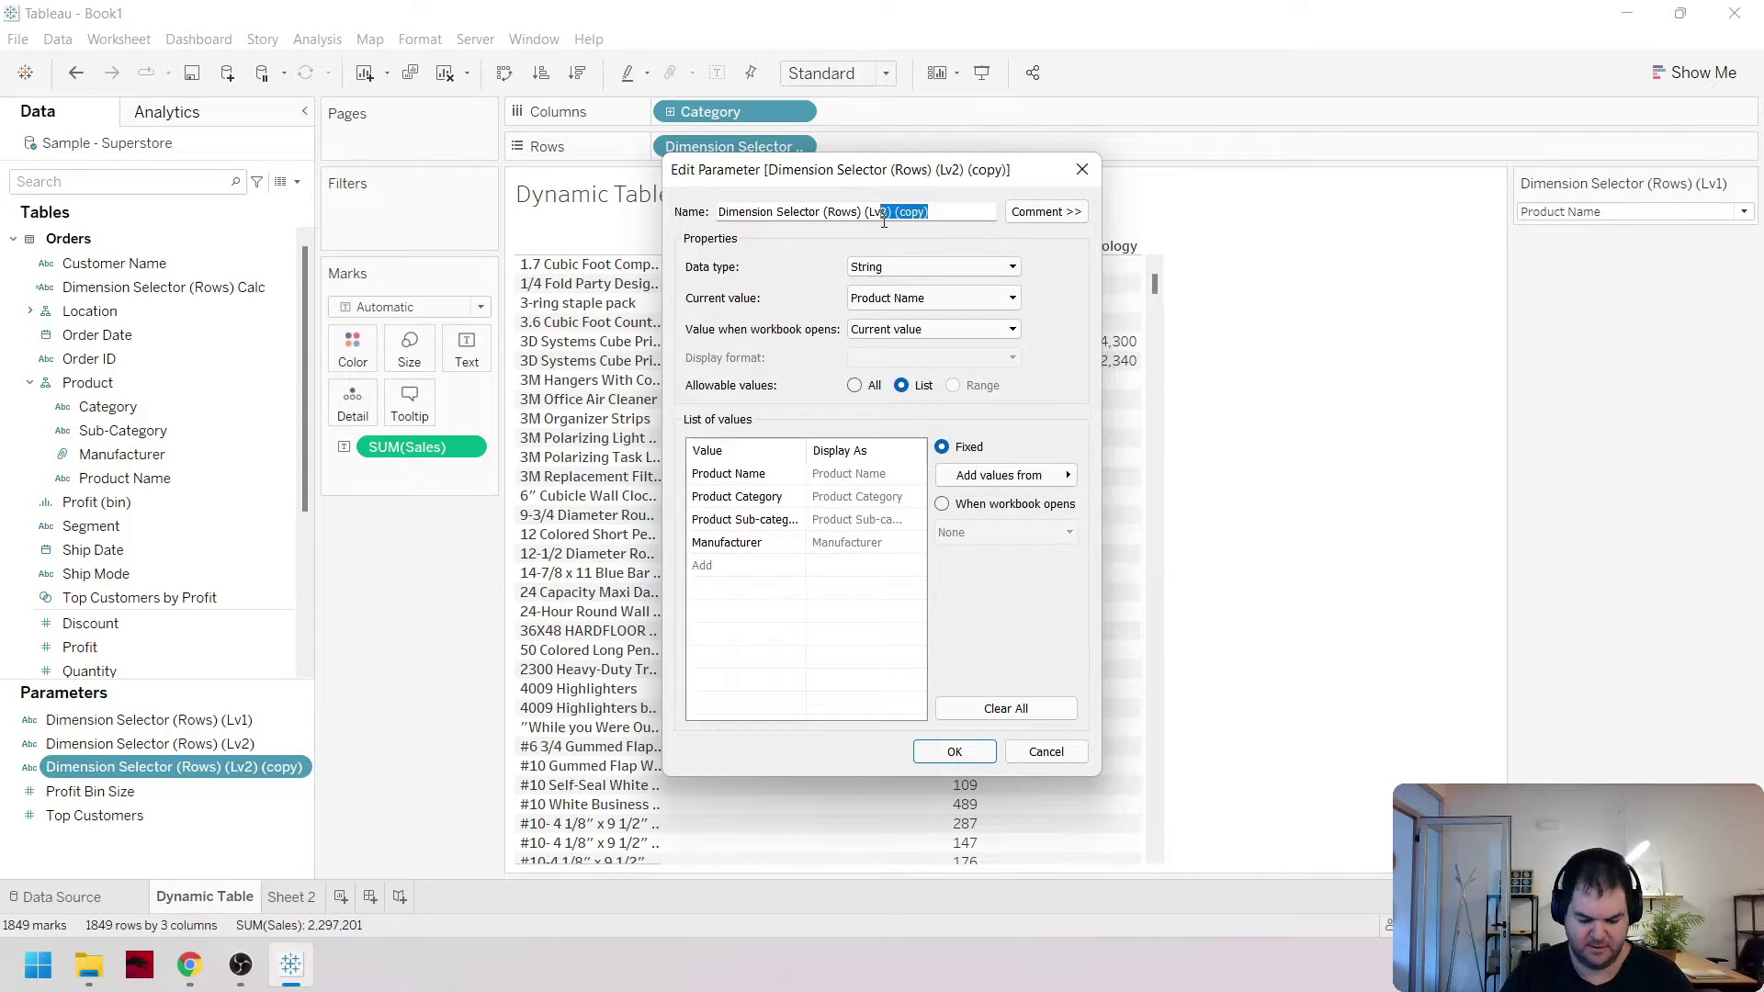
type("3)")
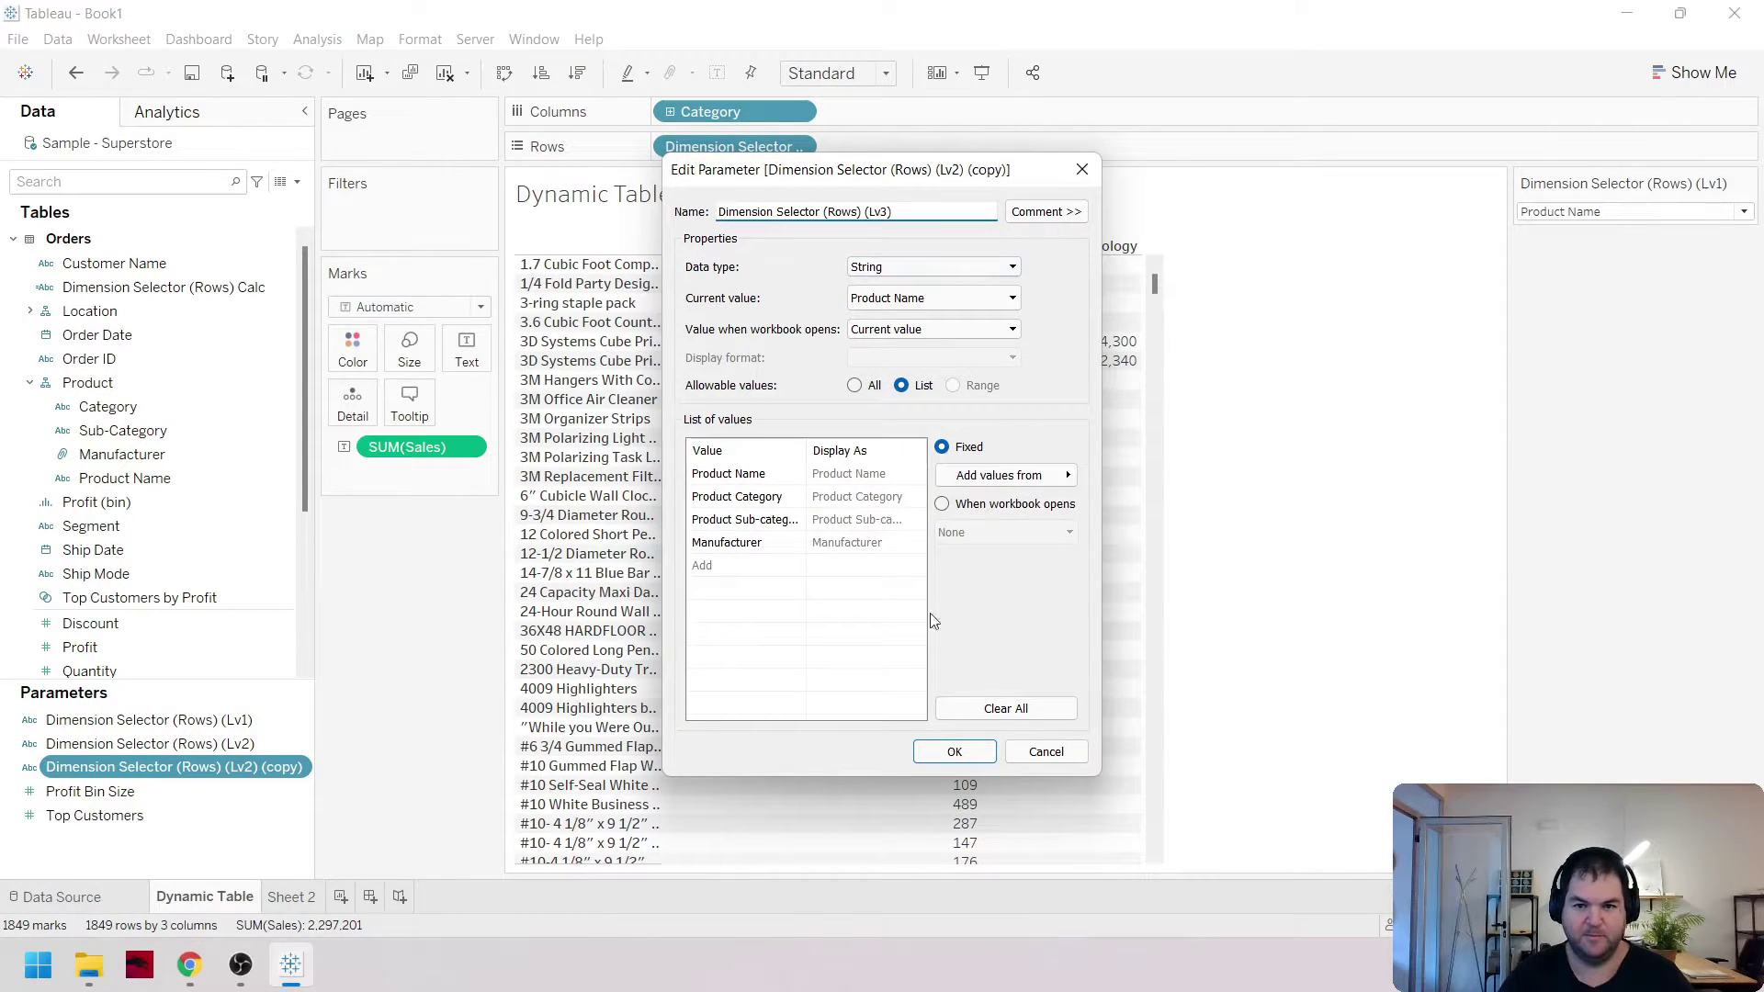
left_click(954, 751)
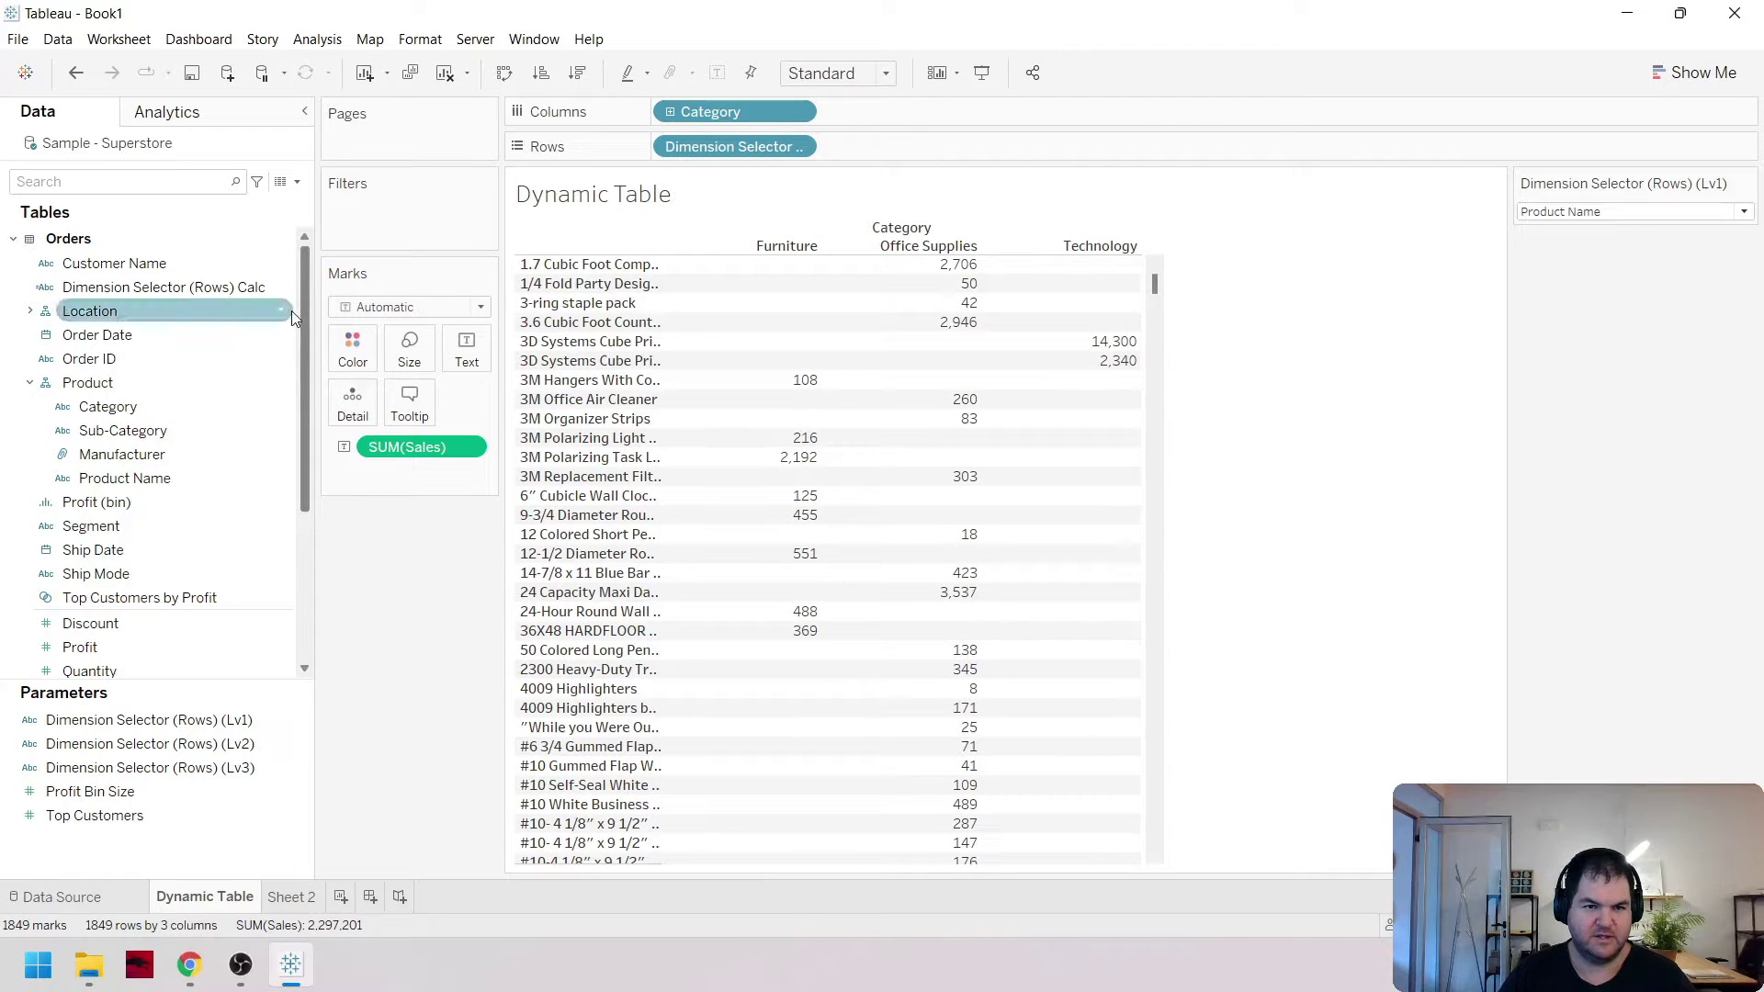
Create two additional copies of the Dimension Selector (Rows) Calc field by duplicating it and its copy
right_click(213, 288)
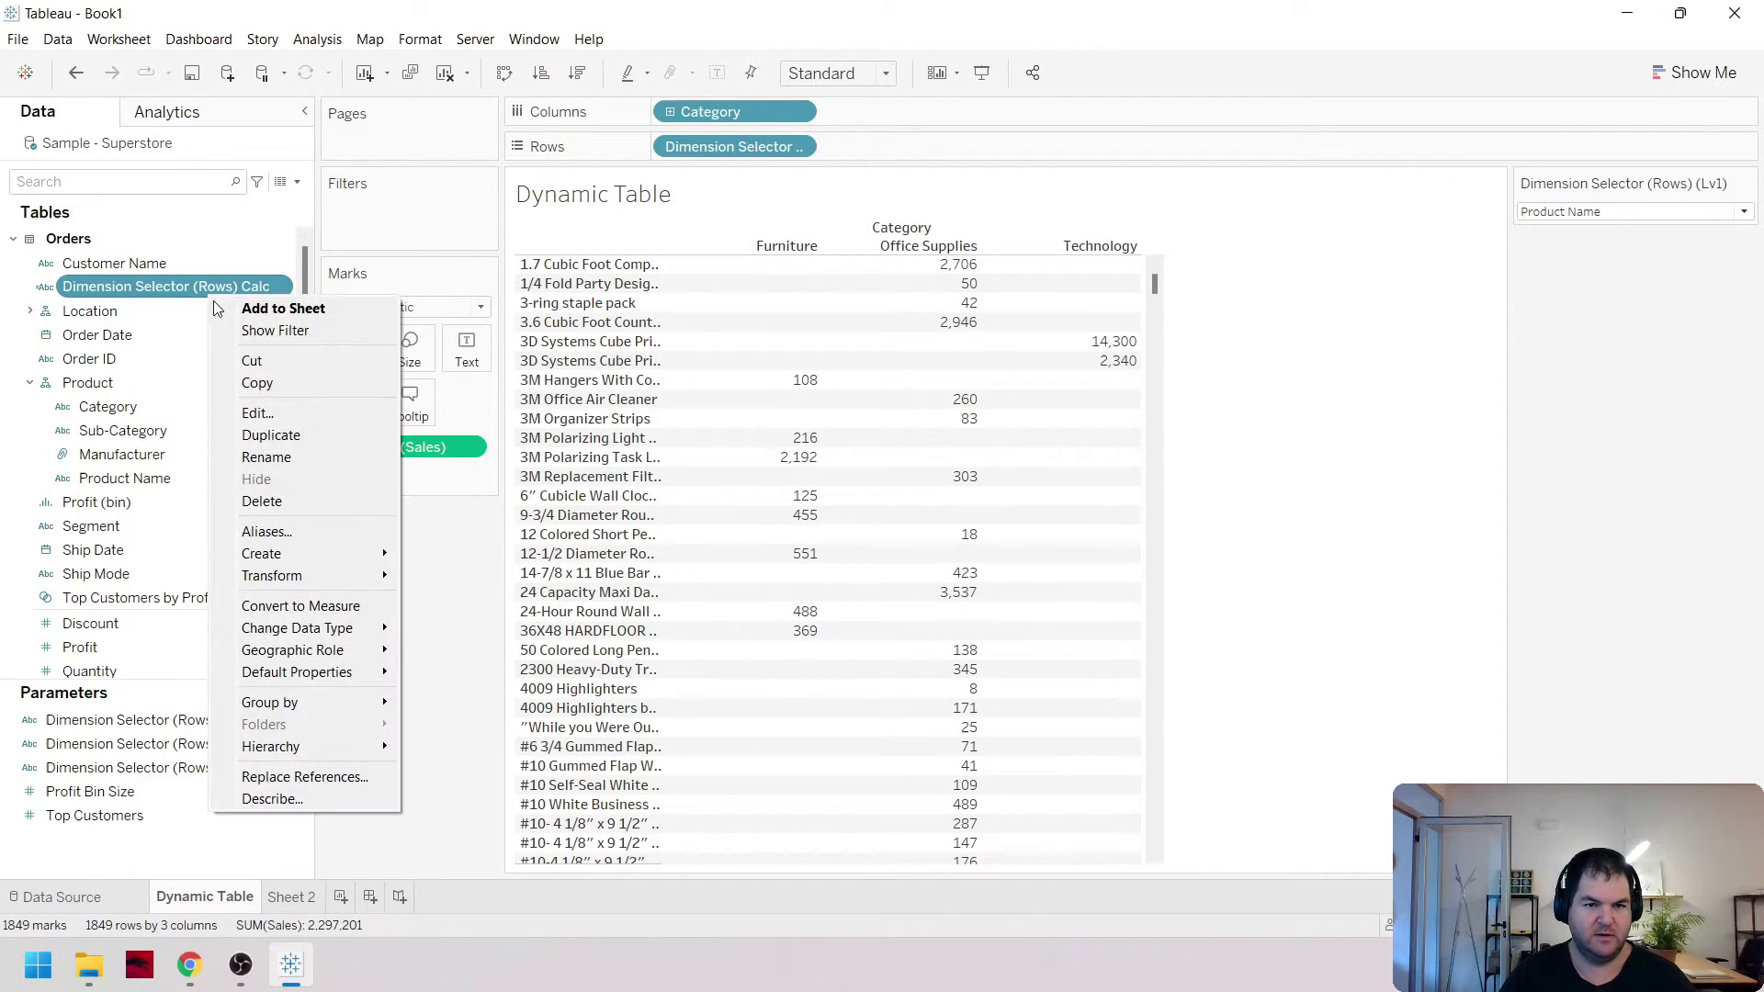
left_click(307, 437)
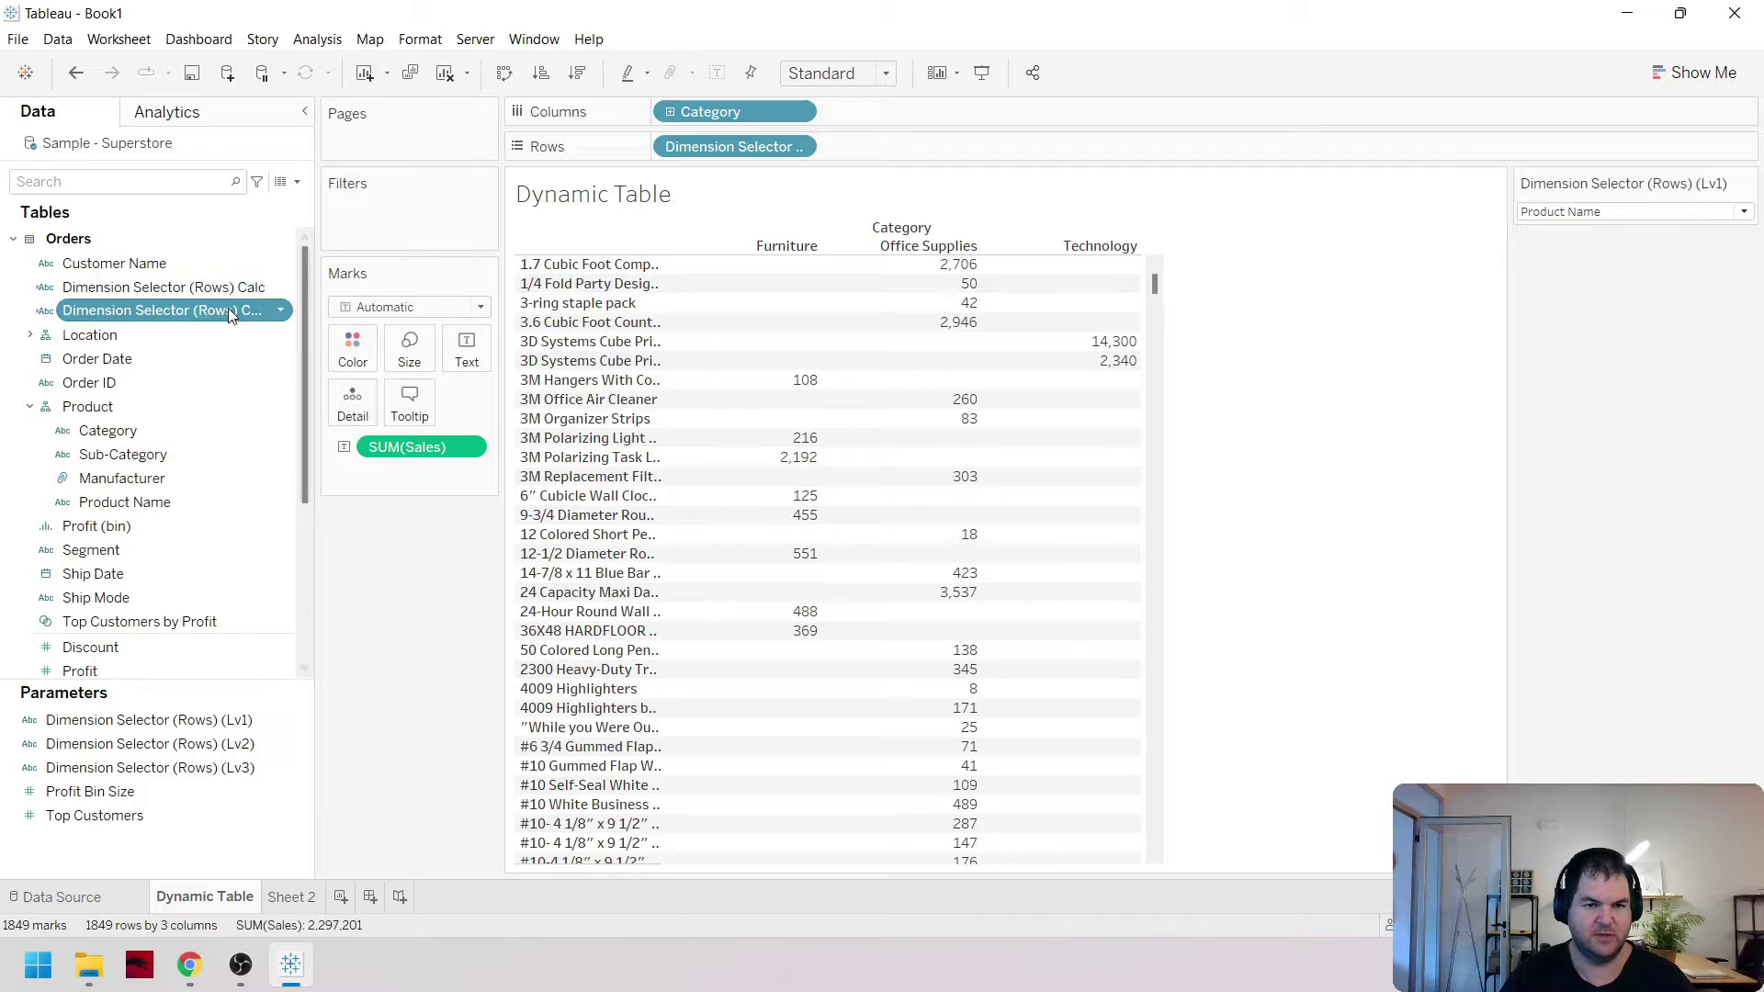
right_click(228, 309)
left_click(310, 449)
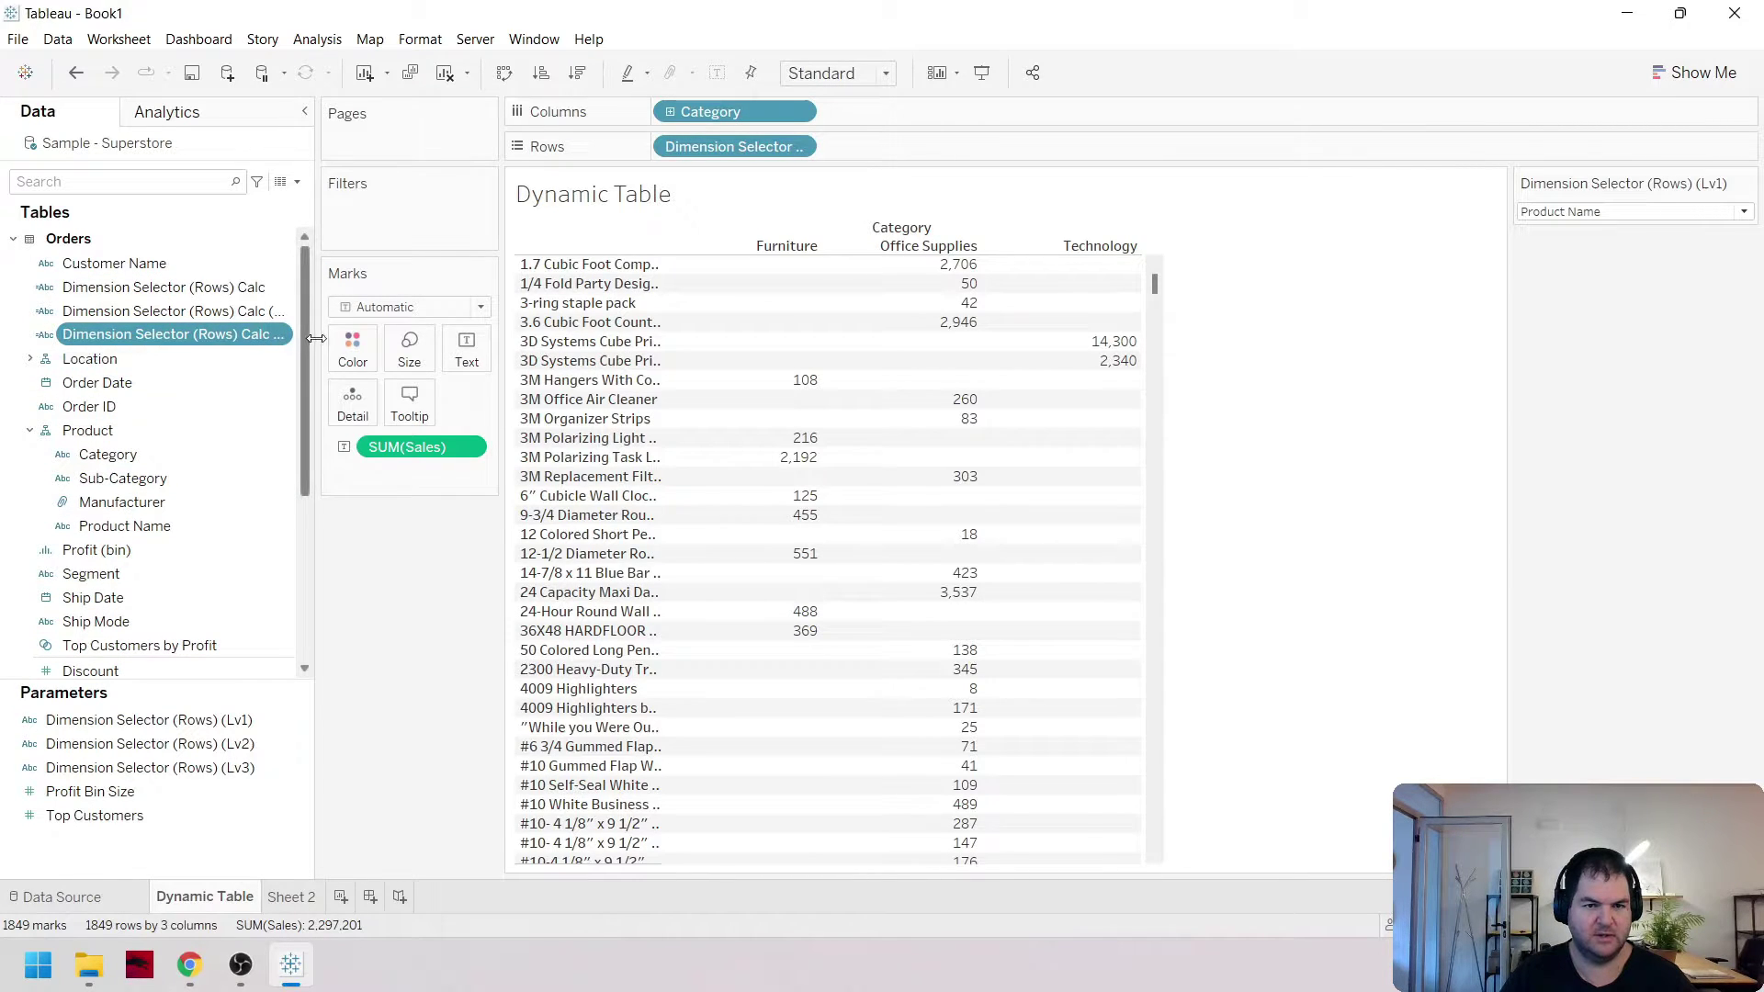
Widen the data pane and rename the original row selector calculated field as Dimension Selector (Rows) (Lv1) Calc
left_click(294, 287)
right_click(294, 288)
left_click(393, 415)
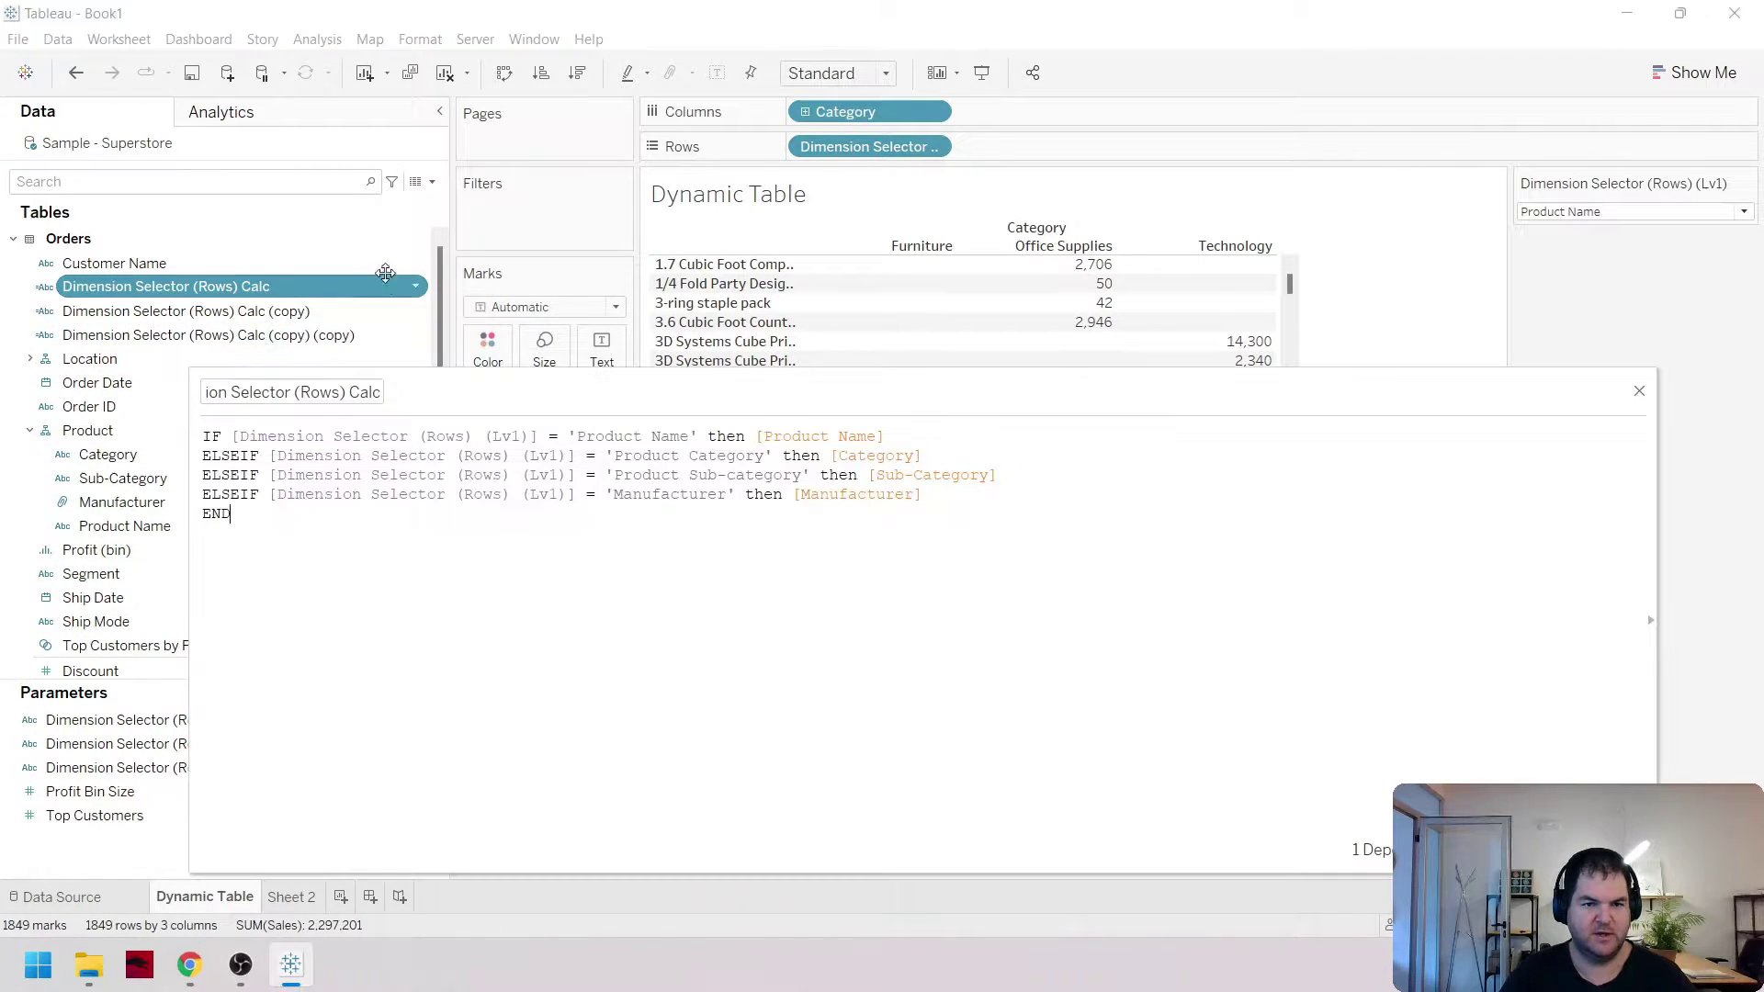
left_click(347, 392)
type("(")
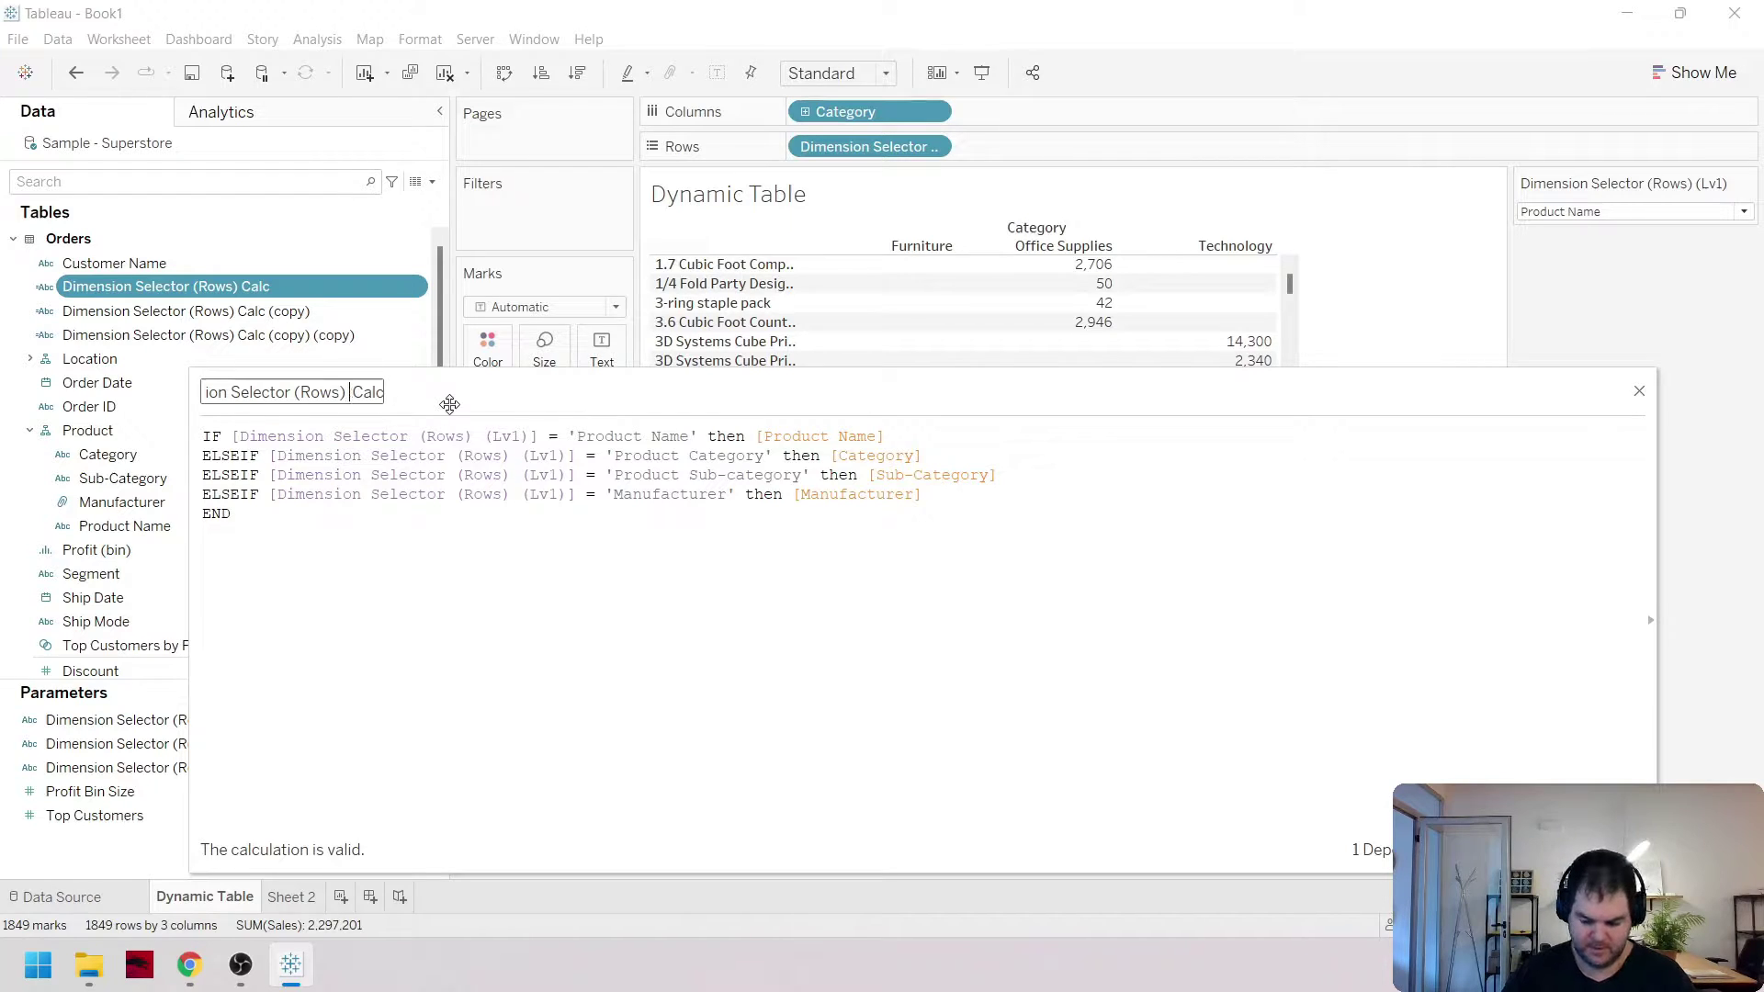
type("Lv1)")
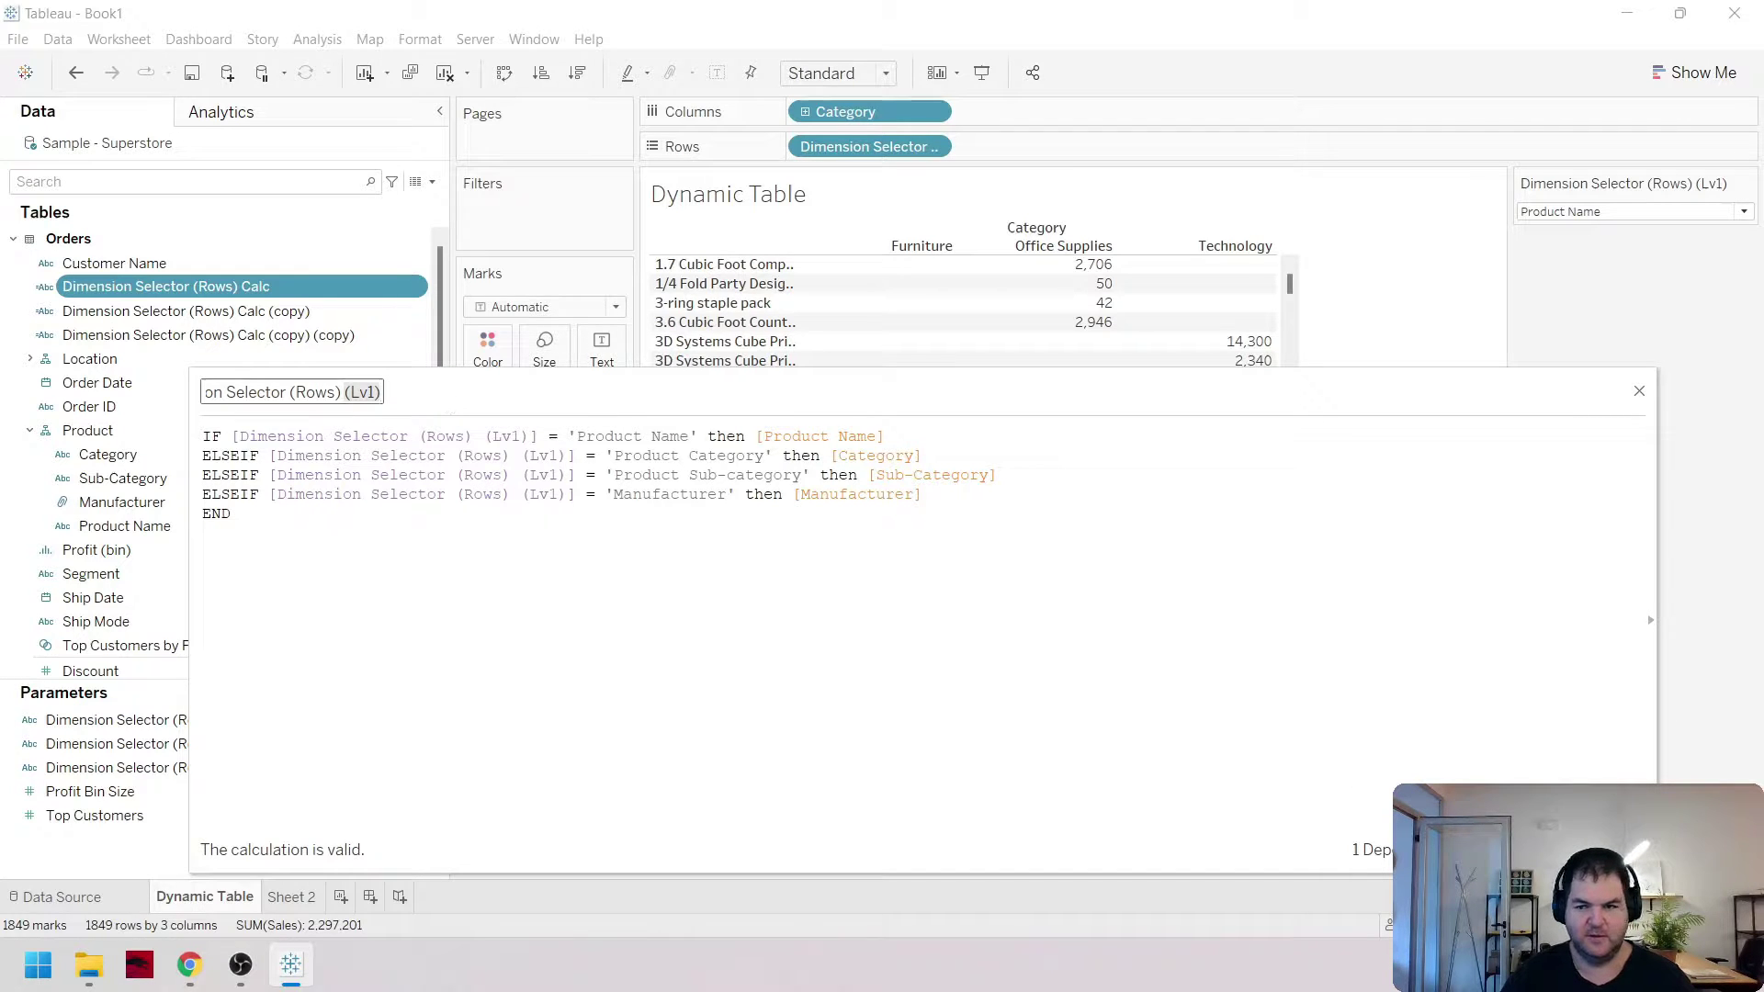
key("Return")
Open the first calculated field copy for editing and name it Dimension Selector (Rows) (Lv2) Calc
left_click(327, 309)
right_click(299, 316)
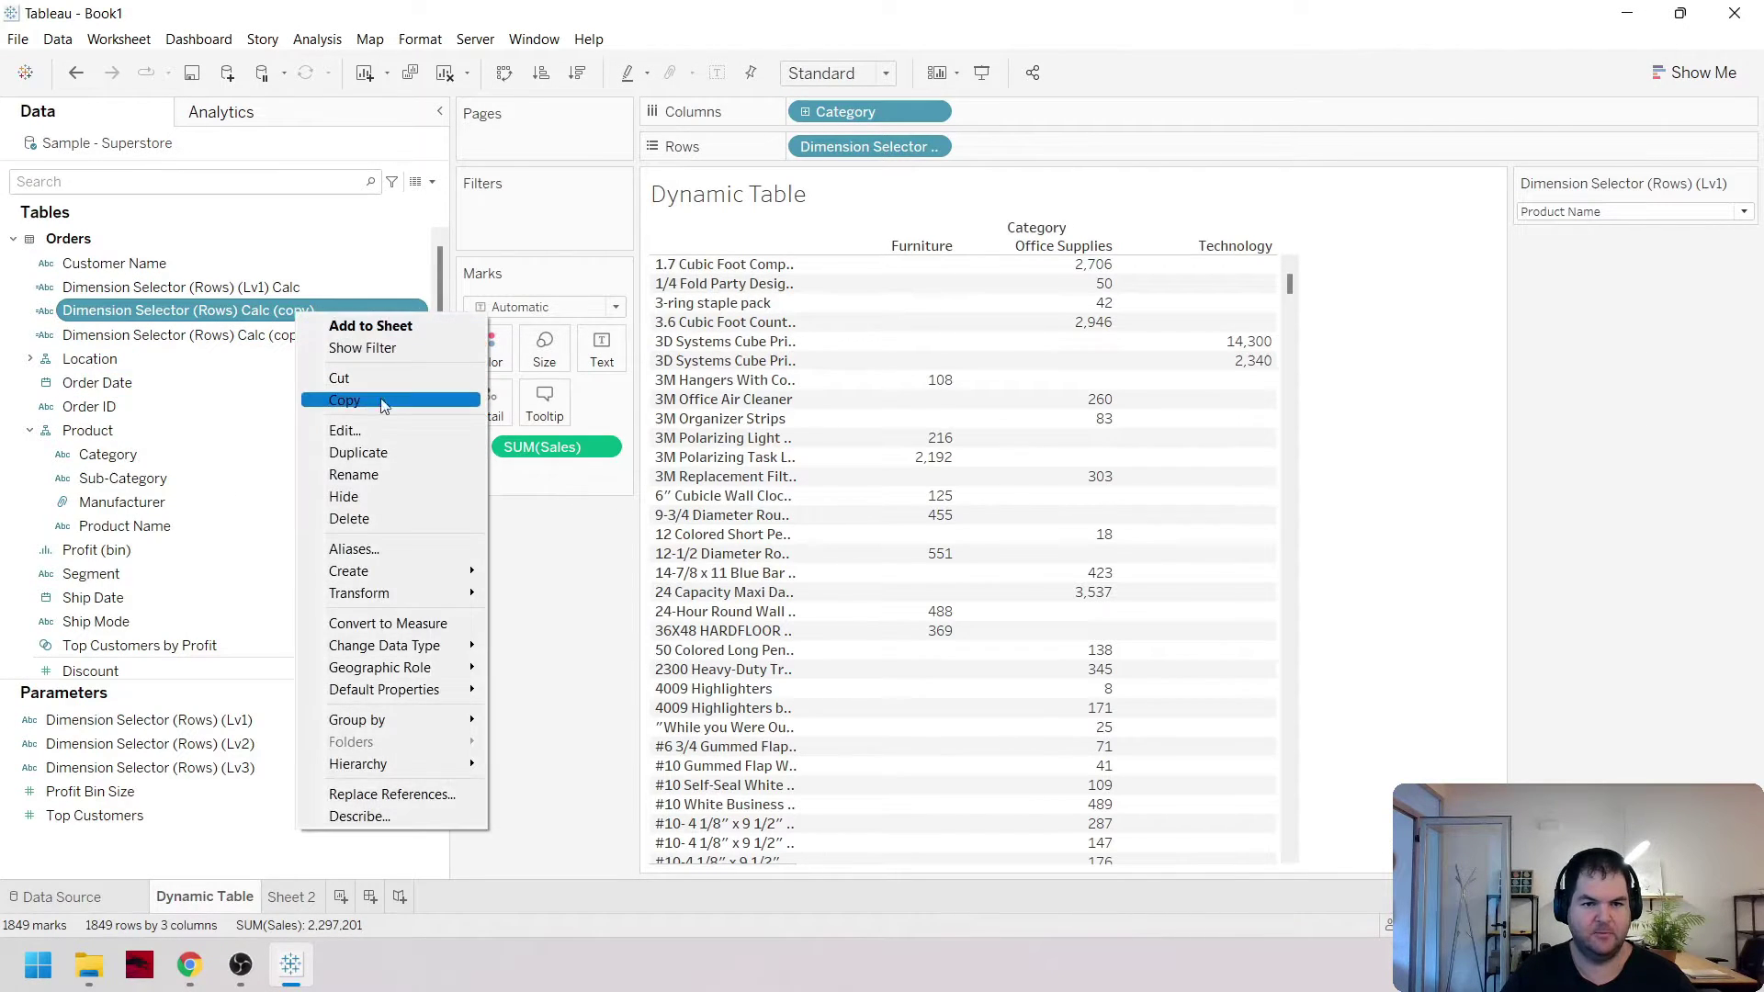
left_click(367, 437)
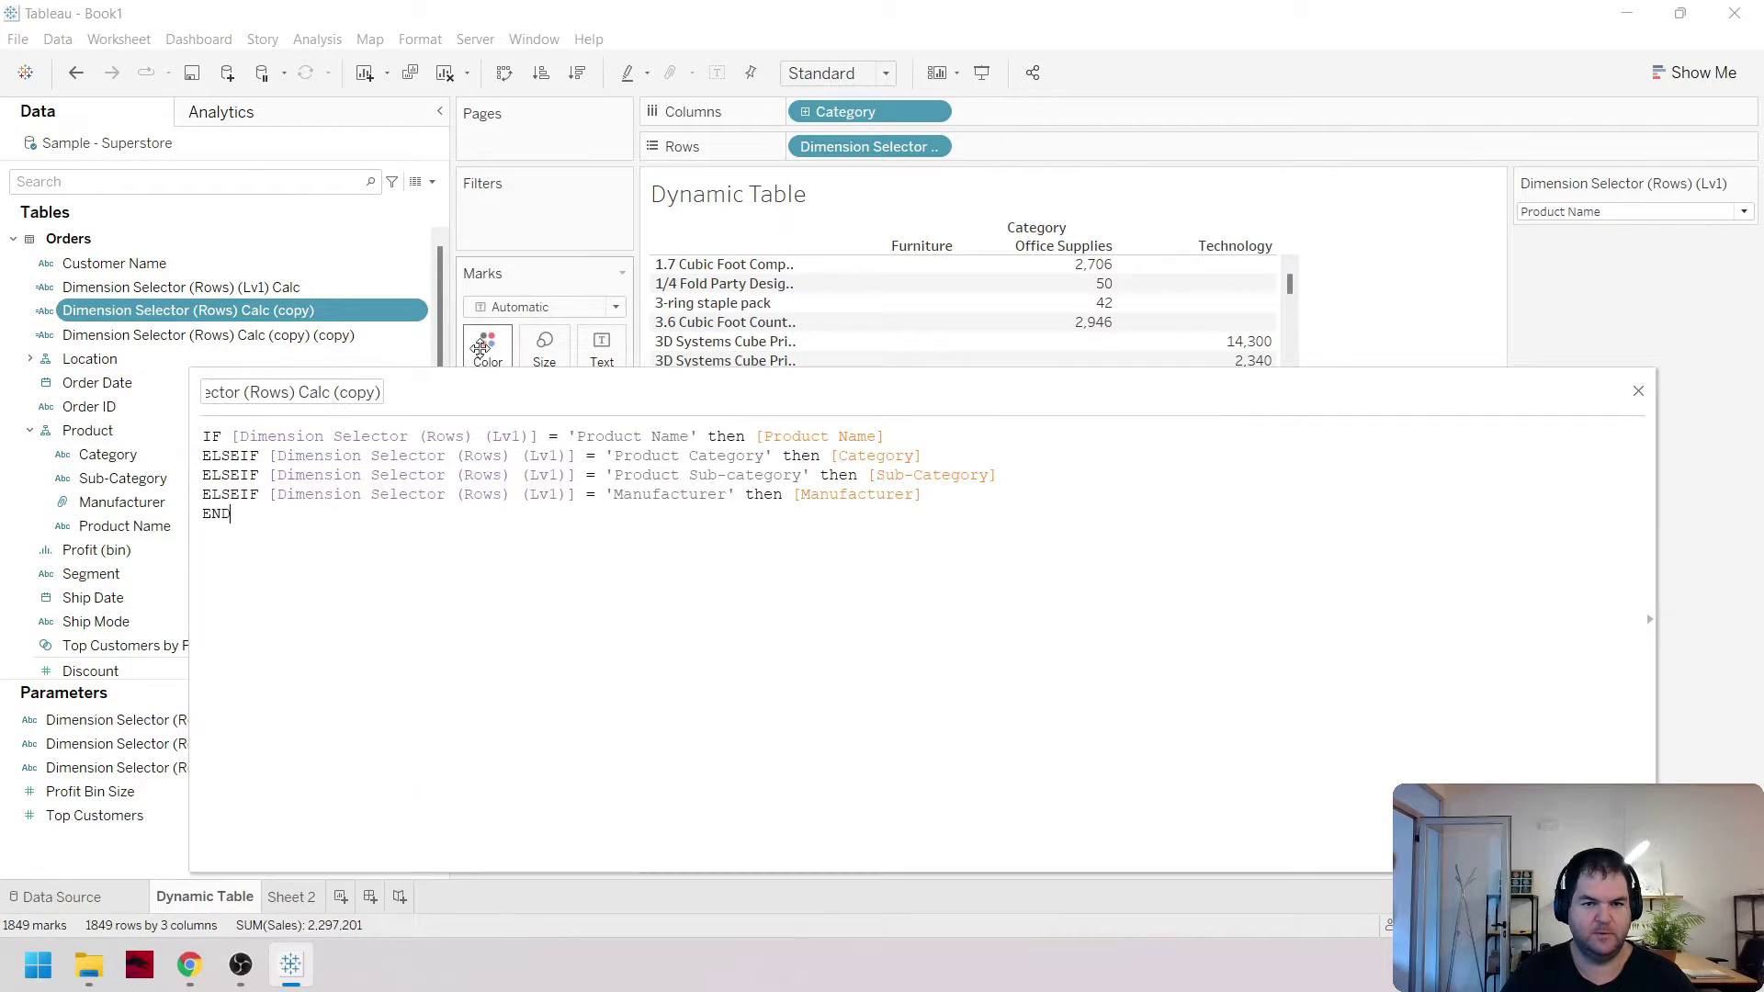
left_click(292, 392)
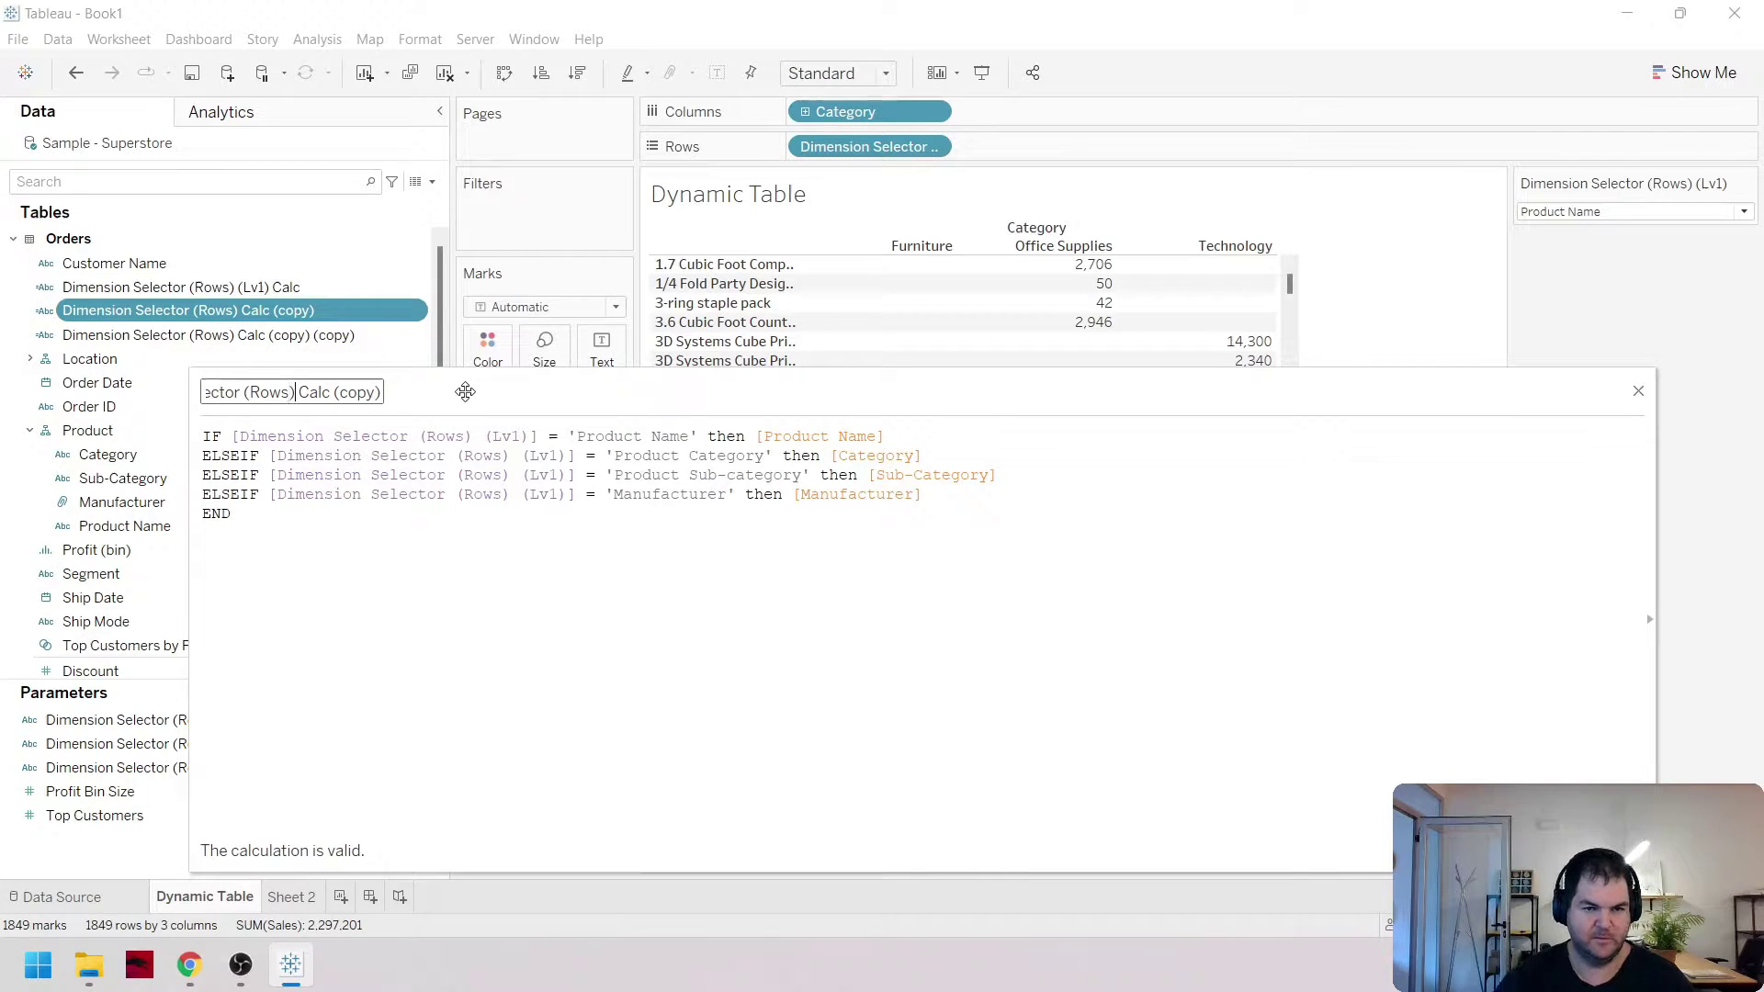
type("(Lv1)")
key("BackSpace")
type("2")
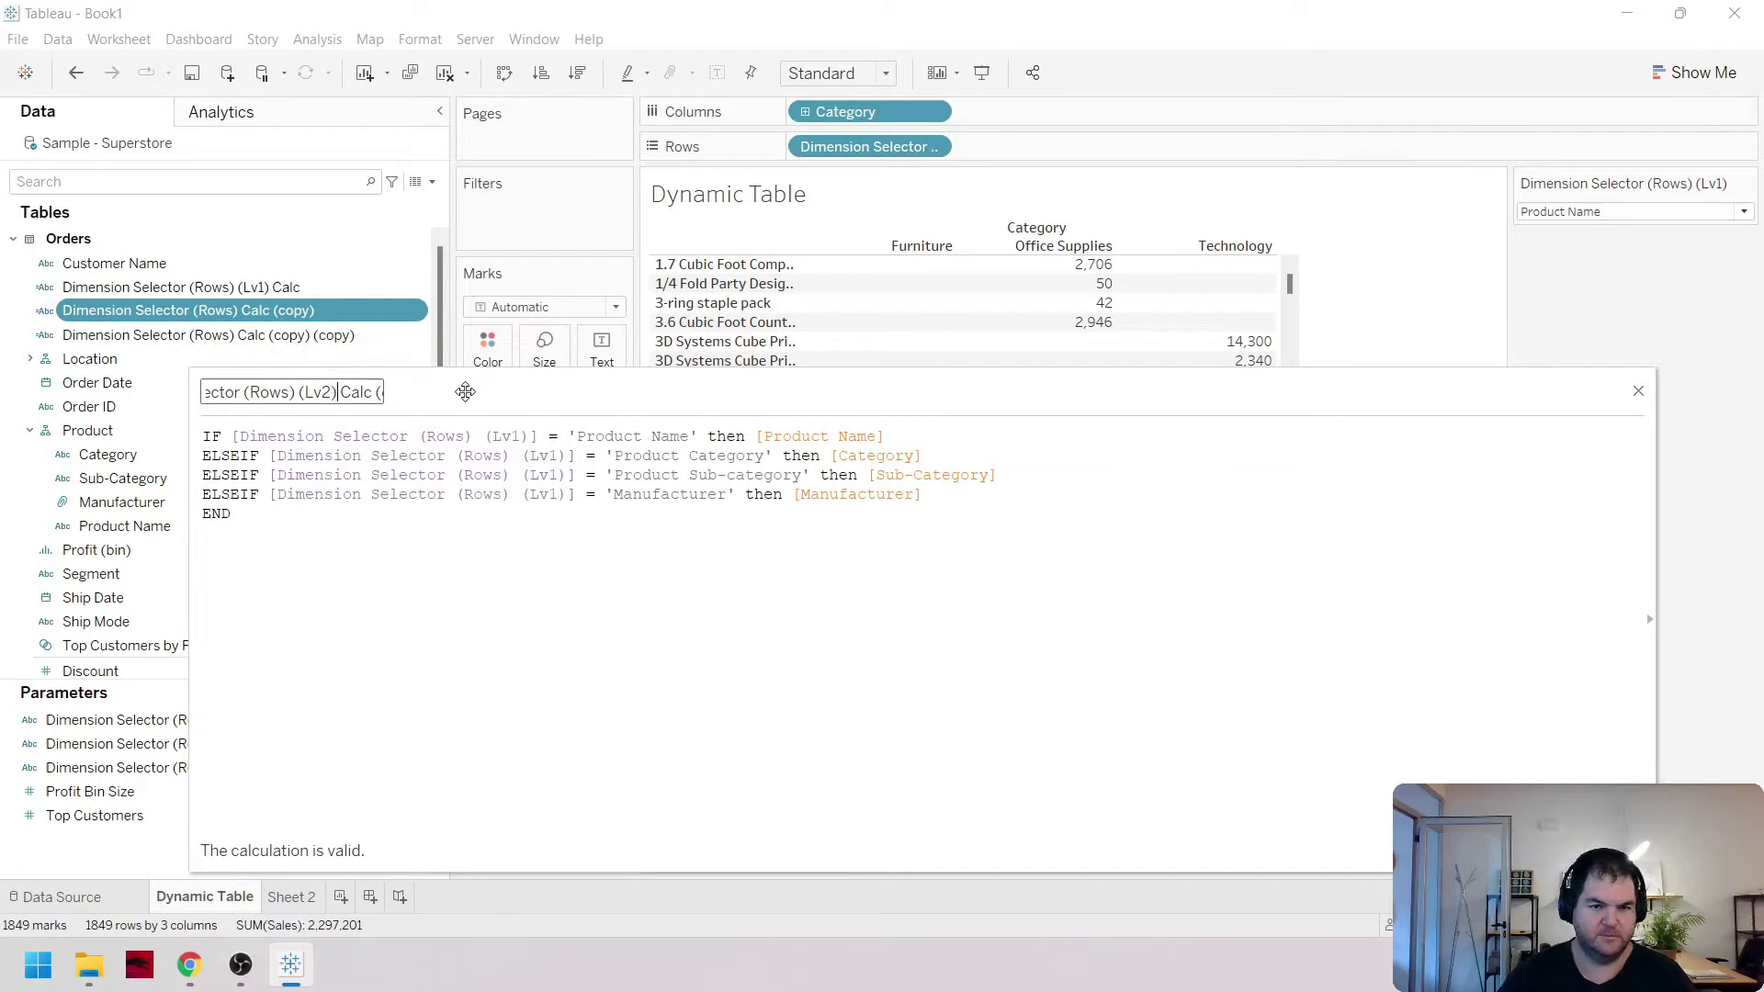
key("ctrl+Right")
key("ctrl+Right")
key("shift+End")
key("Delete")
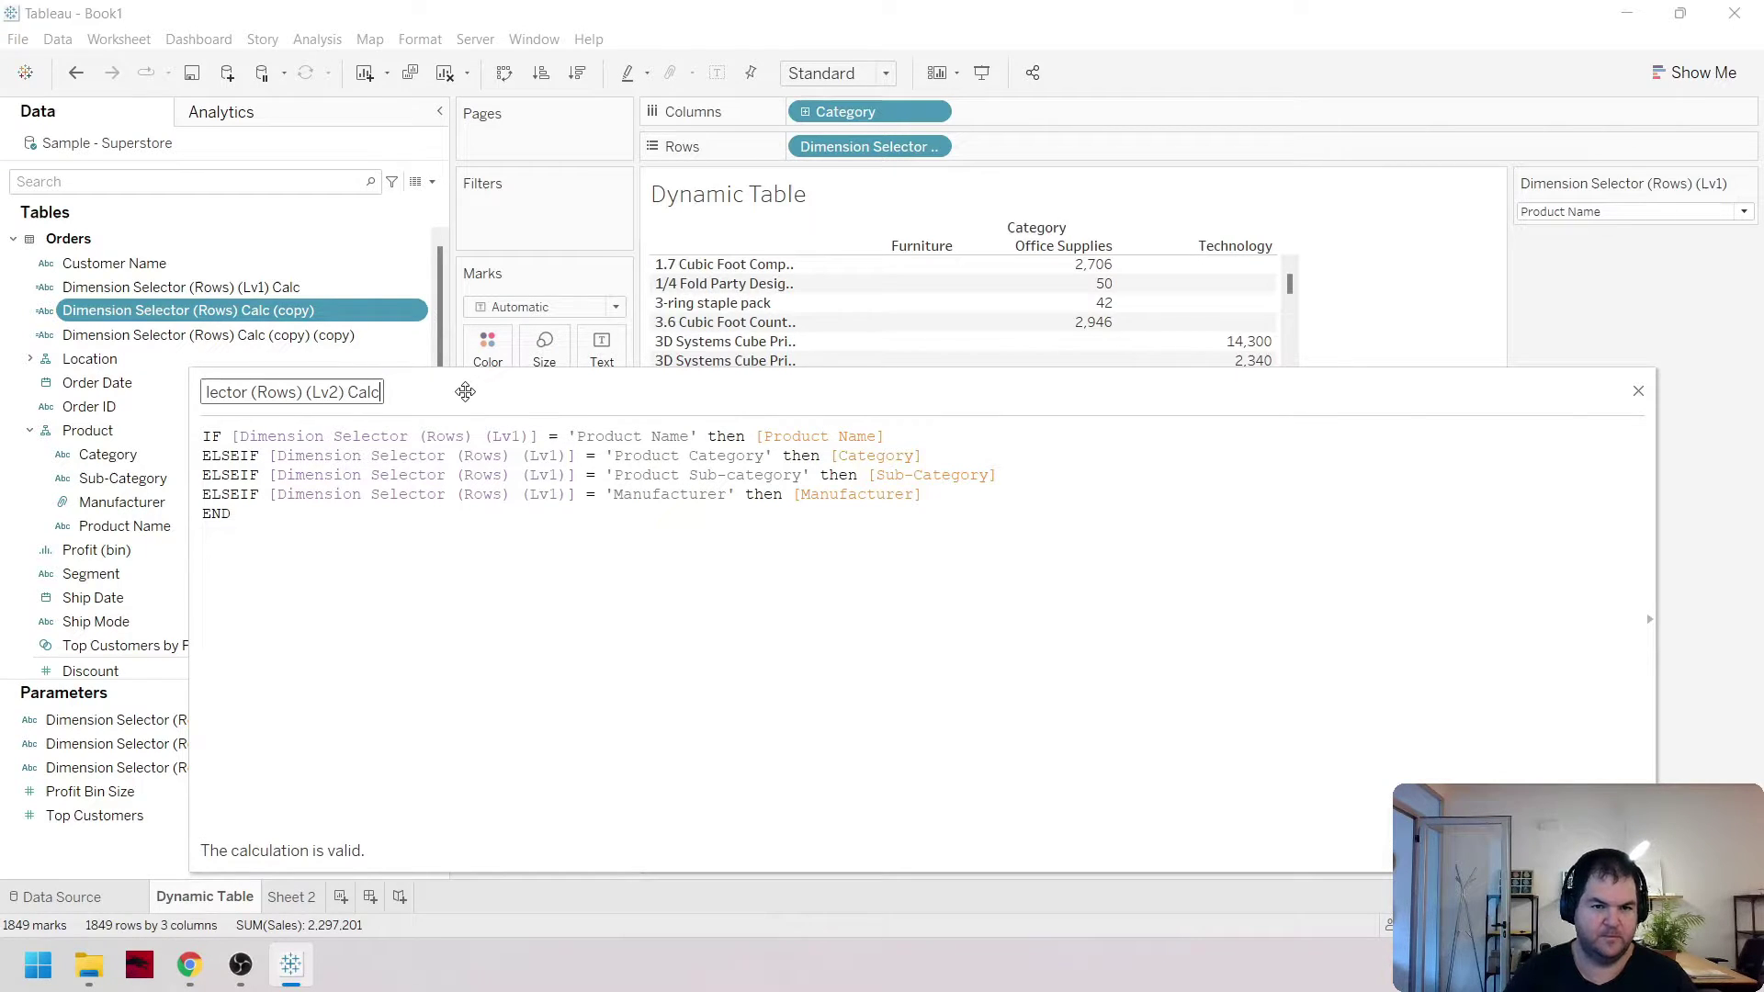
Make the IF condition of the Lv2 calculation reference the Dimension Selector (Rows) (Lv2) parameter
left_click(513, 436)
key("Delete")
type("2")
double_click(538, 459)
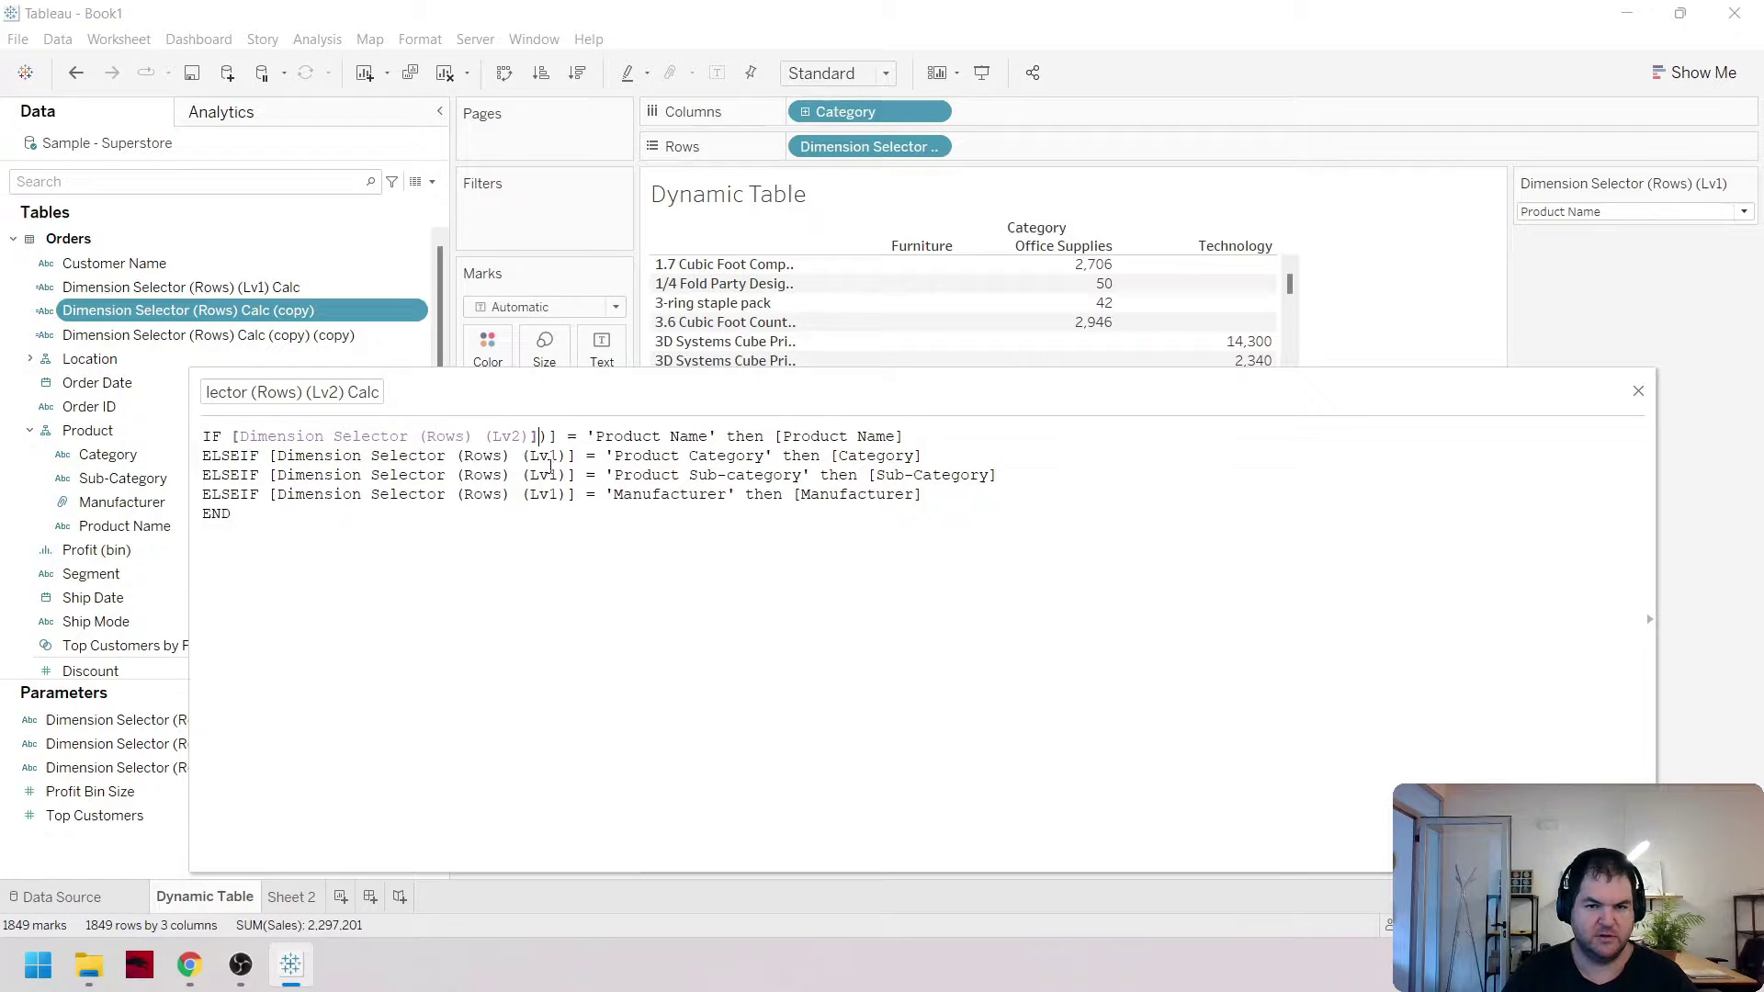
key("Delete")
key("Delete")
Copy the Lv2 parameter reference into all three ELSEIF conditions and save the Lv2 calculation
double_click(449, 436)
key("ctrl+c")
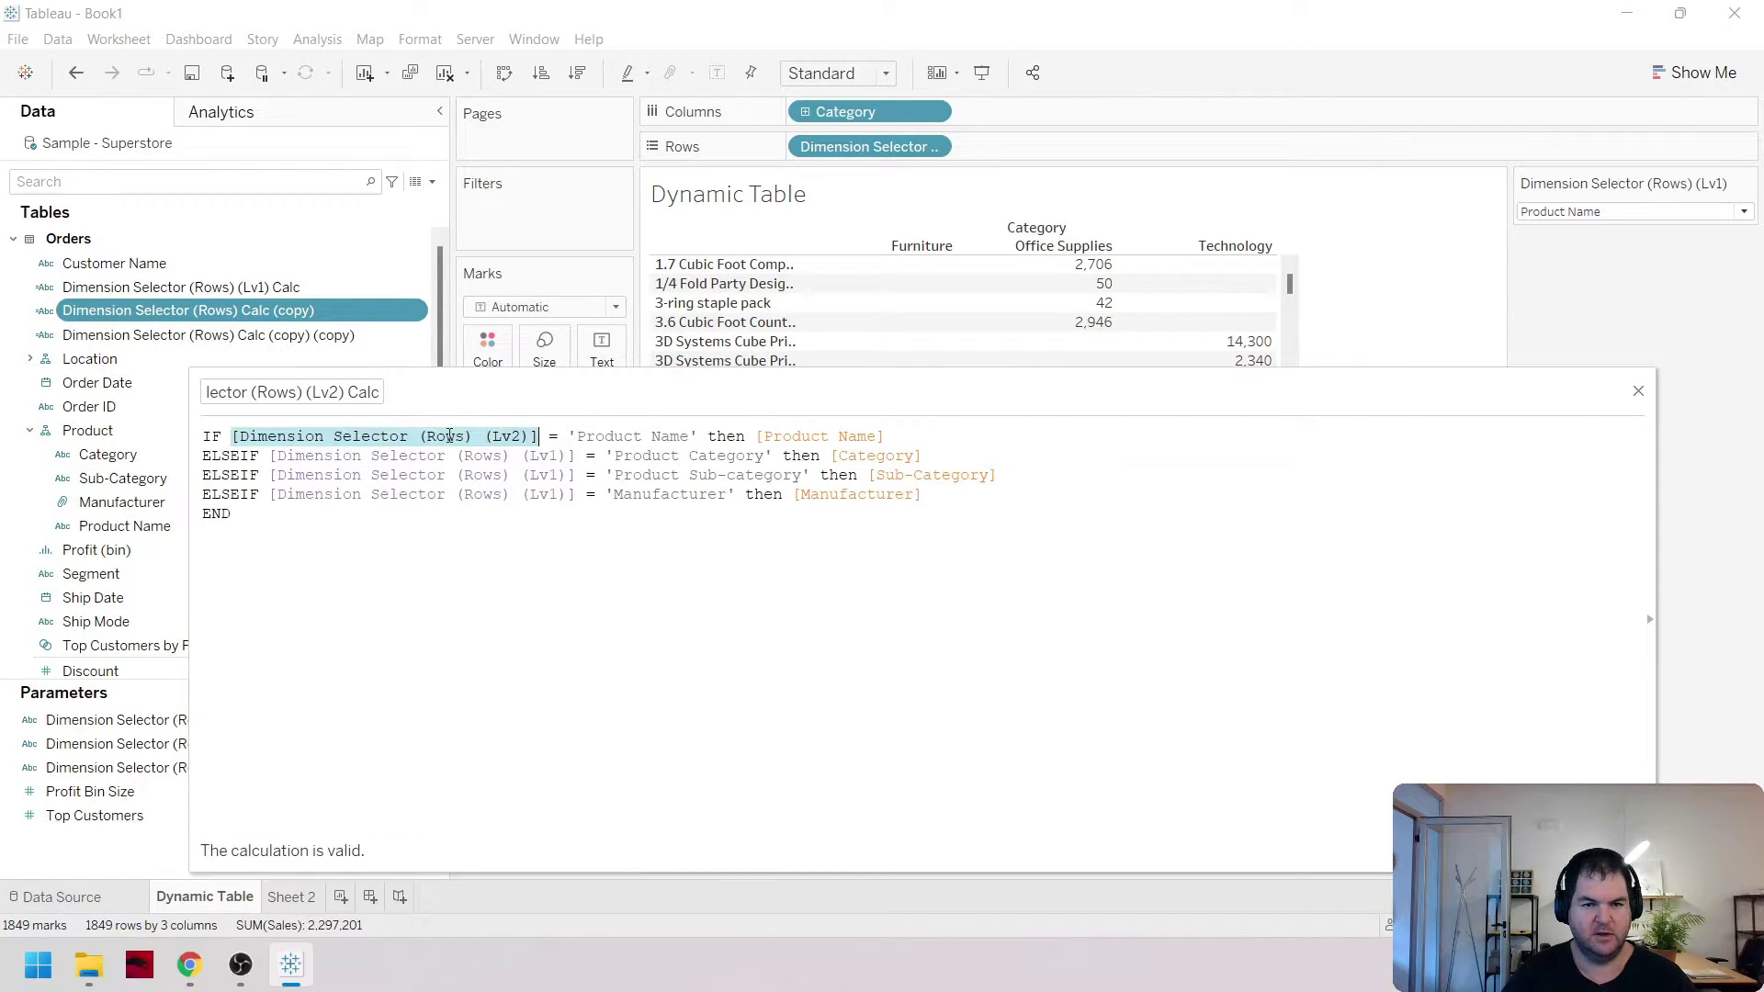
double_click(499, 457)
key("ctrl+v")
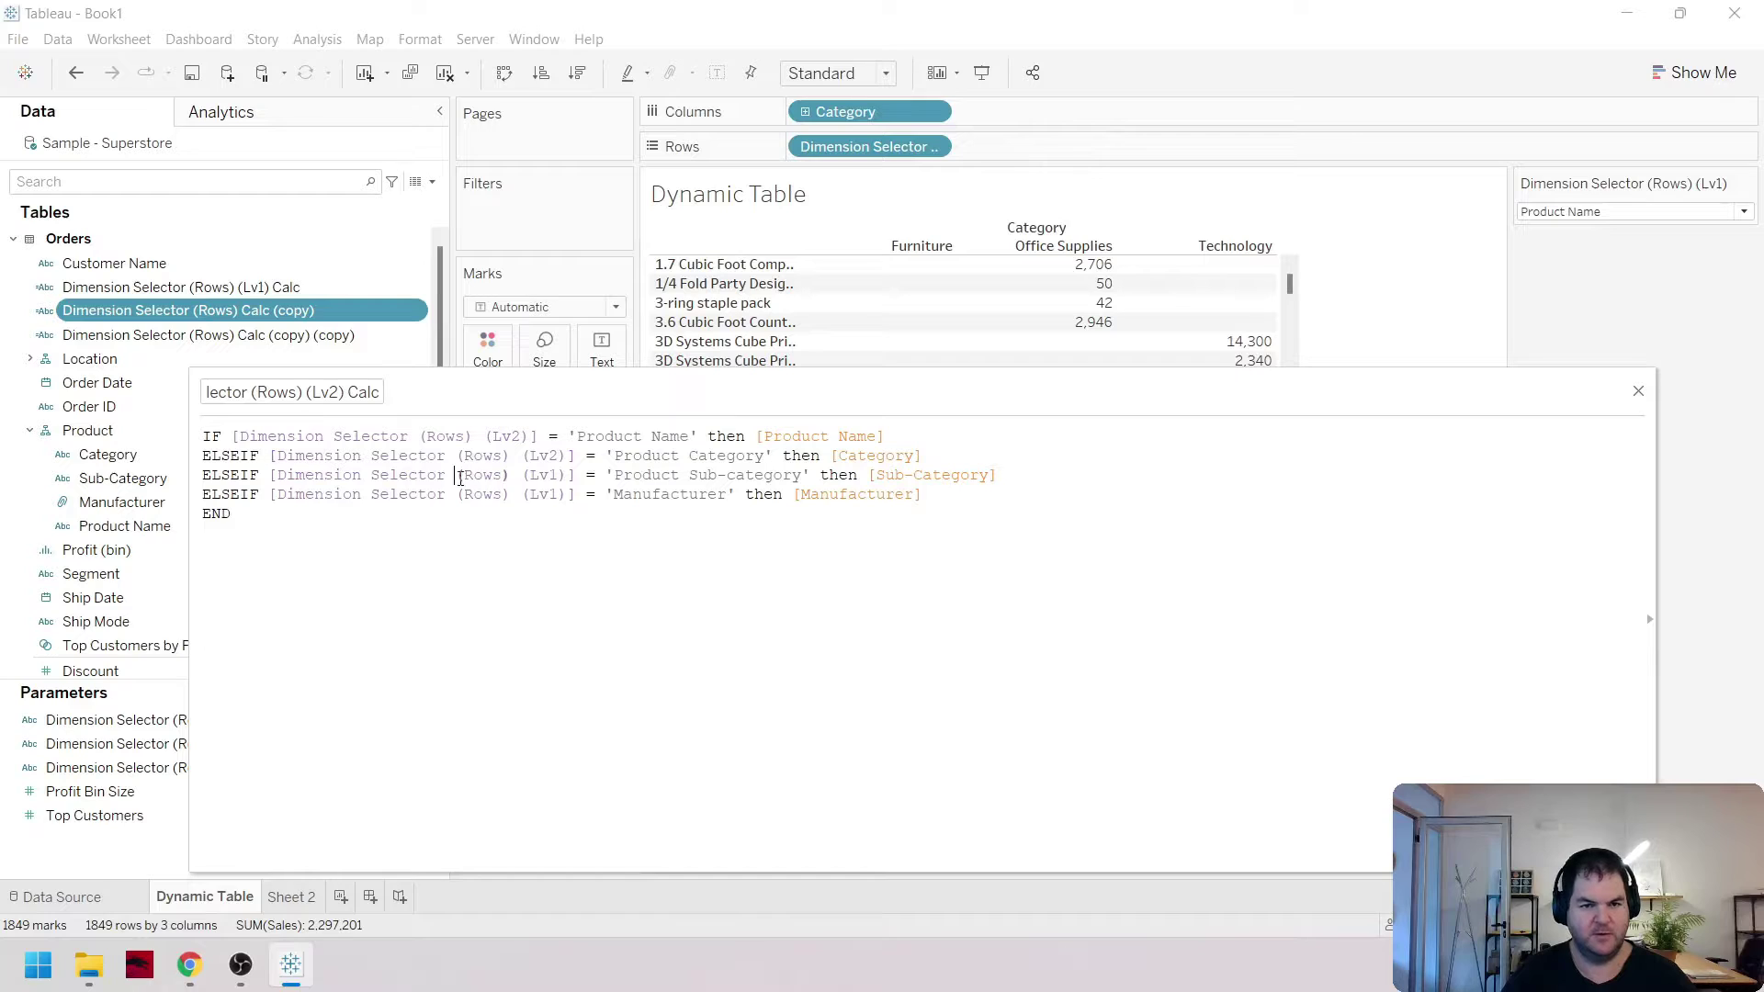
double_click(460, 476)
key("ctrl+v")
double_click(493, 496)
key("ctrl+v")
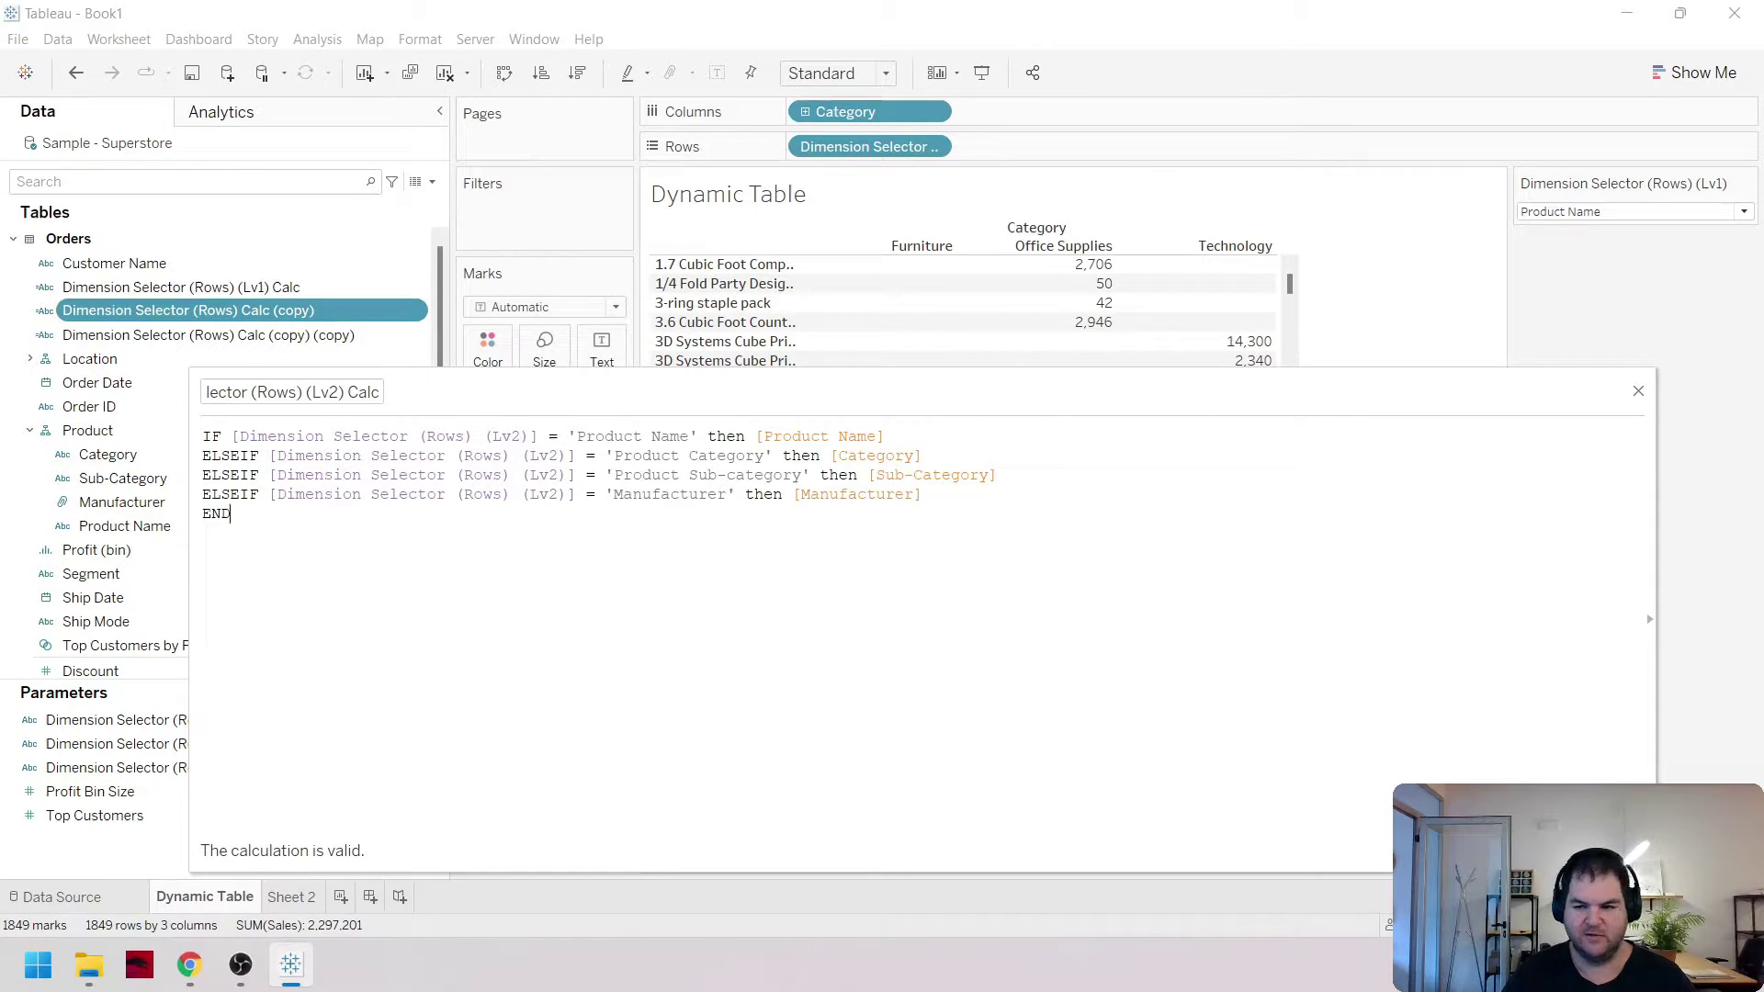
left_click(1607, 851)
Open the remaining calculated field copy for editing and name it Dimension Selector (Rows) Lv3 Calc
right_click(277, 332)
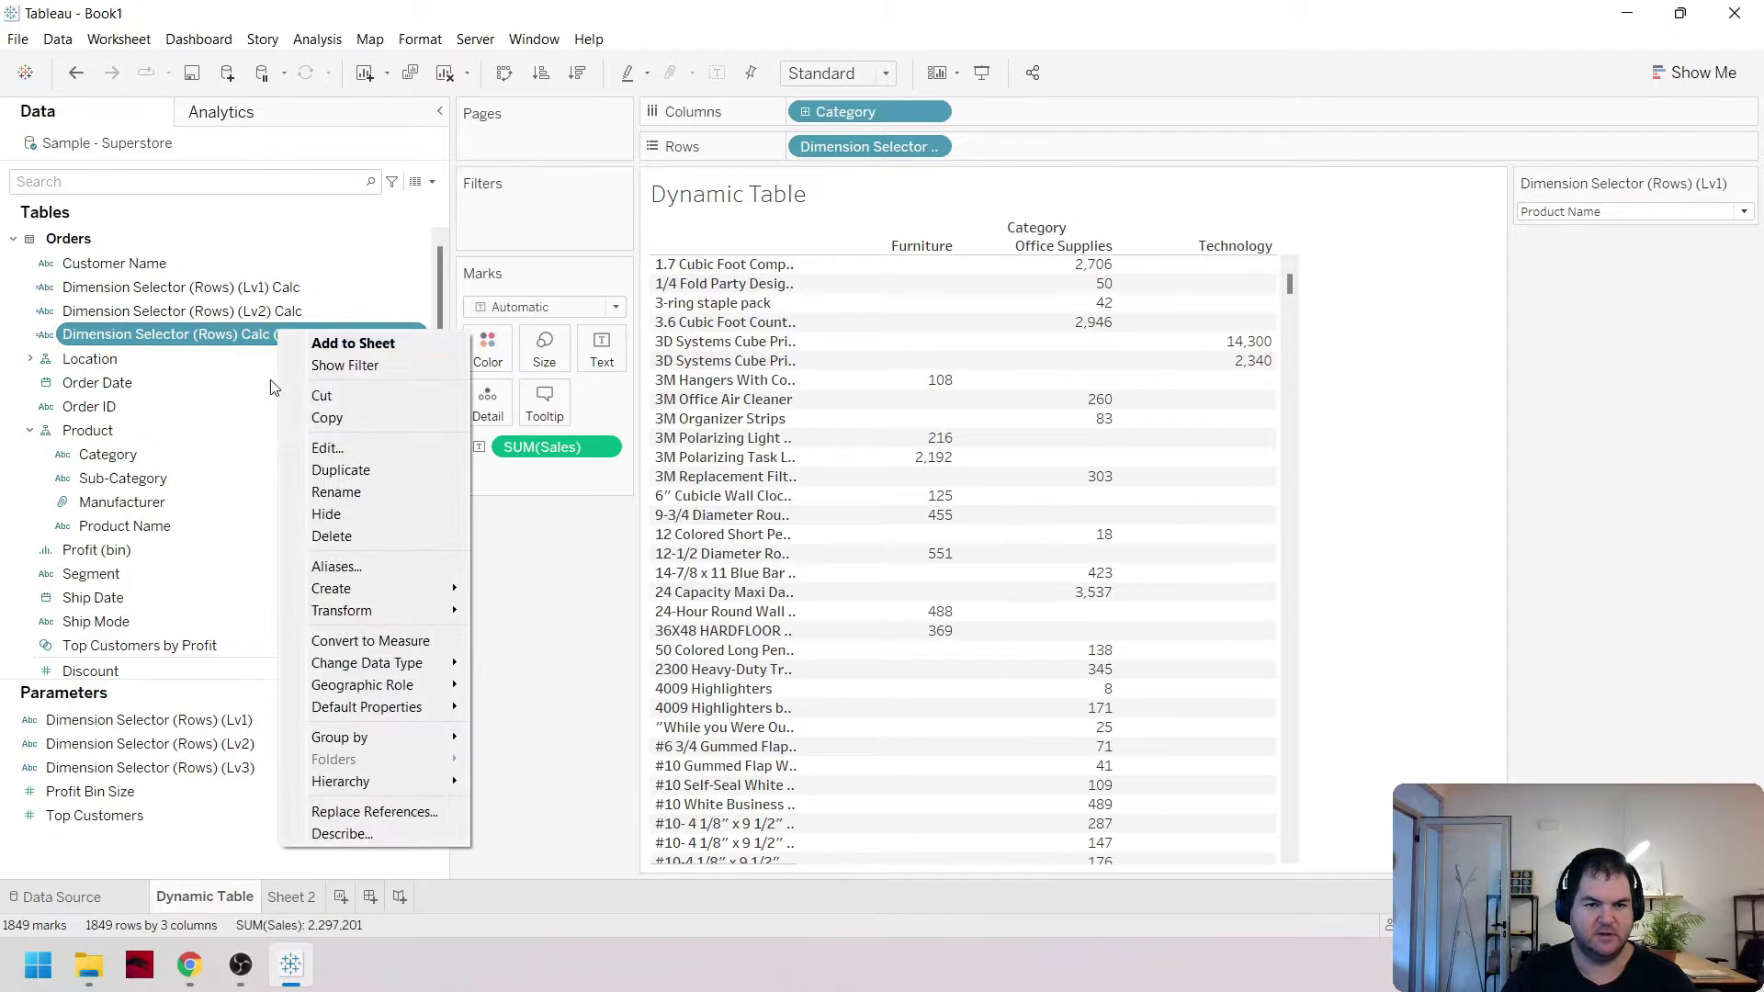
left_click(317, 469)
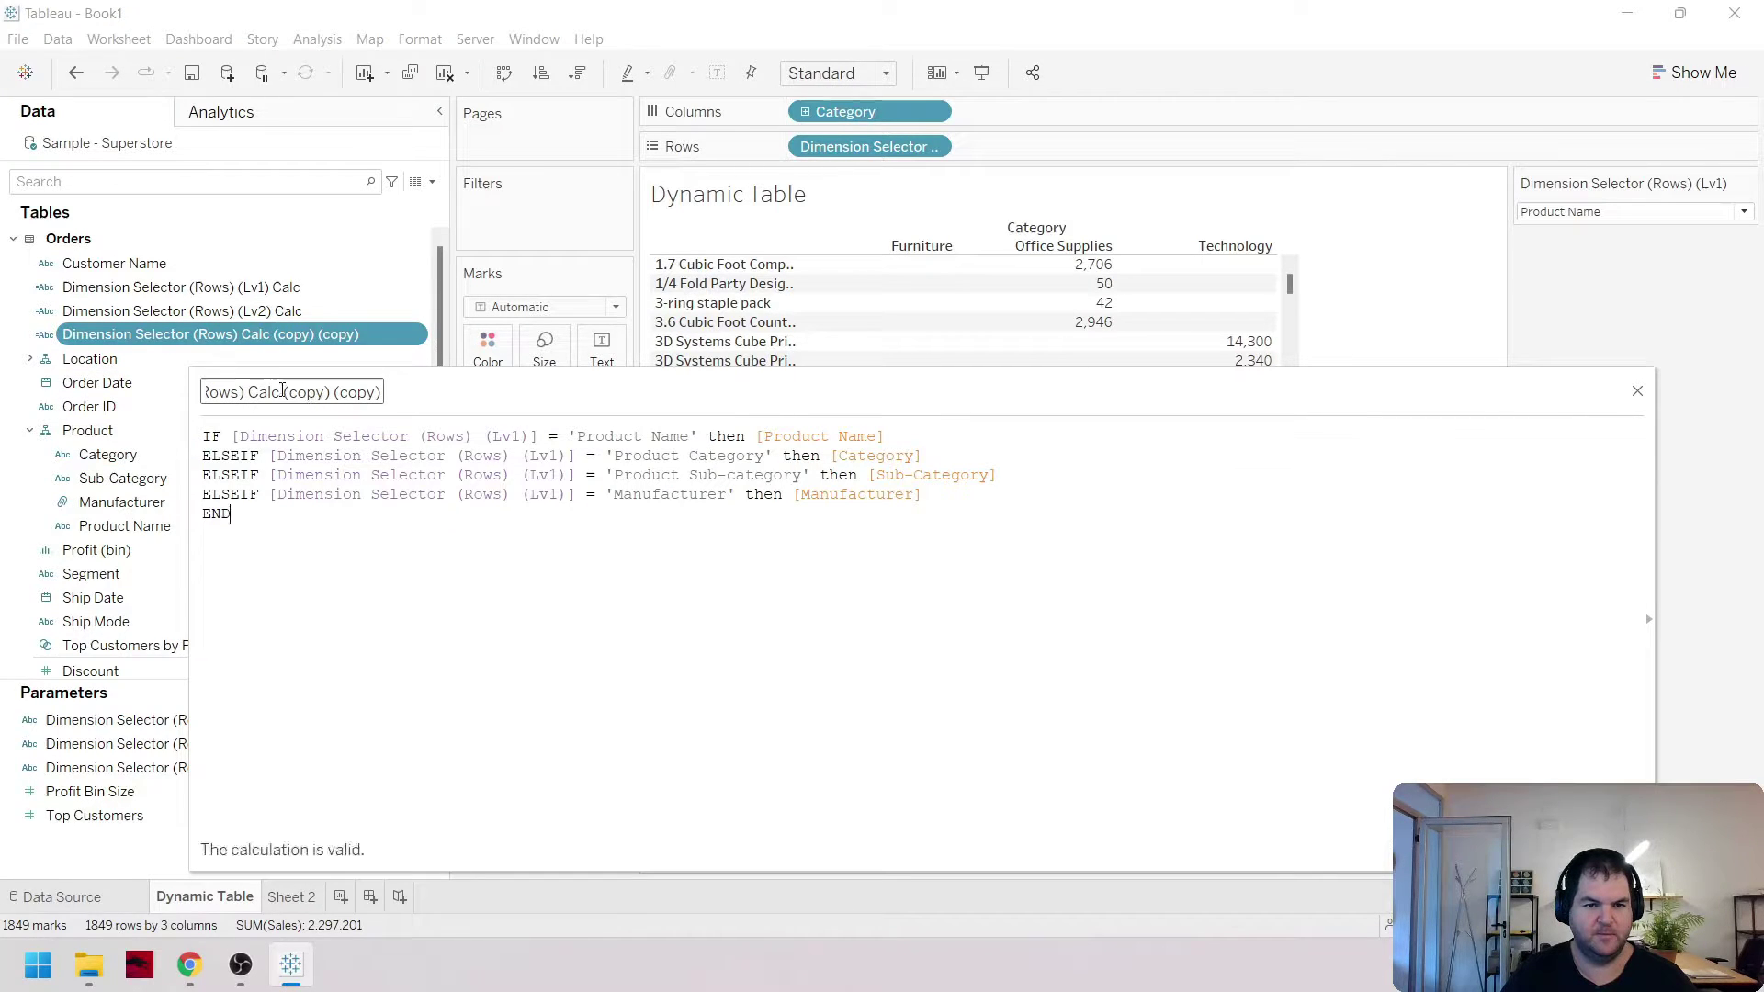
left_click(247, 391)
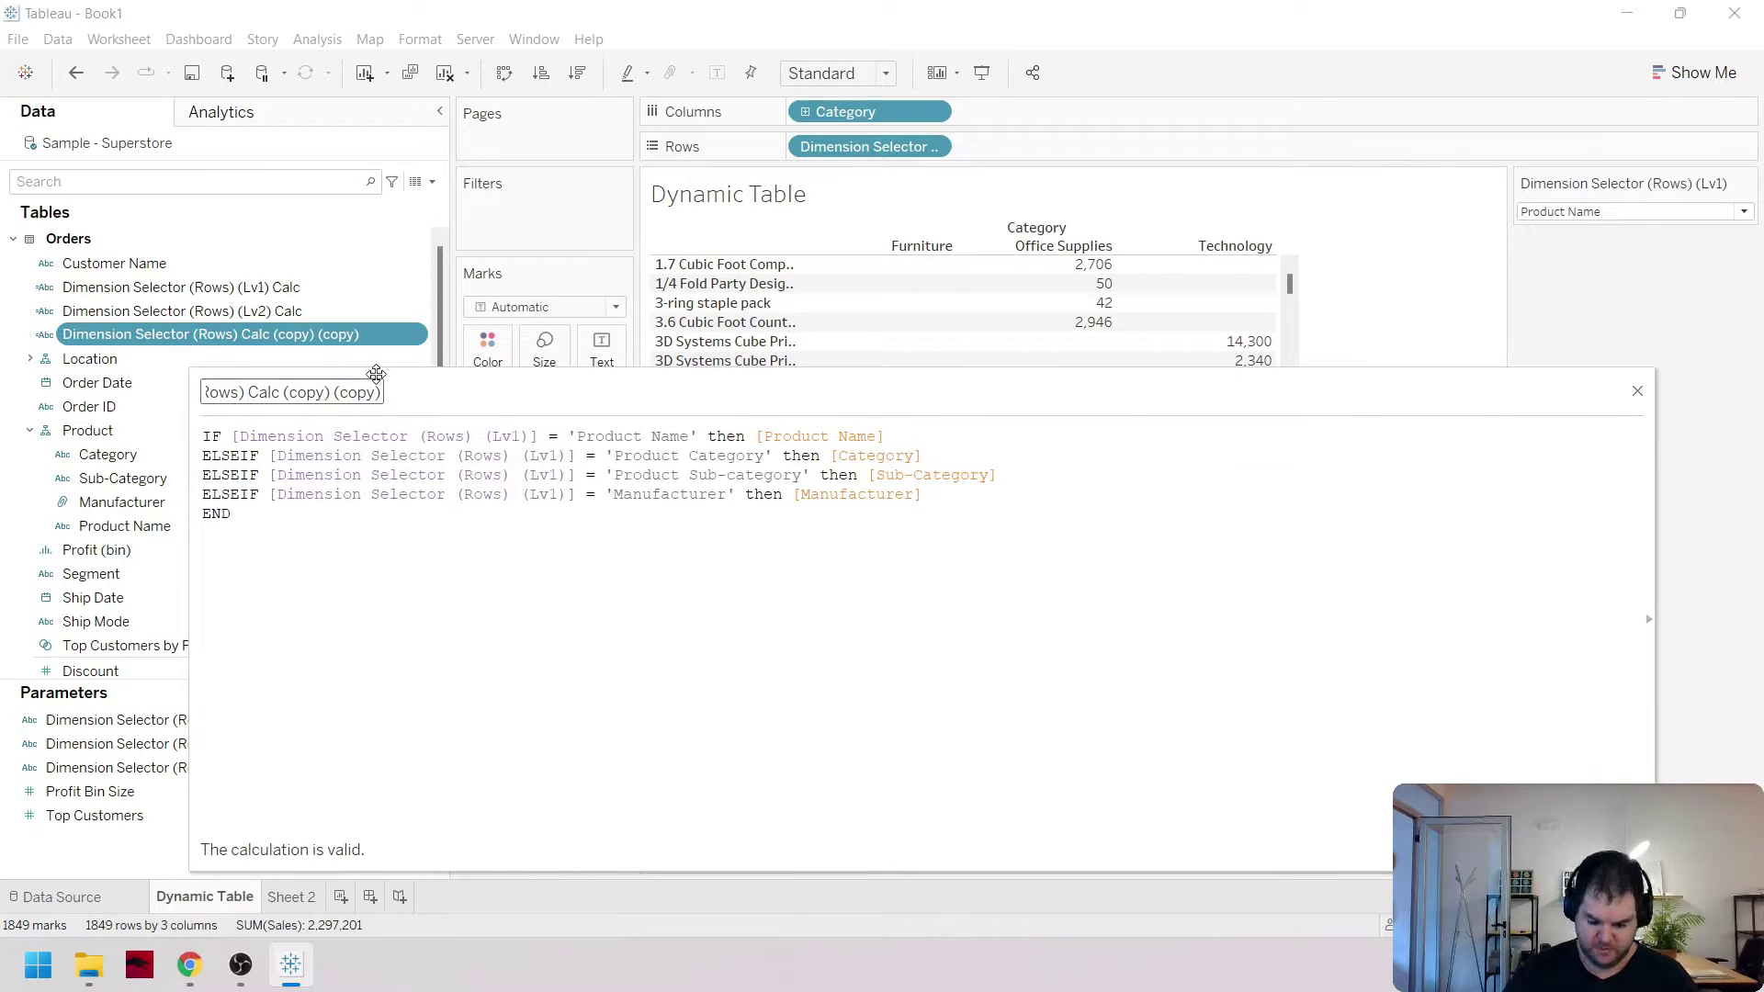
type("Lv3")
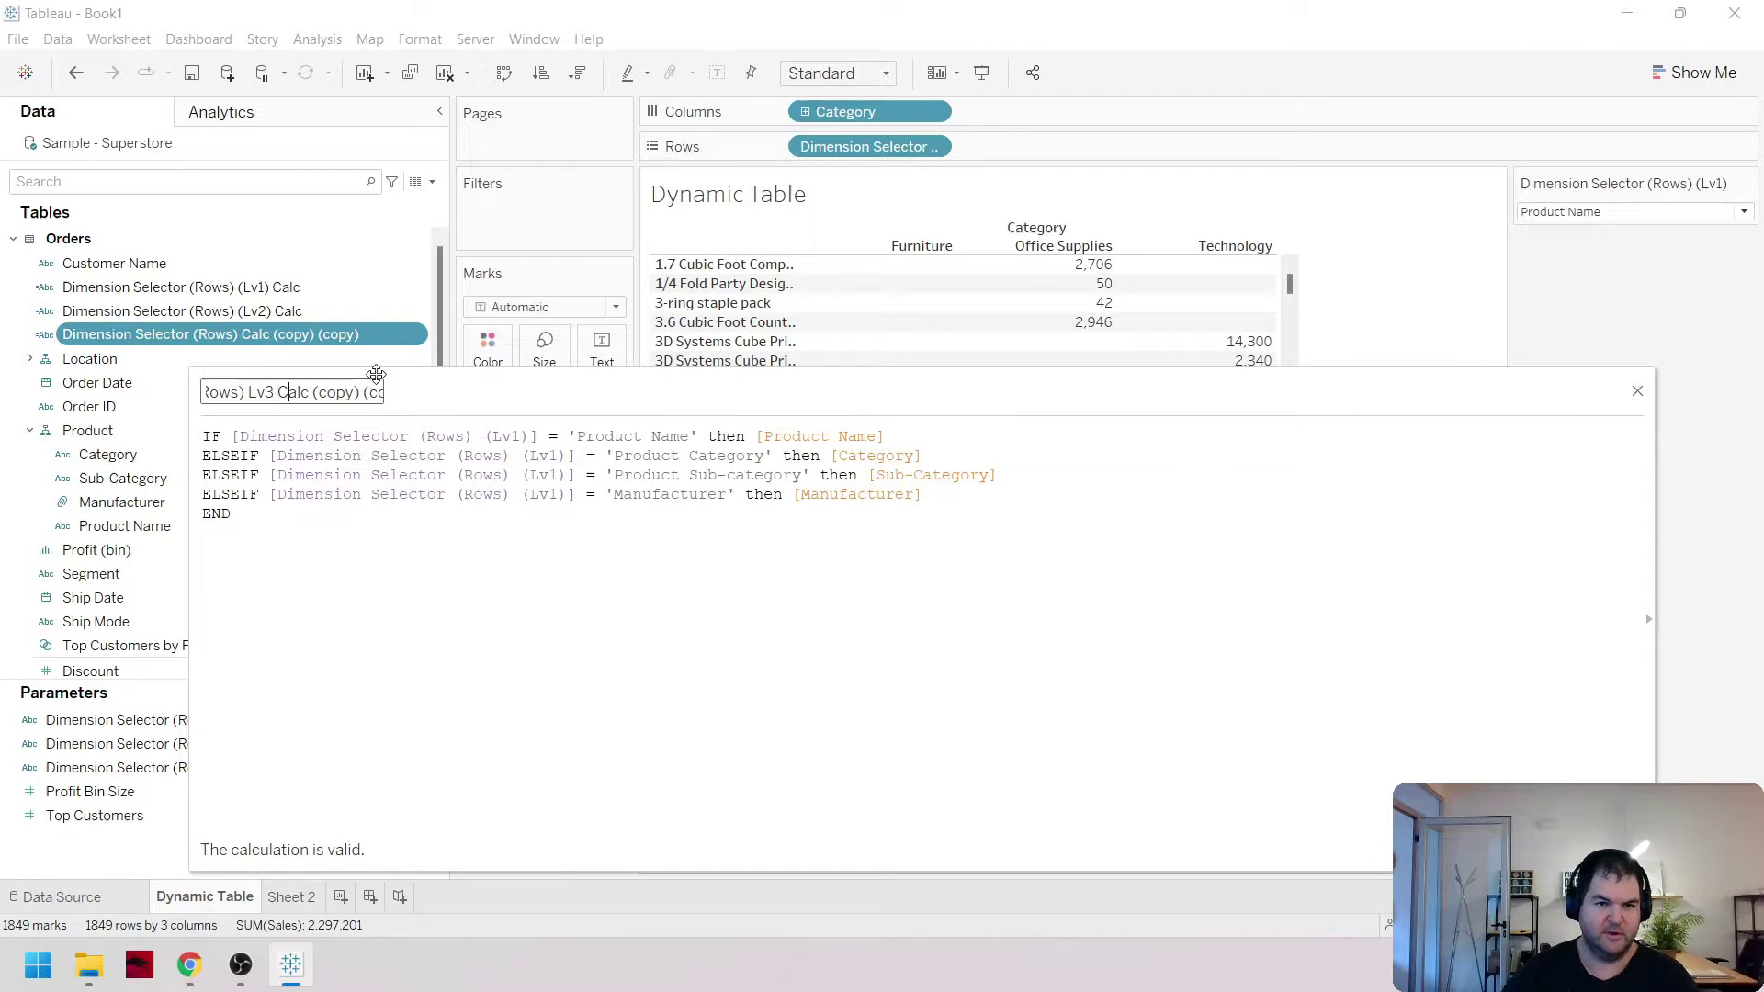
key("ctrl+shift+Right")
key("ctrl+shift+Right")
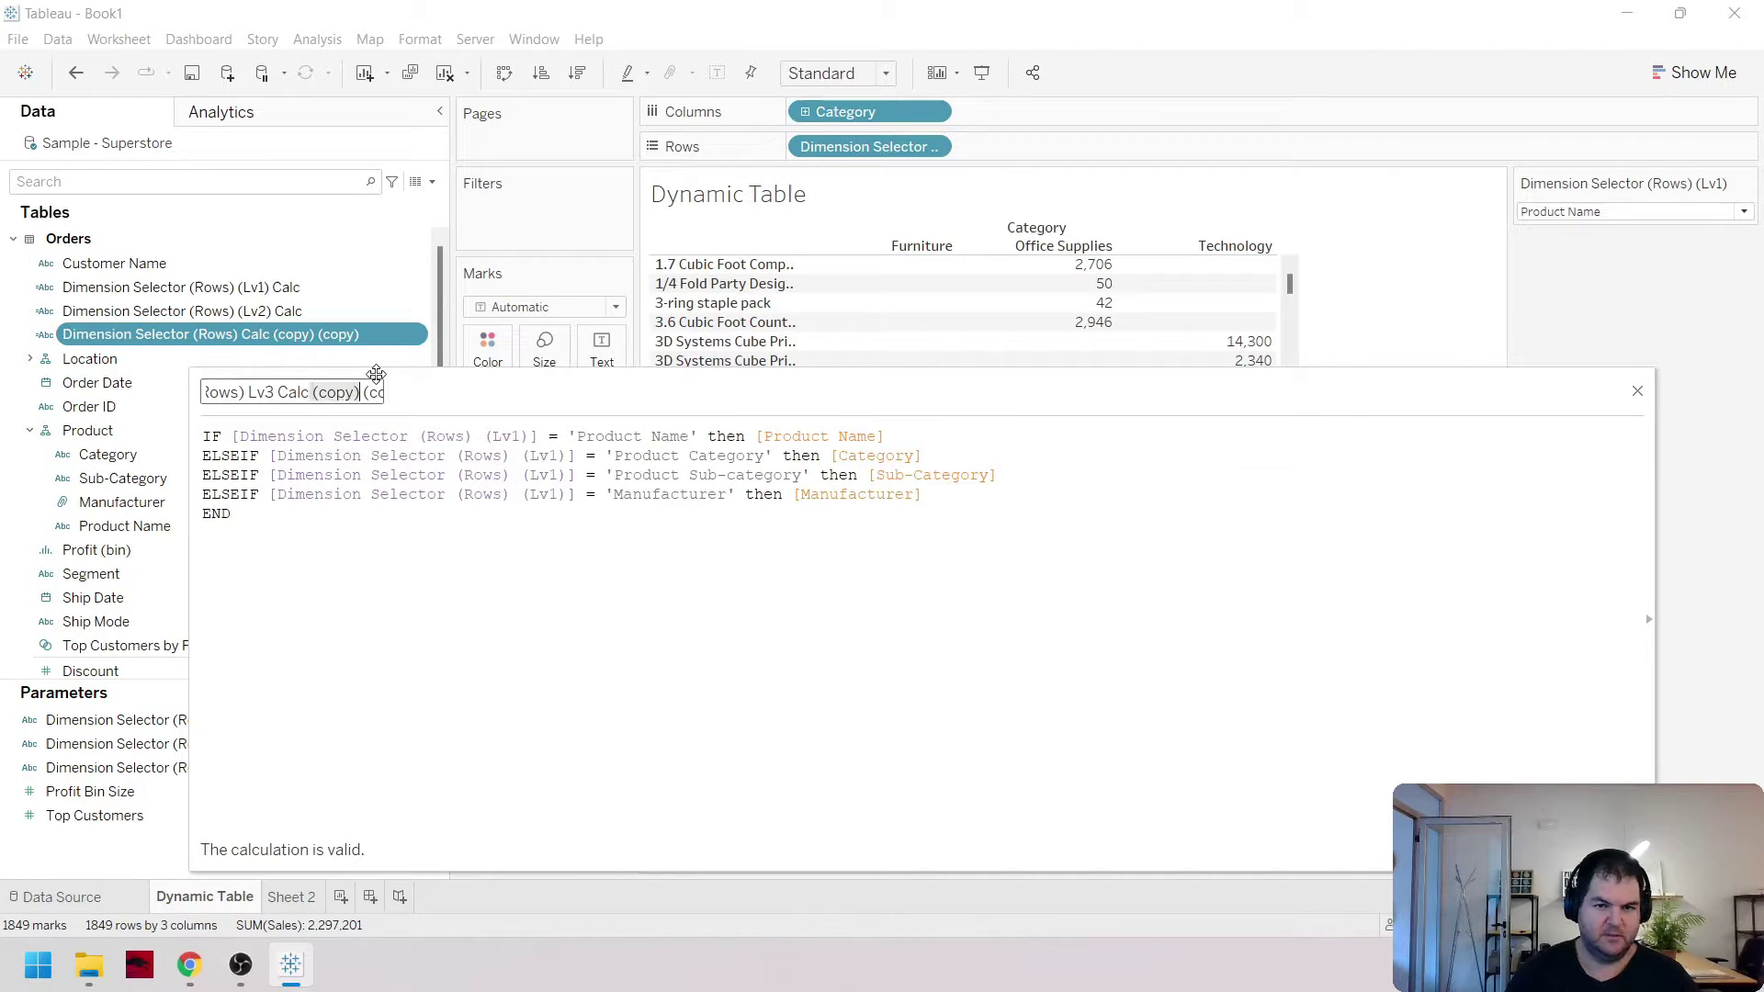
key("Delete")
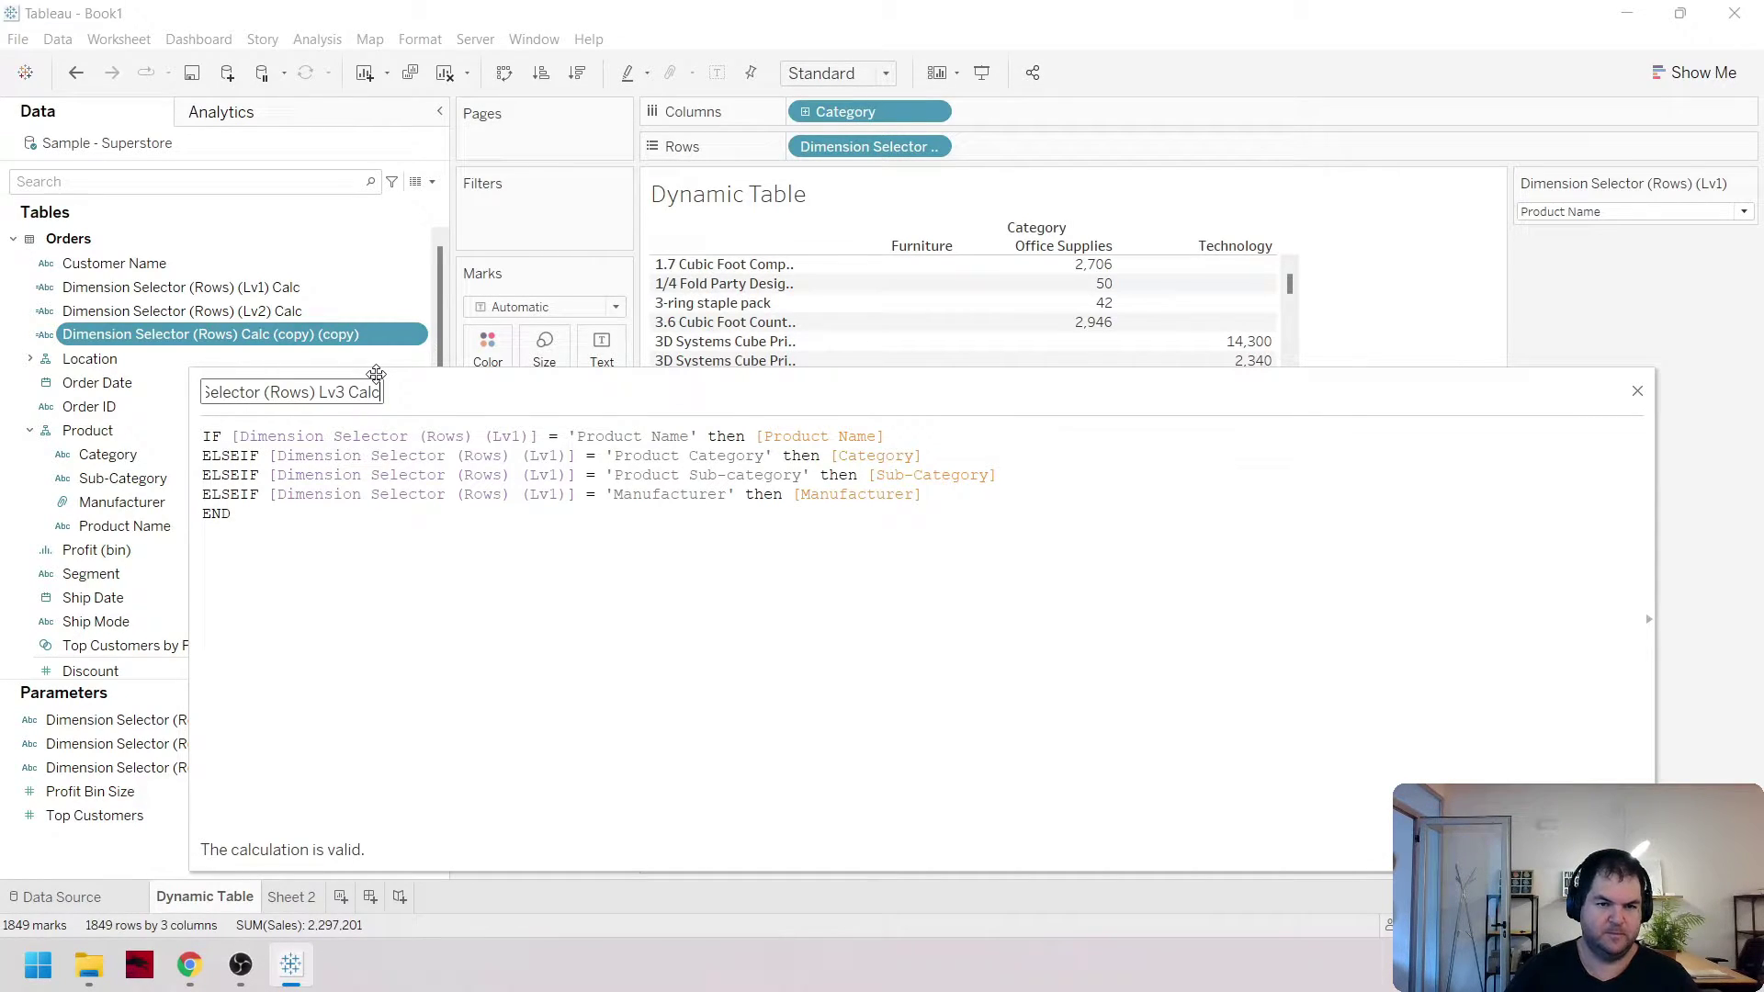
Make the IF condition of the Lv3 calculation reference the Dimension Selector (Rows) (Lv3) parameter
left_click(520, 437)
key("BackSpace")
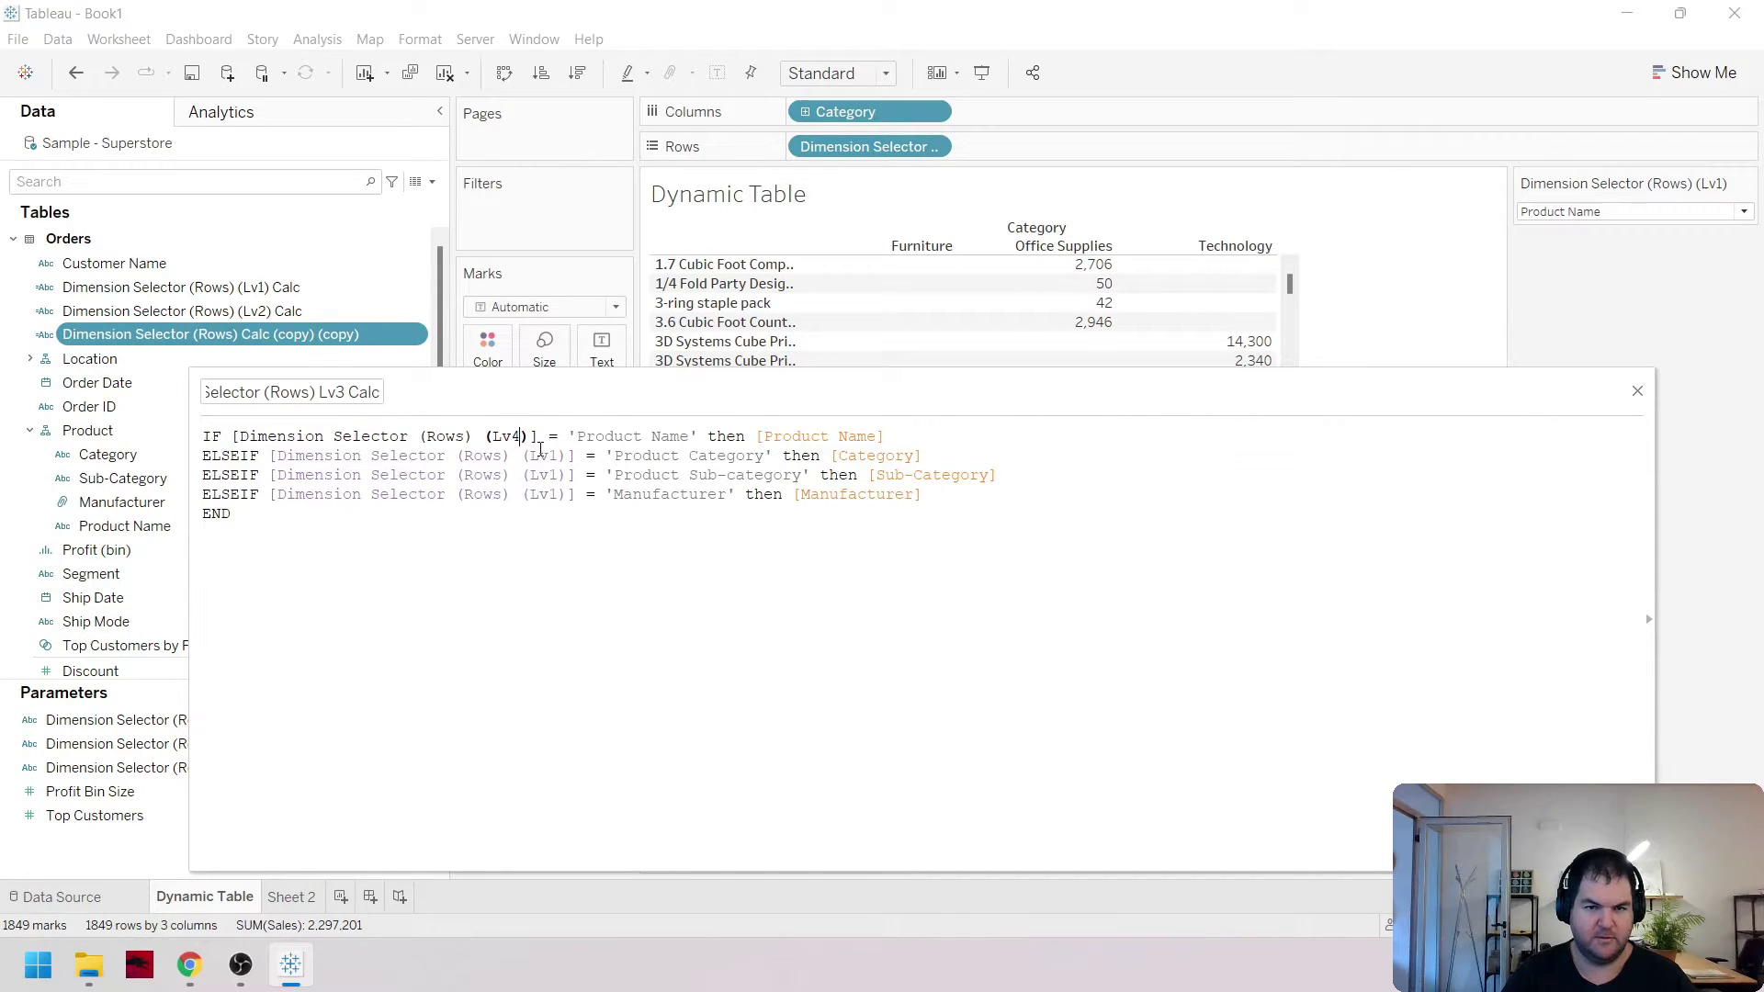
type("4")
key("BackSpace")
type("3")
key("Escape")
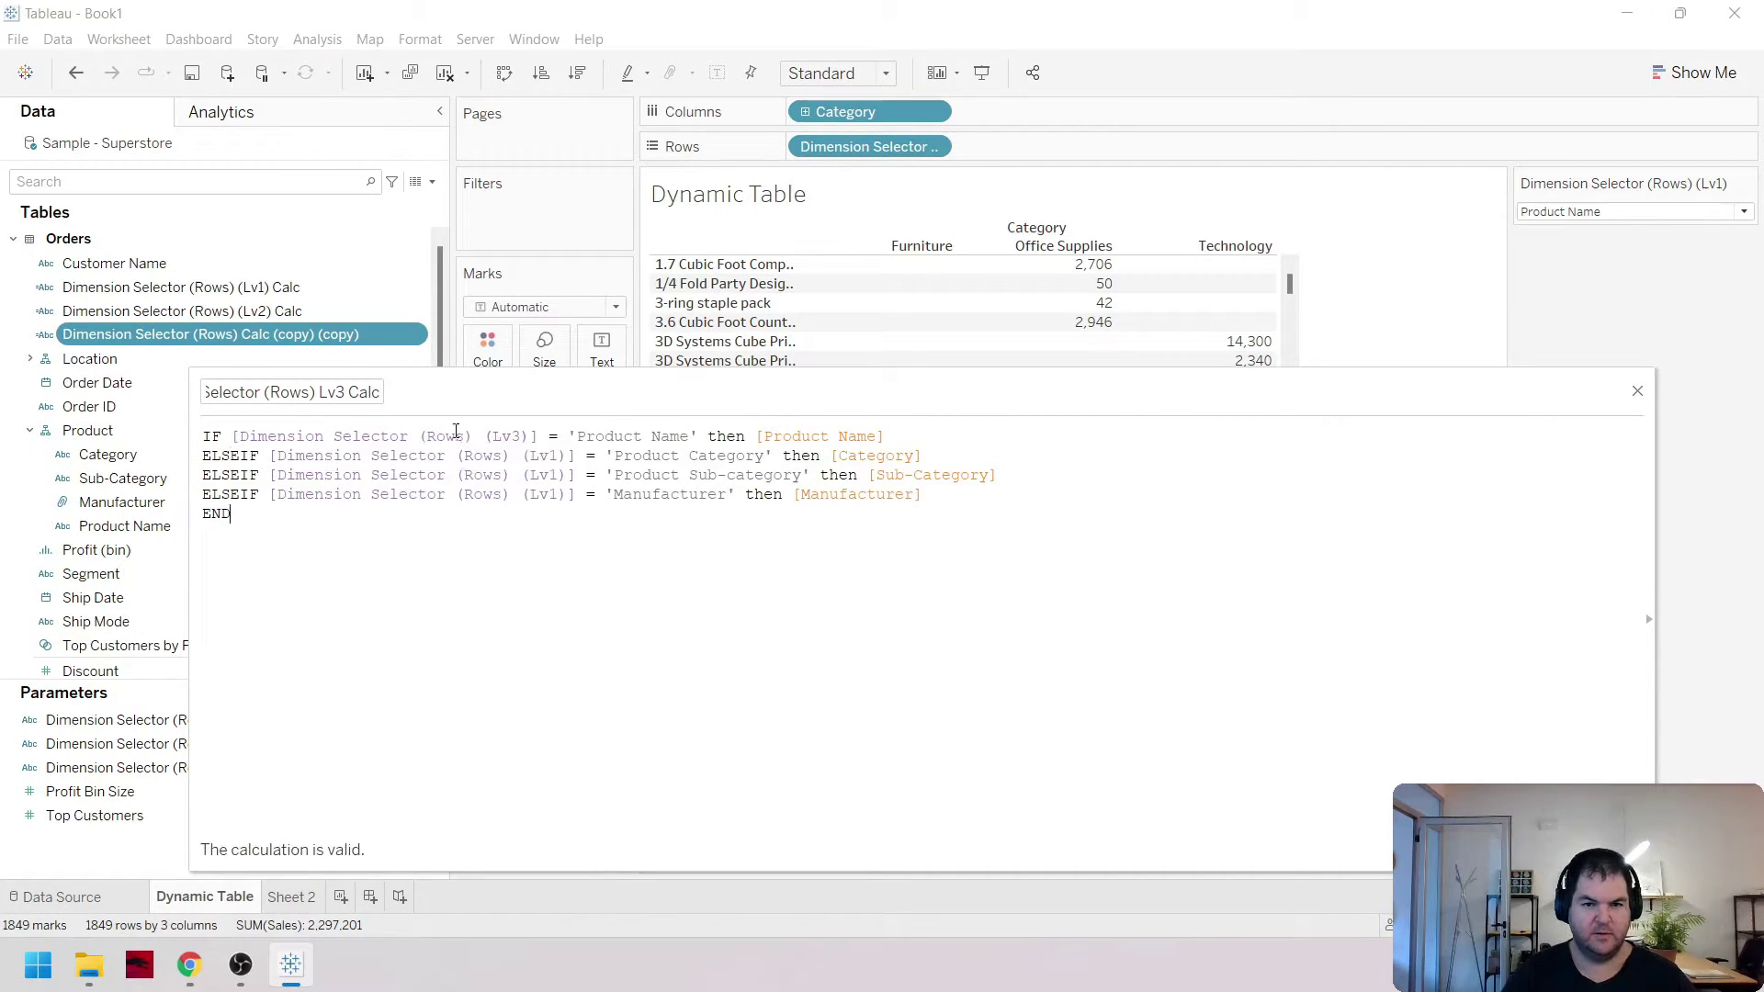
Copy the Lv3 parameter reference into all three ELSEIF conditions and save the Lv3 calculation
double_click(446, 436)
key("ctrl+c")
double_click(478, 457)
key("ctrl+v")
double_click(494, 475)
key("ctrl+v")
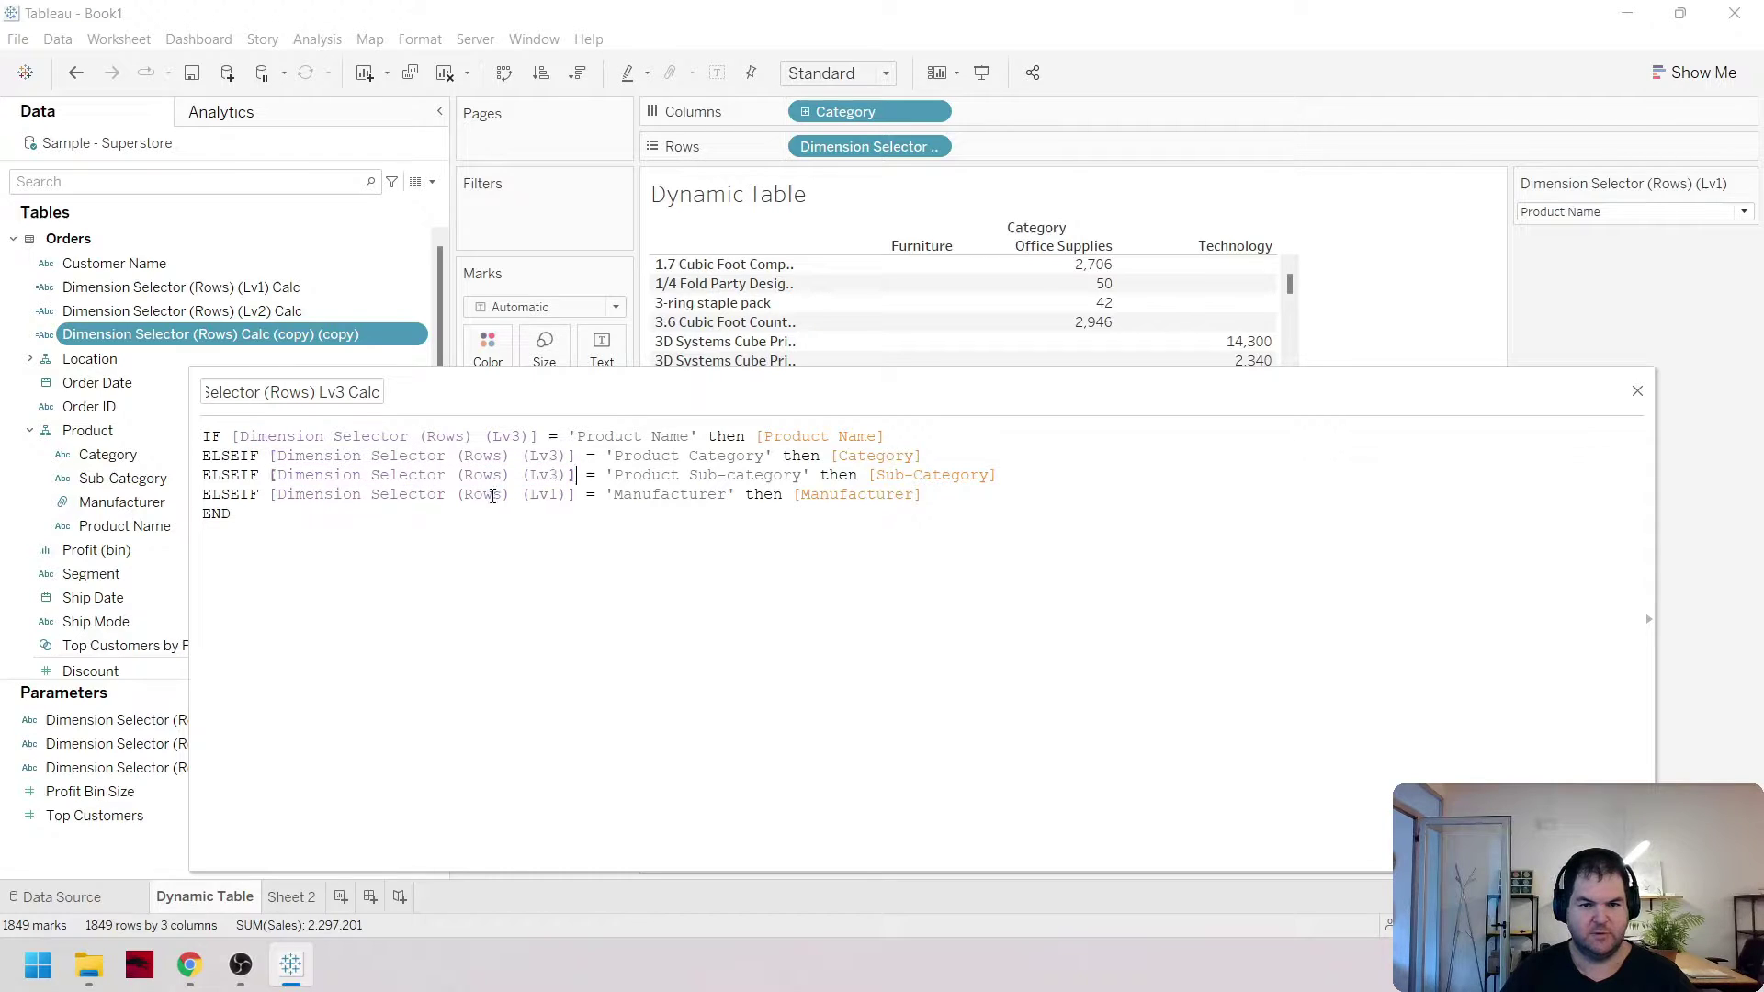
double_click(494, 494)
key("ctrl+v")
left_click(938, 516)
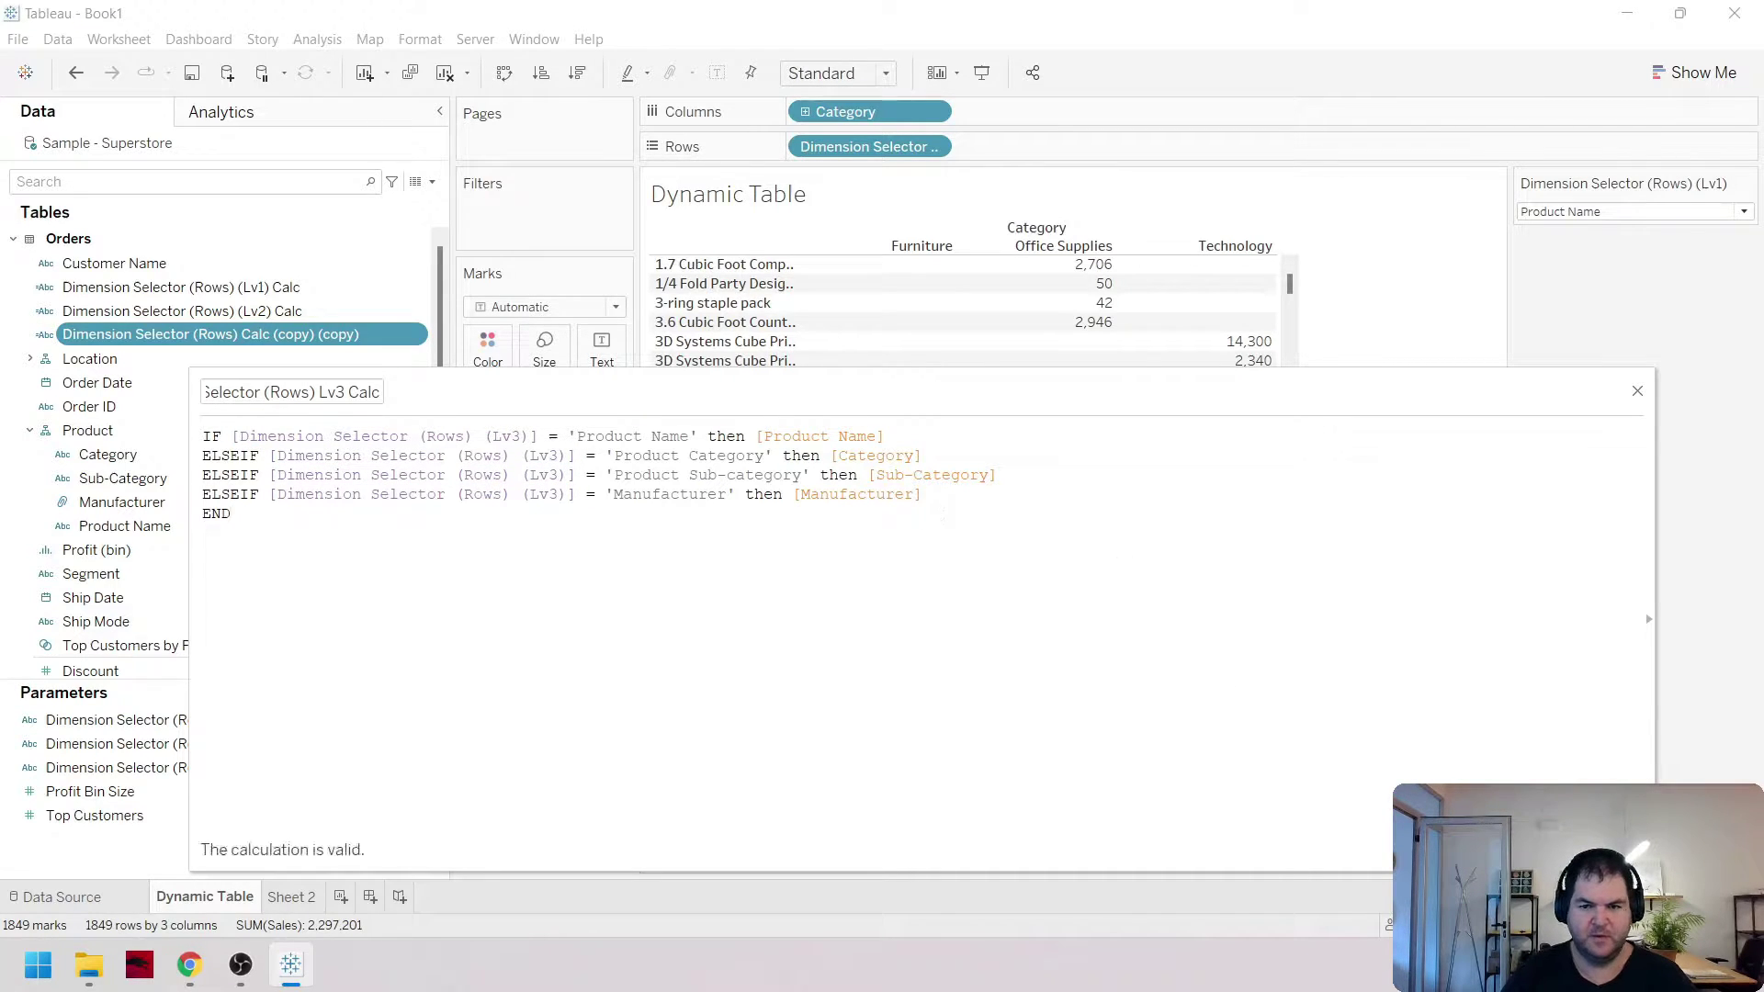
left_click(1617, 850)
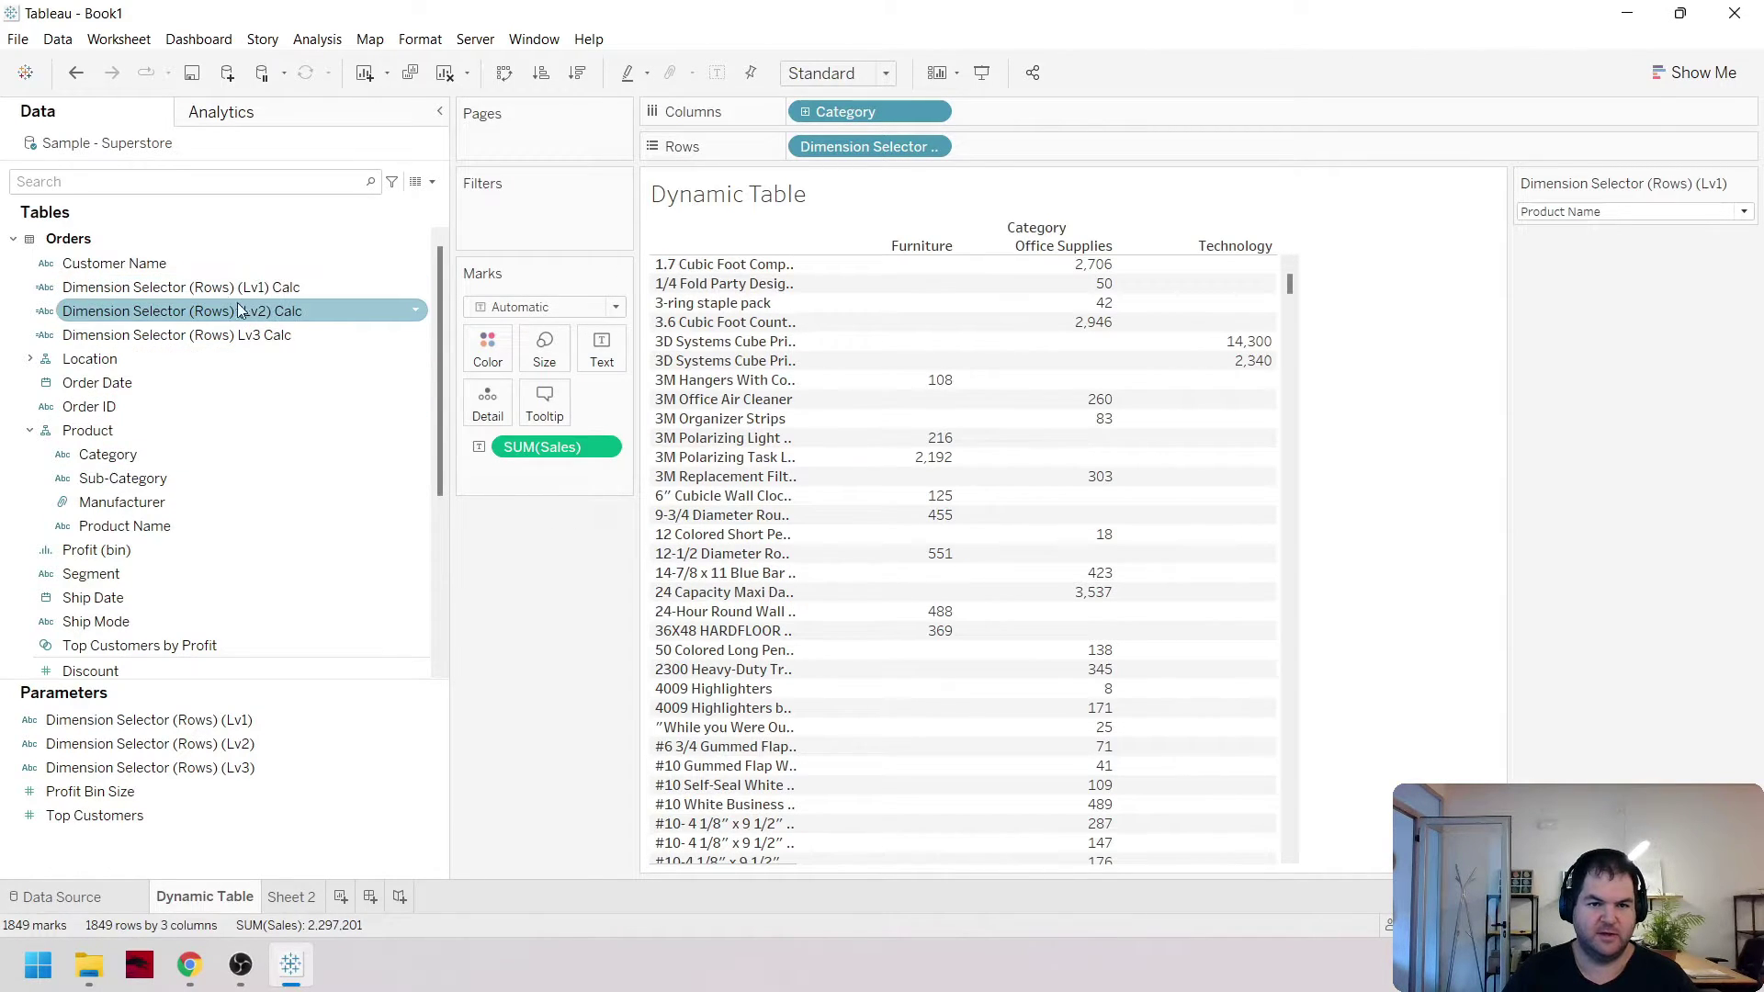
Add the Lv2 and Lv3 selector calculated fields to Rows after the Lv1 field
mouse_move(220, 317)
left_mouse_down()
mouse_move(391, 296)
mouse_move(210, 310)
left_mouse_up()
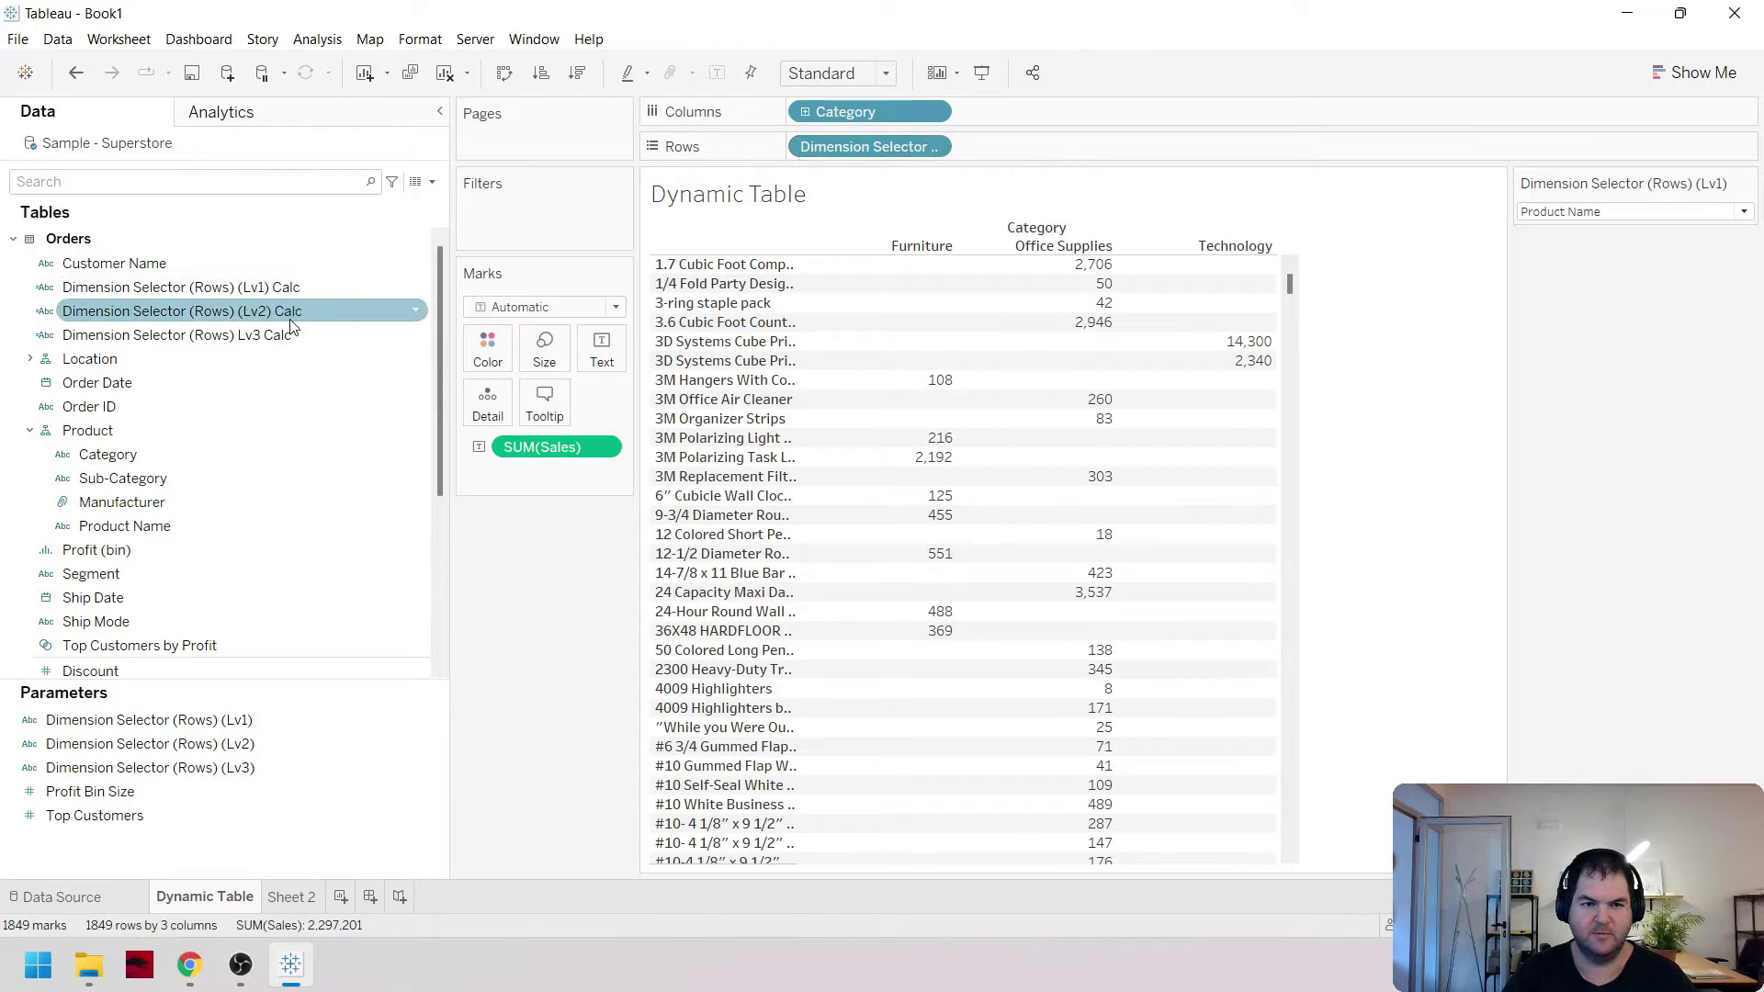
left_click_drag(292, 317, 1011, 143)
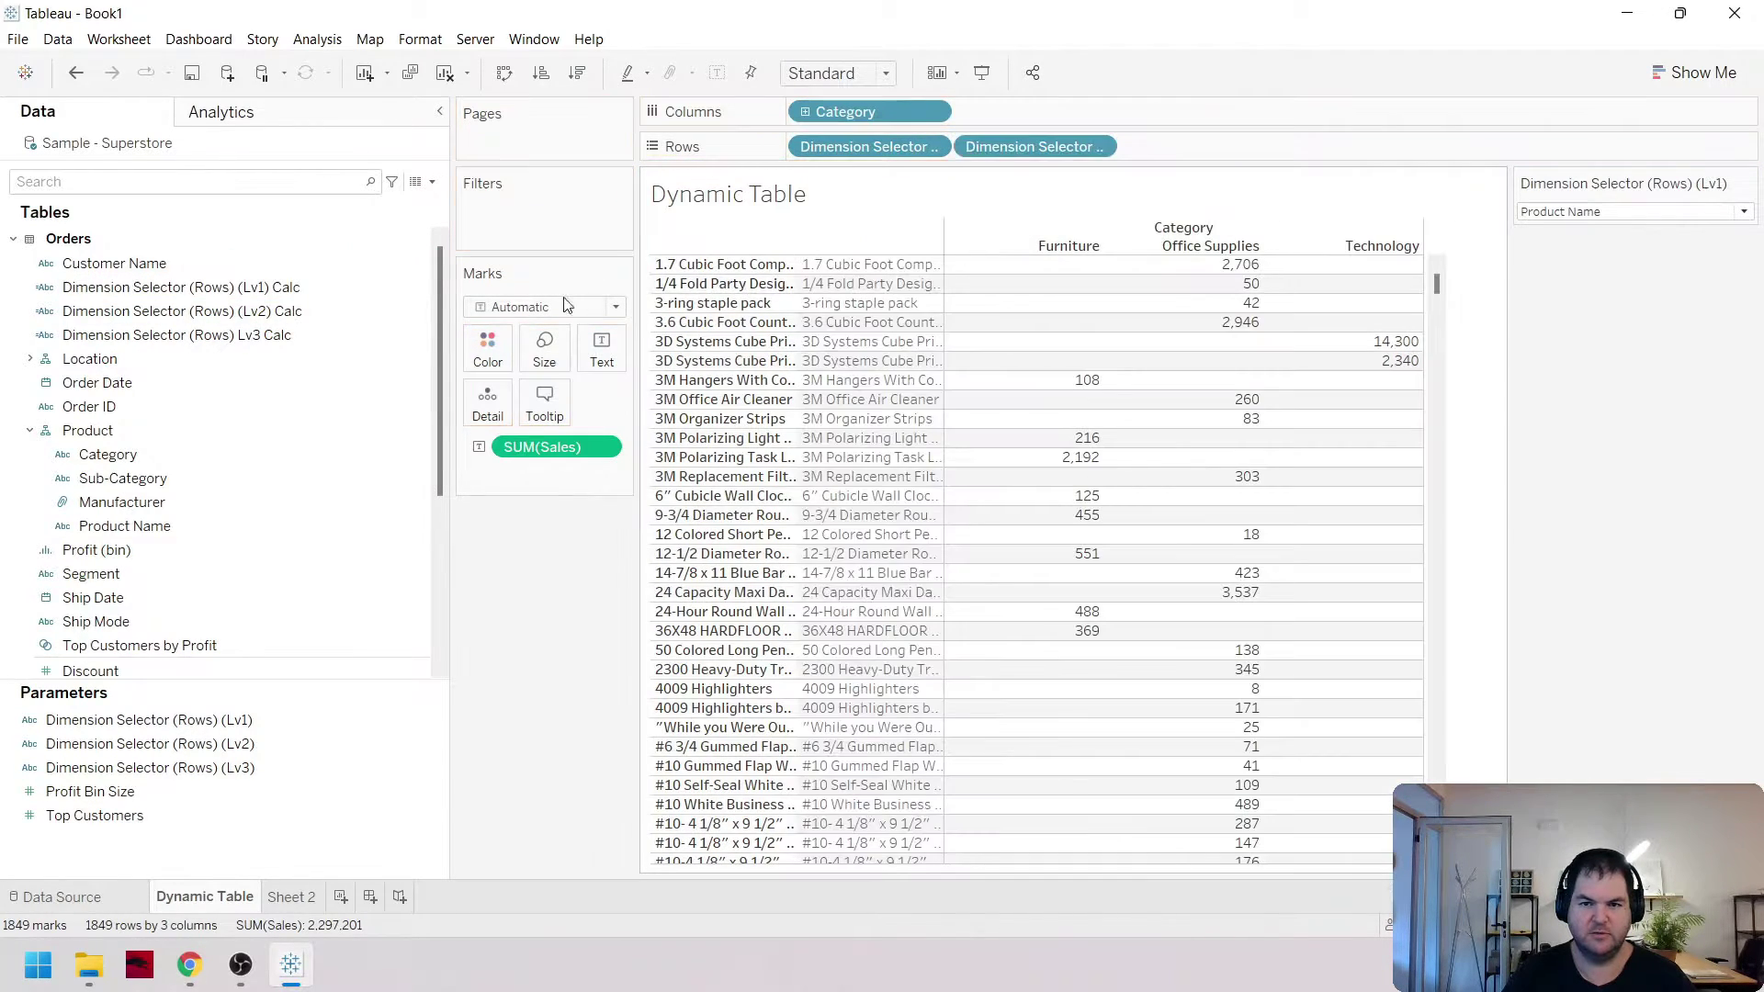
left_click_drag(216, 354, 1148, 156)
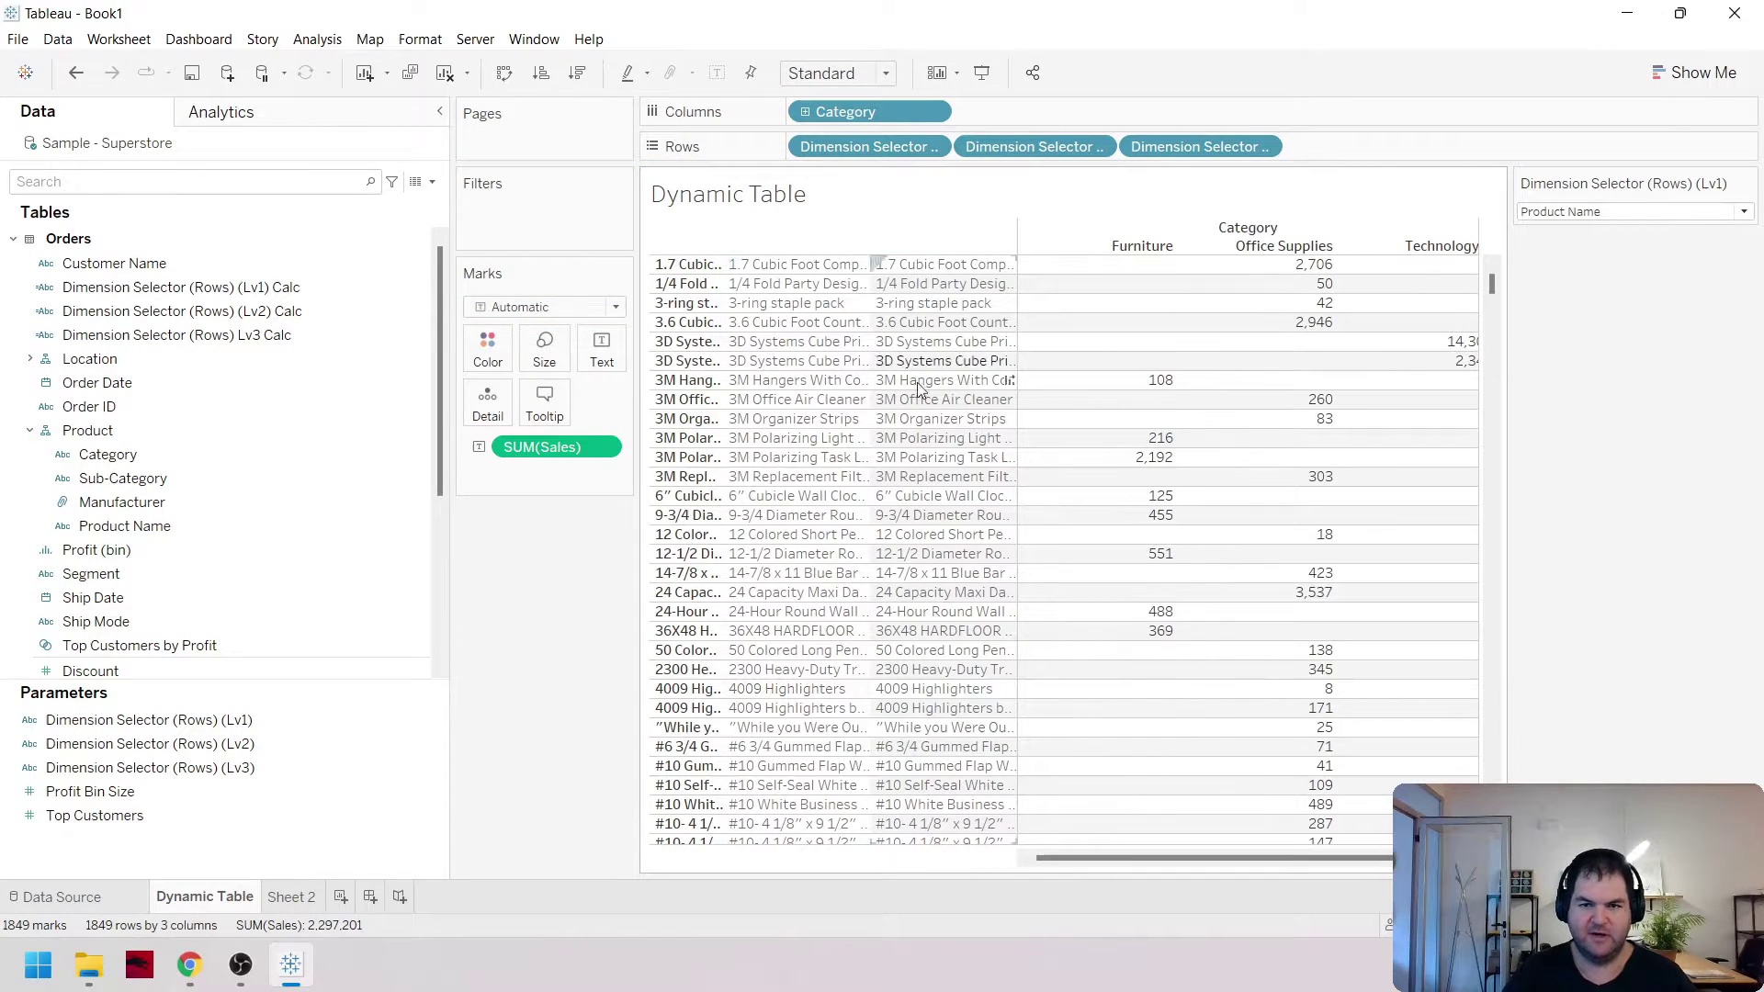
Add the value None to the Dimension Selector (Rows) (Lv2) parameter and place it first in the list
left_click(236, 770)
left_click(237, 746)
right_click(225, 746)
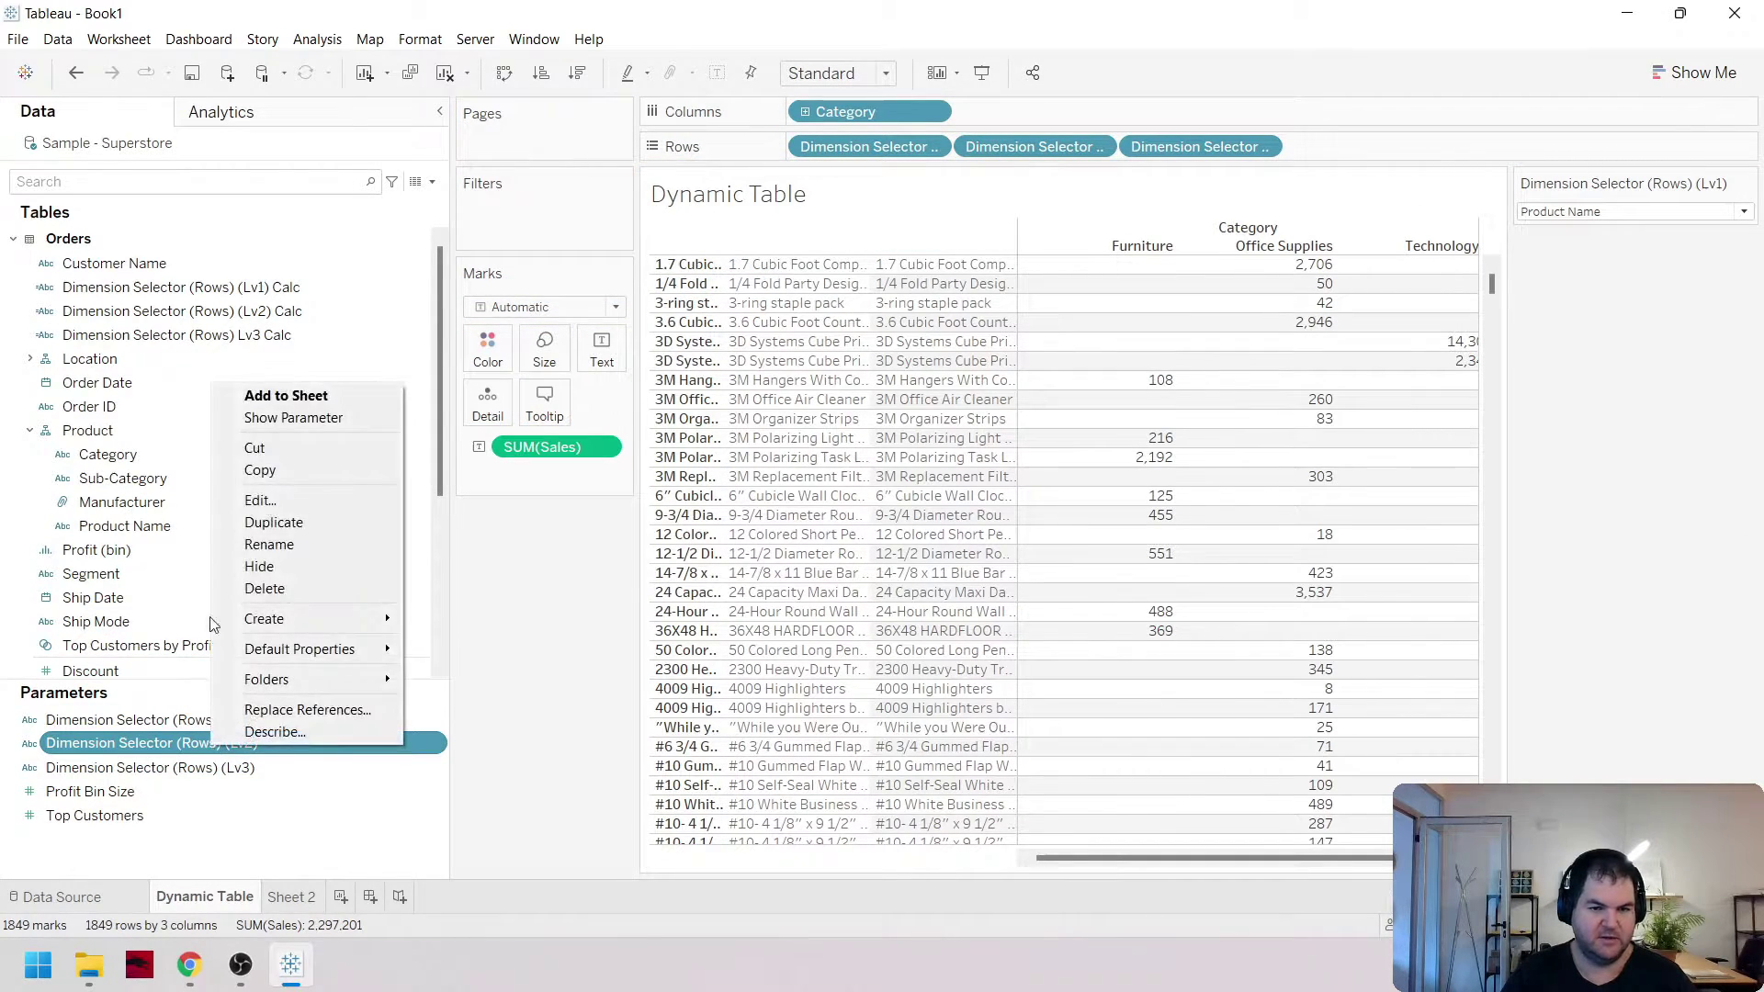
left_click(293, 503)
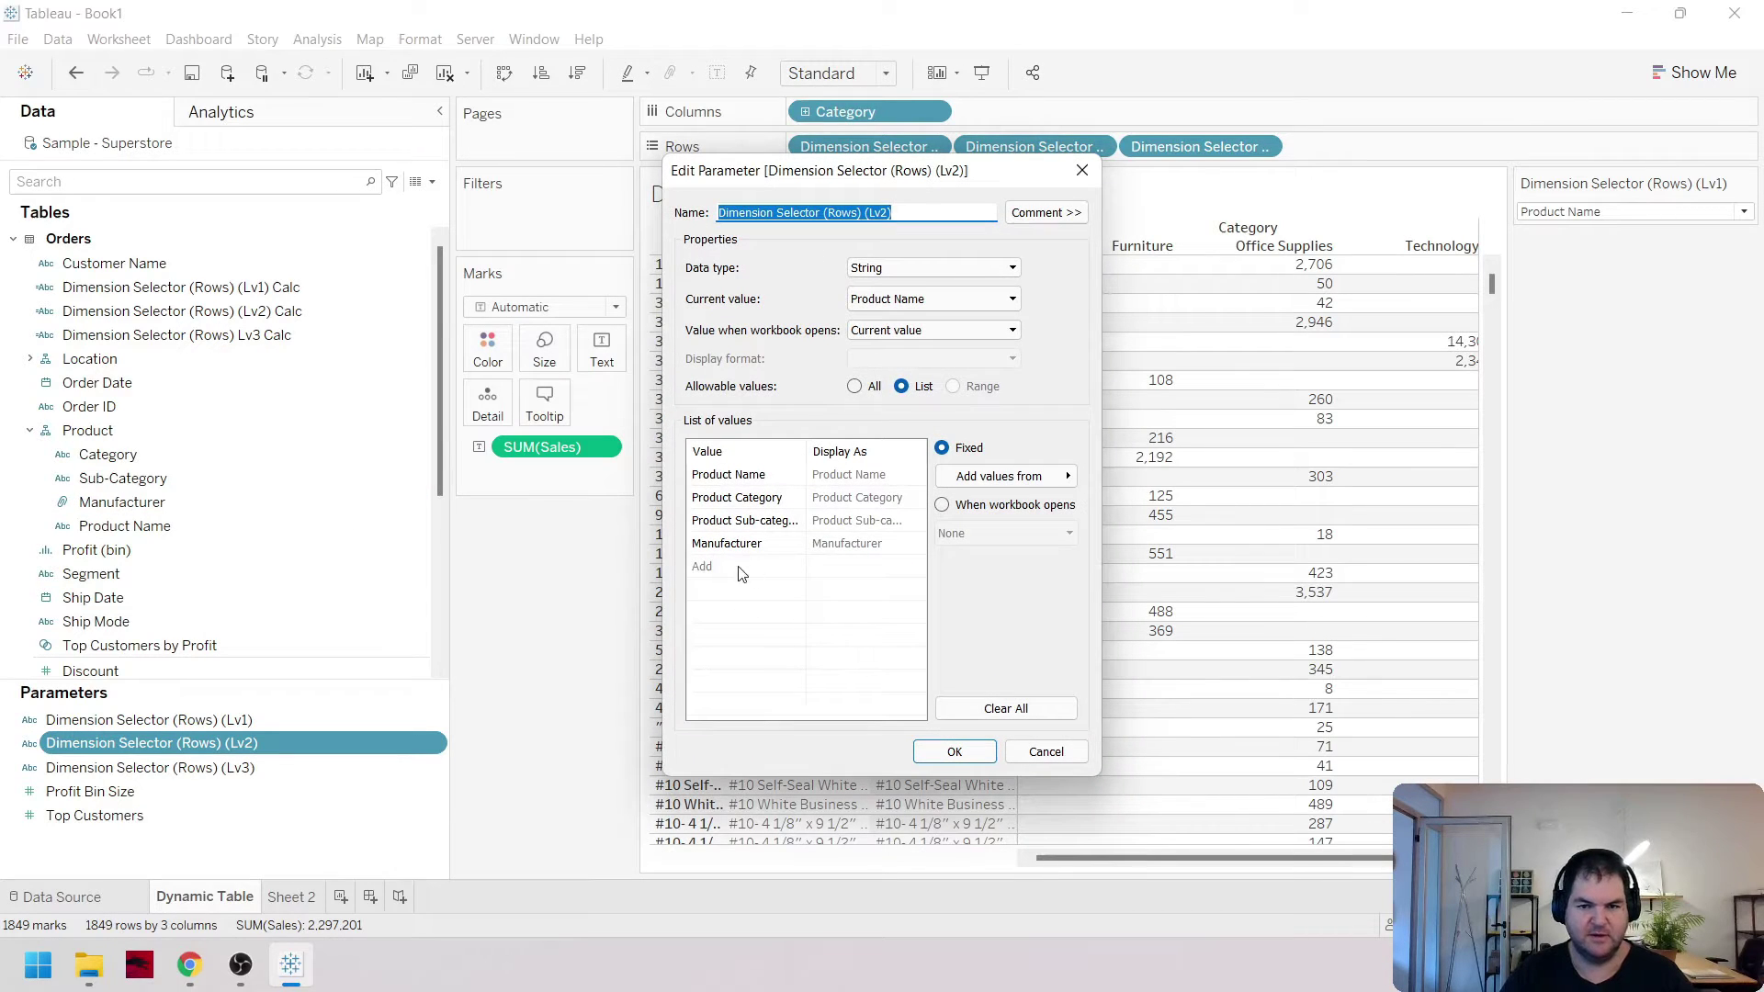
left_click(740, 570)
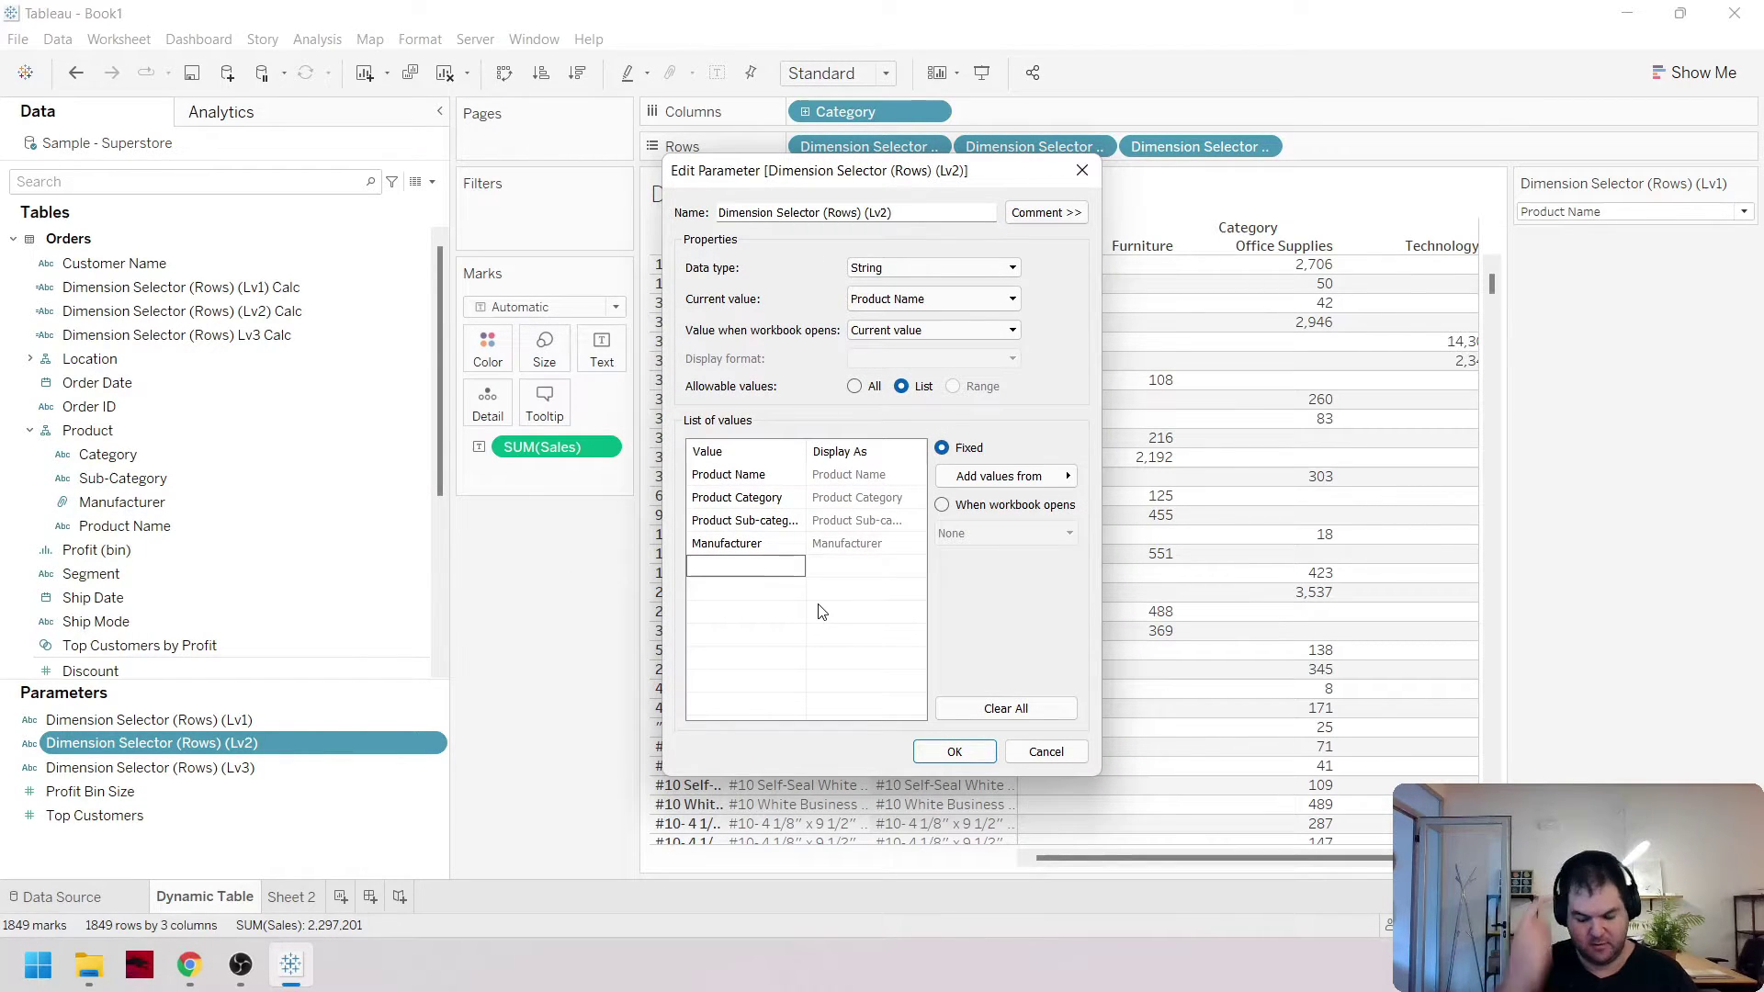
type("None")
key("Return")
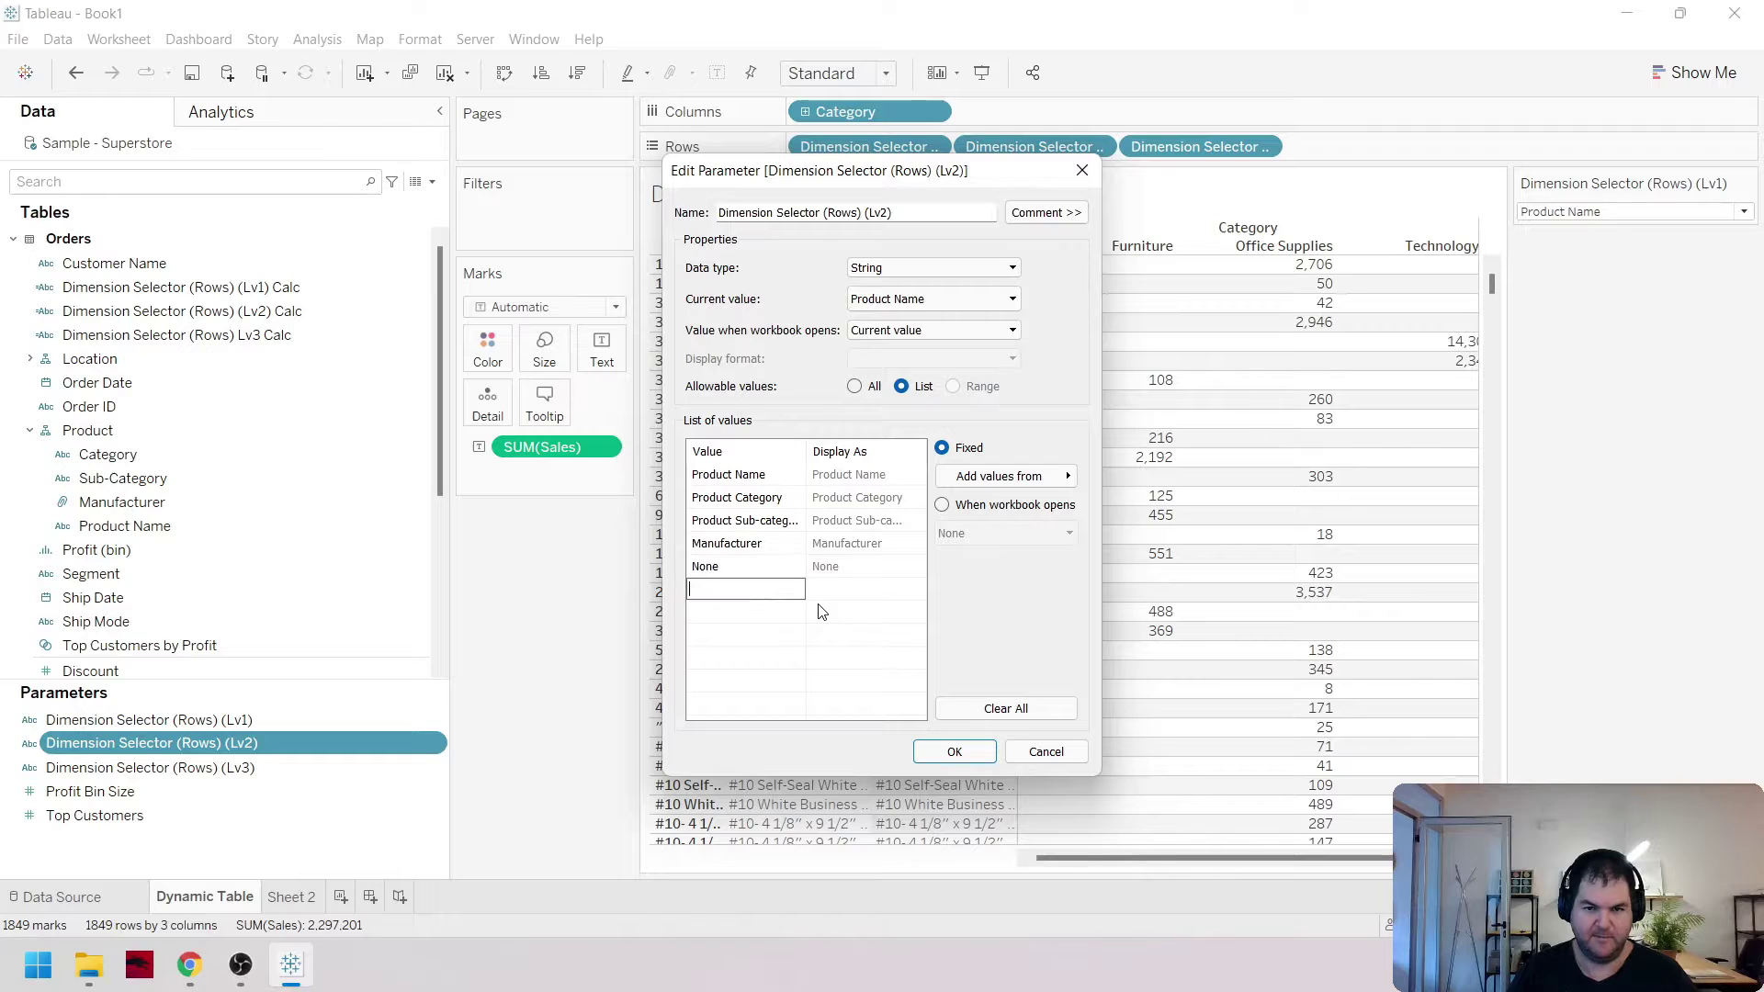
left_click(745, 566)
left_click_drag(735, 551, 748, 472)
left_click(954, 752)
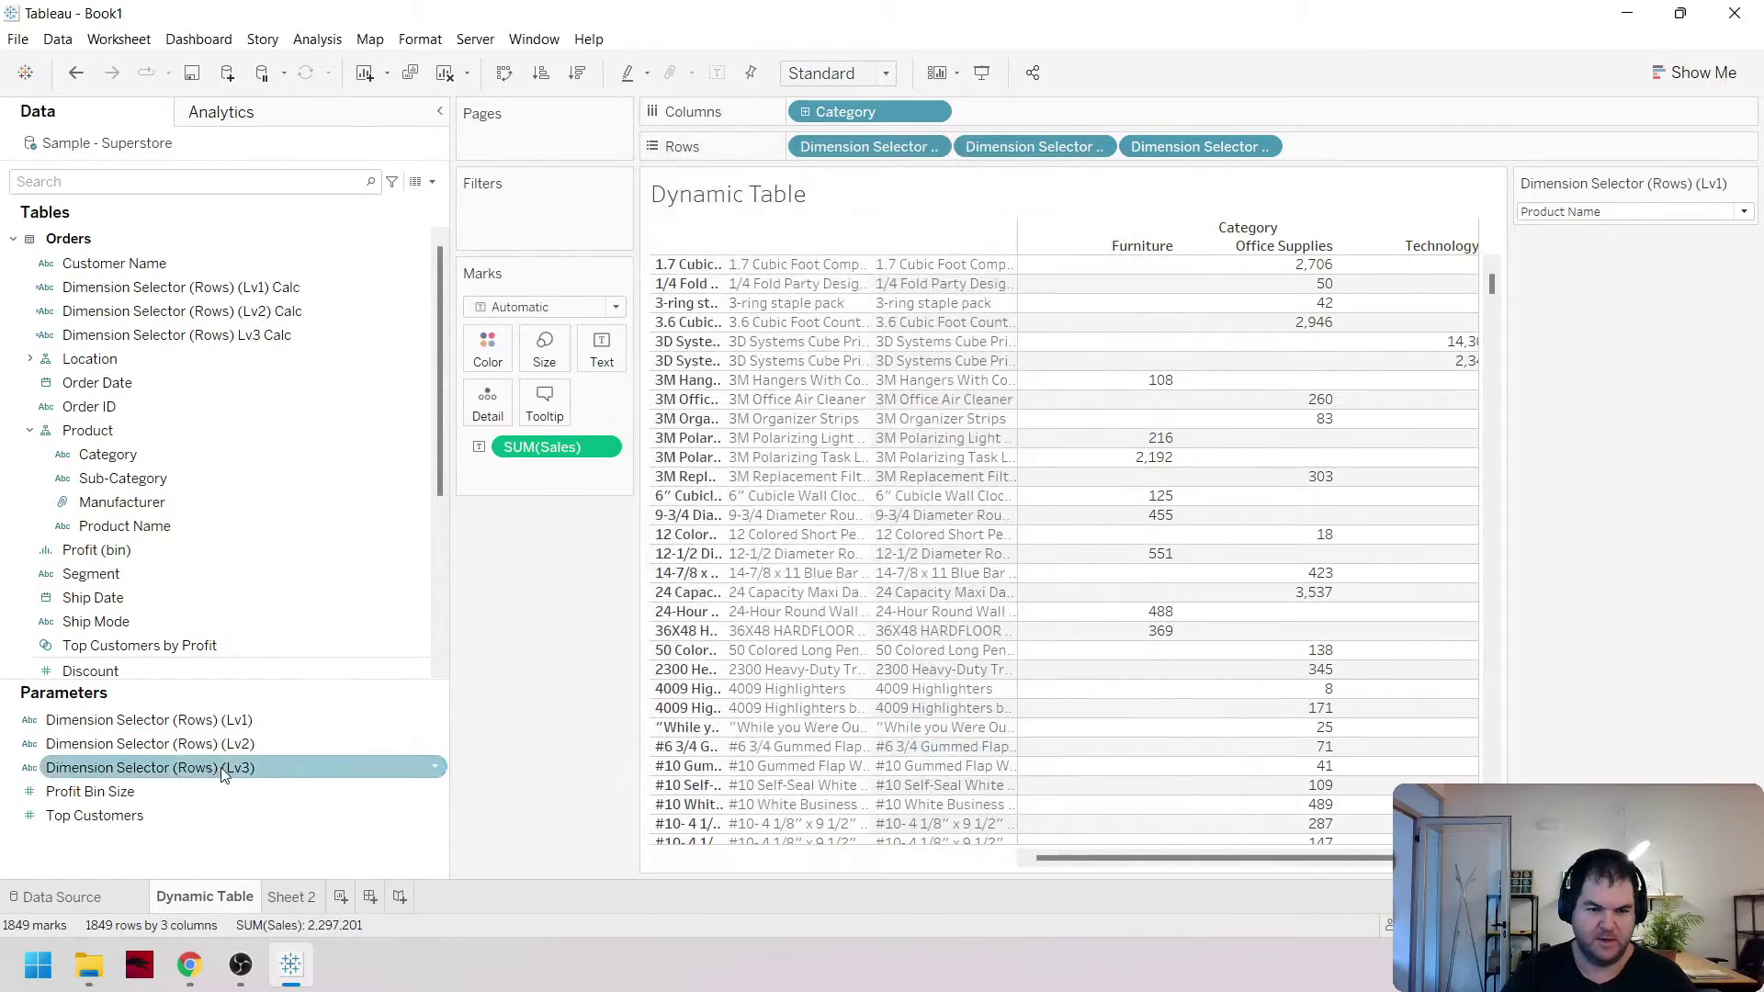
Add the value None to the Dimension Selector (Rows) (Lv3) parameter and place it first in the list
right_click(225, 768)
left_click(299, 524)
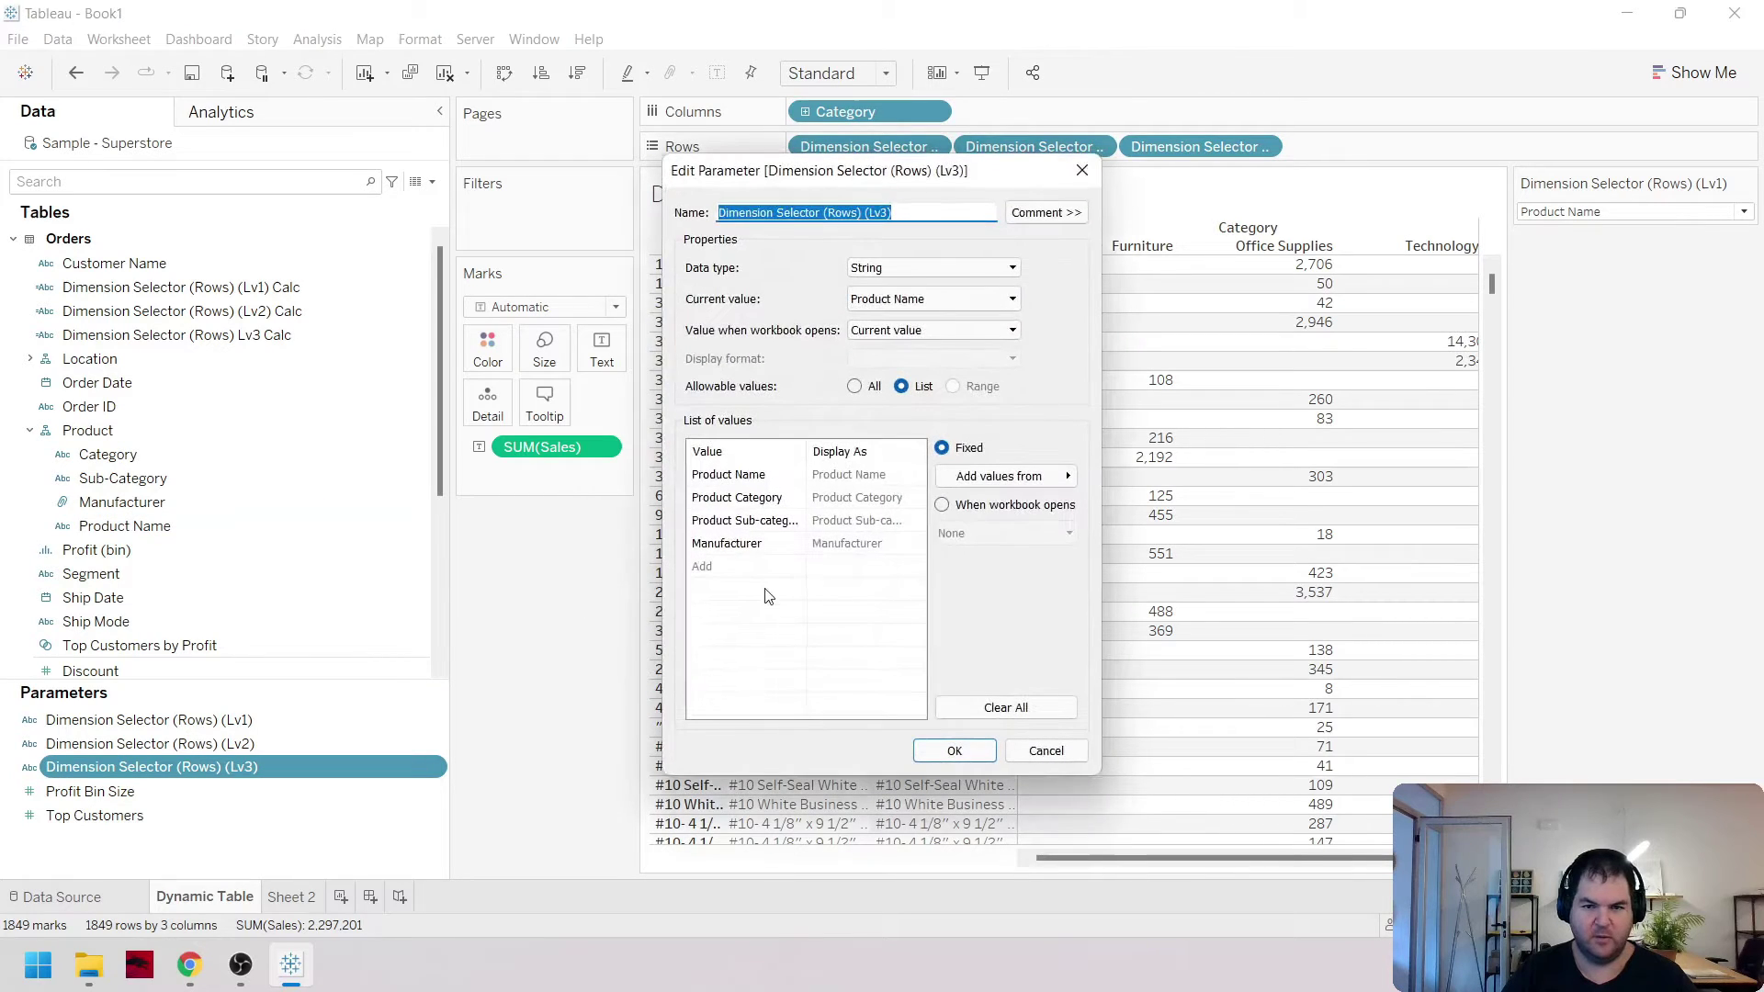
left_click(734, 571)
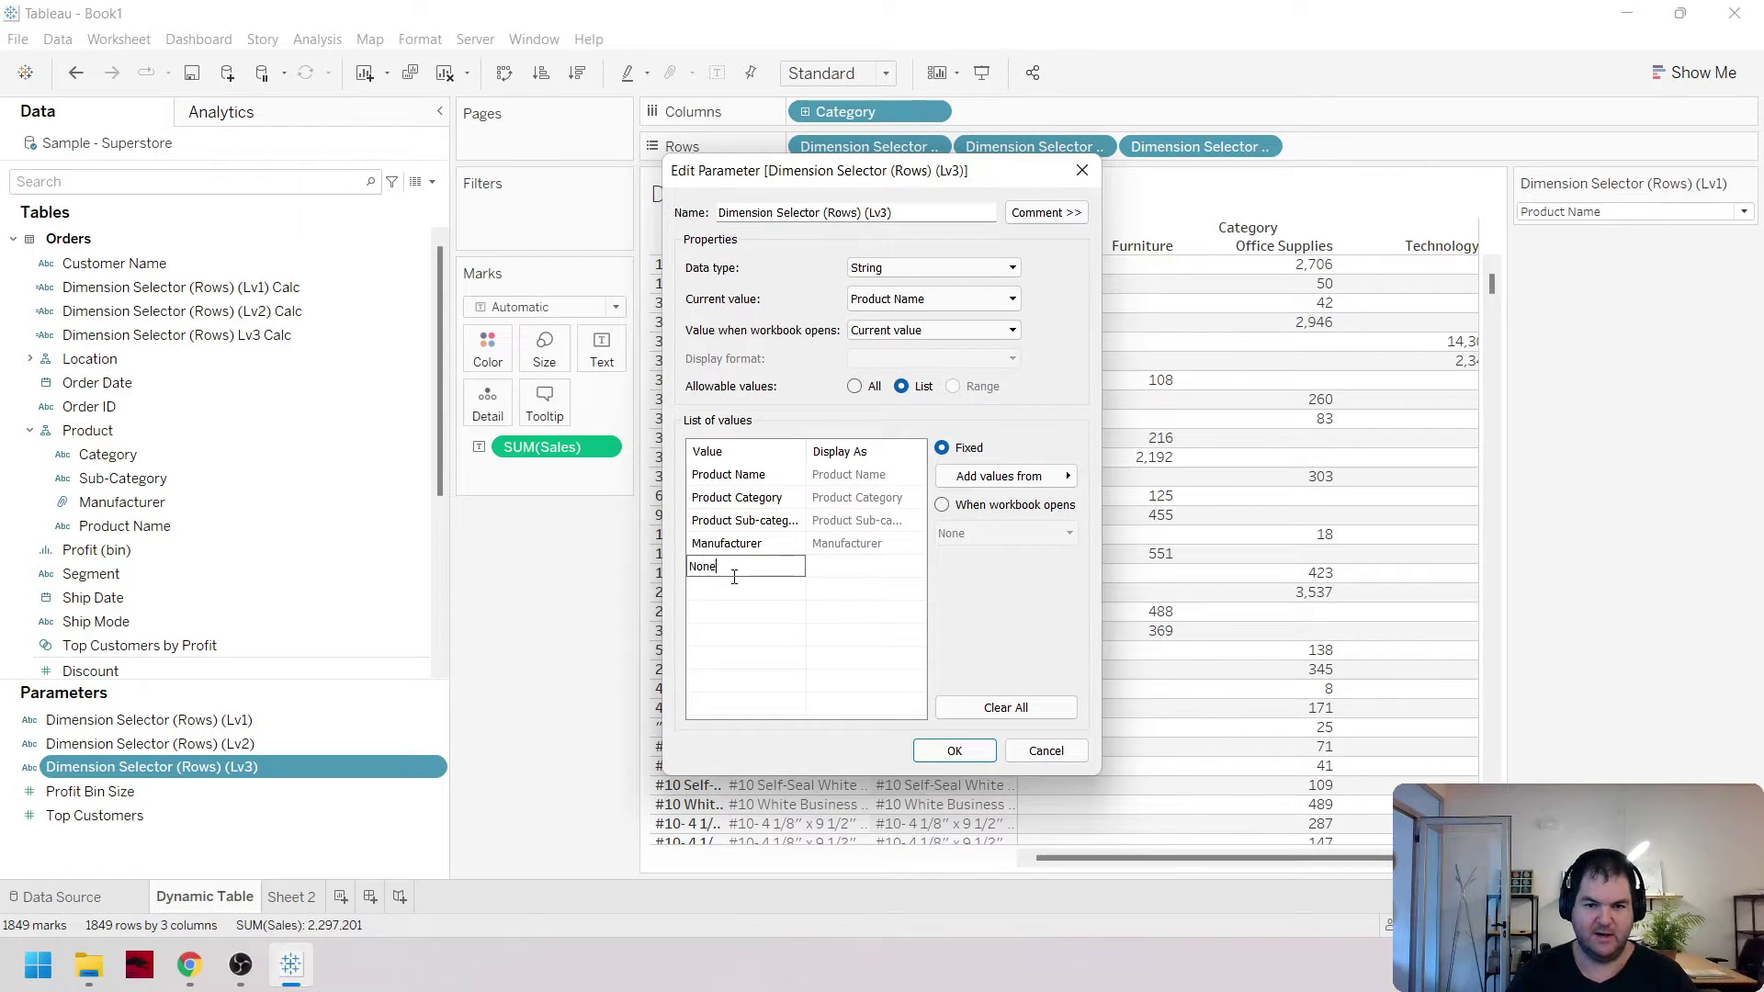
key("Return")
left_click_drag(744, 566, 744, 472)
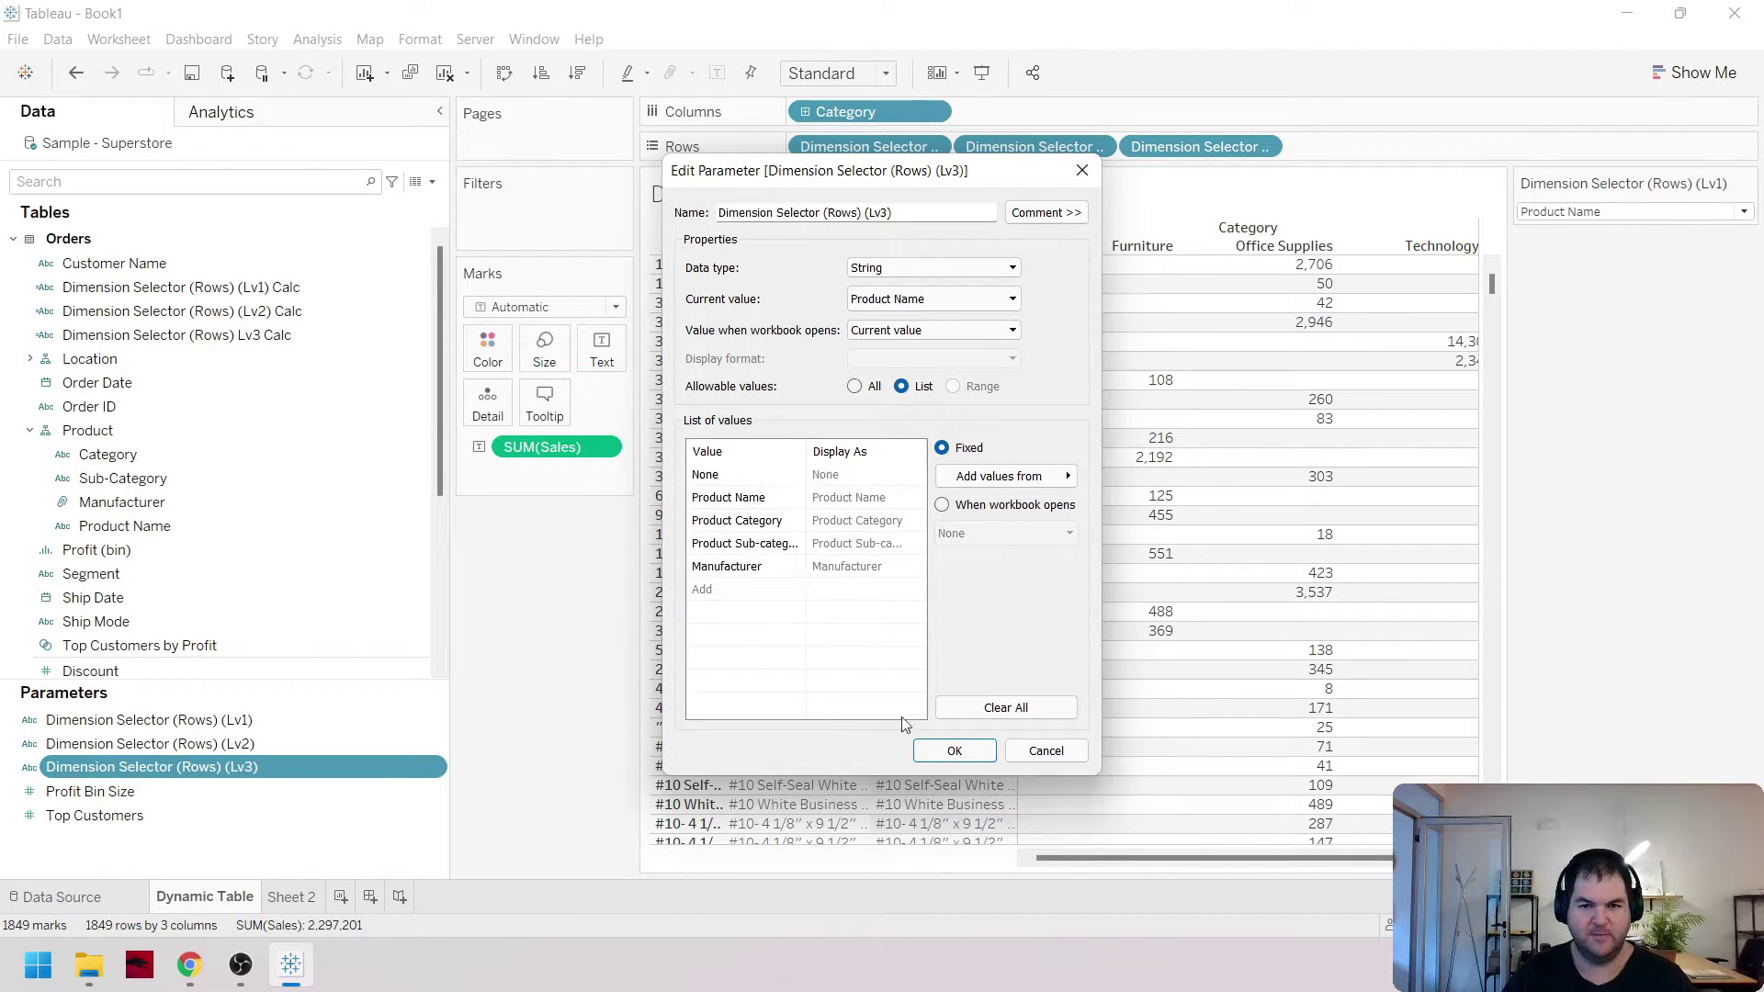
left_click(975, 751)
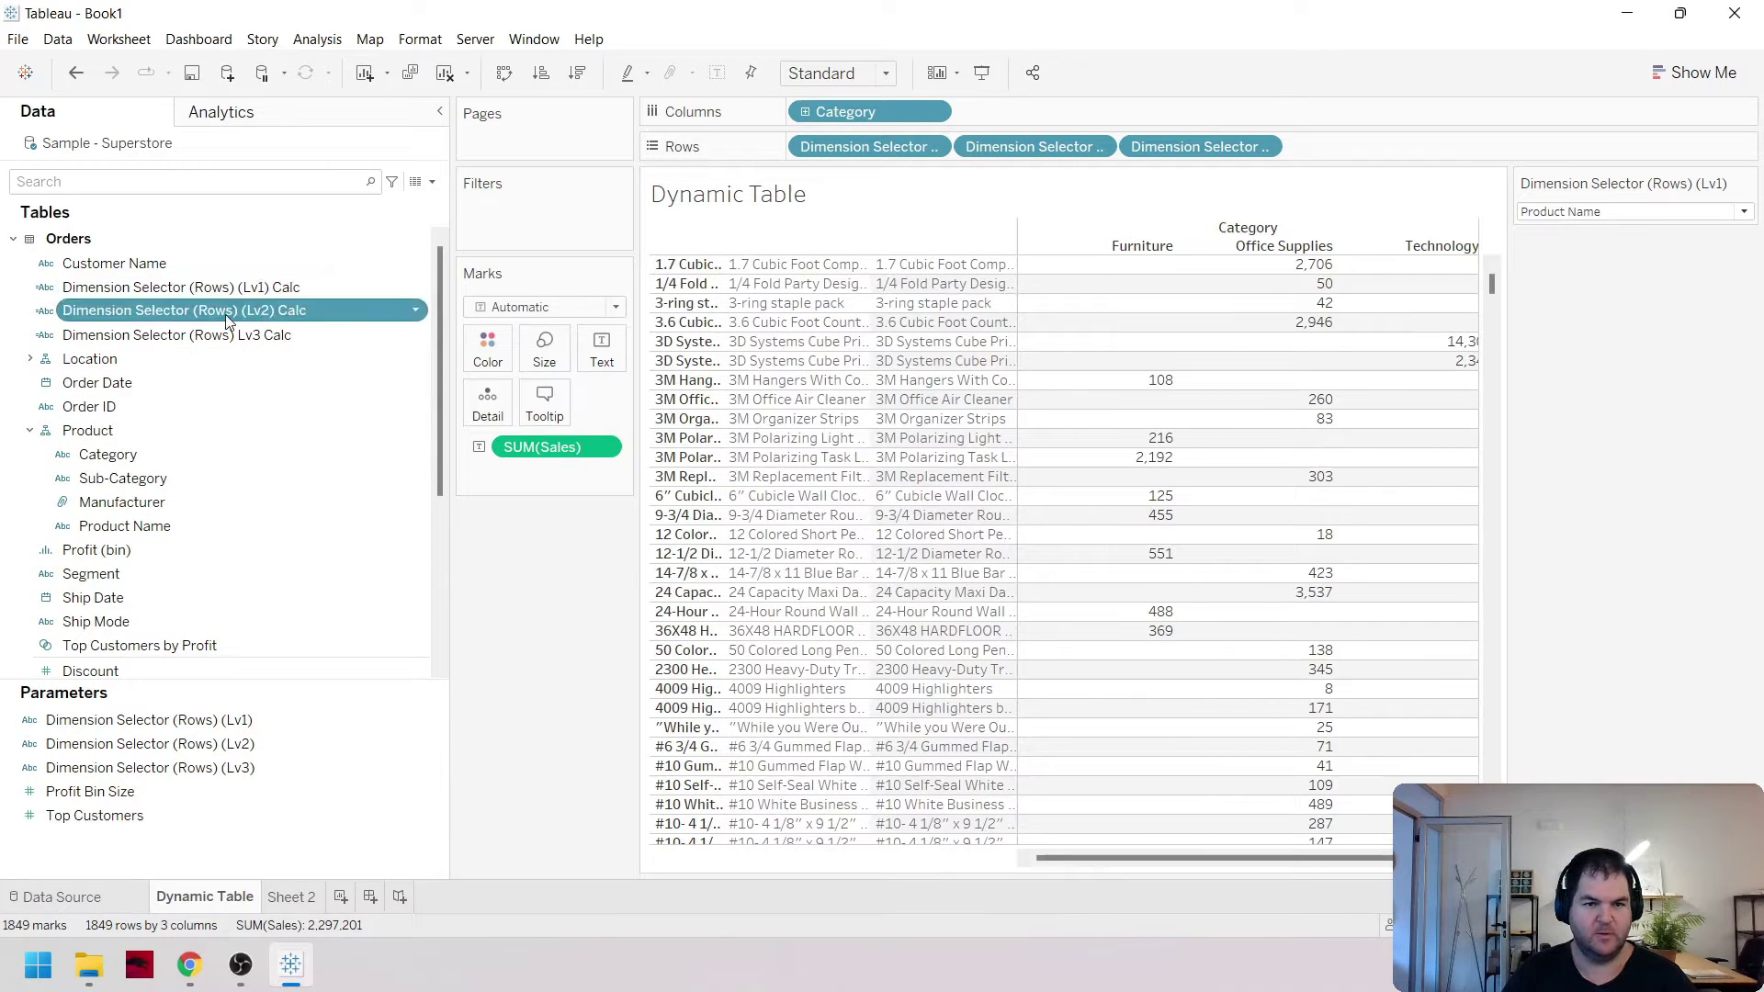
In the Dimension Selector (Rows) (Lv2) calculation, turn the Product Name condition into an ELSEIF line below an empty IF line
right_click(224, 314)
left_click(279, 435)
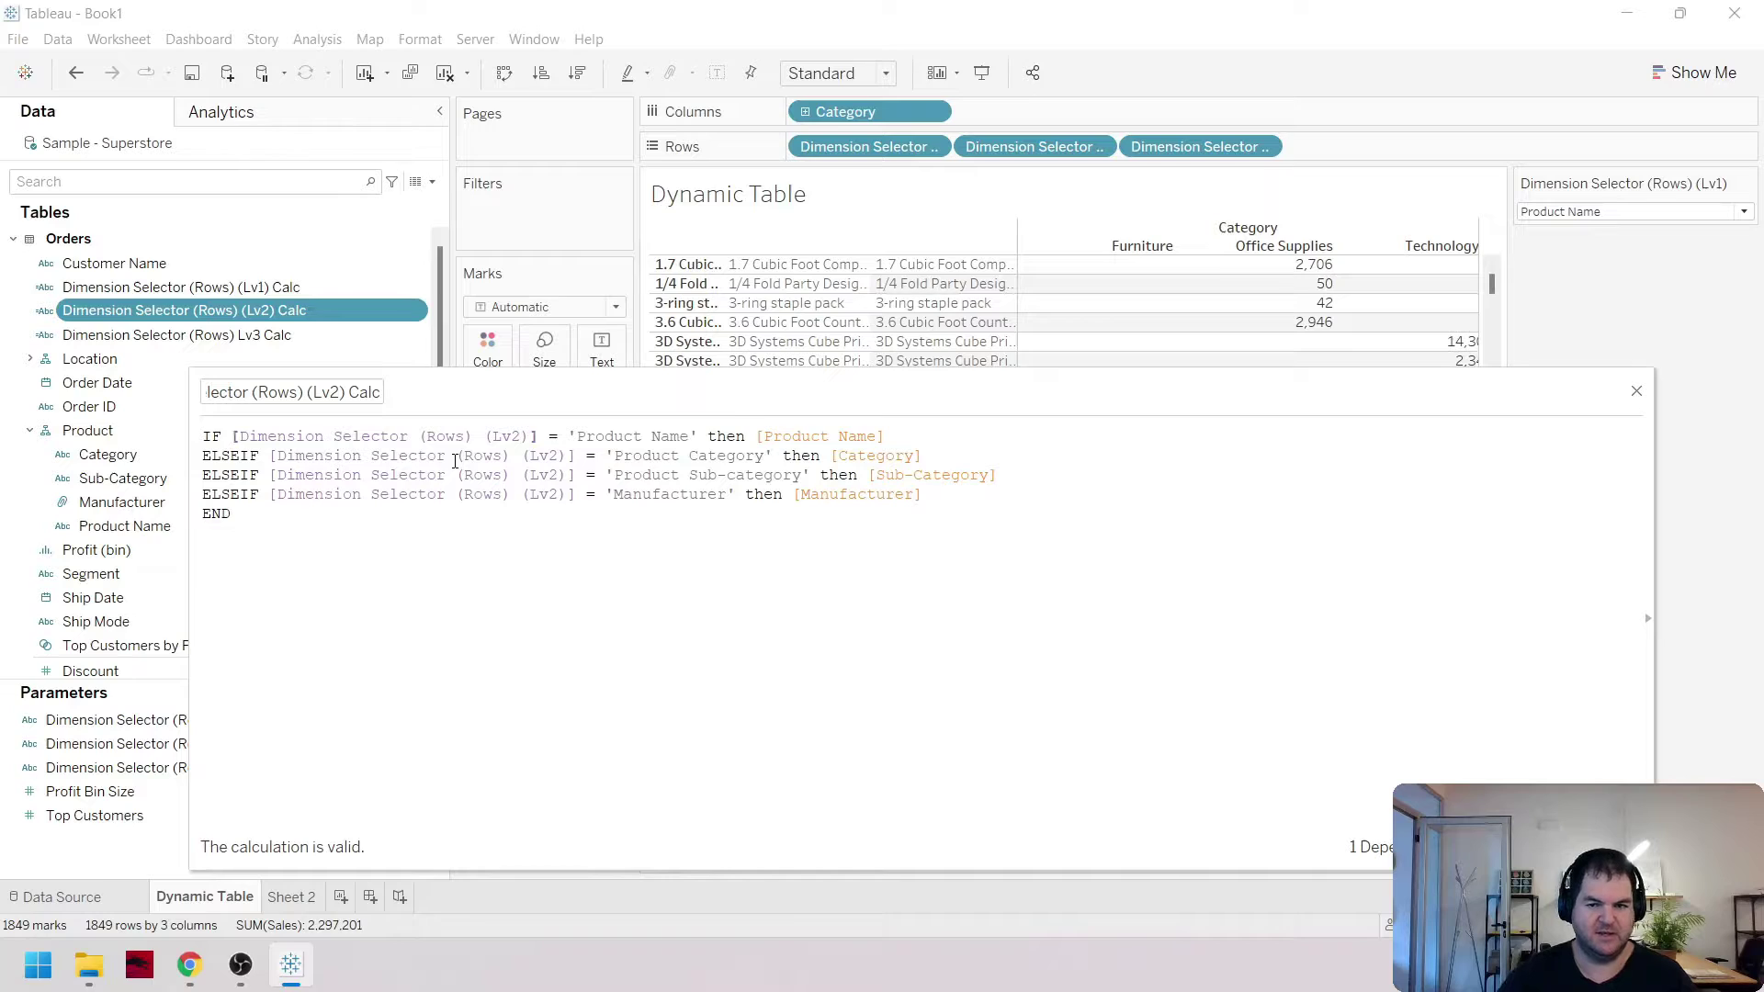
key("Return")
type("ELSEIF")
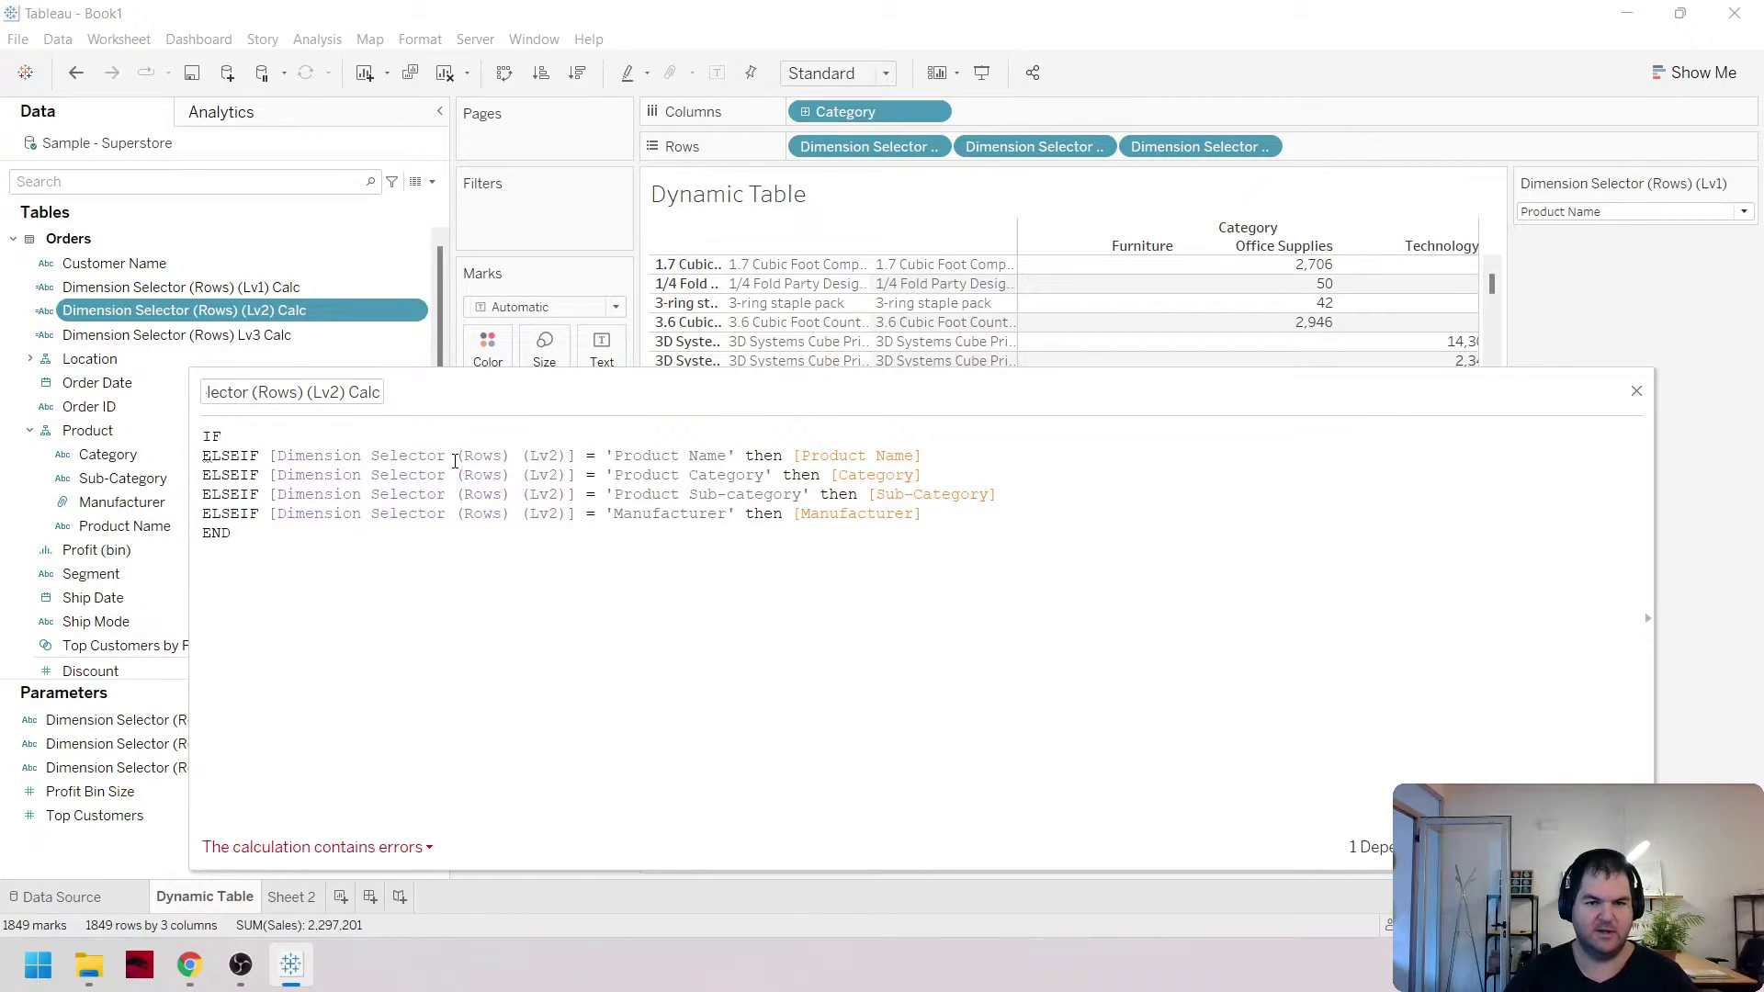
Complete the IF line so the Lv2 parameter equal to 'None' returns '', copy that condition, and save the Lv2 calculation
double_click(436, 452)
key("ctrl+c")
key("Up")
key("ctrl+v")
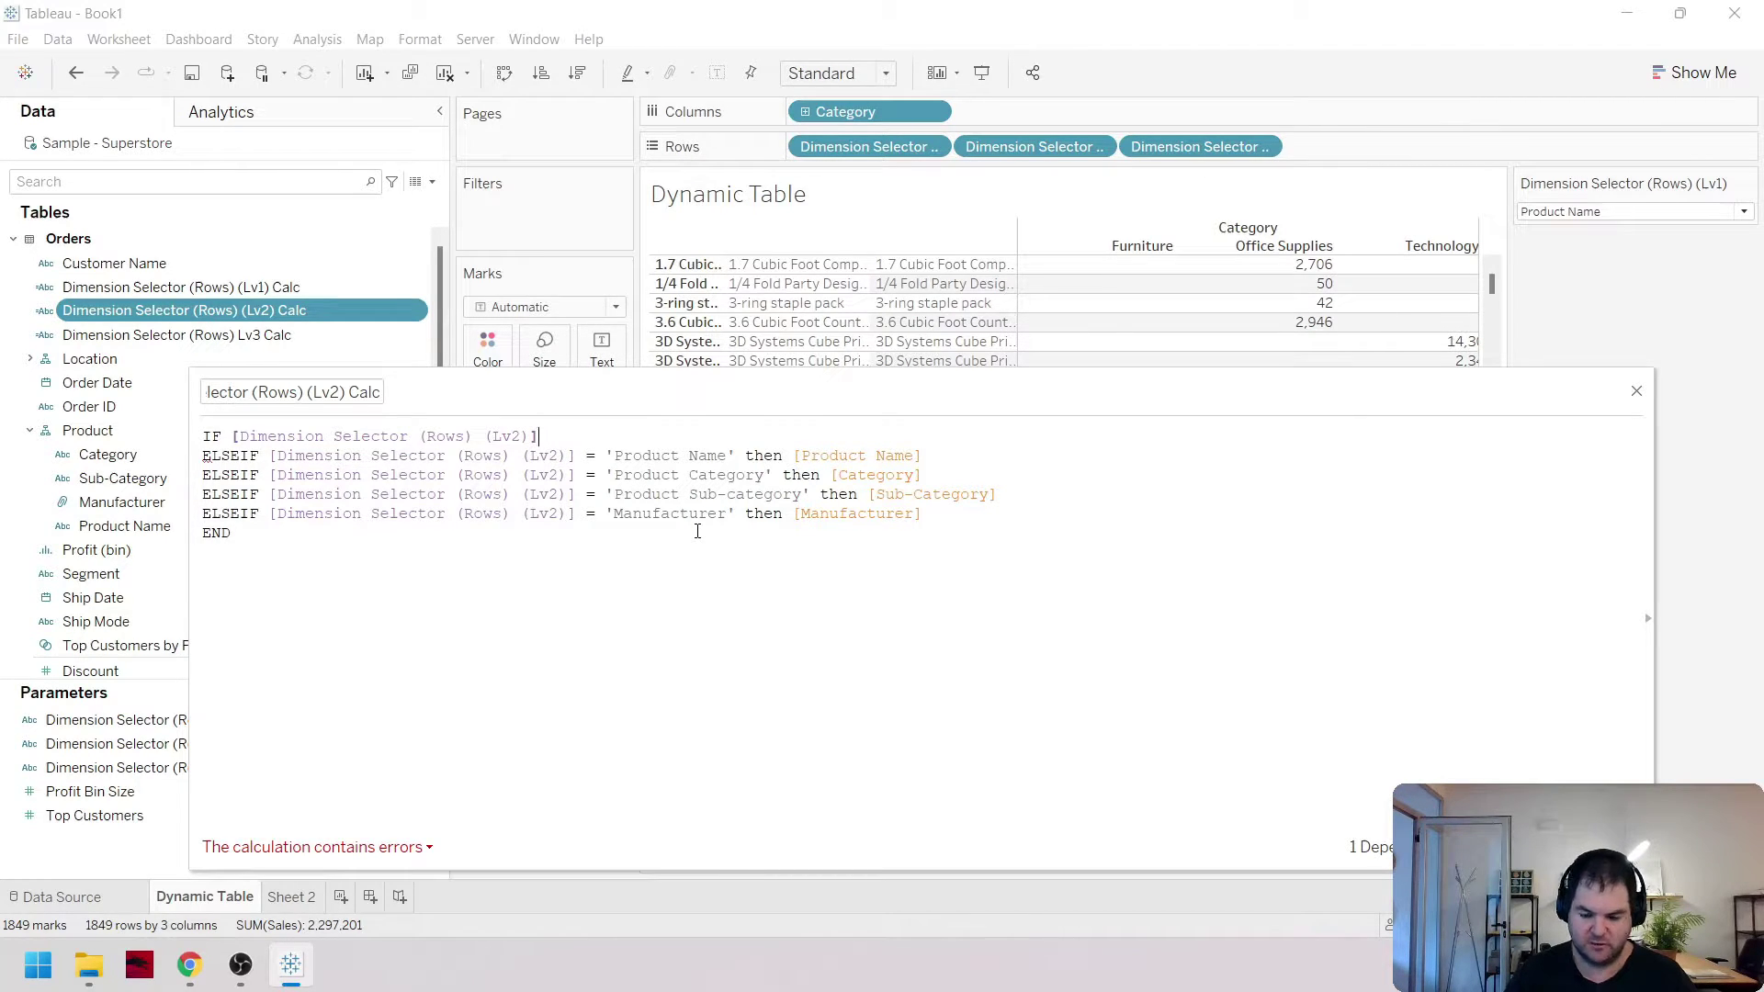
type("= 'None' then ;")
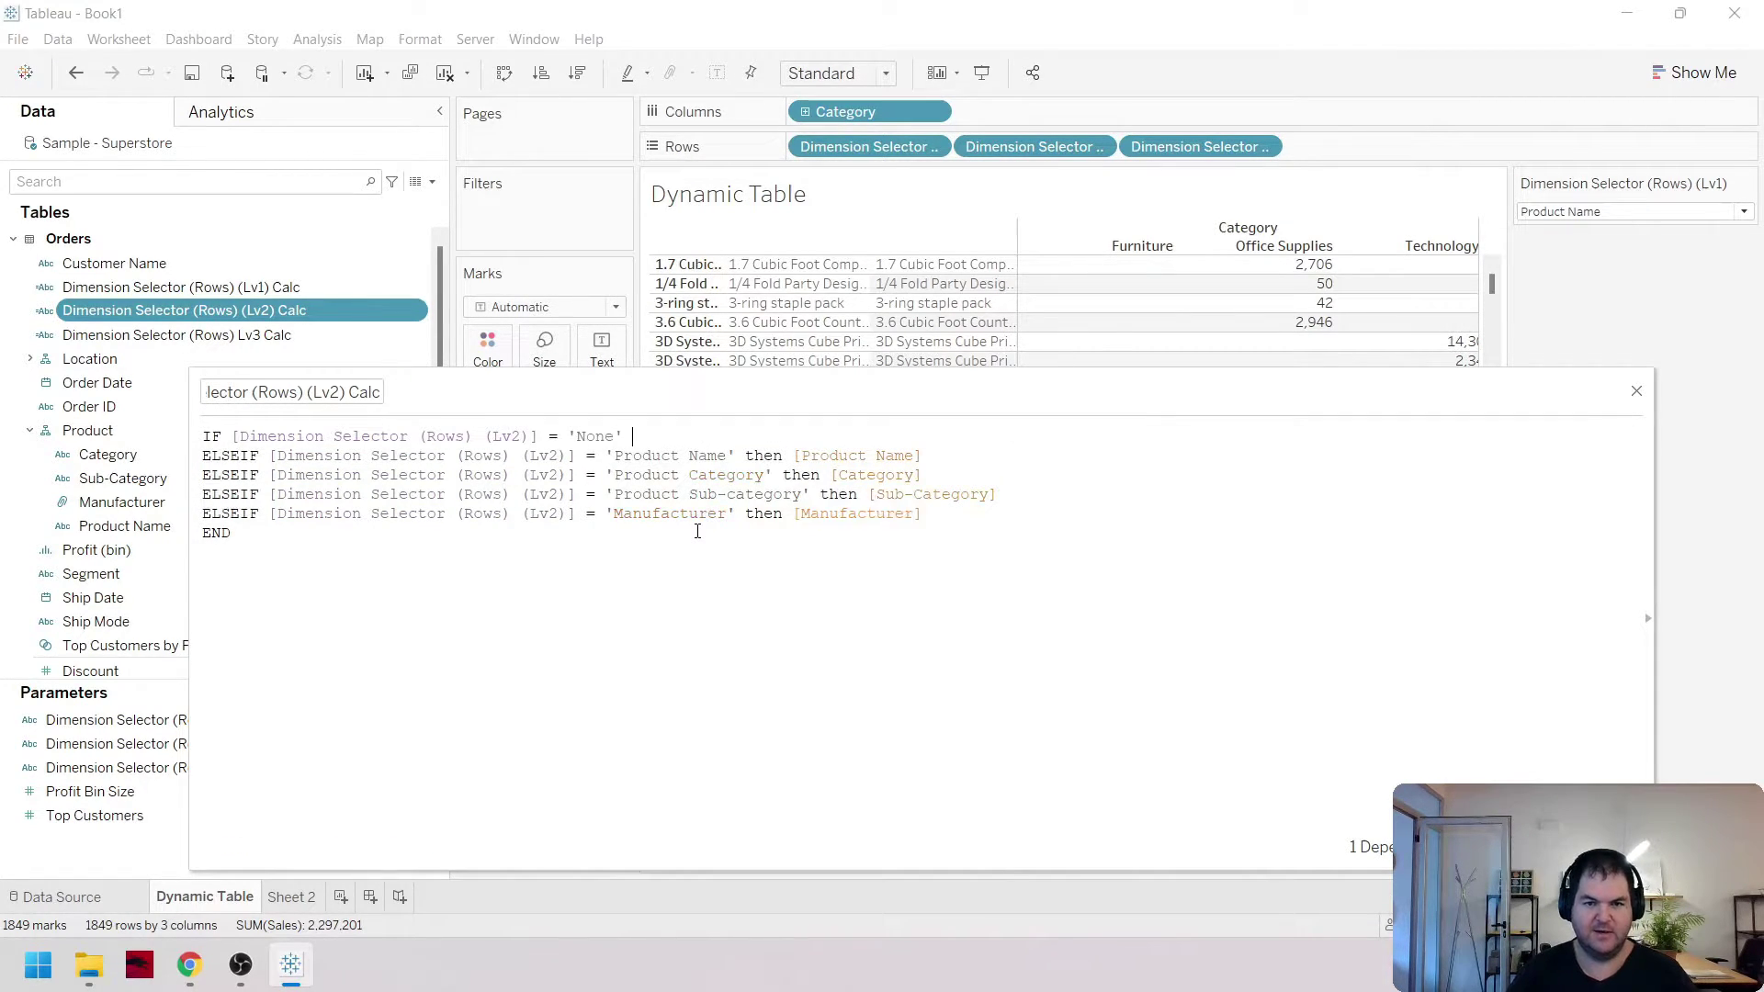
key("BackSpace")
type("''")
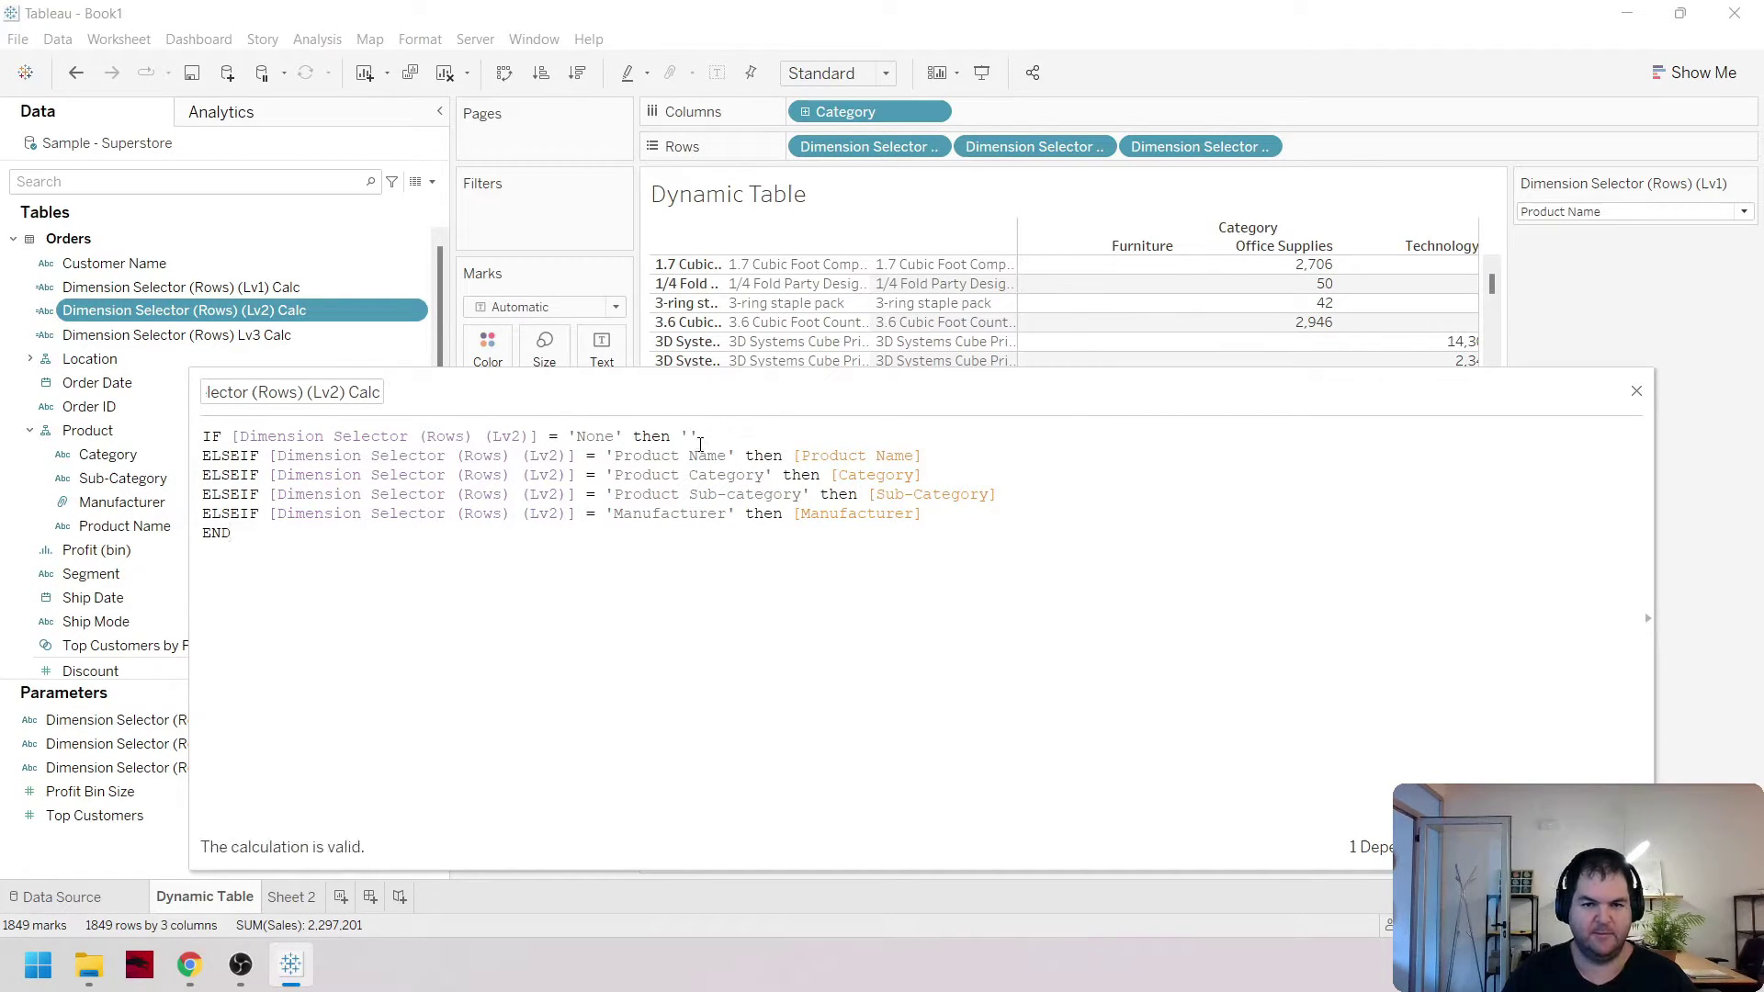
left_click_drag(698, 437, 234, 444)
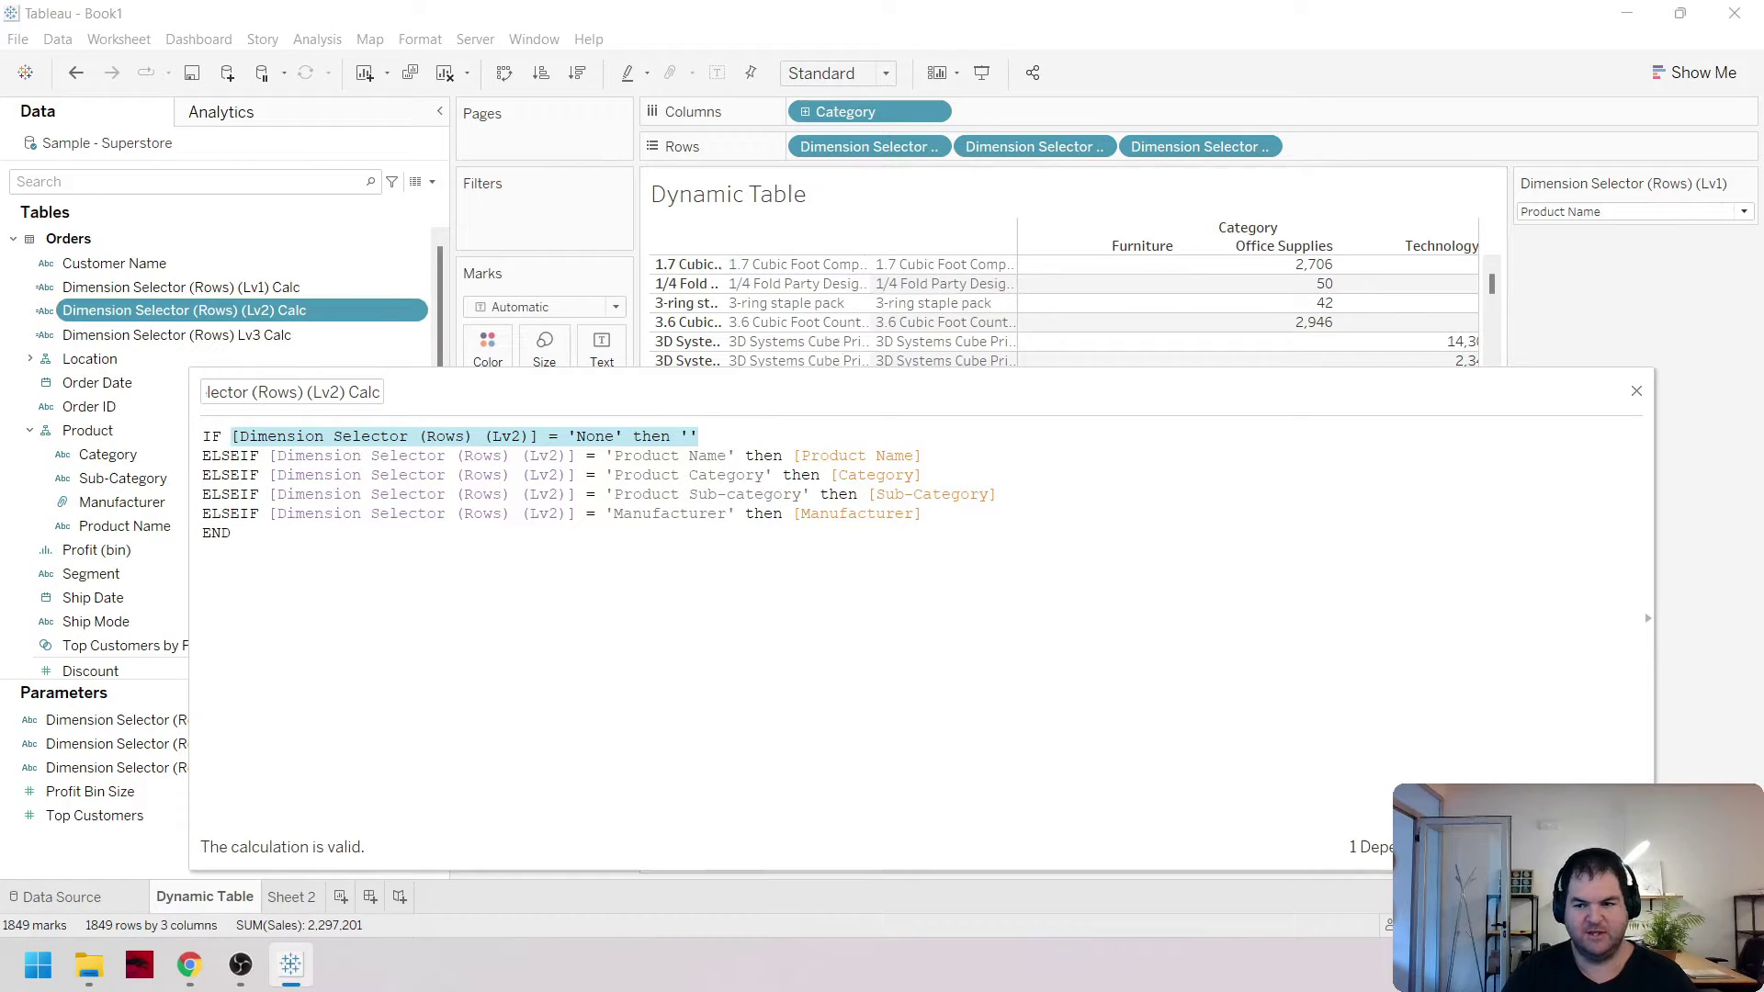
left_click(1617, 846)
In the Dimension Selector (Rows) Lv3 calculation, turn the Product Name condition into an ELSEIF line below an empty IF line
left_click(276, 334)
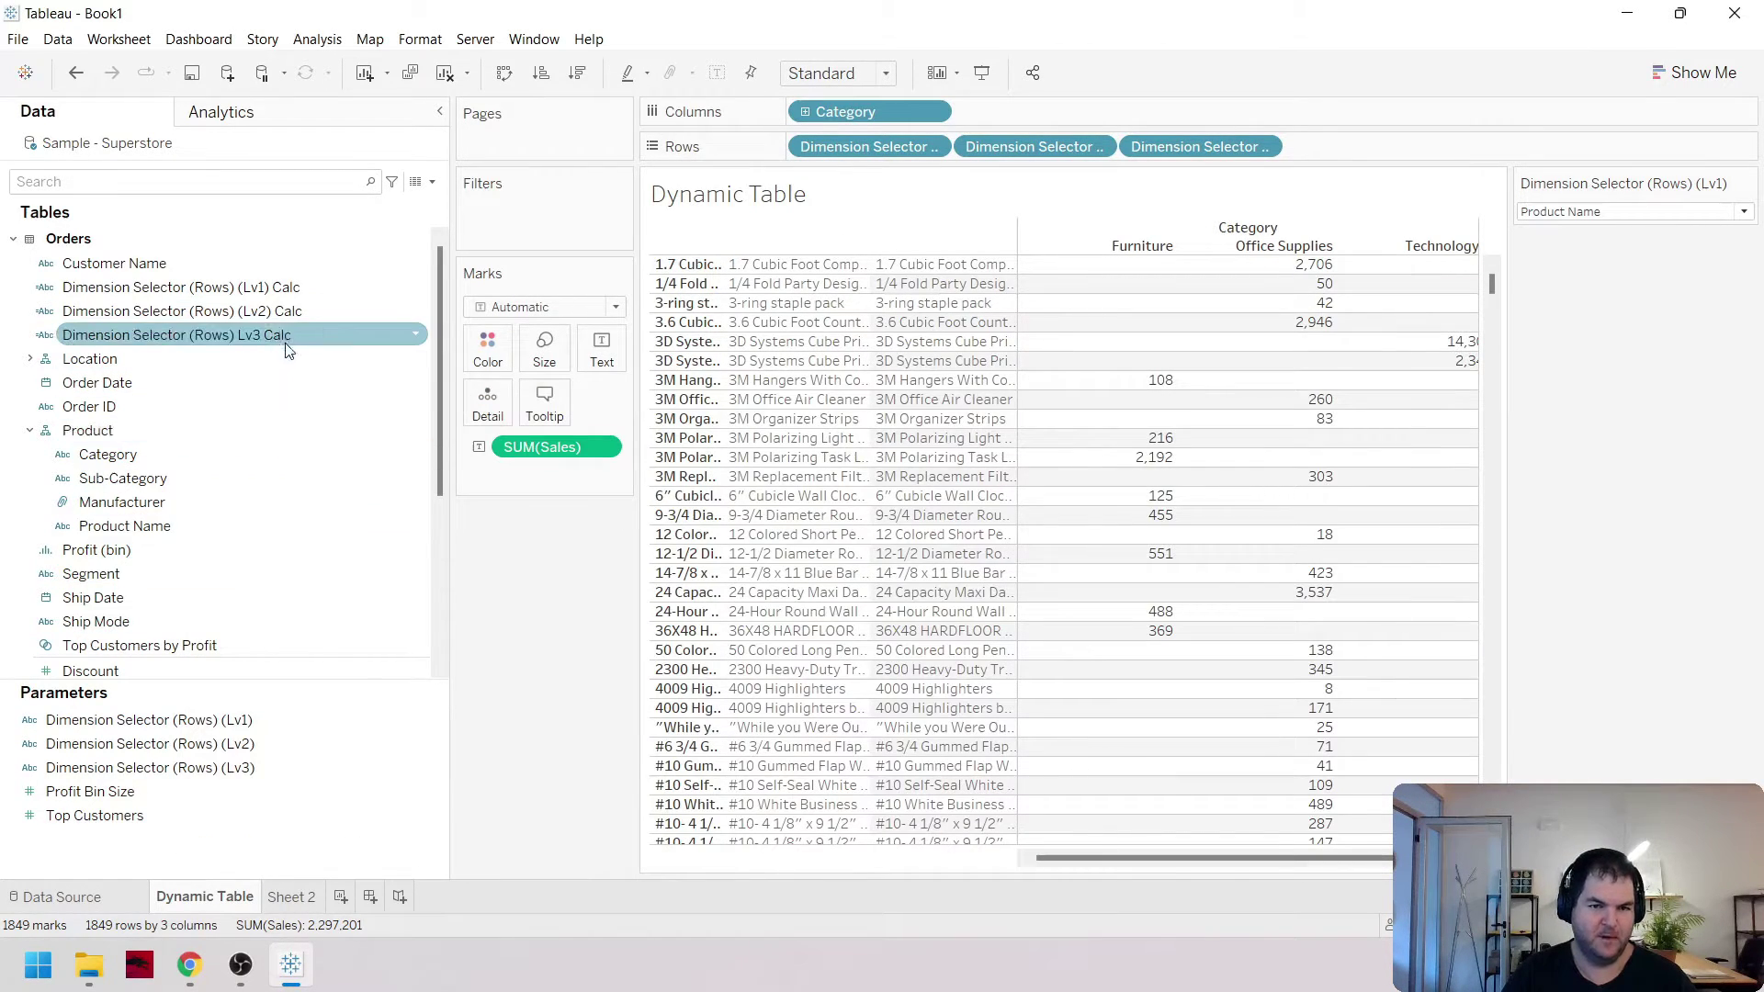
right_click(317, 349)
left_click(368, 464)
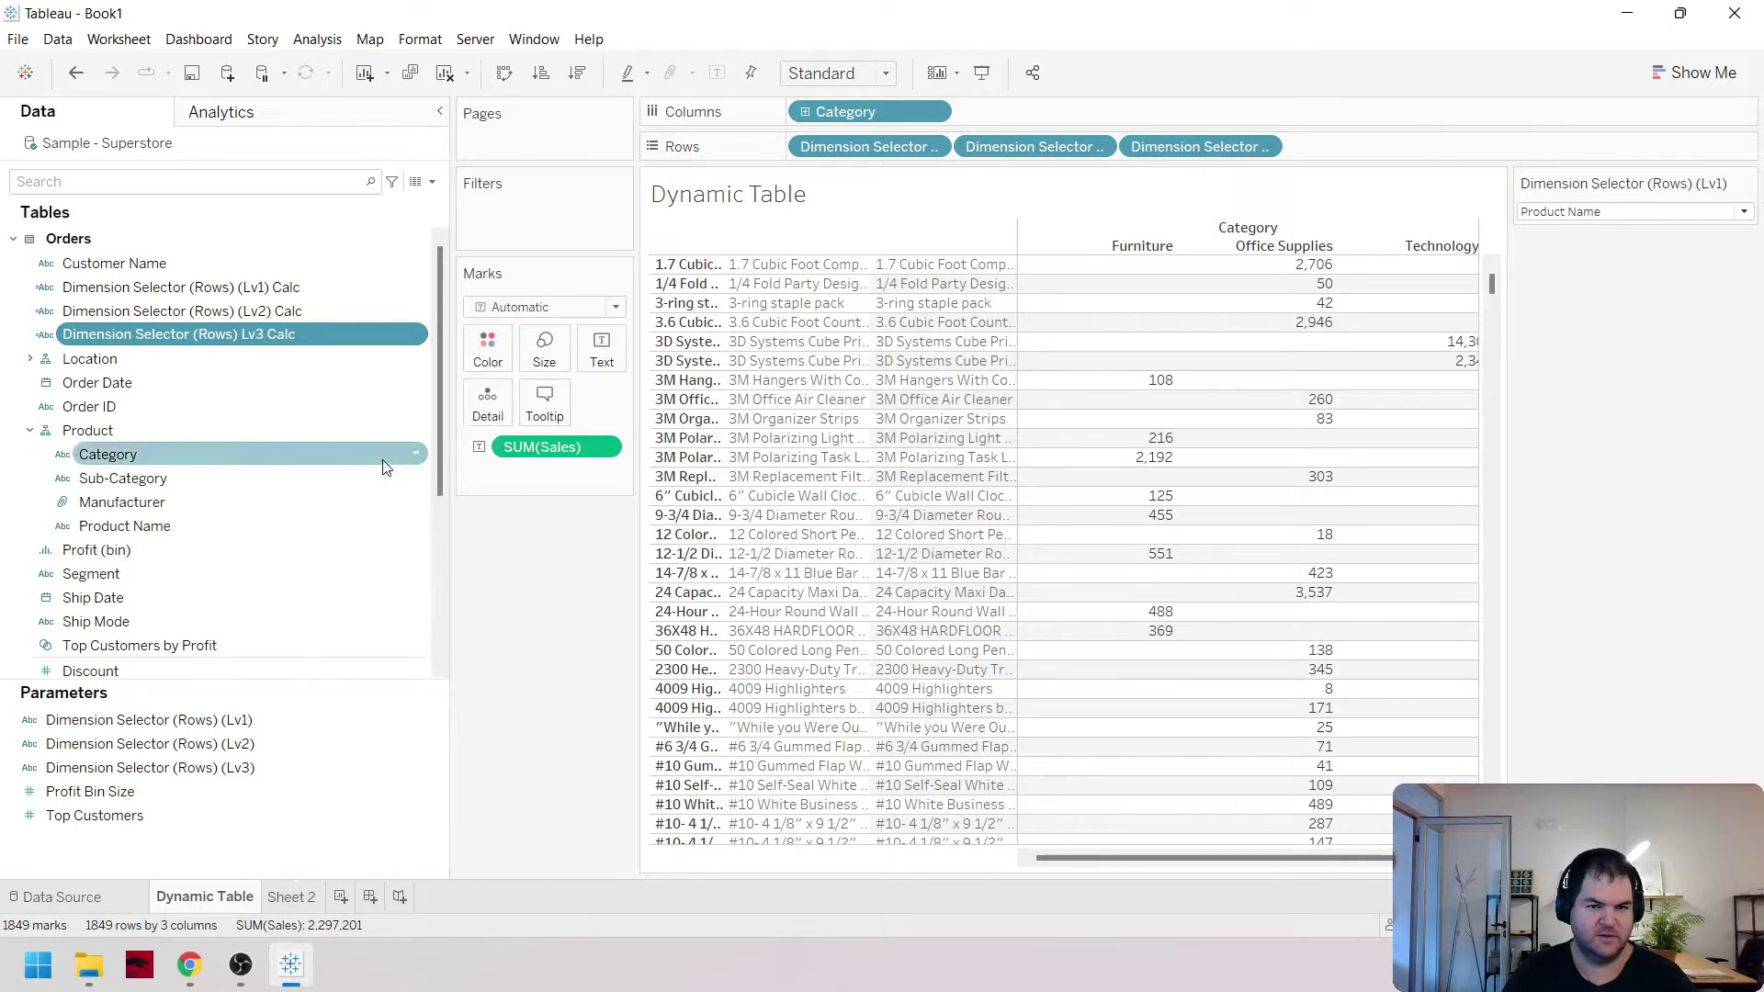
left_click(237, 439)
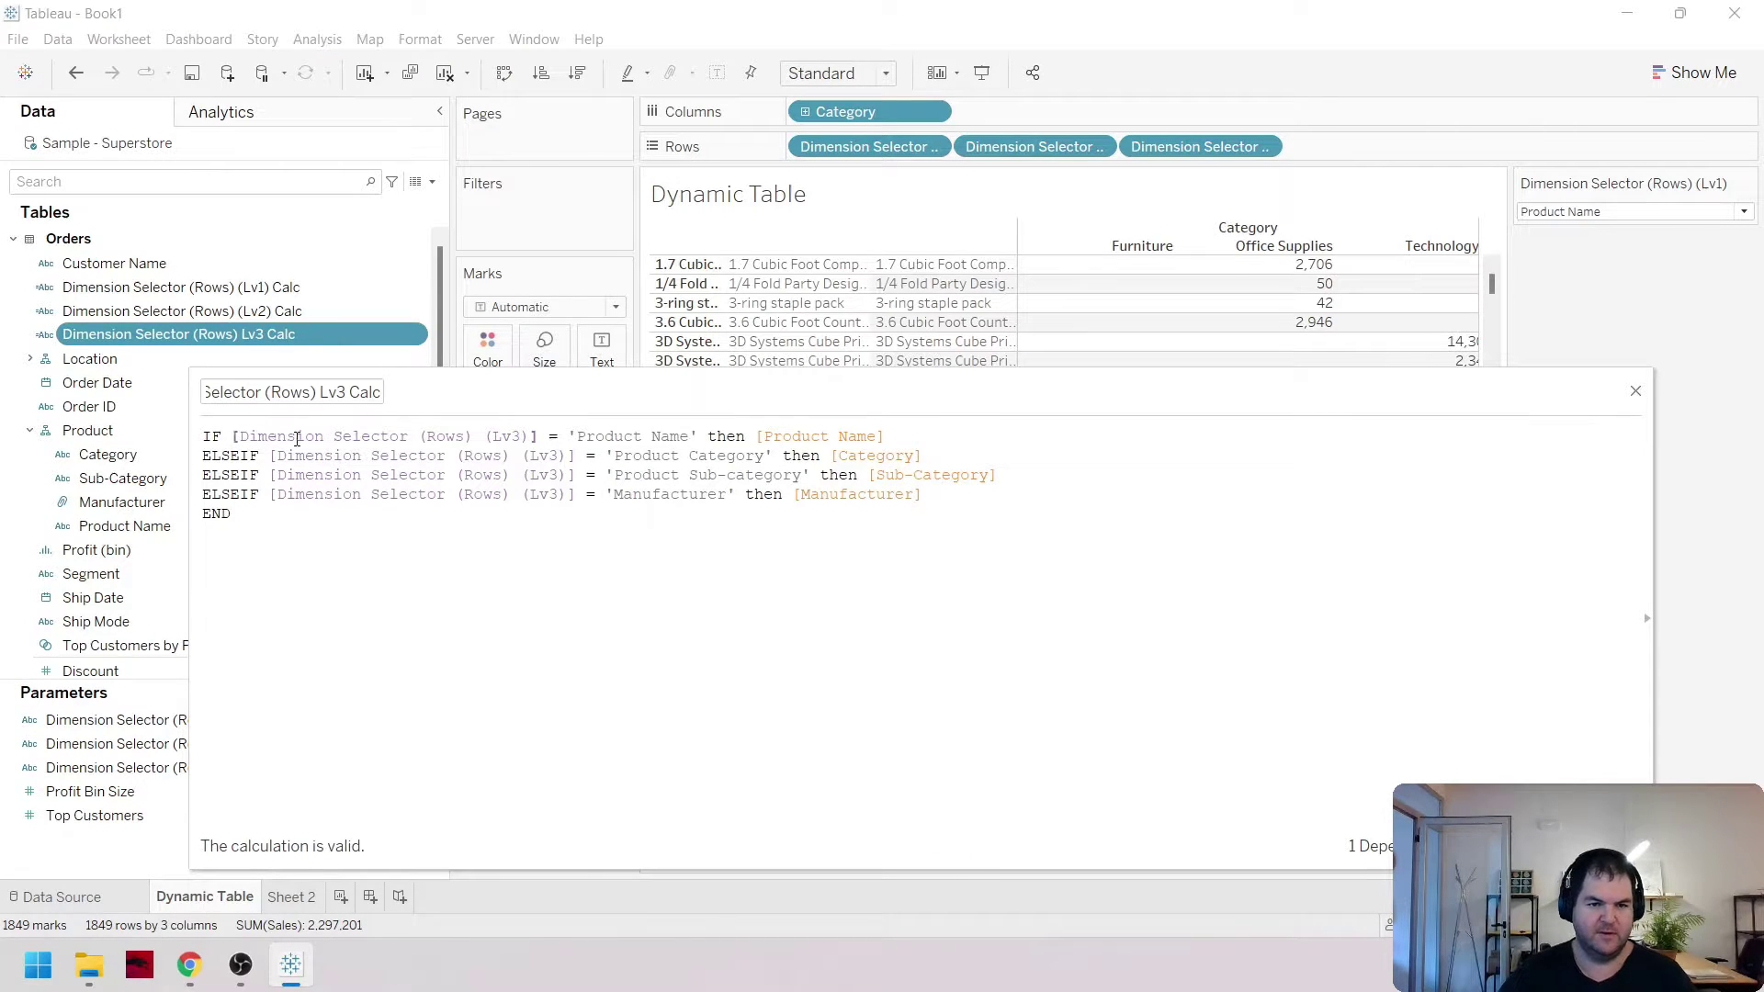
key("Return")
type("ELSEIF")
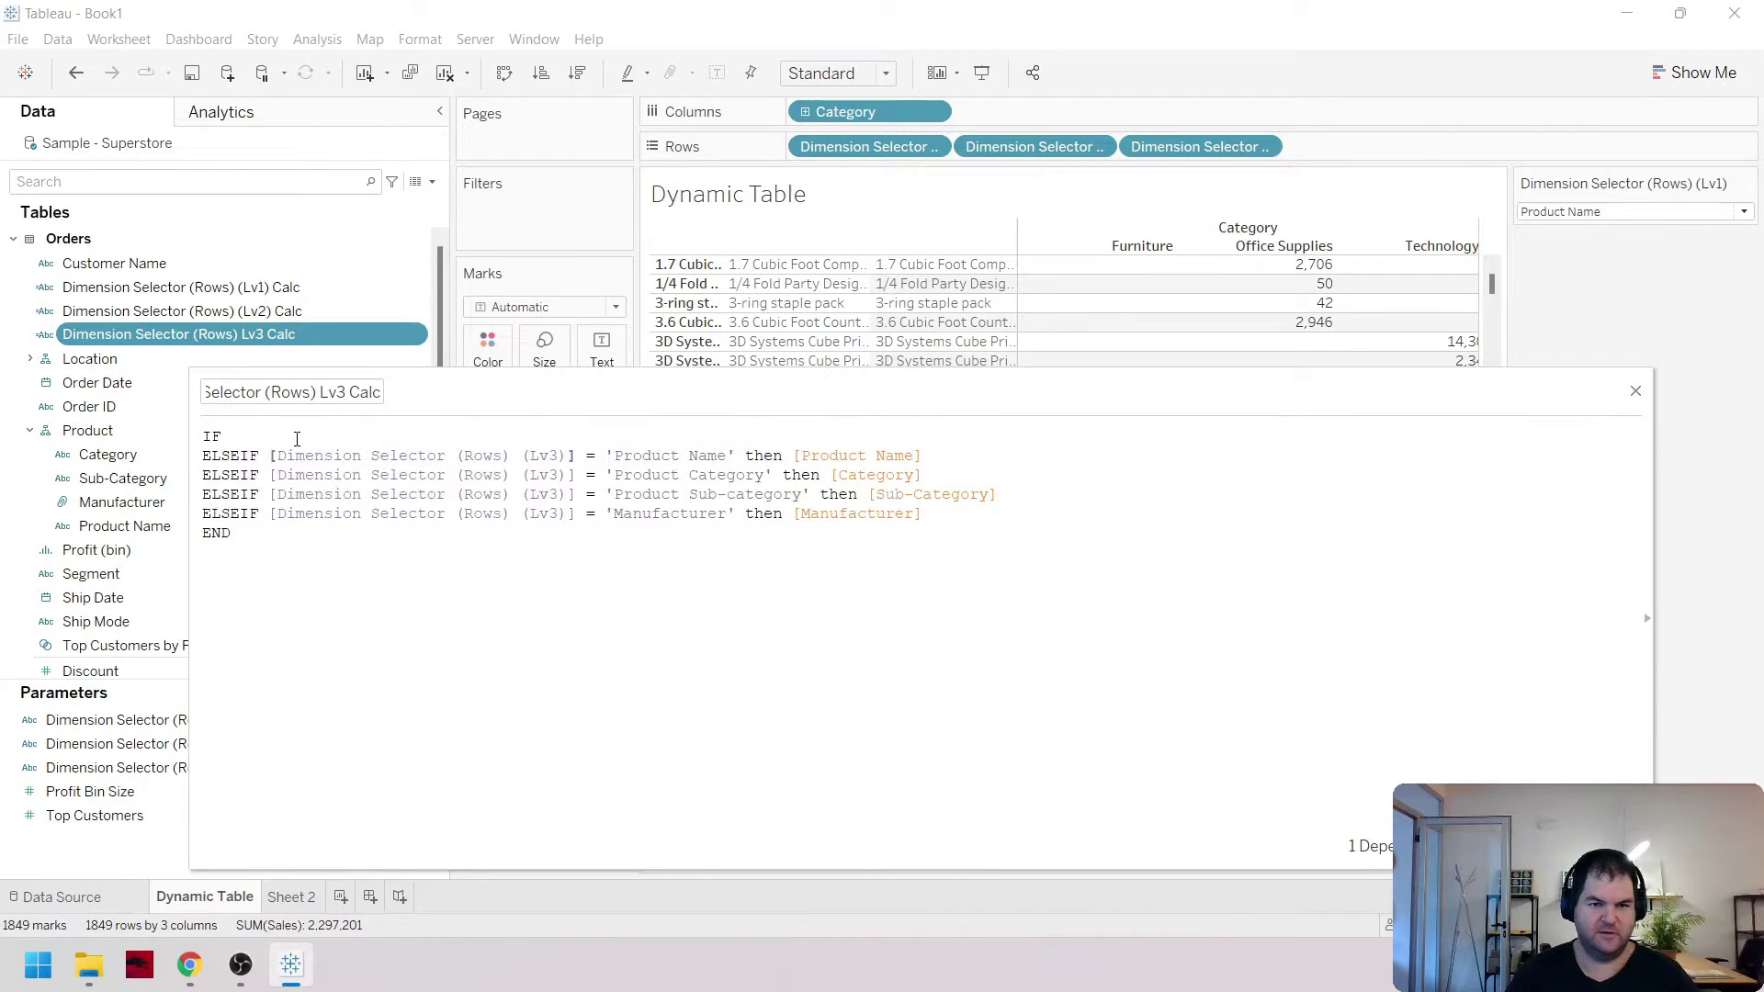
Paste the copied 'None' condition after IF, change its parameter reference to Lv3, and save the Lv3 calculation
key("ctrl+v")
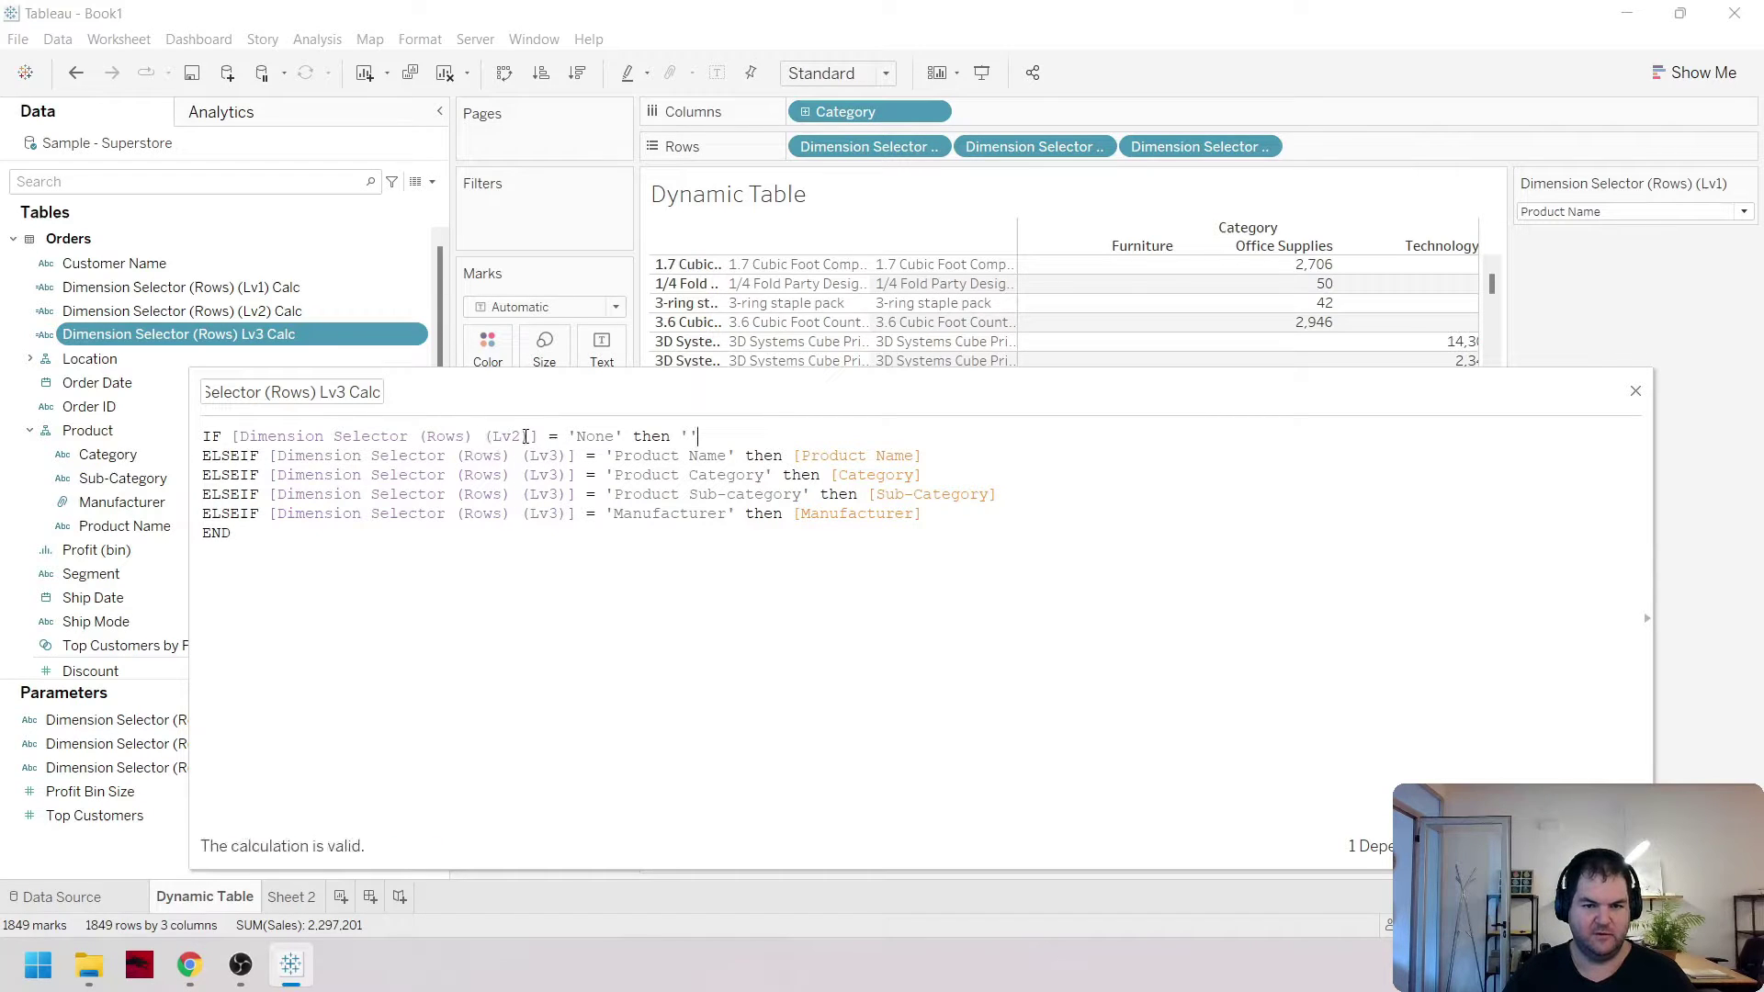
left_click(519, 435)
key("BackSpace")
type("3")
key("End")
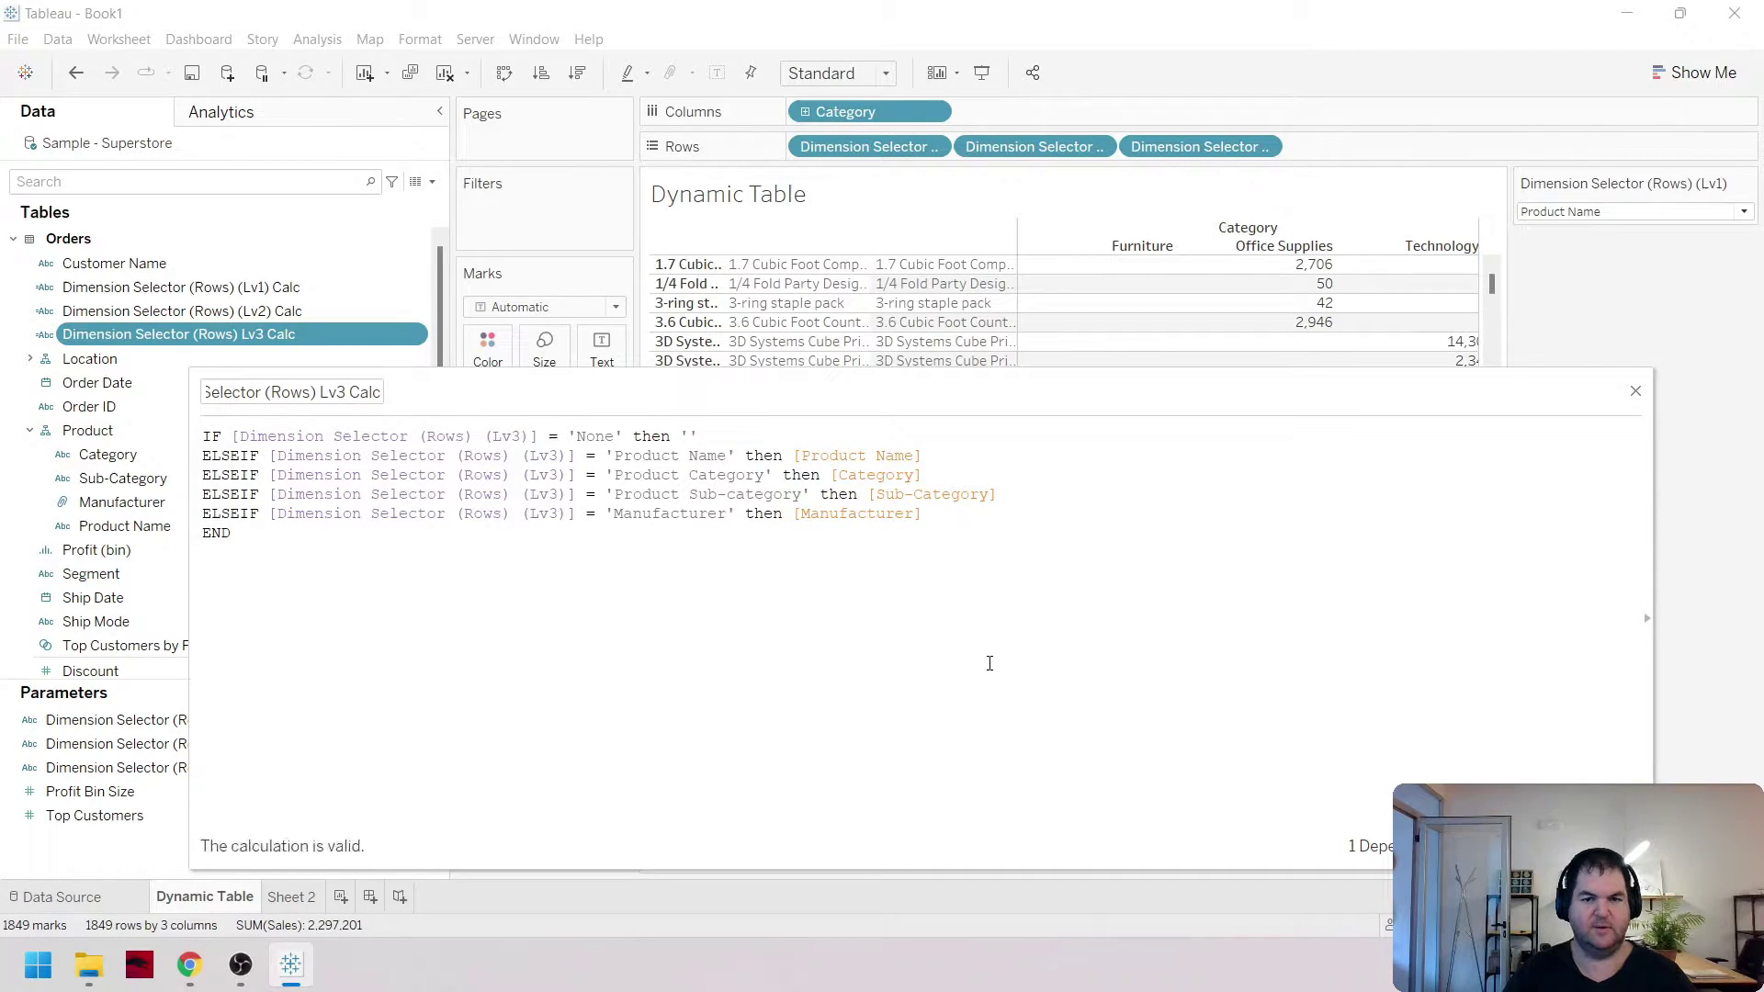
left_click(1607, 845)
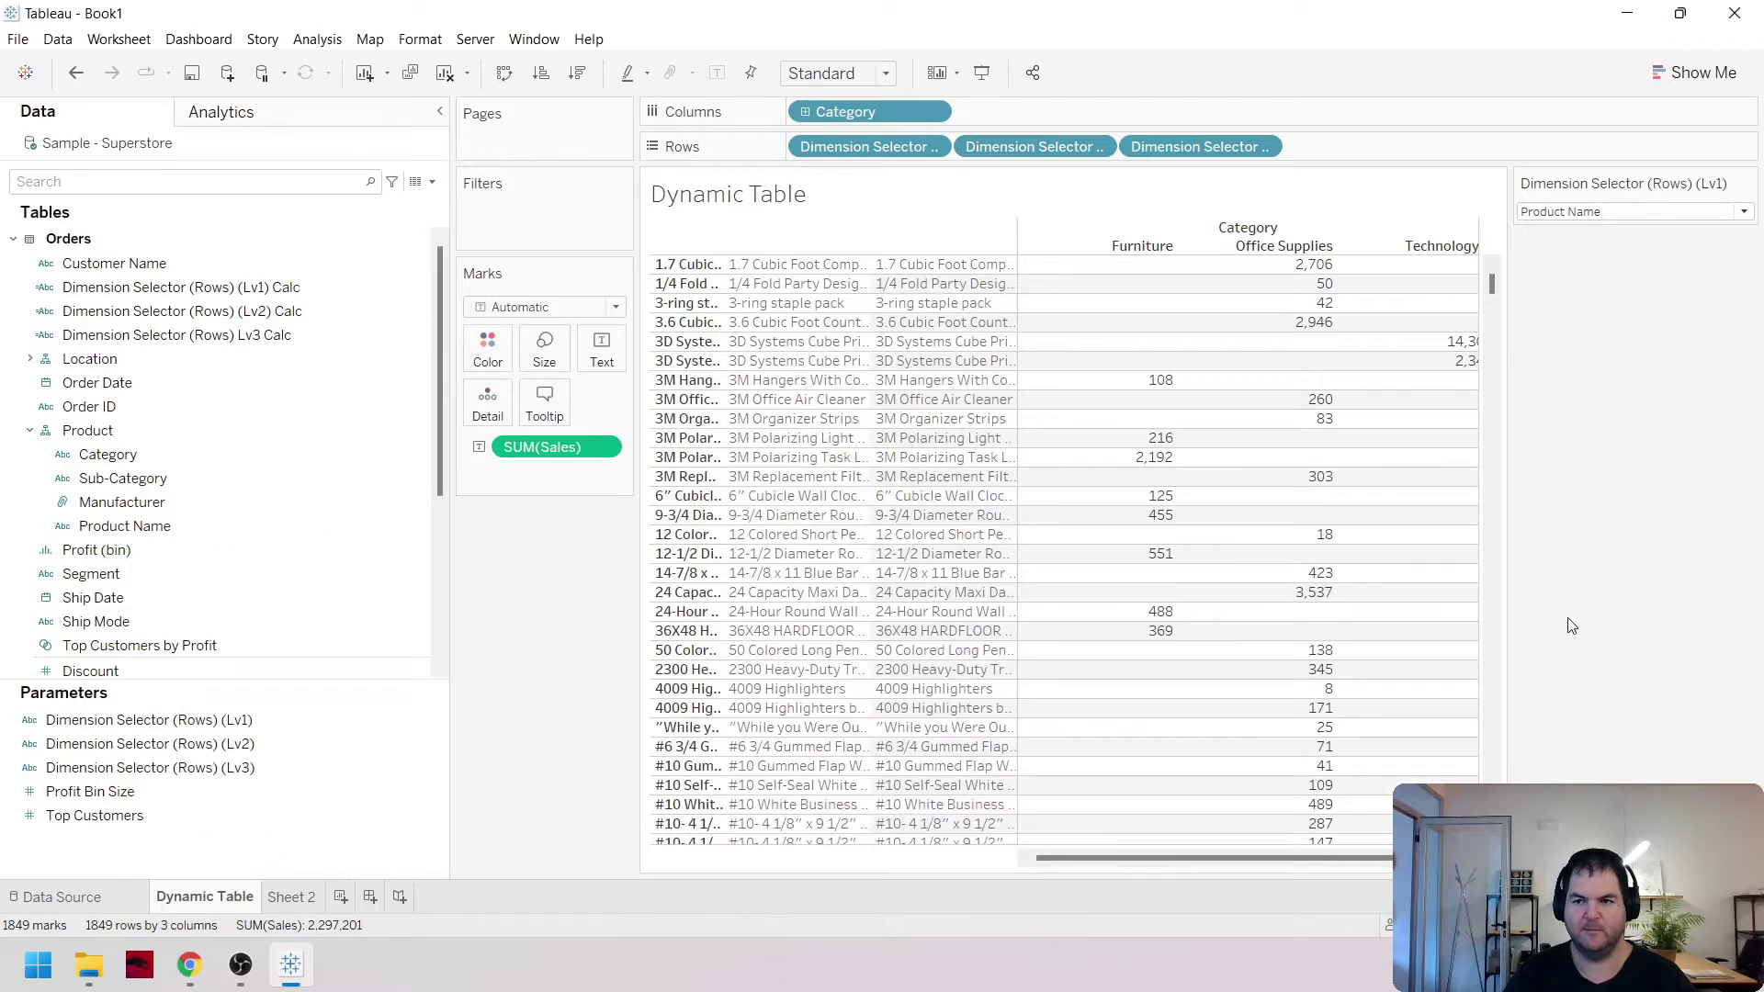
Show the controls for the Dimension Selector (Rows) (Lv2) and (Lv3) parameters on the sheet
left_click(283, 741)
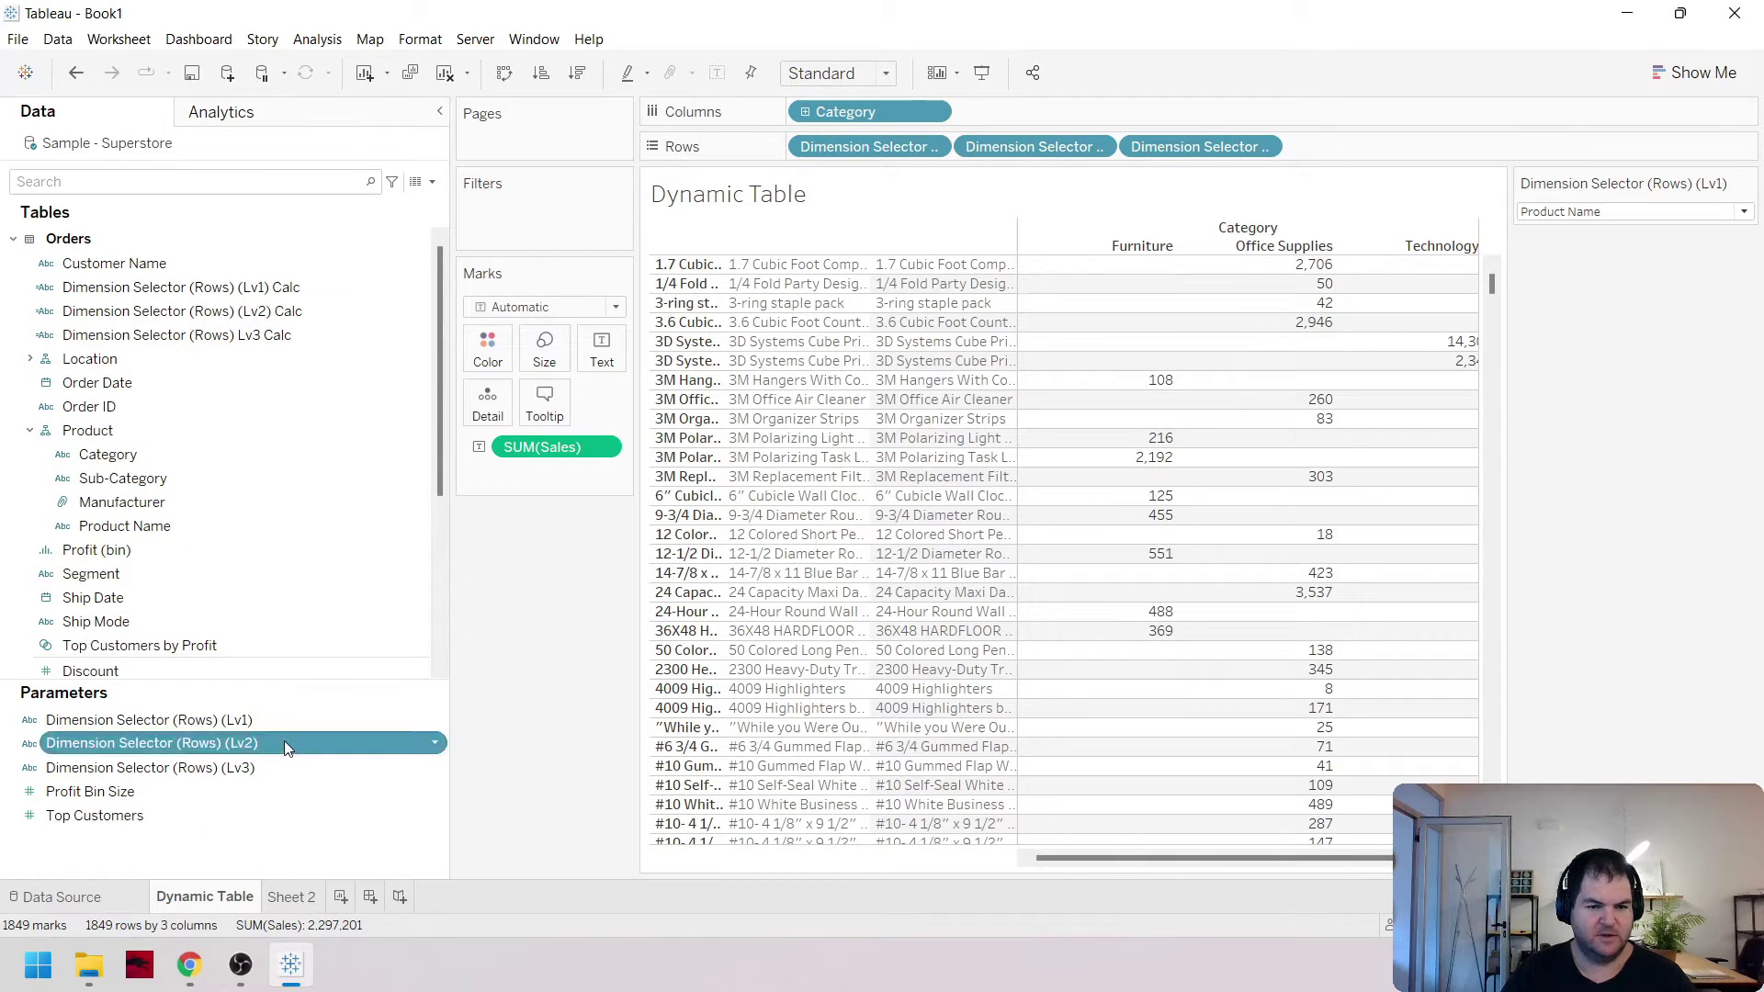
right_click(284, 740)
left_click(340, 419)
left_click(262, 768)
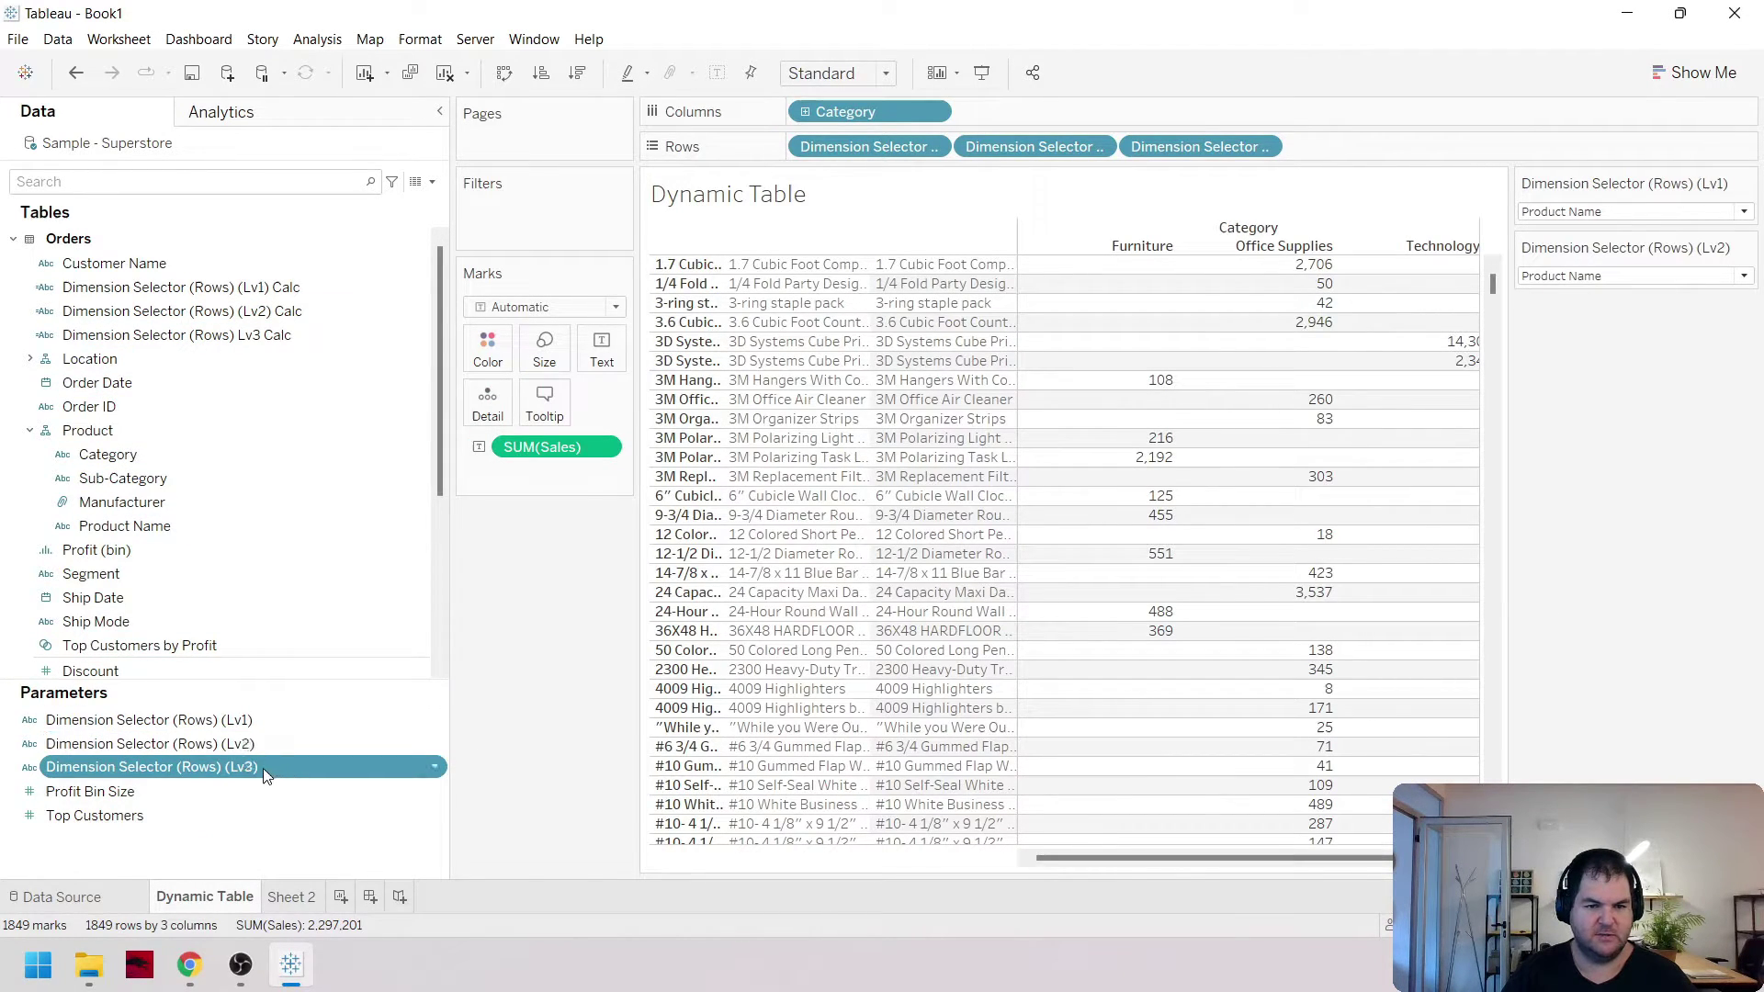
right_click(262, 768)
left_click(367, 665)
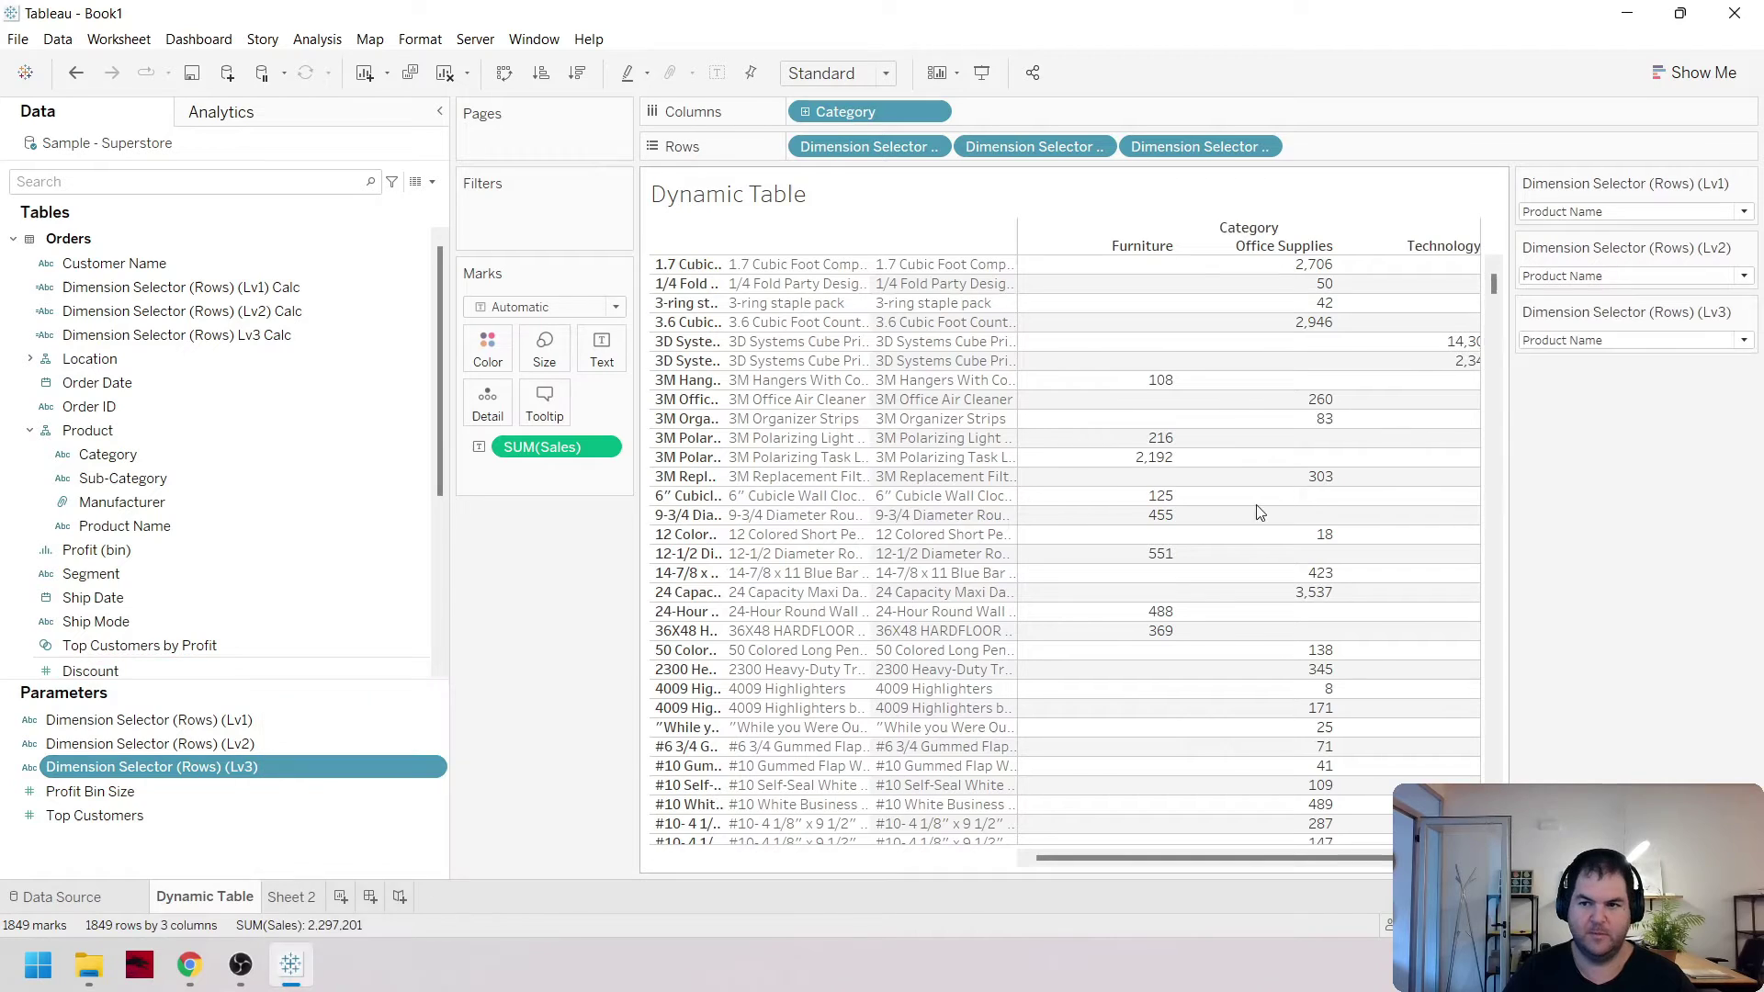
Set both the Lv2 and Lv3 row dimension selectors to None and look through the resulting table
left_click(1617, 276)
left_click(1552, 294)
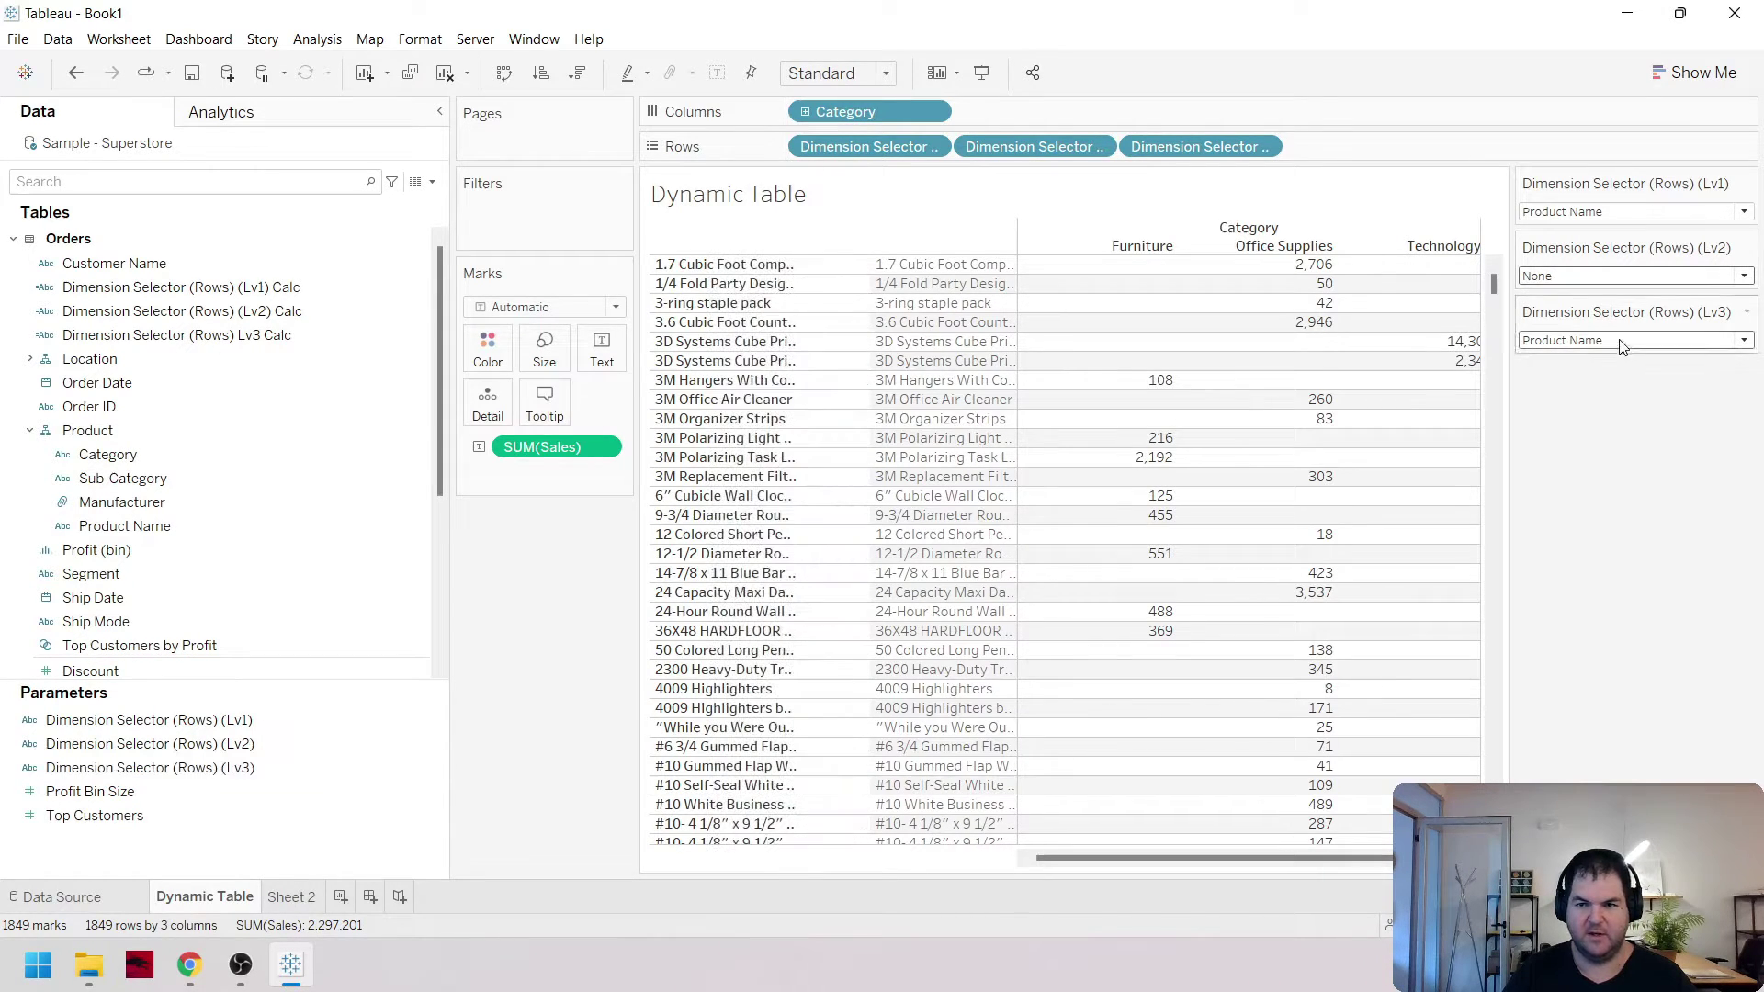
left_click(1621, 340)
left_click(1603, 378)
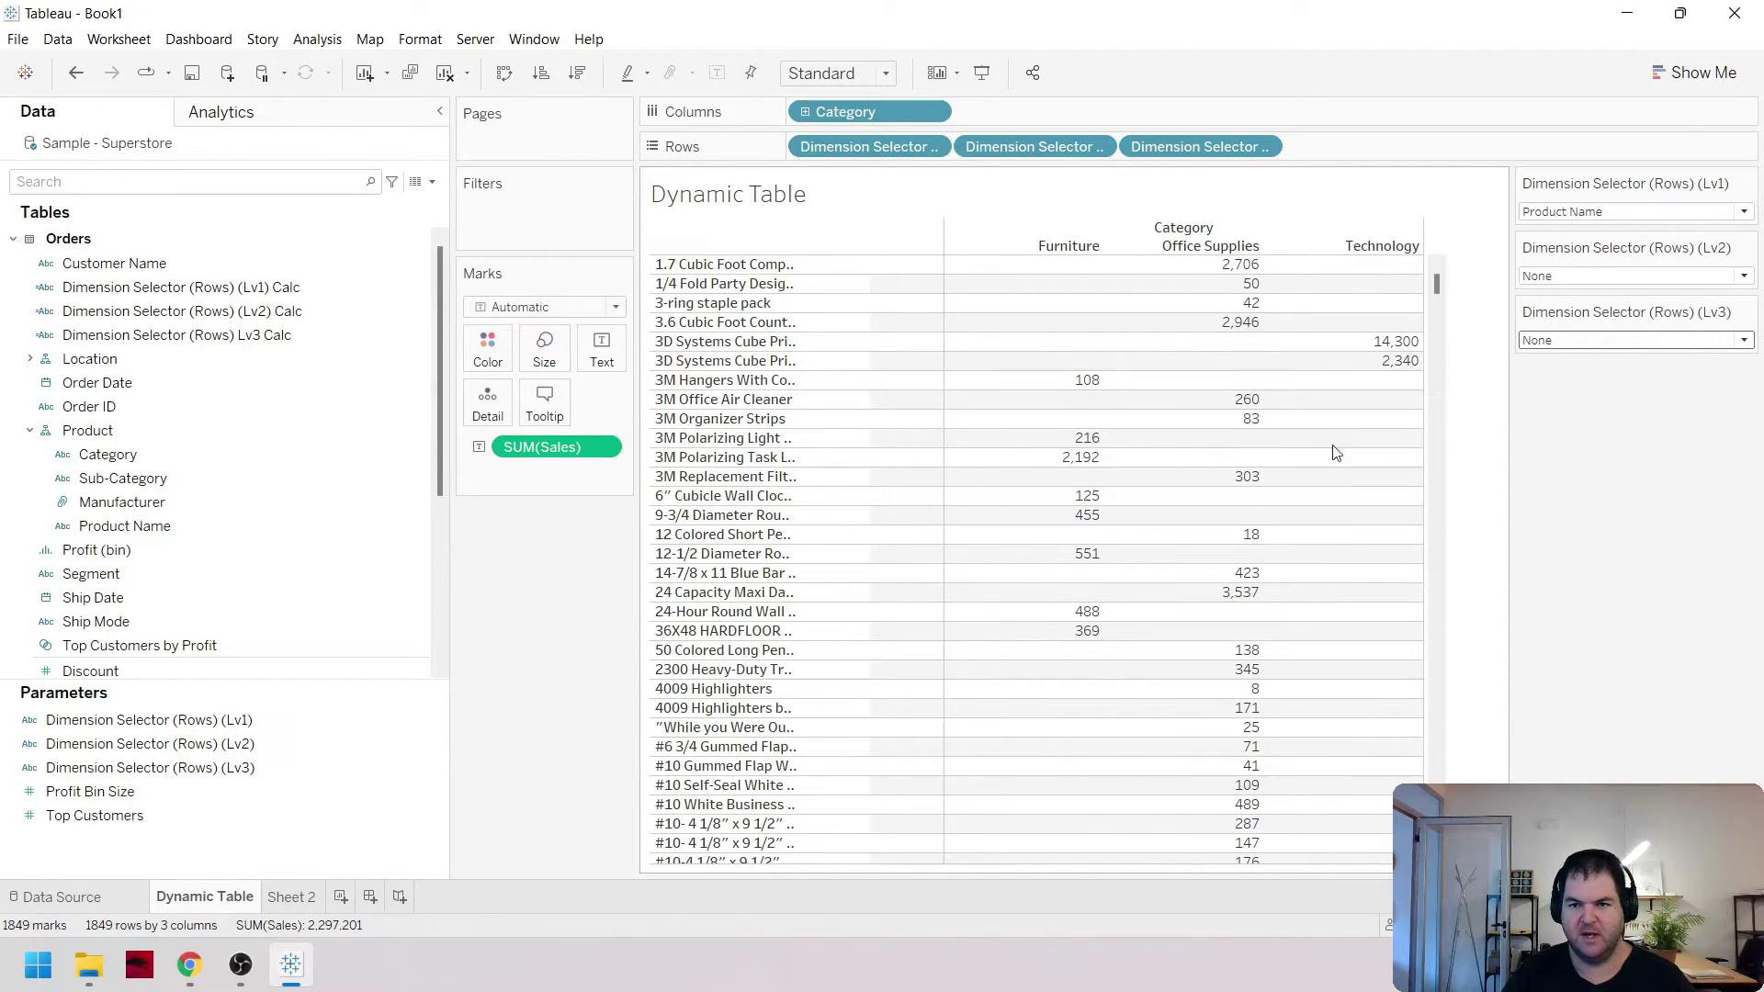
scroll(1437, 295, "down", 10)
scroll(1436, 295, "up", 10)
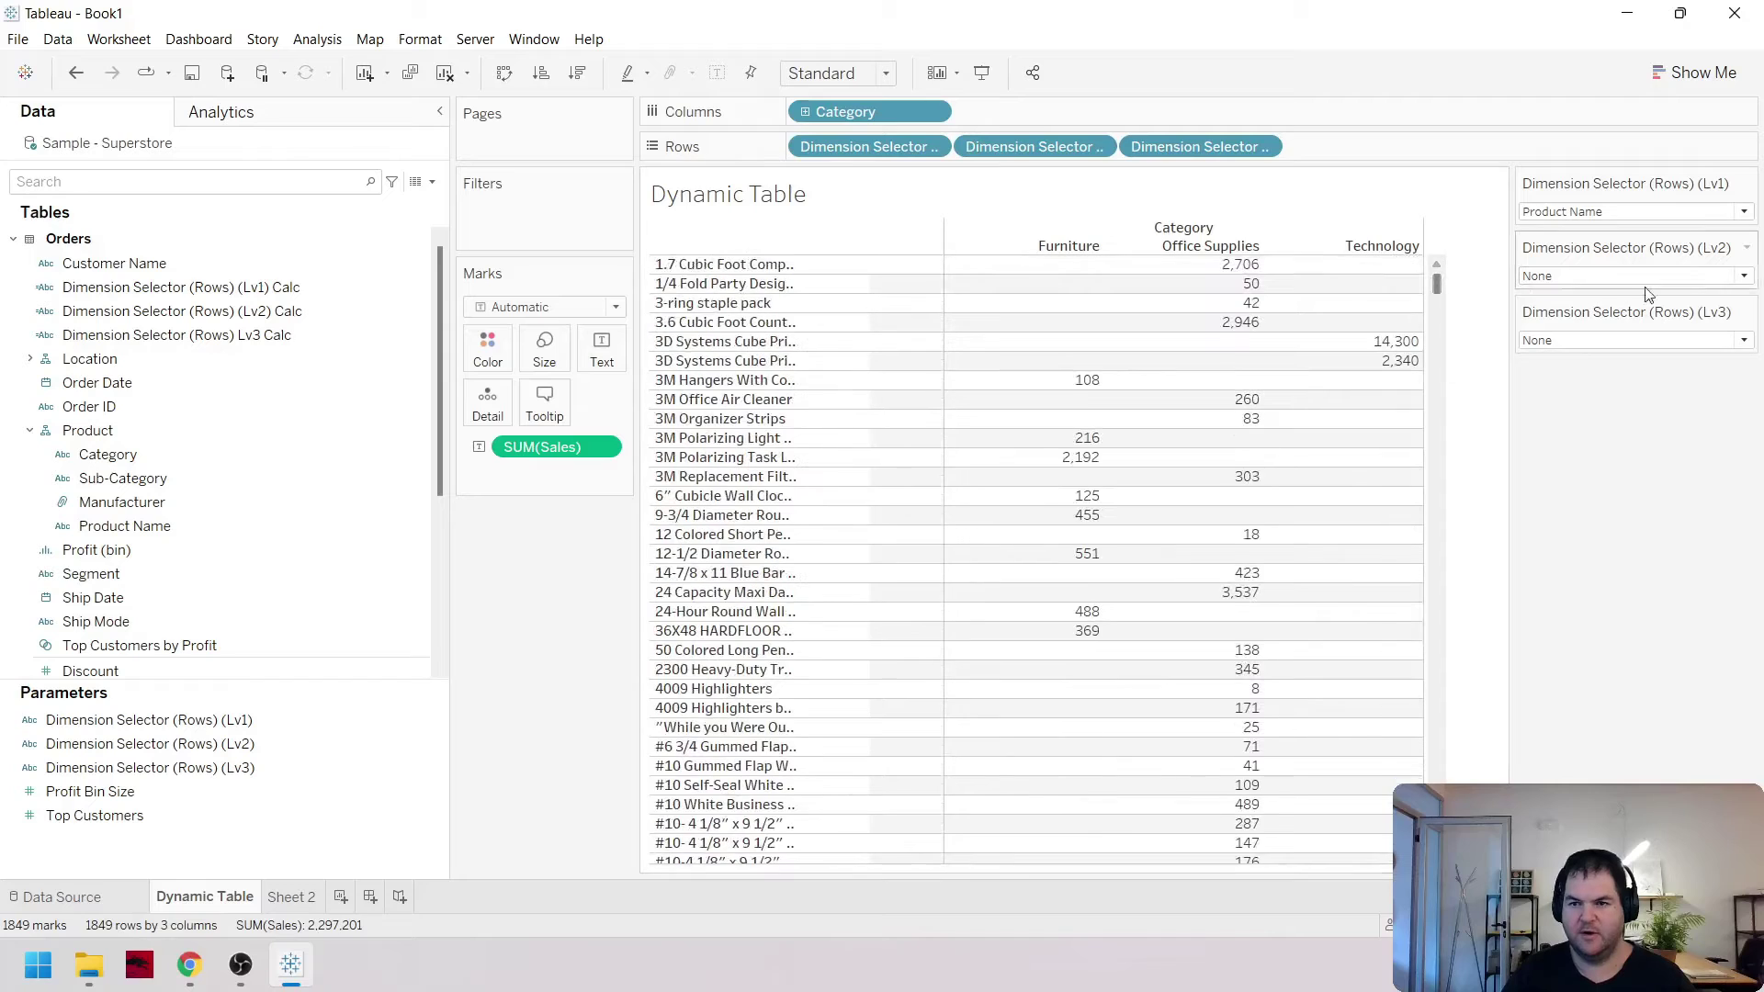
Set the Lv1 row selector to Product Category and the Lv2 row selector to Product Sub-category
left_click(1645, 212)
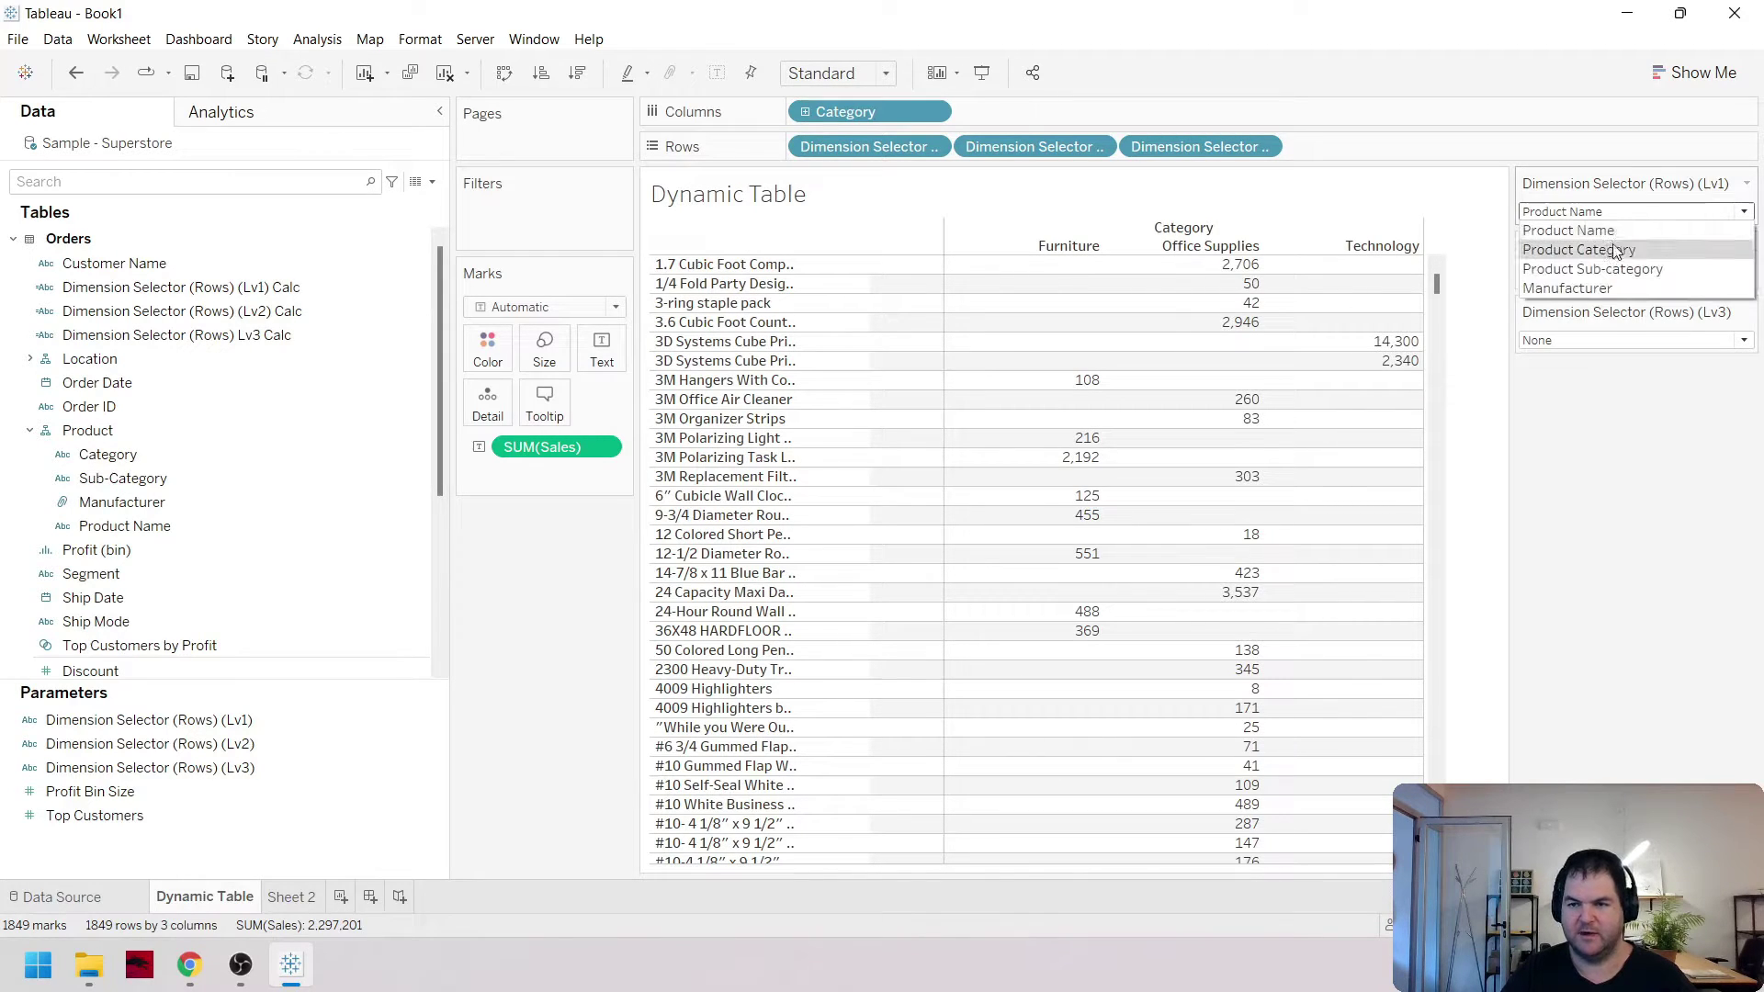
left_click(1598, 231)
left_click(1599, 276)
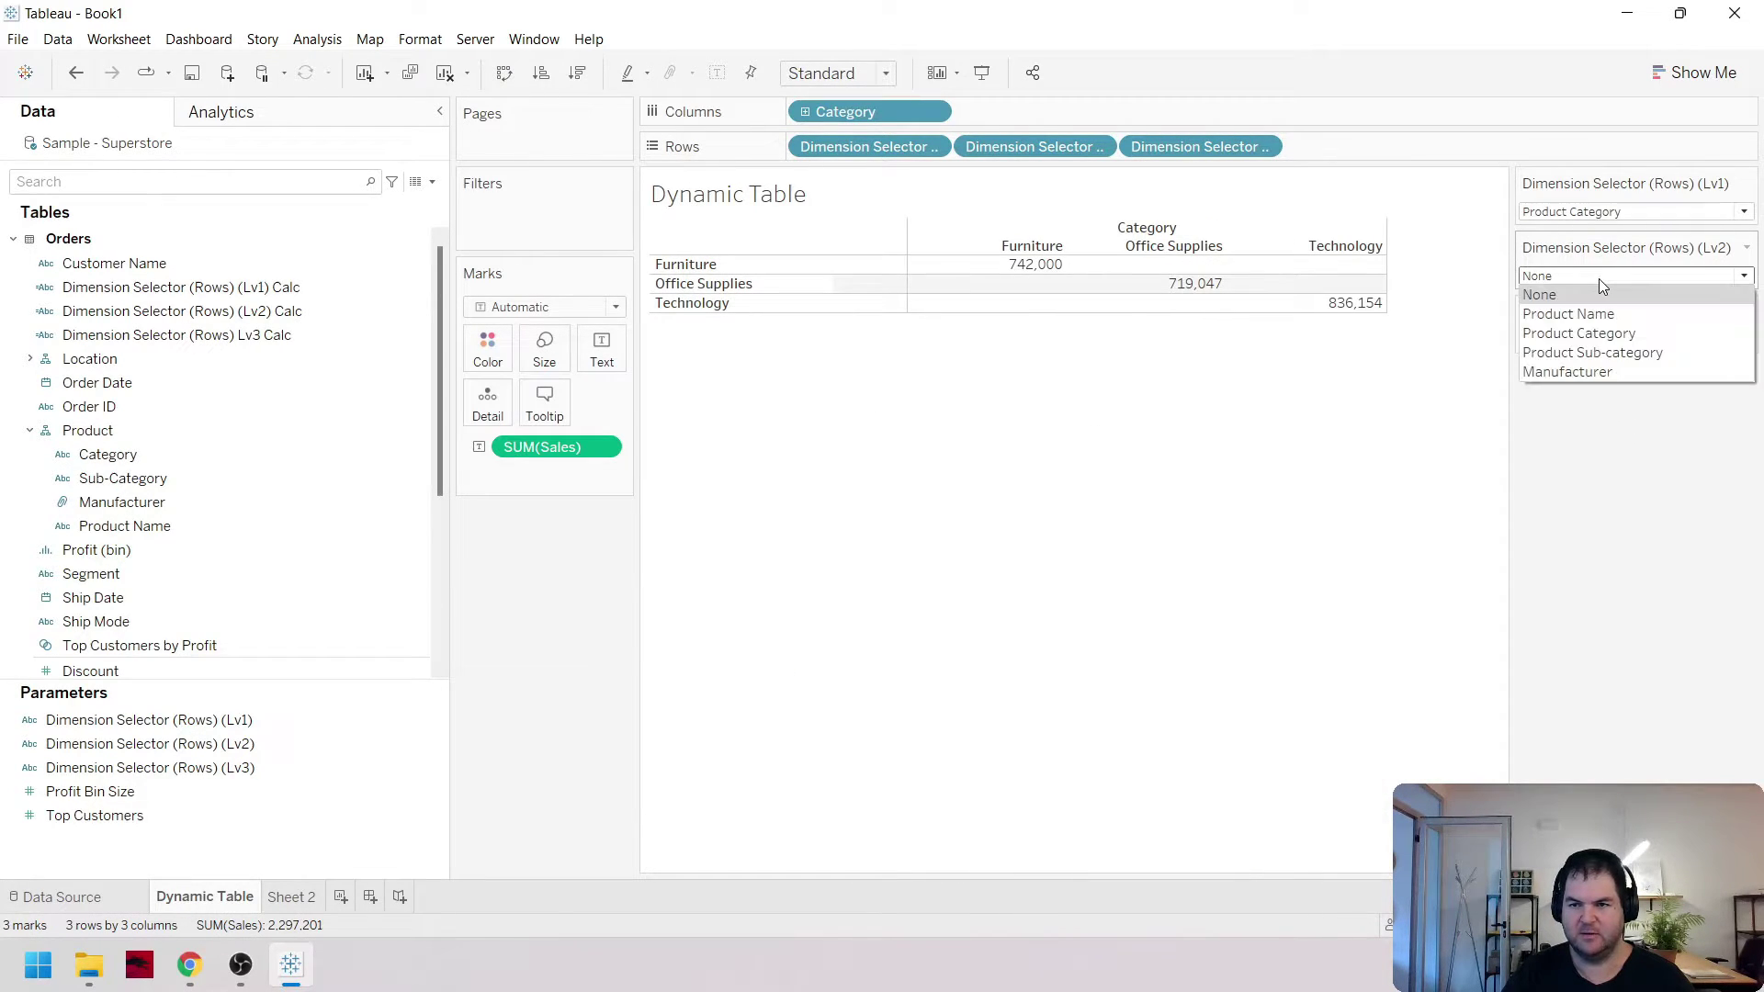
left_click(1646, 335)
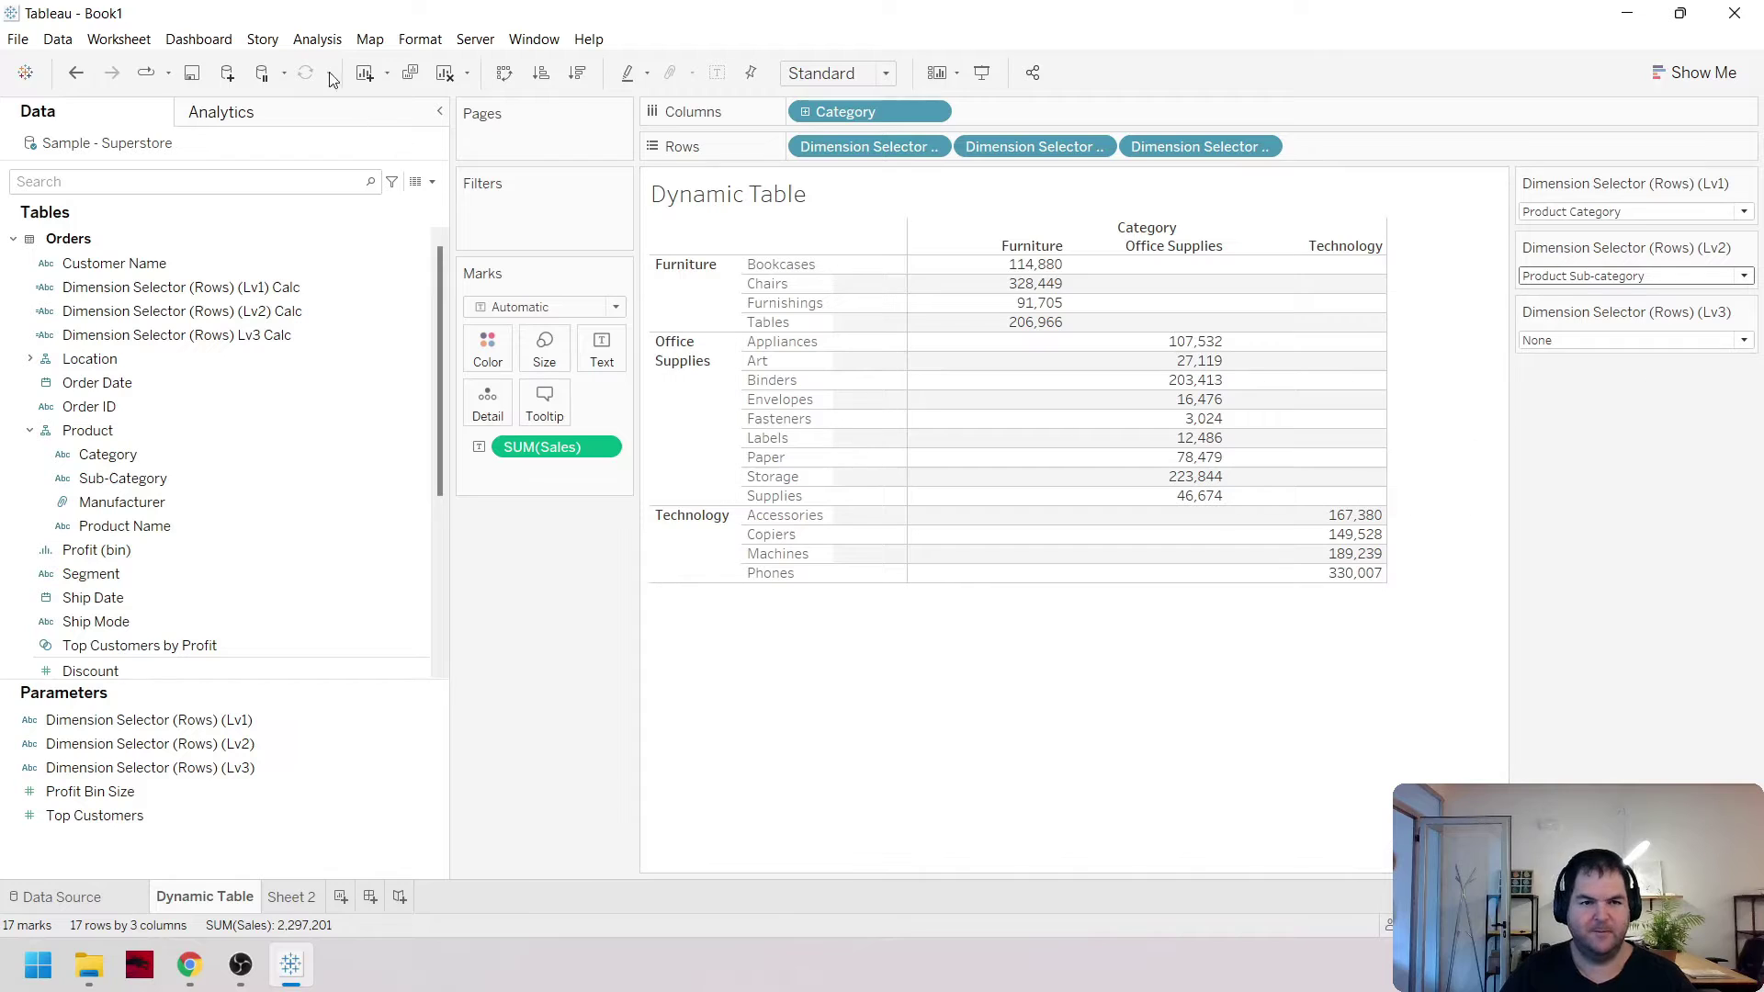
Turn on both row grand totals and column grand totals for the table
left_click(306, 46)
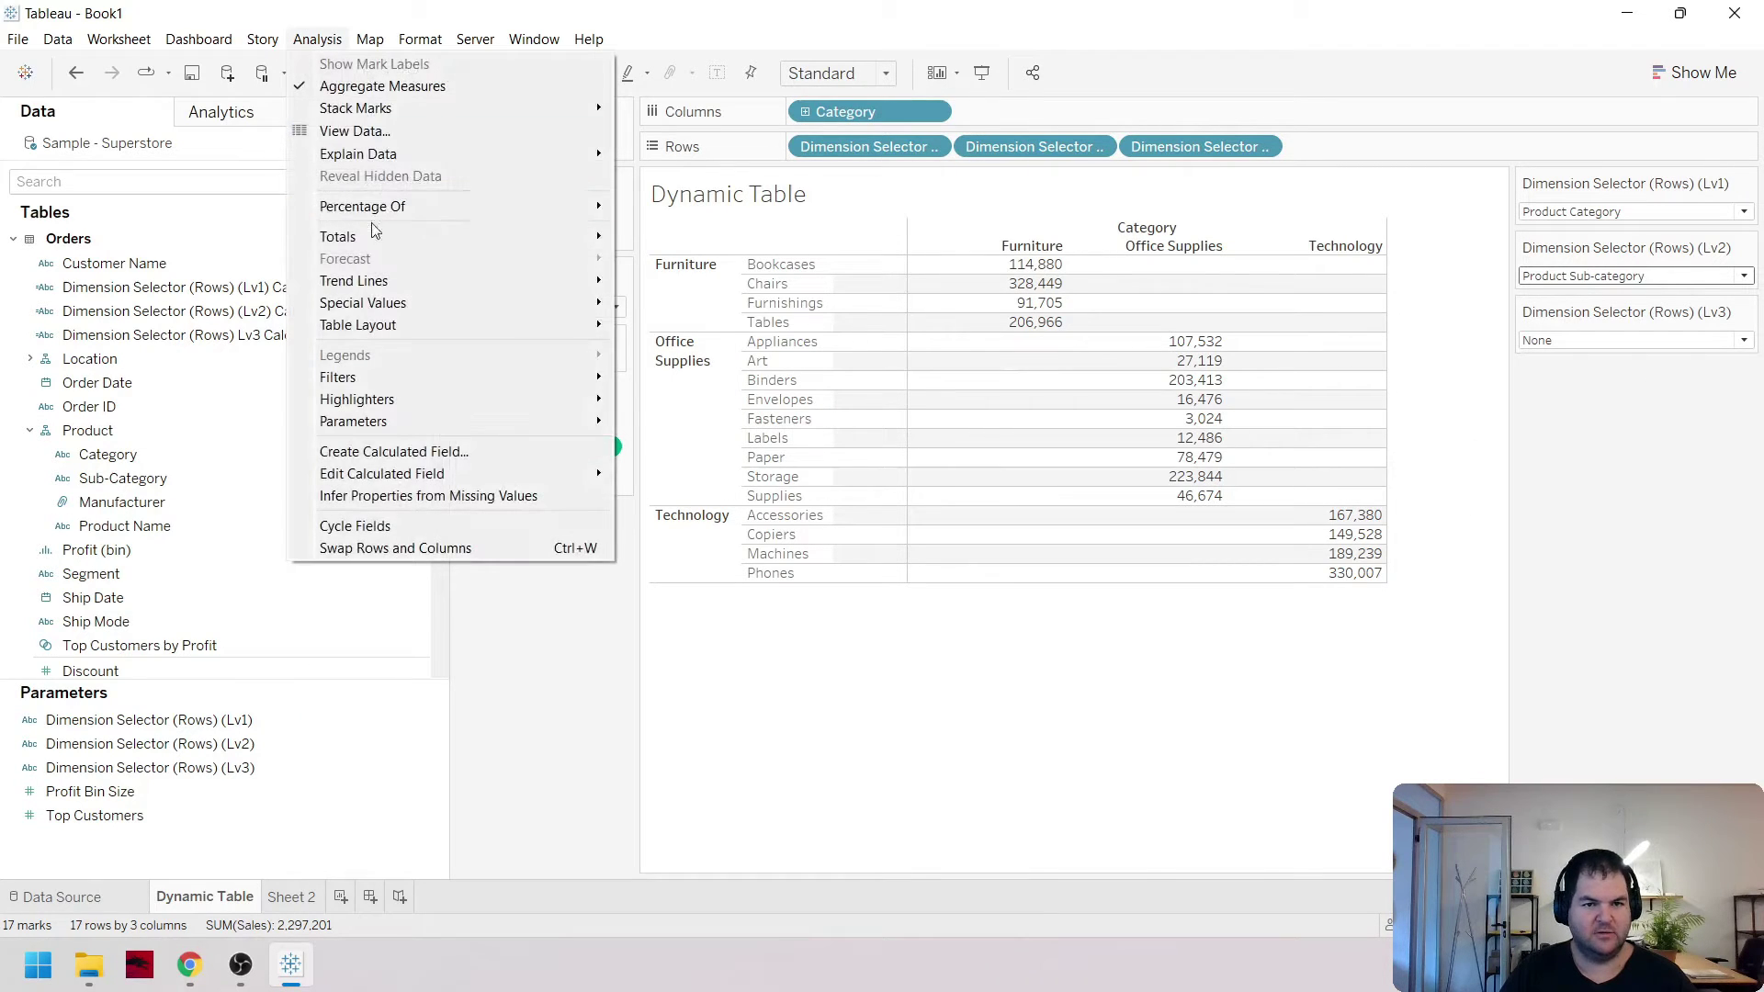
mouse_move(395, 236)
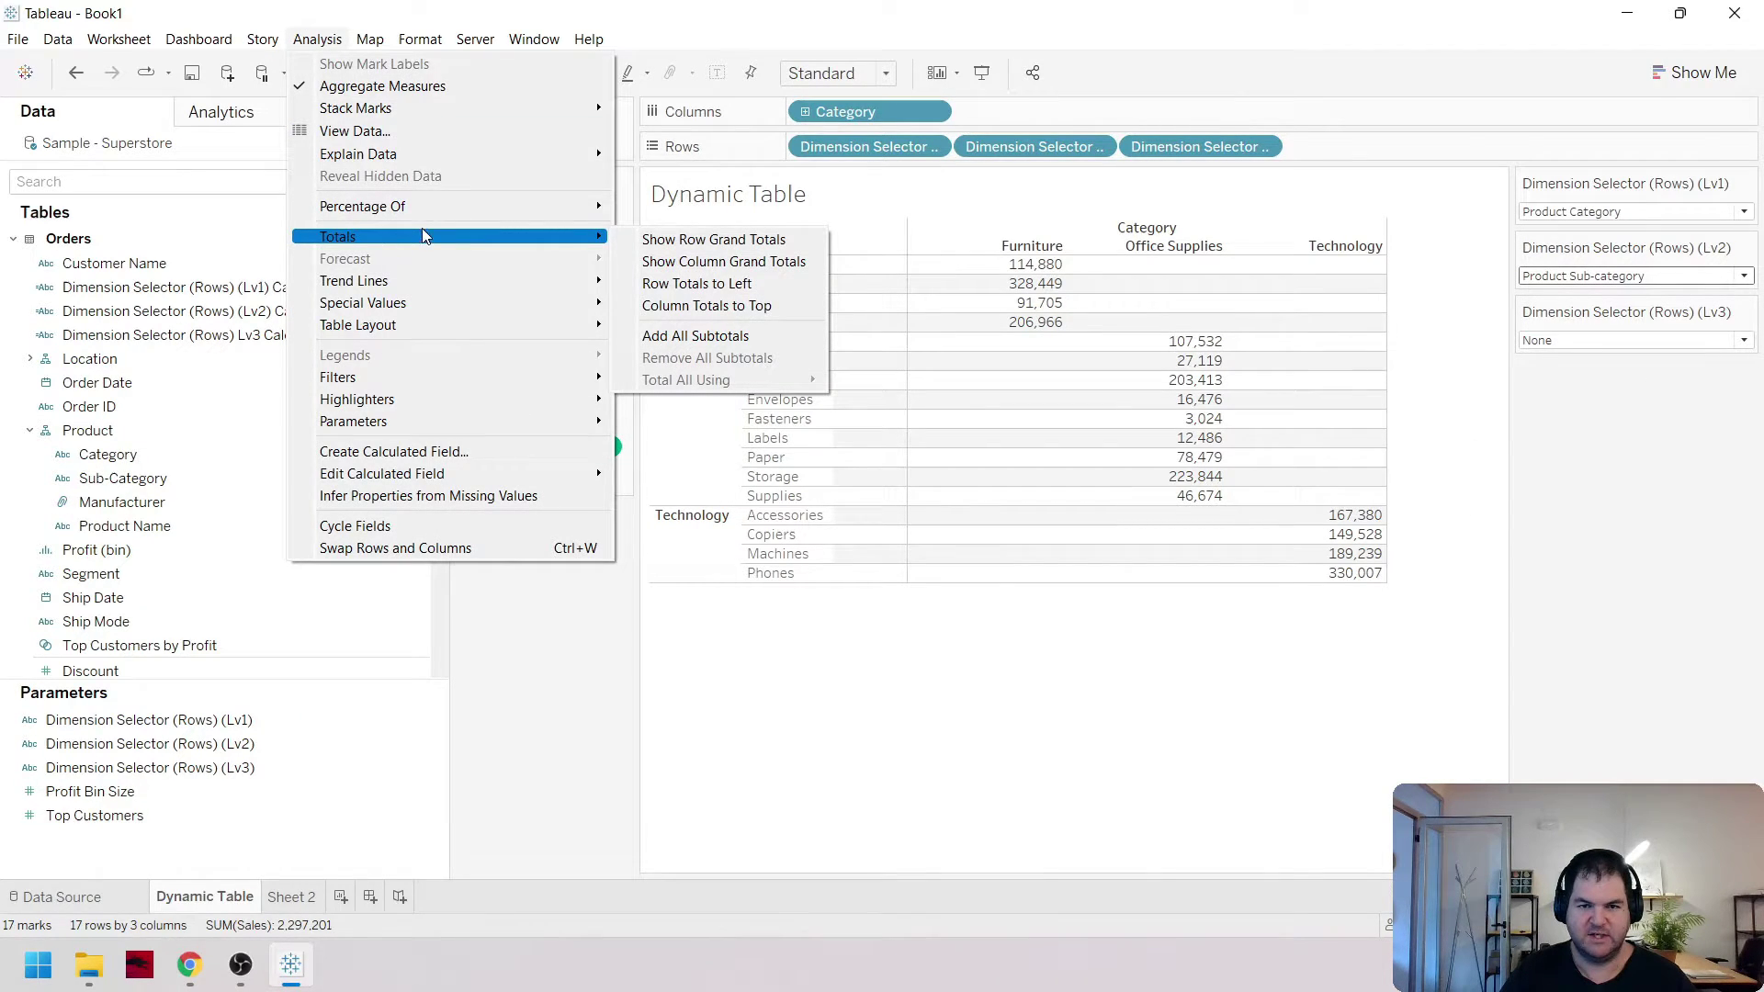
left_click(703, 240)
left_click(317, 39)
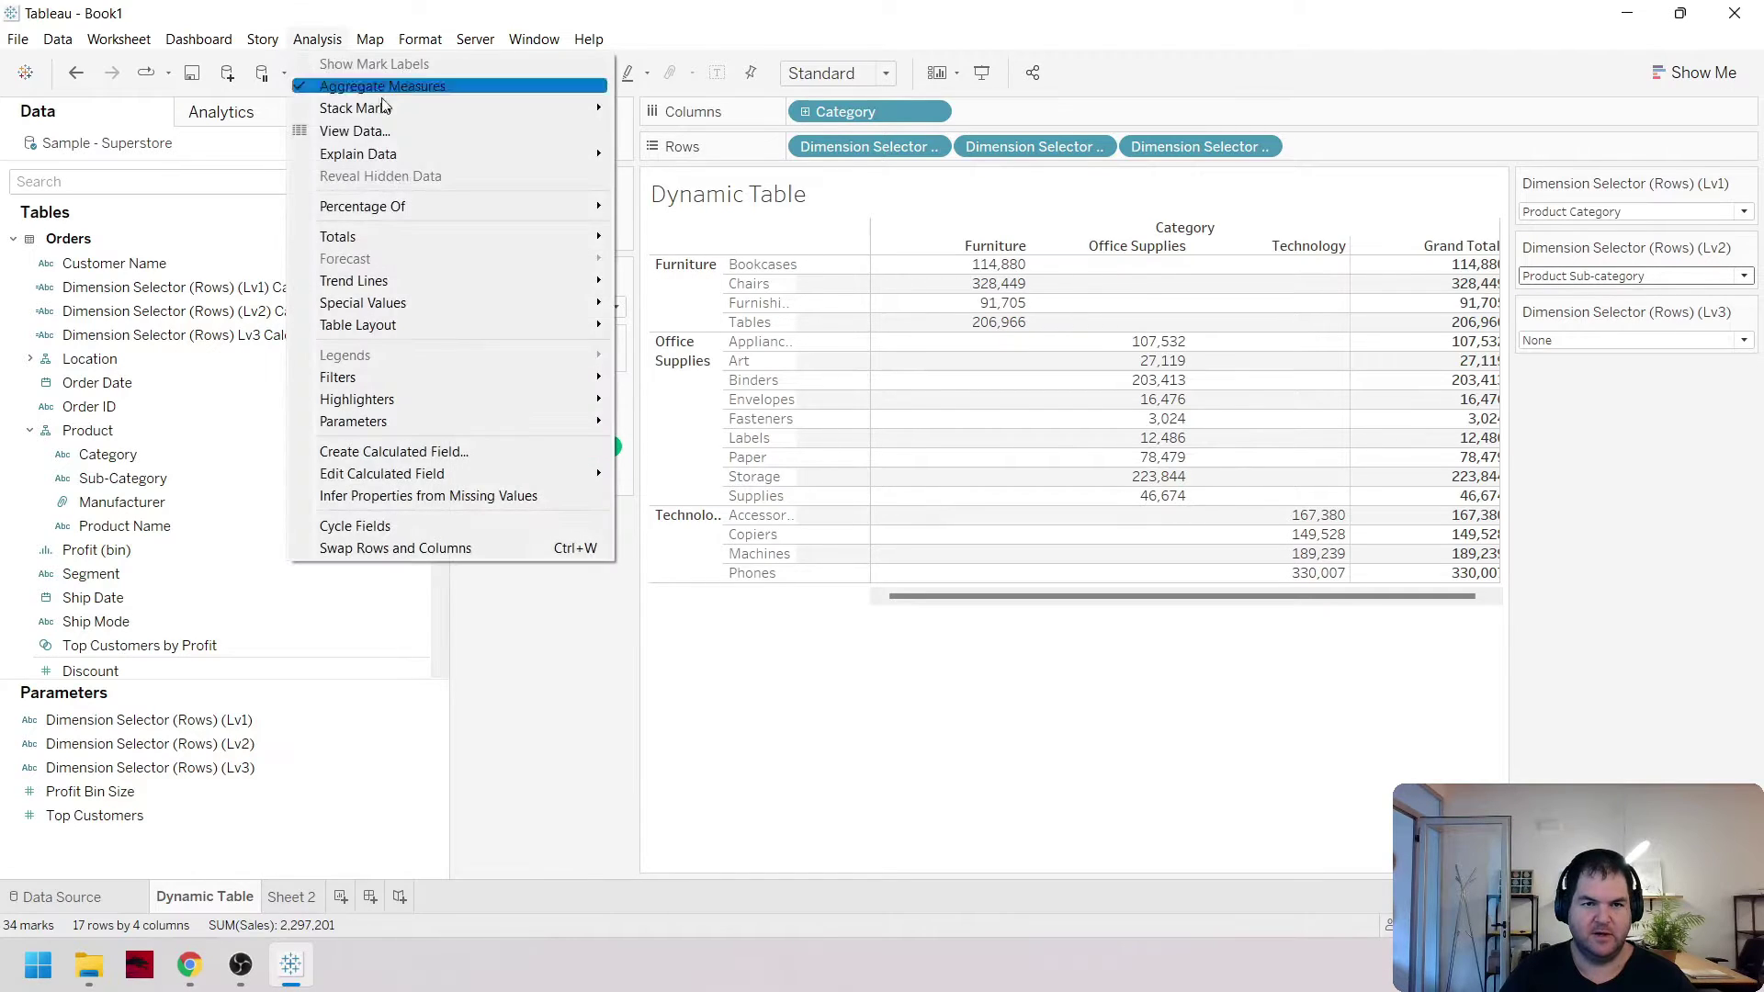
mouse_move(418, 237)
left_click(757, 265)
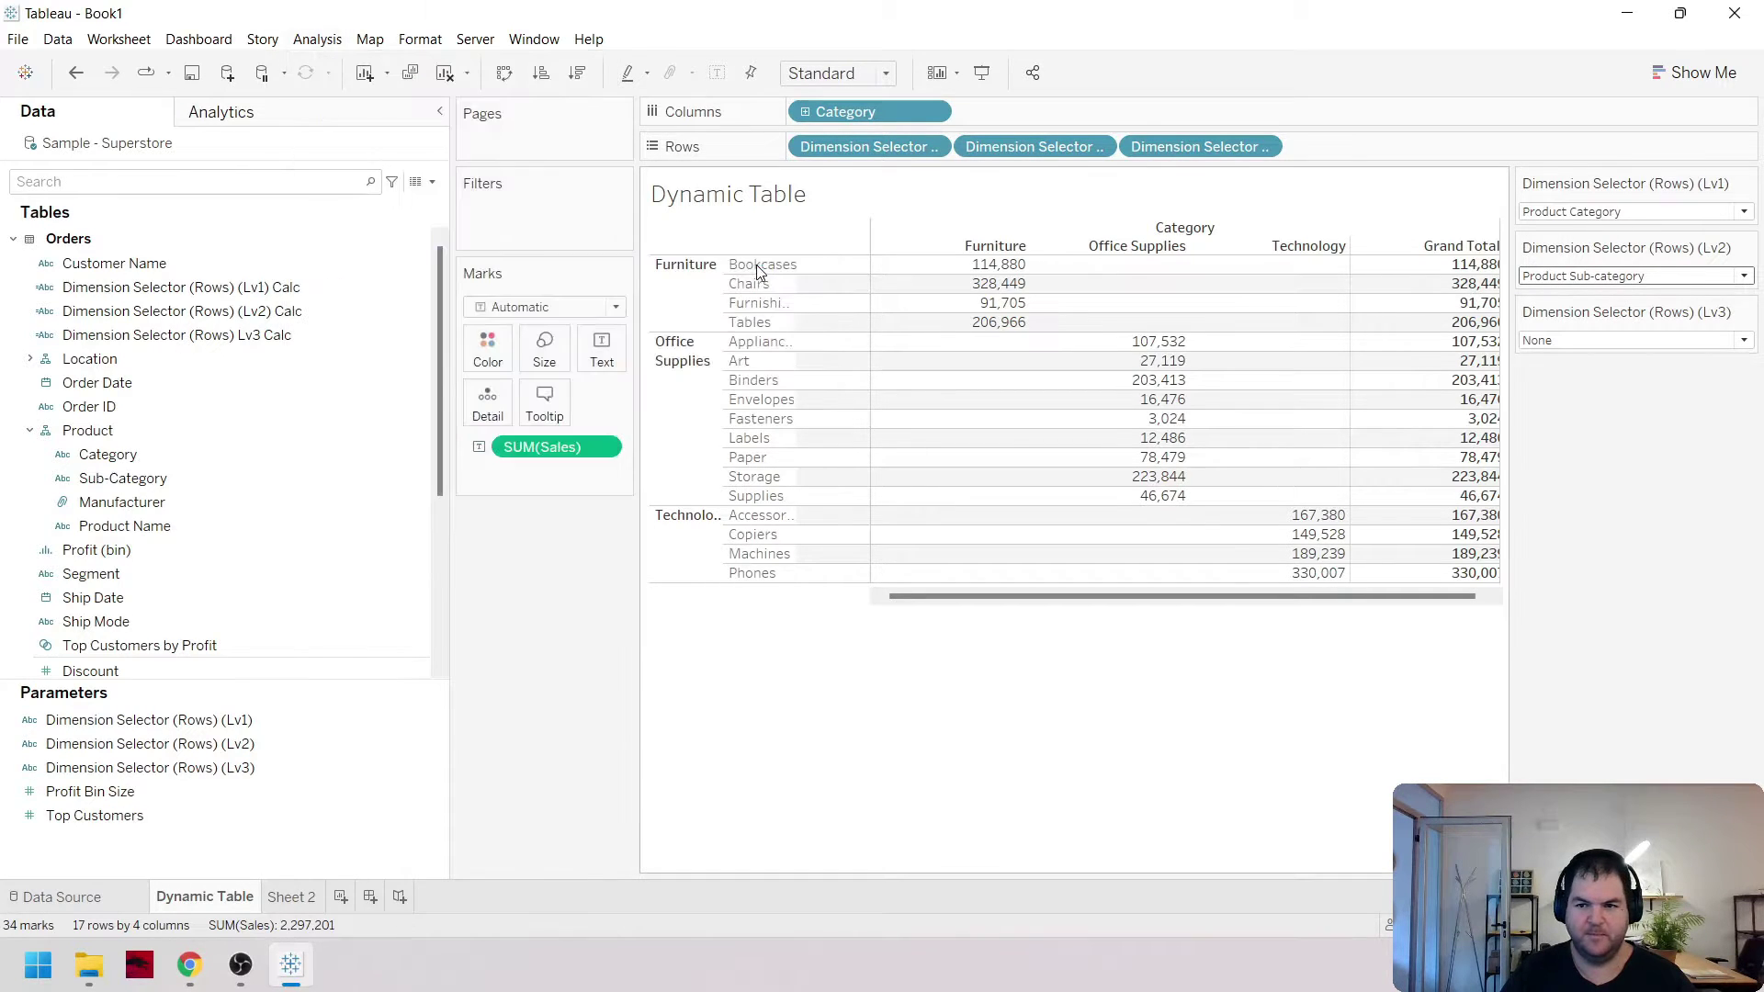
Add all subtotals to the table
left_click(312, 41)
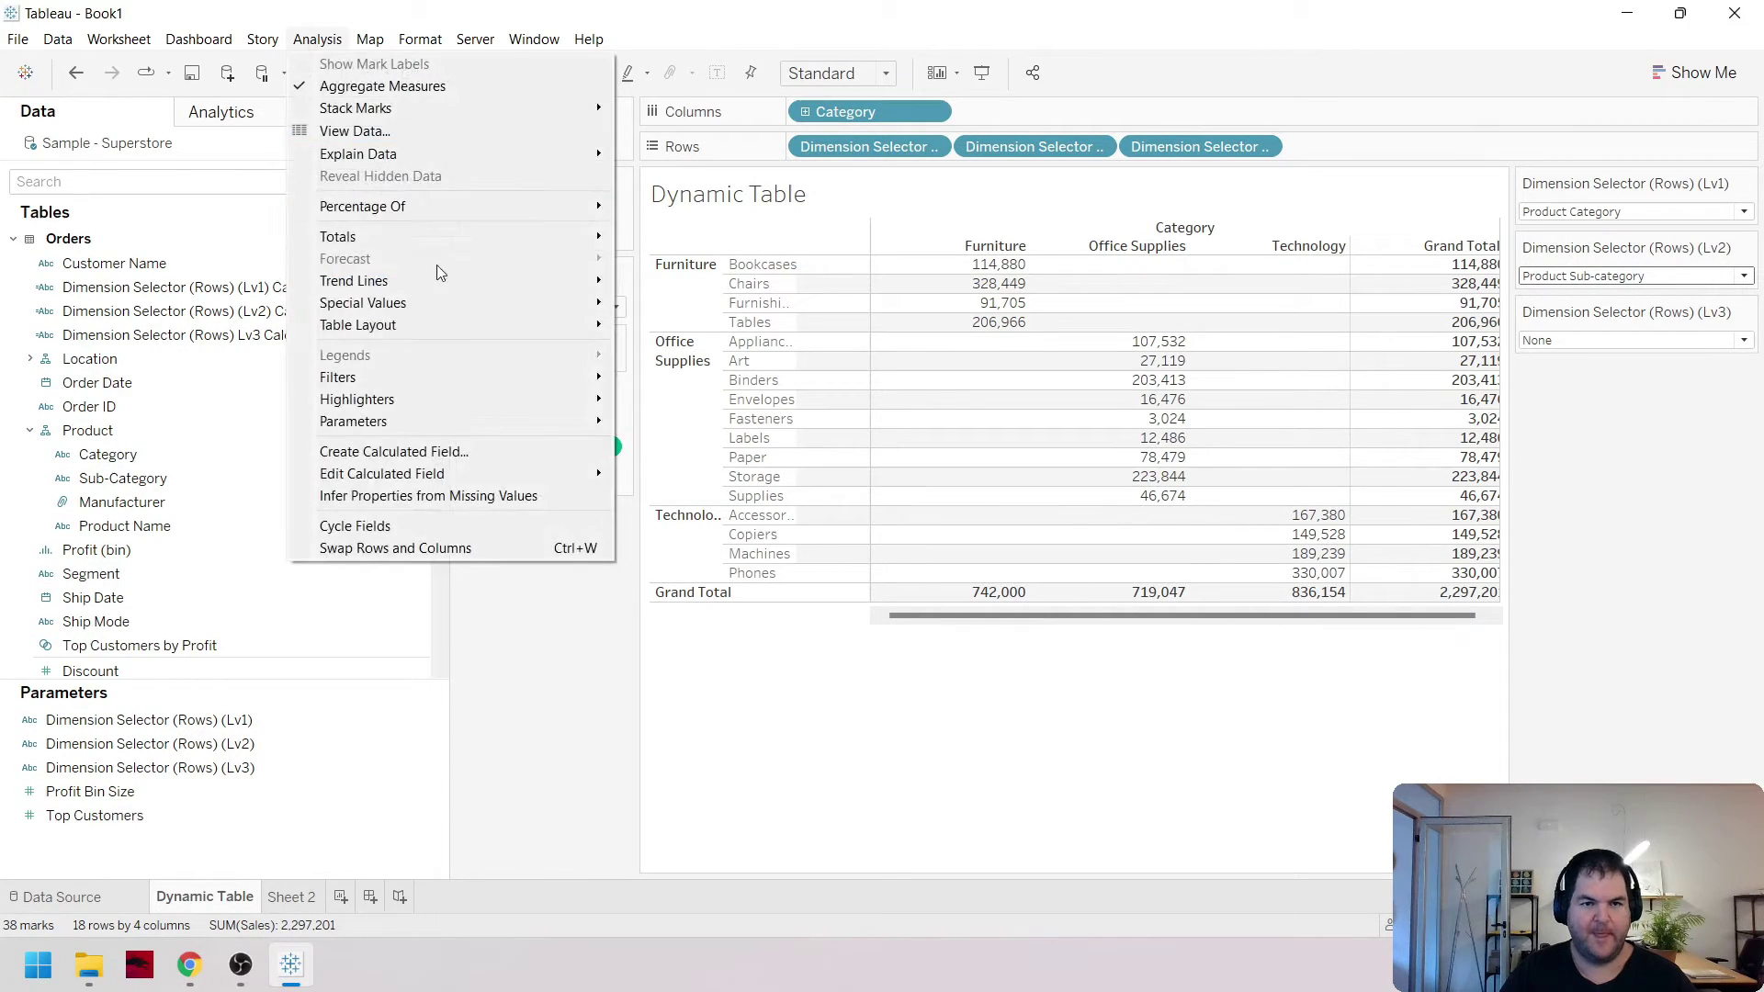
mouse_move(448, 244)
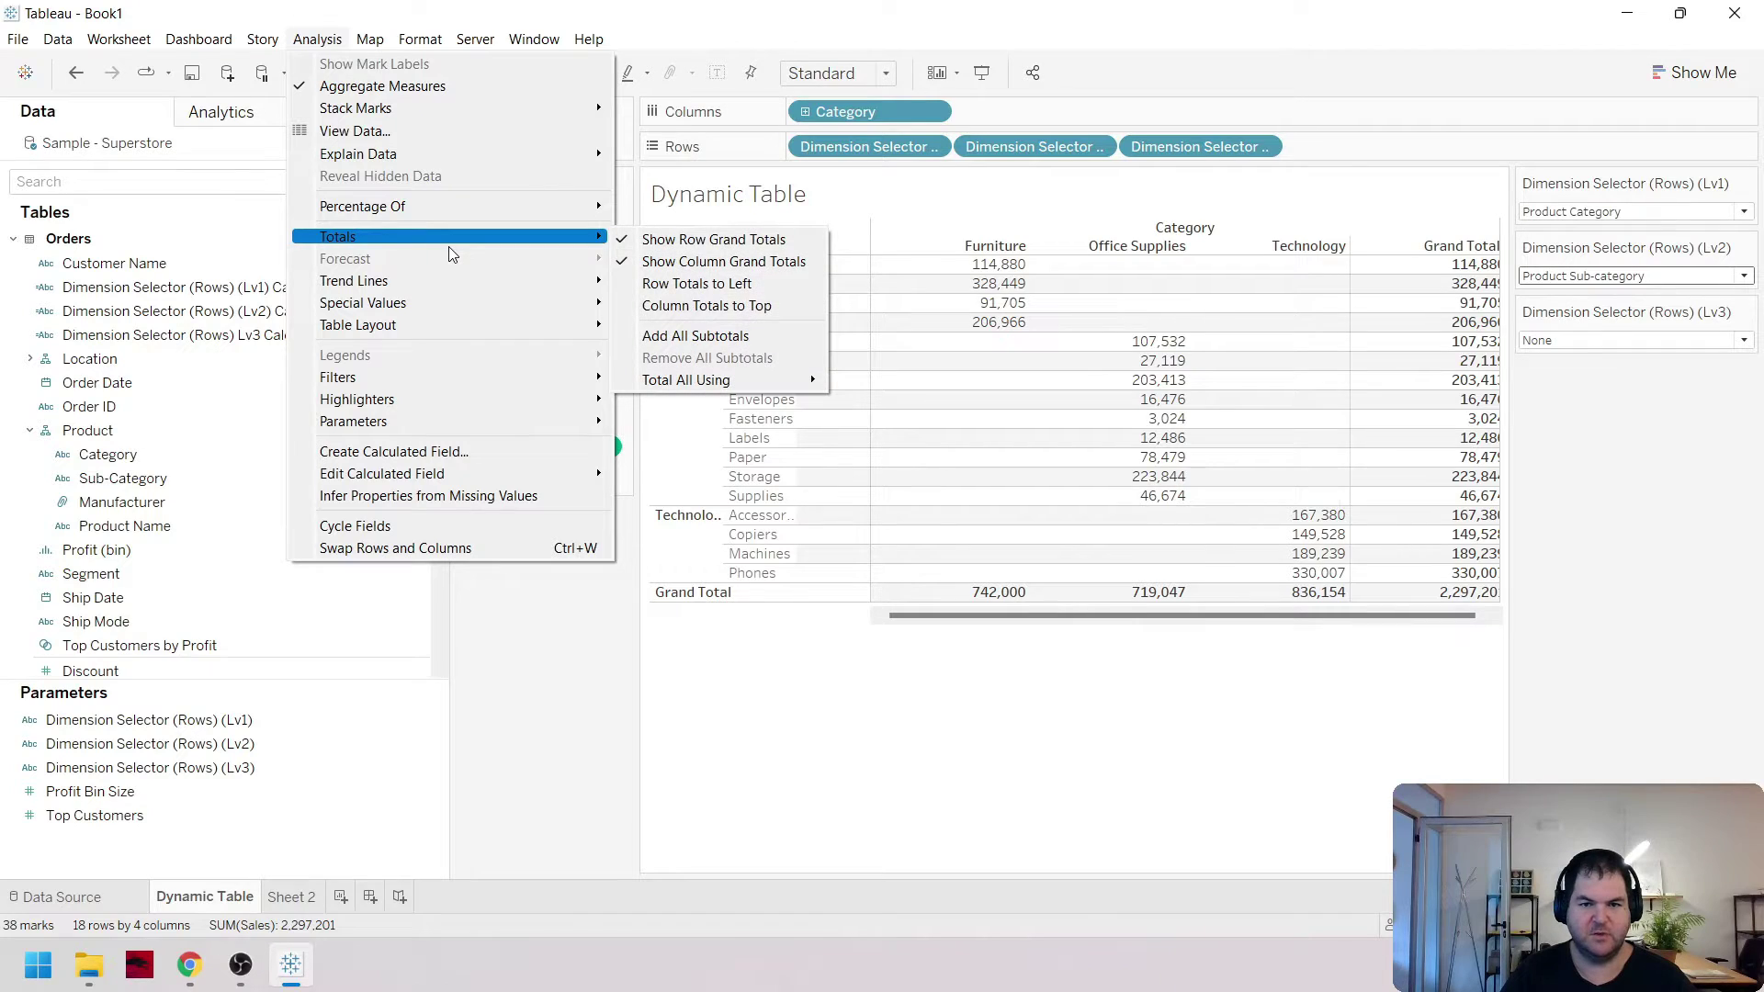
left_click(698, 337)
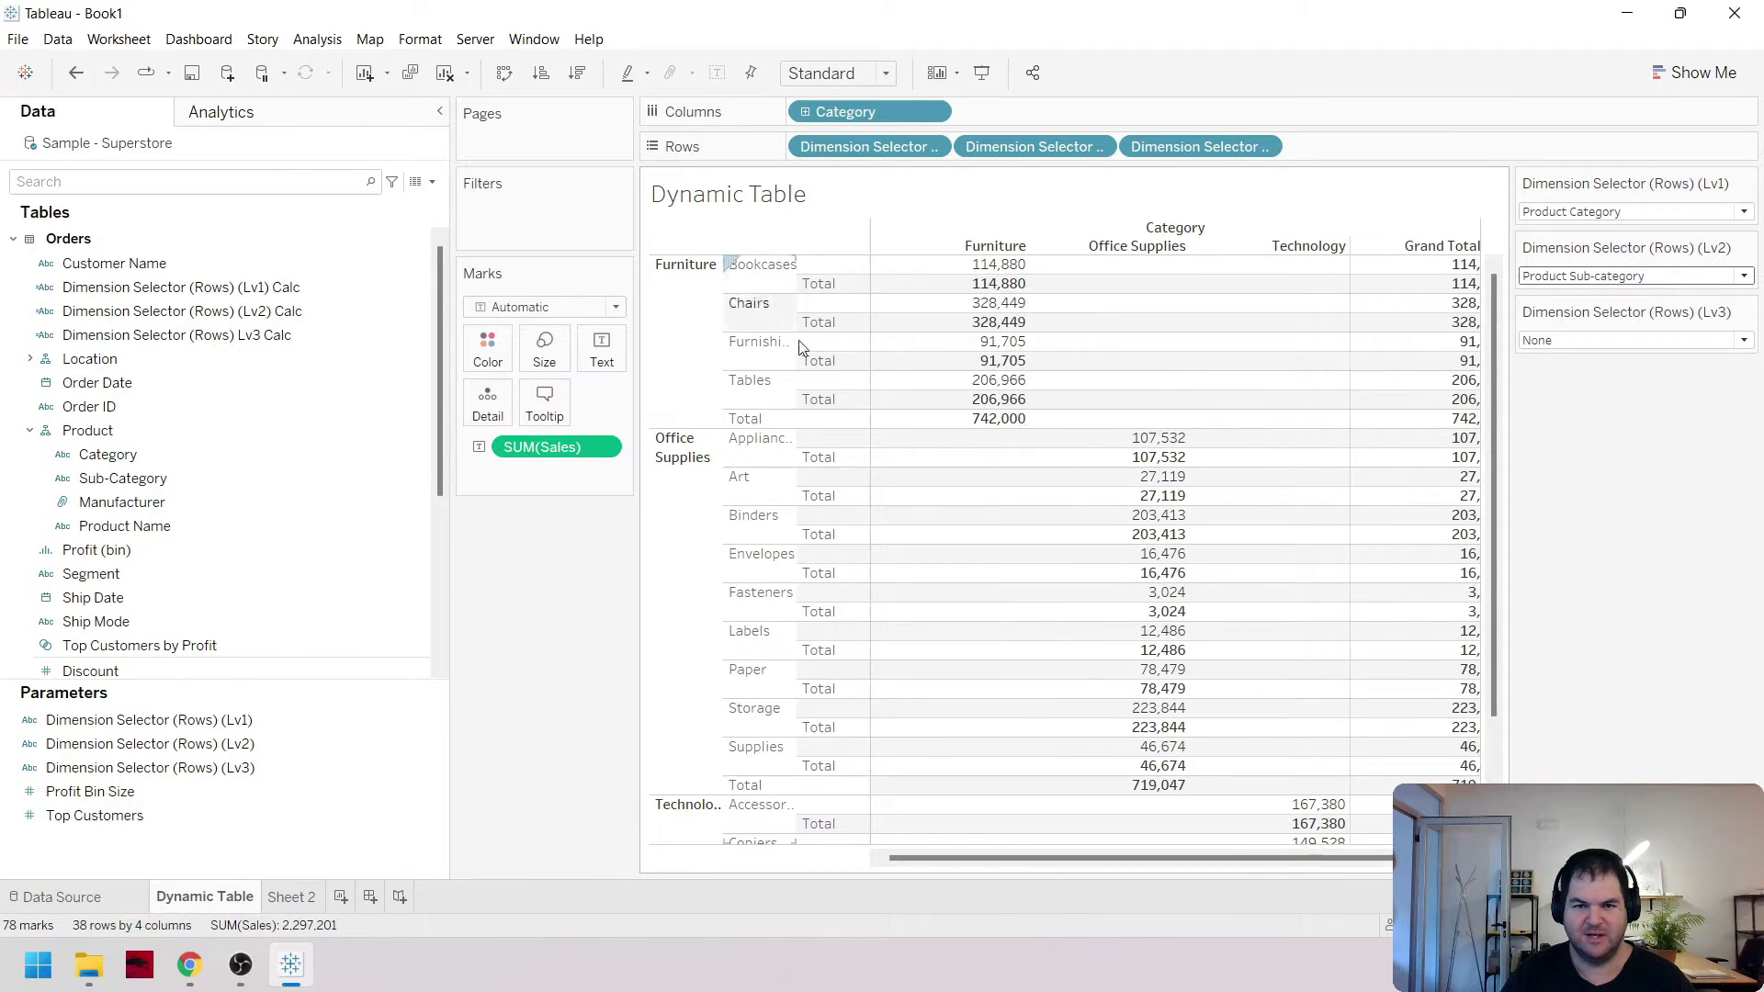
Set the Lv3 row selector to Product Name, check the subtotals down the table, and return the selector to None
left_click(1630, 342)
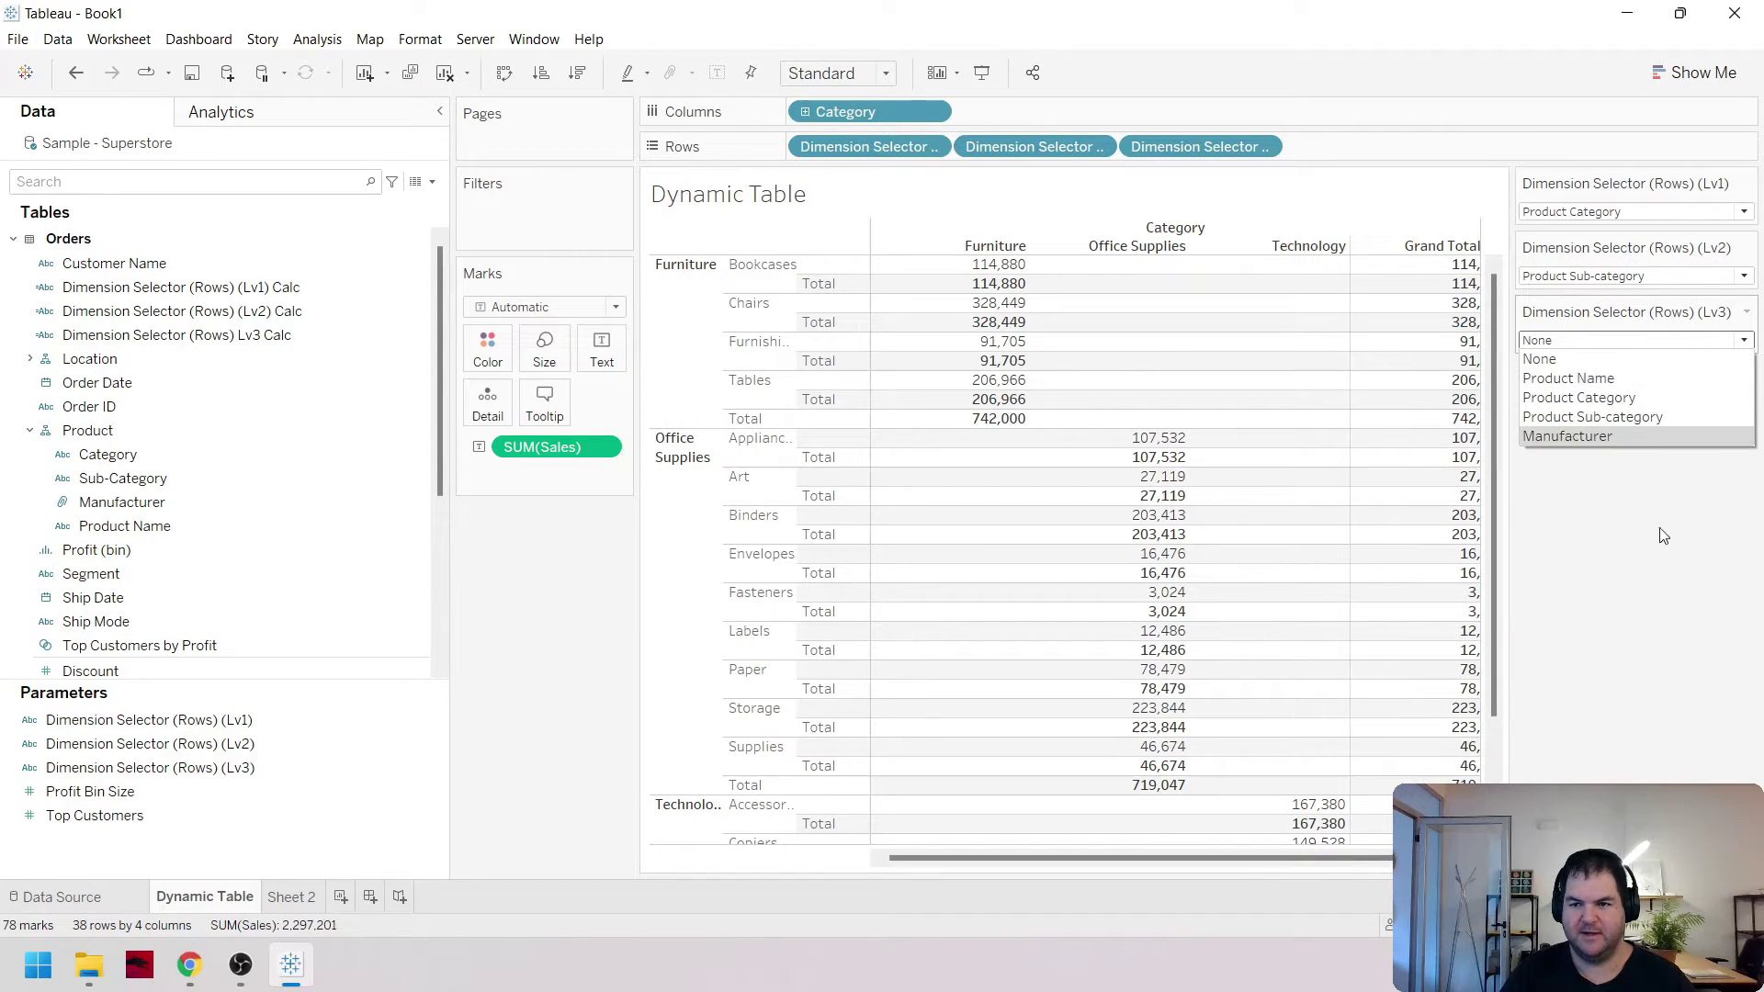
left_click(1517, 437)
left_click(1614, 339)
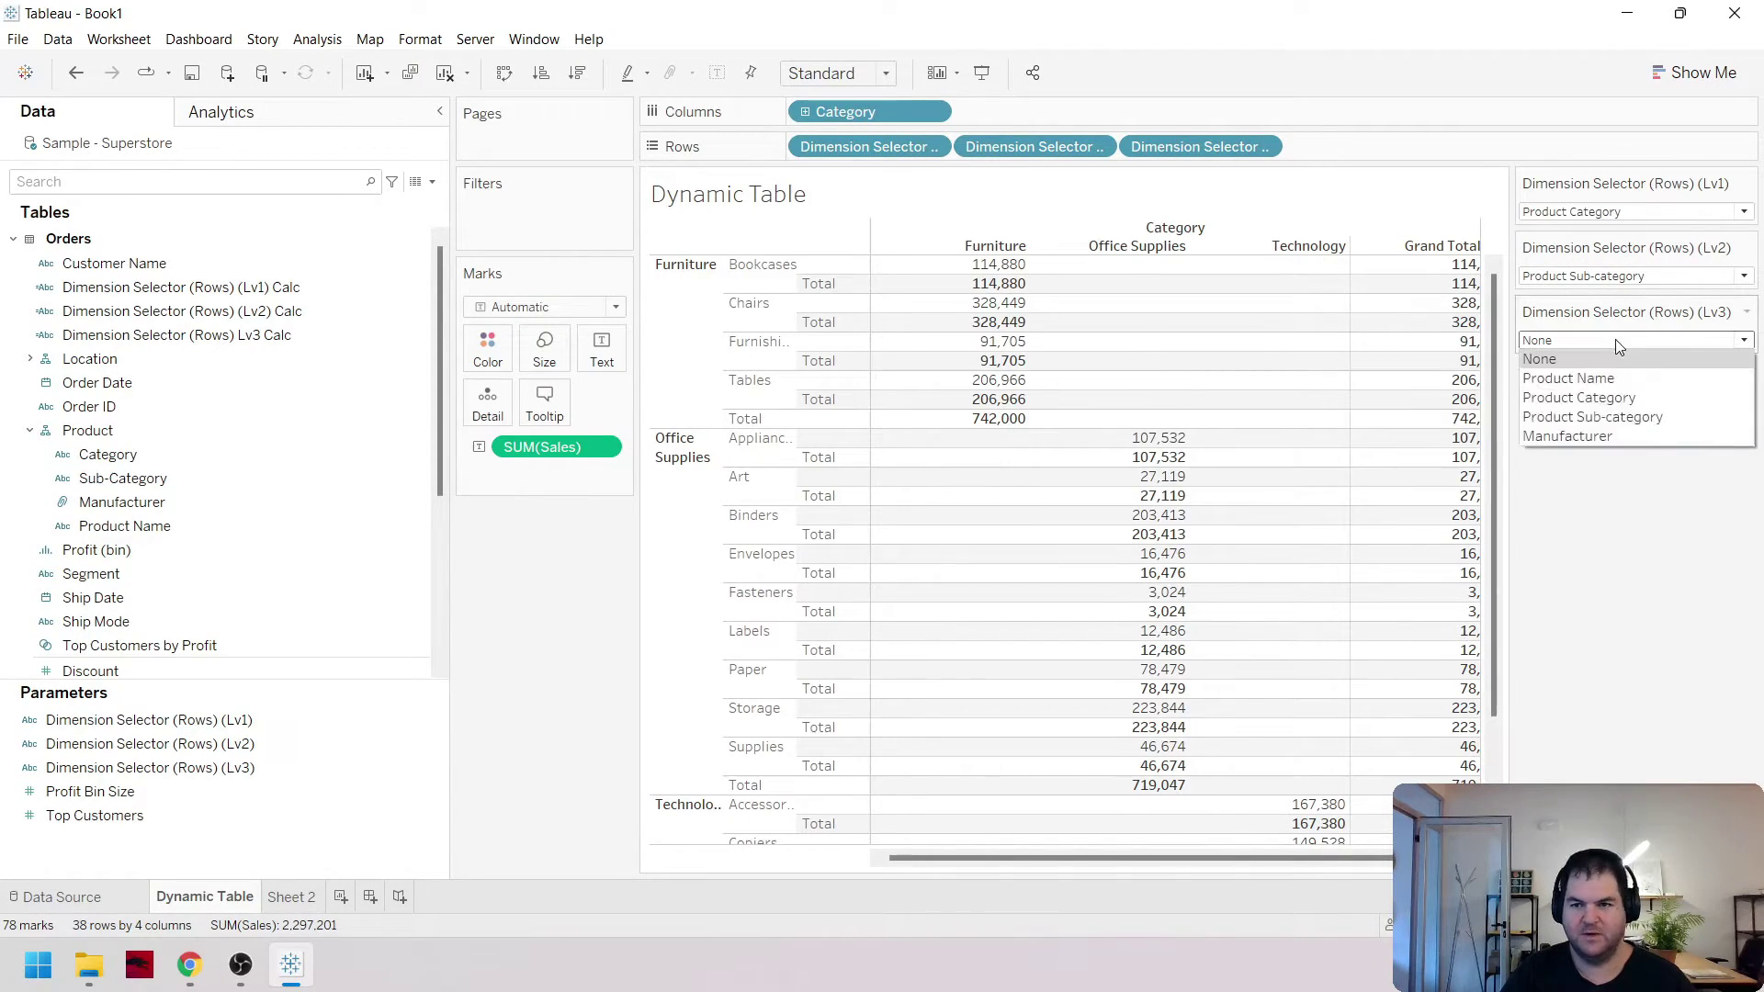
left_click(1632, 384)
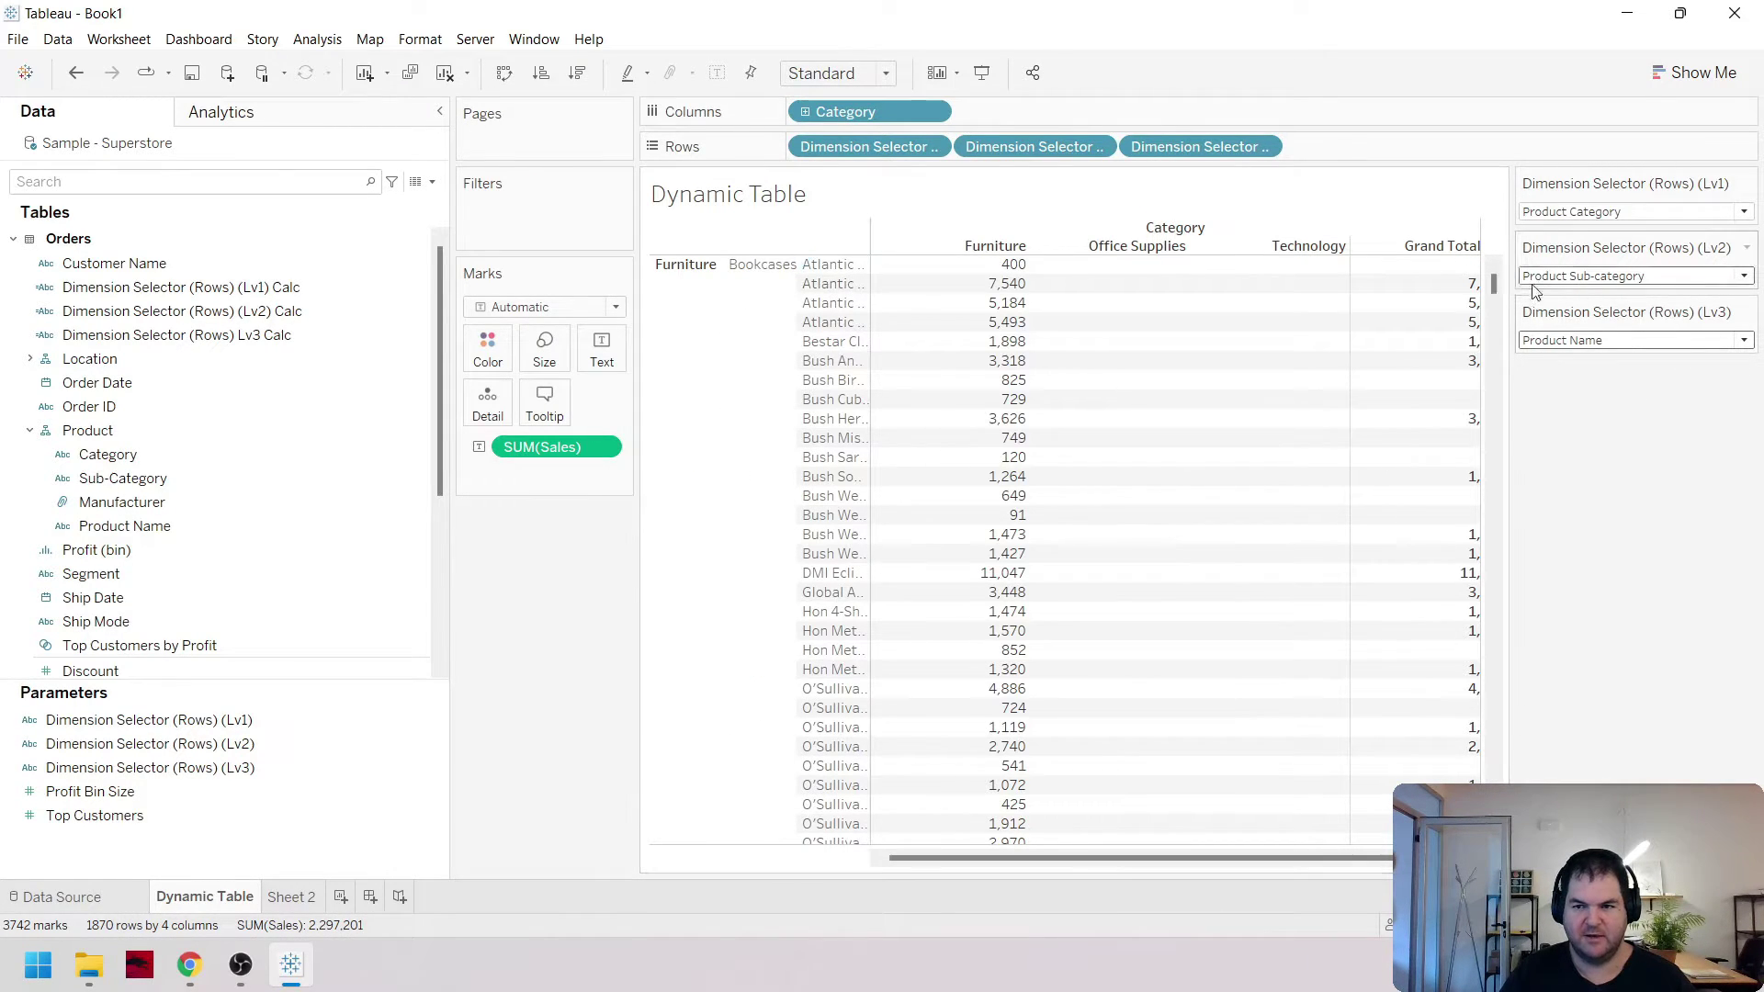
left_click_drag(1495, 283, 1496, 395)
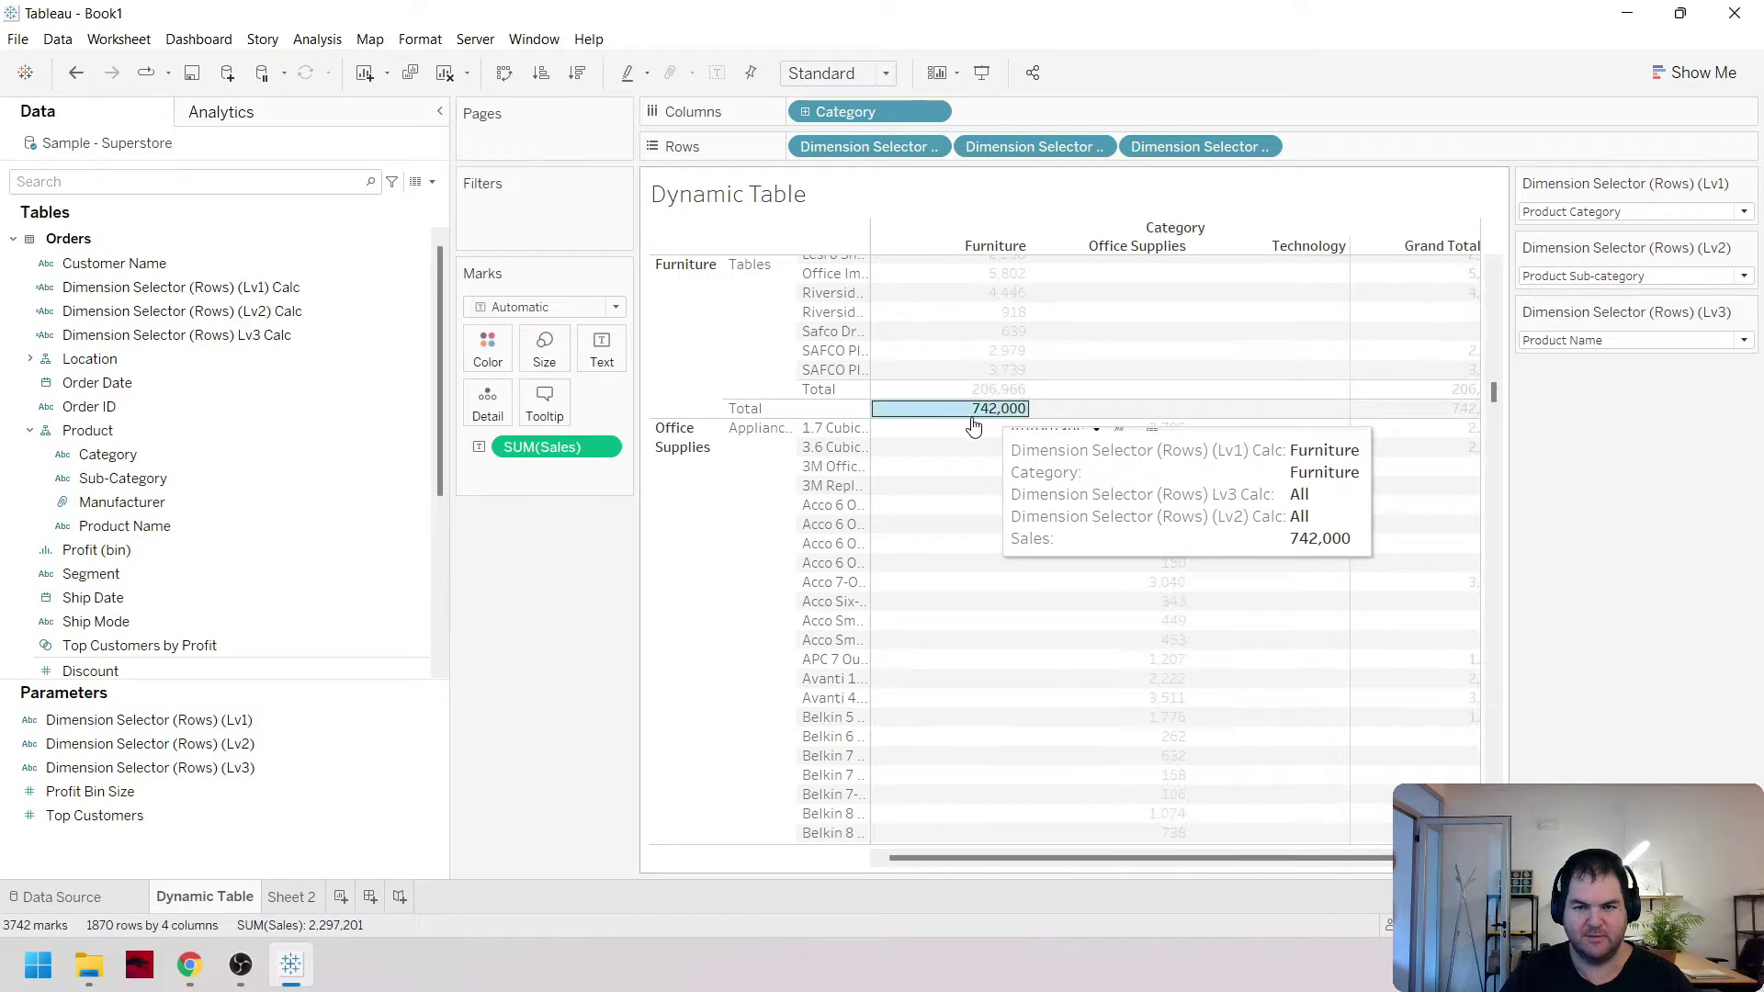
left_click_drag(1496, 394, 1496, 258)
left_click(1695, 345)
left_click(1644, 359)
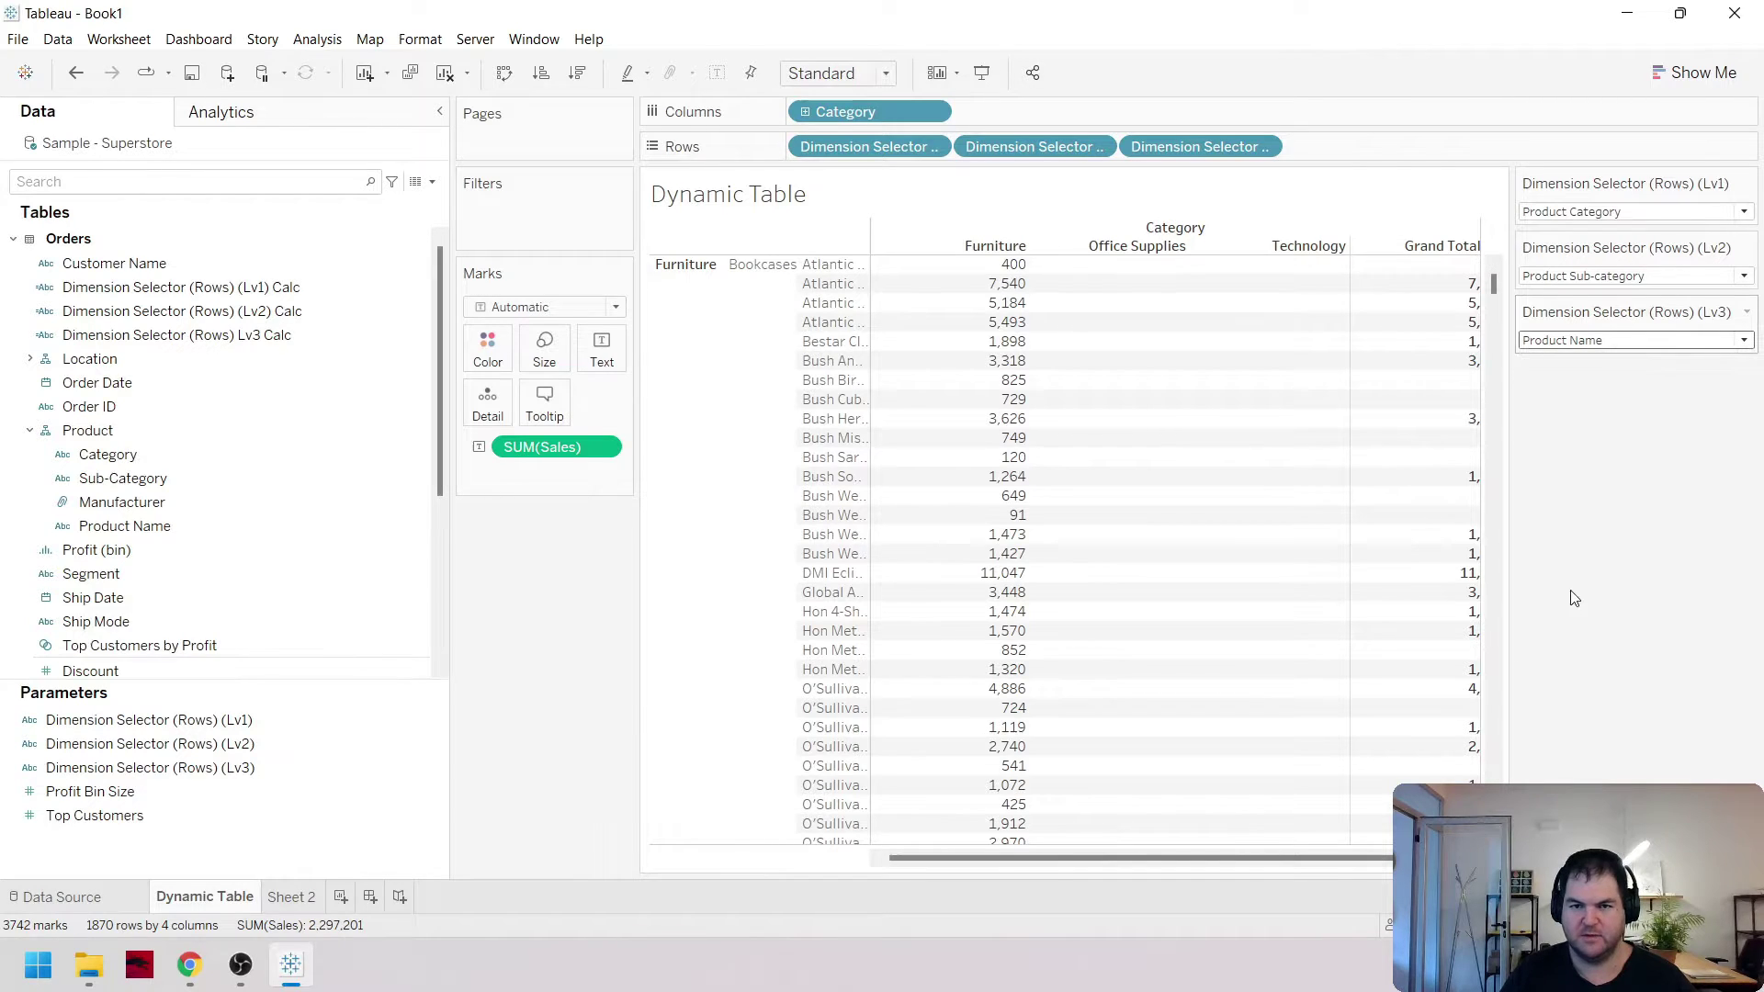
Set the Lv2 row selector to None and check the totals across the table
left_click(1653, 276)
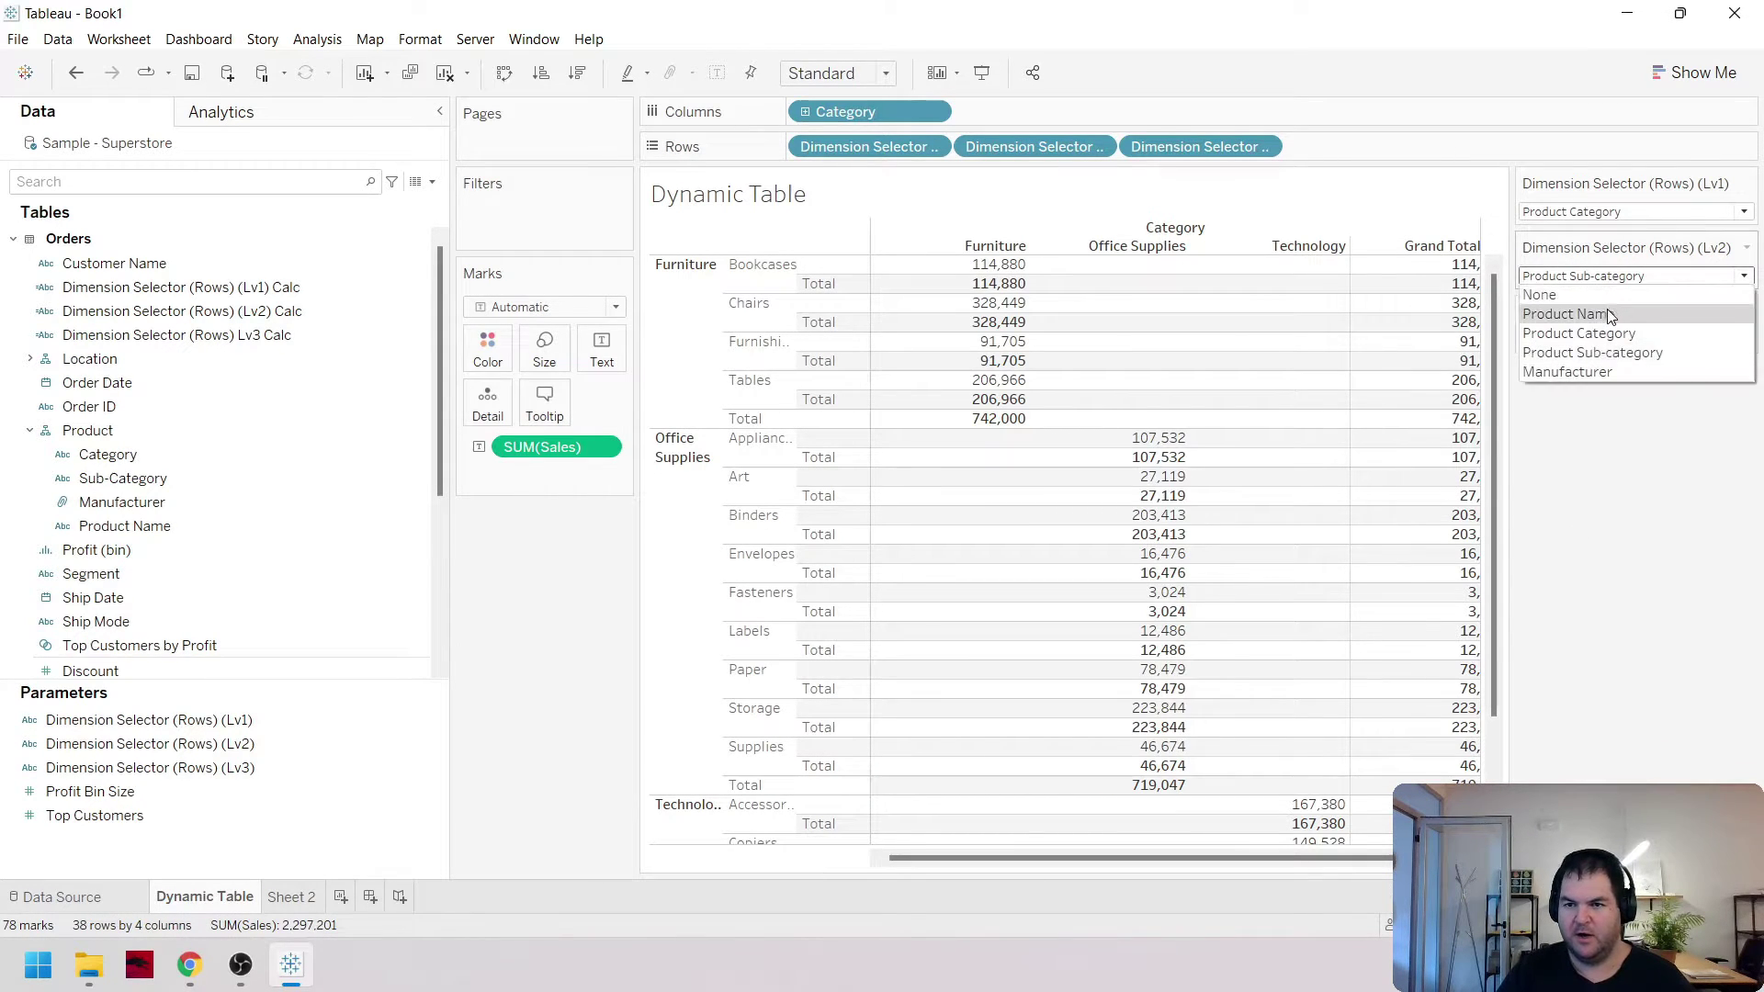
left_click(1607, 294)
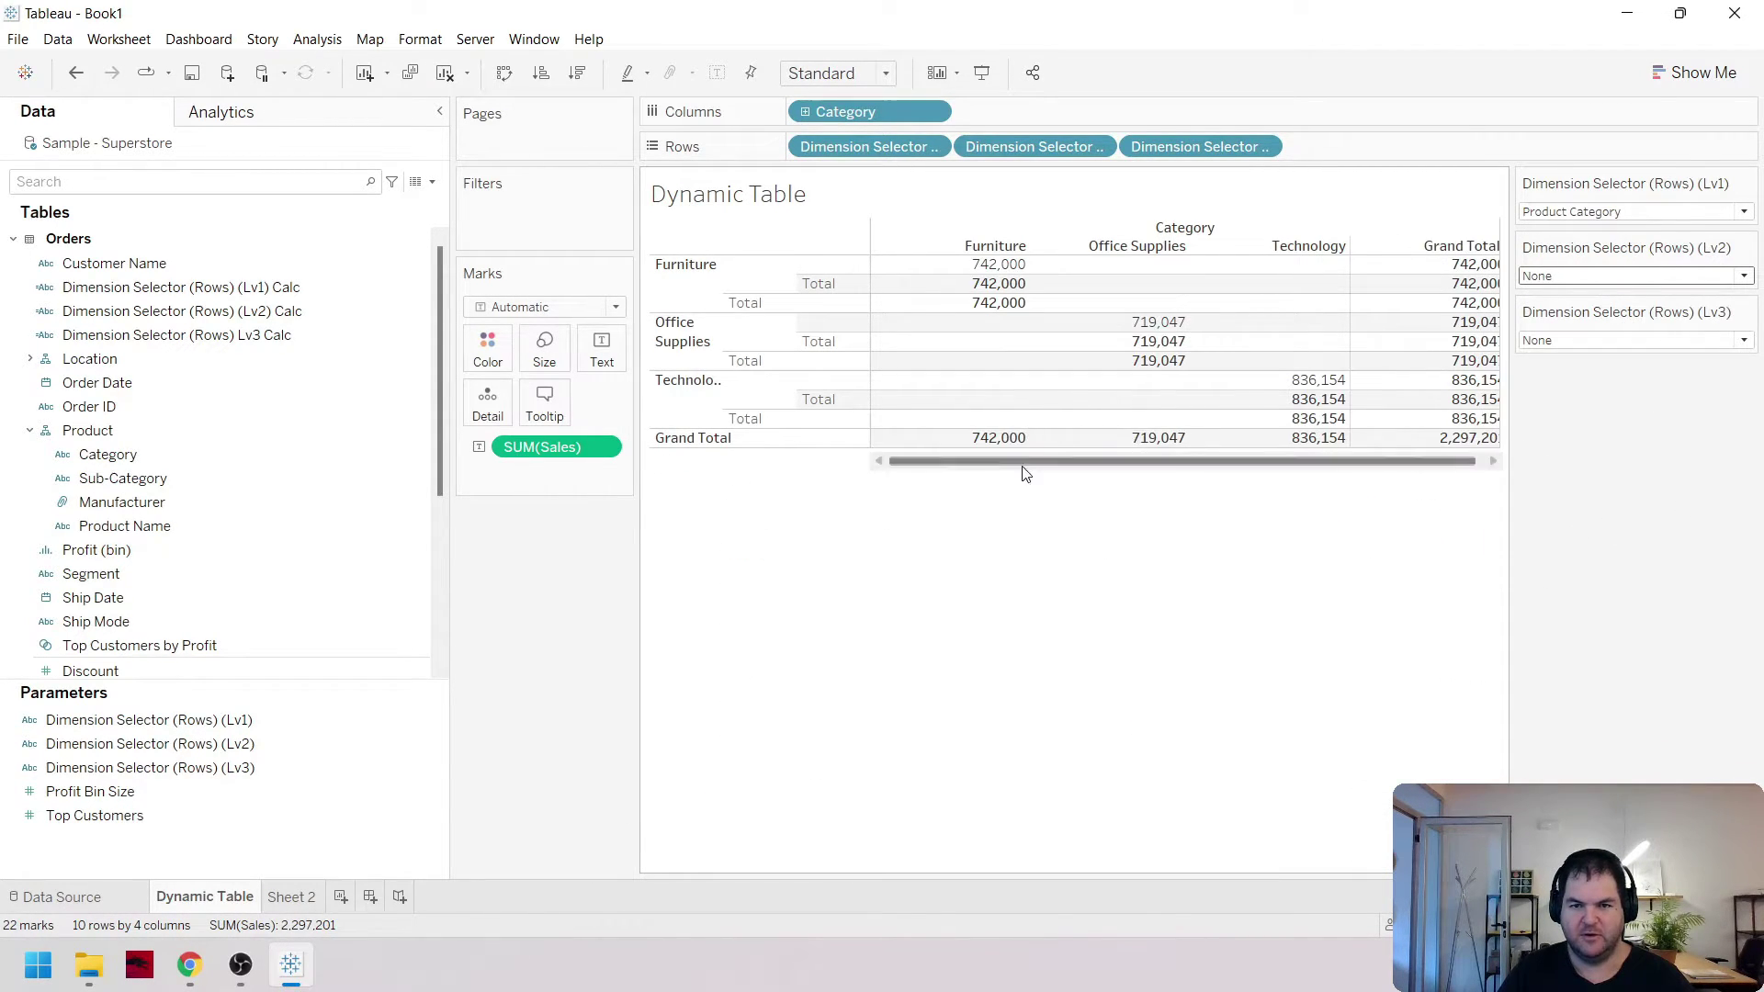
left_click_drag(1047, 462, 1166, 472)
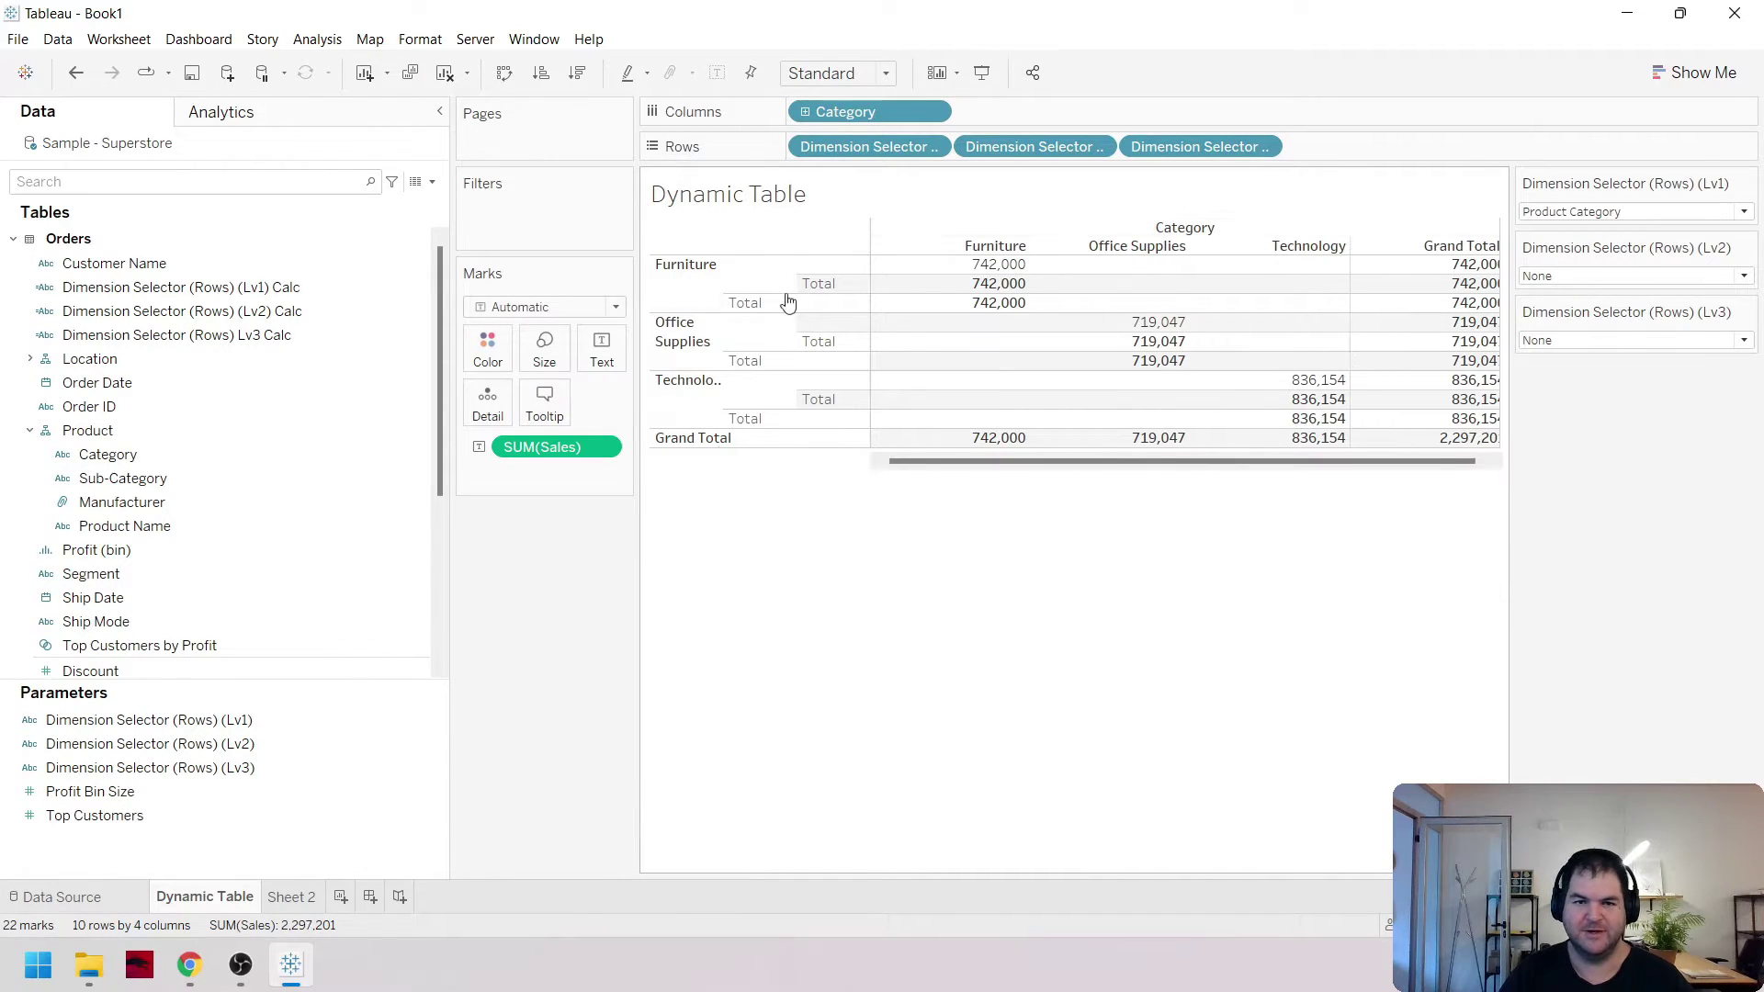
Remove all subtotals from the table and slightly widen the row header area
left_click(317, 39)
mouse_move(494, 245)
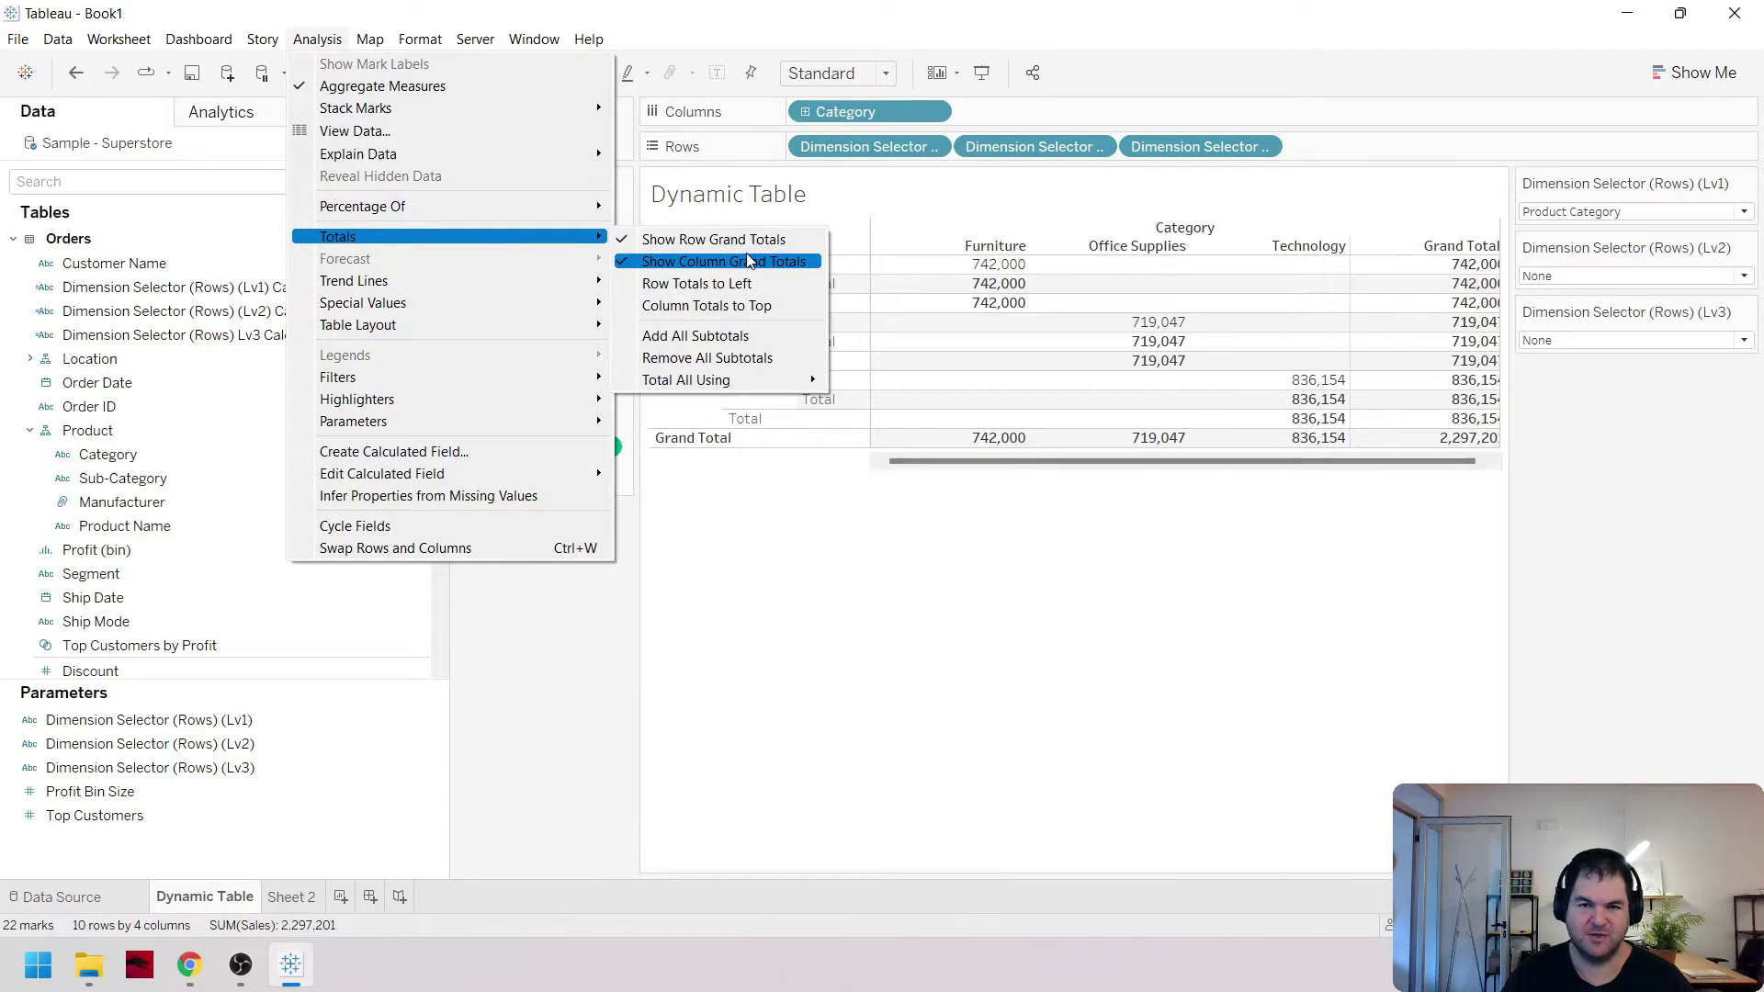
left_click(763, 359)
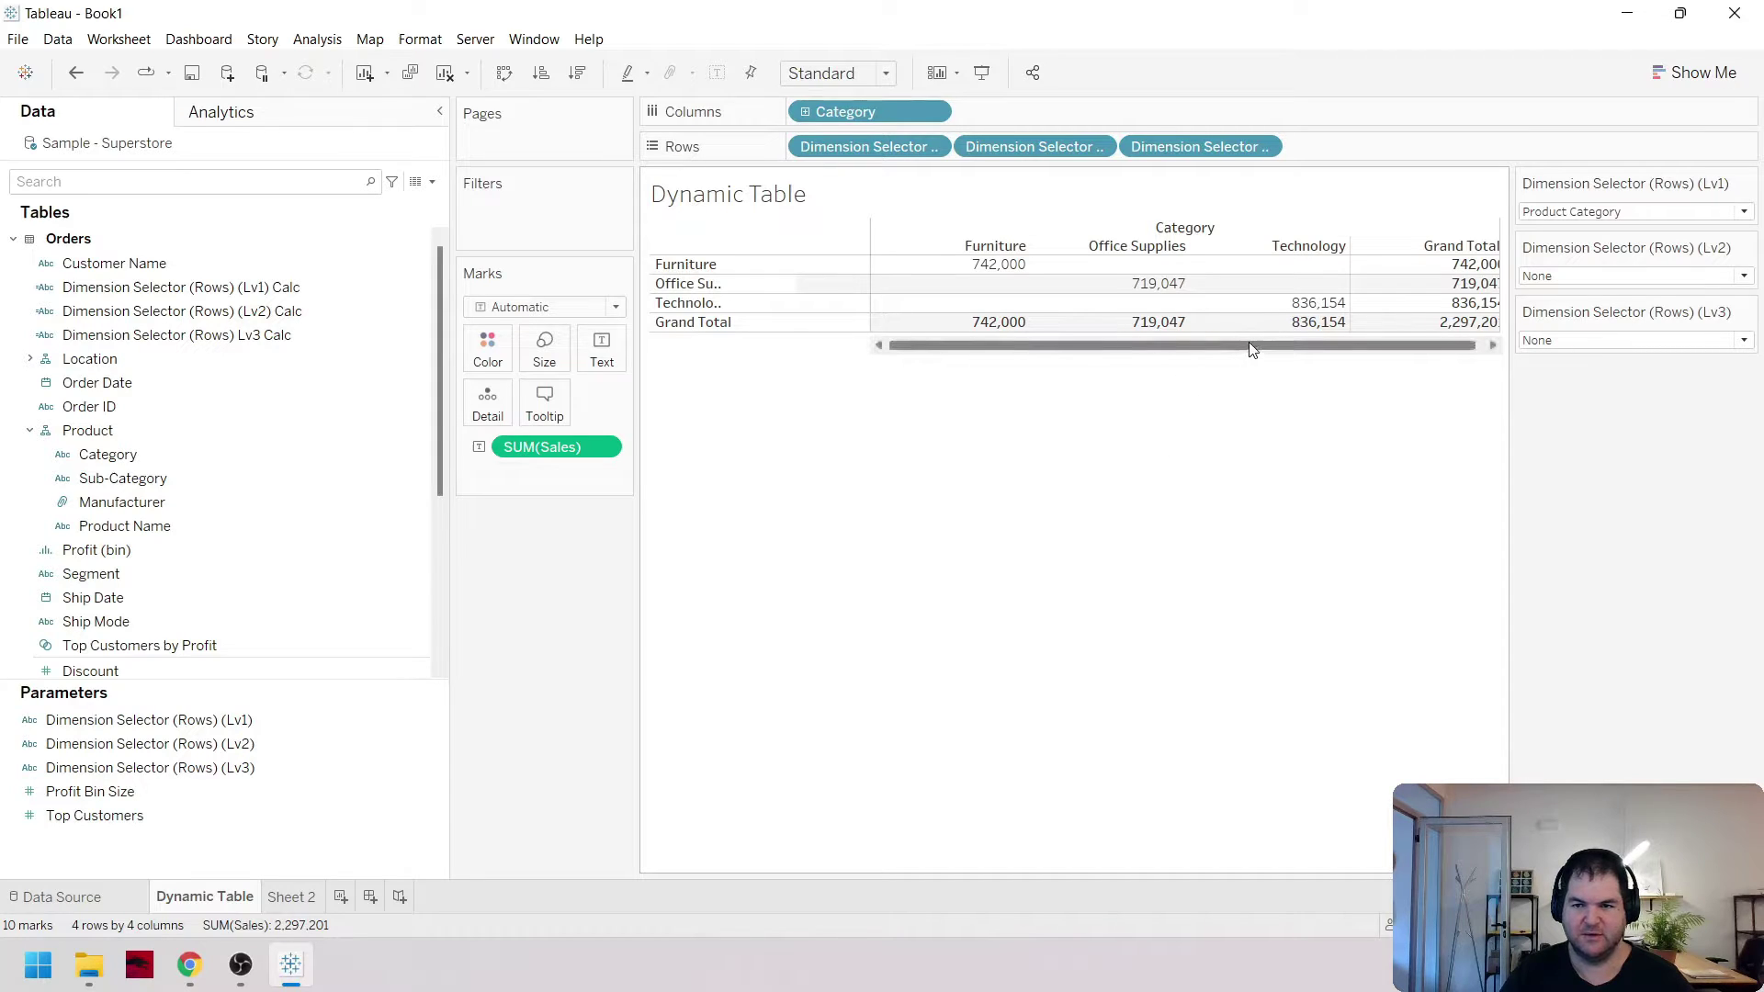
mouse_move(868, 278)
left_mouse_down()
mouse_move(844, 283)
mouse_move(873, 285)
left_mouse_up()
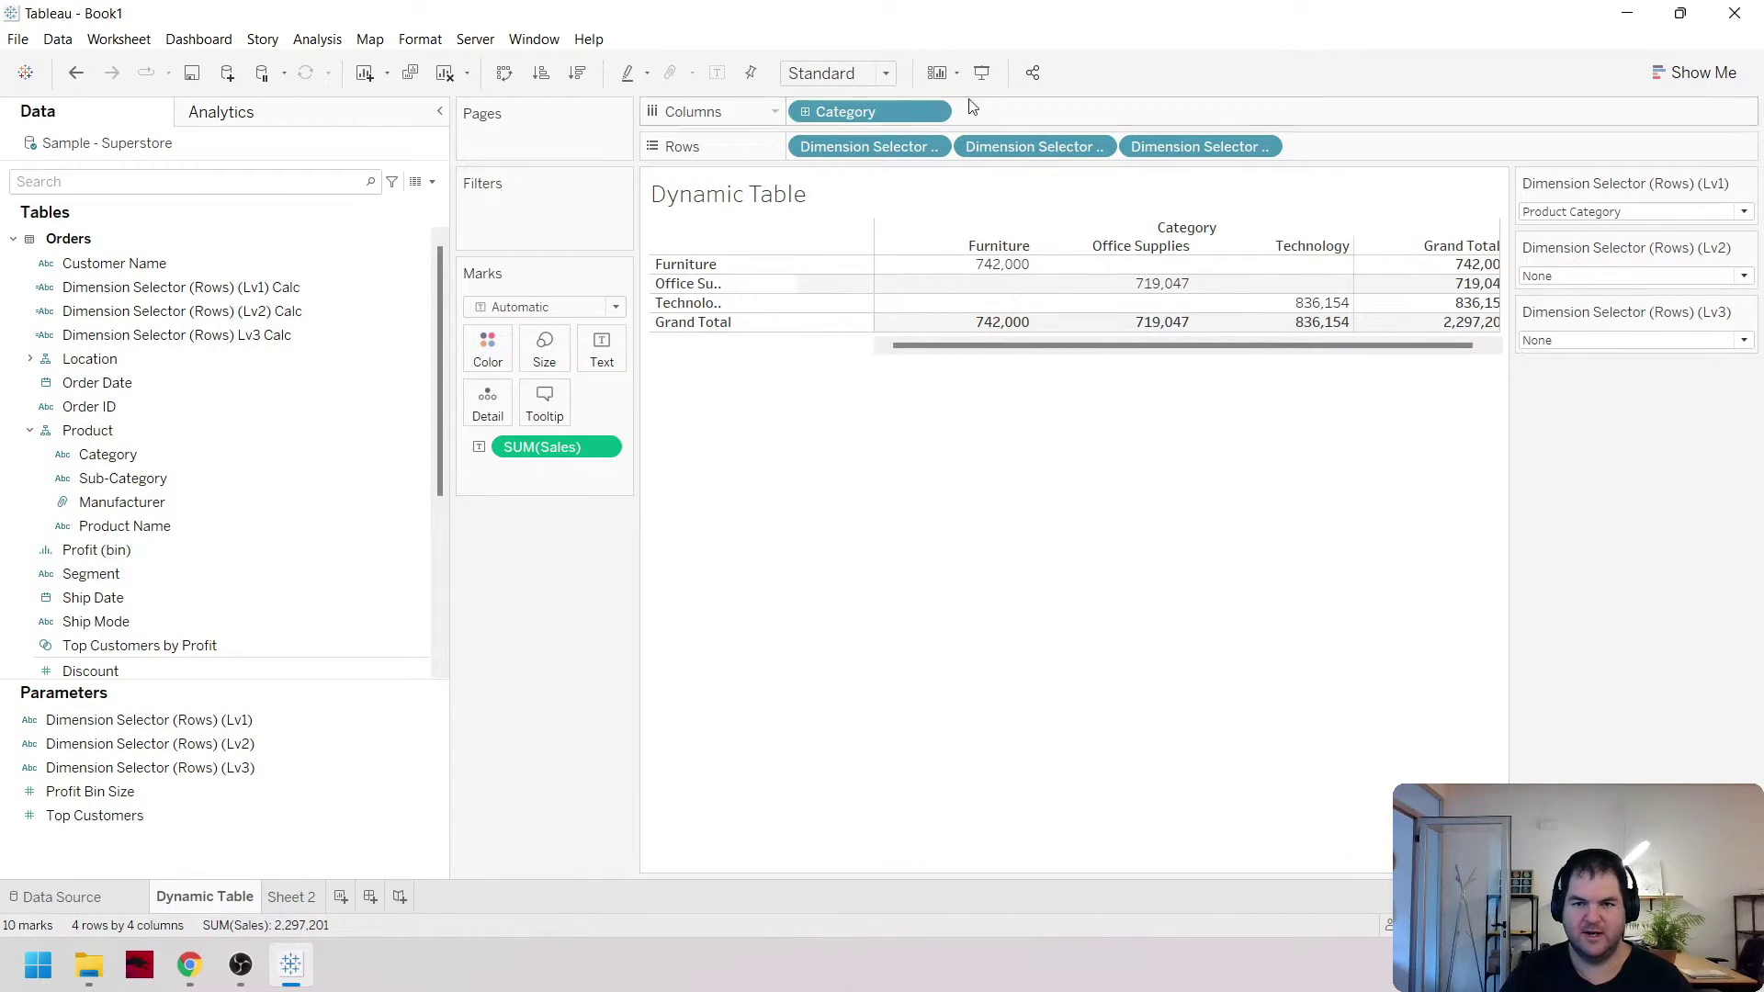
Look at the table in presentation mode, then try placing the Lv1 row selector calculation on Columns
left_click(981, 73)
key("Escape")
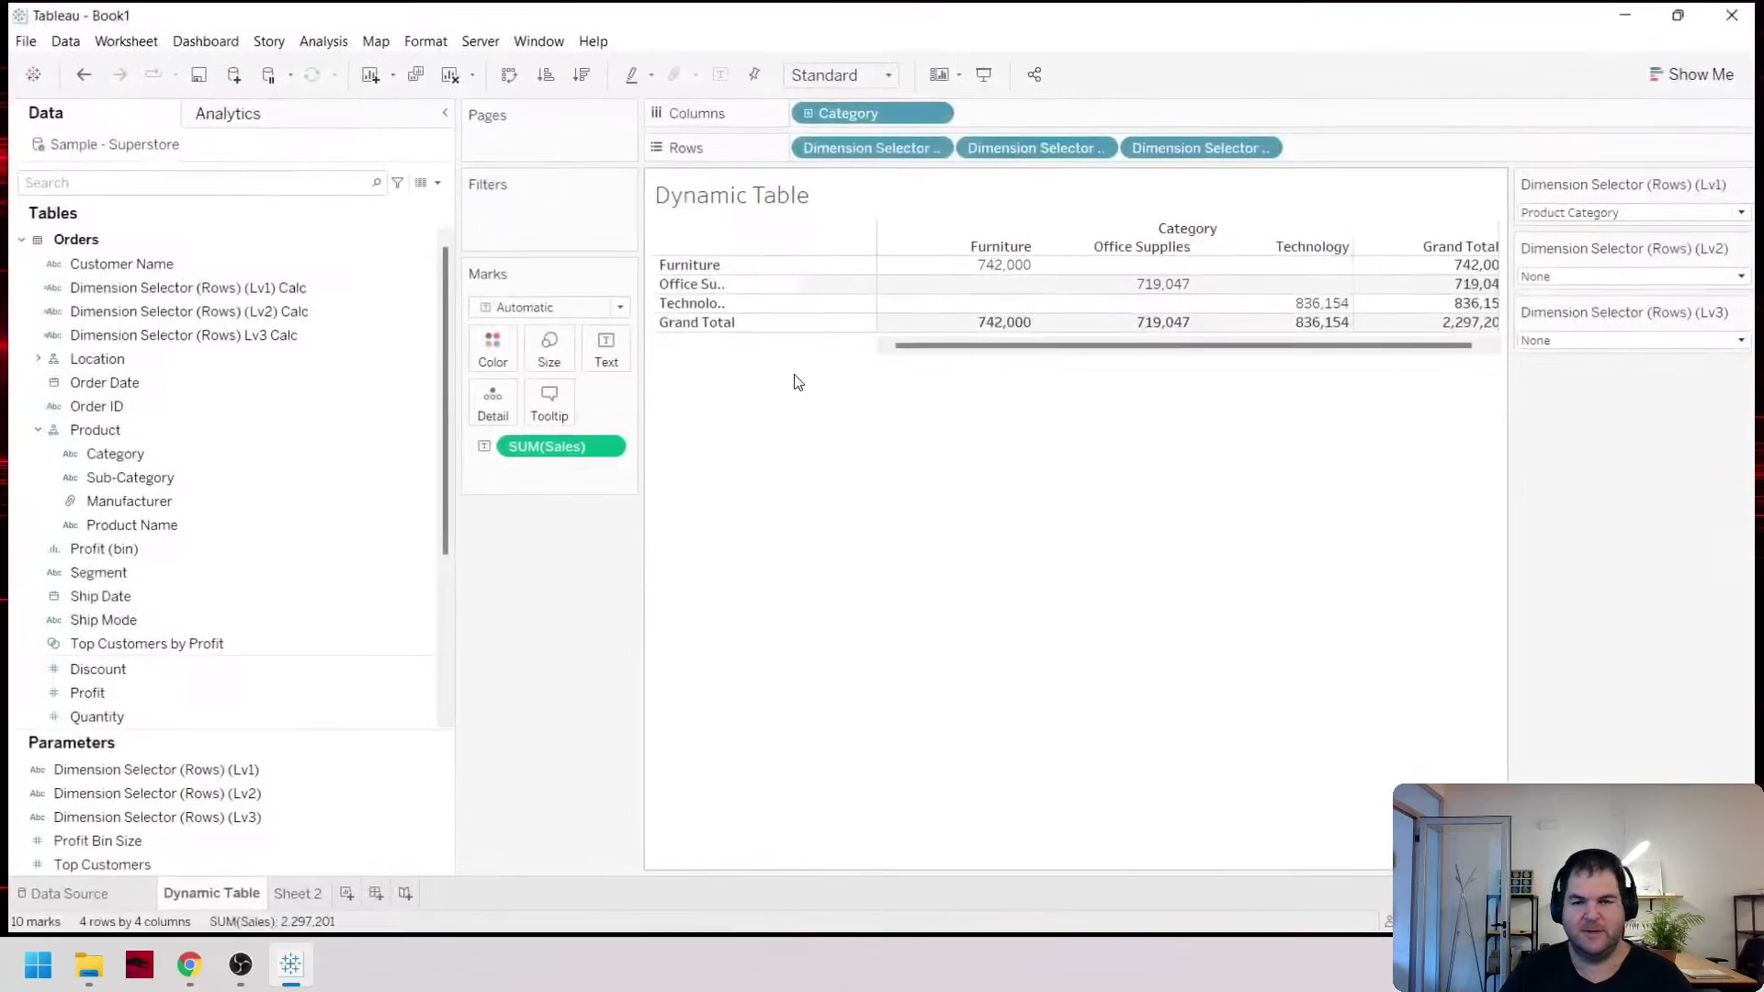
left_click(257, 290)
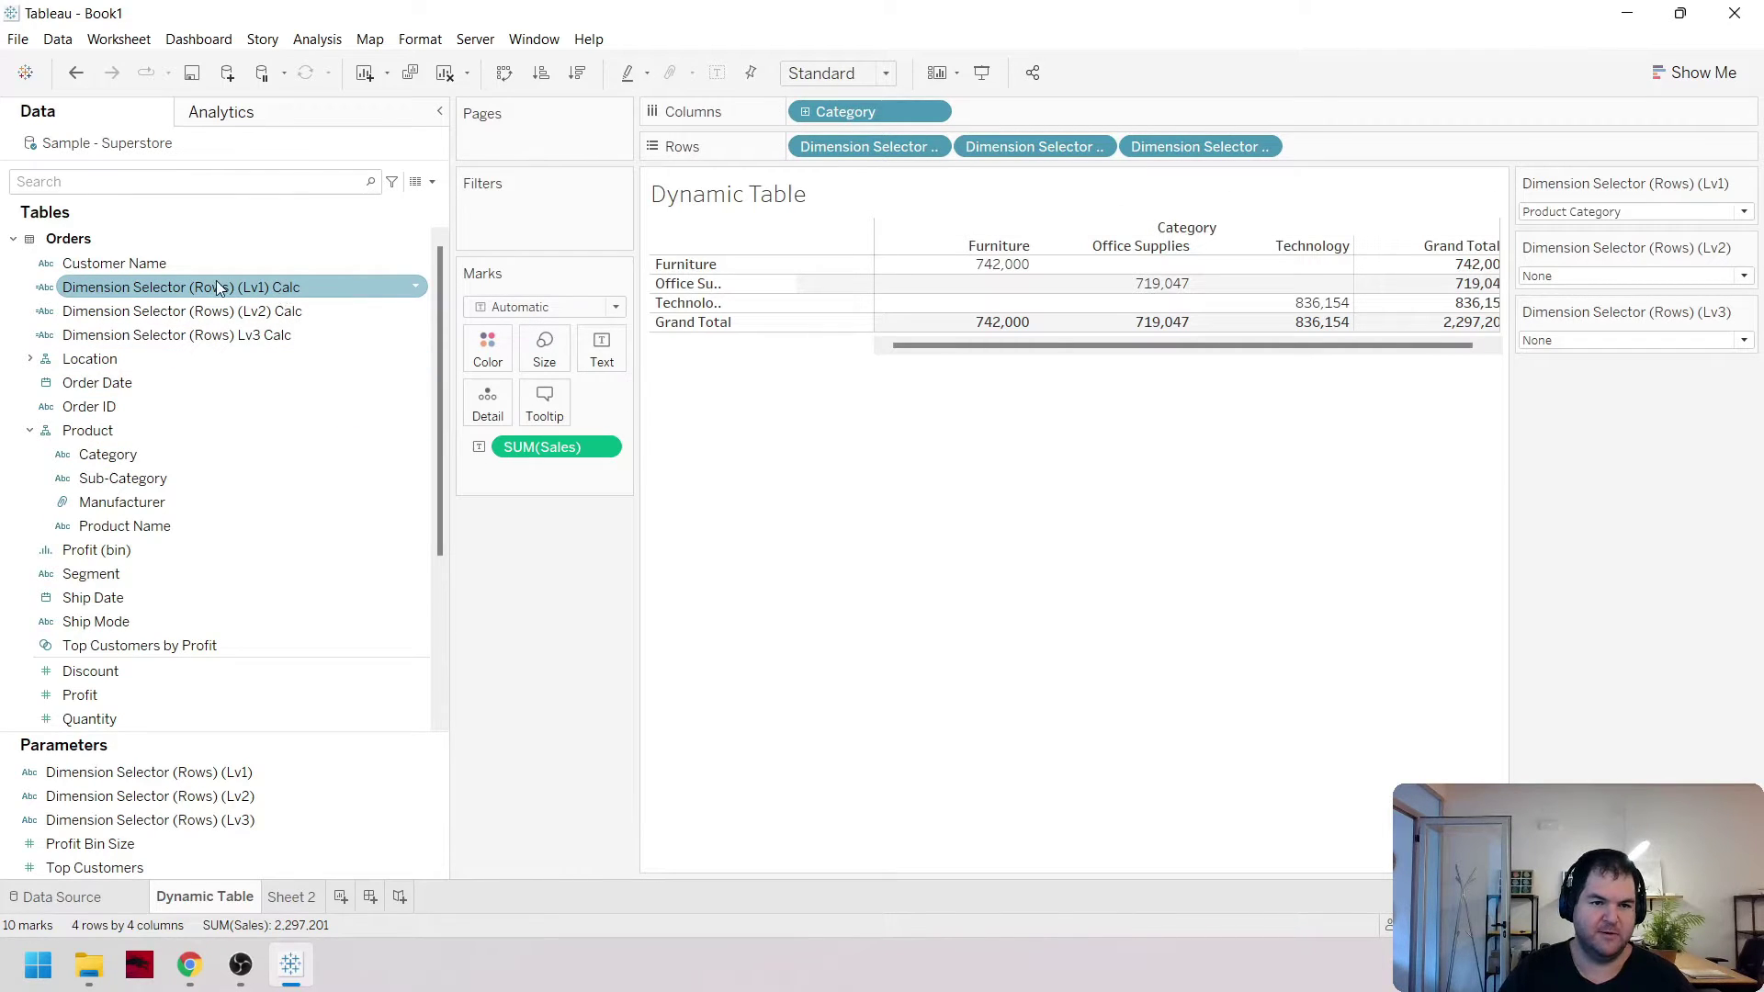
left_click_drag(217, 286, 897, 112)
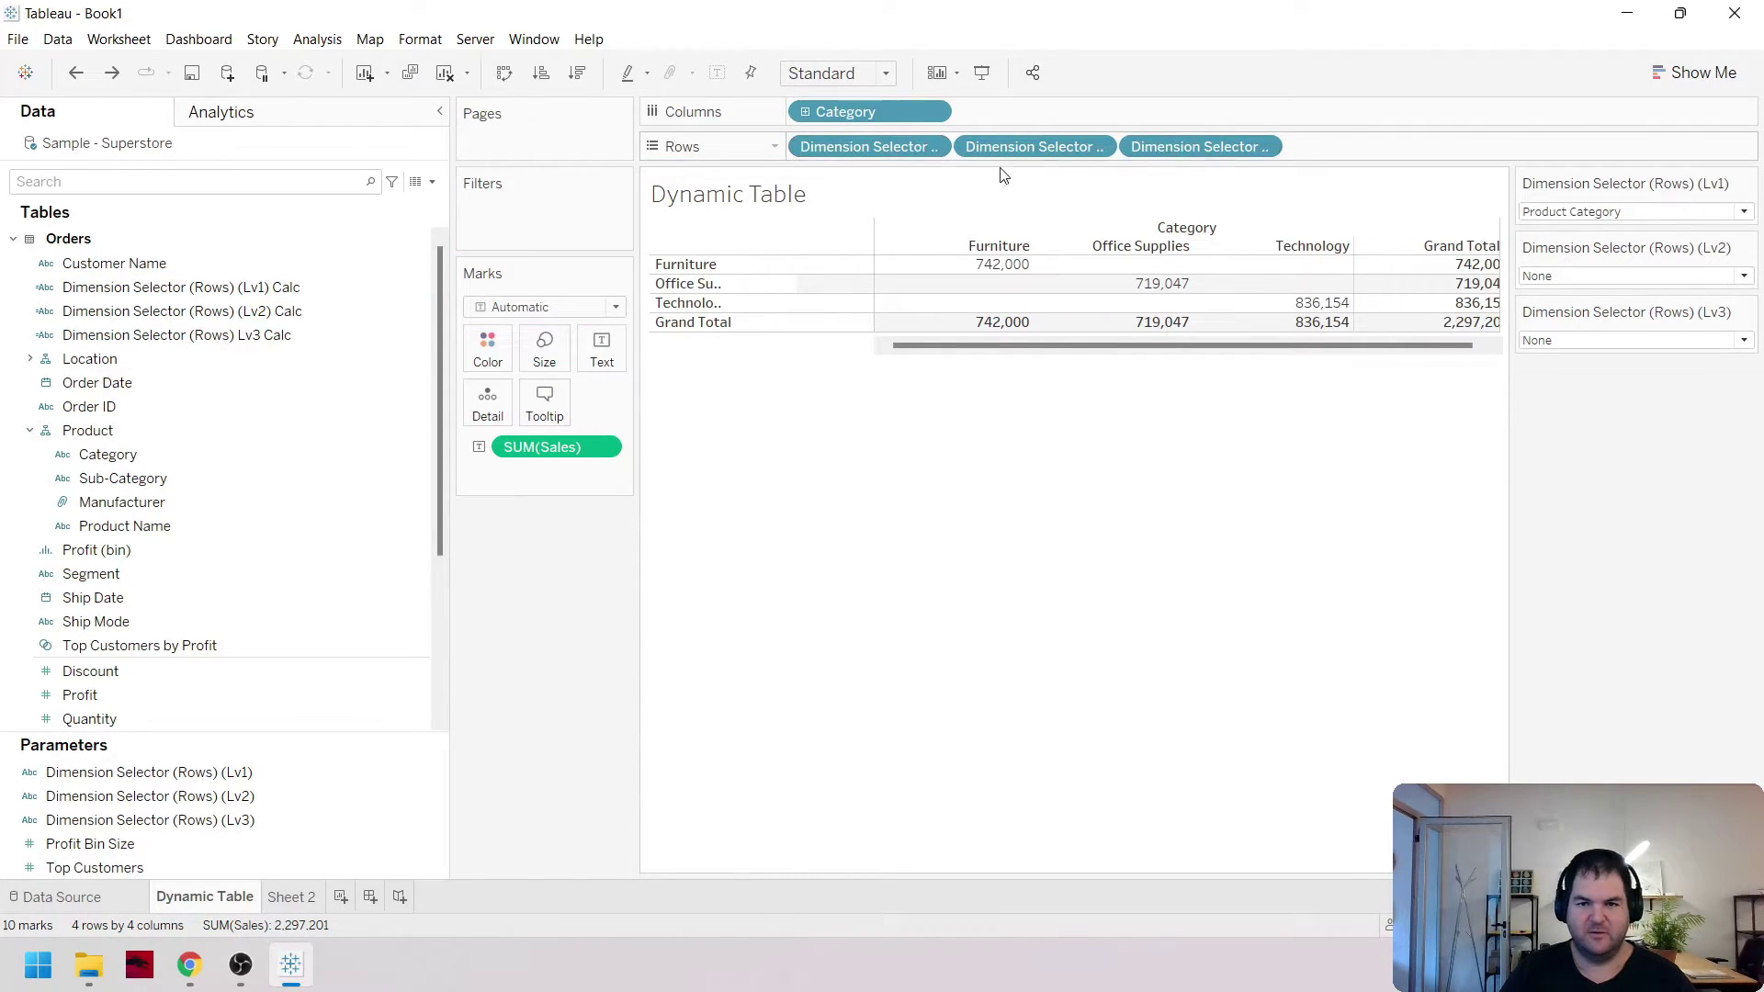
Duplicate the Lv1, Lv2 and Lv3 row dimension selector calculated fields
right_click(299, 285)
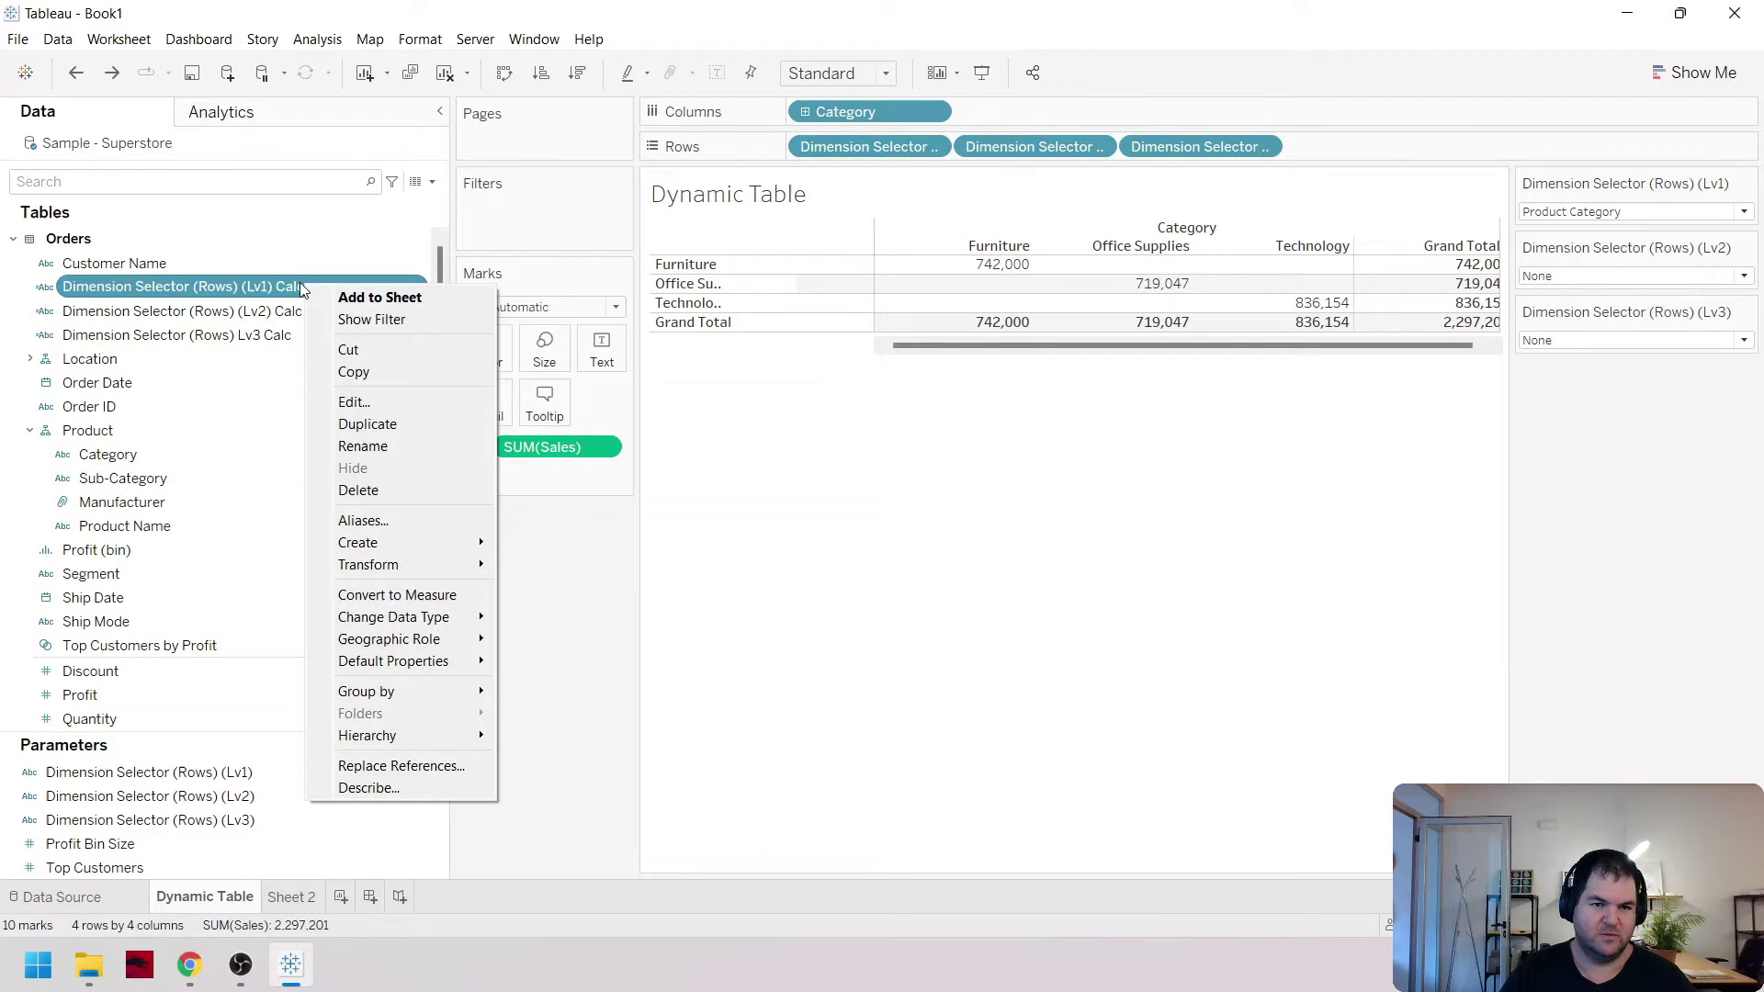
left_click(382, 424)
right_click(288, 336)
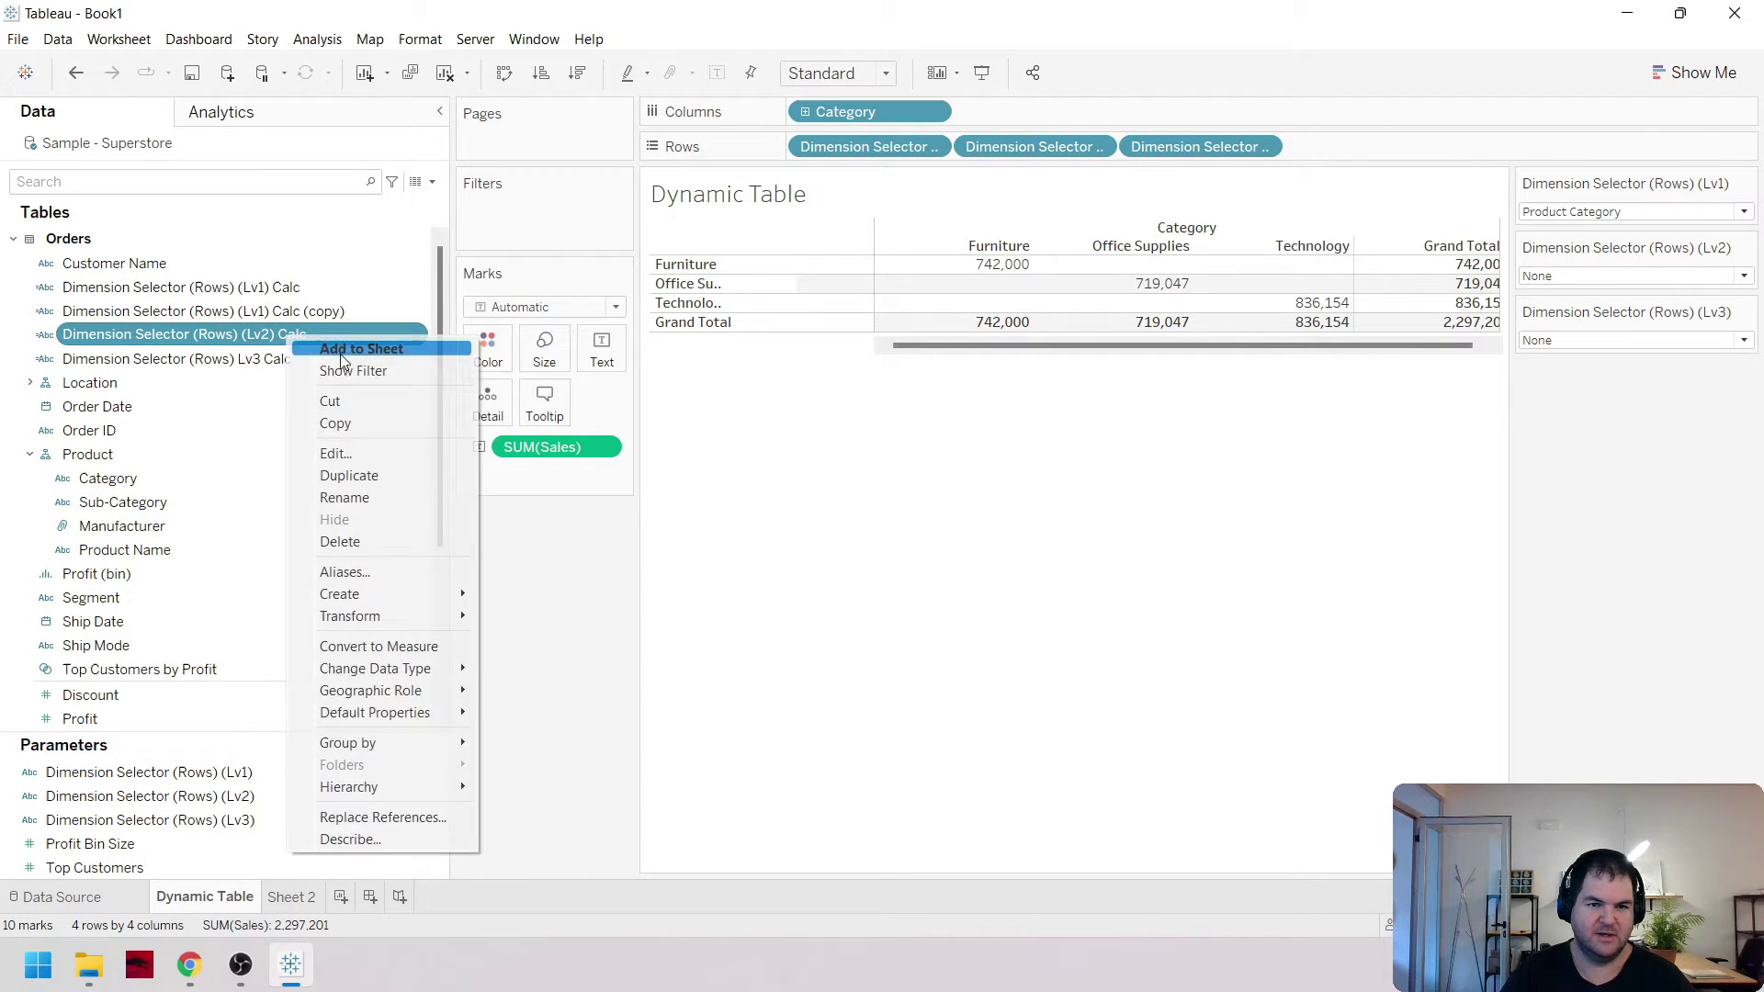
left_click(397, 477)
right_click(262, 379)
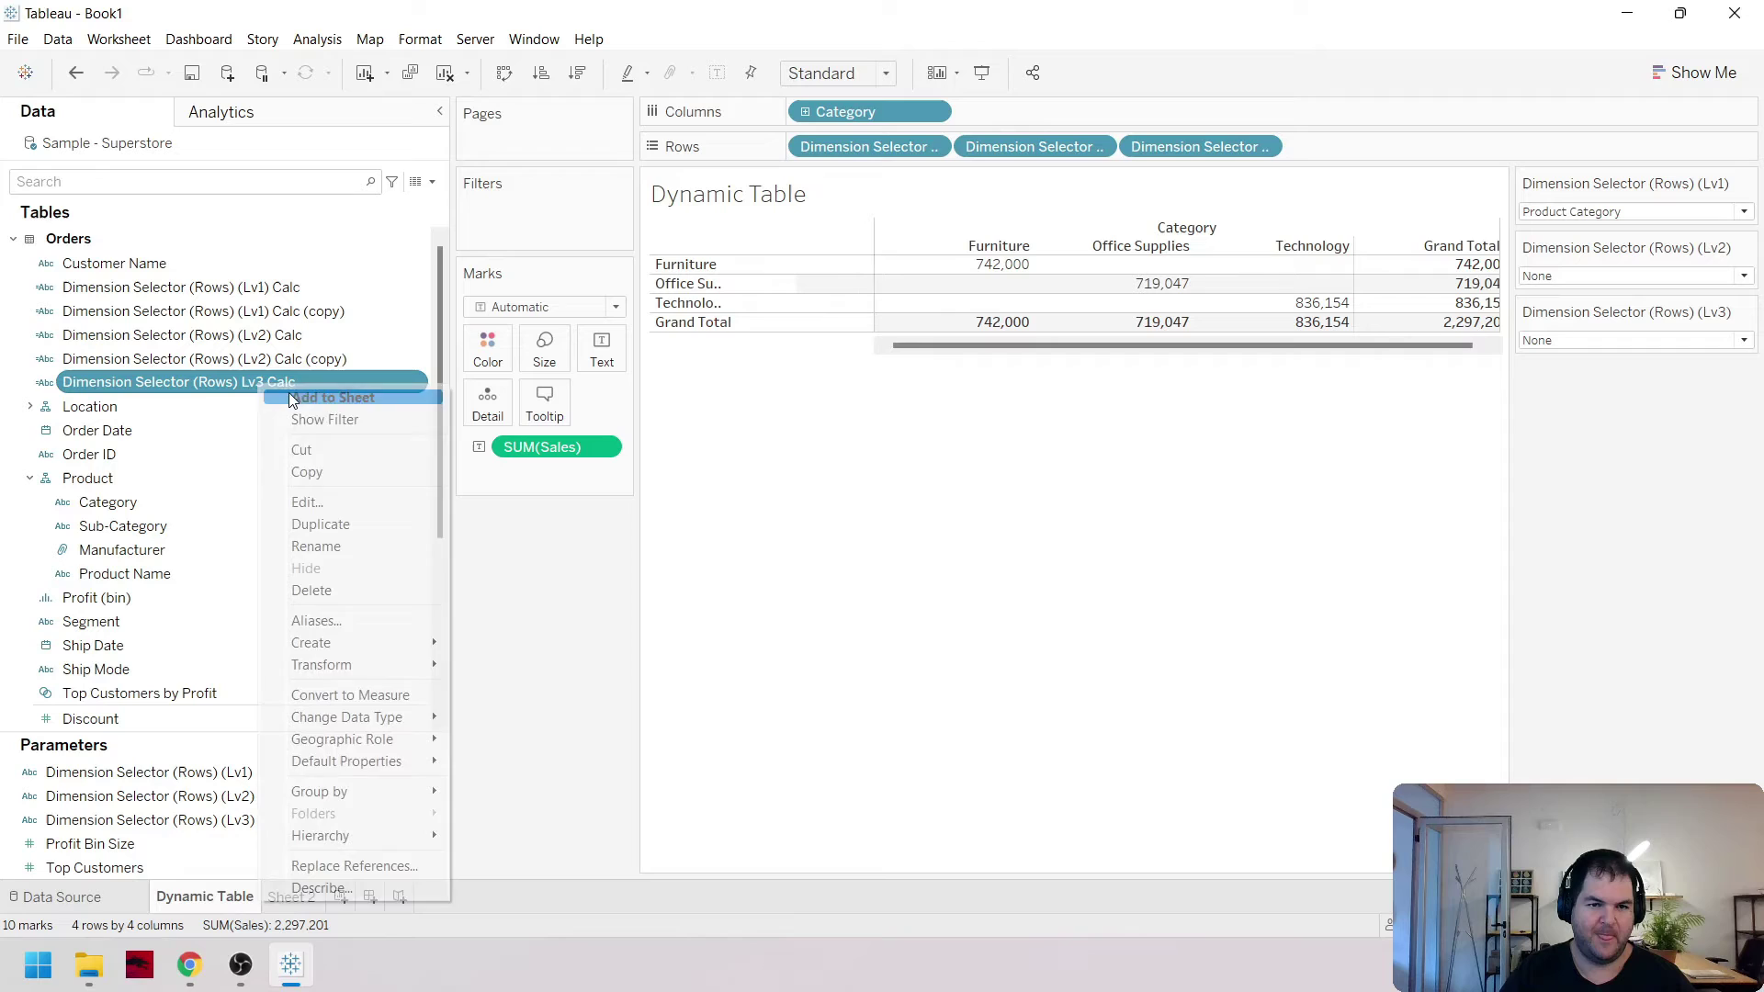
left_click(399, 521)
Rename the copied Lv1 calculated field as Dimension Selector (Col) (Lv1) Calc
right_click(285, 314)
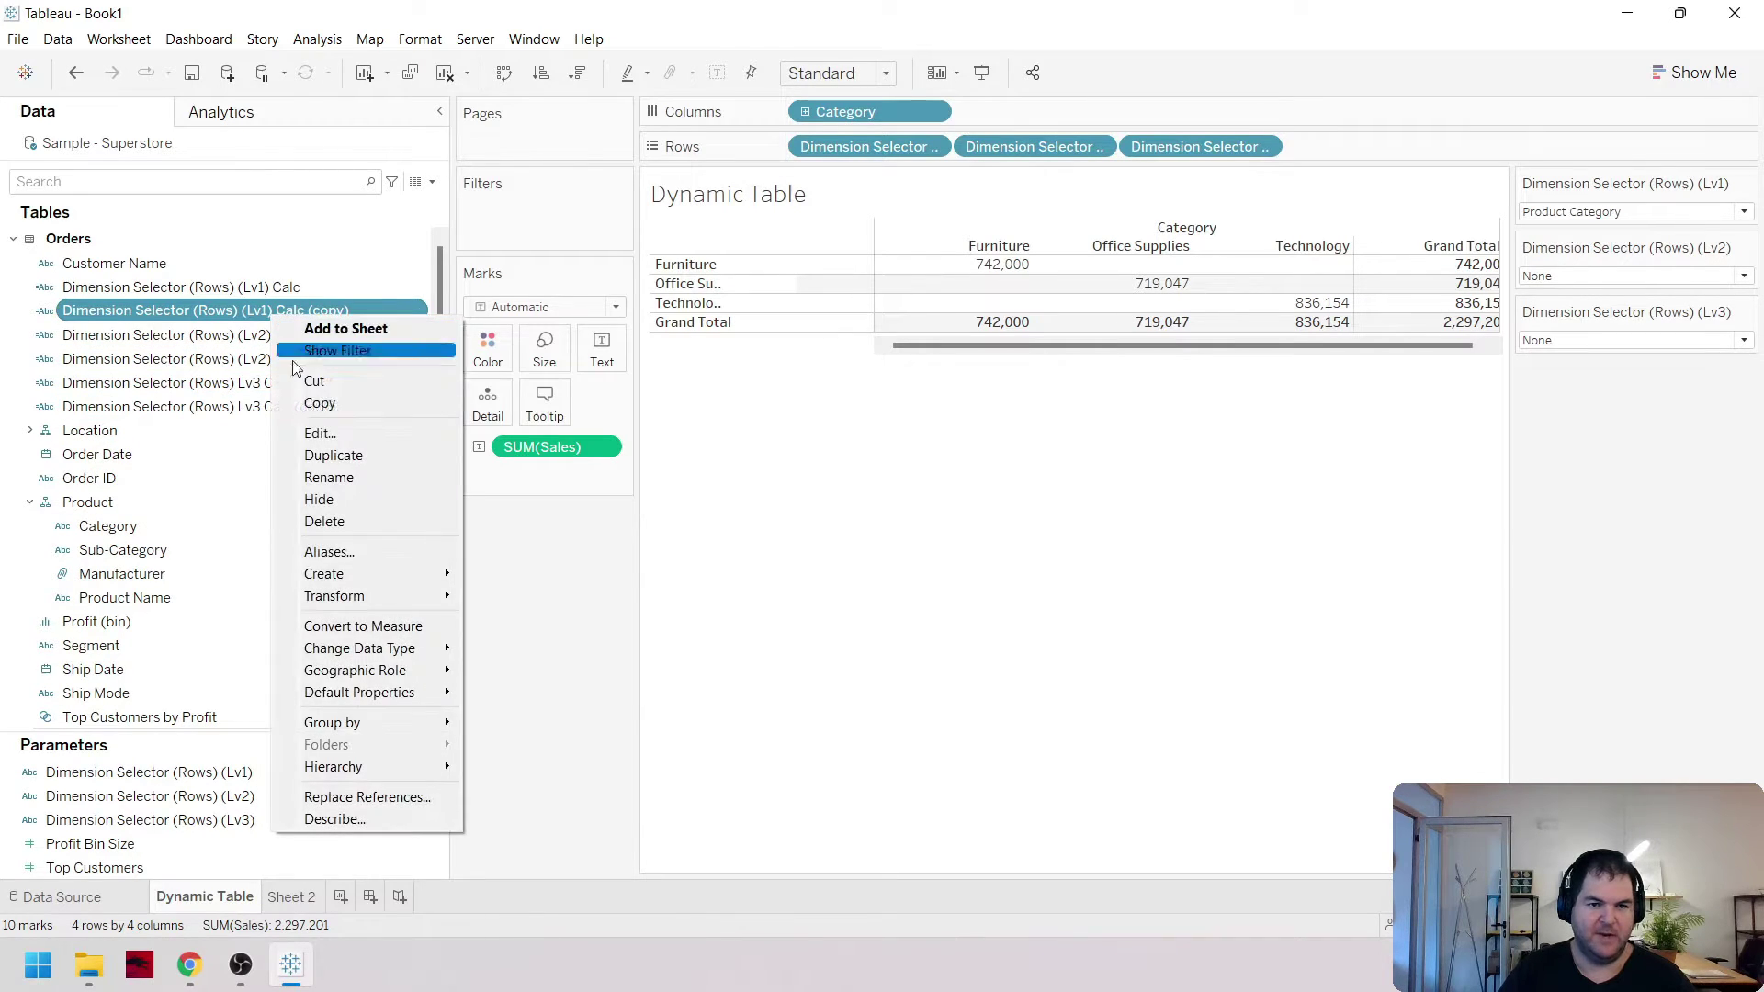
left_click(333, 437)
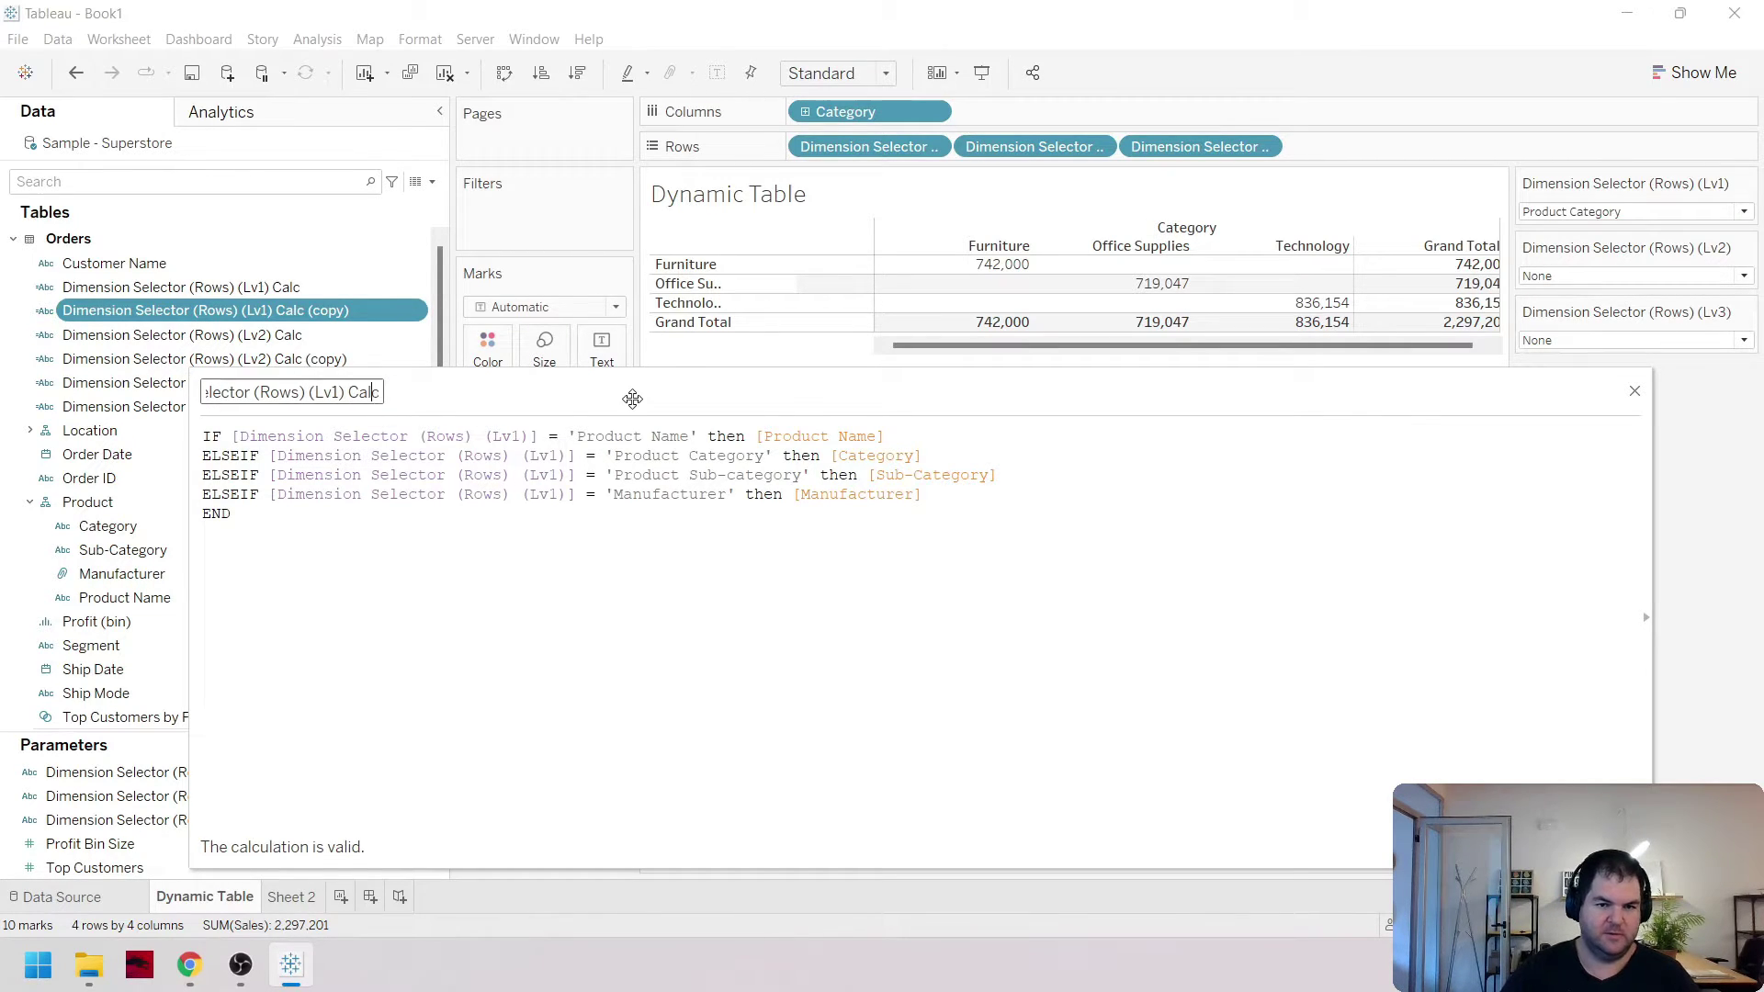
key("Left")
key("Left")
key("Left")
key("Left")
key("Left")
key("ctrl+shift+Left")
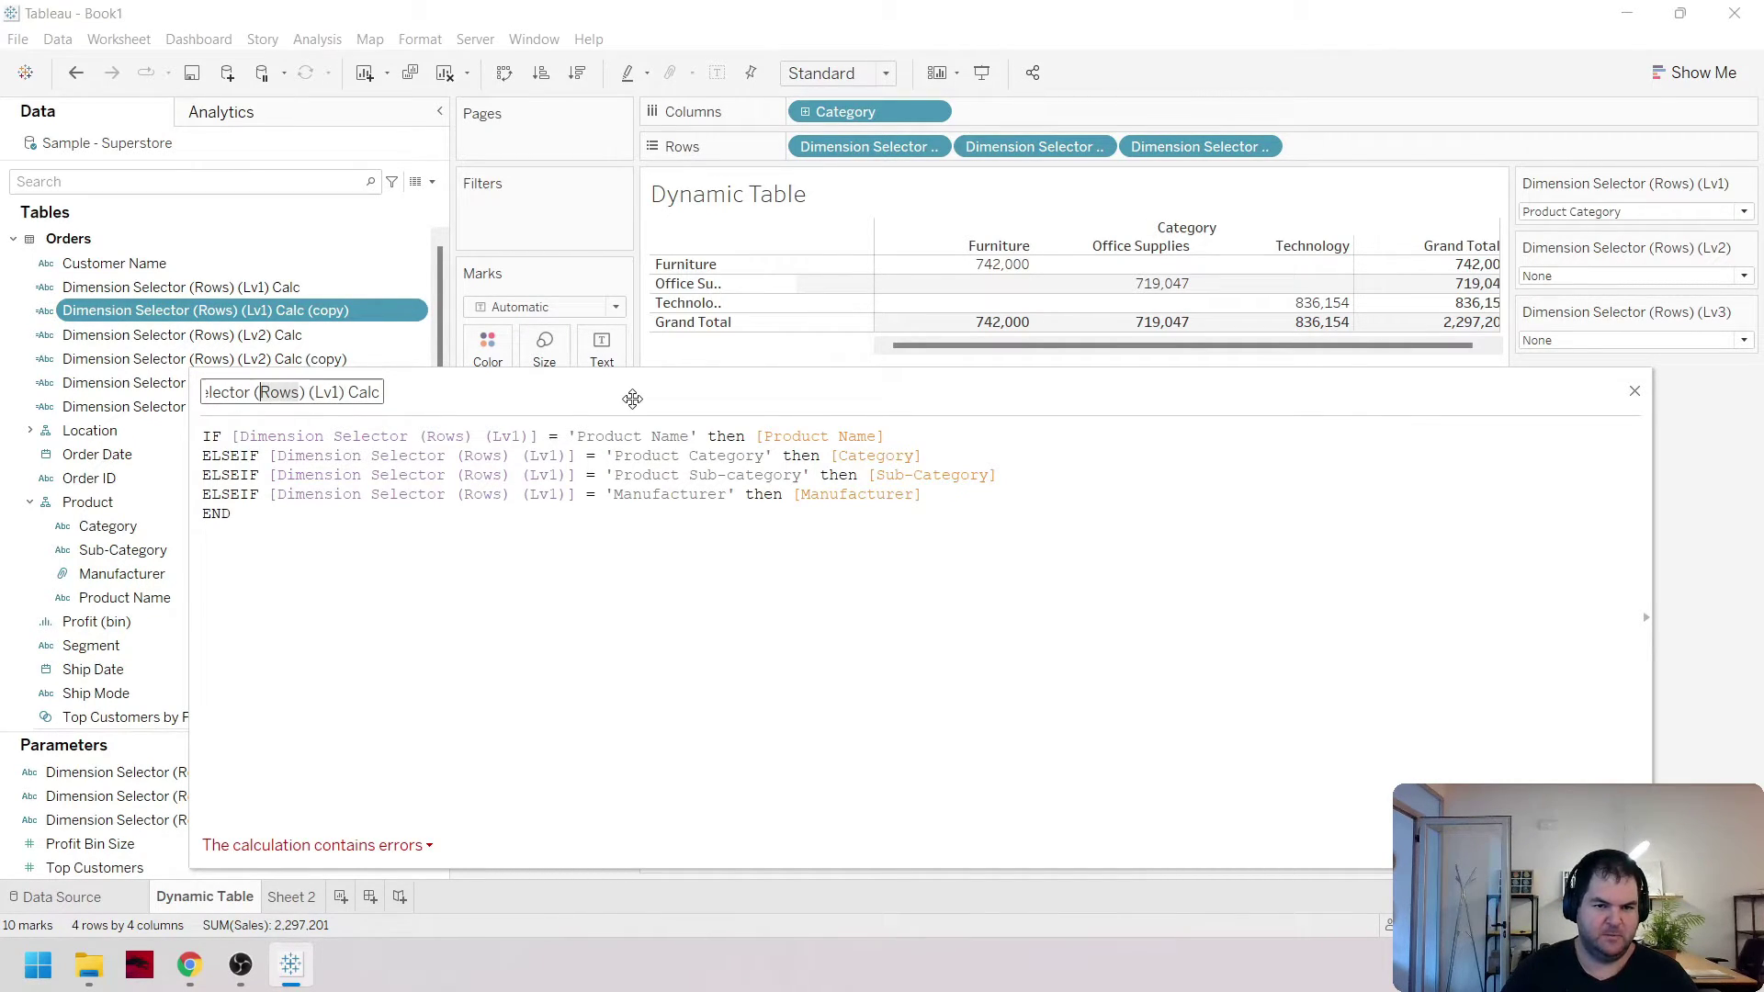
type("Col")
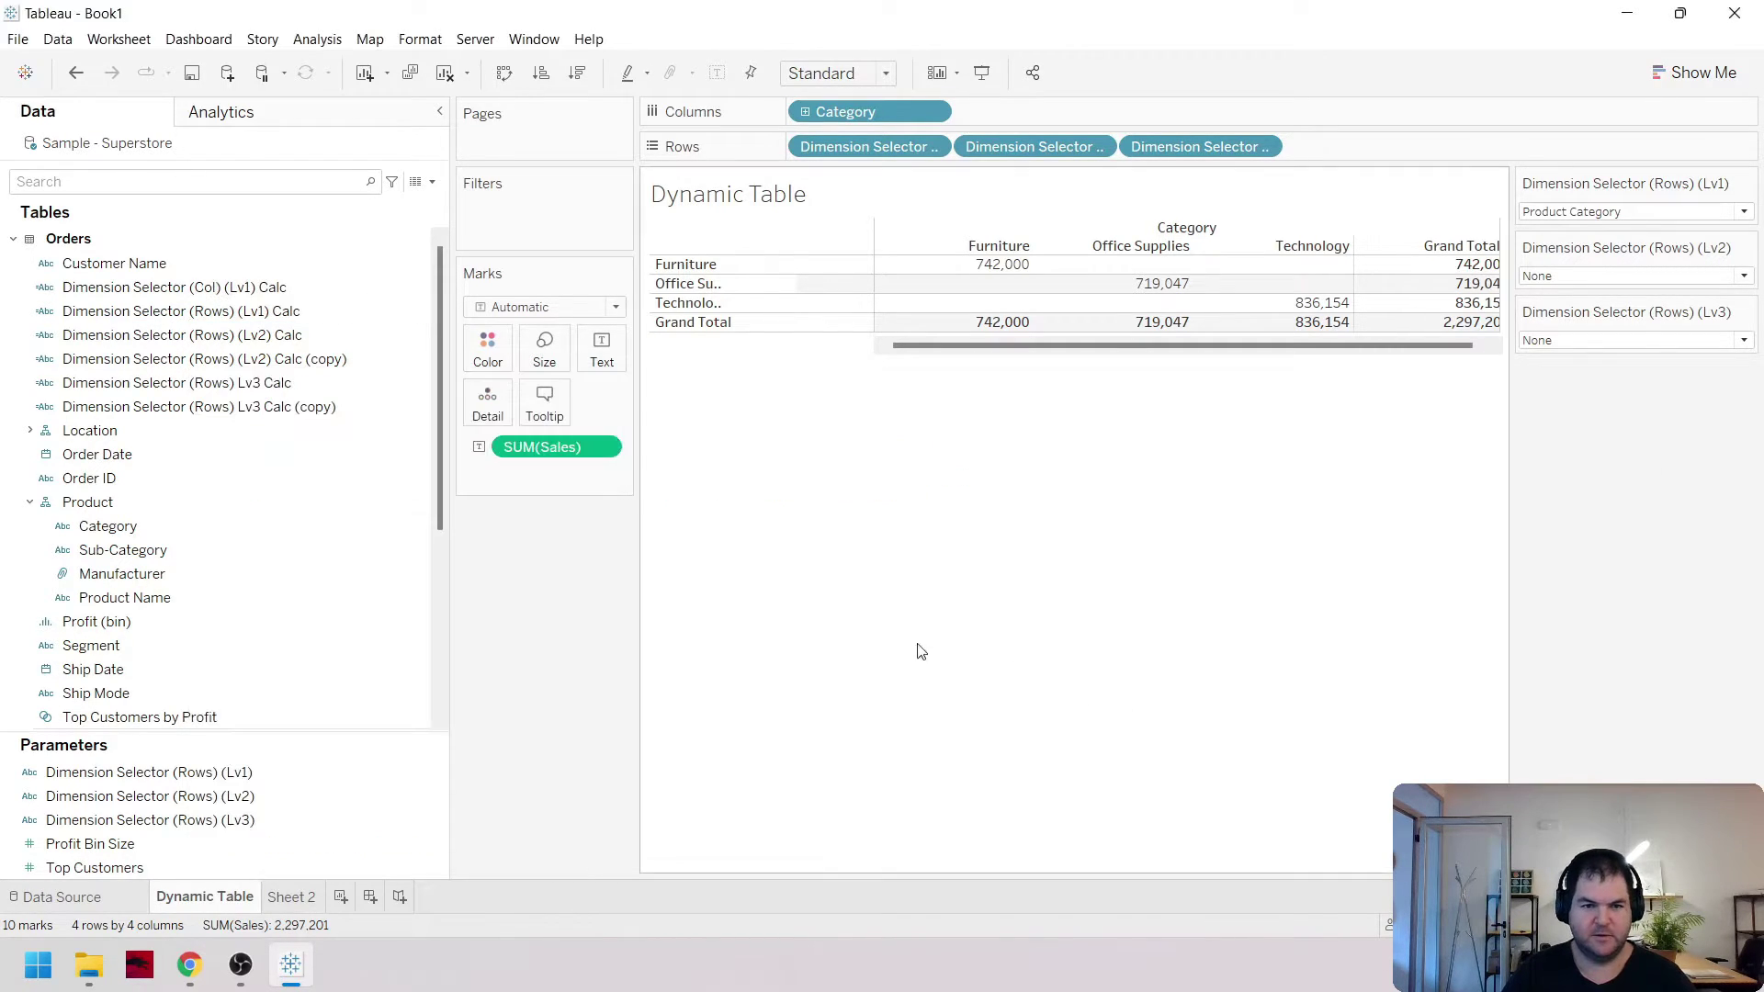
key("Return")
Rename the copied Lv2 calculated field as Dimension Selector (Col) (Lv2) Calc
left_click(340, 317)
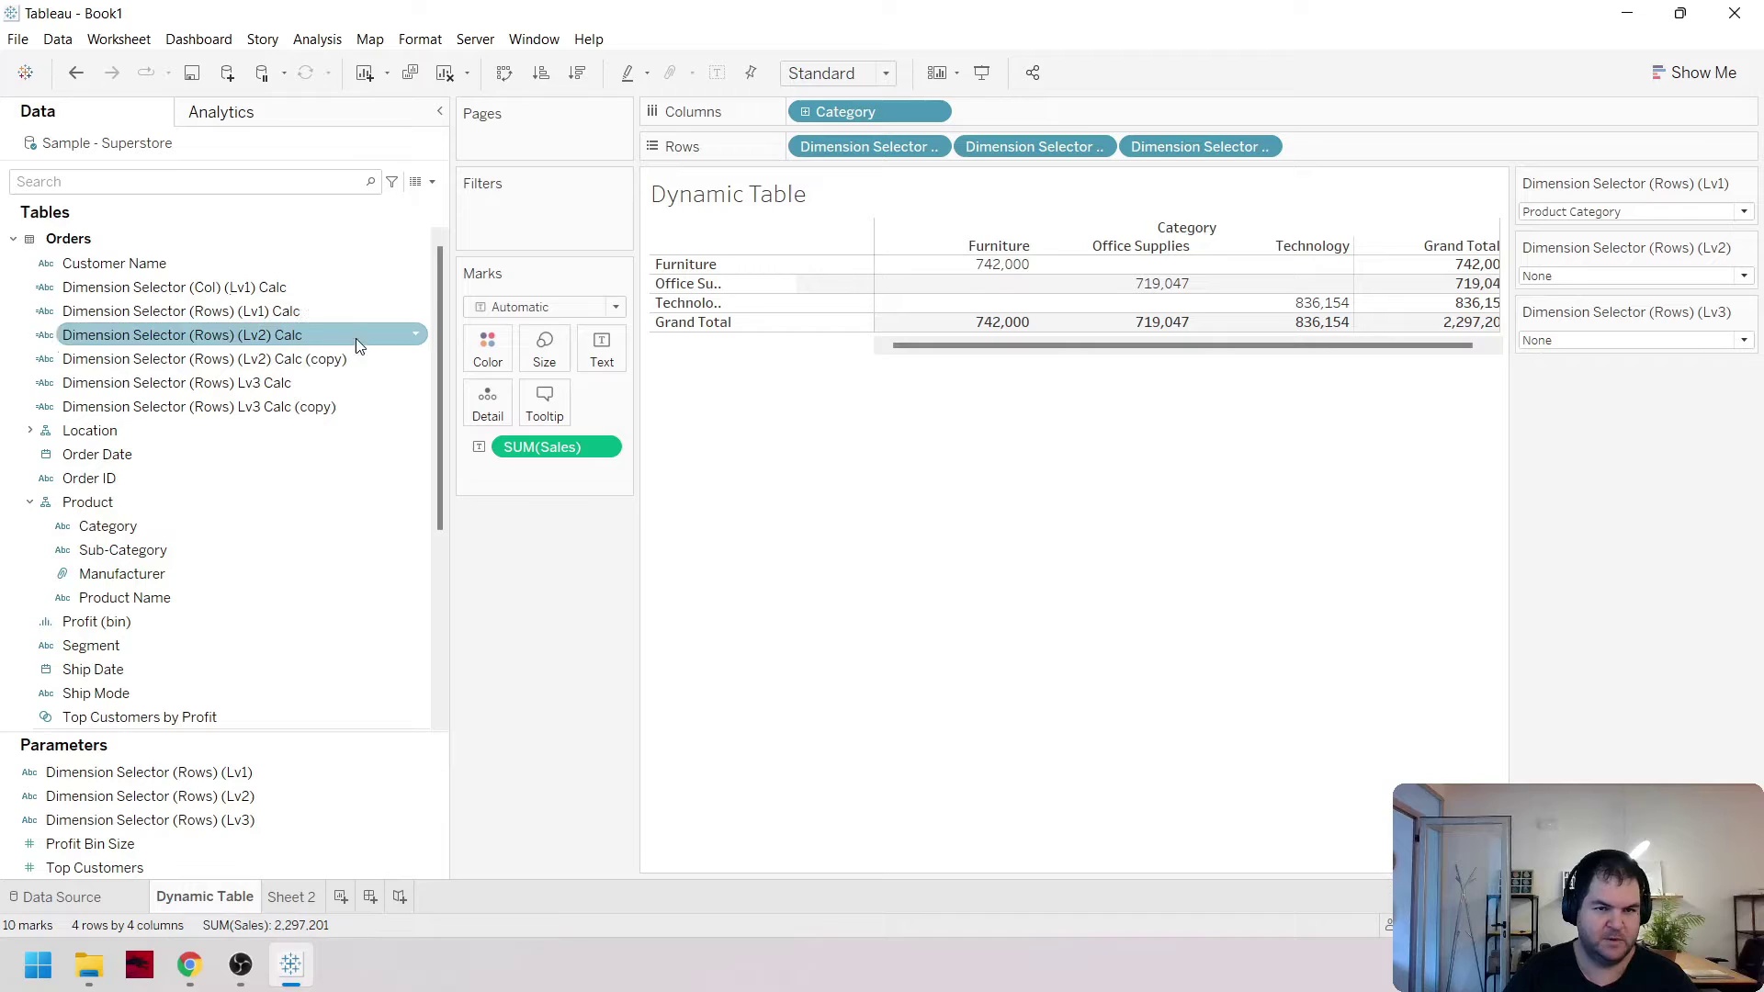
left_click(352, 358)
right_click(352, 358)
left_click(393, 487)
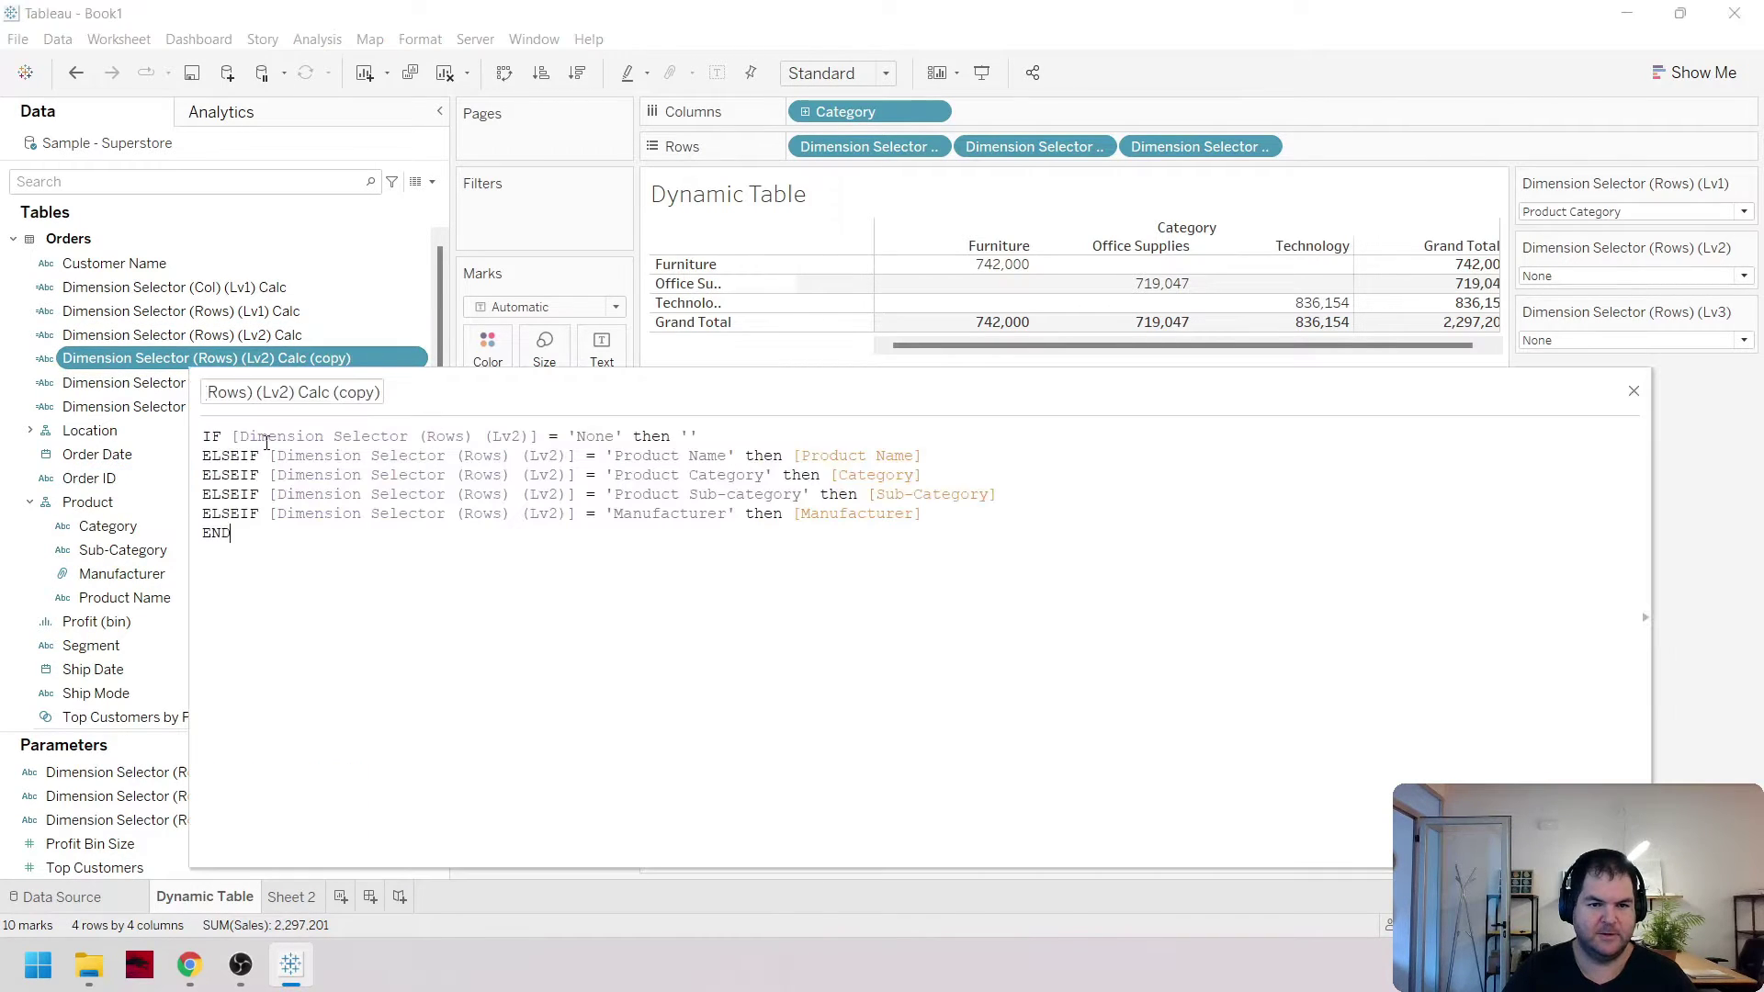
left_click(254, 392)
left_click_drag(207, 392, 255, 392)
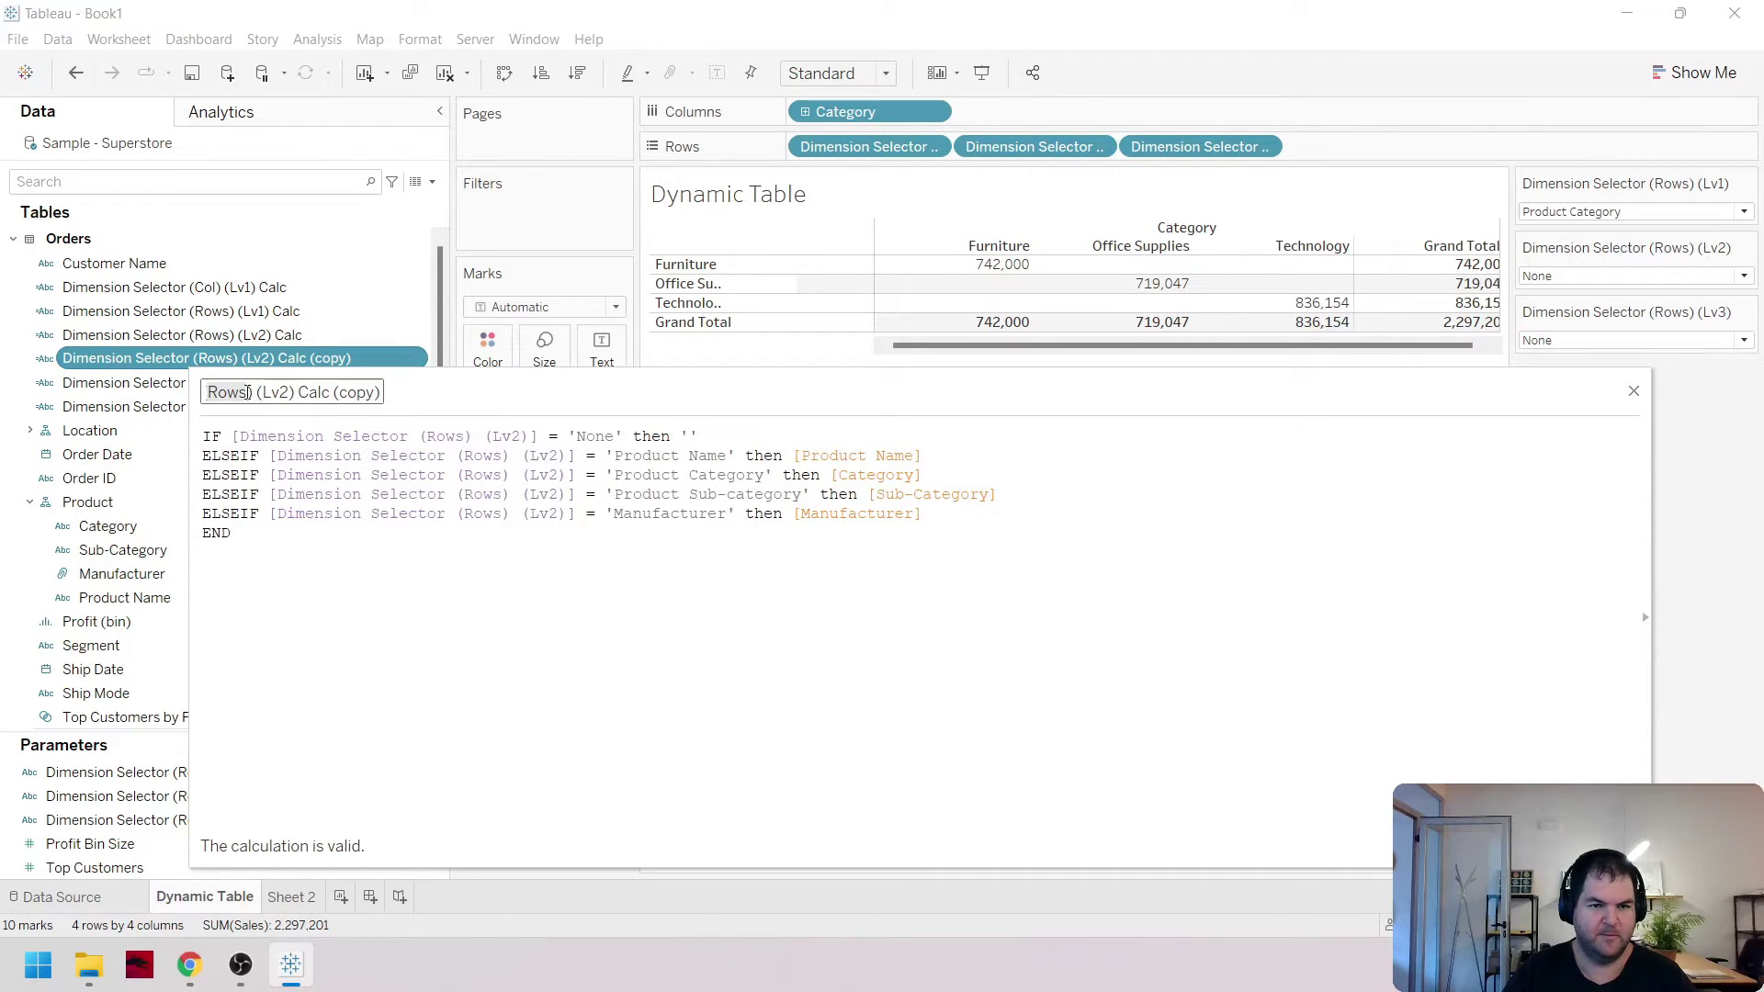
type("Col")
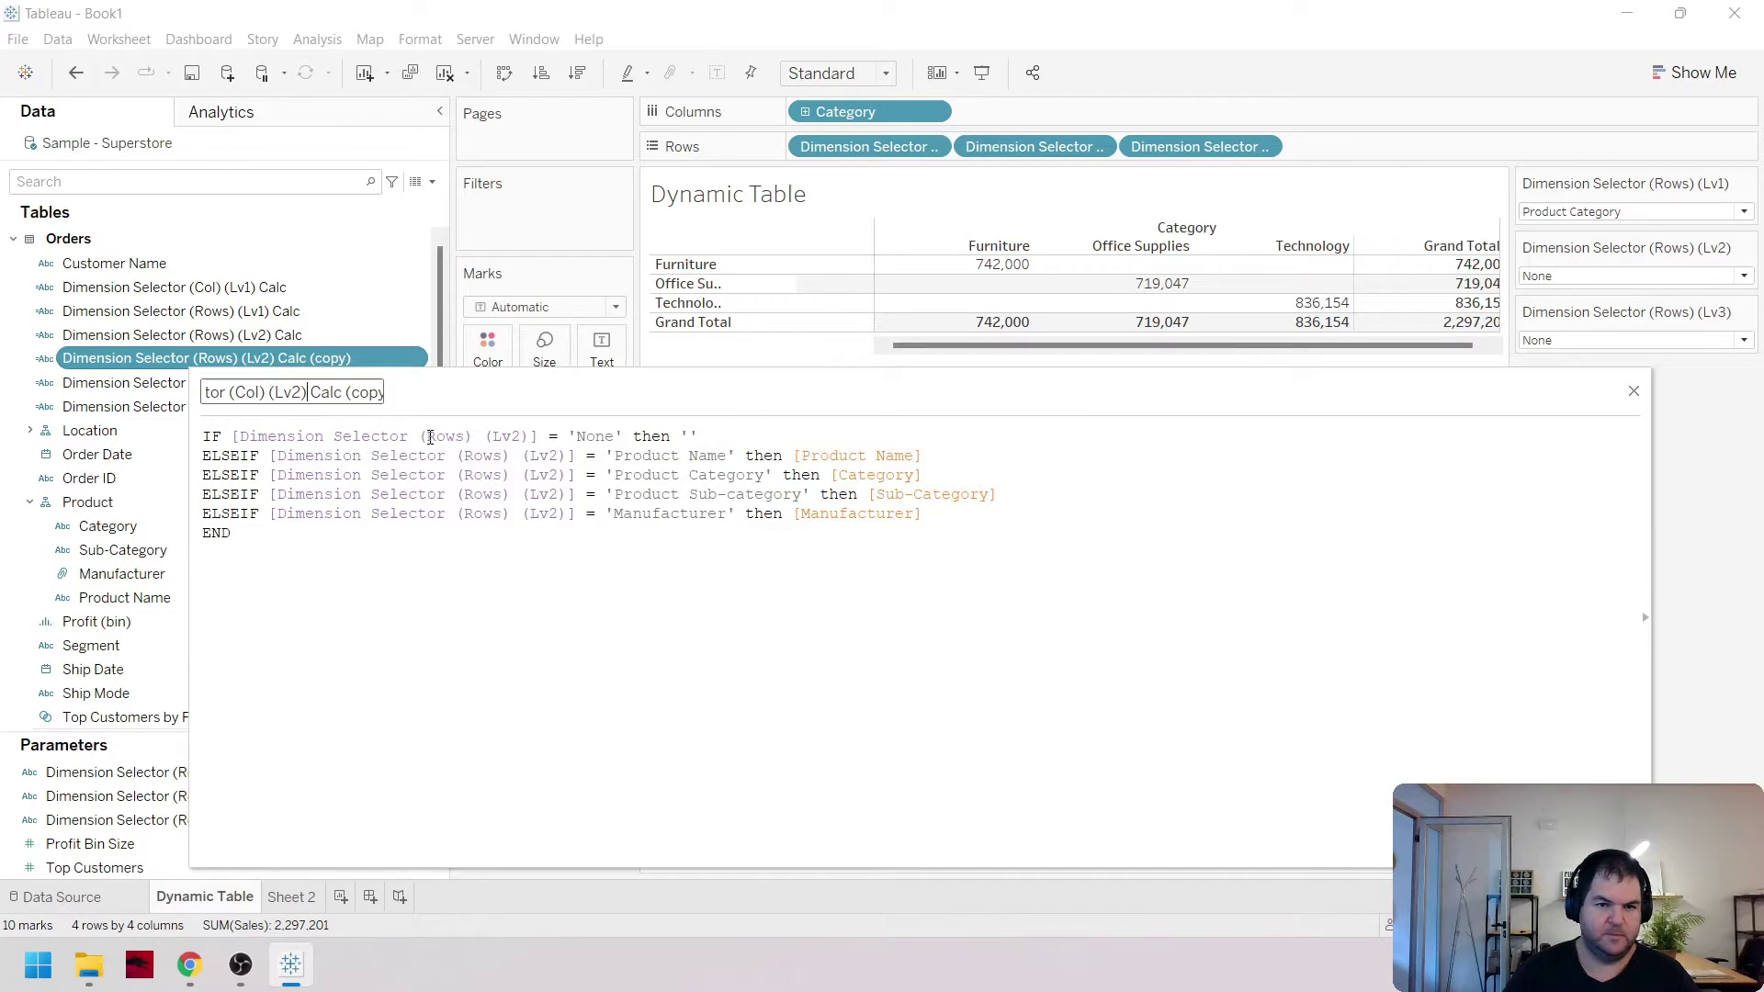
key("shift+End")
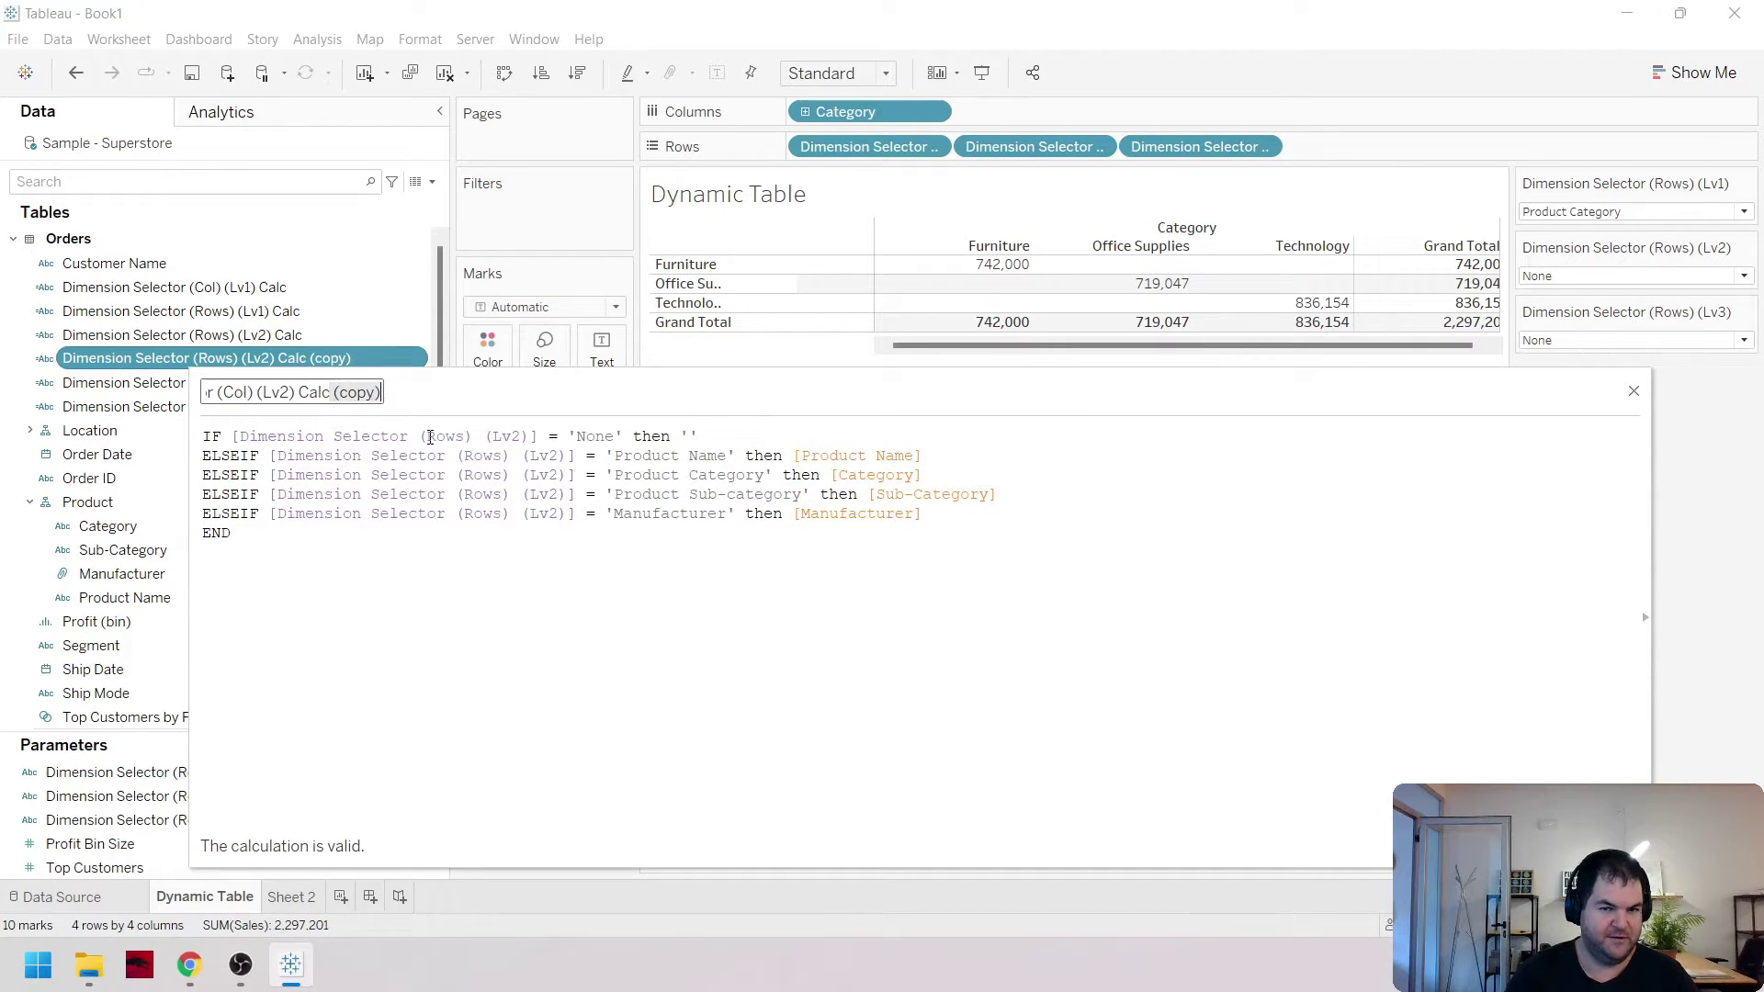
key("BackSpace")
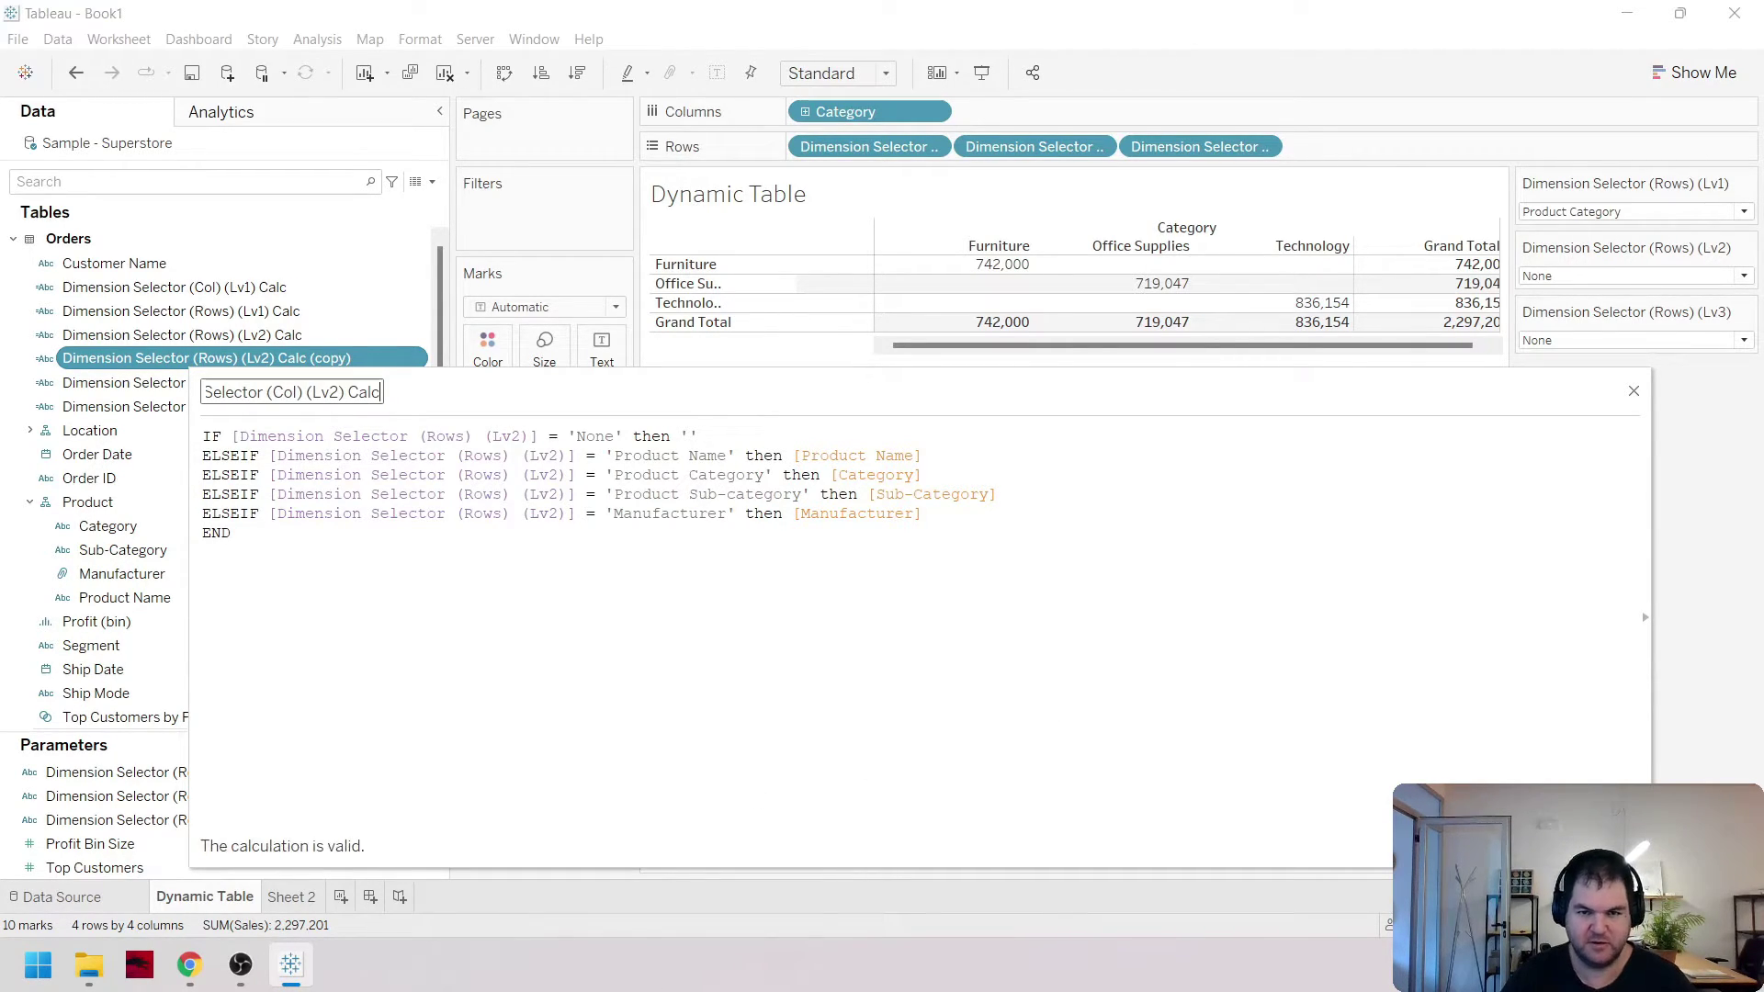
key("Return")
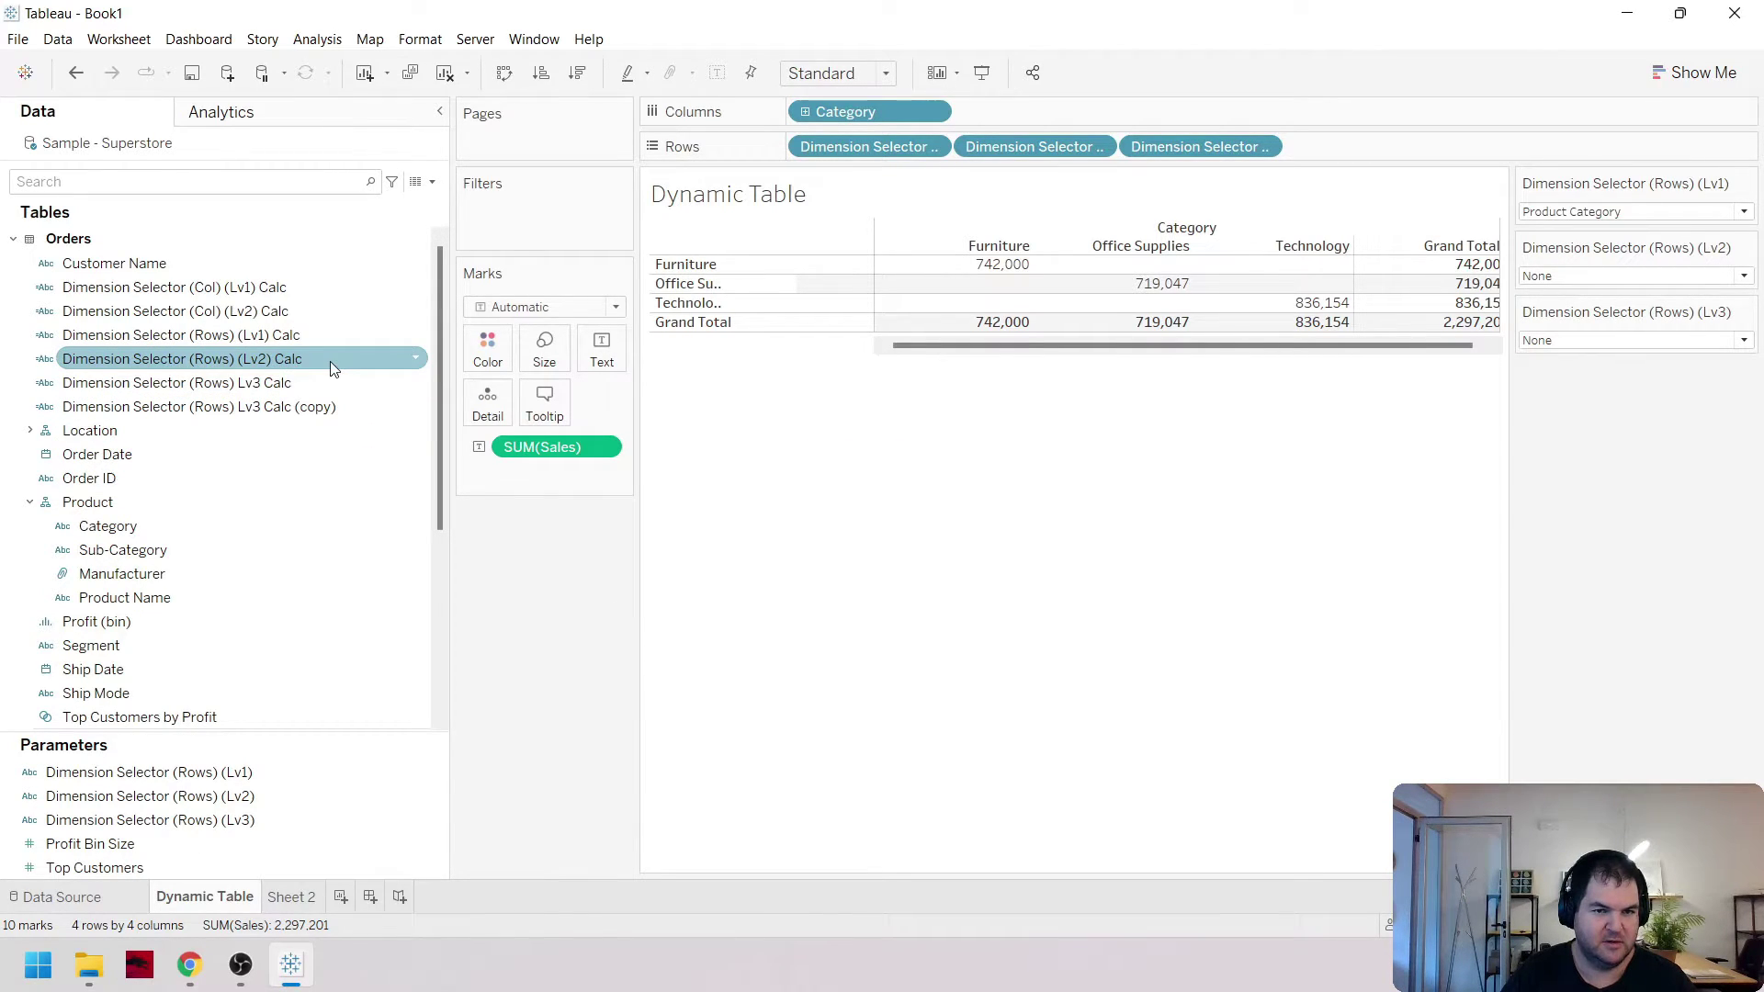
Rename the copied Lv3 calculated field as Dimension Selector (Col) Lv3 Calc
right_click(303, 421)
left_click(362, 523)
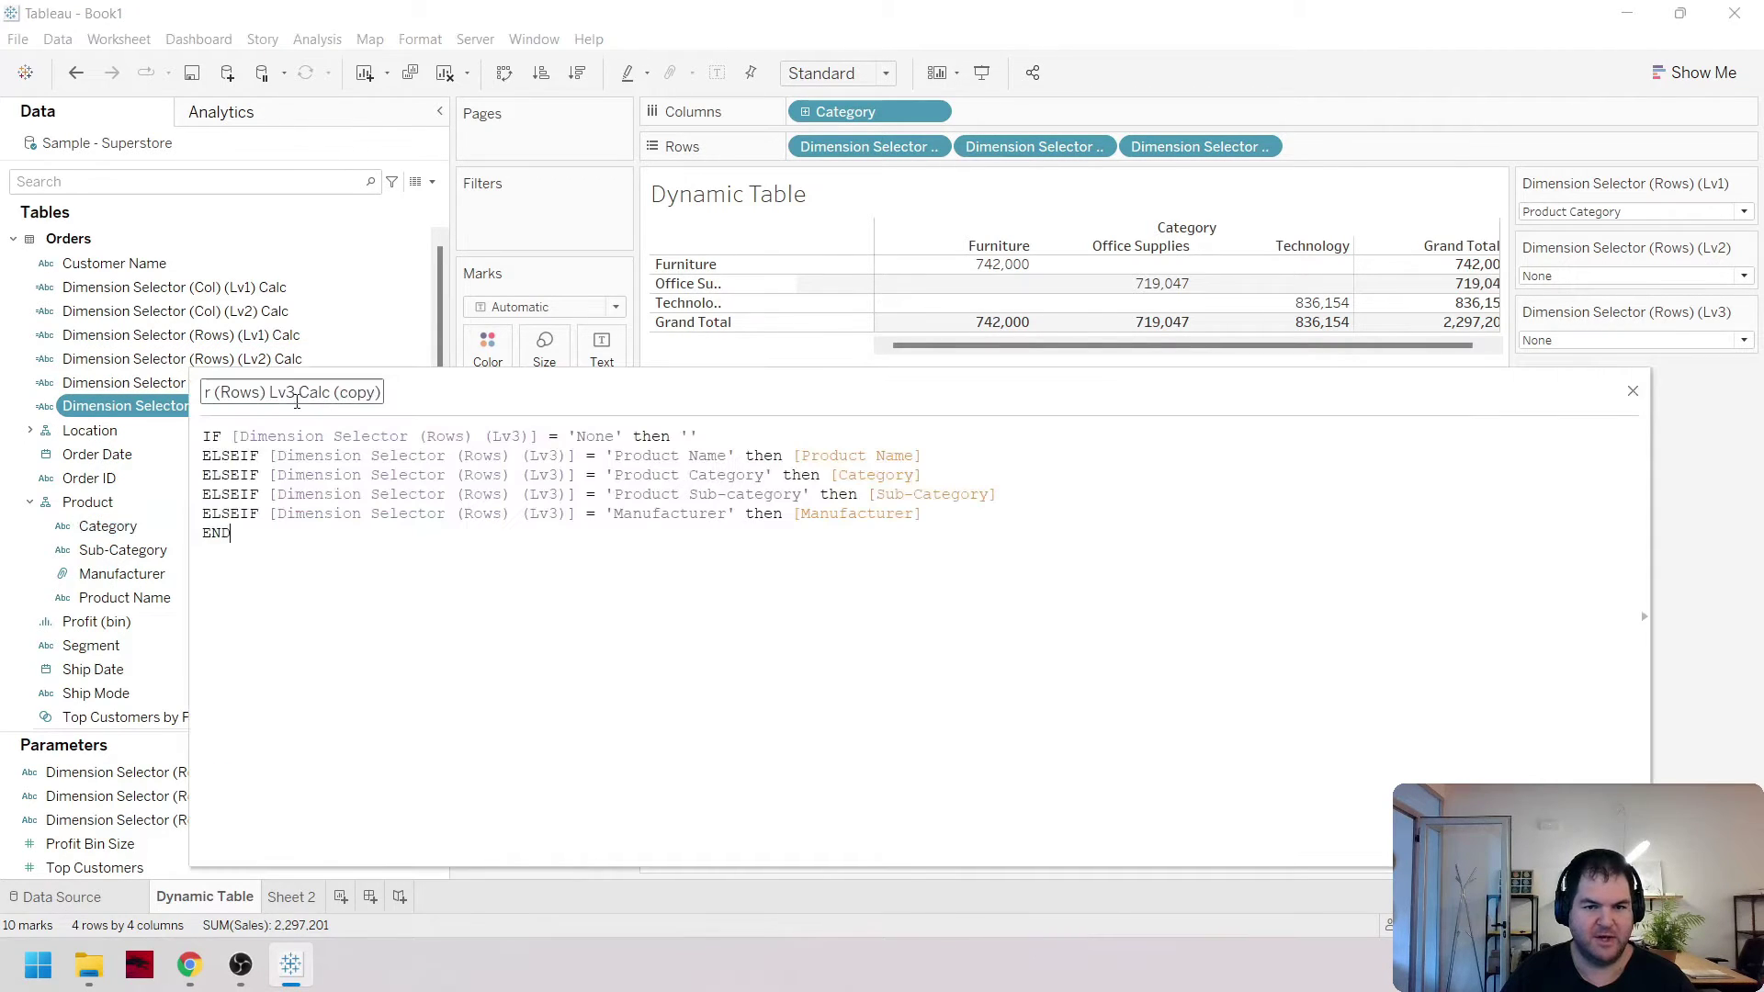
left_click_drag(333, 393, 359, 392)
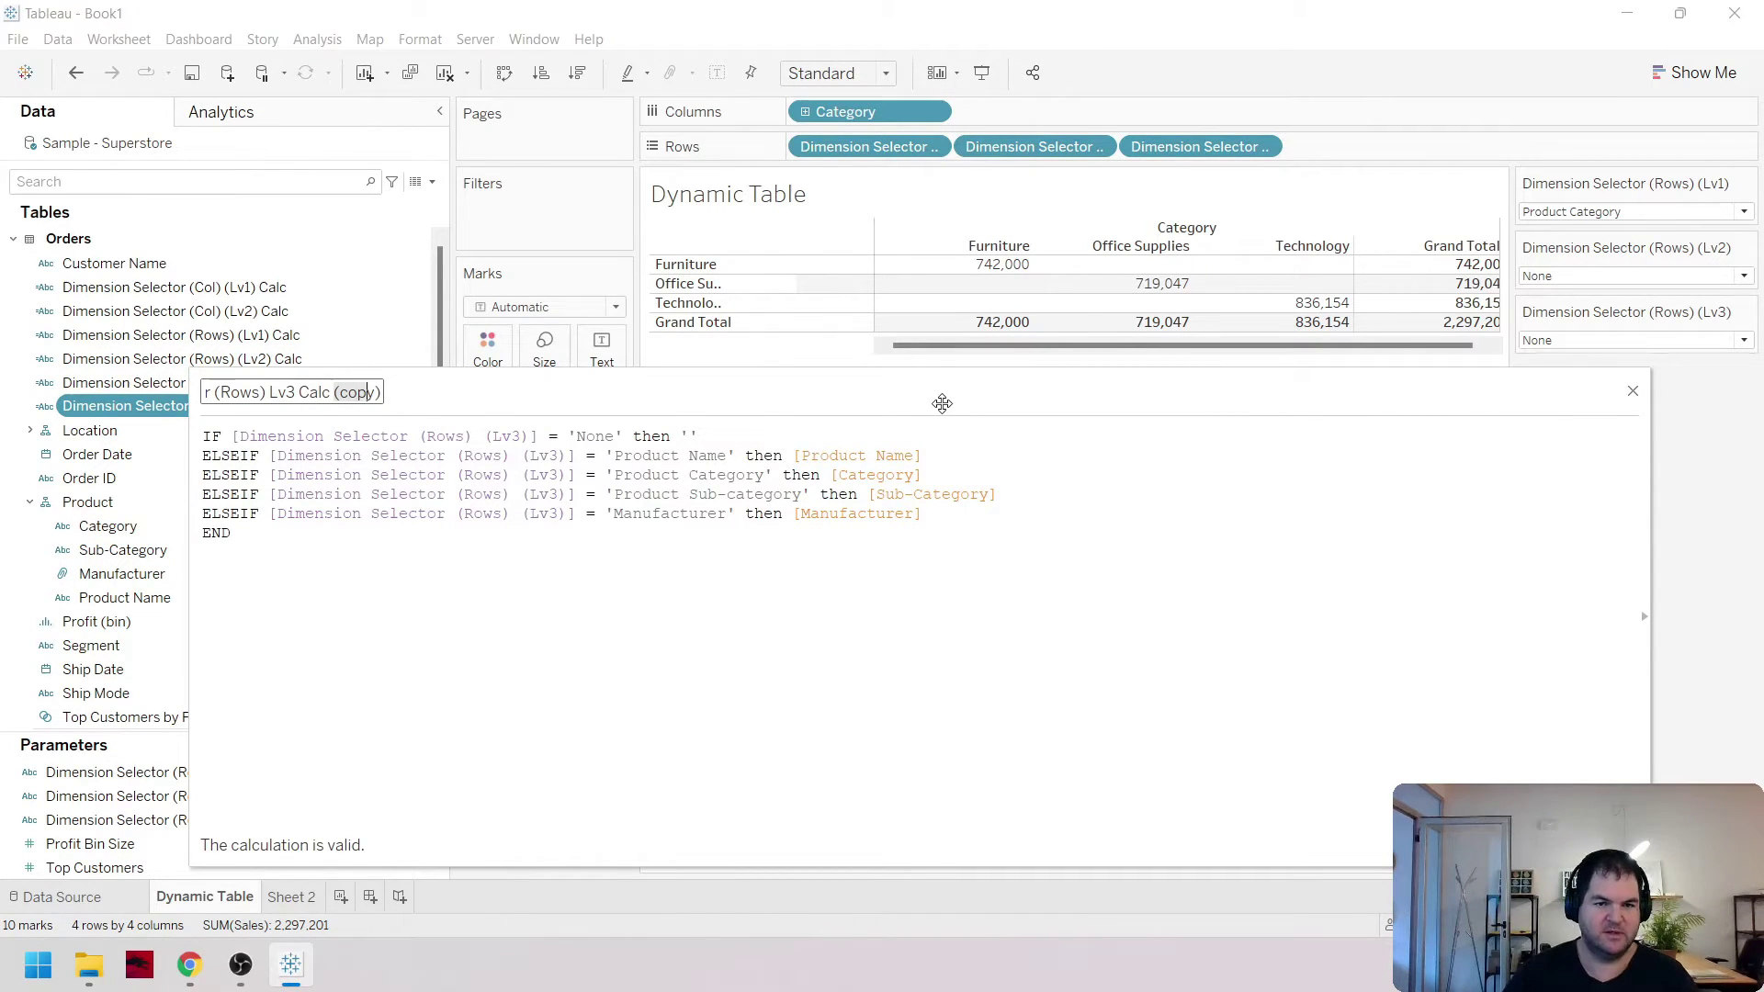
key("BackSpace")
key("BackSpace")
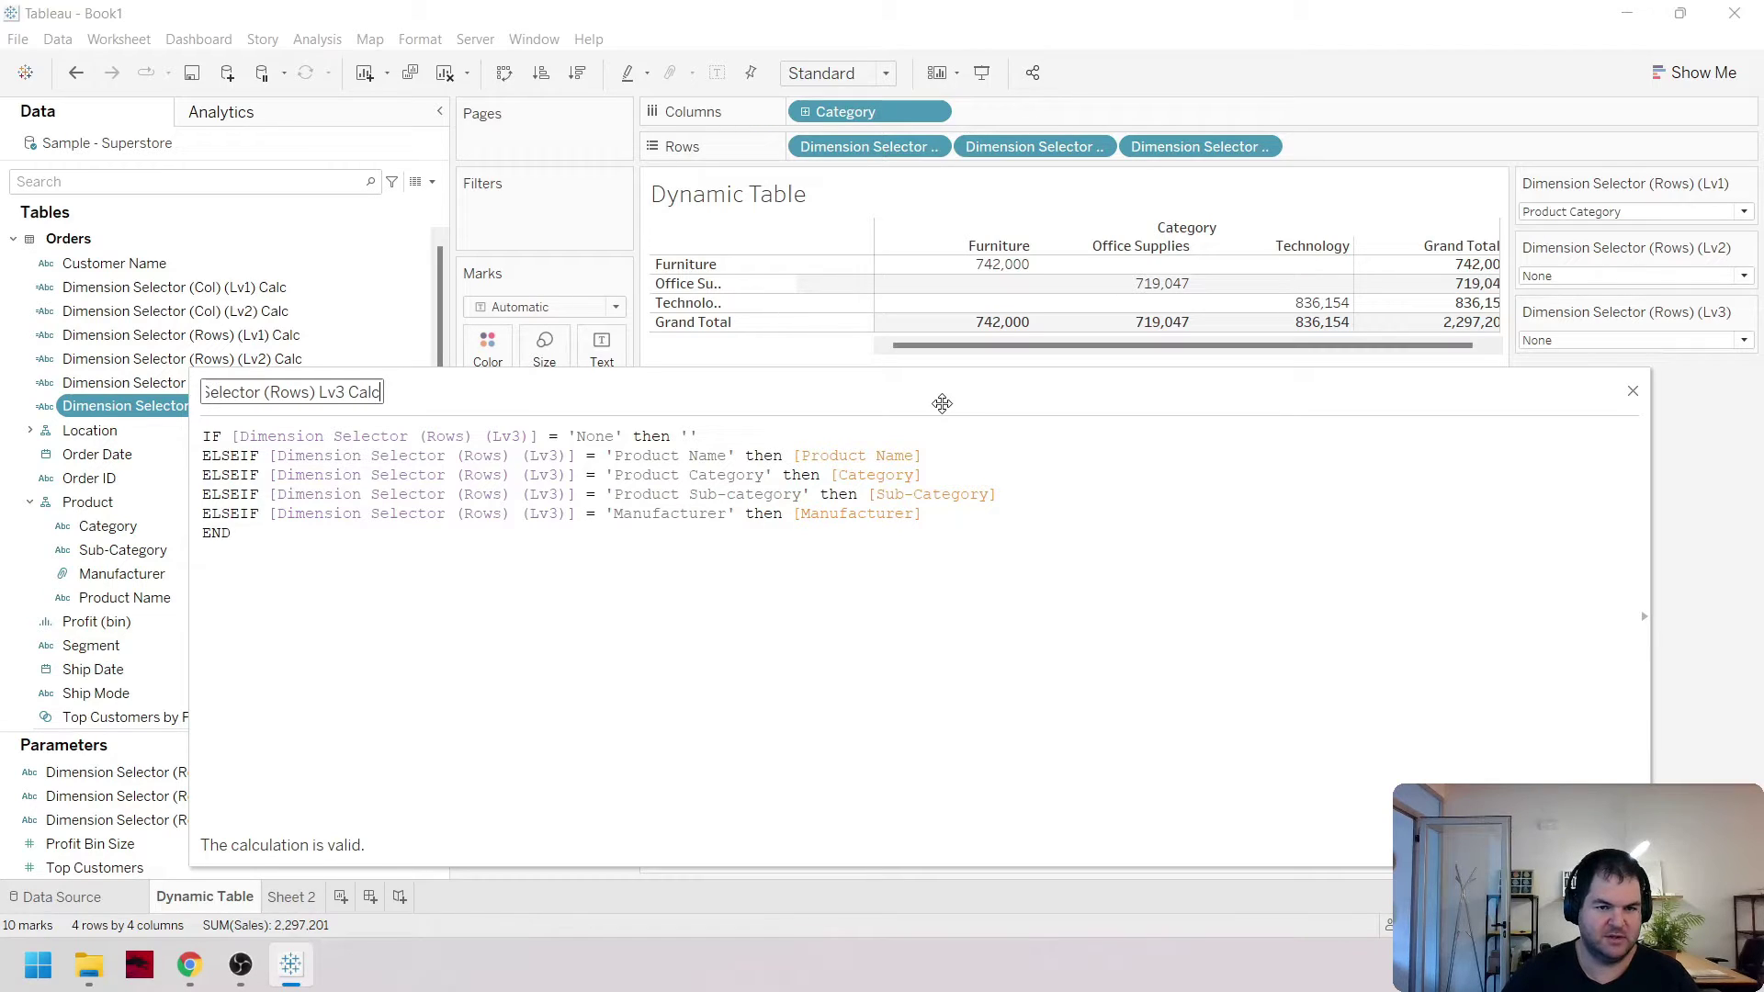
key("Left")
key("Left")
key("Left")
key("Left")
key("Left")
key("Left")
key("Left")
key("Left")
key("Left")
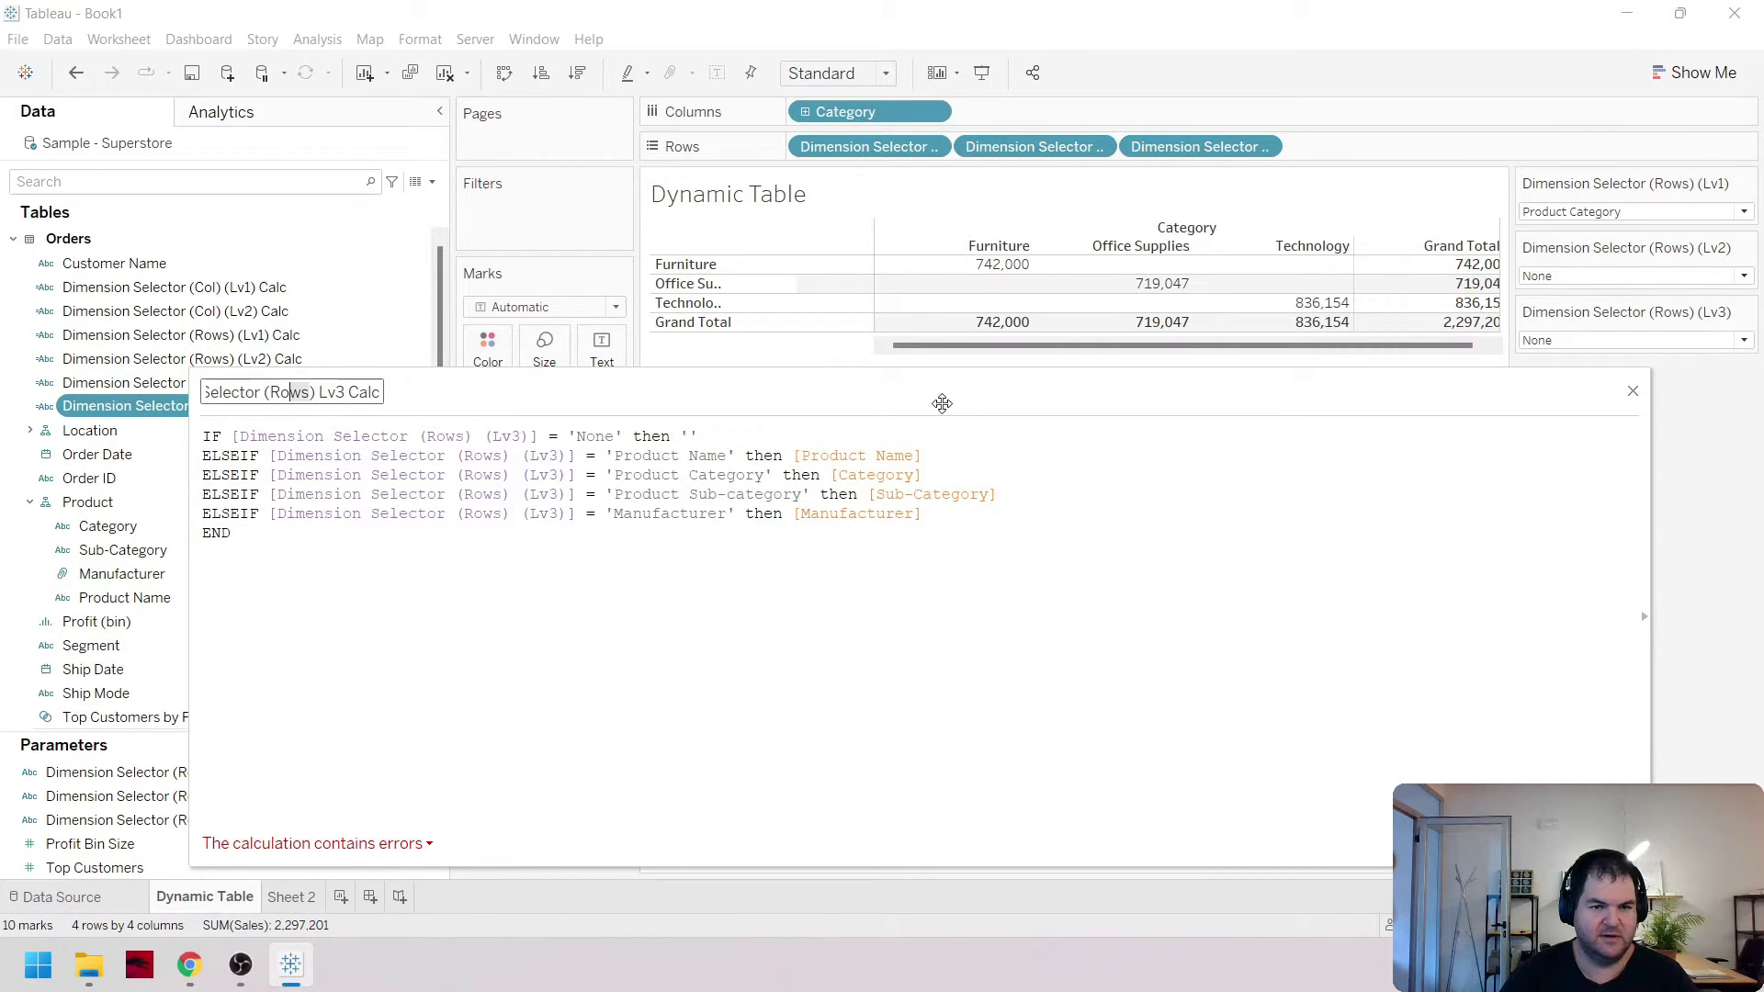
type("Col")
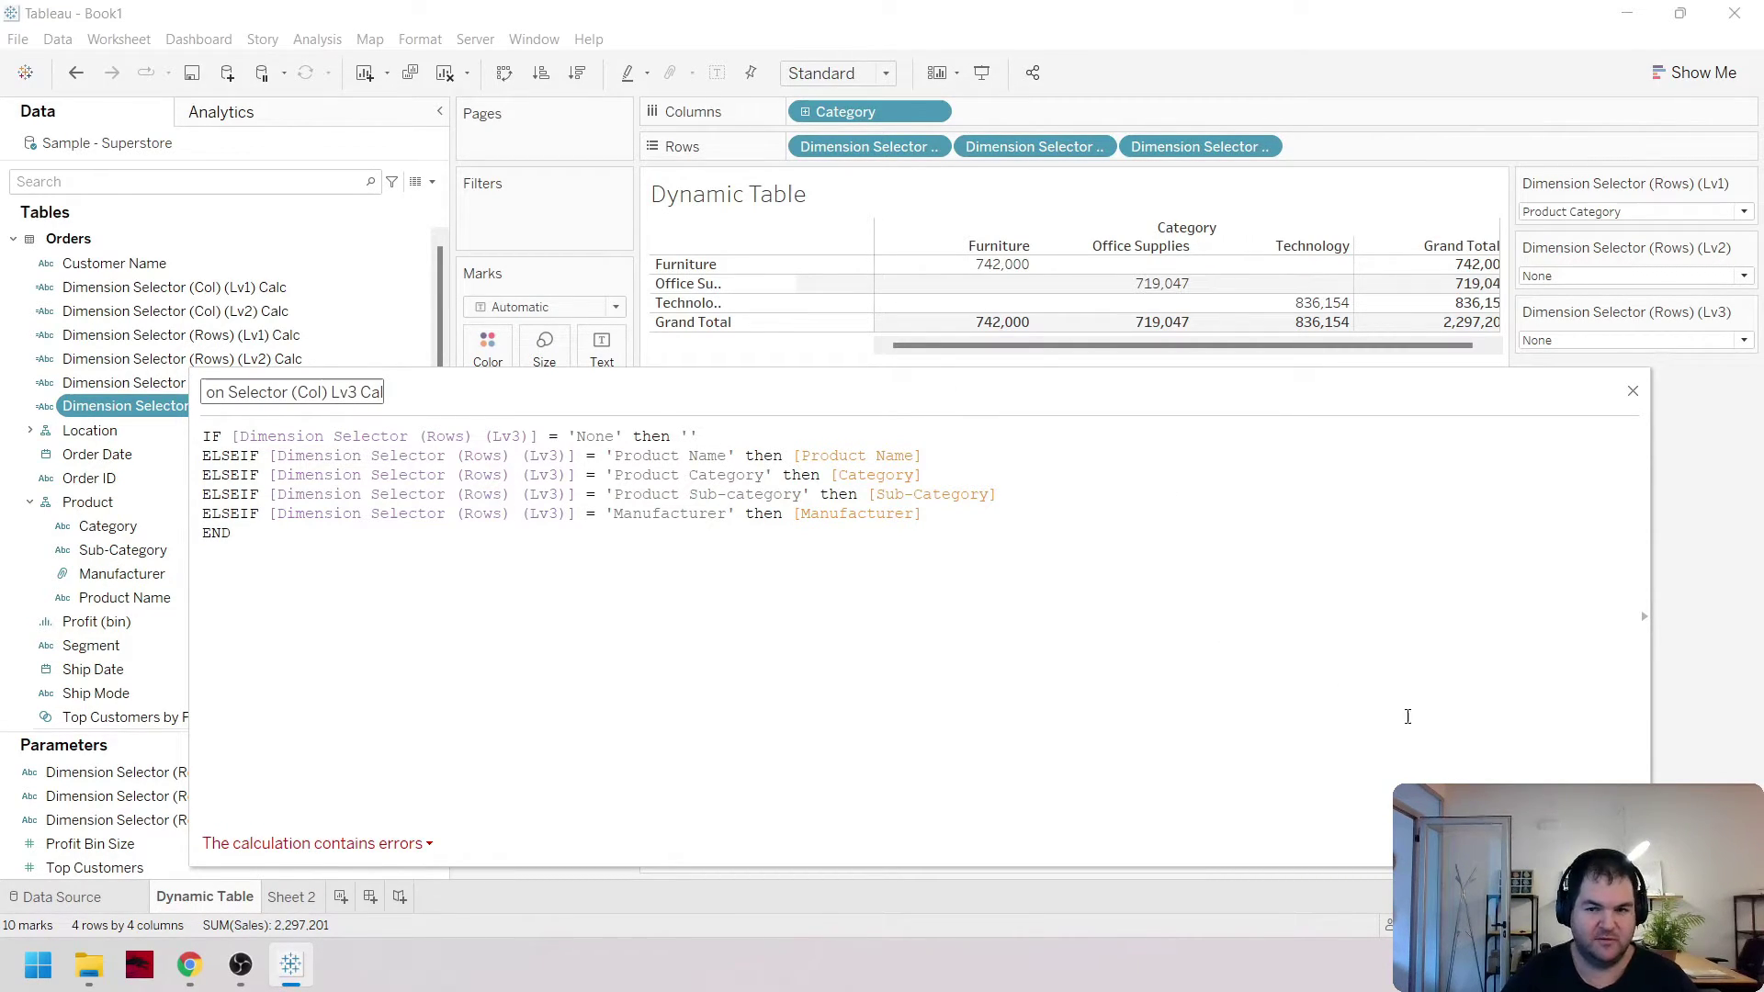
key("Return")
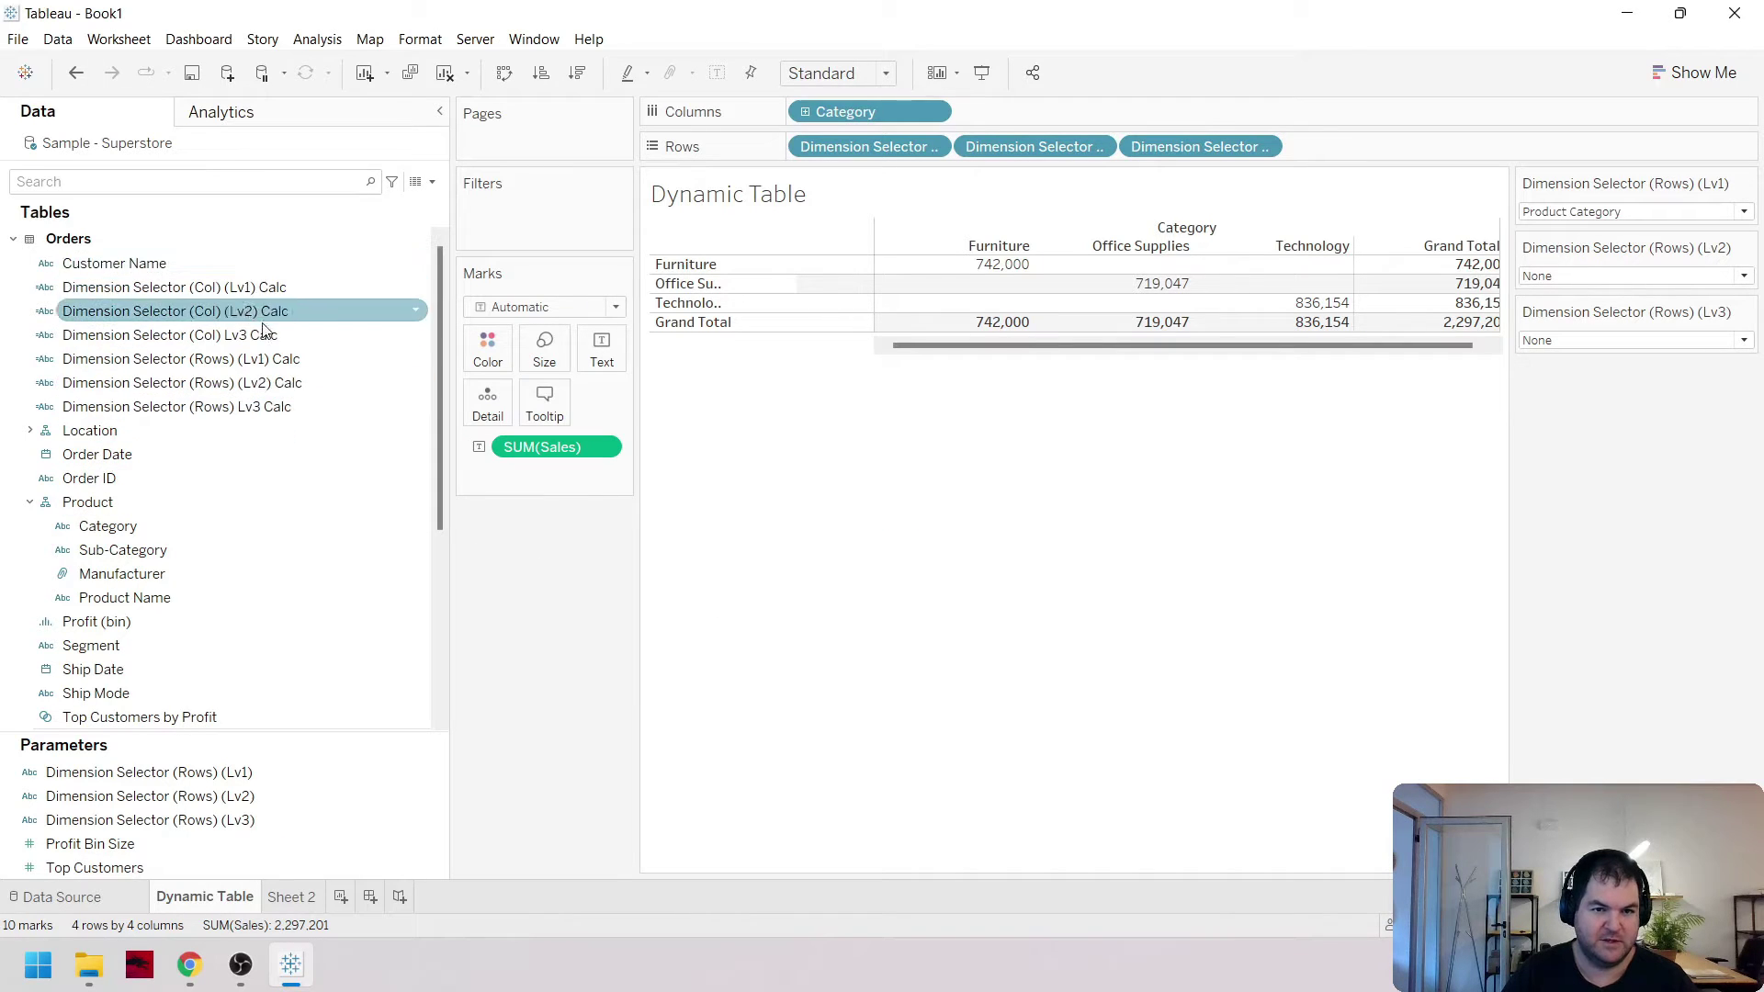
Enlarge the parameter list area and duplicate the Lv1, Lv2 and Lv3 row dimension selector parameters
left_click_drag(300, 732, 303, 590)
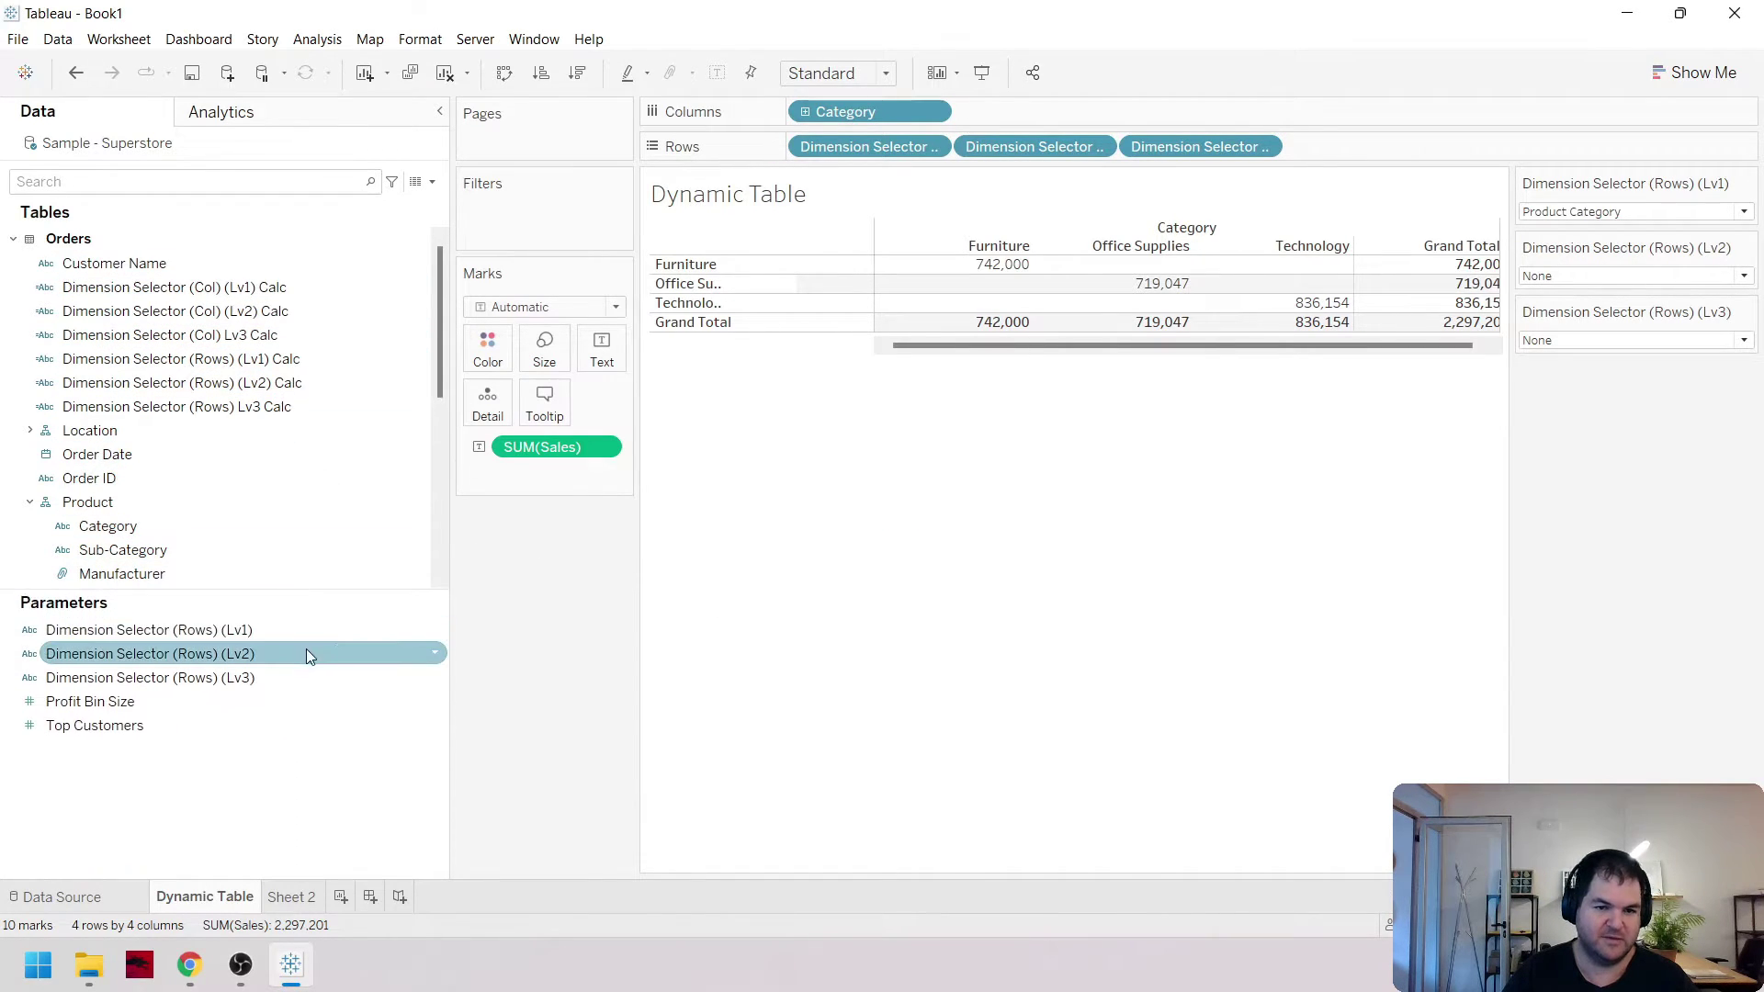
right_click(303, 630)
left_click(494, 409)
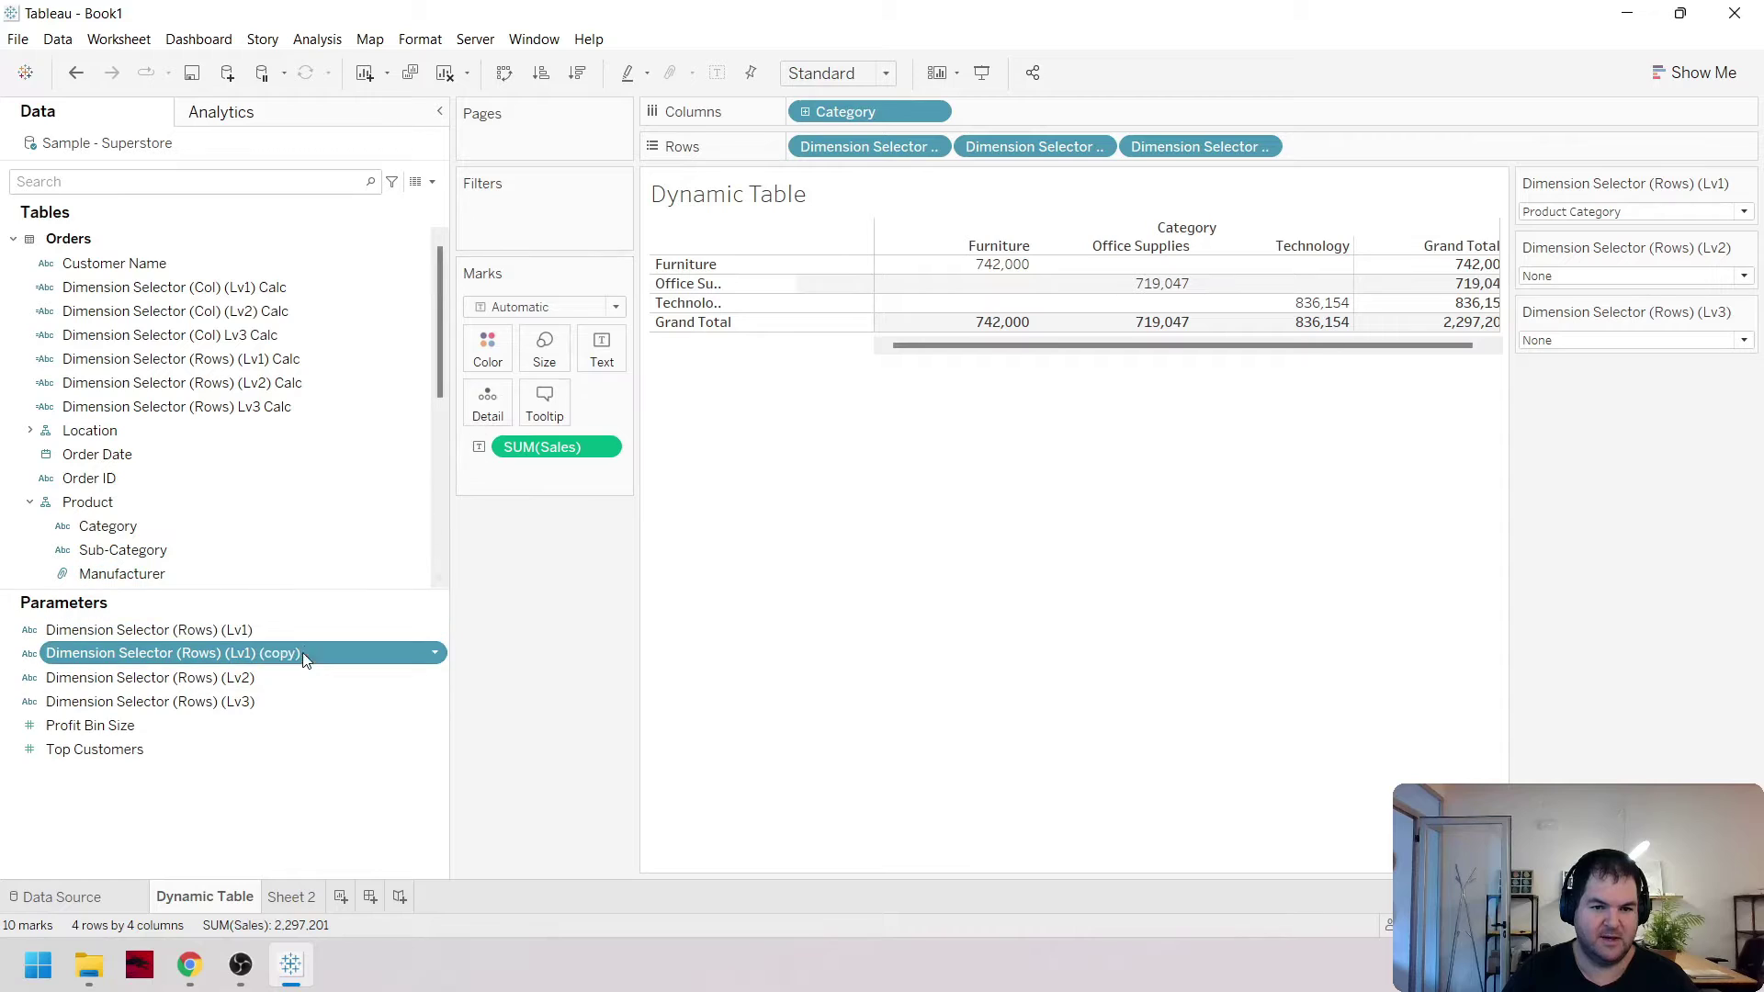
left_click(282, 677)
right_click(340, 681)
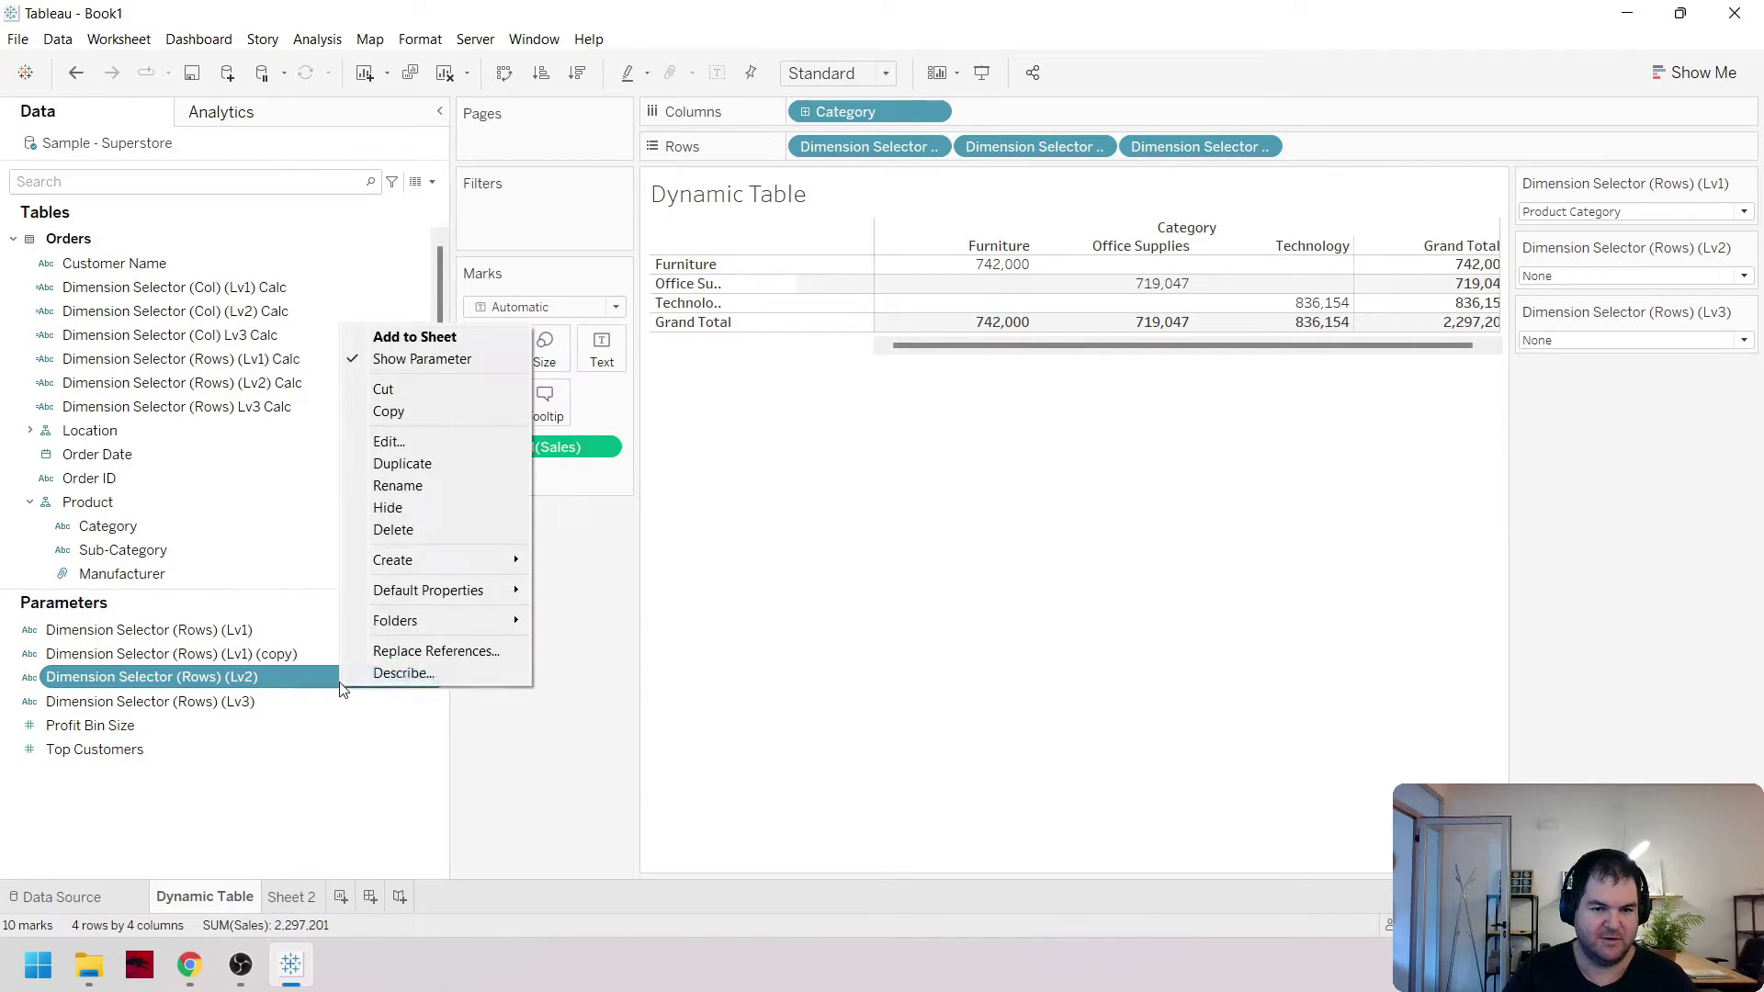
left_click(451, 472)
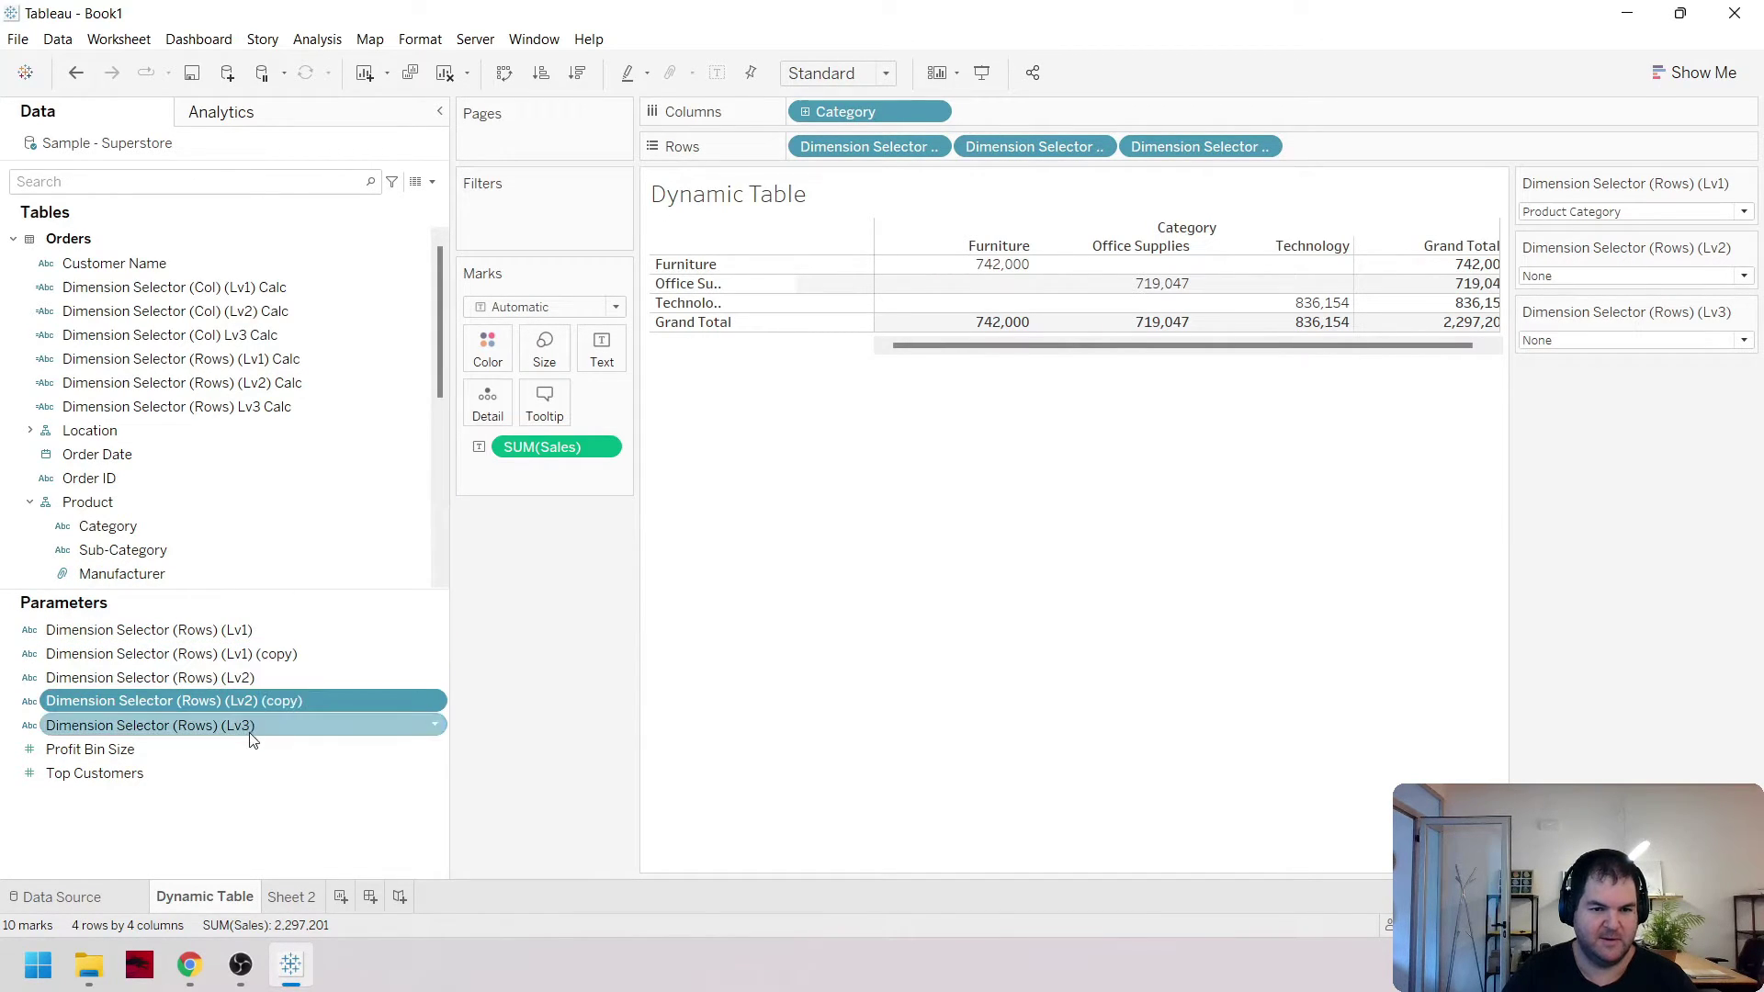
right_click(277, 725)
left_click(398, 508)
Rename the copied Lv1 row selector parameter as Dimension Selector (Col) (Lv1)
left_click(278, 653)
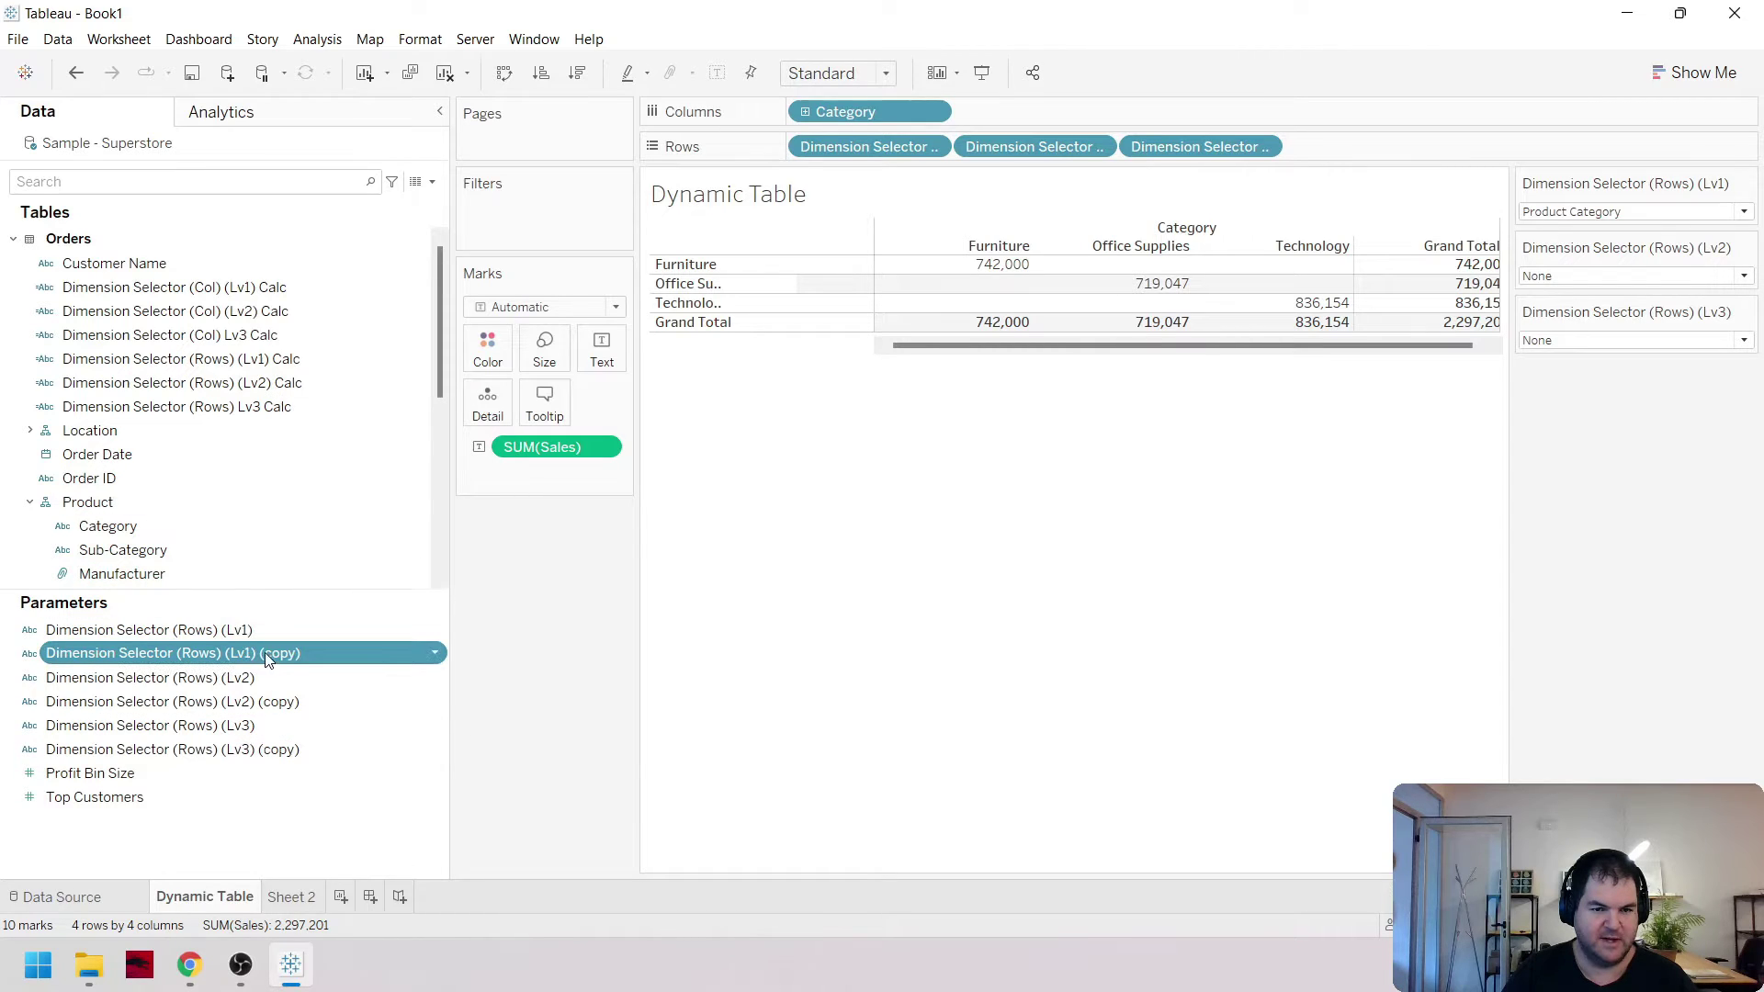
right_click(277, 653)
left_click(357, 410)
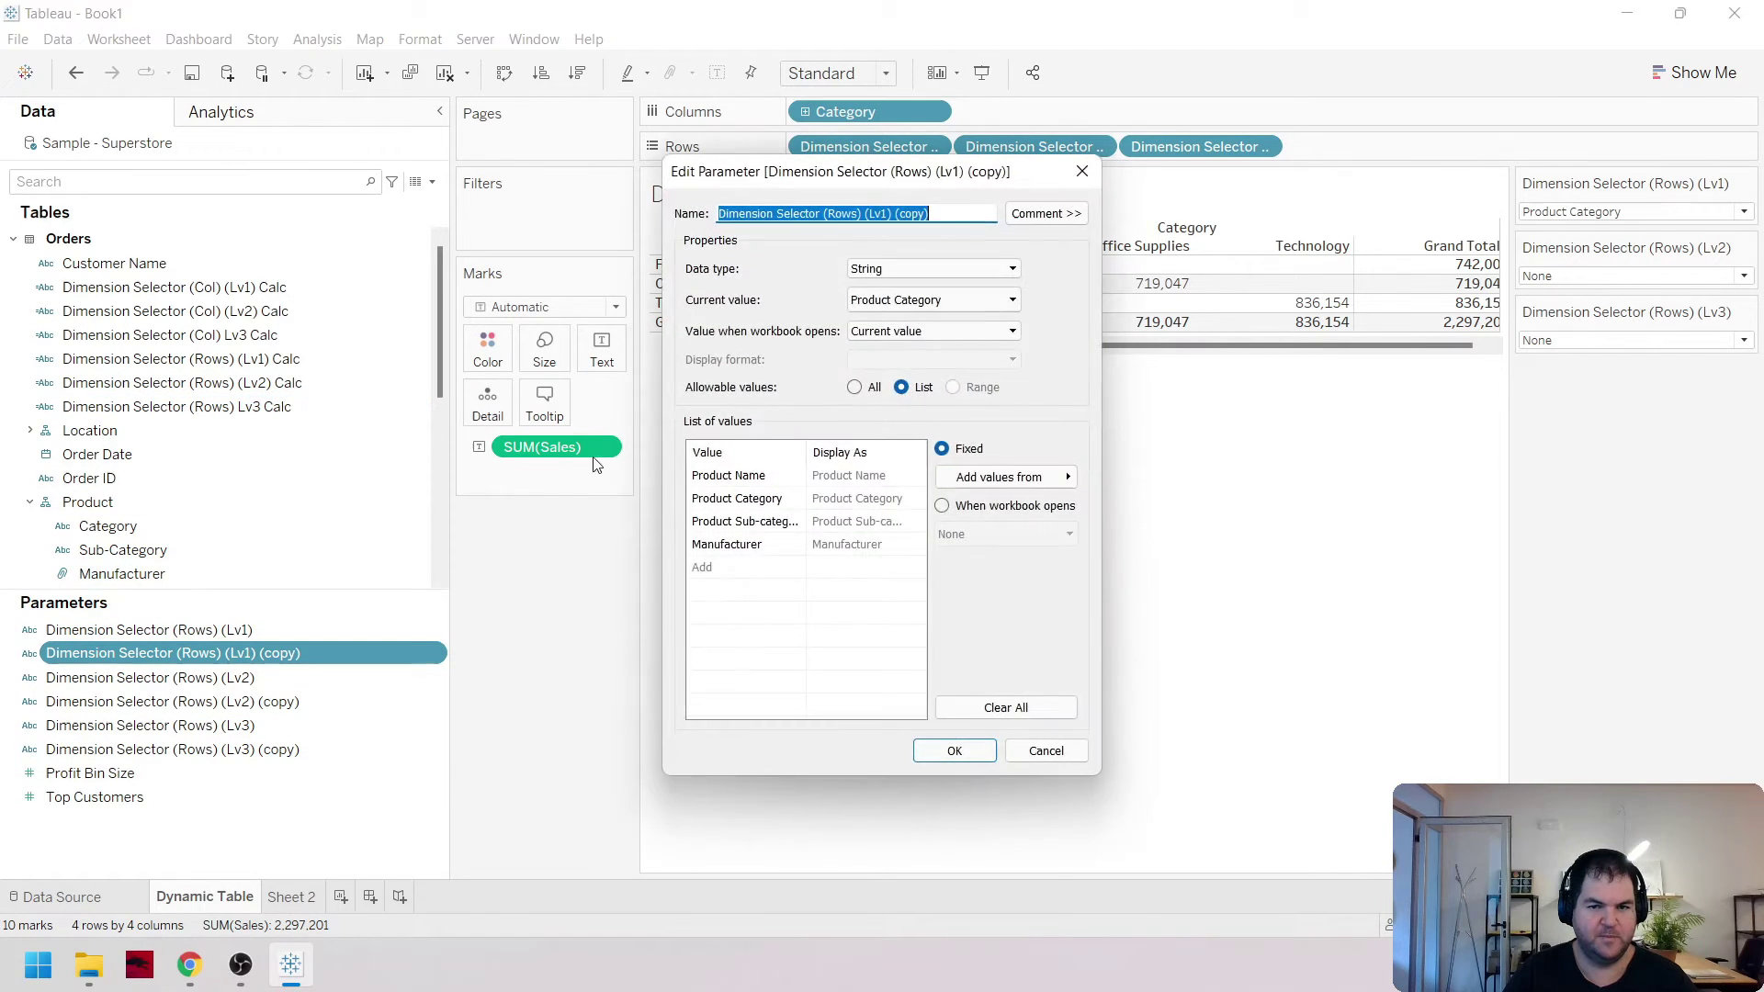
left_click(857, 212)
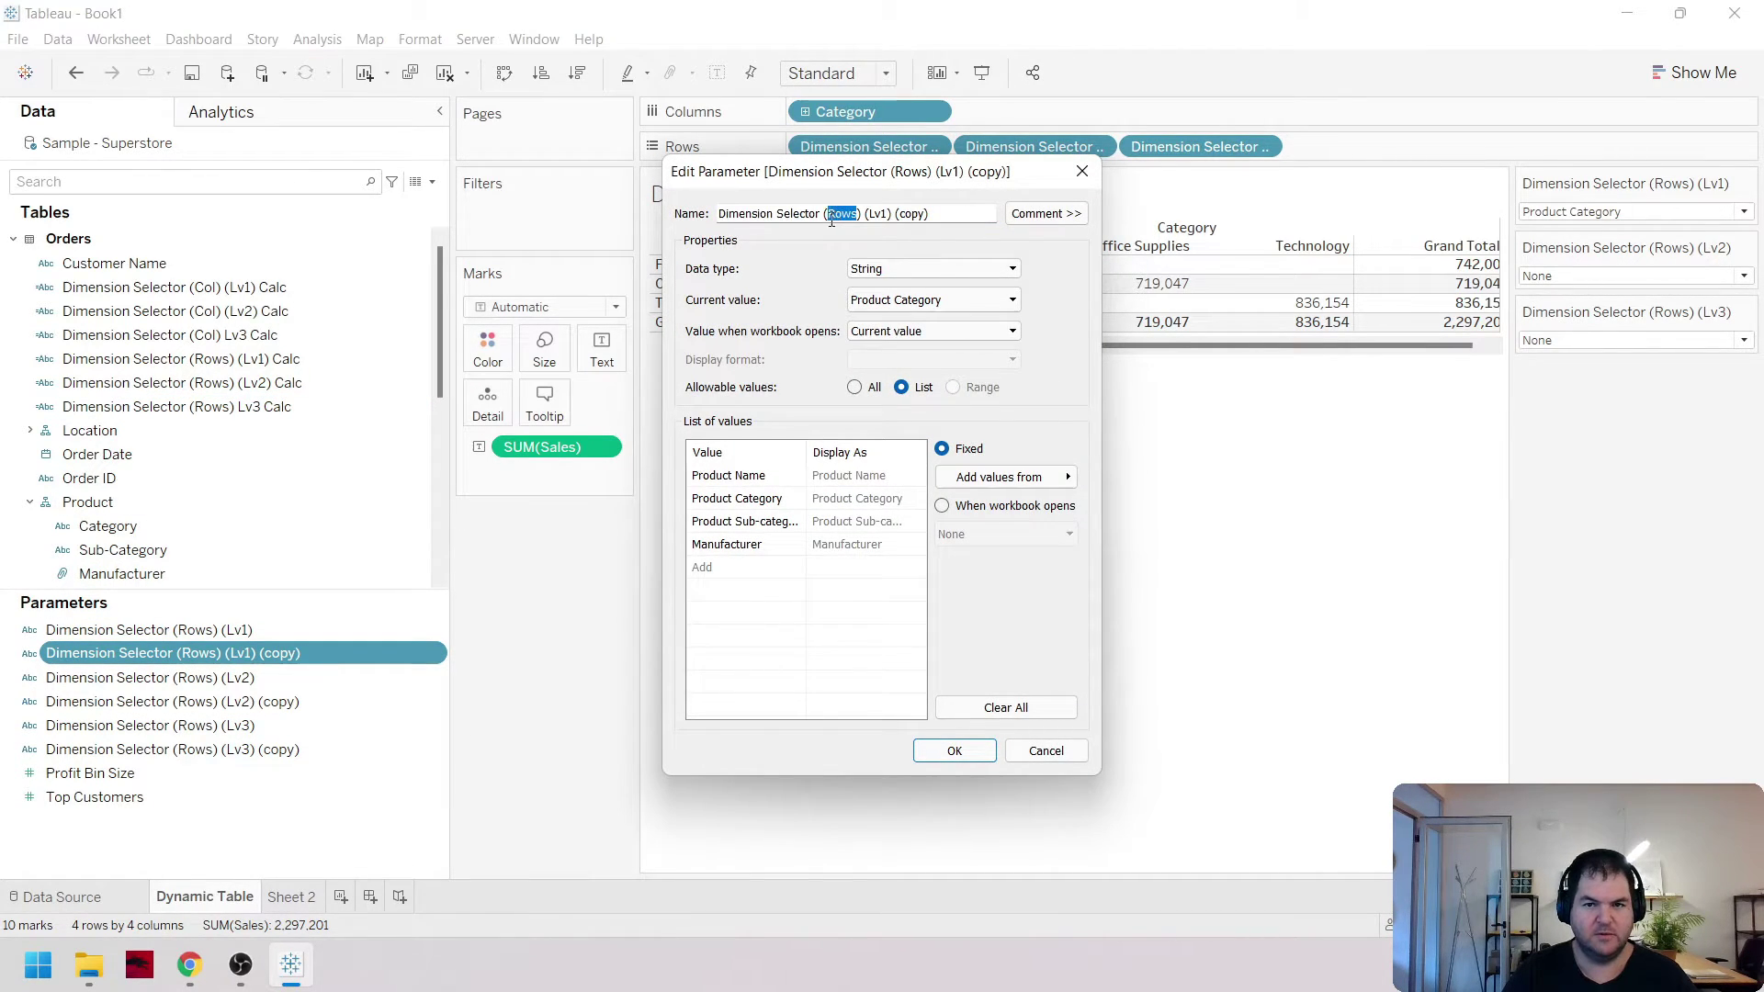
type("Col")
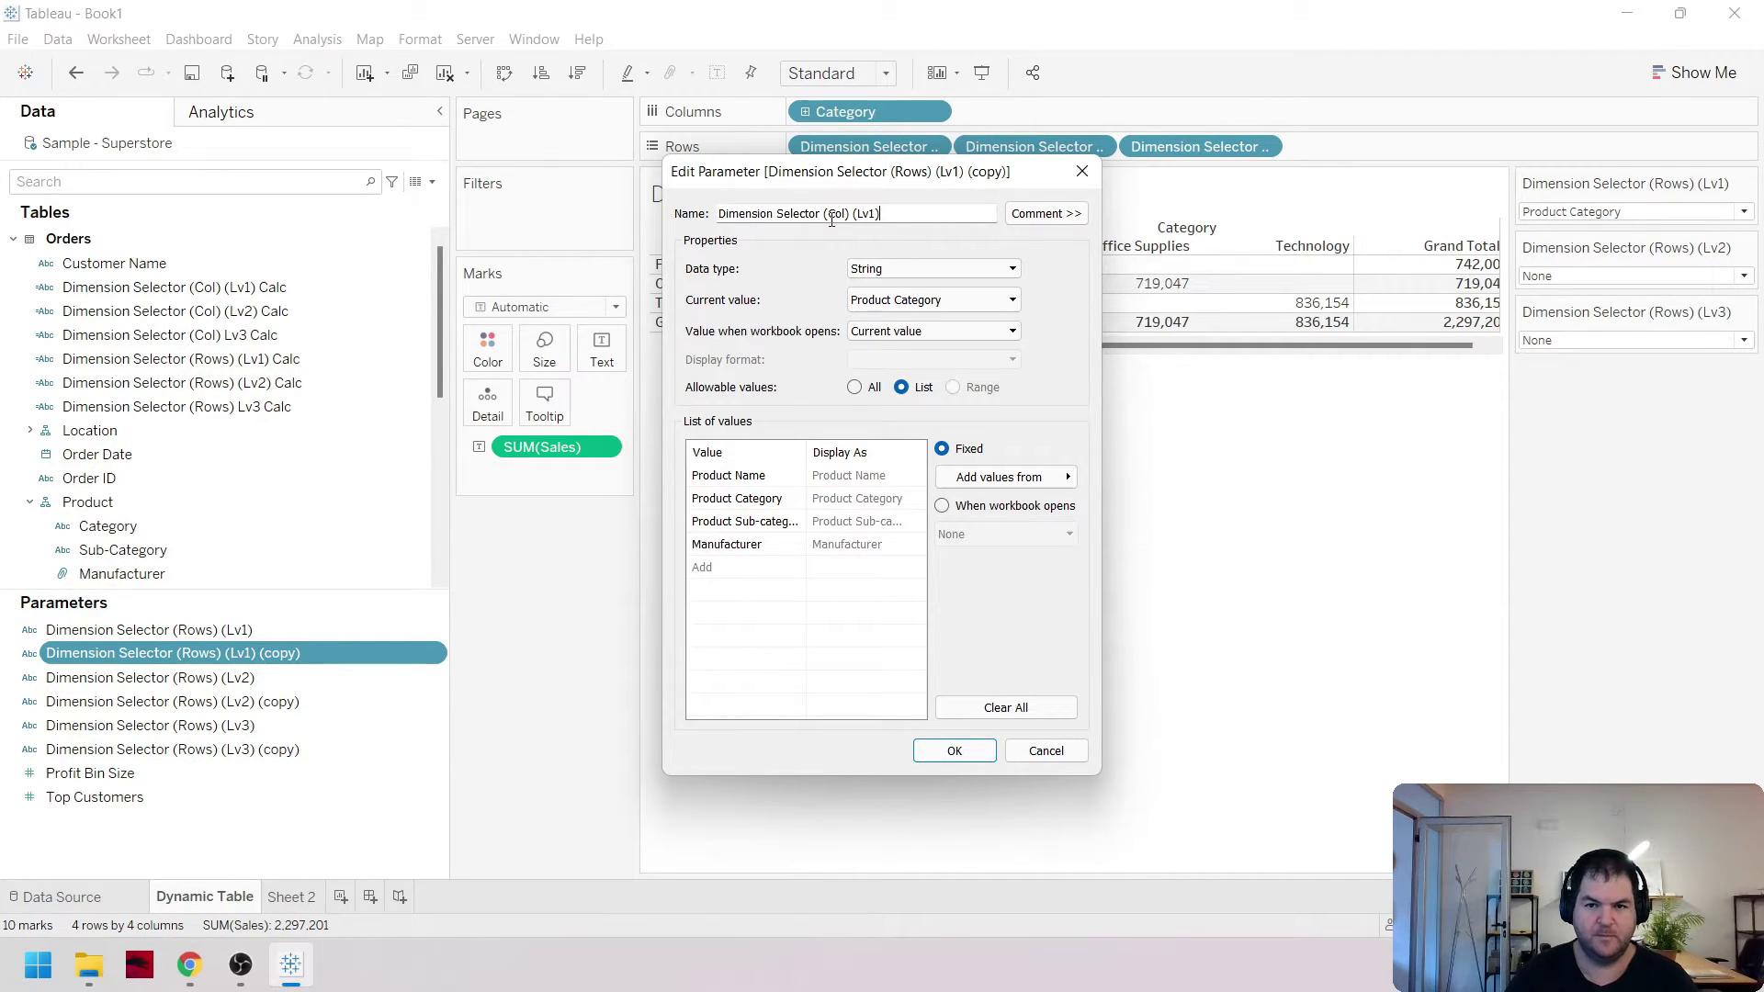
left_click(954, 751)
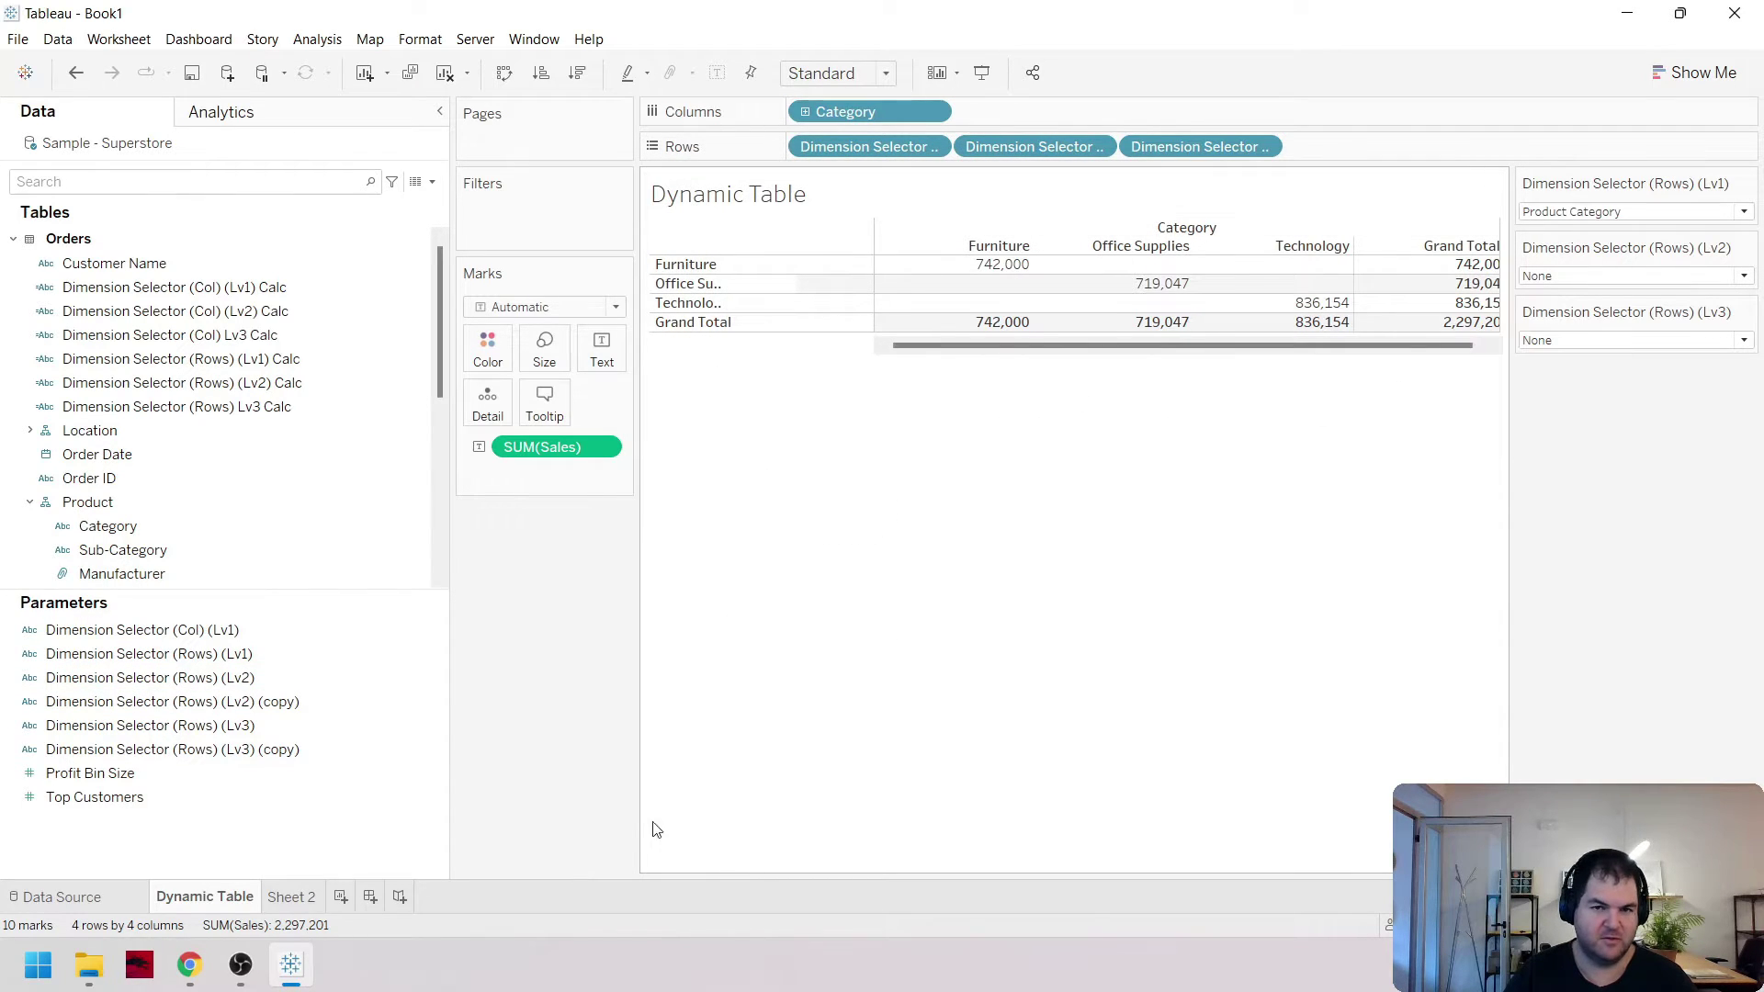
Rename the copied Lv2 row selector parameter as Dimension Selector (Col) (Lv2)
left_click(220, 703)
right_click(321, 702)
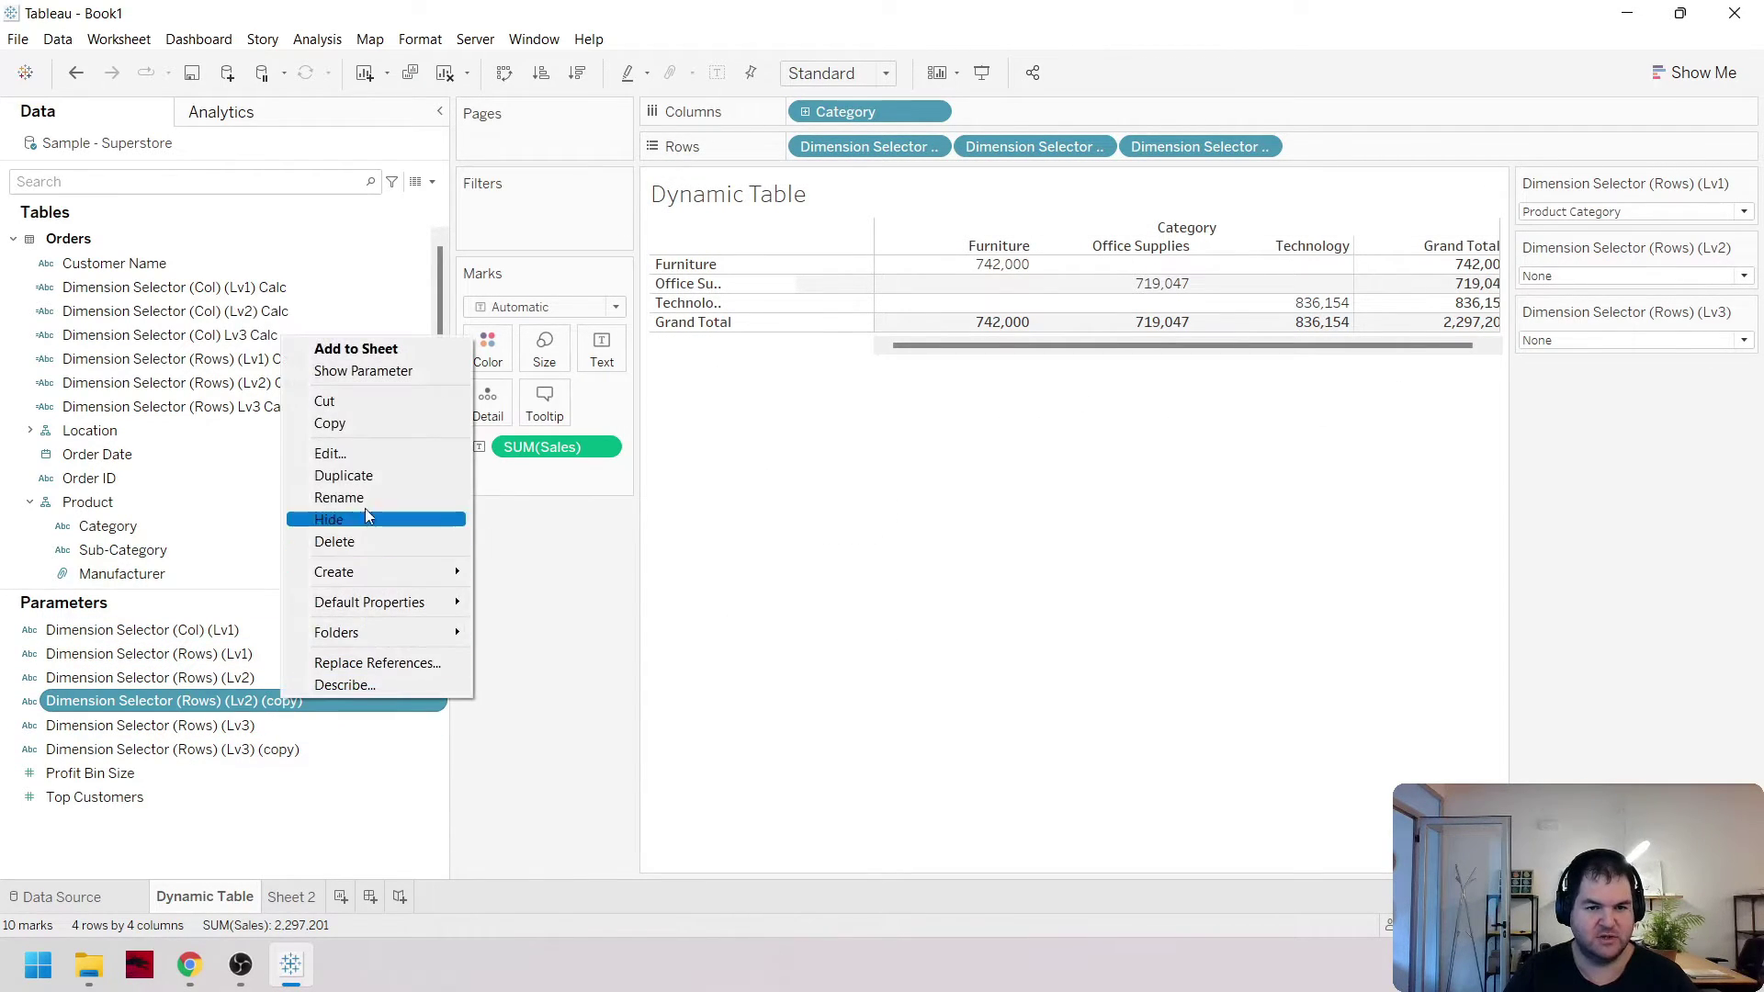
left_click(366, 452)
left_click(859, 214)
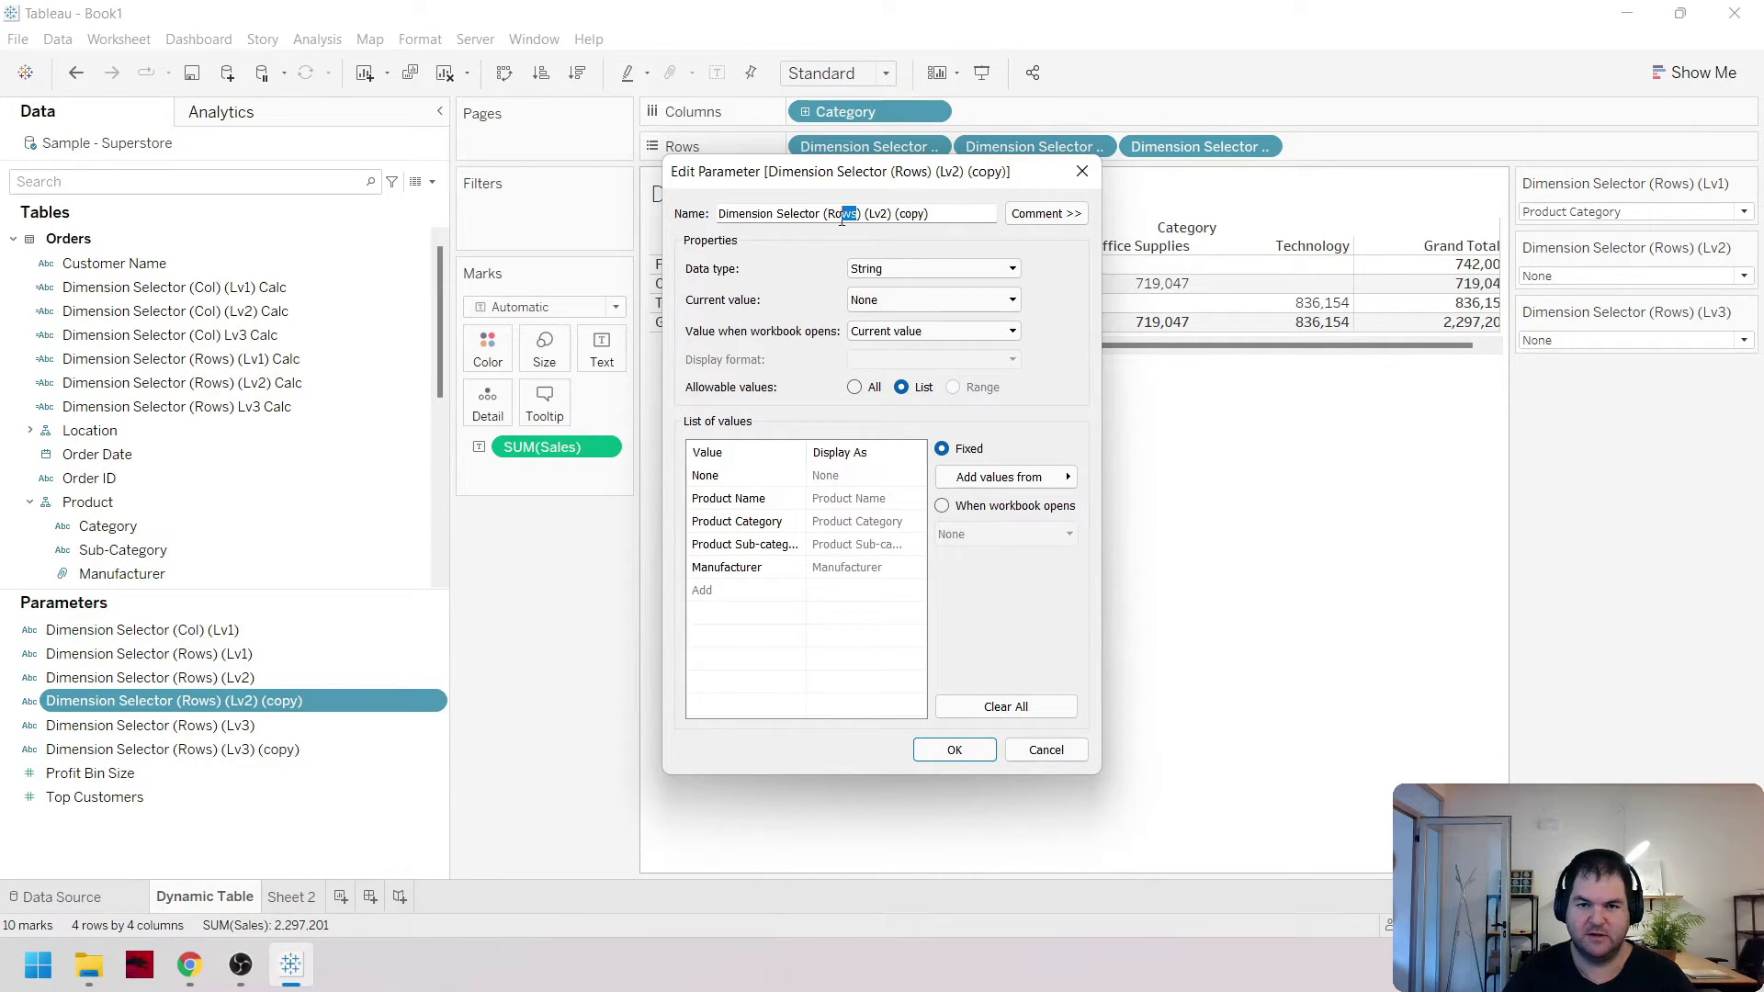
type("Col")
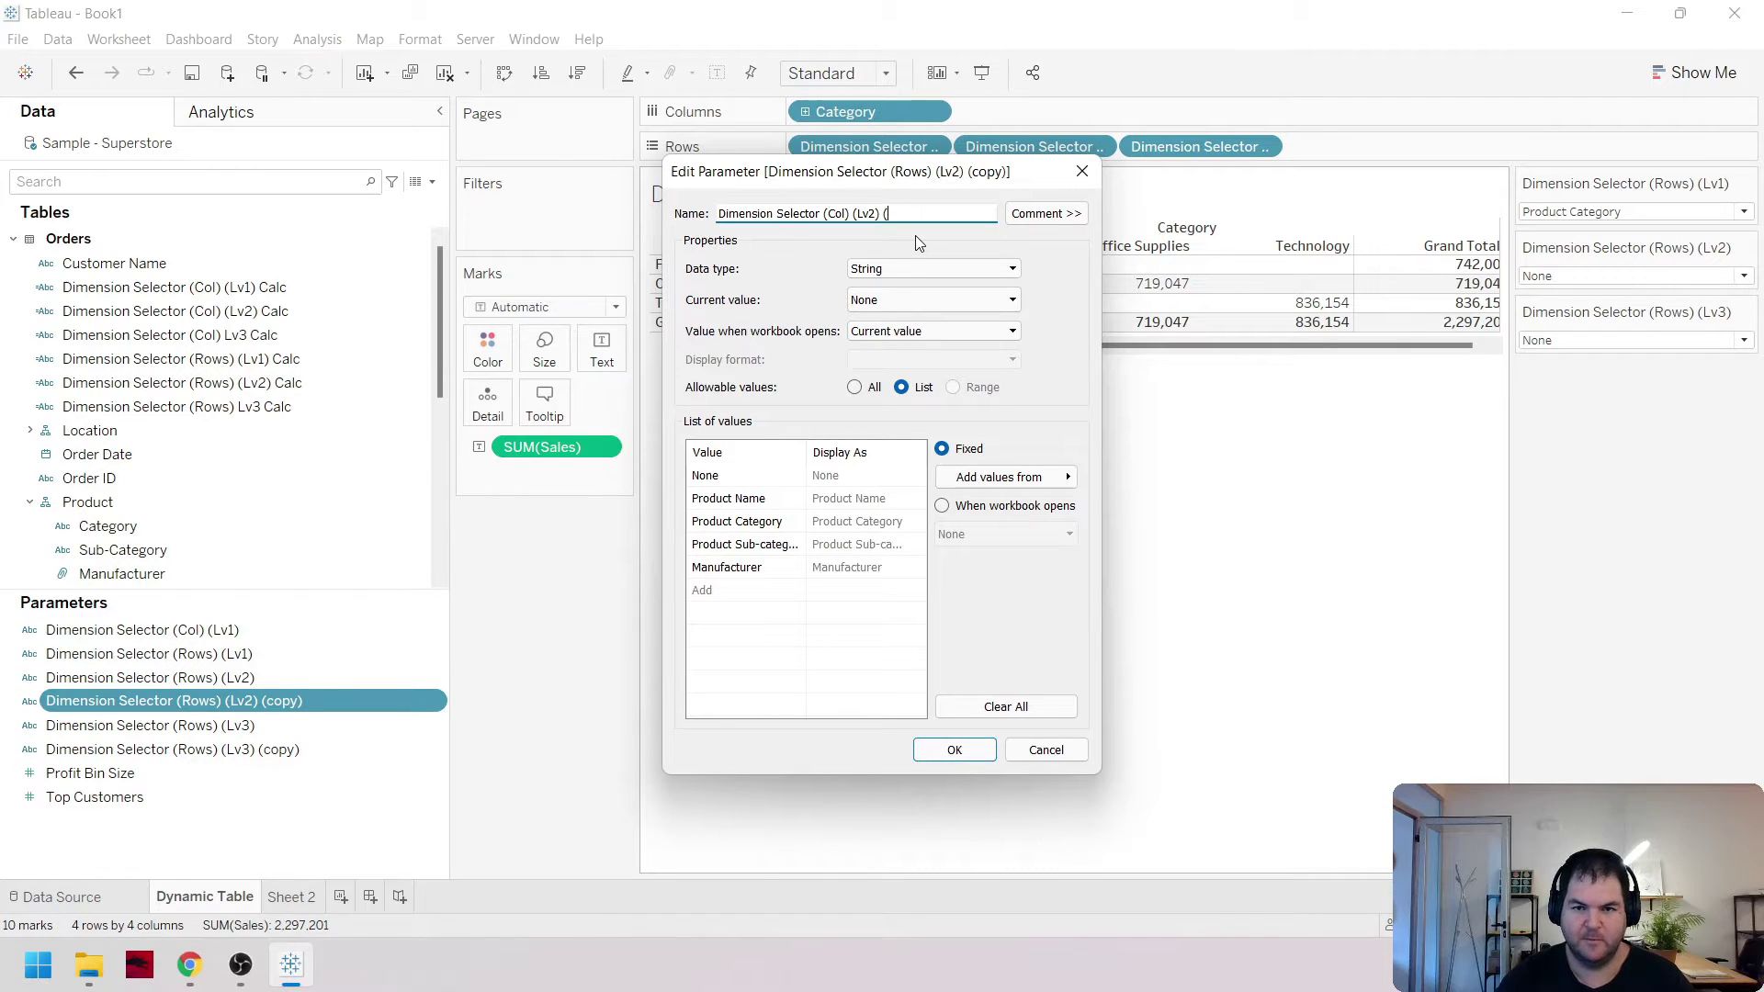
left_click(954, 749)
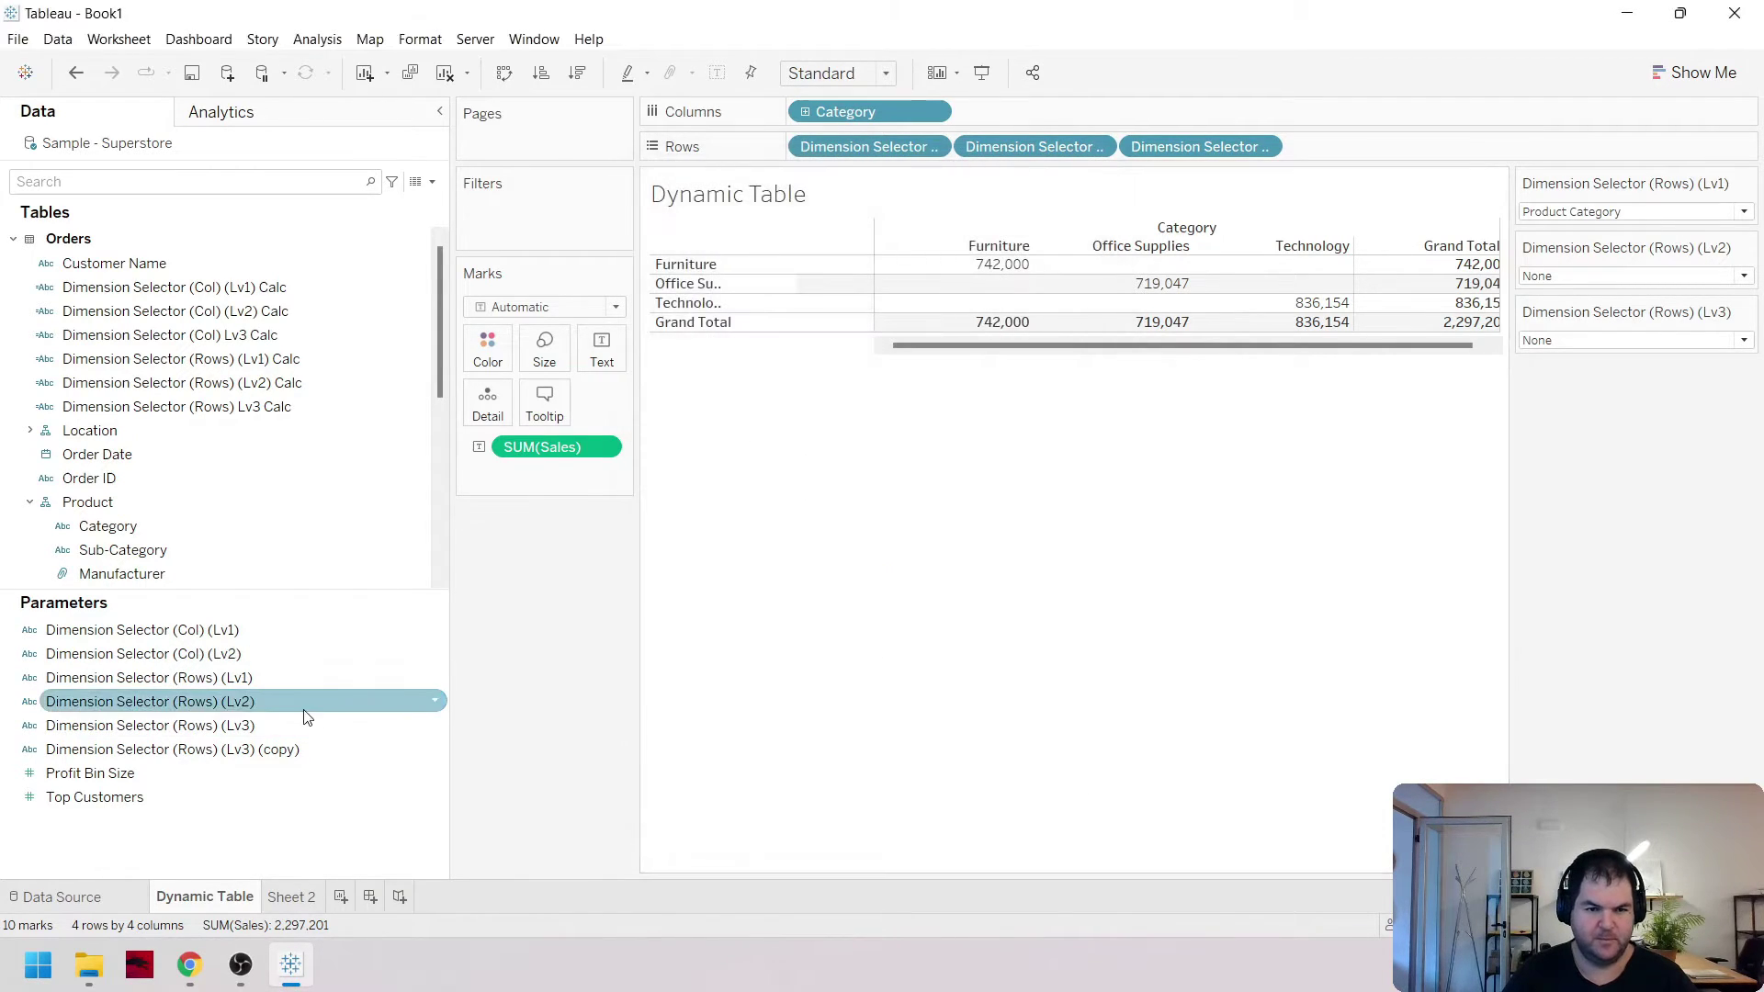
Rename the copied Lv3 row selector parameter as Dimension Selector (Col) (Lv3)
left_click(259, 750)
right_click(259, 750)
left_click(366, 503)
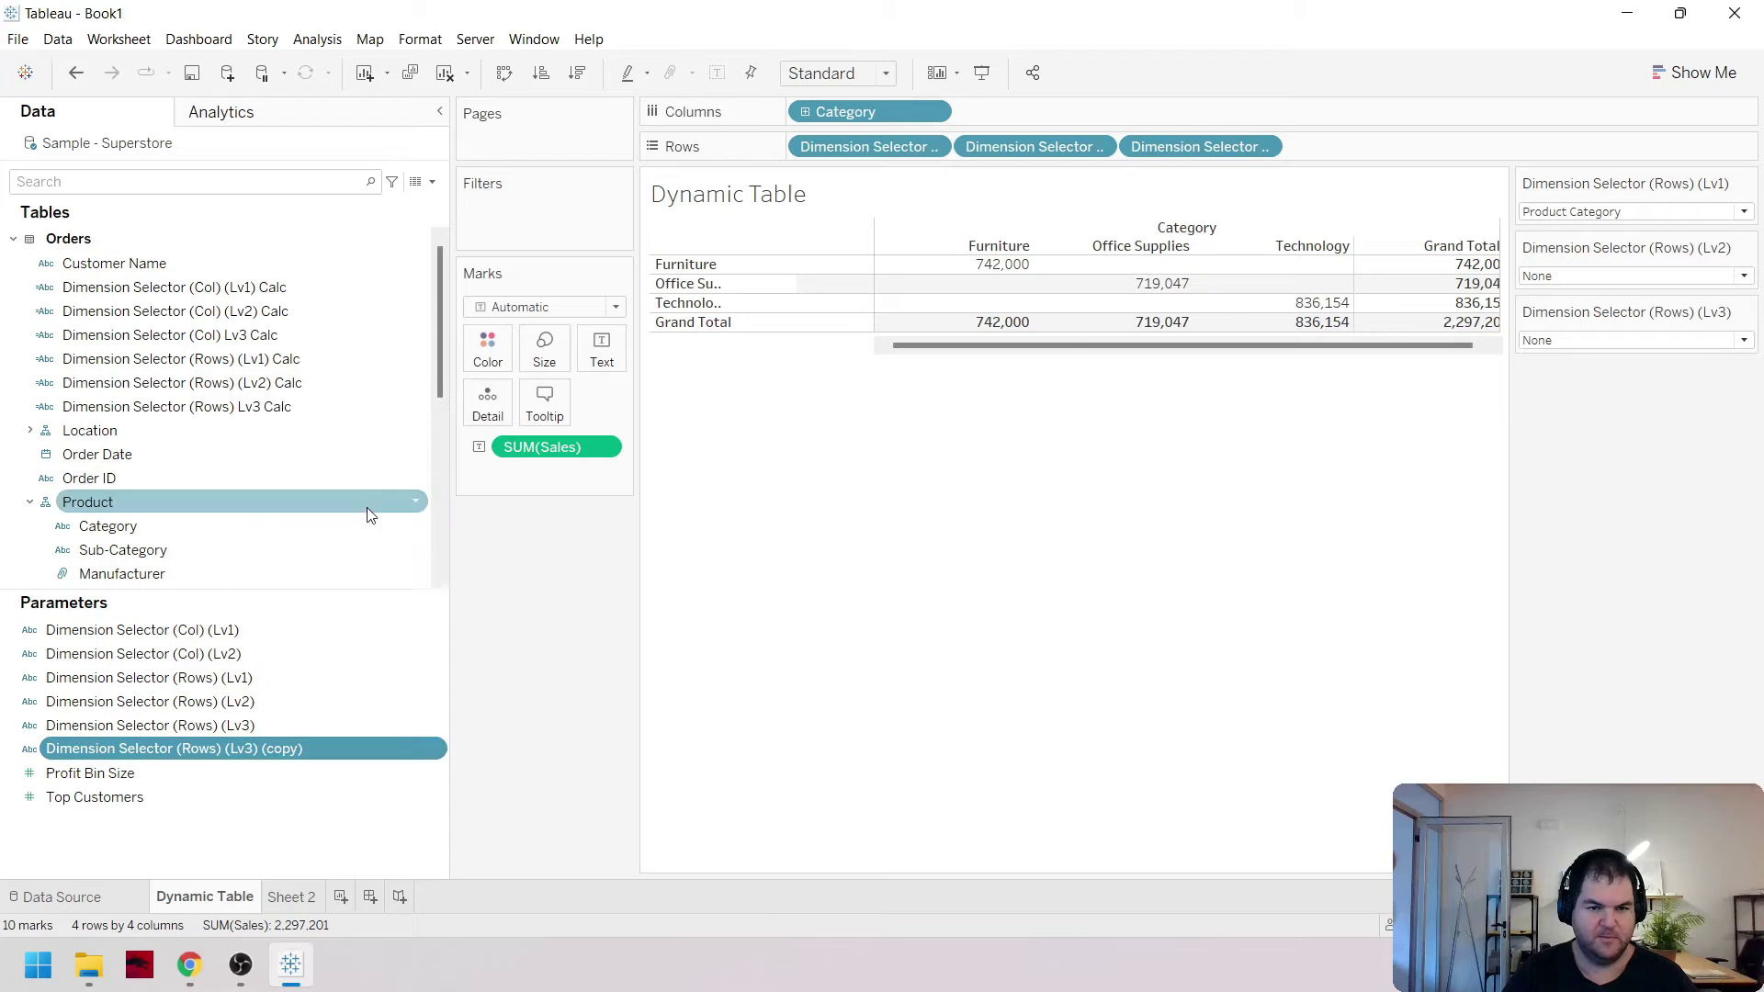
left_click(864, 214)
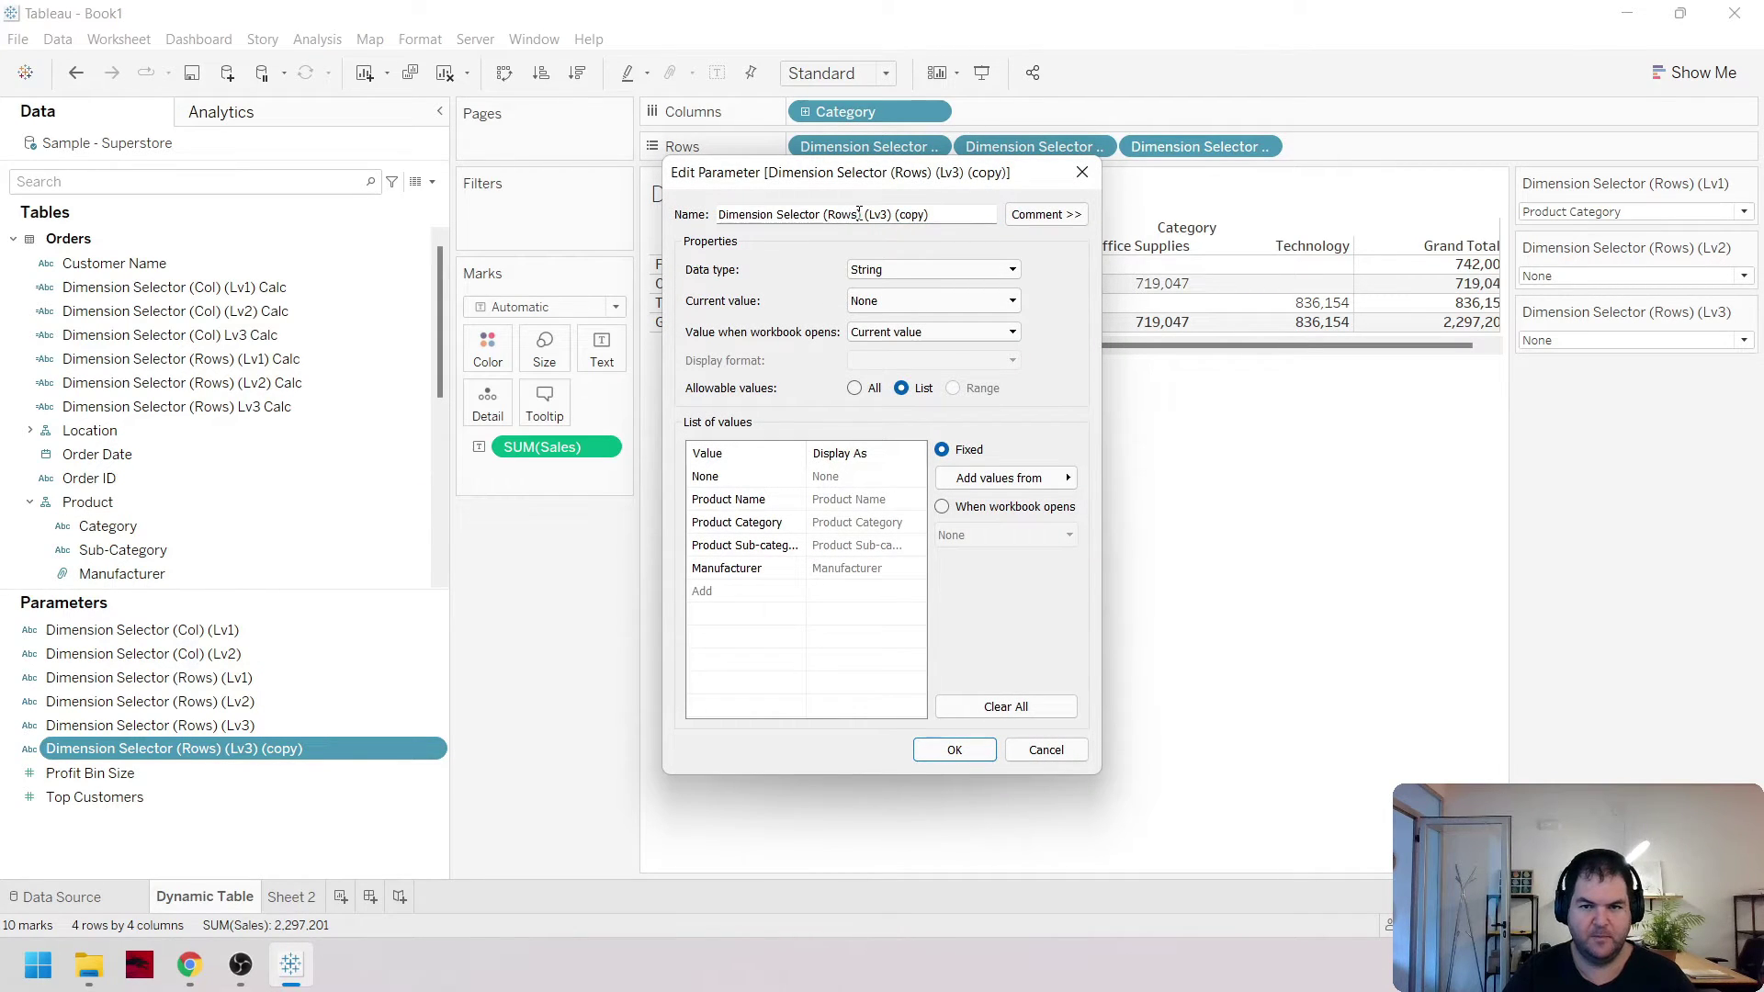
type("Col")
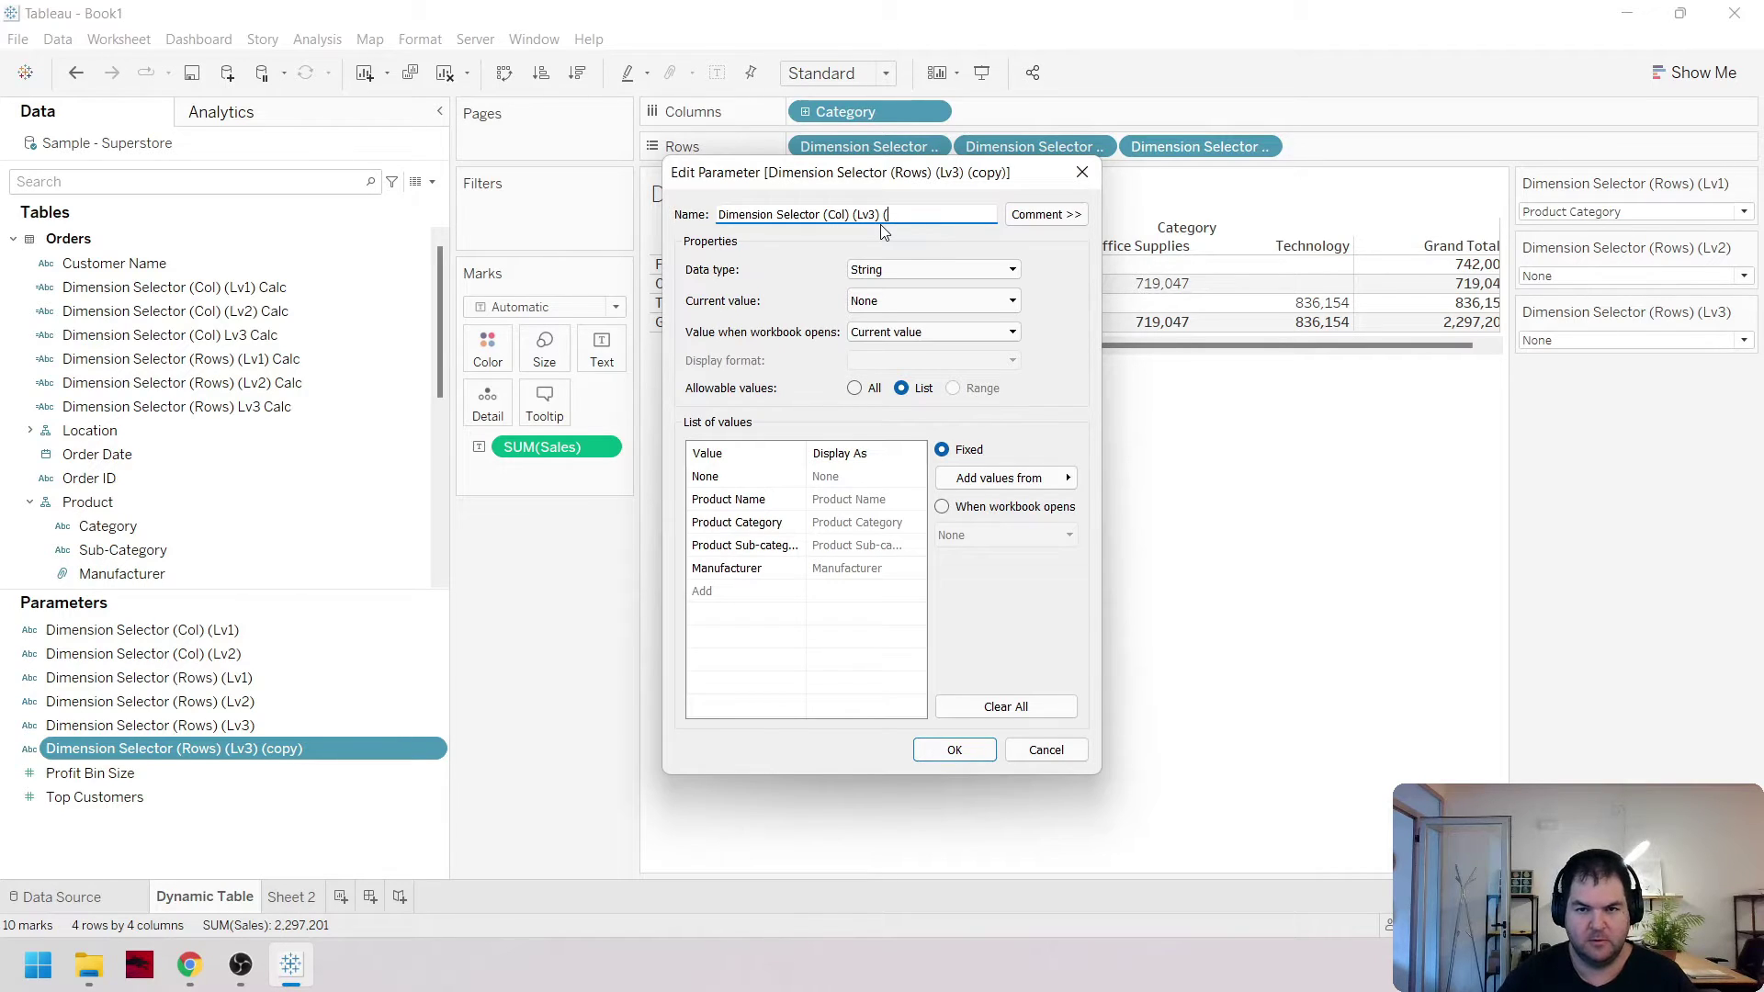
key("BackSpace")
key("BackSpace")
key("BackSpace")
key("BackSpace")
key("BackSpace")
key("BackSpace")
left_click(964, 757)
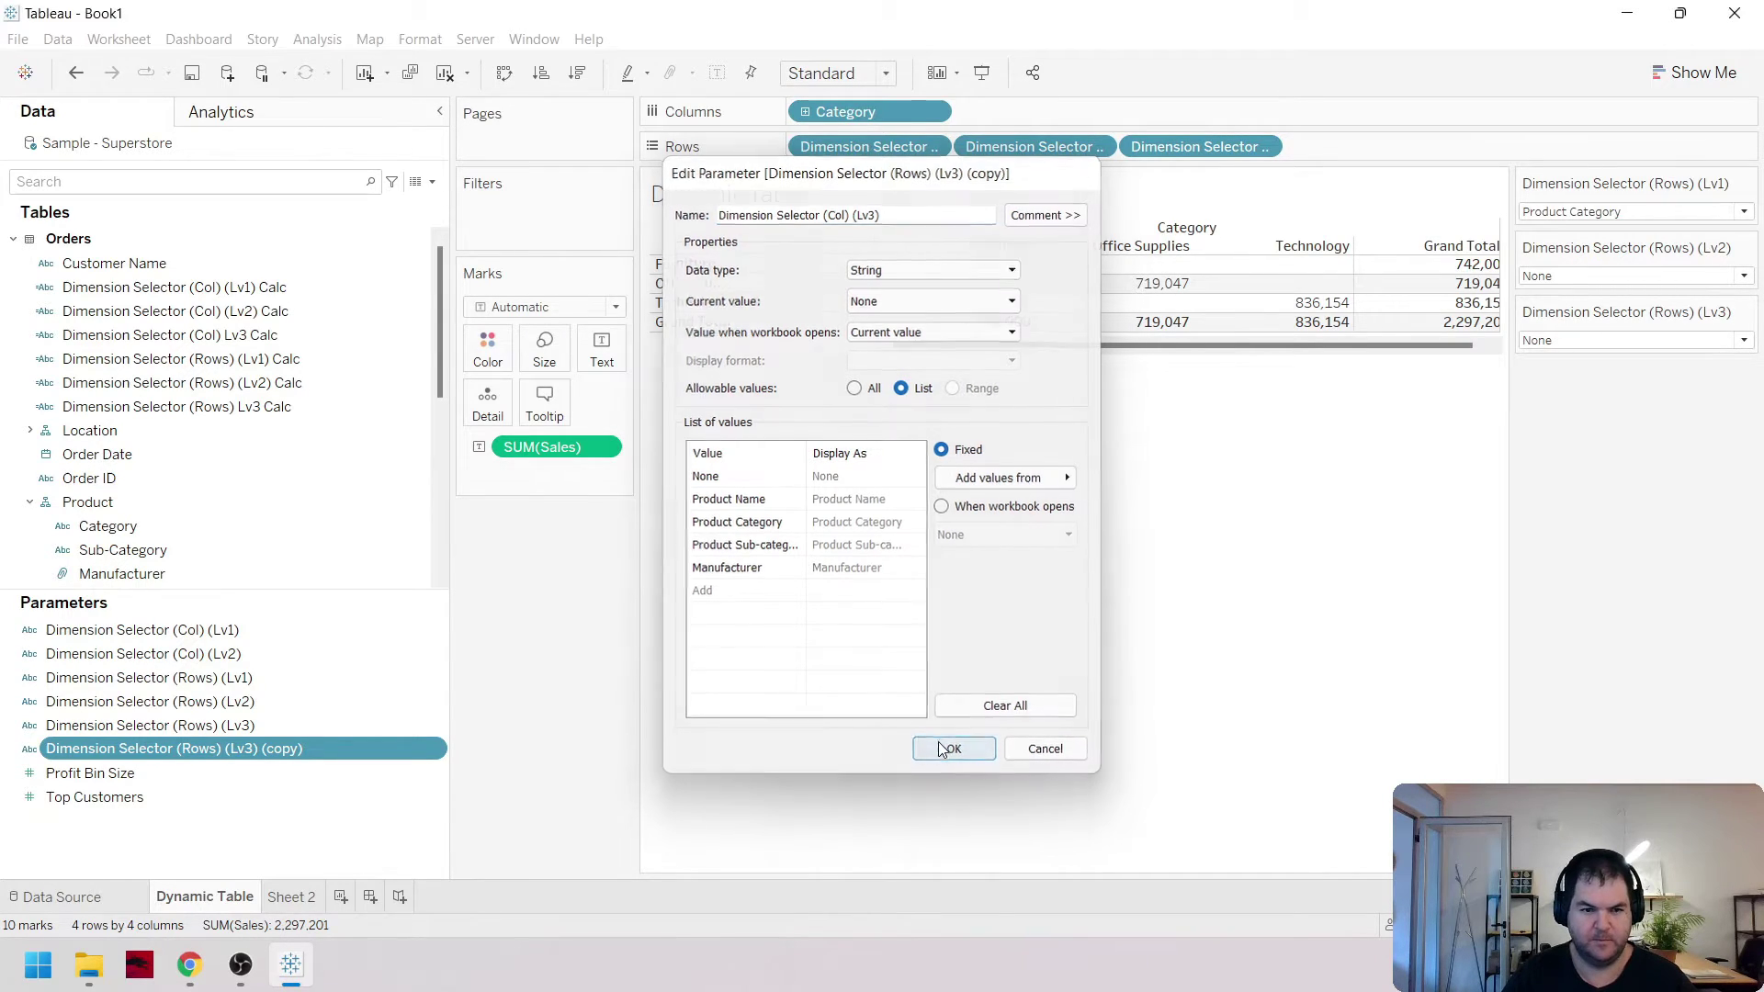
In the Dimension Selector (Col) (Lv1) Calc formula, make the 'Product Name' condition reference the Dimension Selector (Col) (Lv1) parameter
left_click(312, 356)
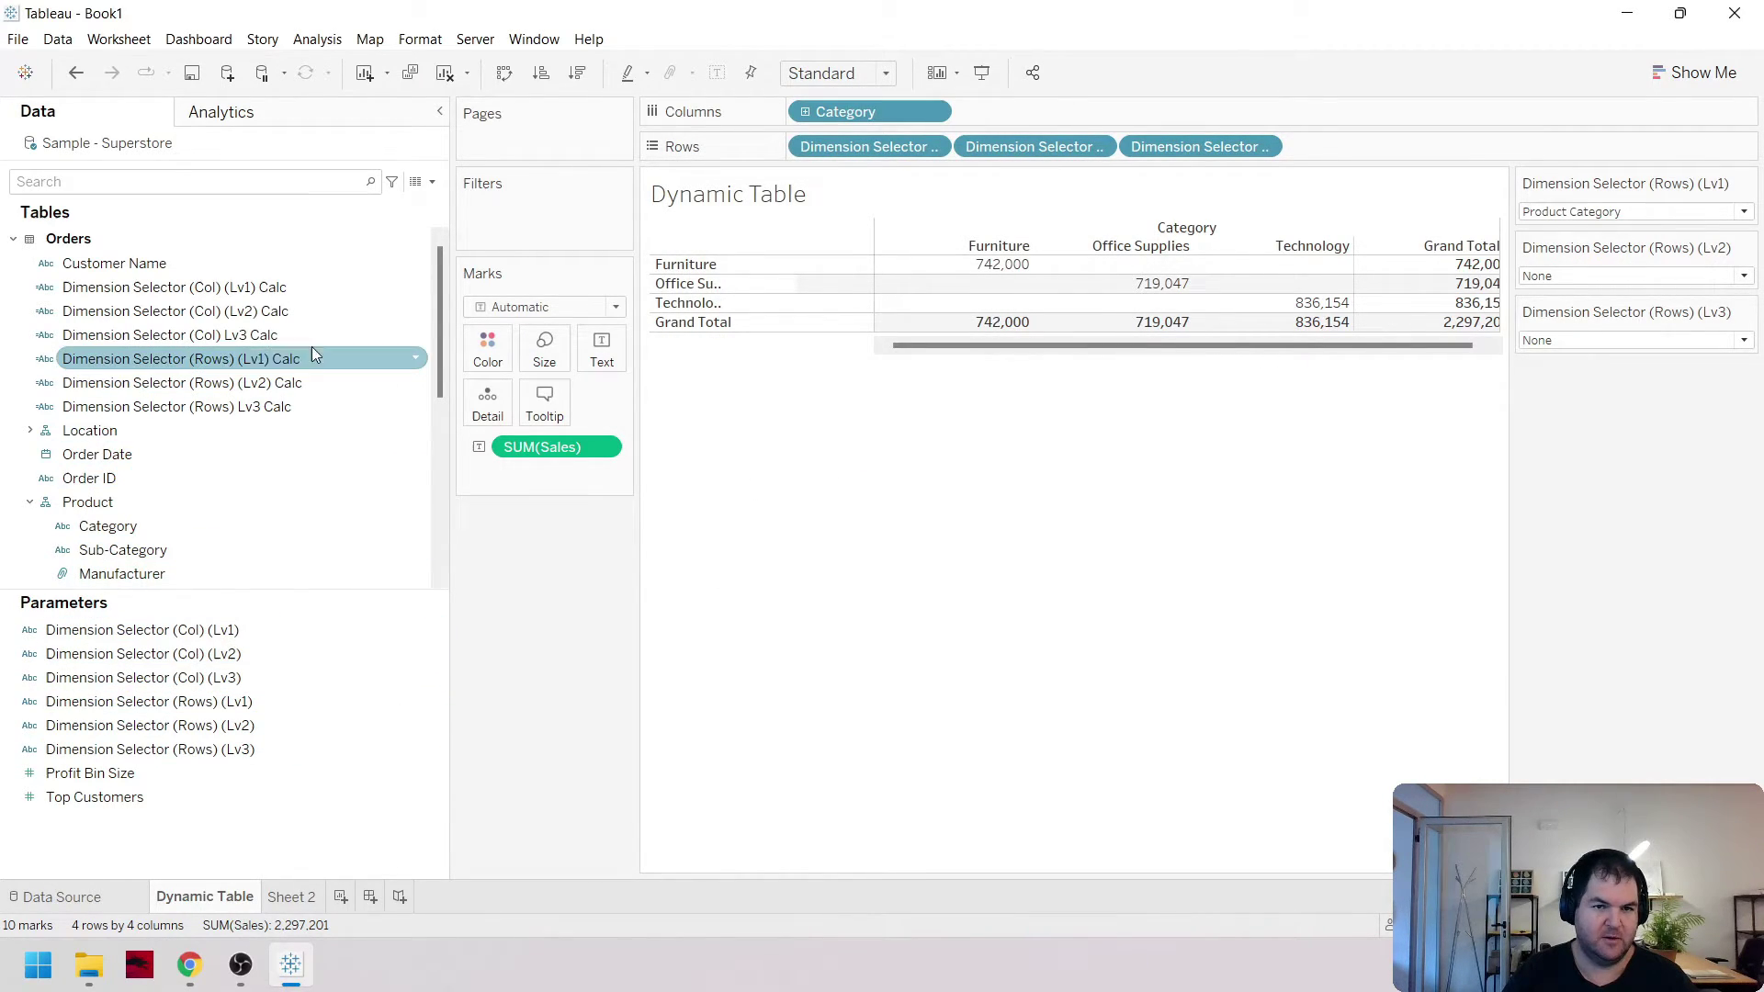
right_click(295, 287)
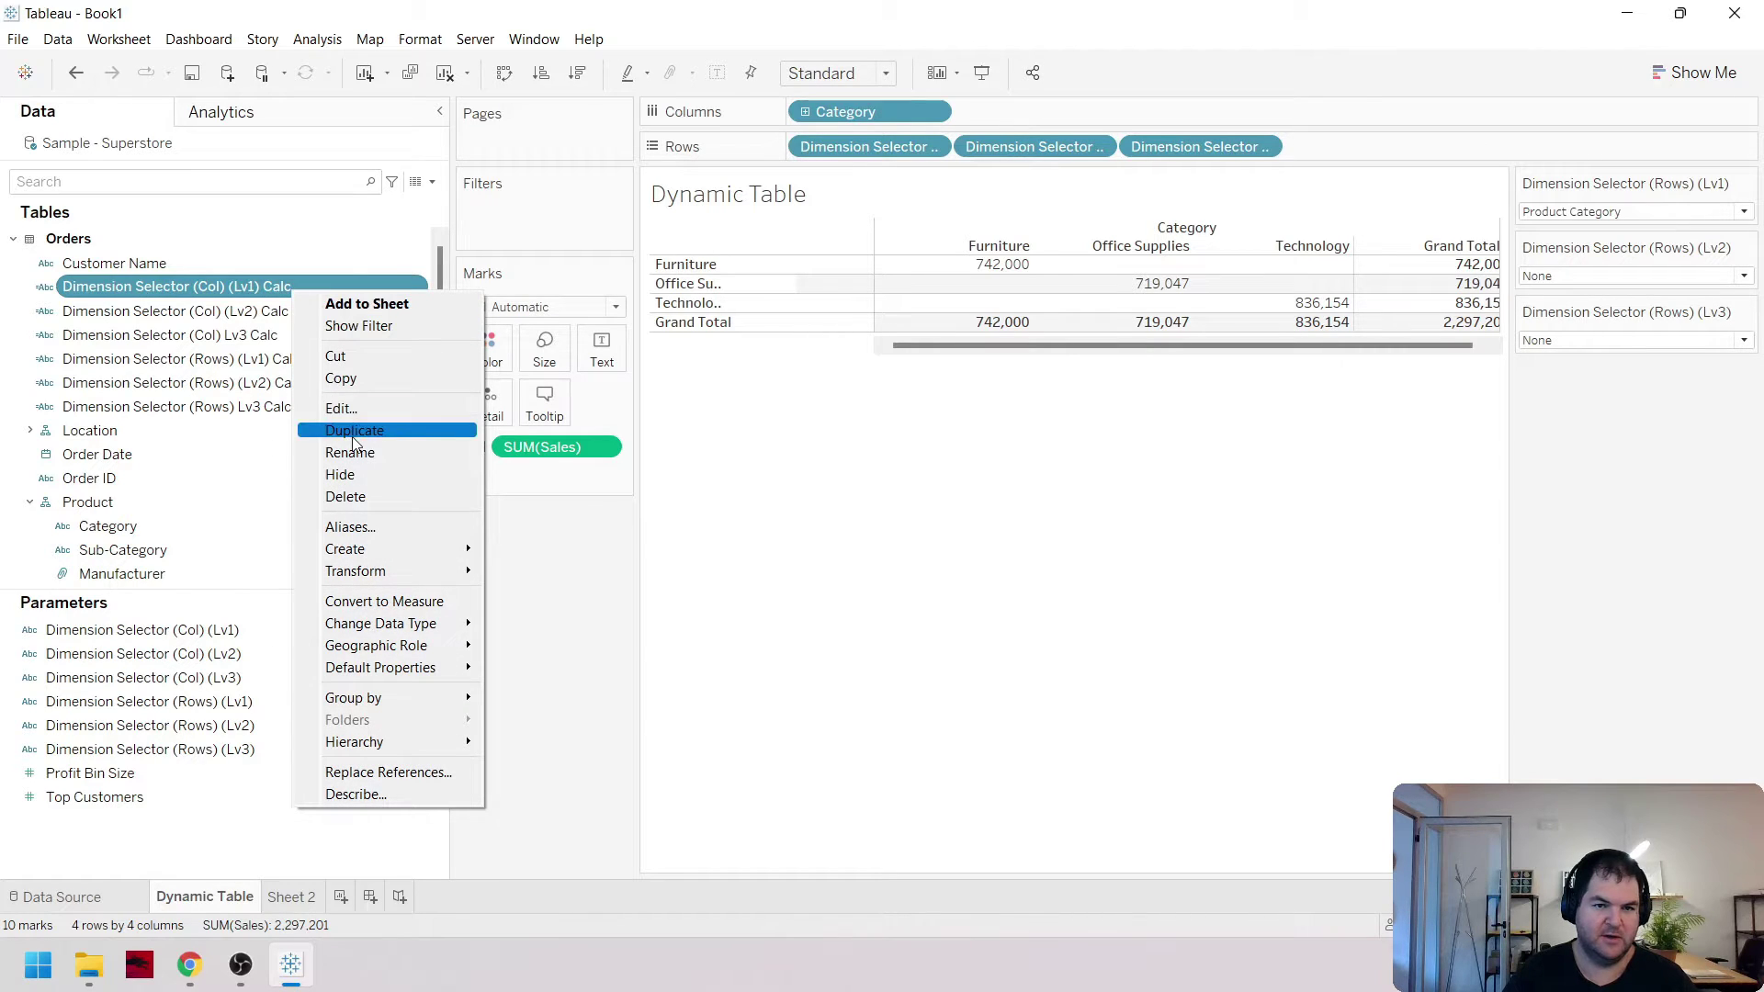
left_click(377, 411)
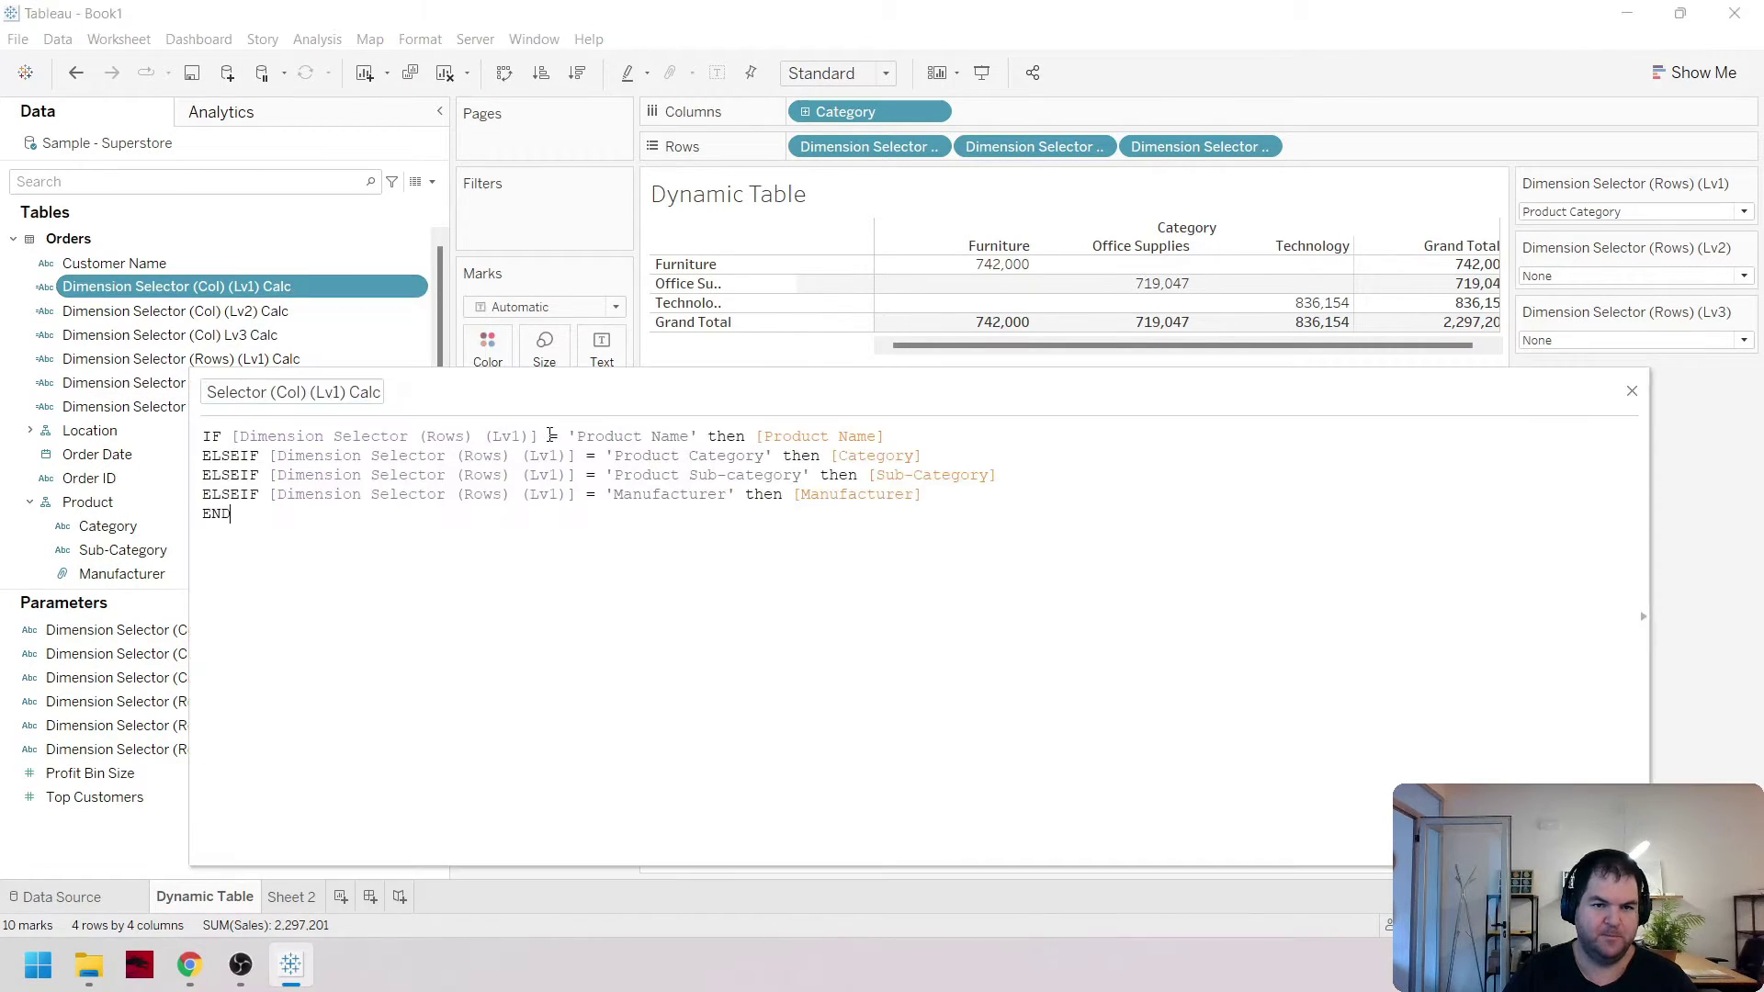
left_click(535, 459)
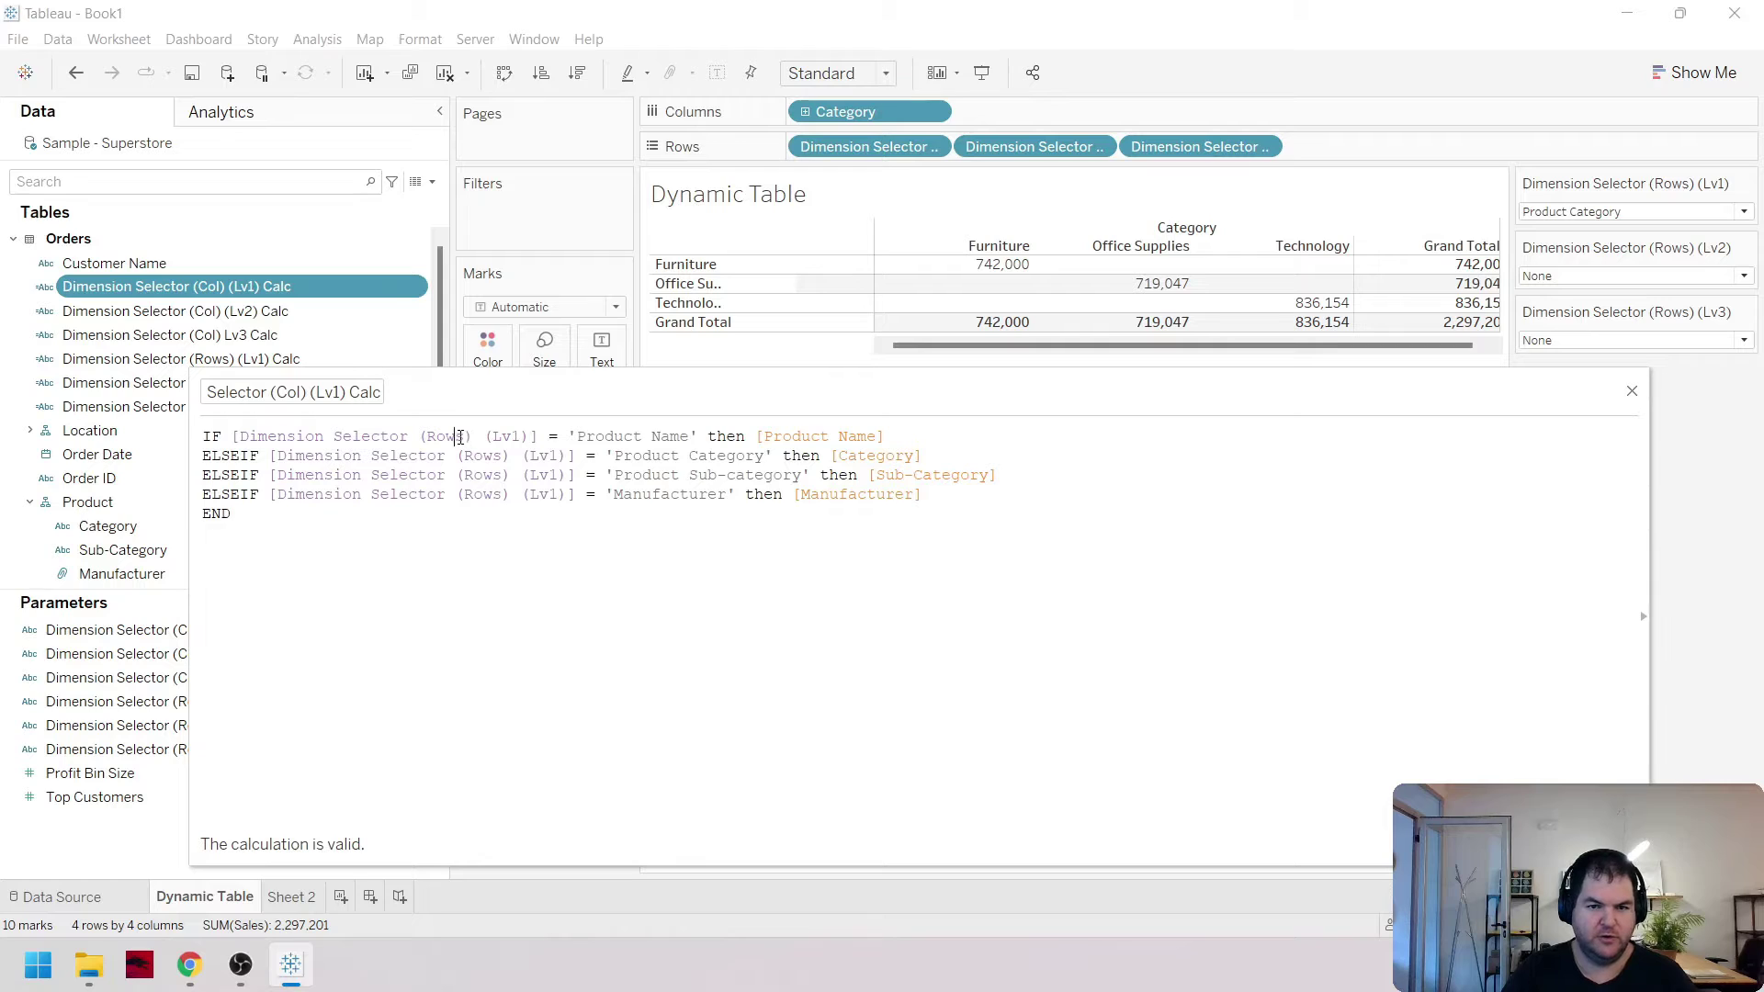
left_click_drag(465, 435, 438, 437)
type("Co")
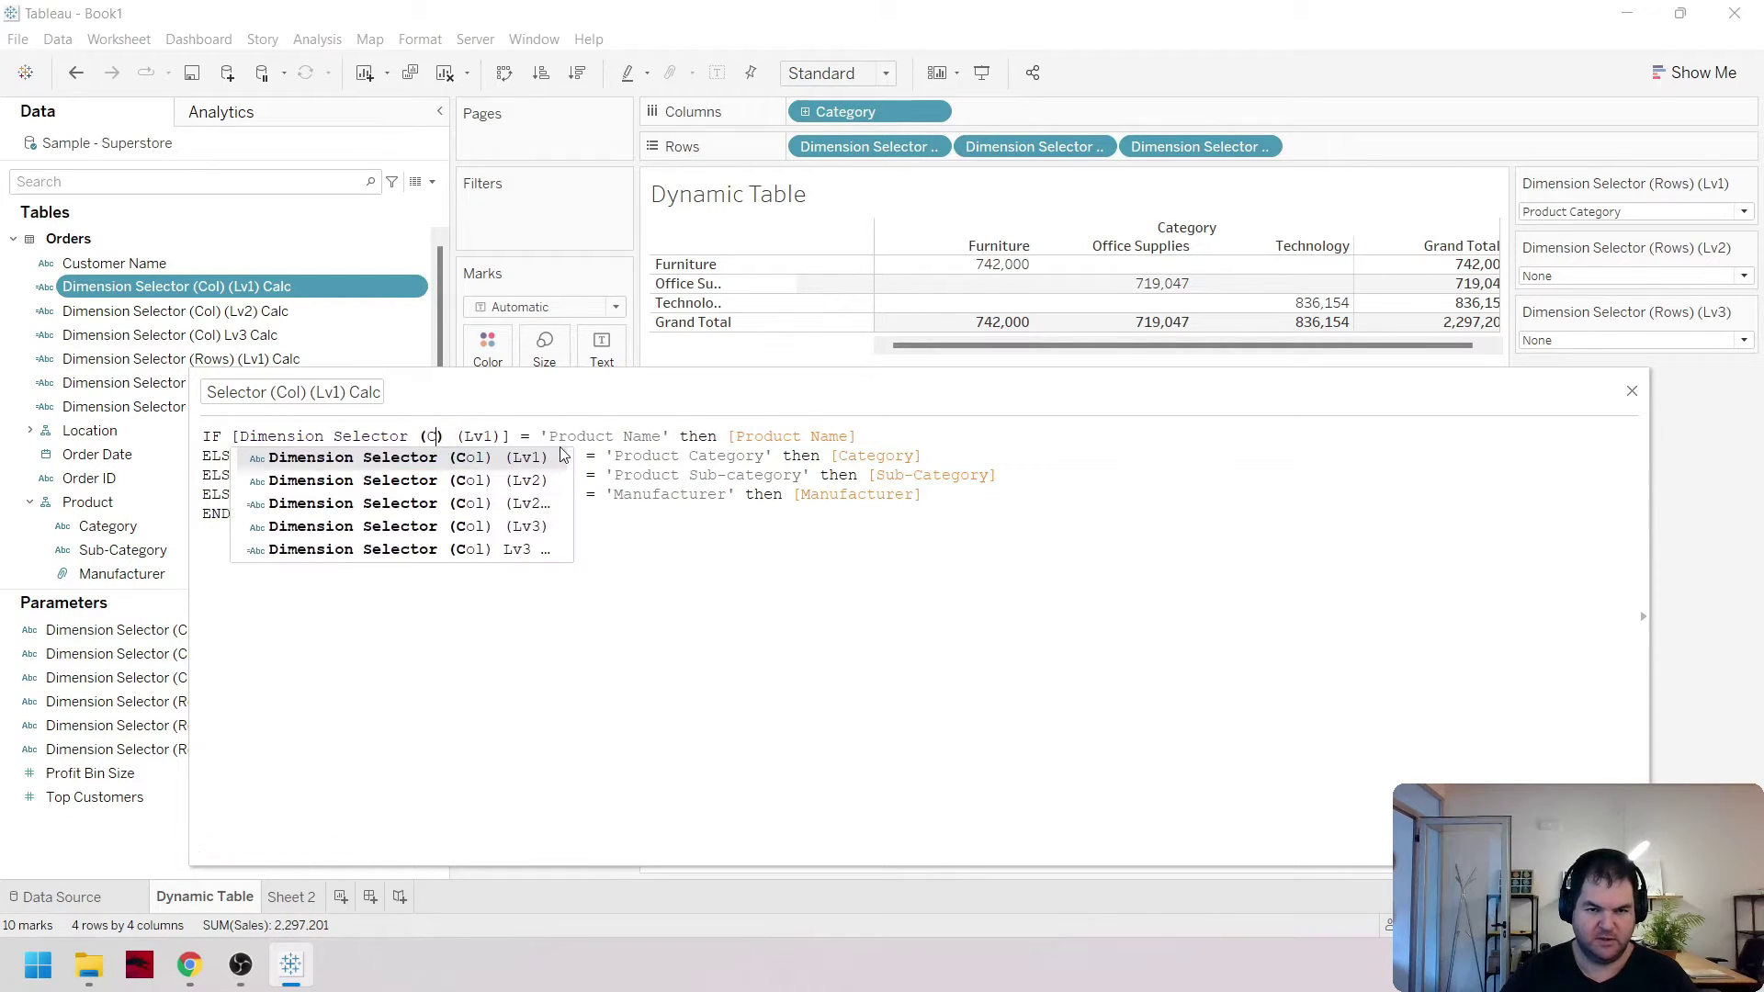
left_click(562, 456)
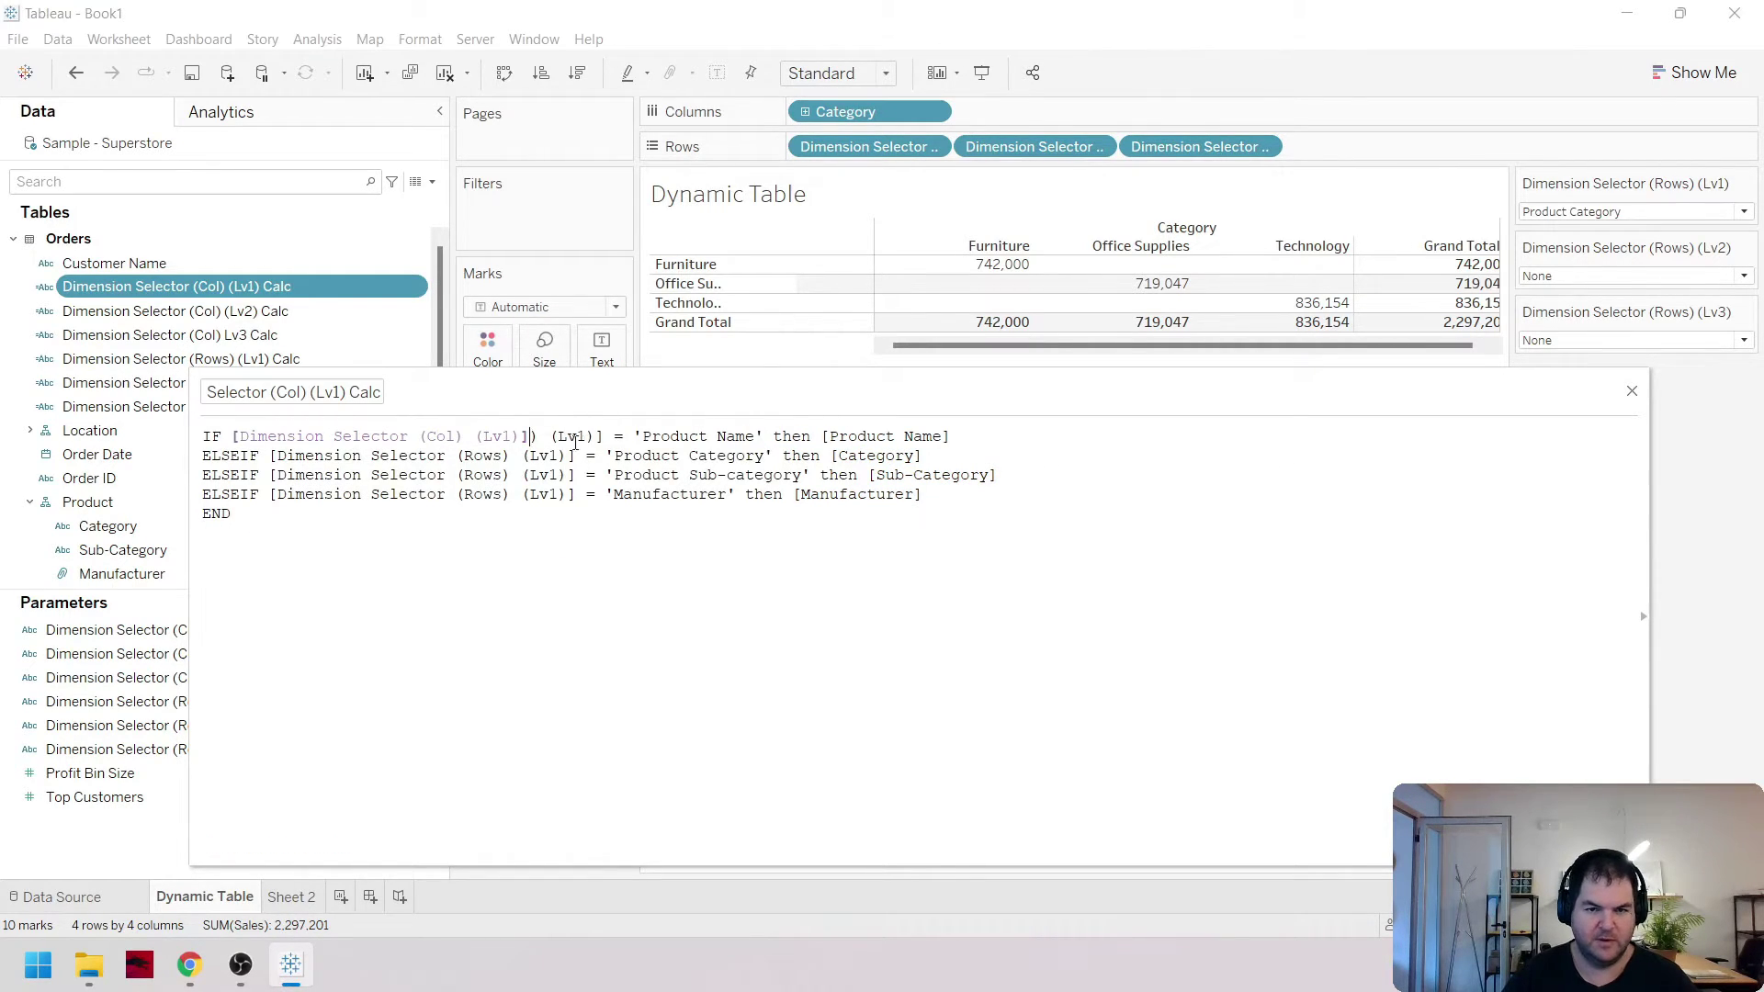
left_click_drag(604, 437, 533, 438)
key("BackSpace")
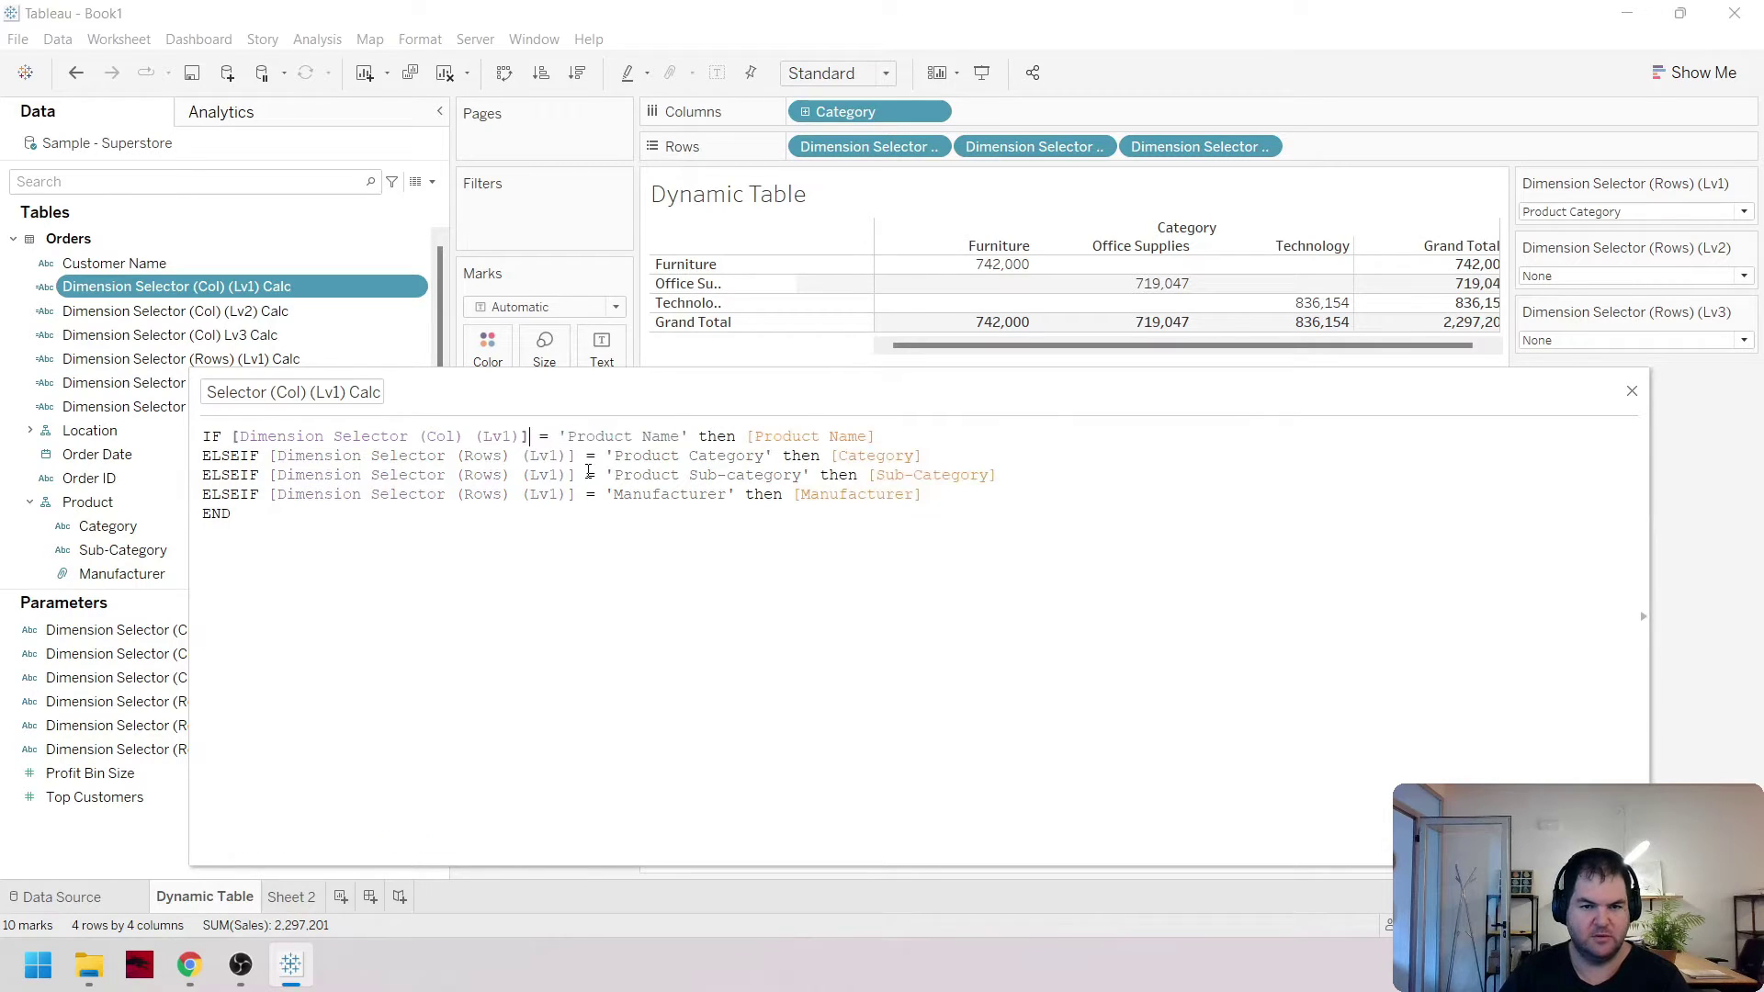
Replace the parameter in the three ELSEIF conditions of the column Lv1 calculation with [Dimension Selector (Col) (Lv1)] and save it
double_click(450, 439)
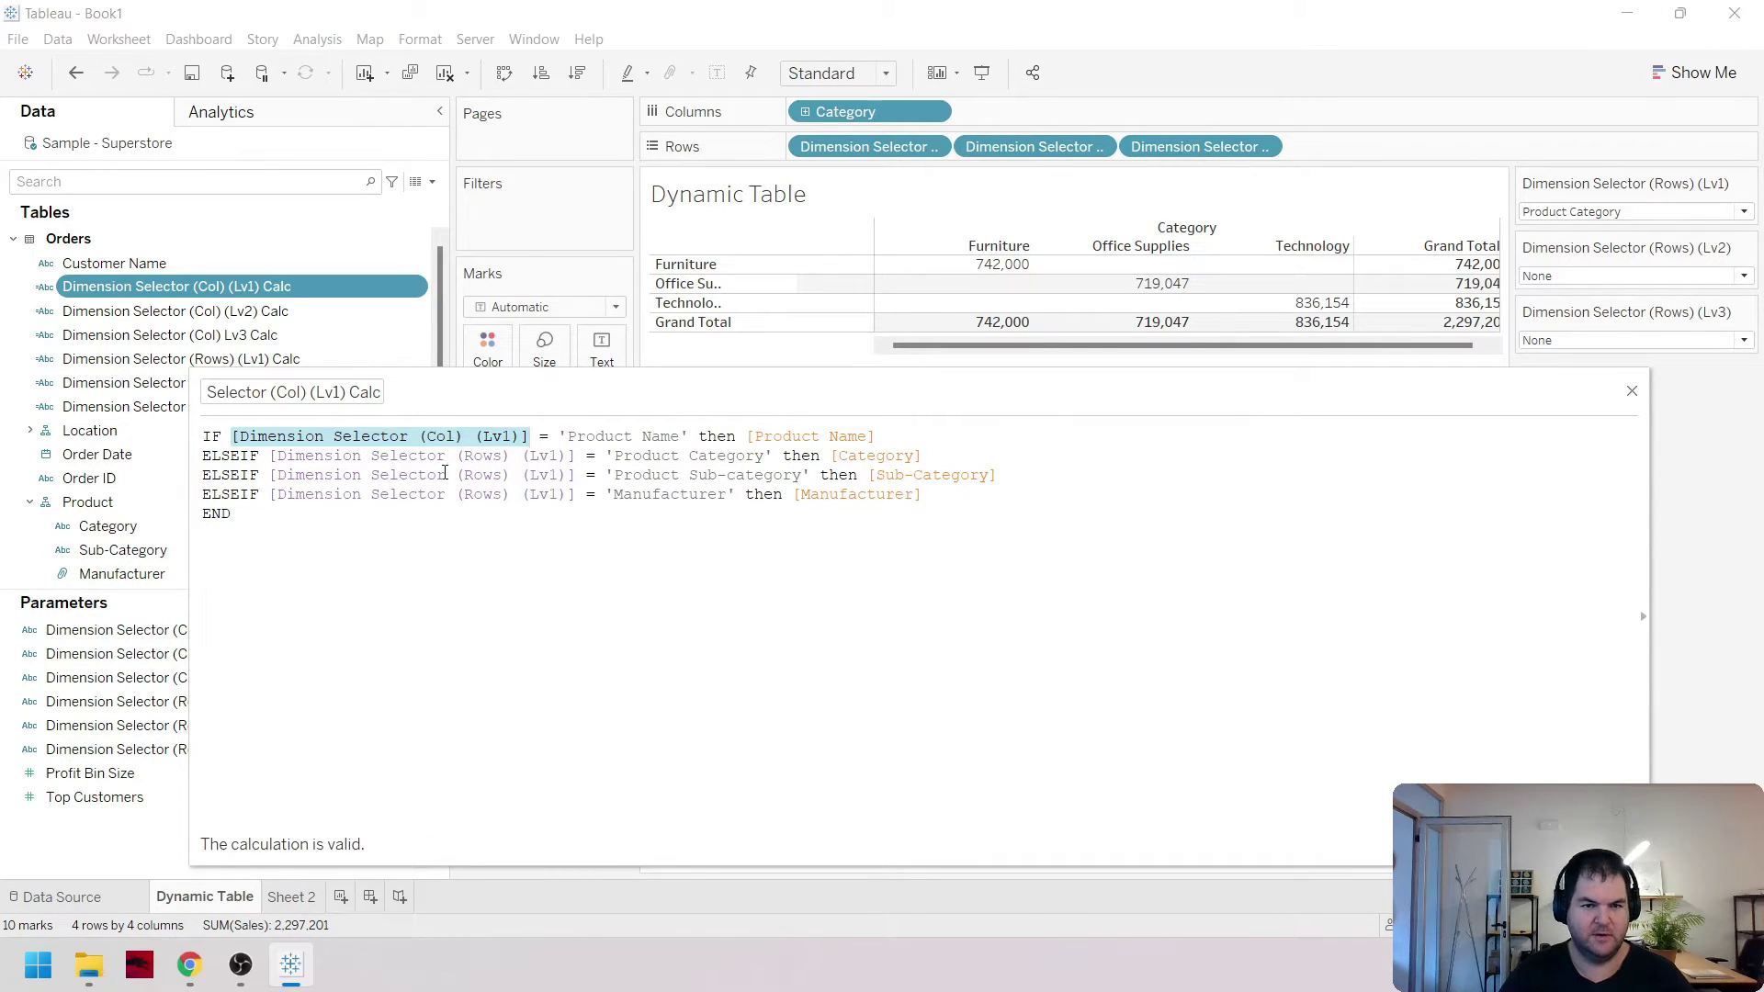
key("ctrl+c")
double_click(444, 456)
key("ctrl+v")
double_click(435, 476)
key("ctrl+v")
double_click(431, 496)
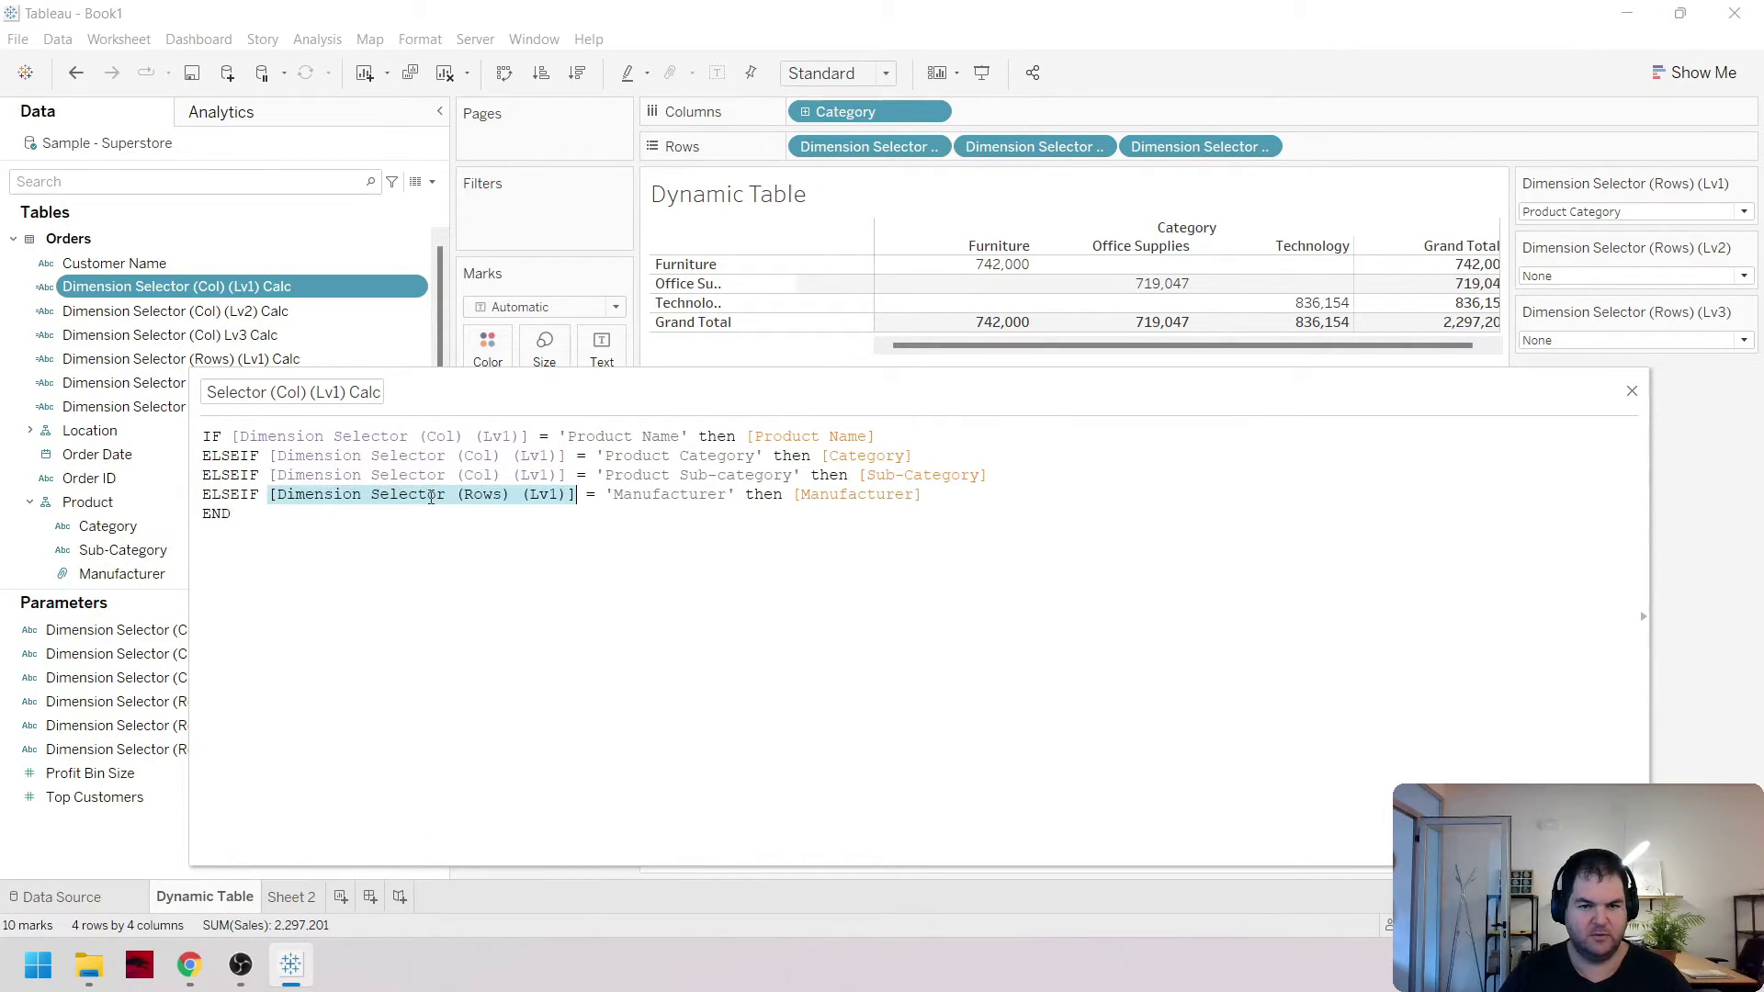
key("ctrl+v")
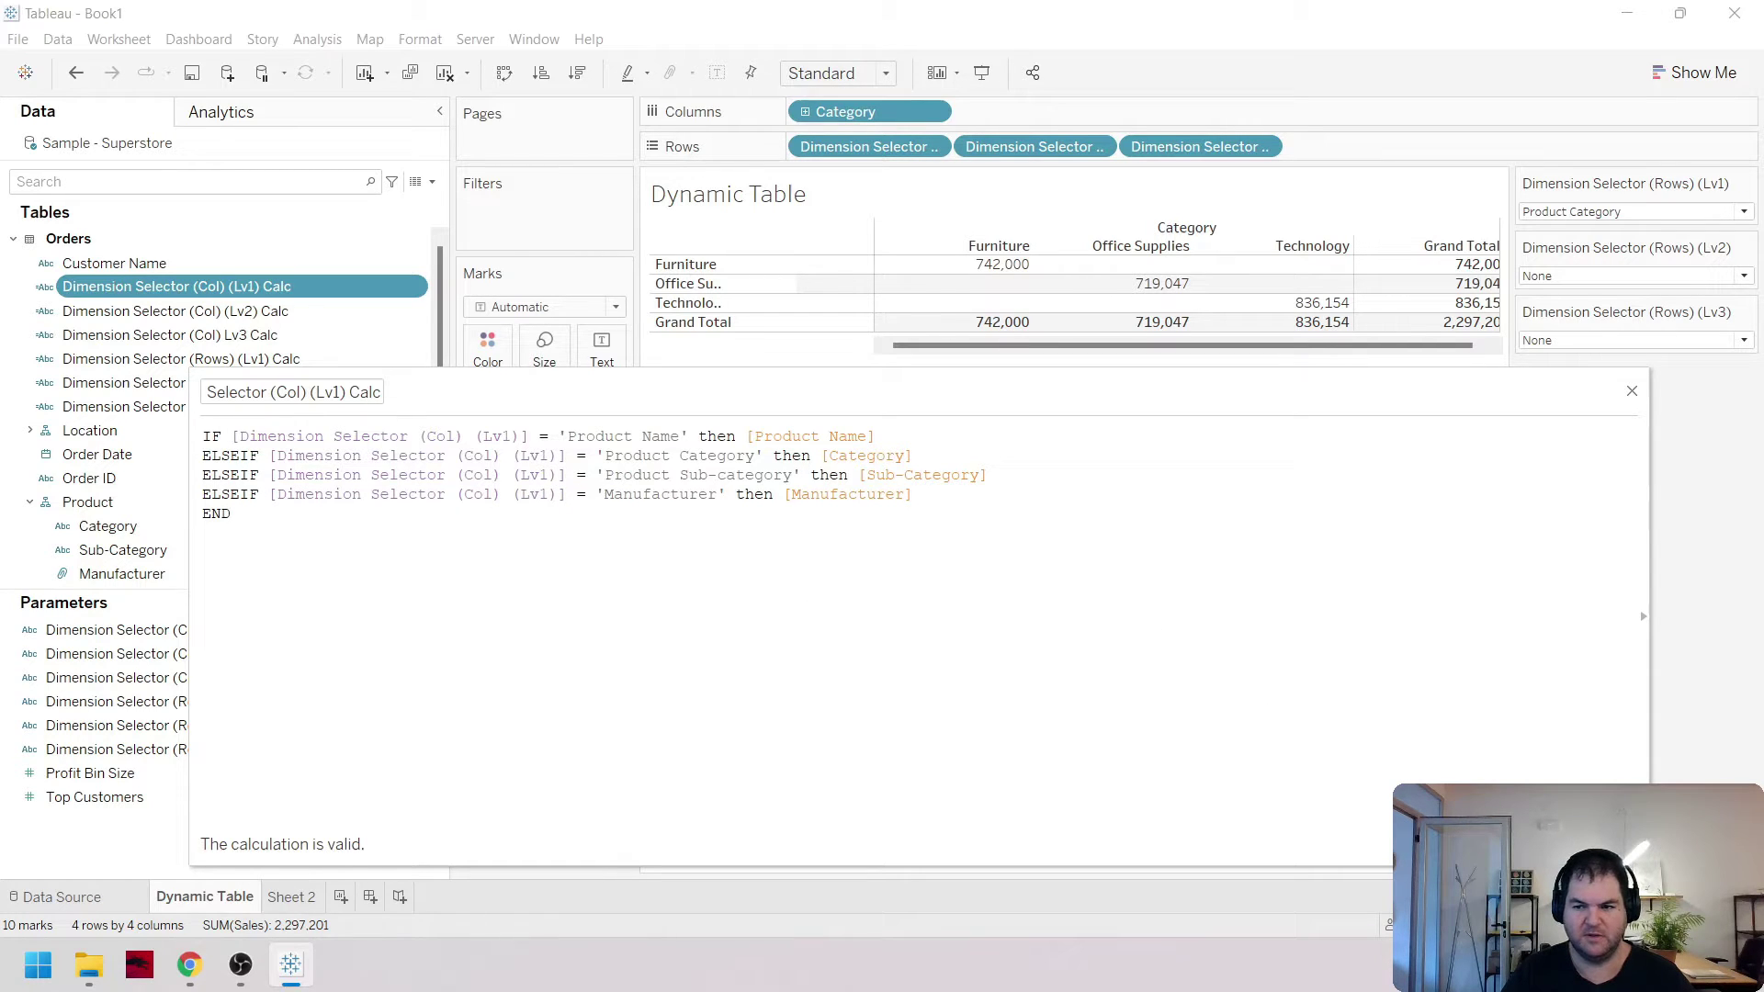
left_click(1603, 843)
In the Dimension Selector (Col) (Lv2) Calc formula, make the 'None' condition reference the Dimension Selector (Col) (Lv2) parameter
right_click(317, 312)
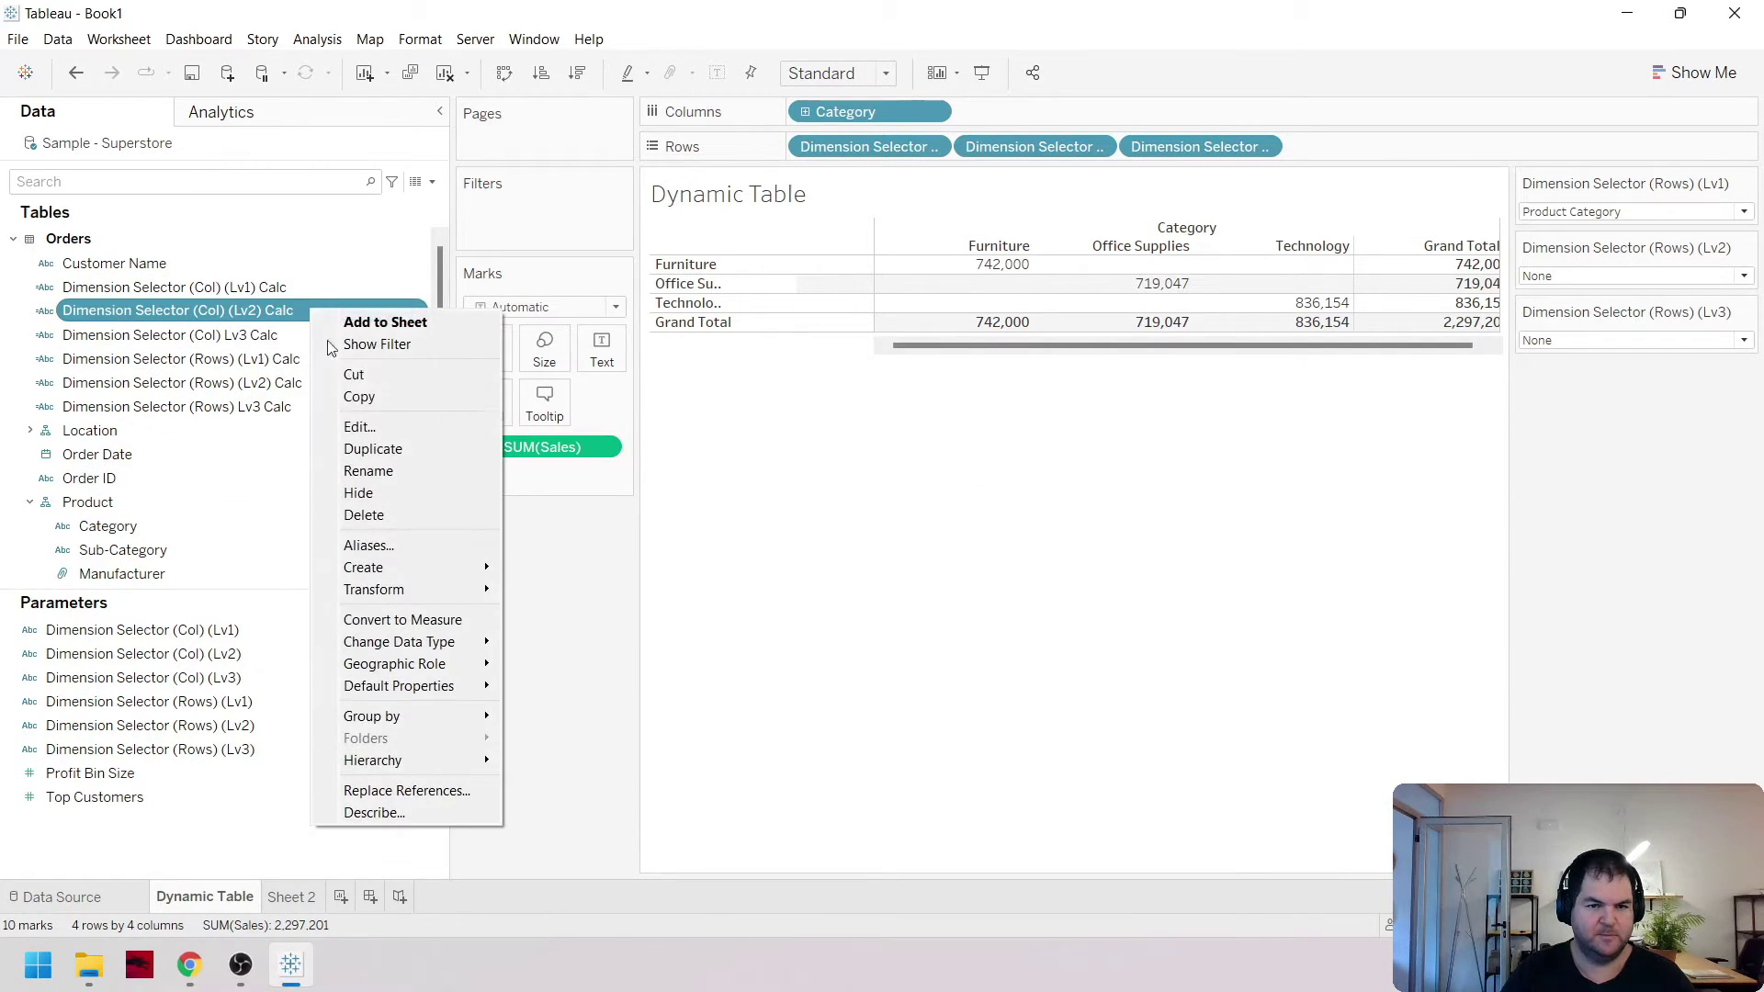
left_click(359, 426)
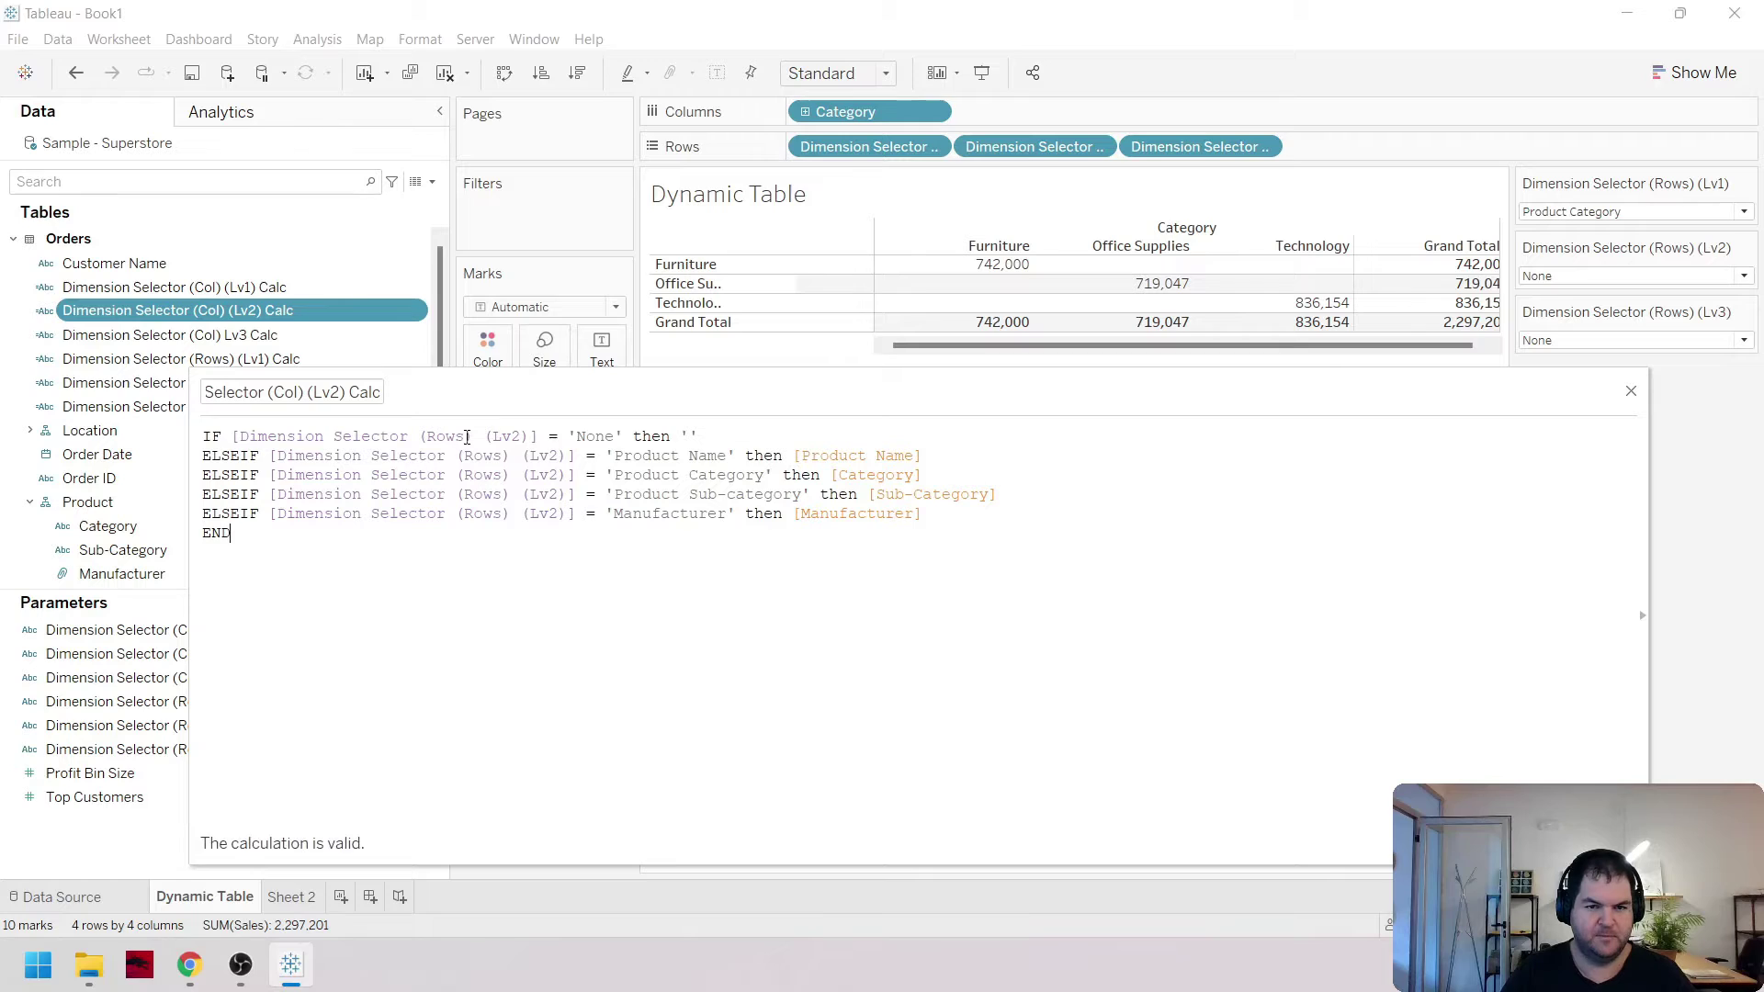
left_click_drag(466, 437, 426, 437)
type("C")
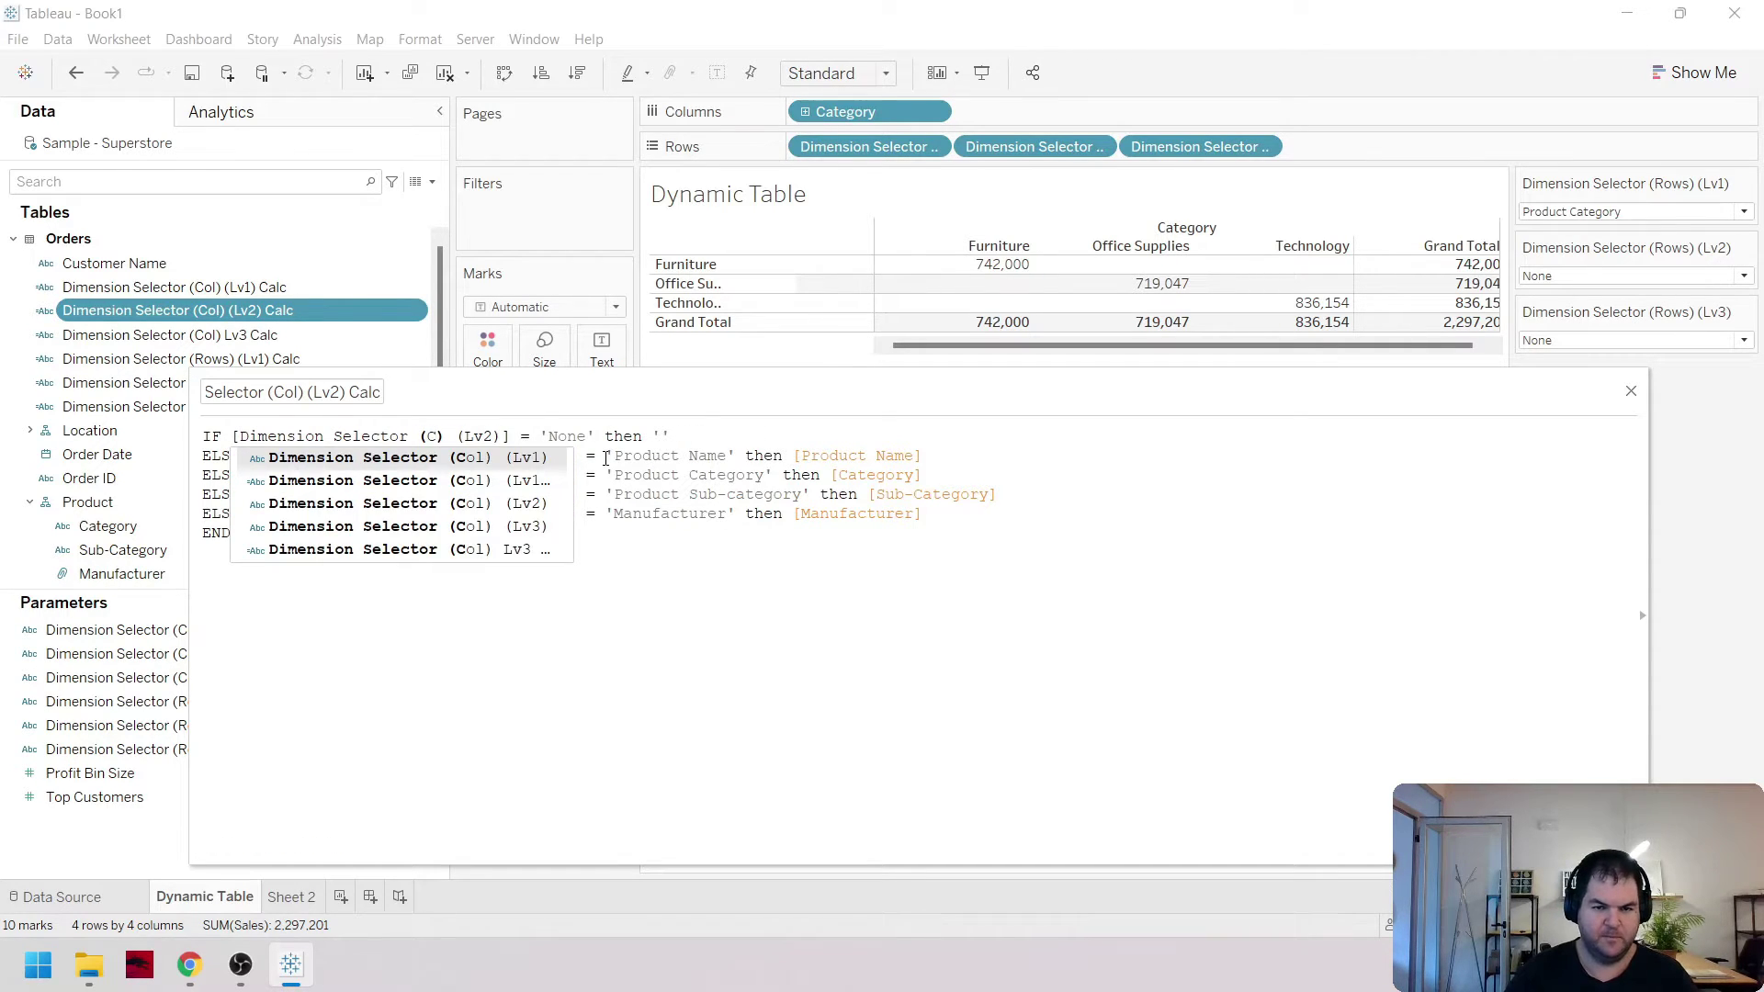
type("ol")
key("Escape")
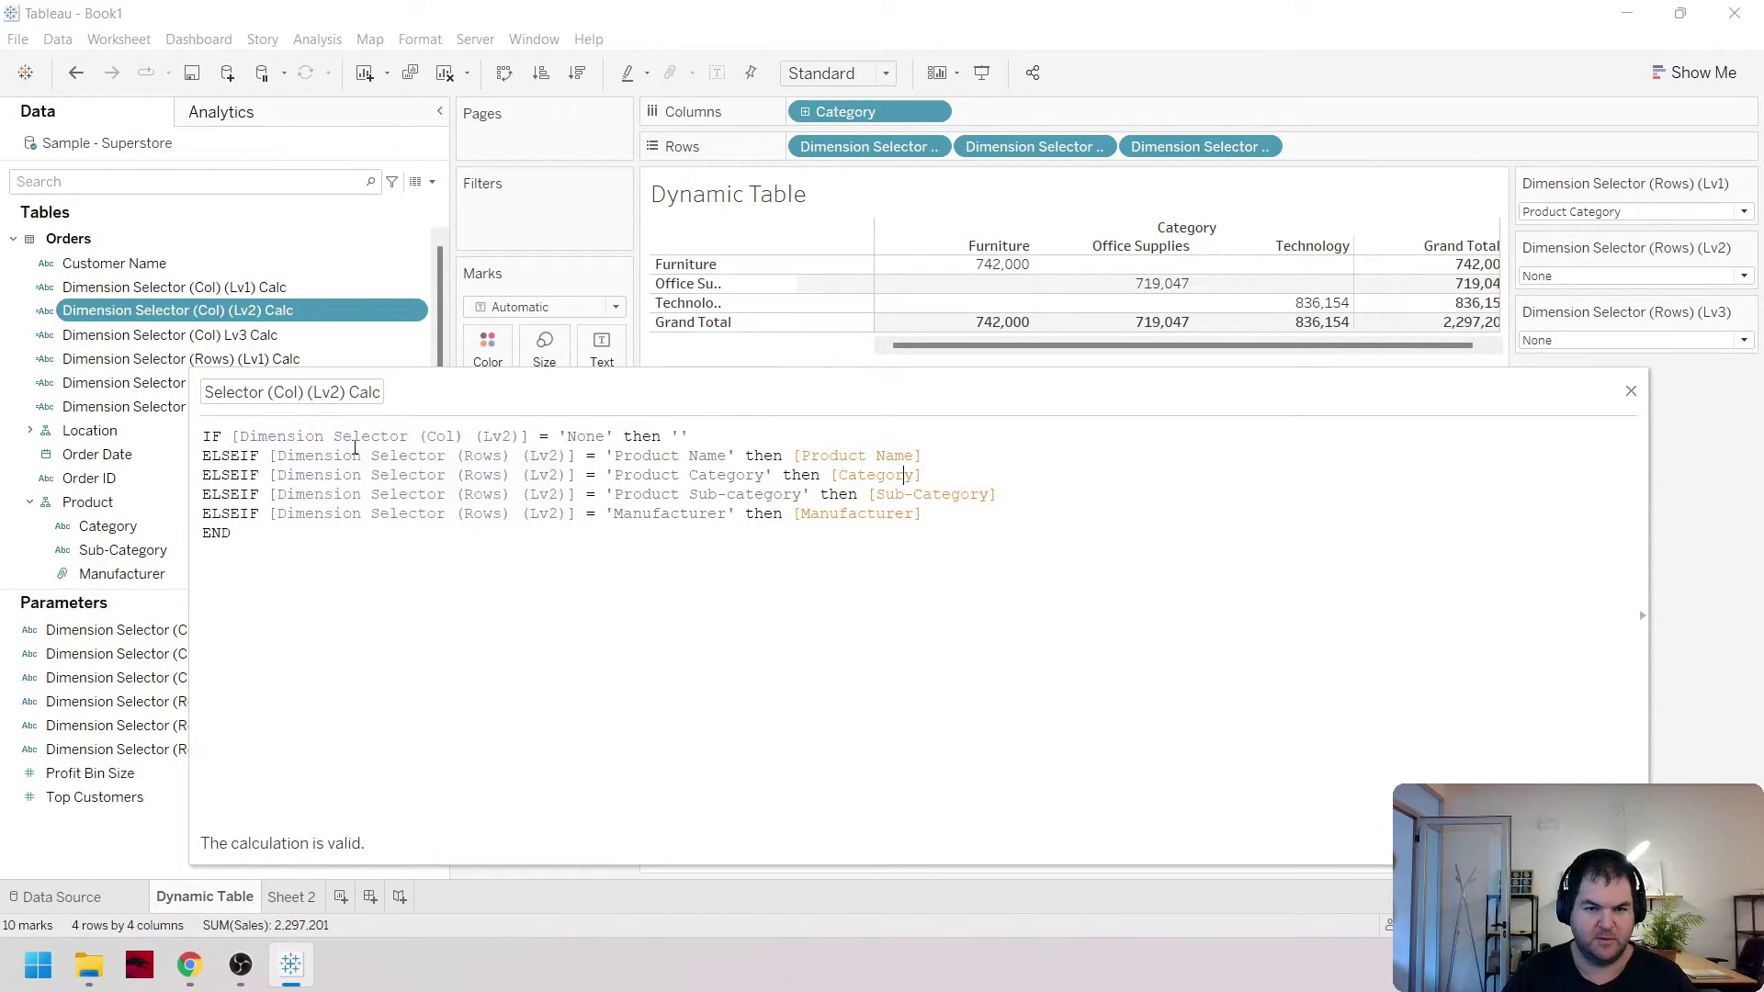
Replace the parameter in the four ELSEIF conditions of the column Lv2 calculation with [Dimension Selector (Col) (Lv2)] and save it
double_click(390, 436)
key("ctrl+c")
double_click(468, 455)
key("ctrl+v")
double_click(468, 475)
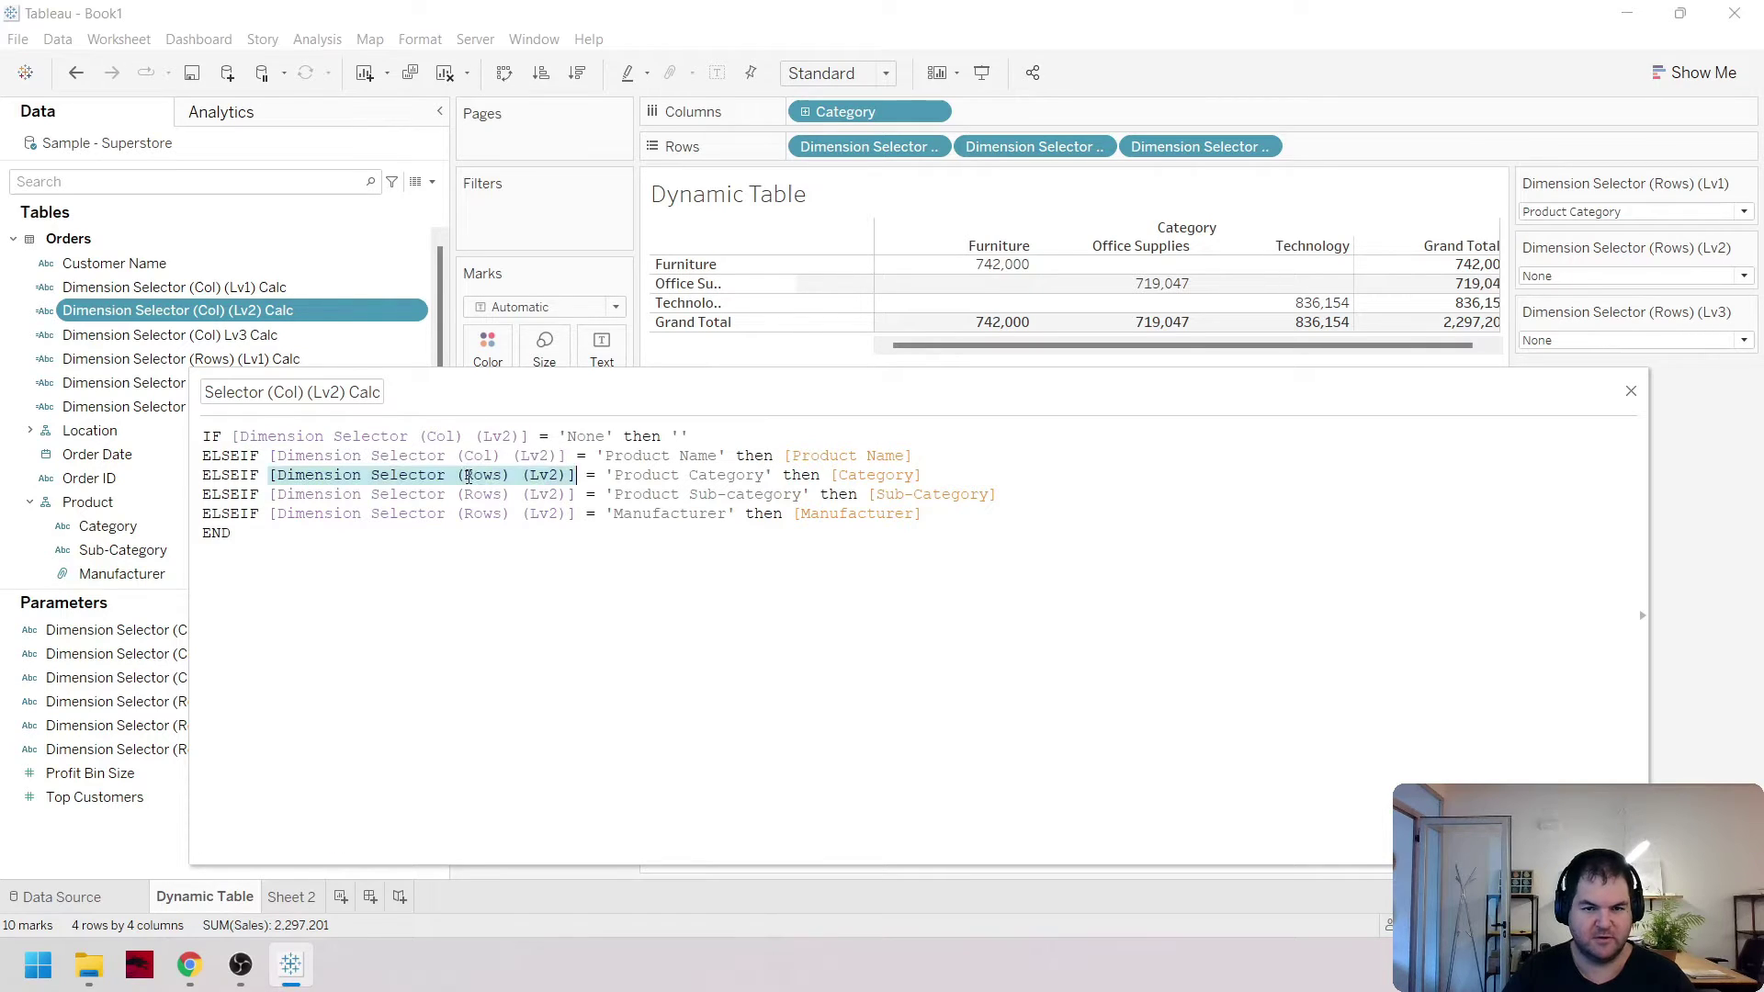
key("ctrl+v")
double_click(471, 495)
key("ctrl+v")
double_click(485, 514)
key("ctrl+v")
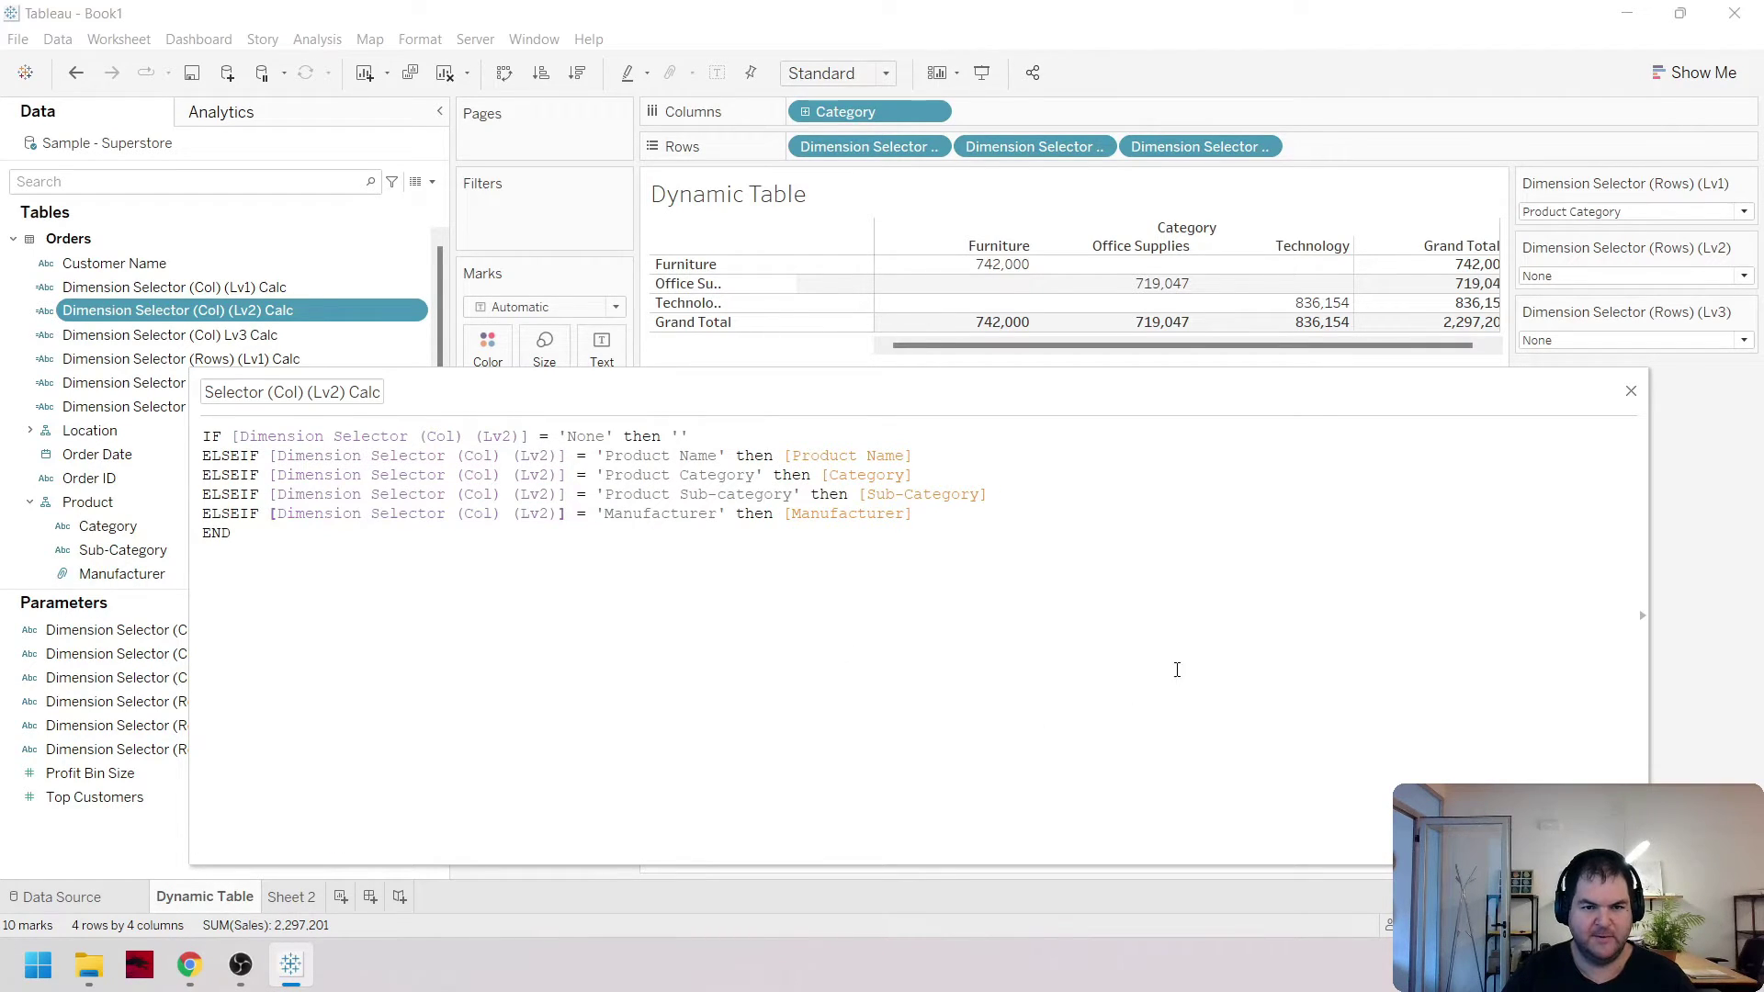
left_click(1603, 840)
Open the column Lv3 calculated field for editing and put parentheses around Lv3 in its name
right_click(242, 335)
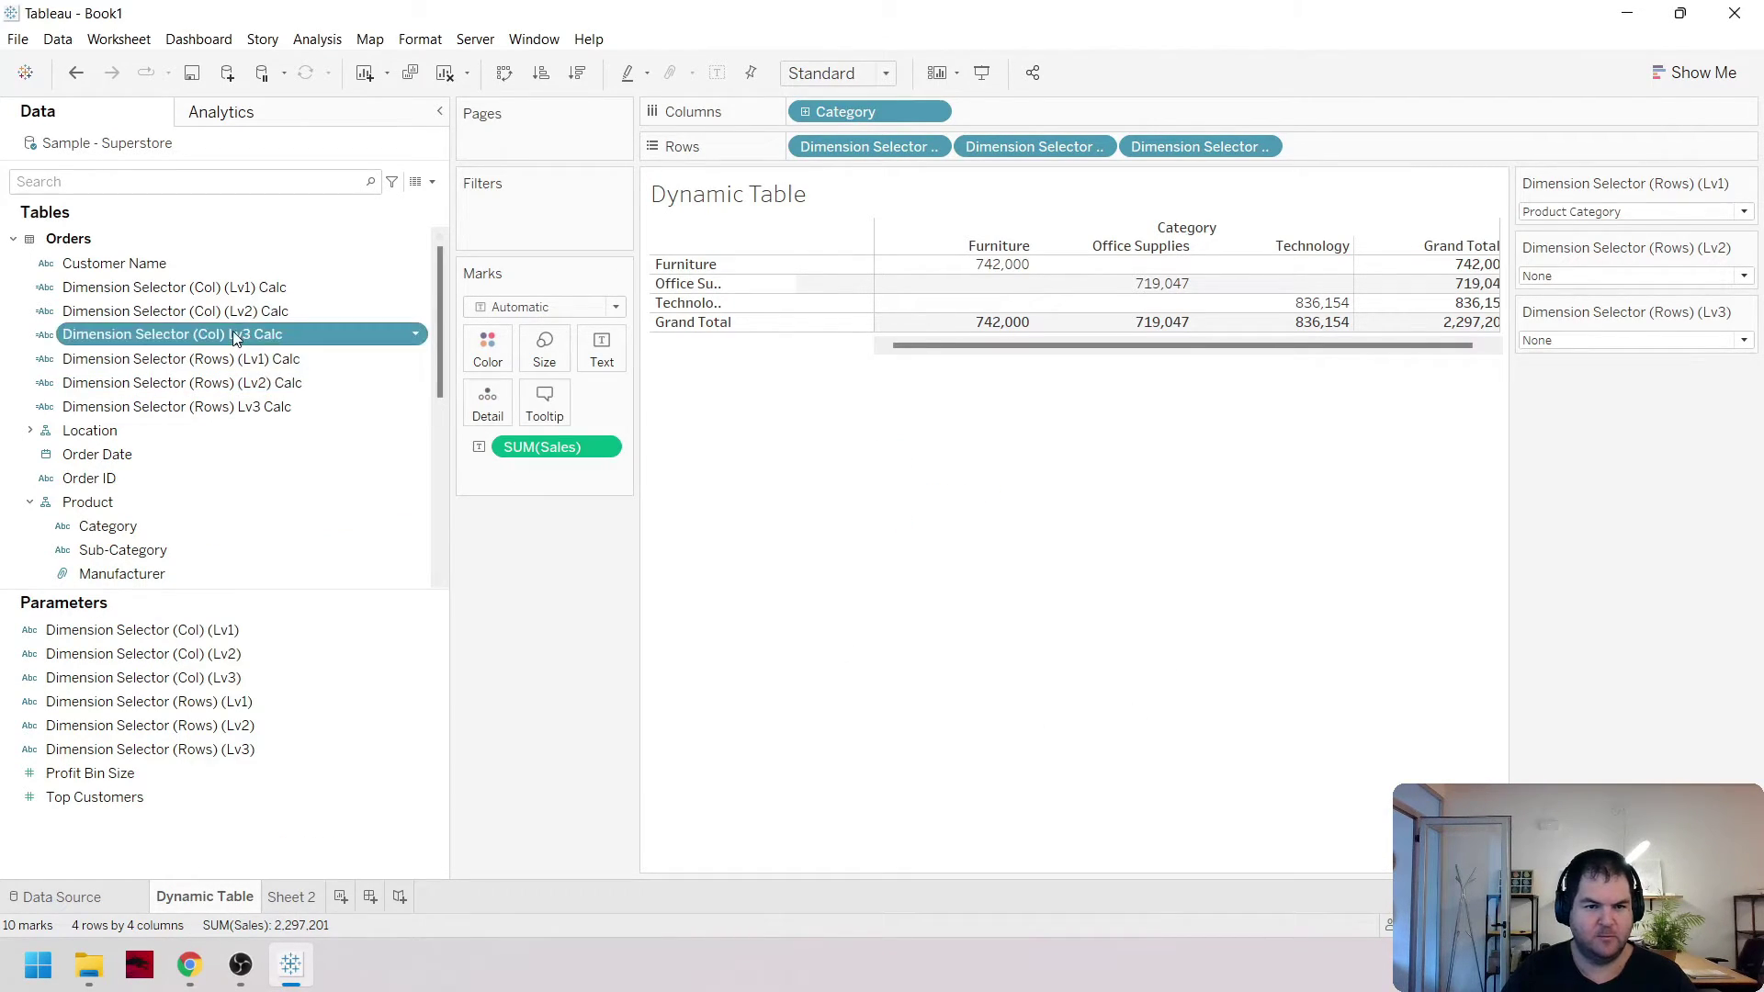
left_click(326, 448)
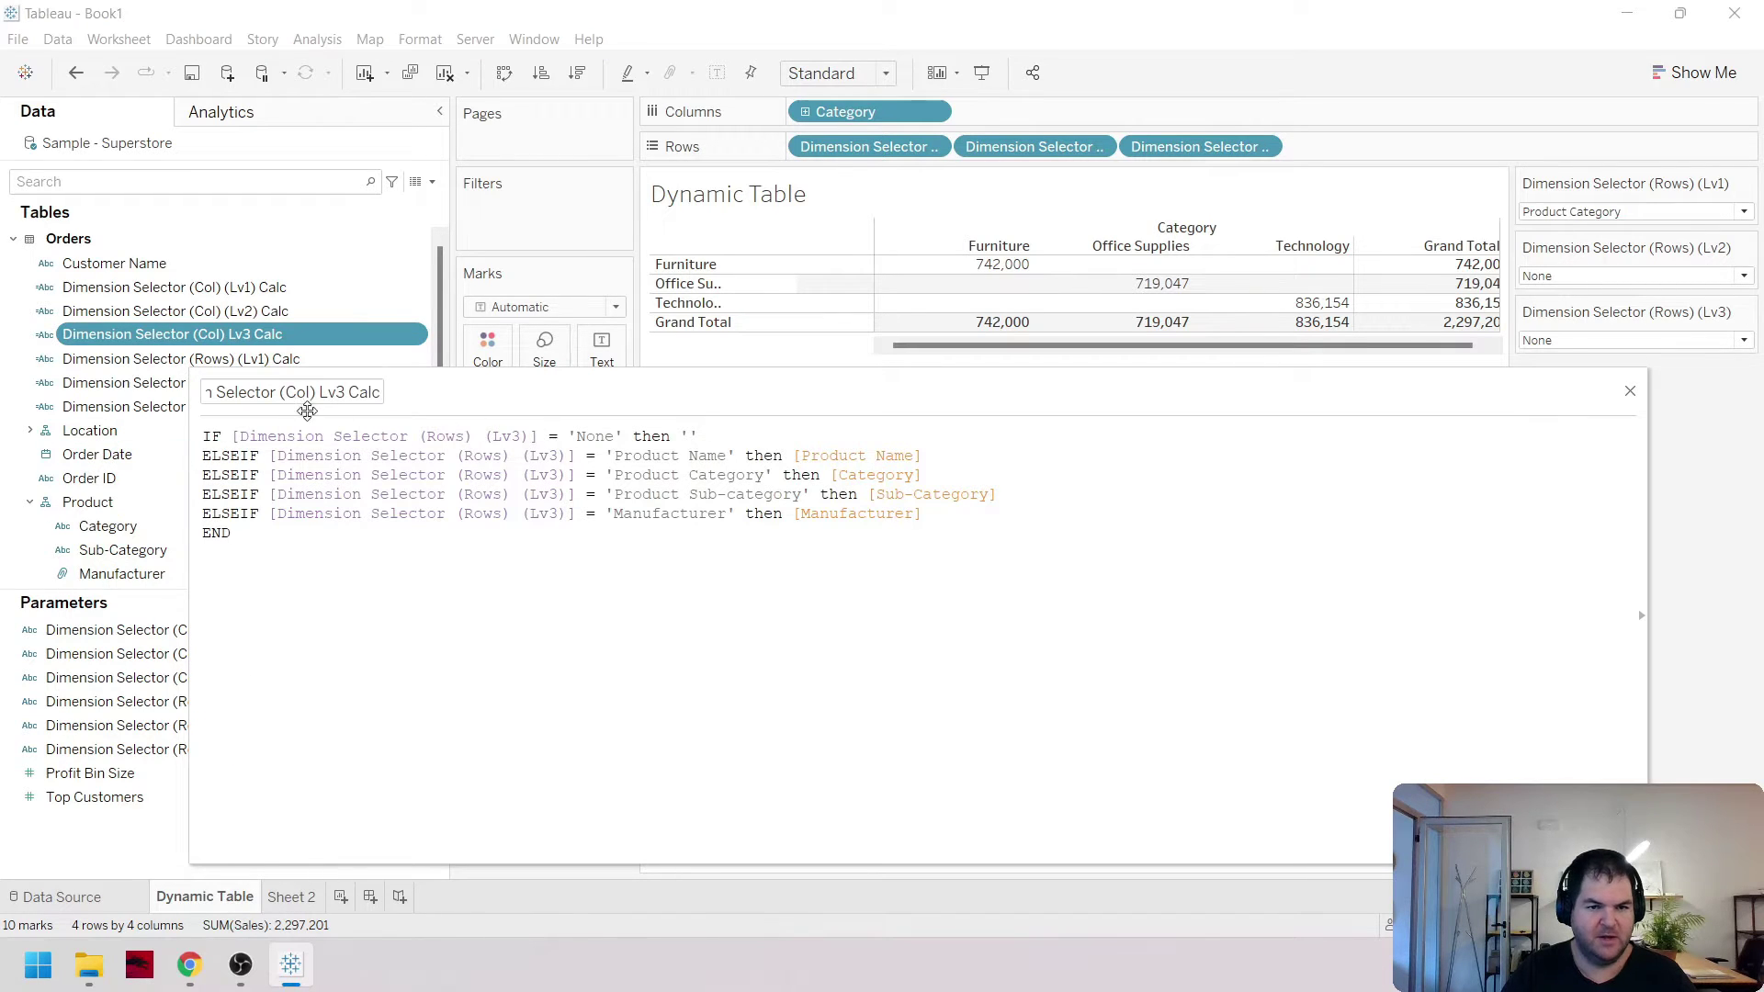
type("(Col")
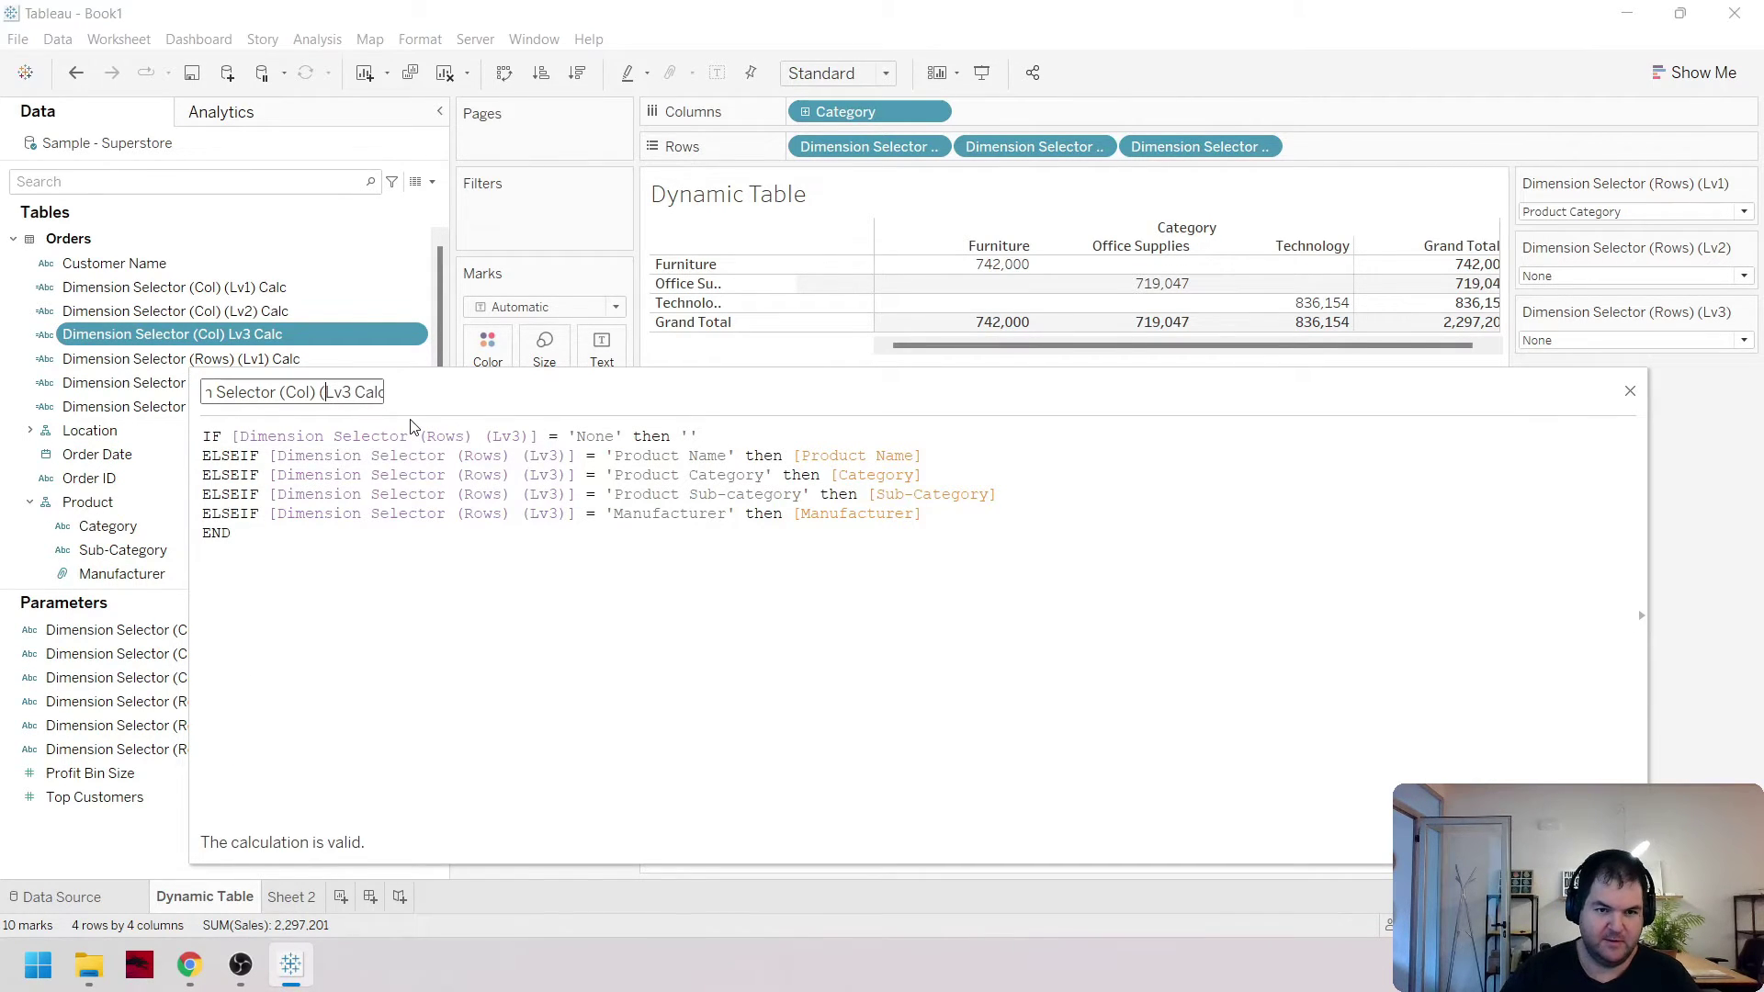
type(")")
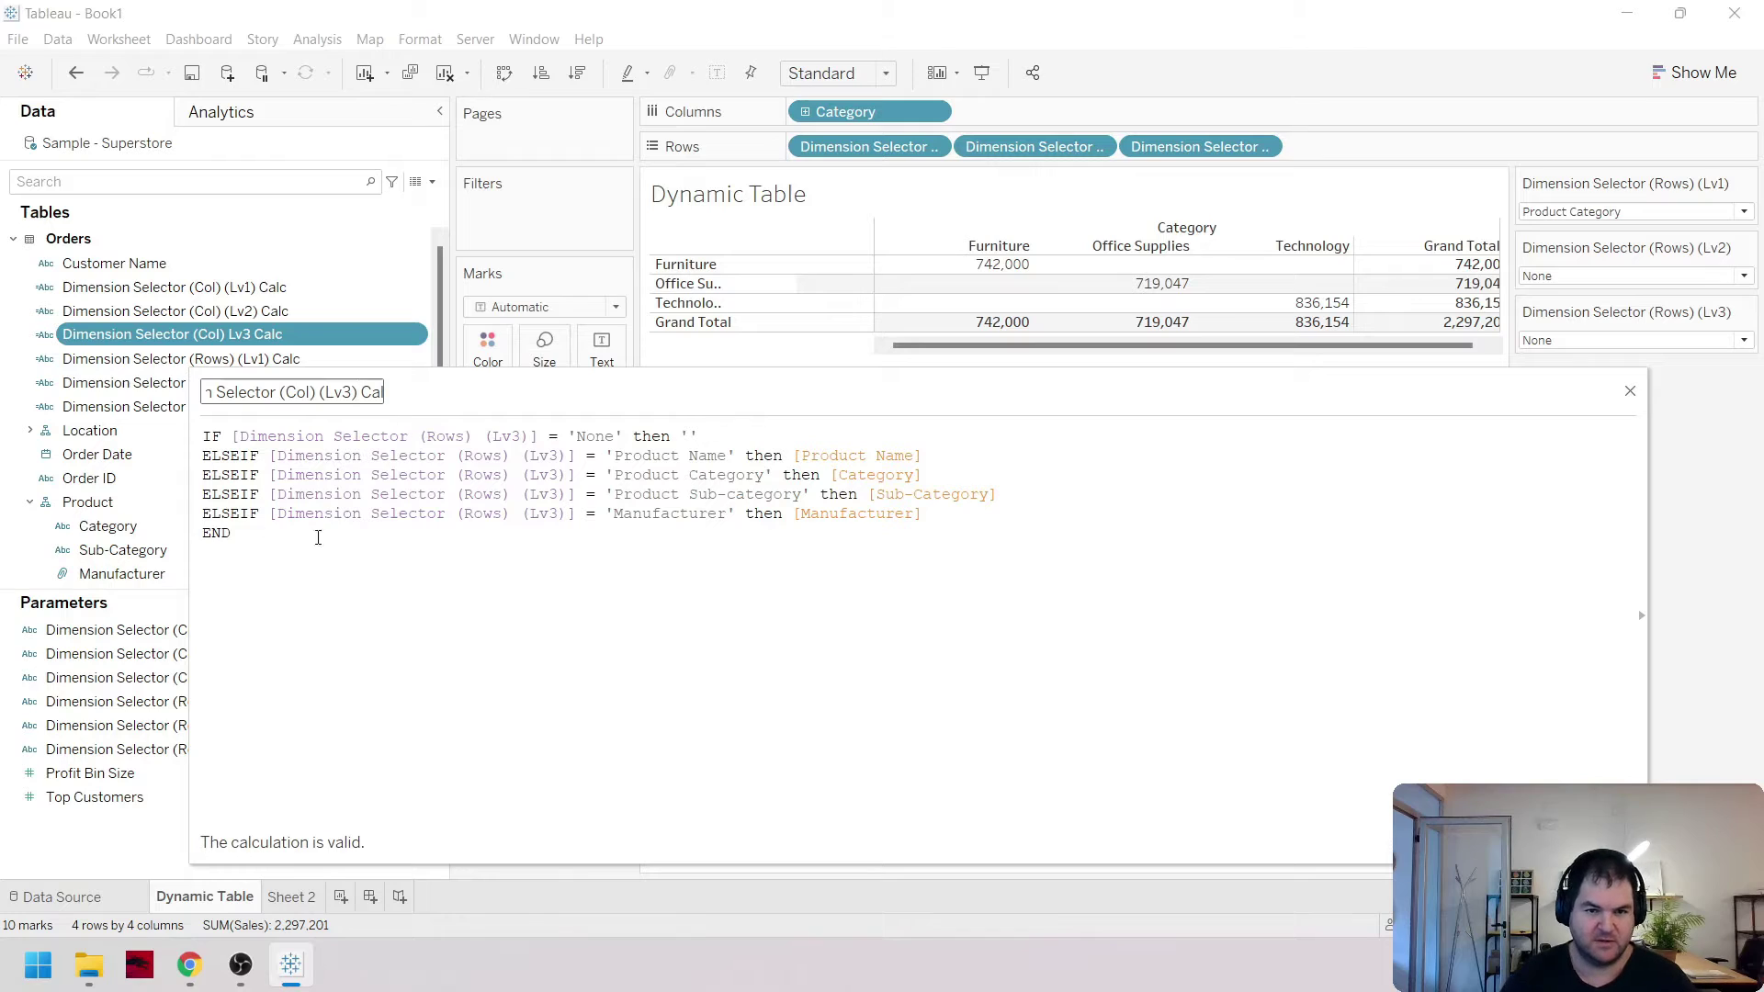
Make the 'None' condition of the column Lv3 calculation reference the Dimension Selector (Col) (Lv3) parameter
left_click_drag(464, 435, 426, 438)
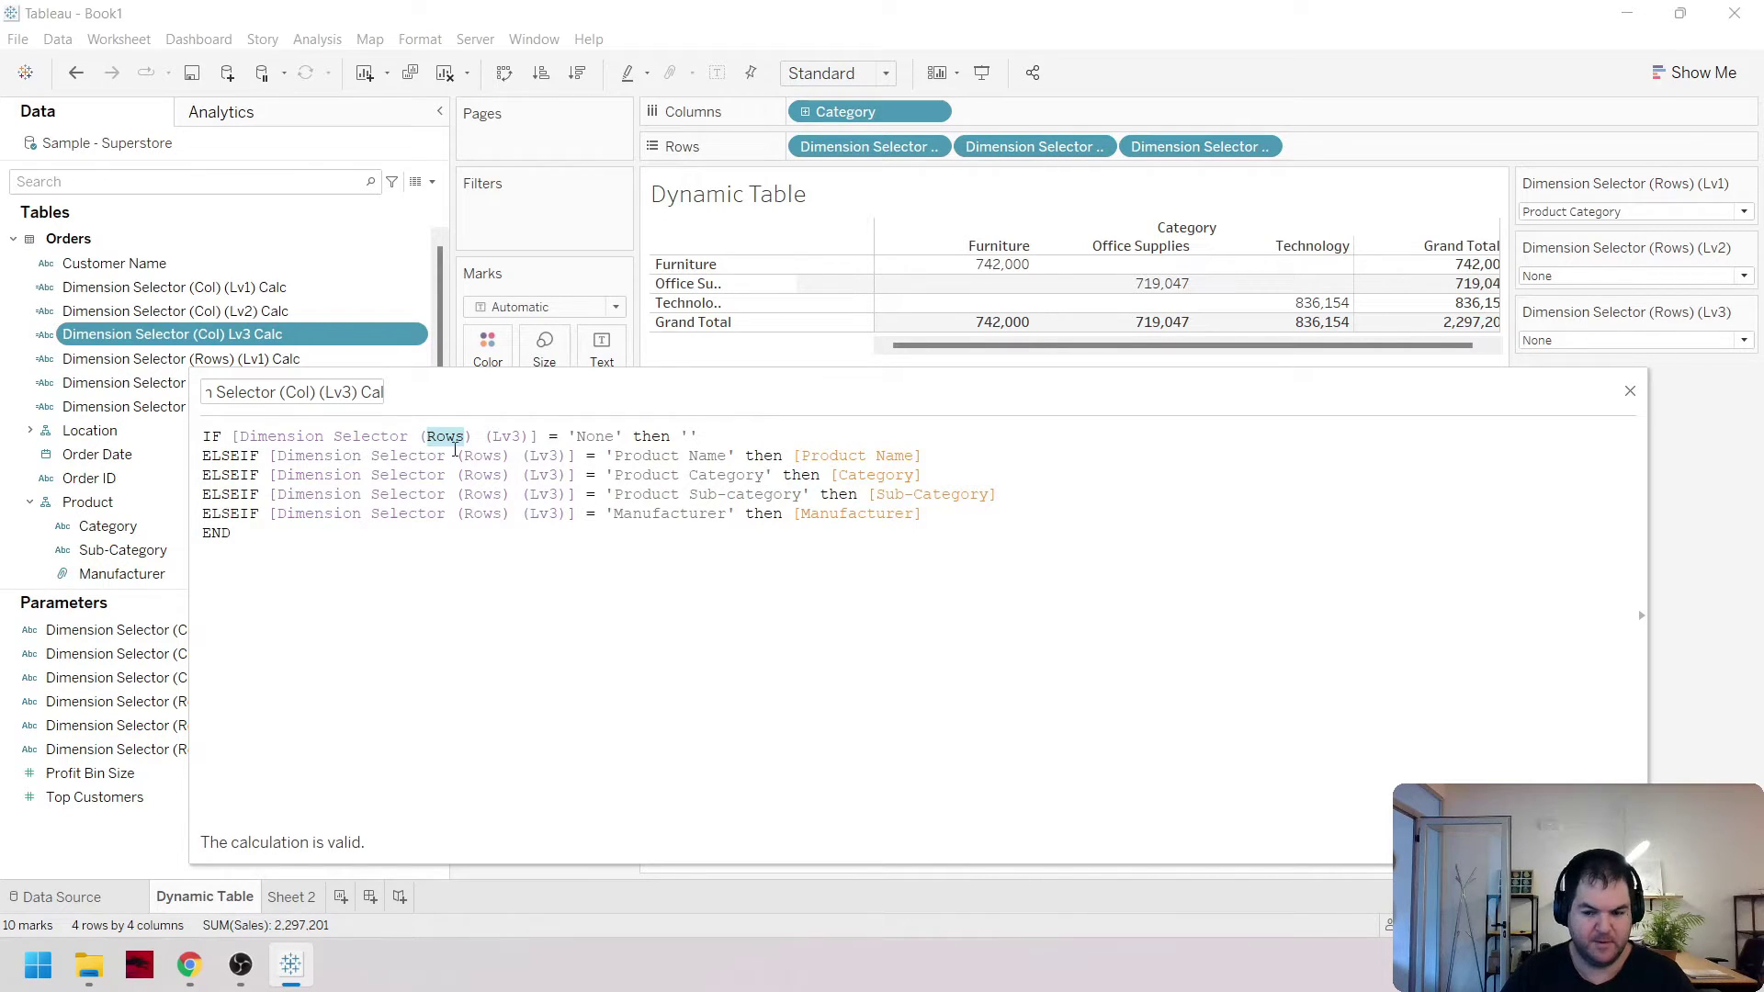
type("Col")
key("Return")
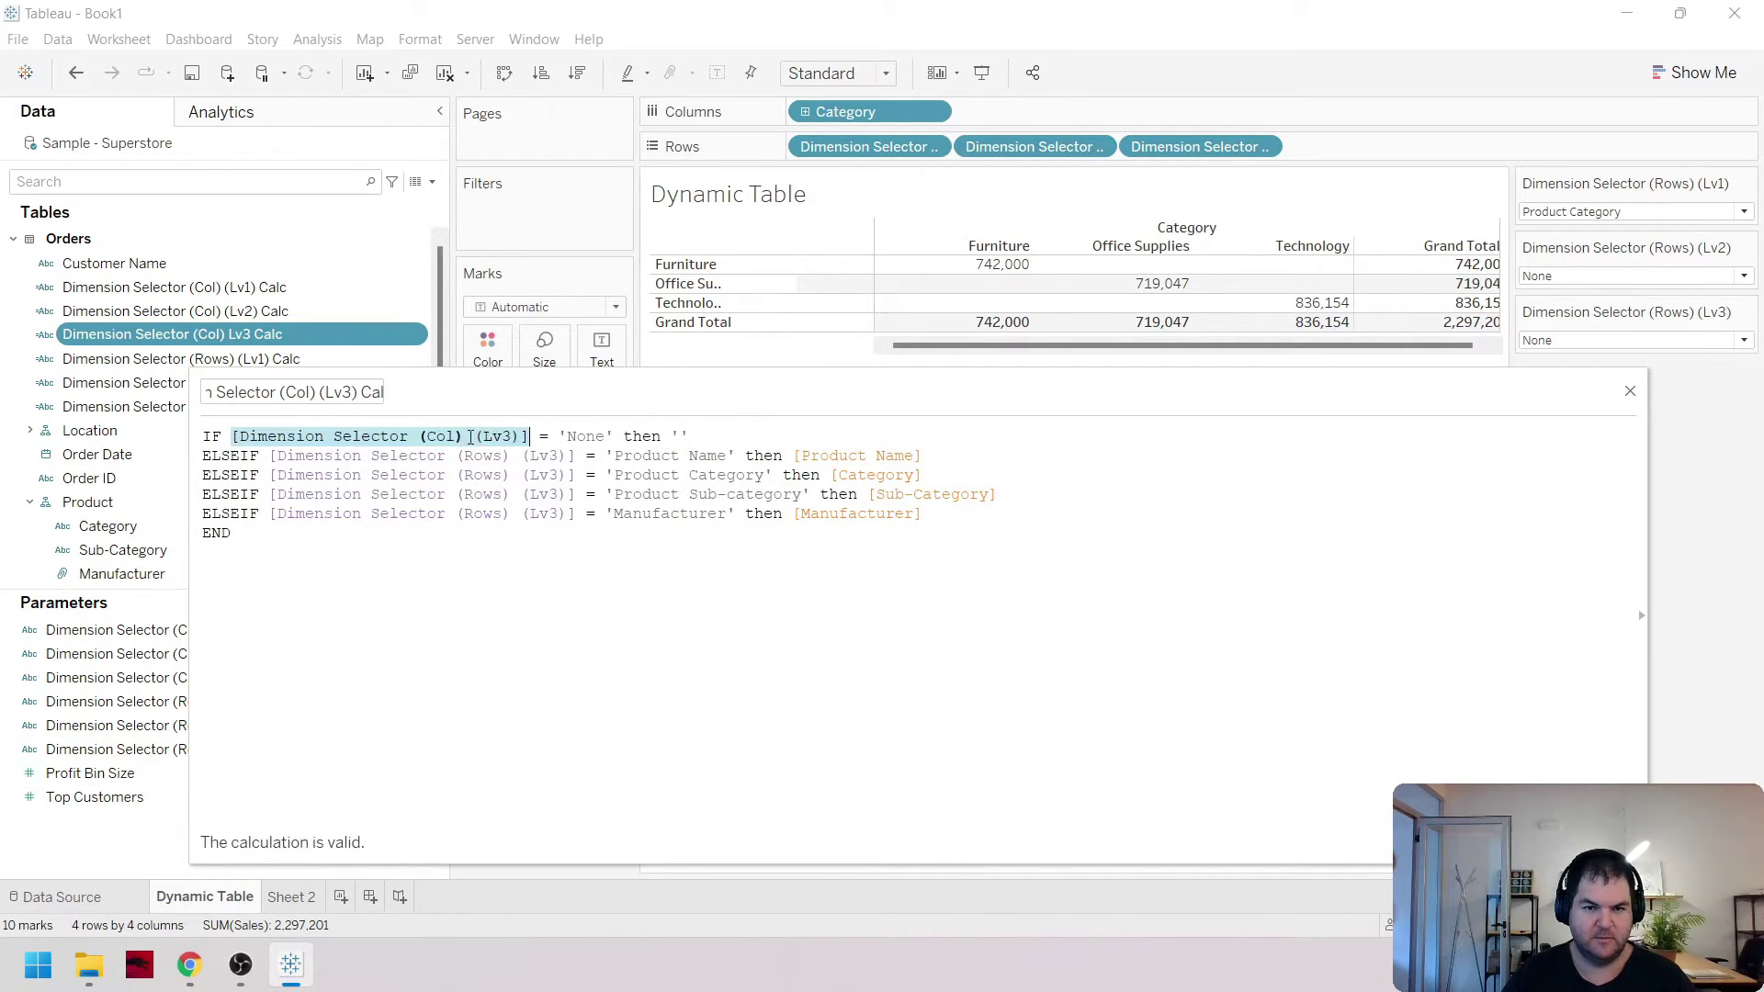
Replace the parameter in the four ELSEIF conditions of the column Lv3 calculation with [Dimension Selector (Col) (Lv3)] and save it
double_click(473, 456)
key("ctrl+v")
double_click(476, 475)
key("ctrl+v")
double_click(478, 494)
key("ctrl+v")
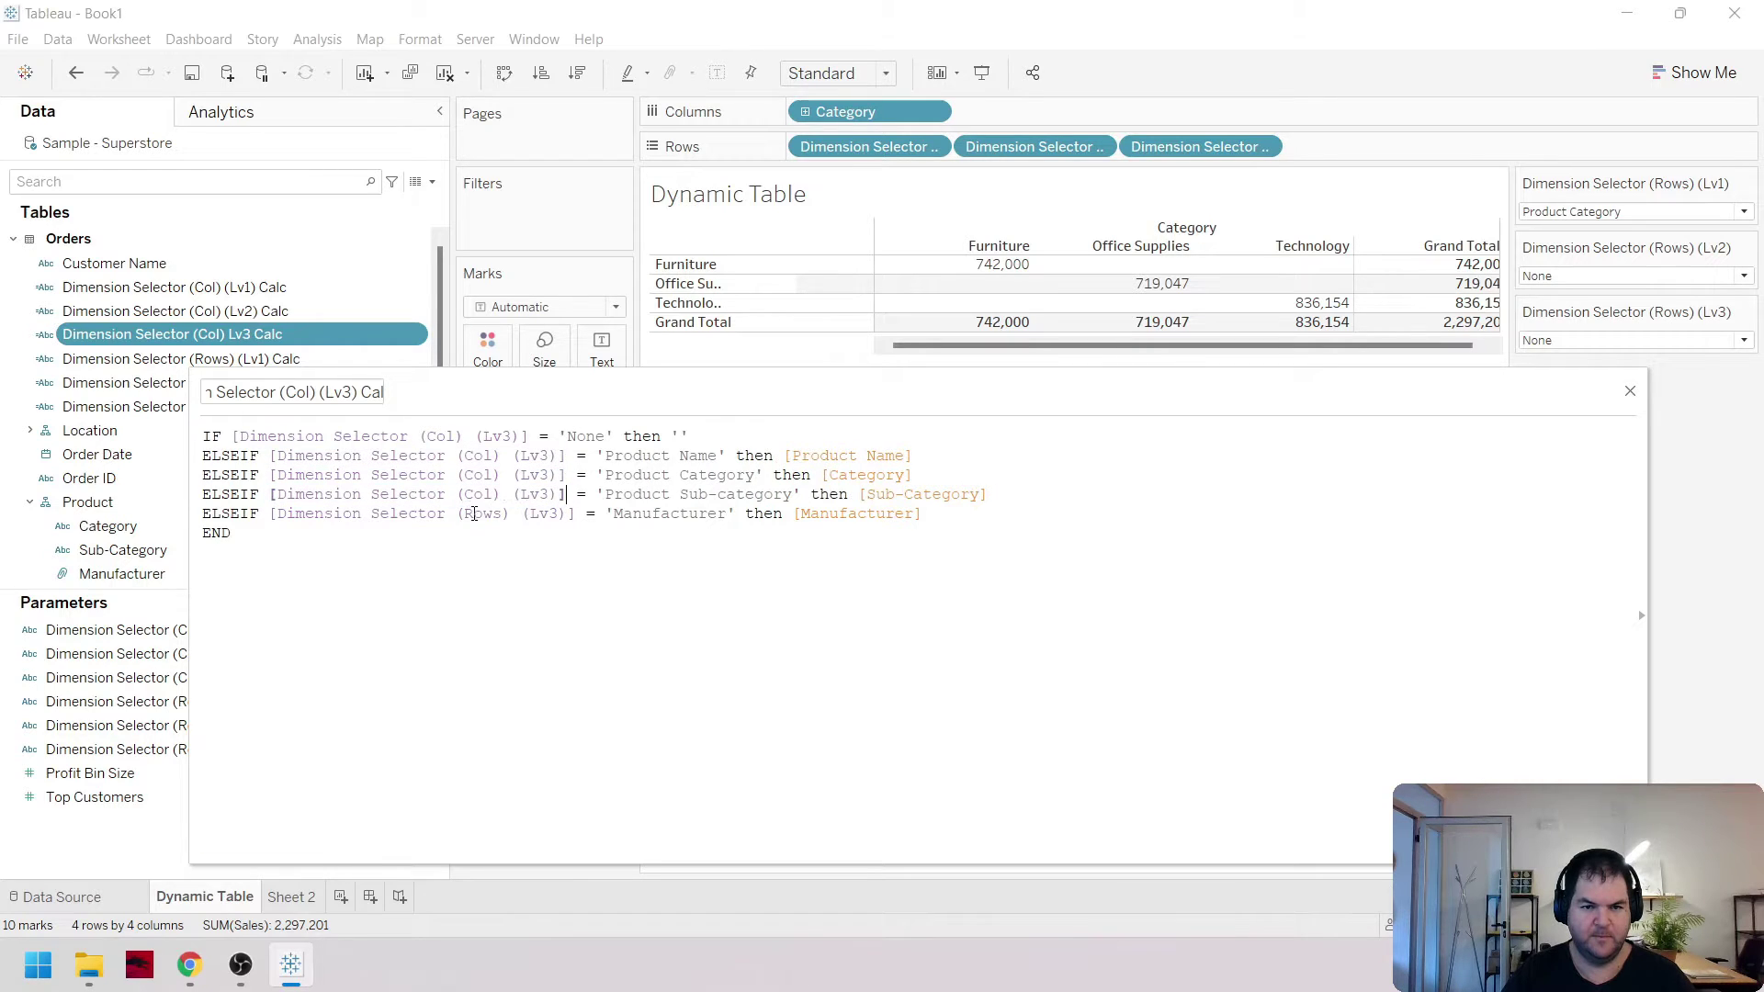
double_click(482, 514)
key("ctrl+v")
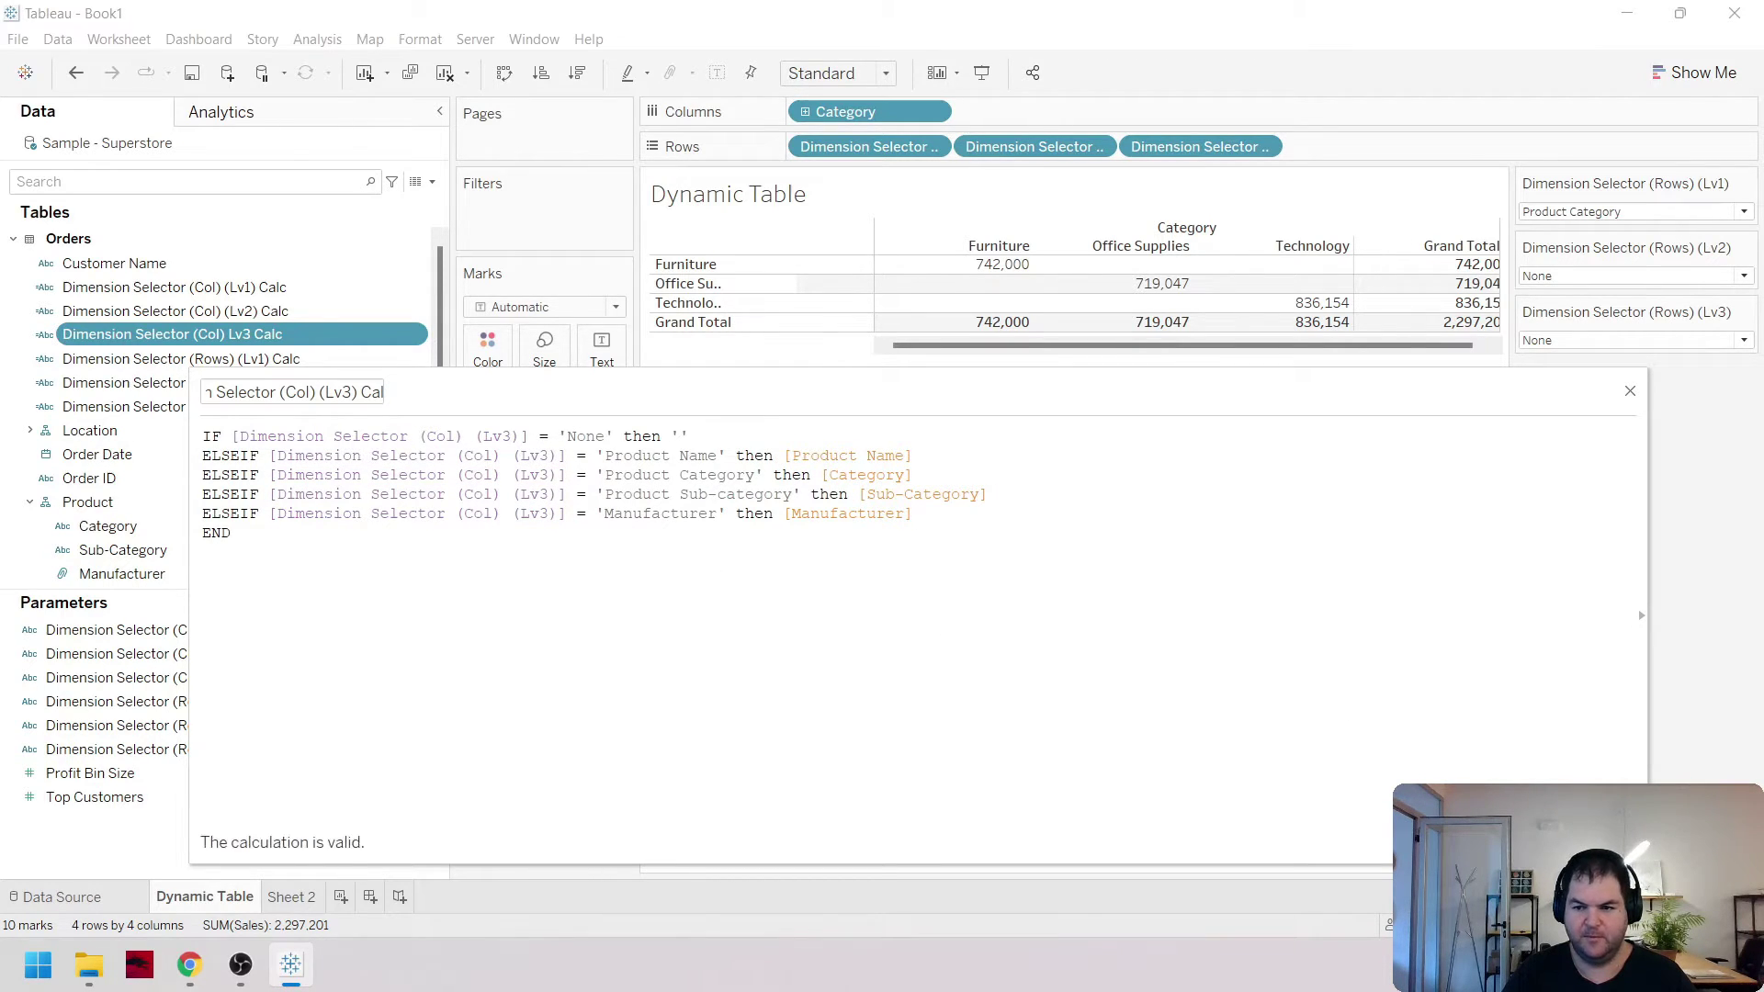
left_click(1603, 843)
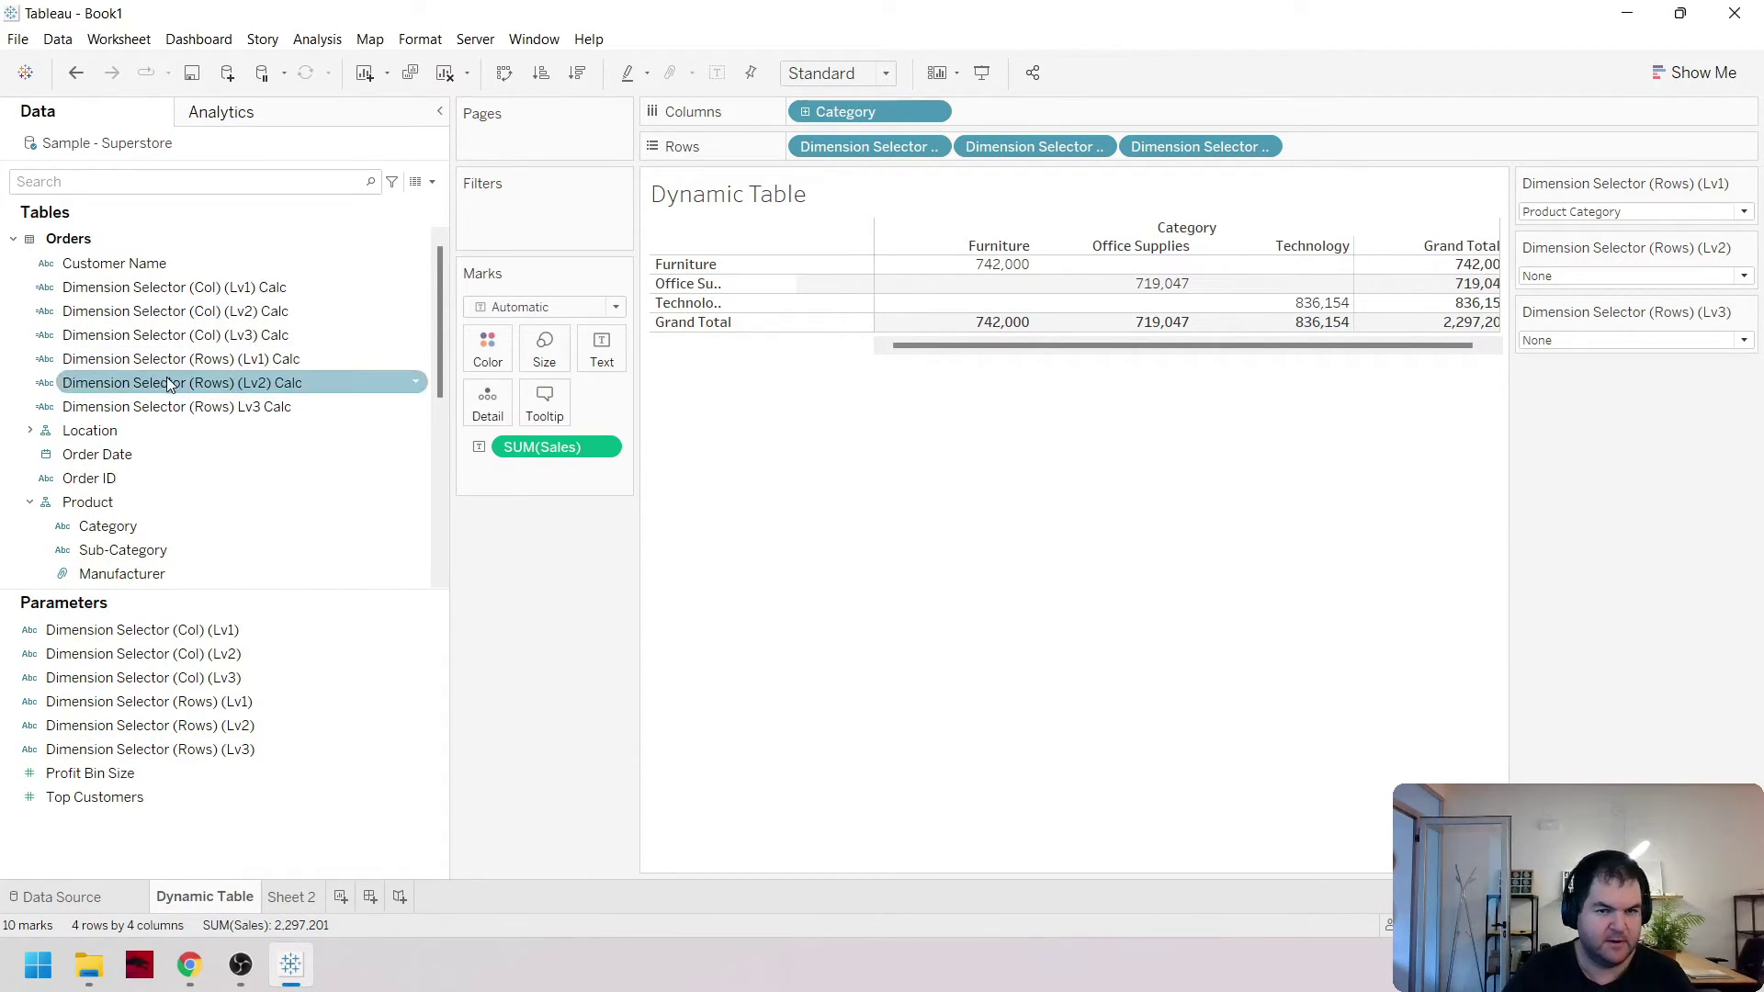
Rename the rows Lv3 calculated field so that Lv3 stands in parentheses, and save it
right_click(241, 419)
left_click(238, 406)
right_click(239, 406)
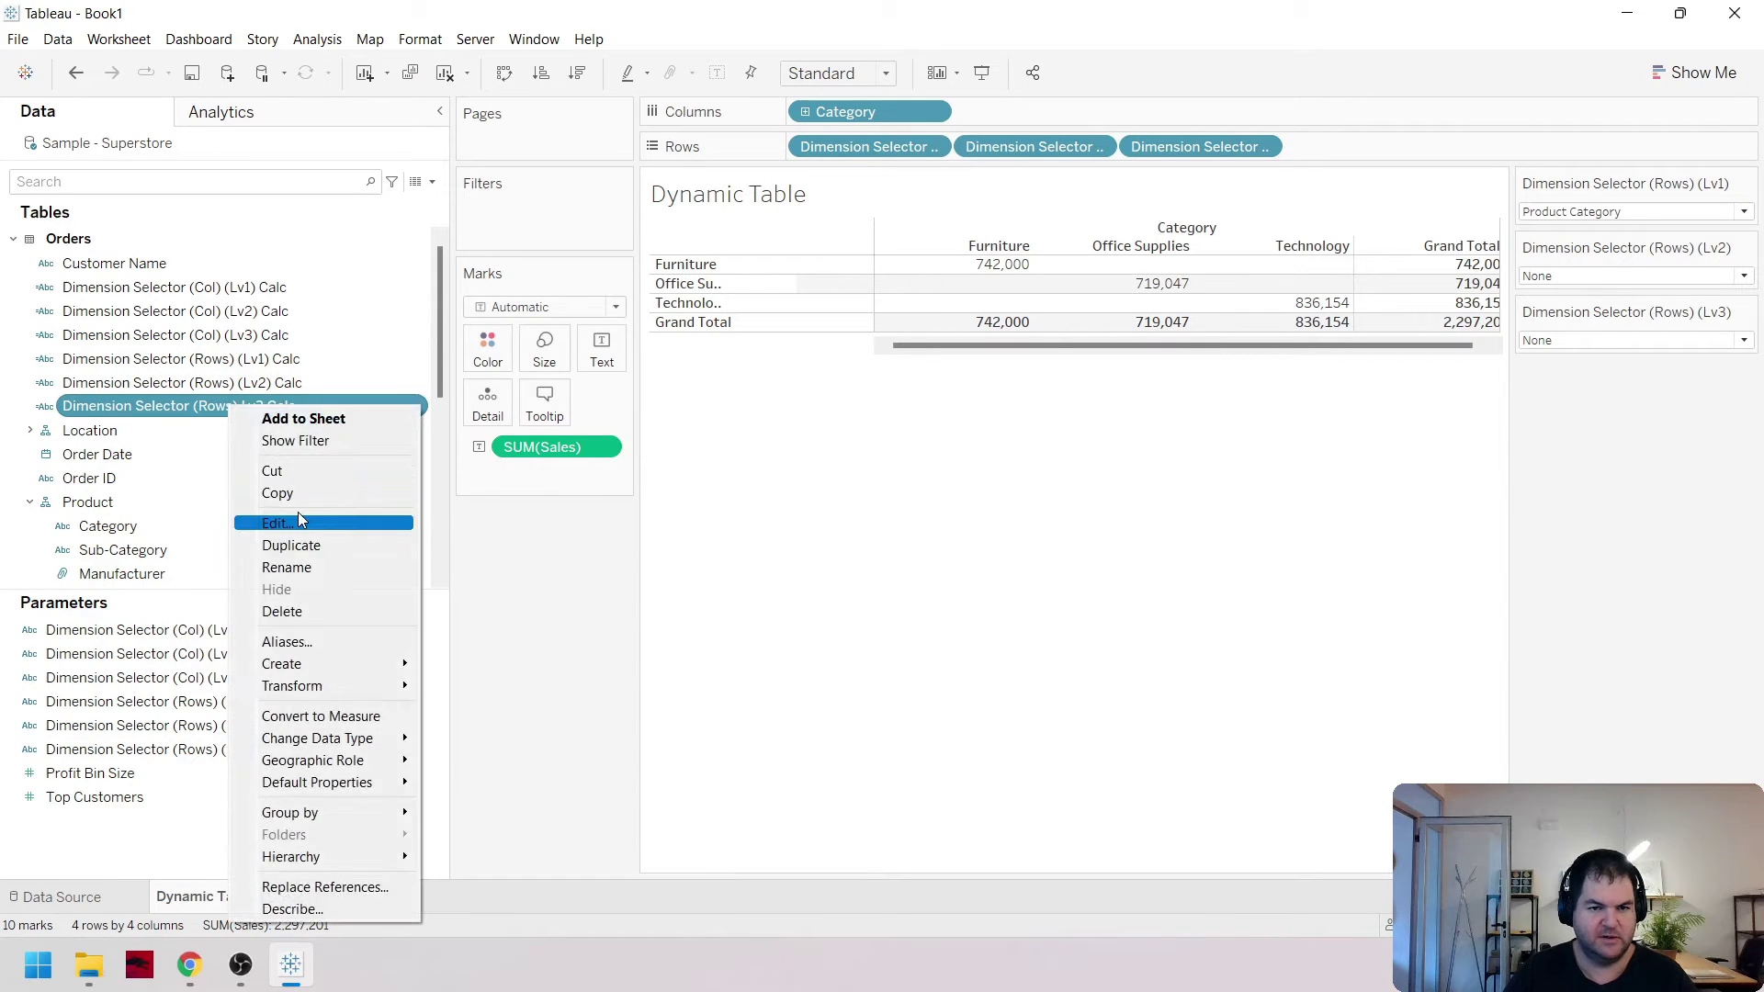
left_click(298, 514)
left_click(328, 392)
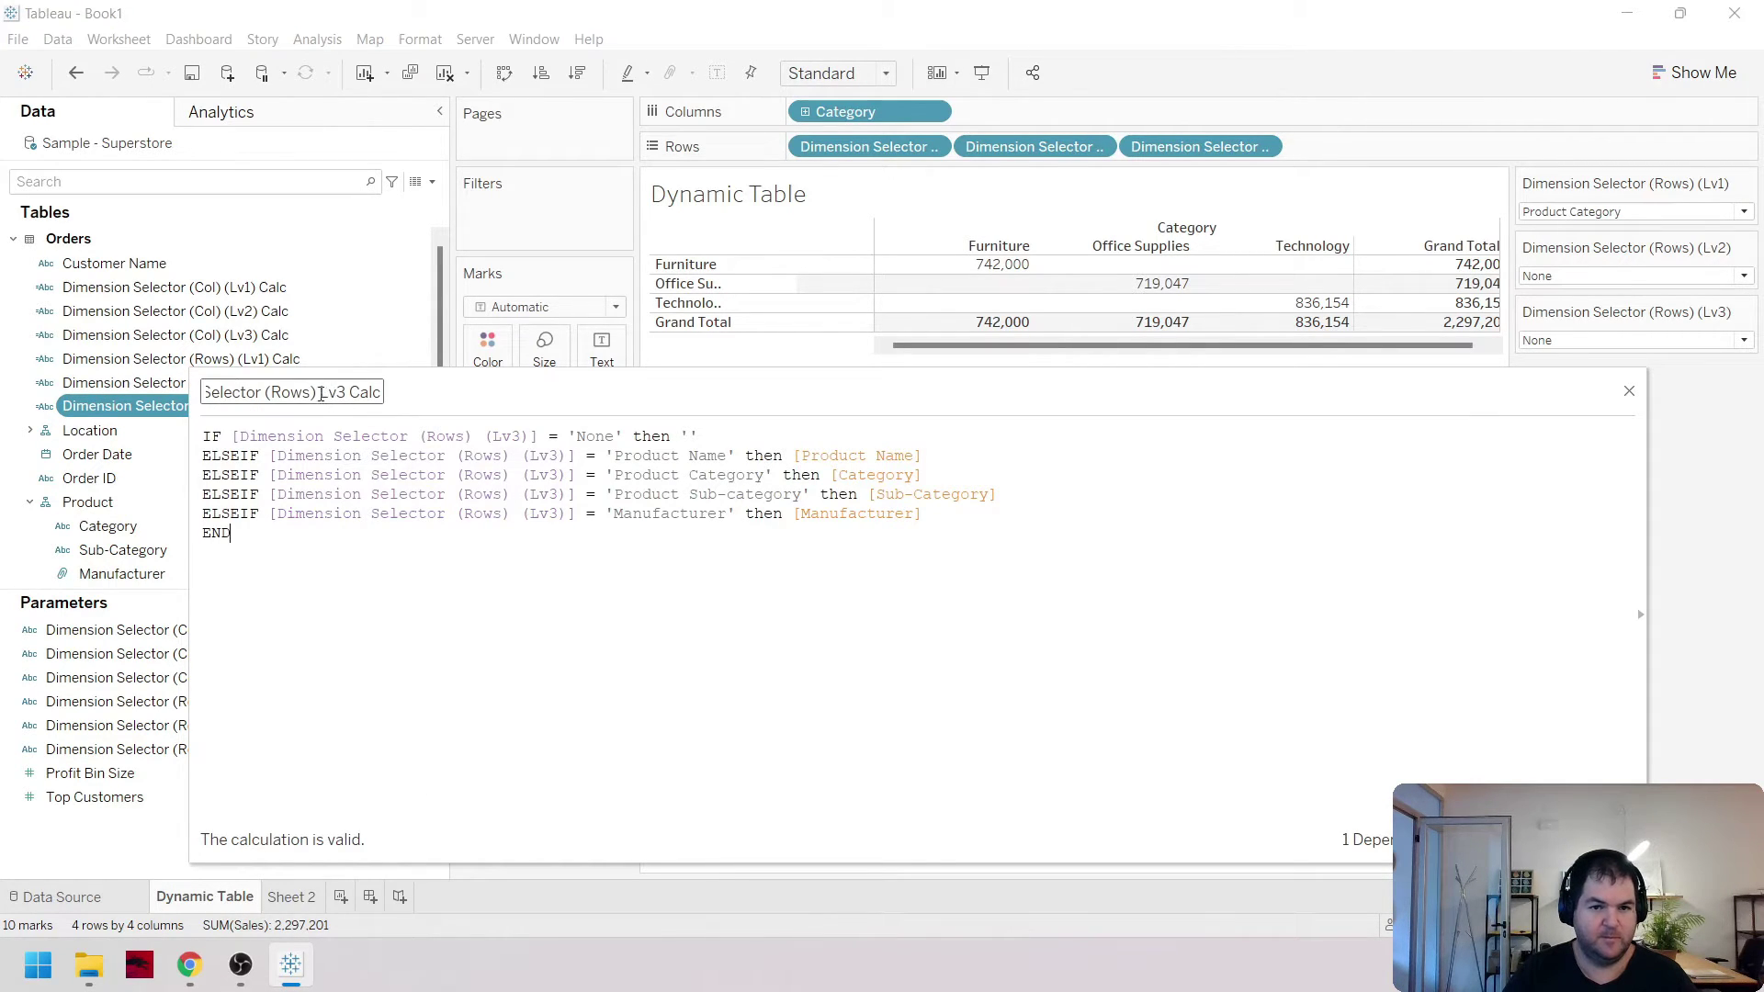
type("(Lv3")
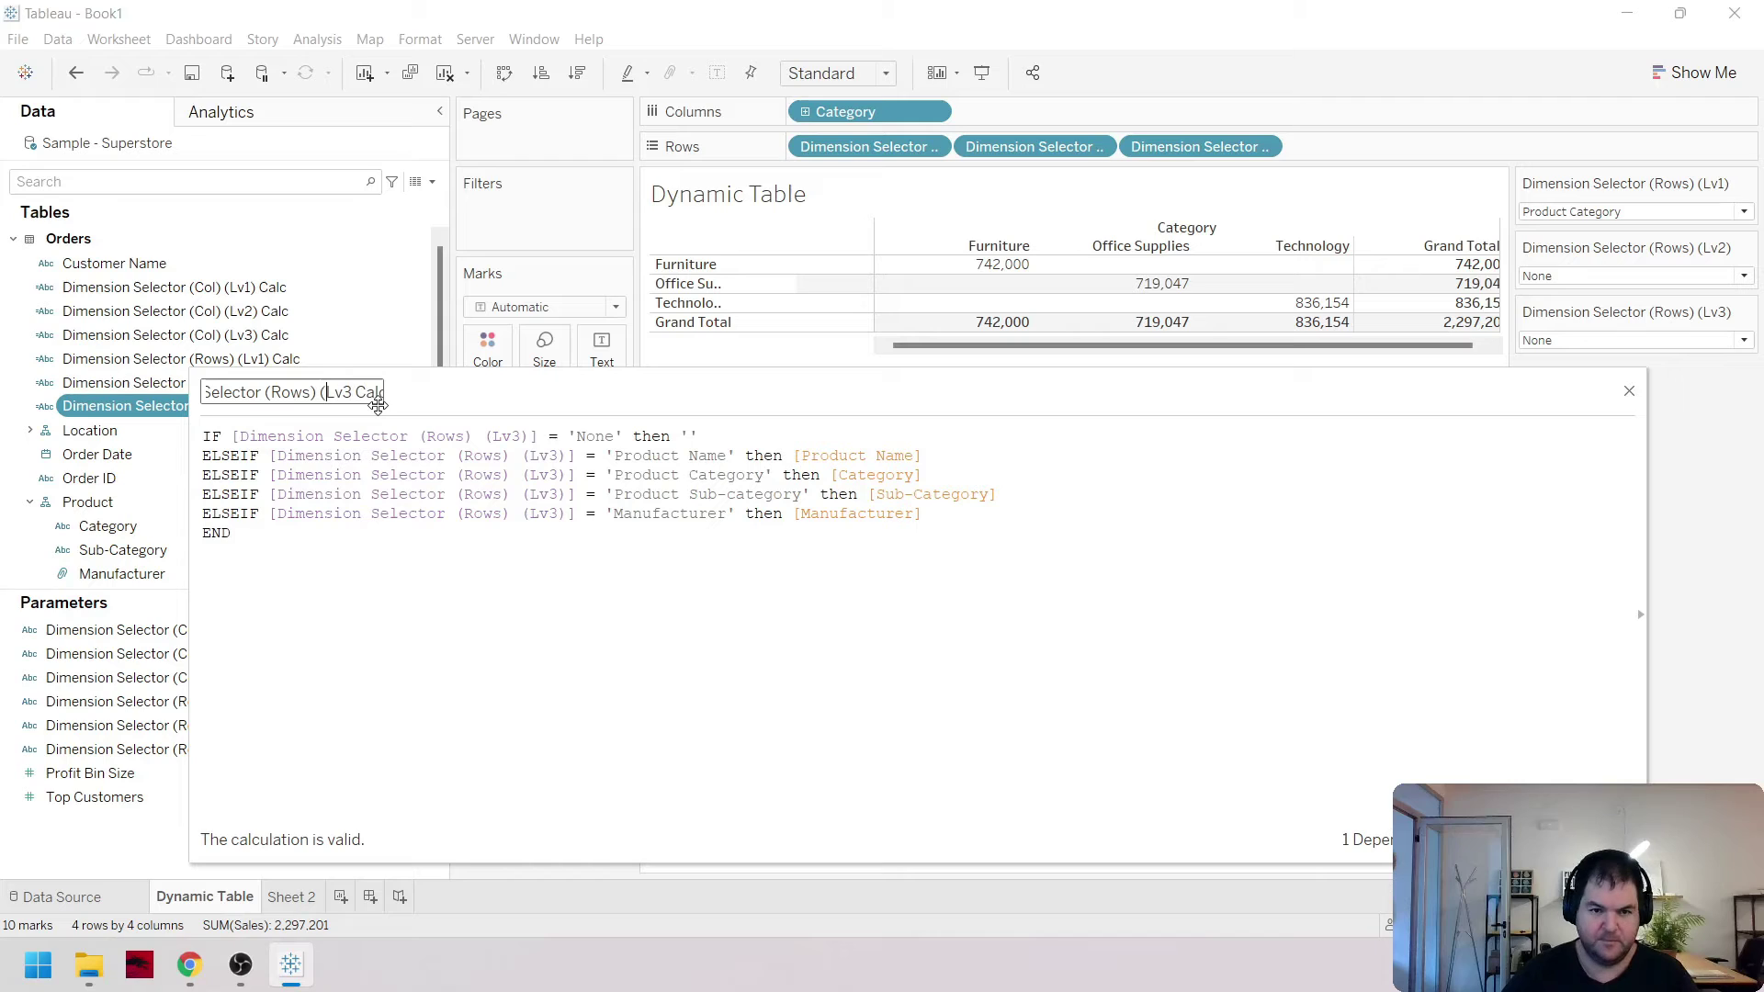
type(")")
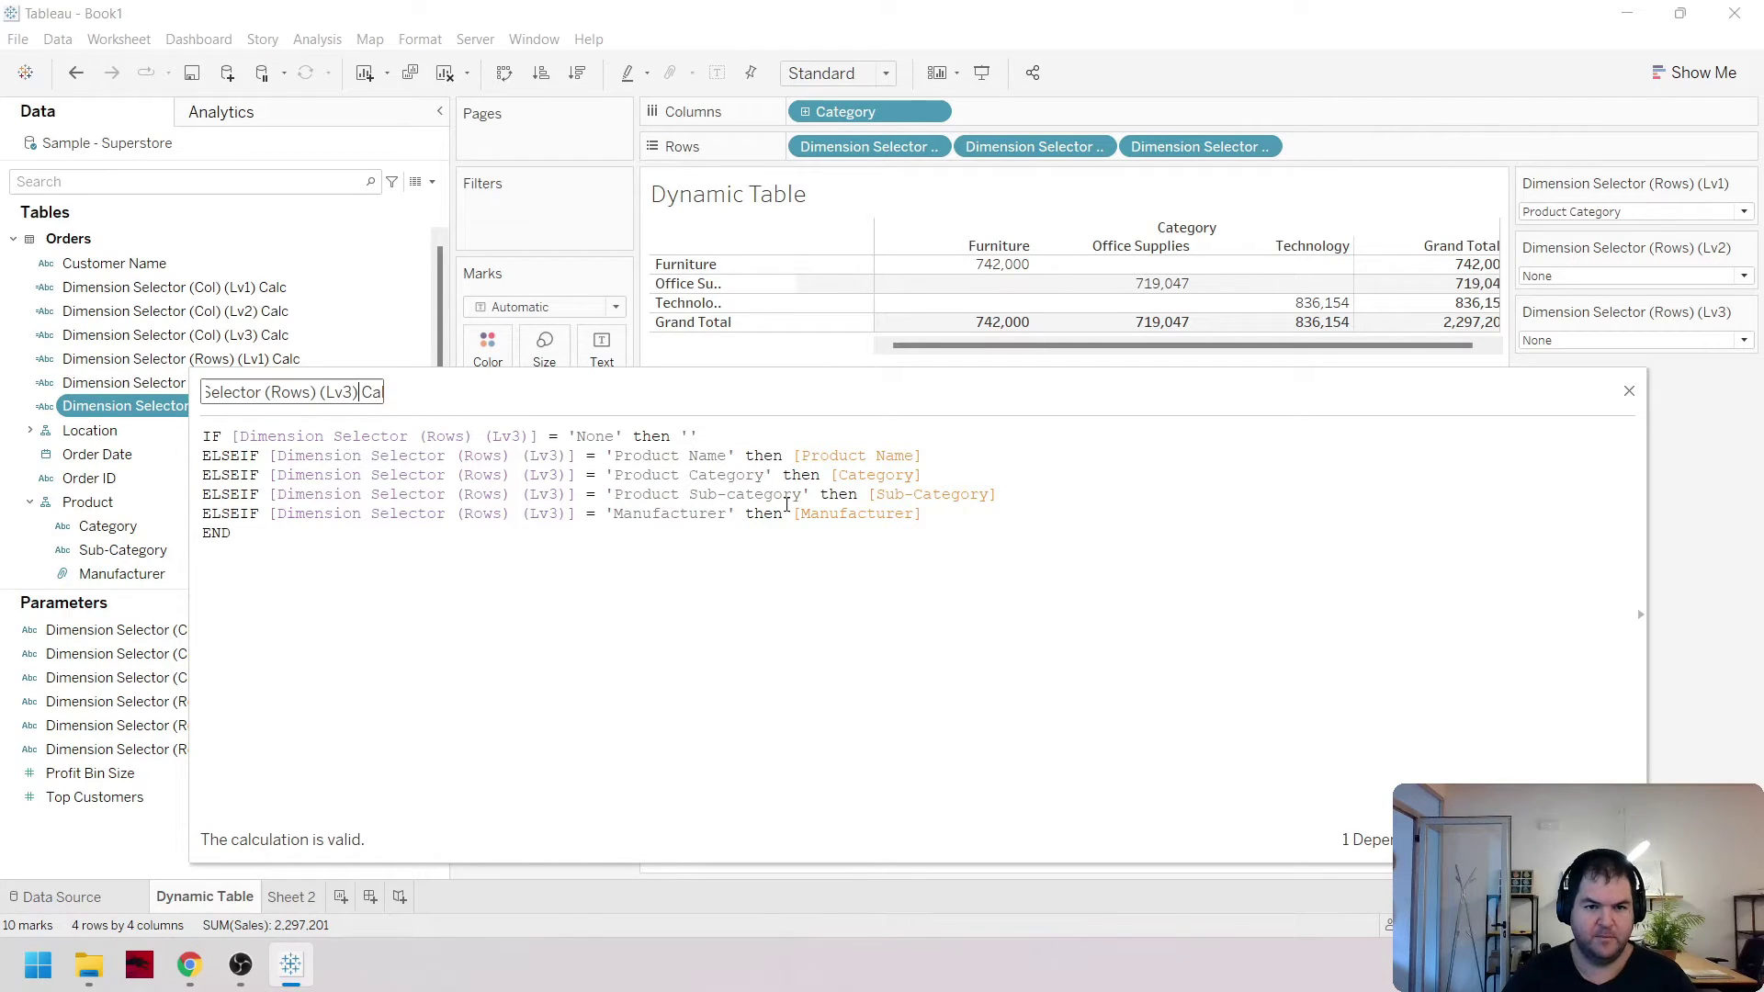
key("Return")
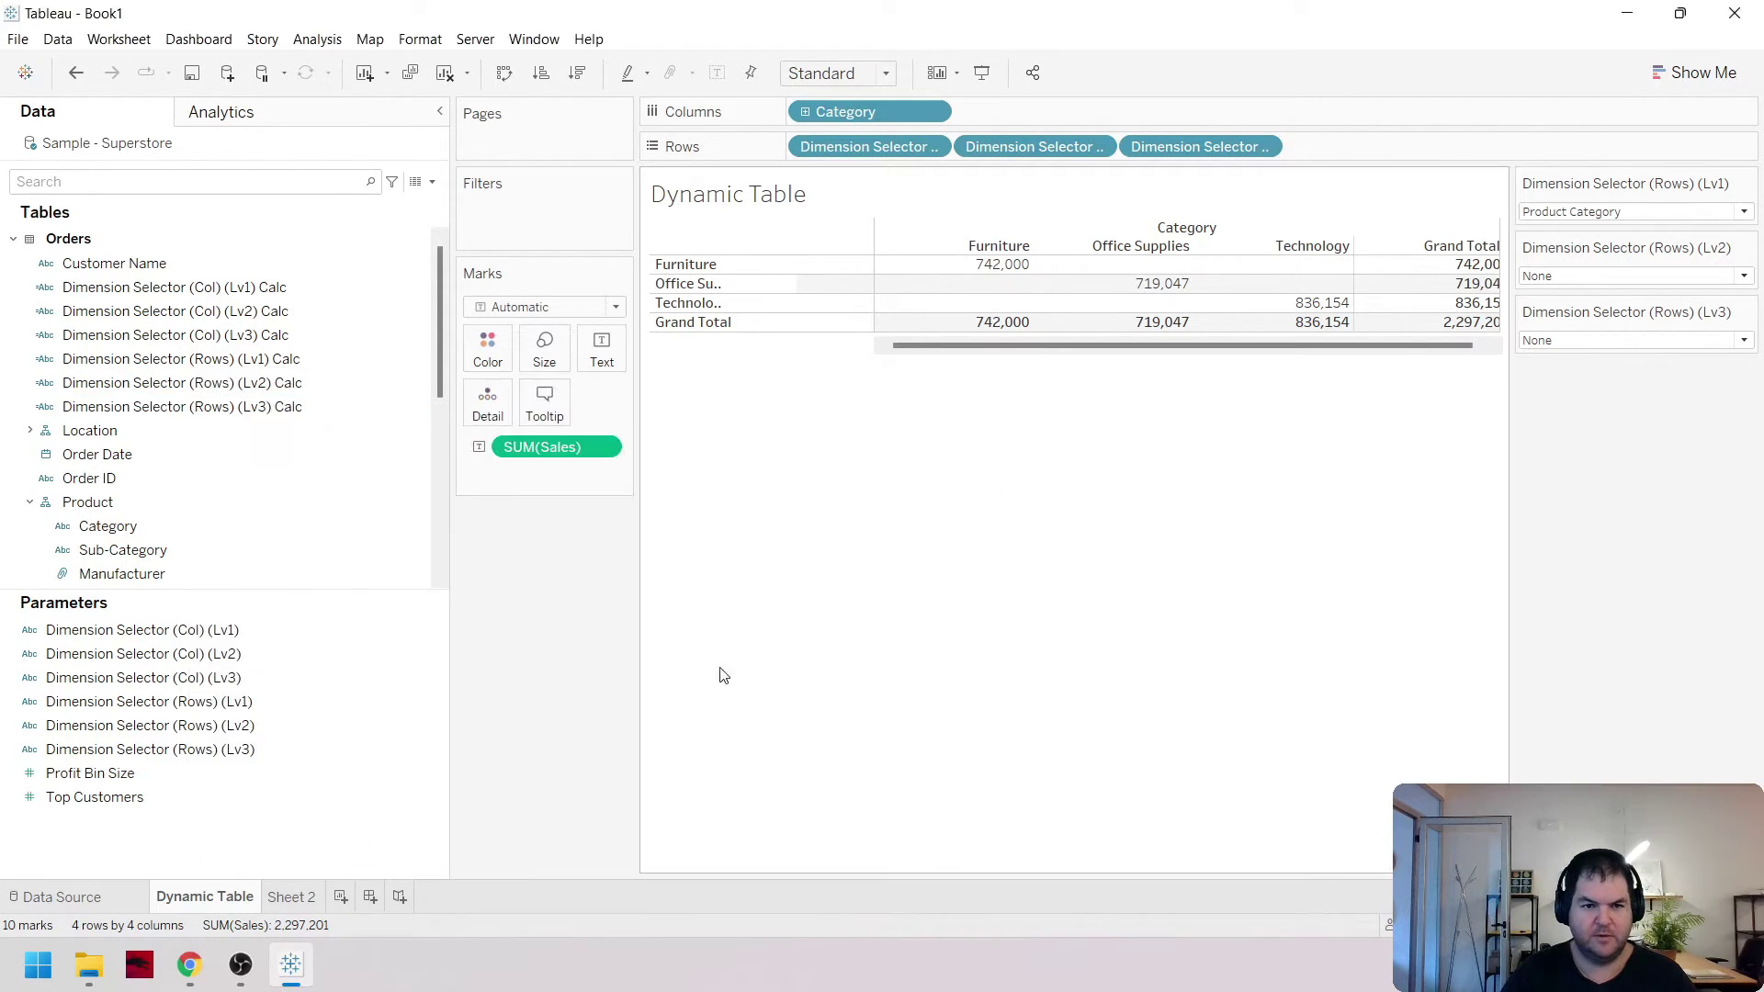
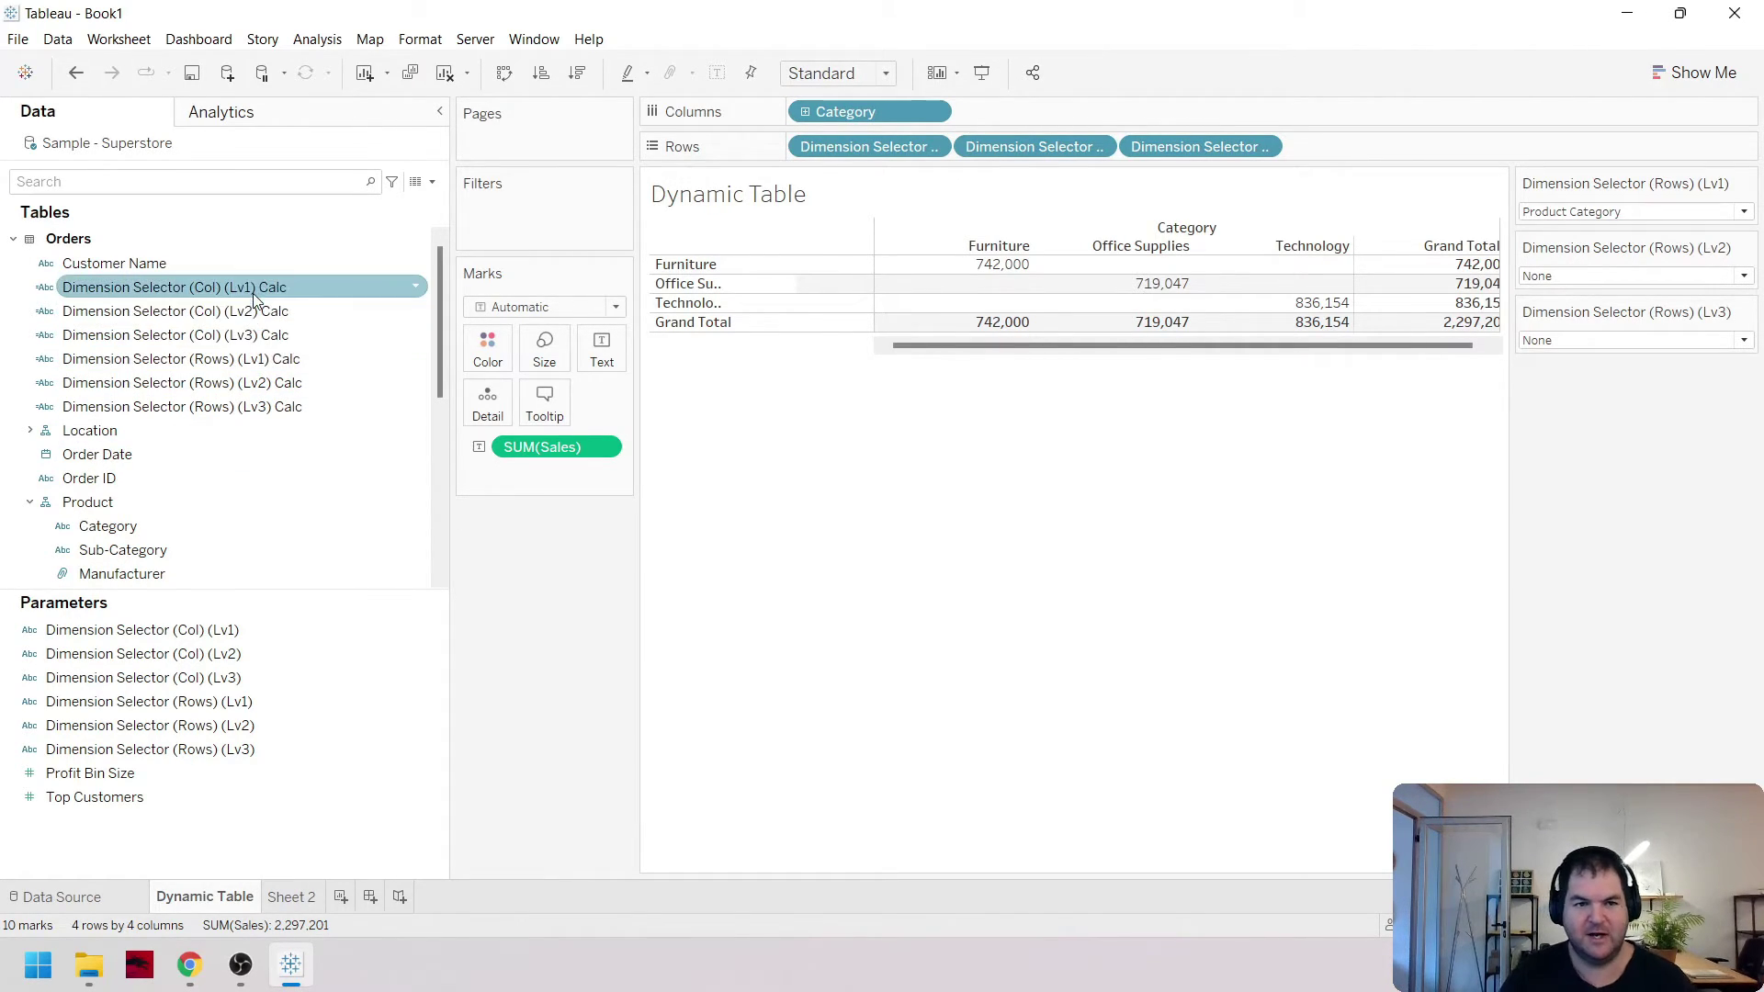
Replace Category on Columns with Dimension Selector (Col) (Lv1) Calc and hide the field labels for columns
left_click_drag(255, 293, 884, 113)
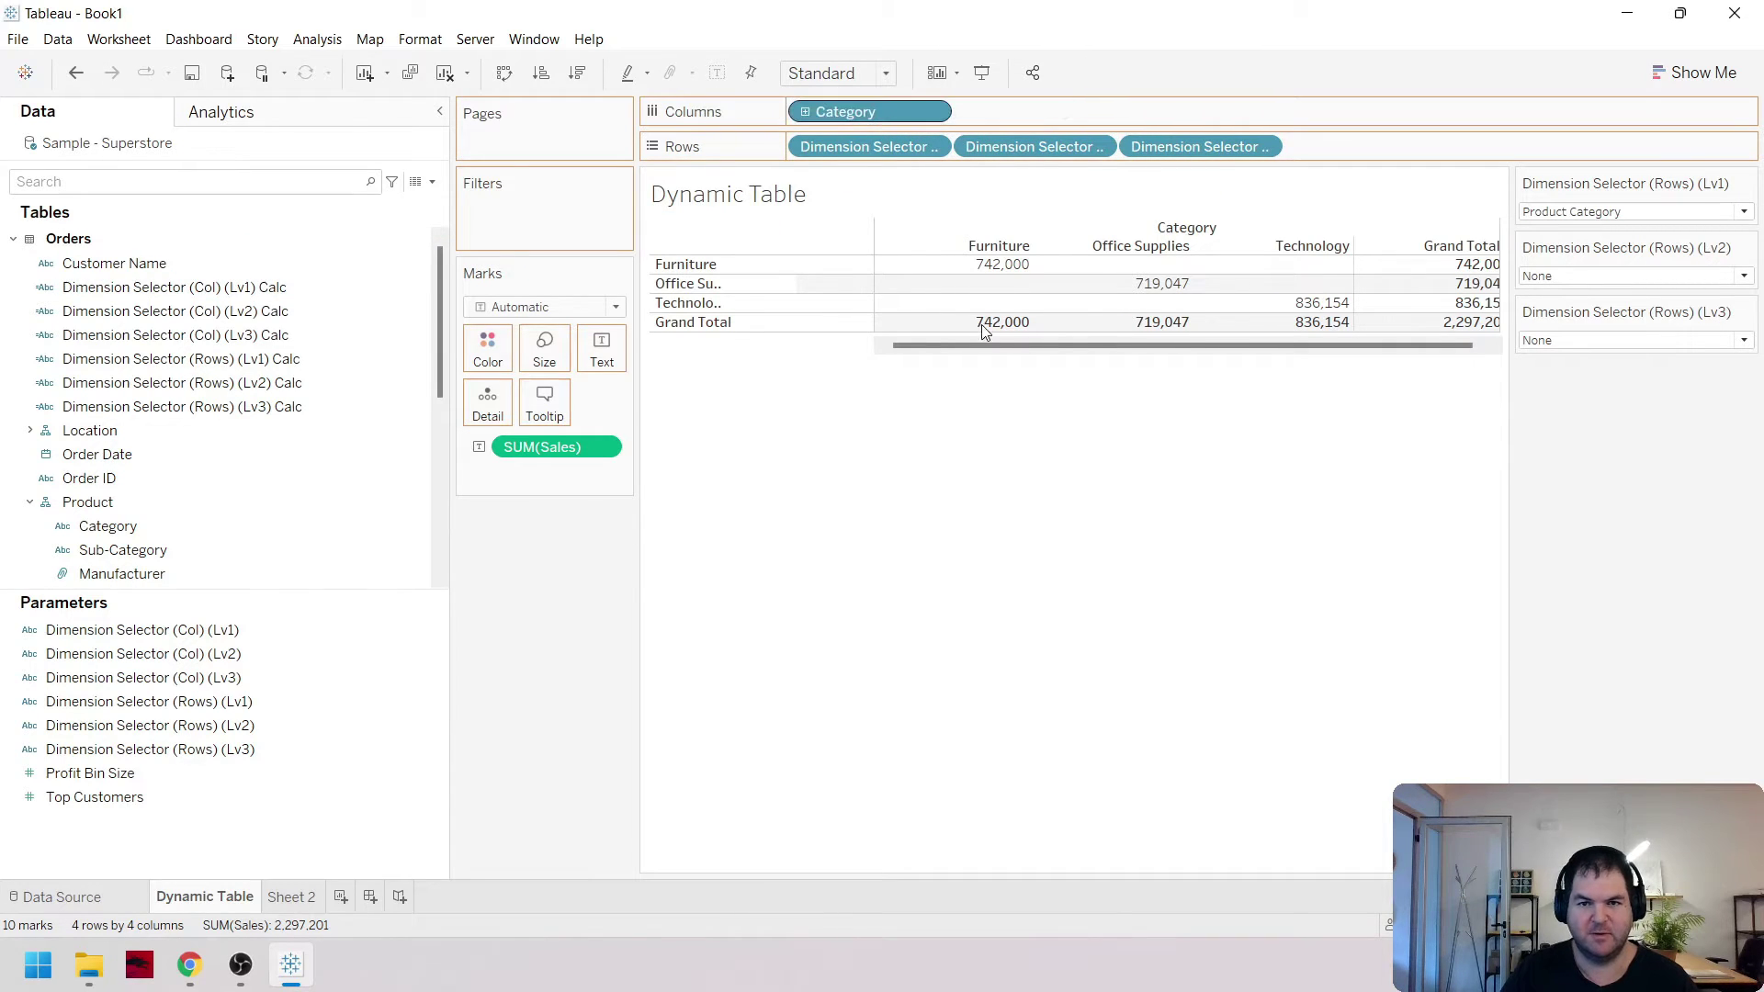
right_click(1041, 237)
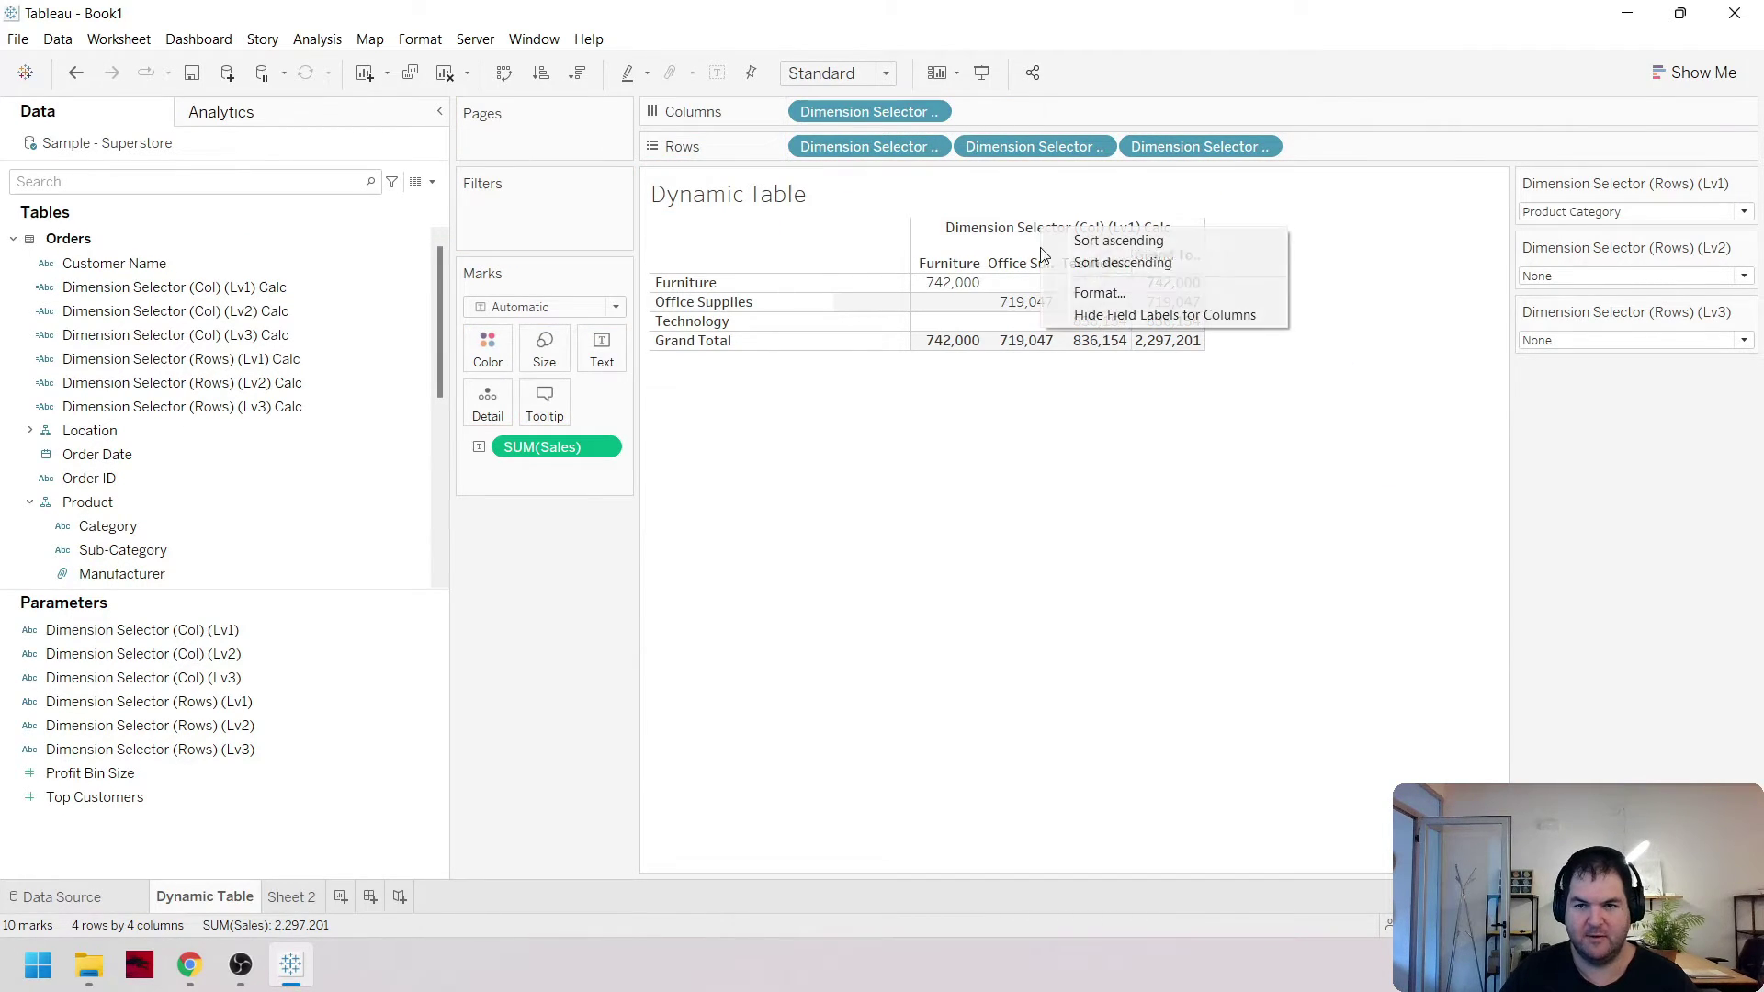
left_click(1118, 321)
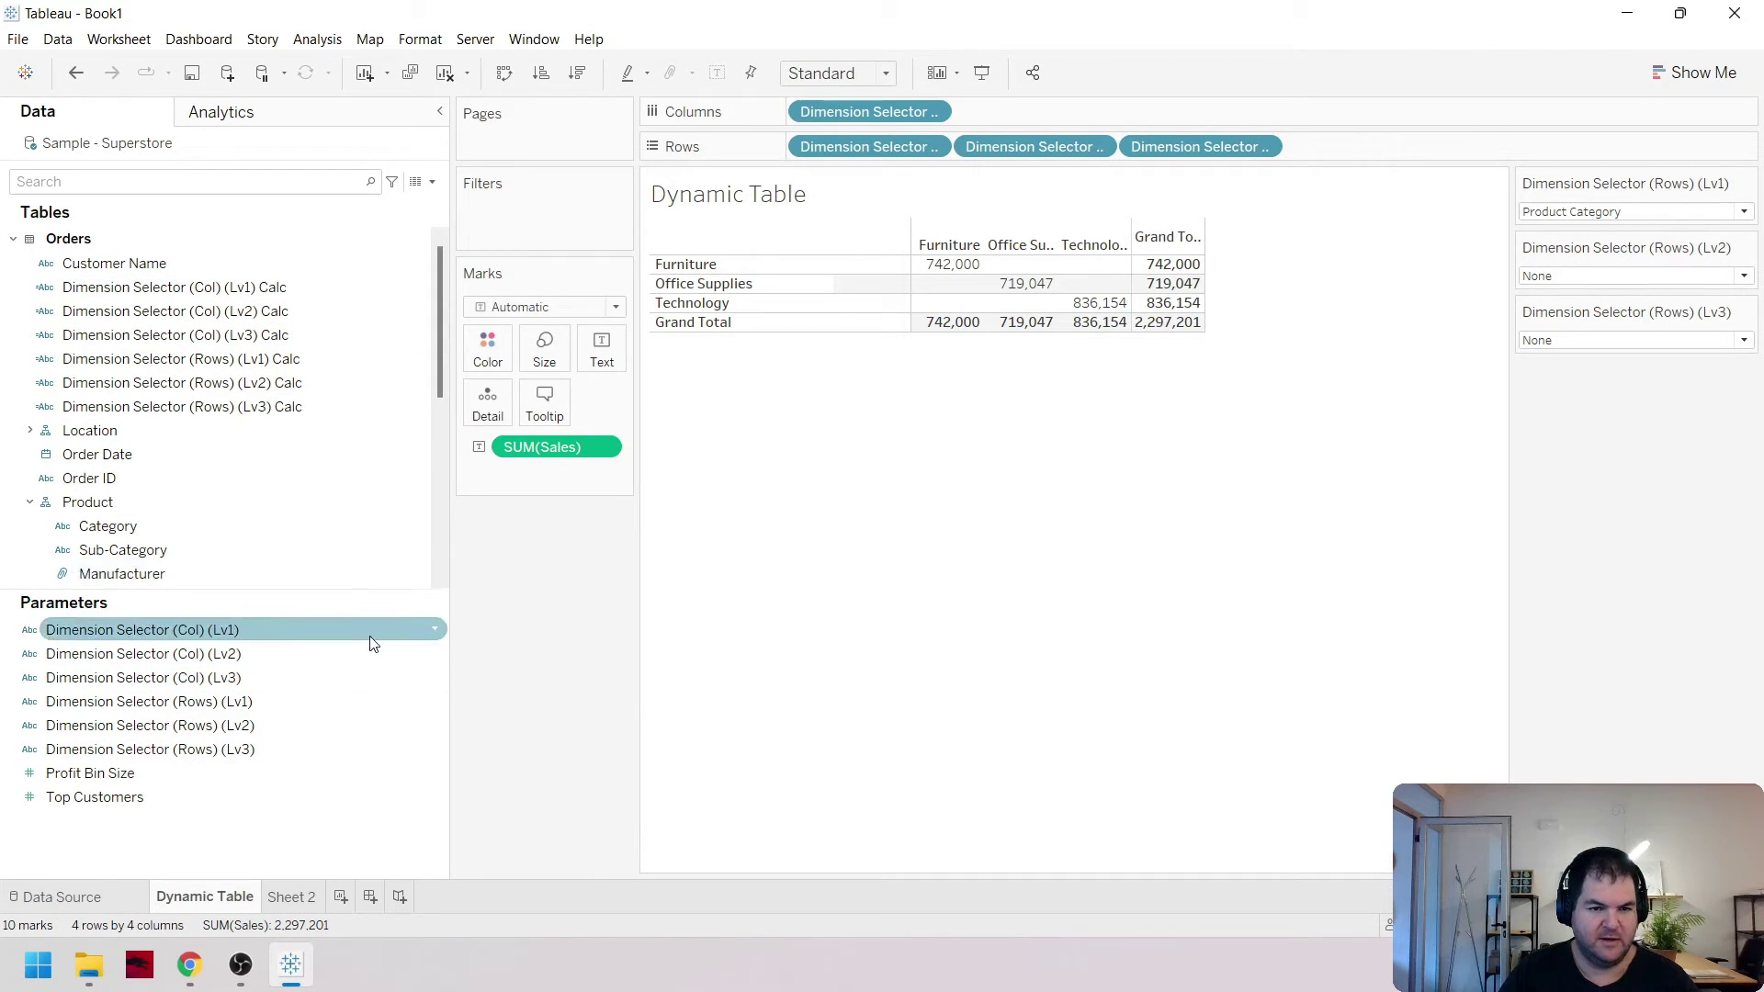
Show the control for the Dimension Selector (Col) (Lv1) parameter on the sheet
left_click(340, 634)
right_click(321, 634)
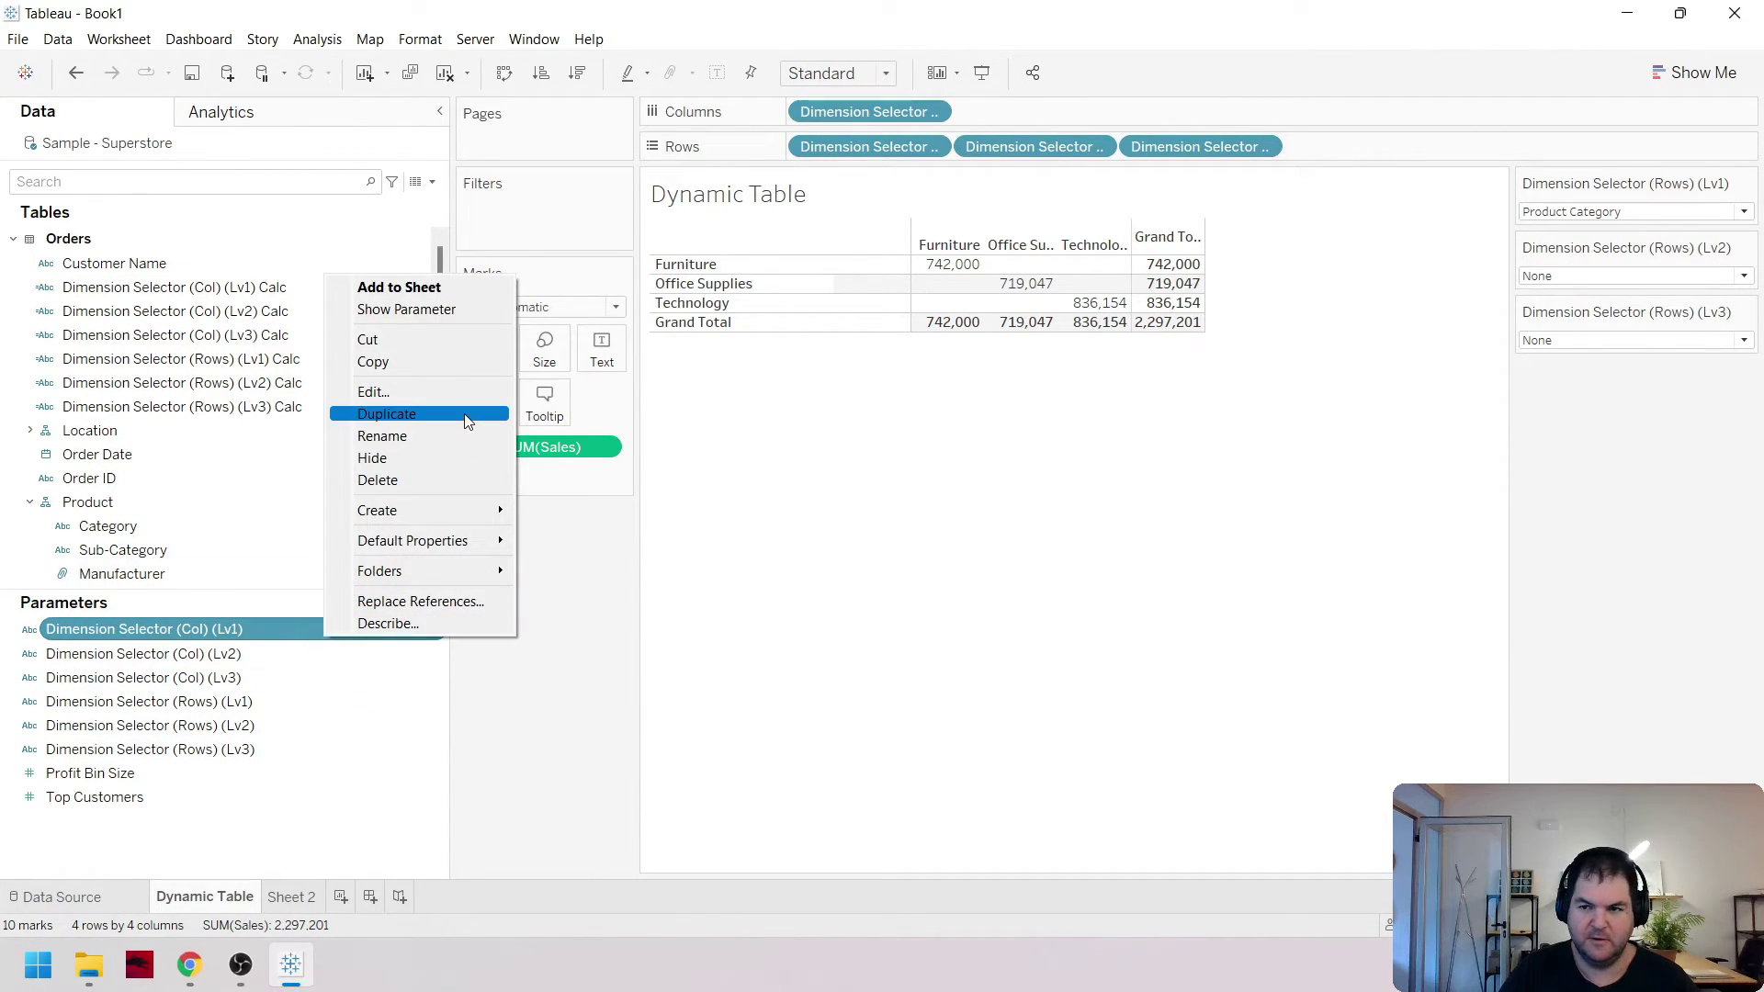
left_click(431, 310)
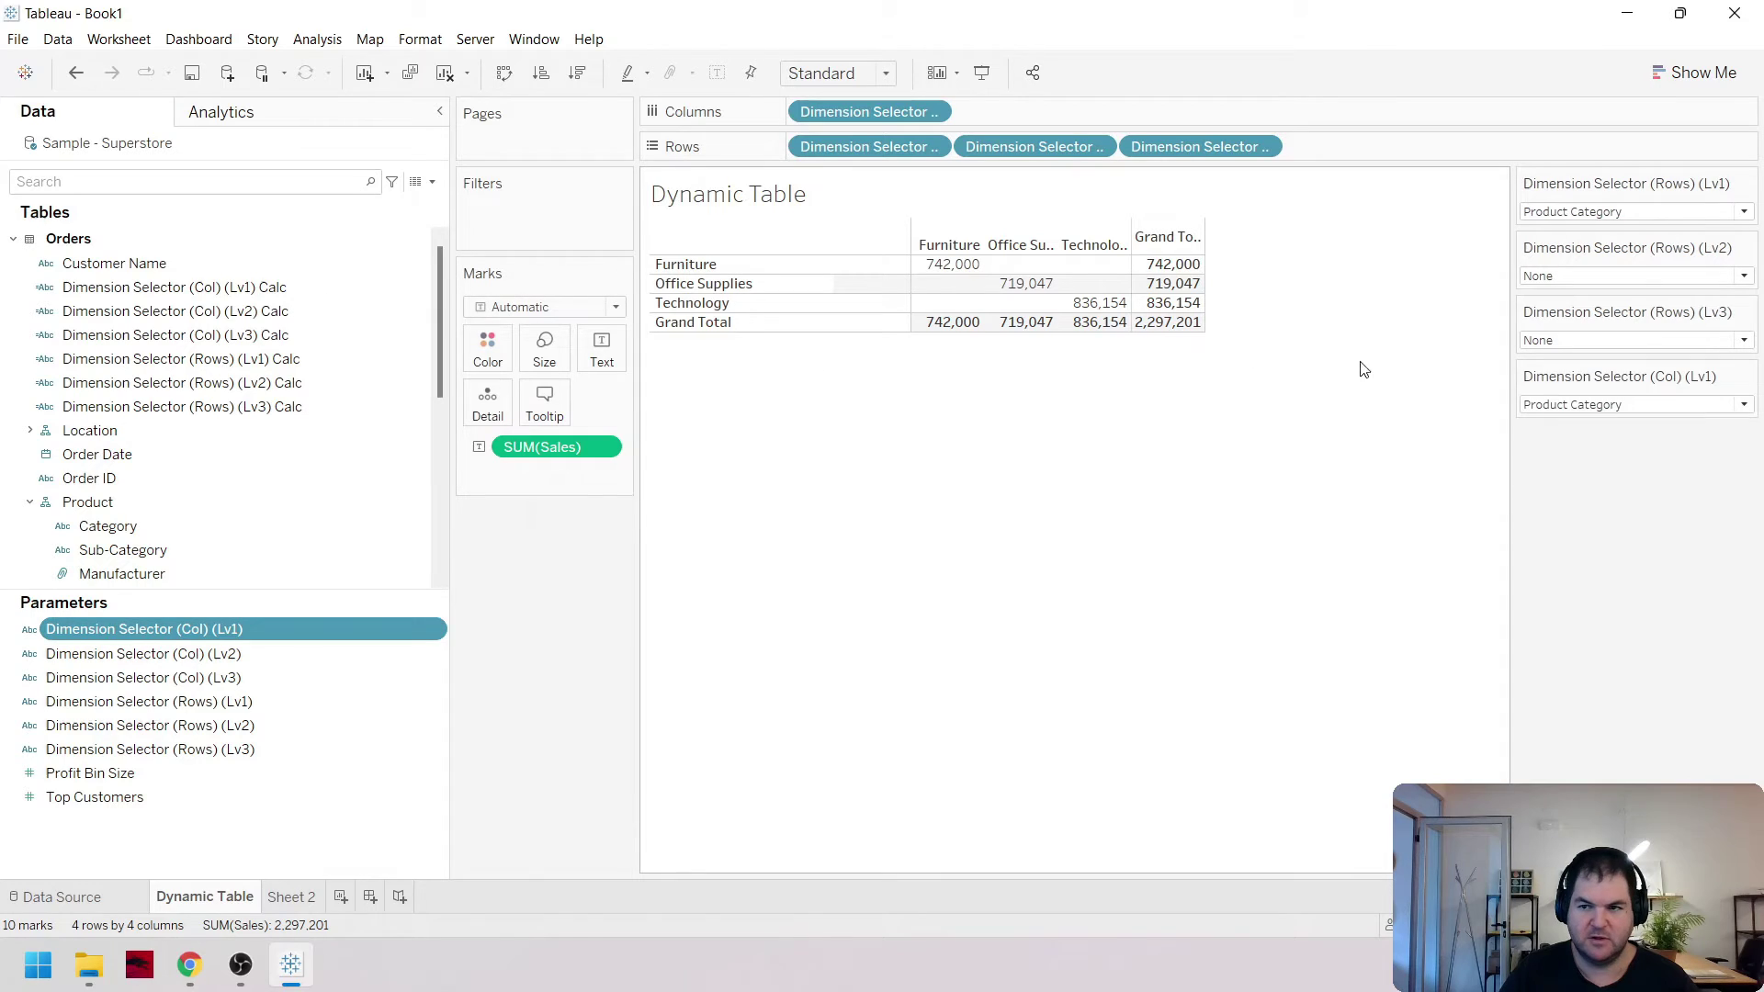
Test the column Lv1 selector by setting it to Product Name, Product Sub-category and Manufacturer in turn
left_click(1650, 404)
left_click(1643, 445)
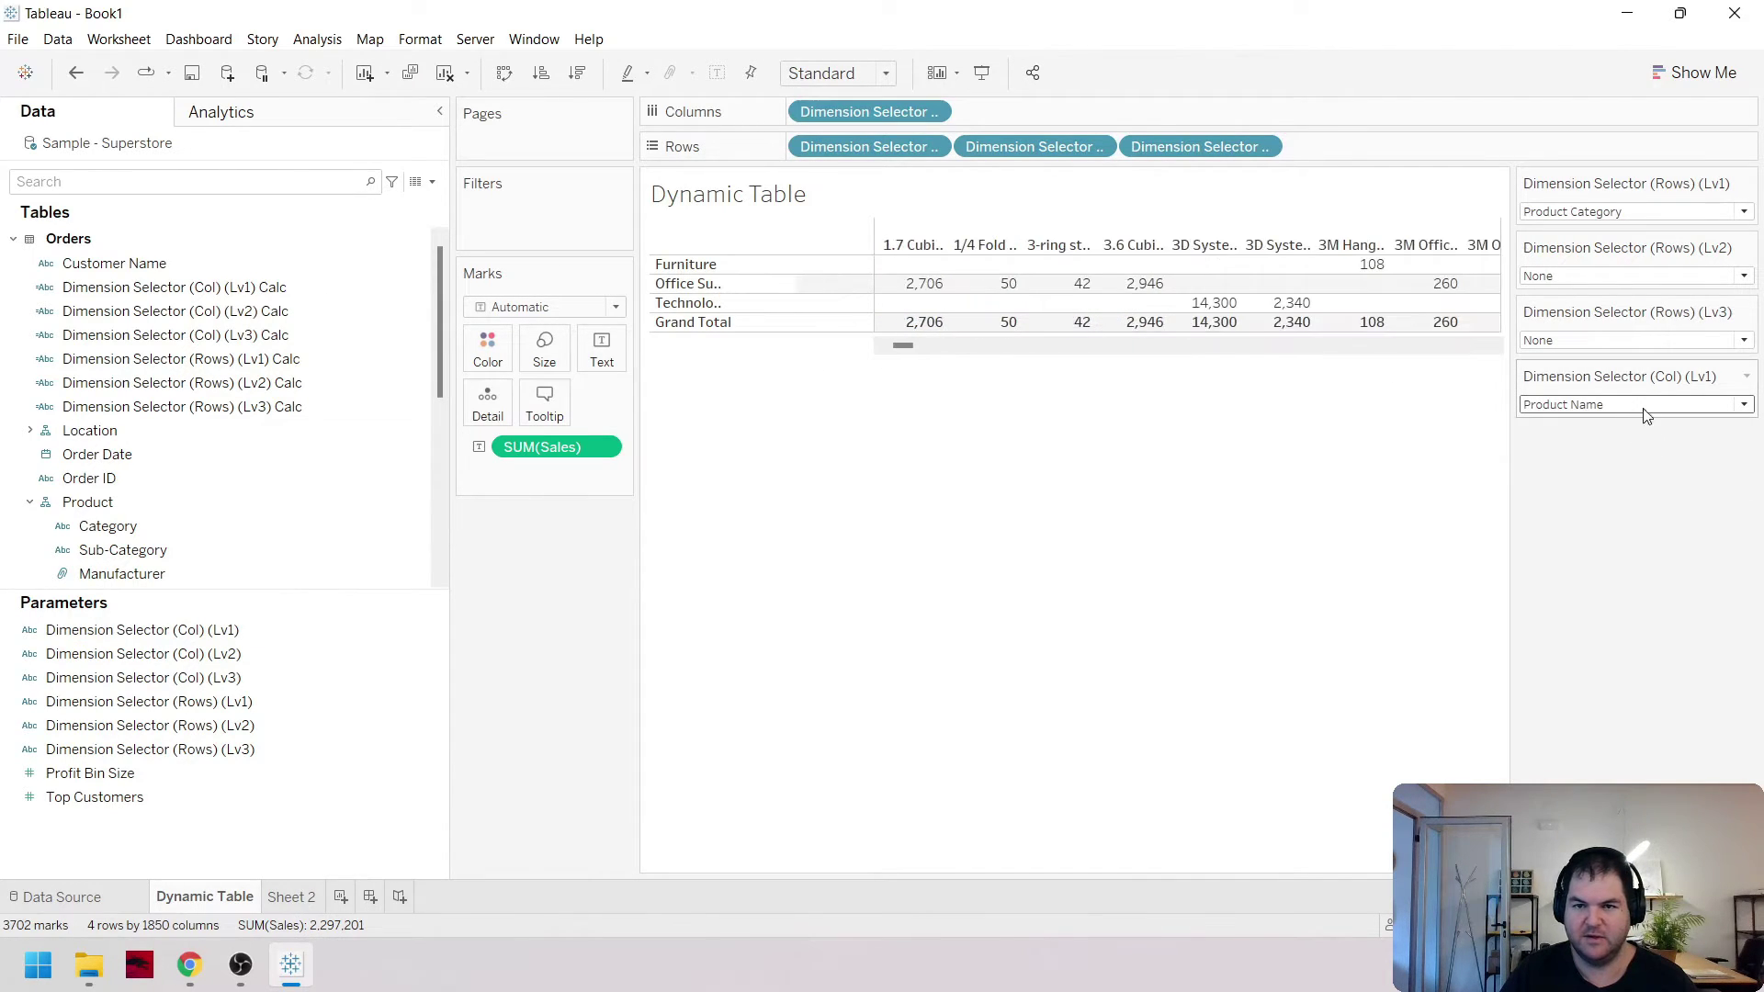
left_click(1638, 405)
left_click(1631, 461)
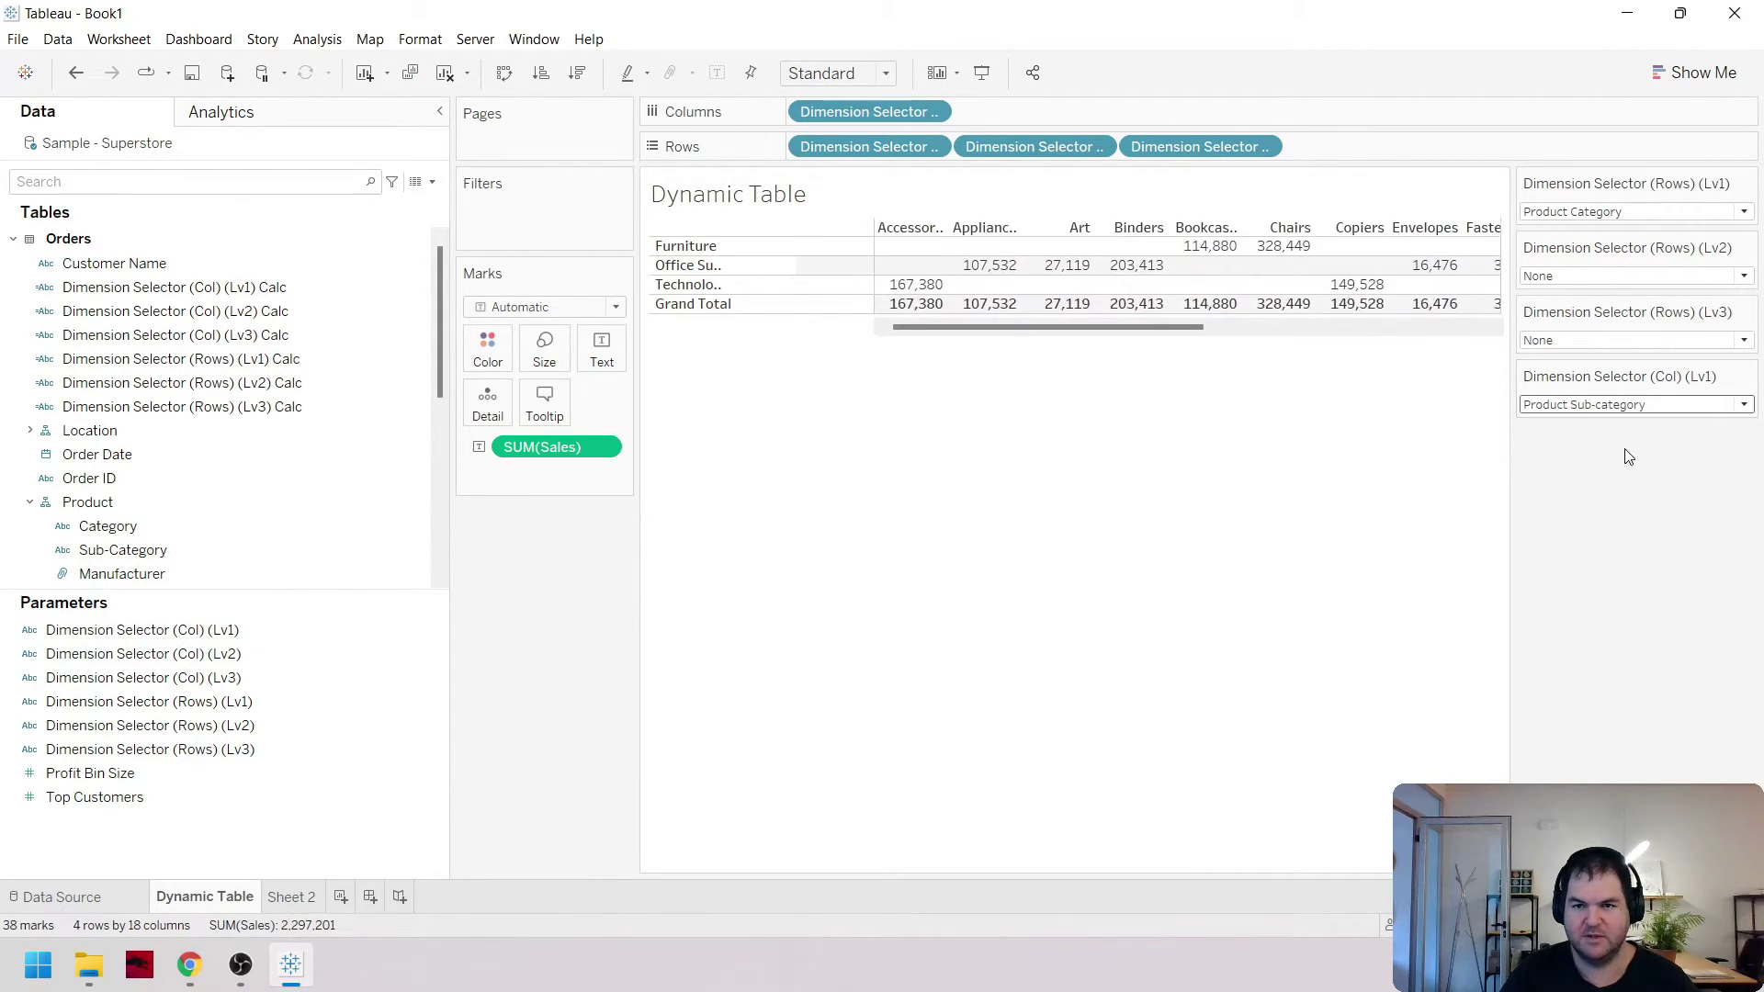
left_click(1620, 410)
left_click(1622, 483)
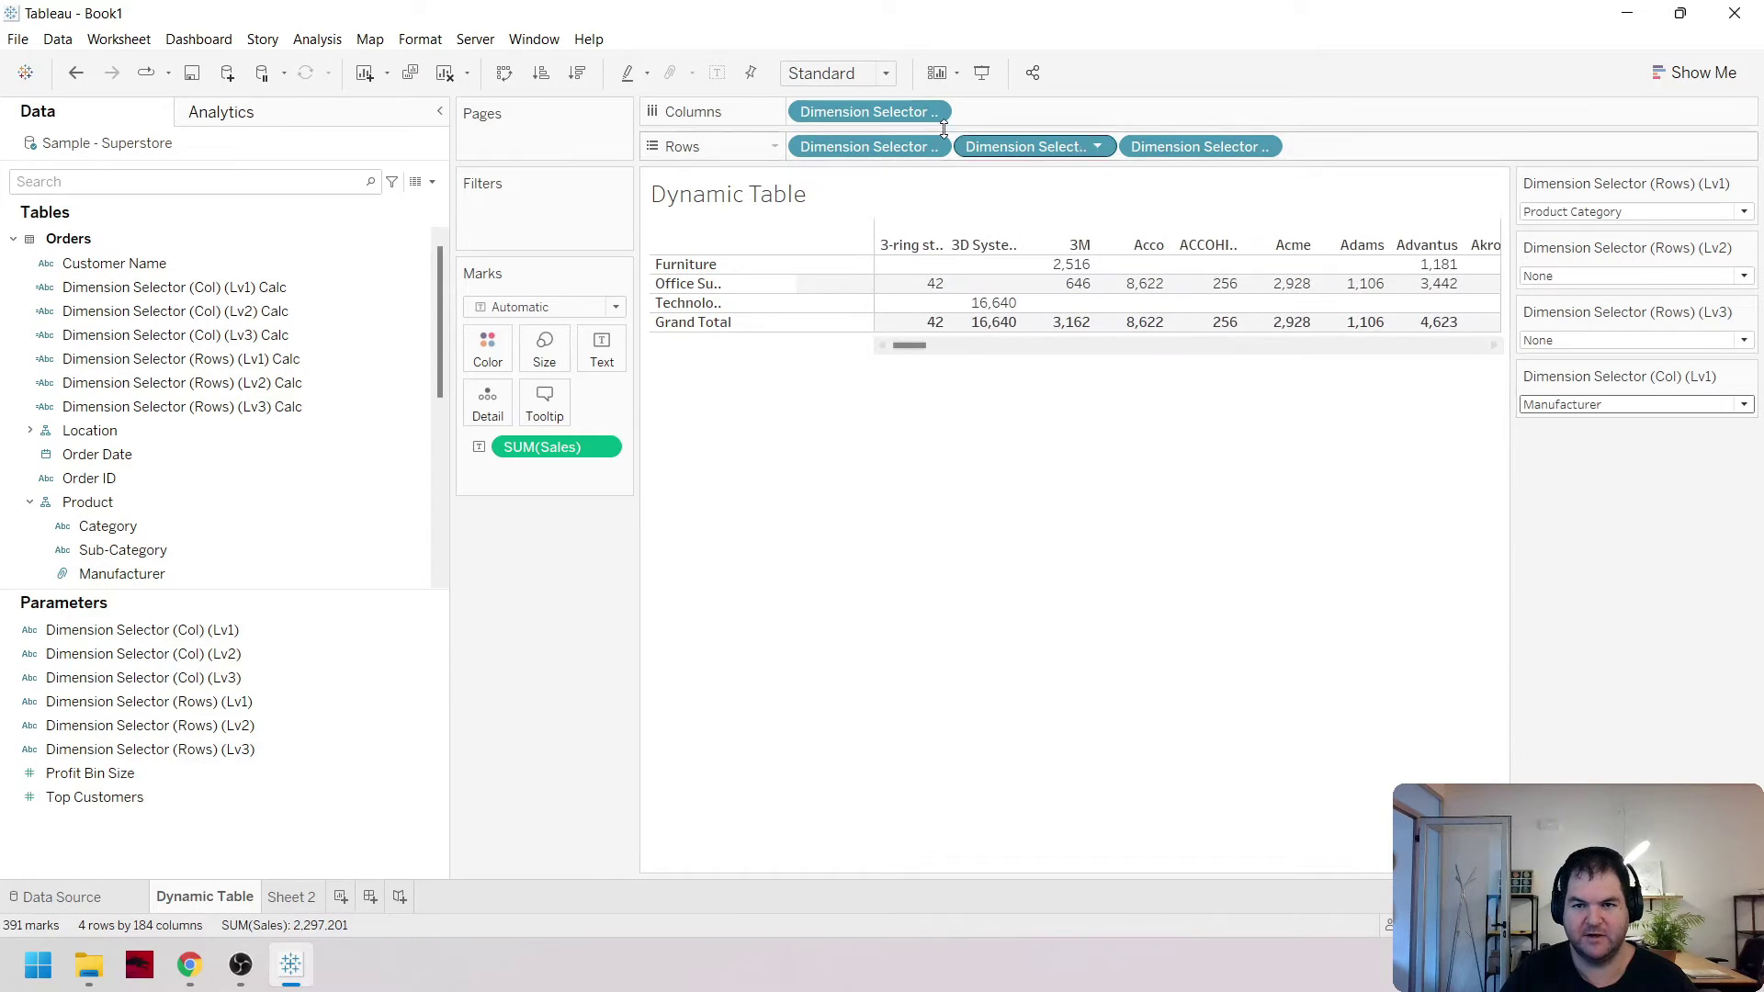
In presentation mode, try the column Lv1 selector with Product Category and with Product Sub-category
left_click(983, 89)
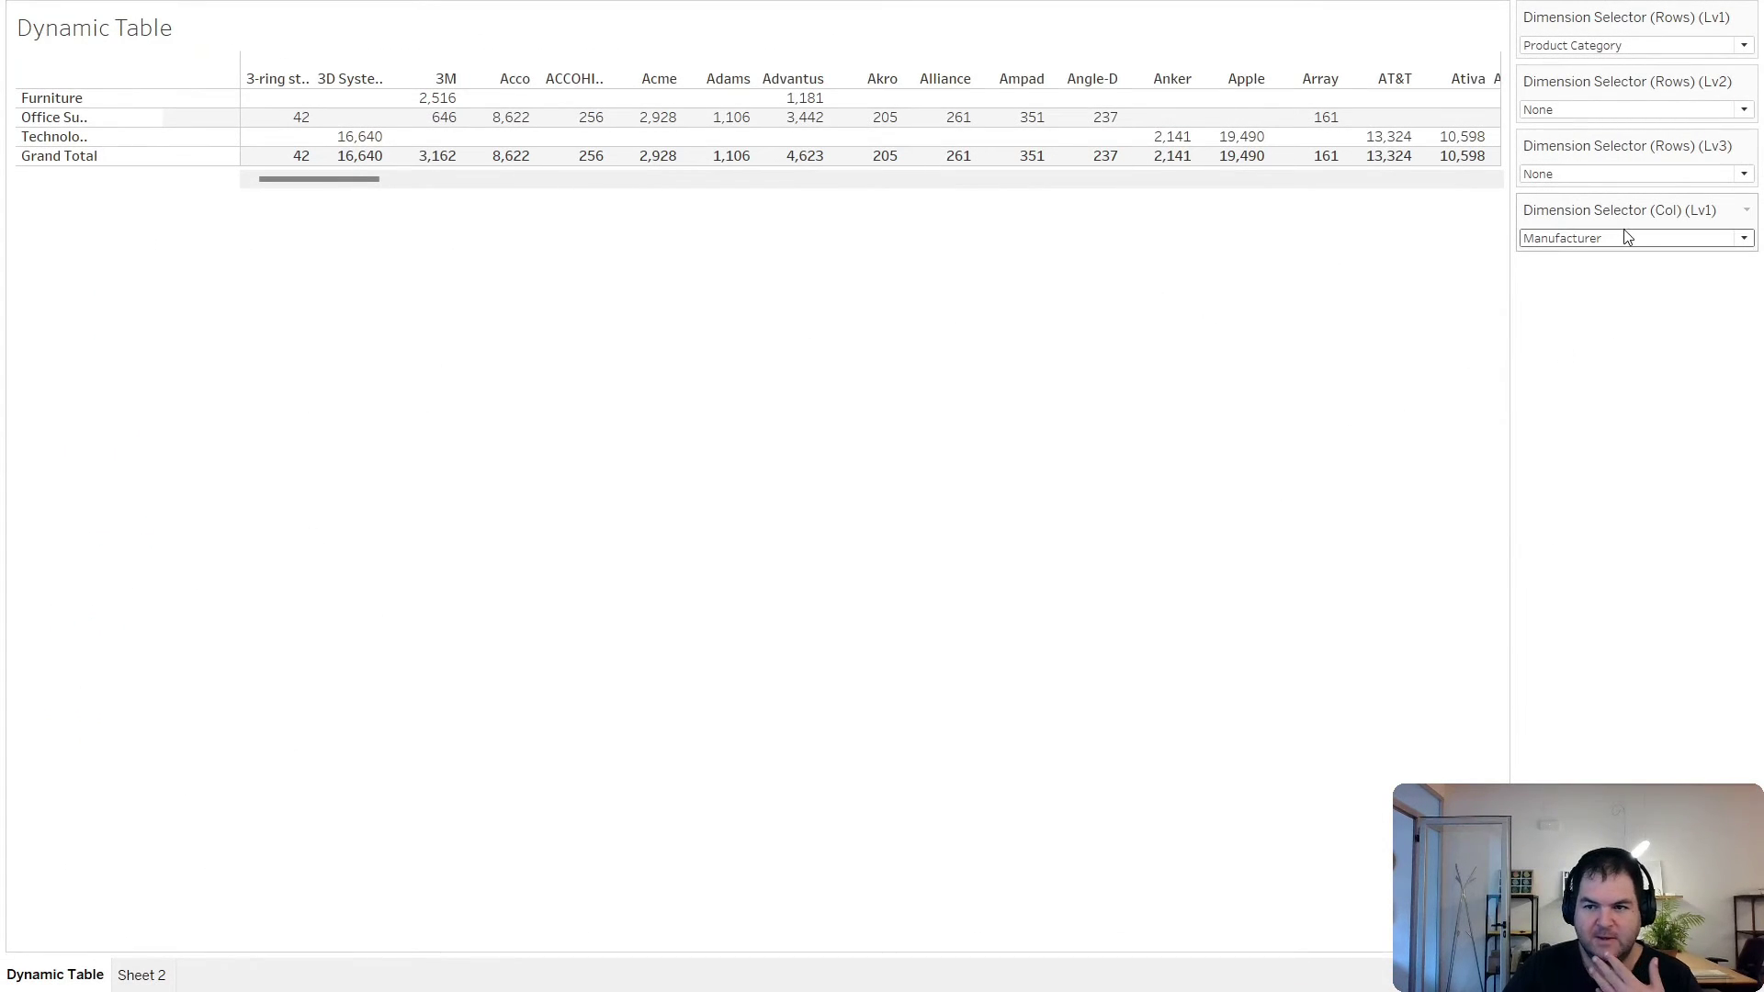
left_click(1622, 240)
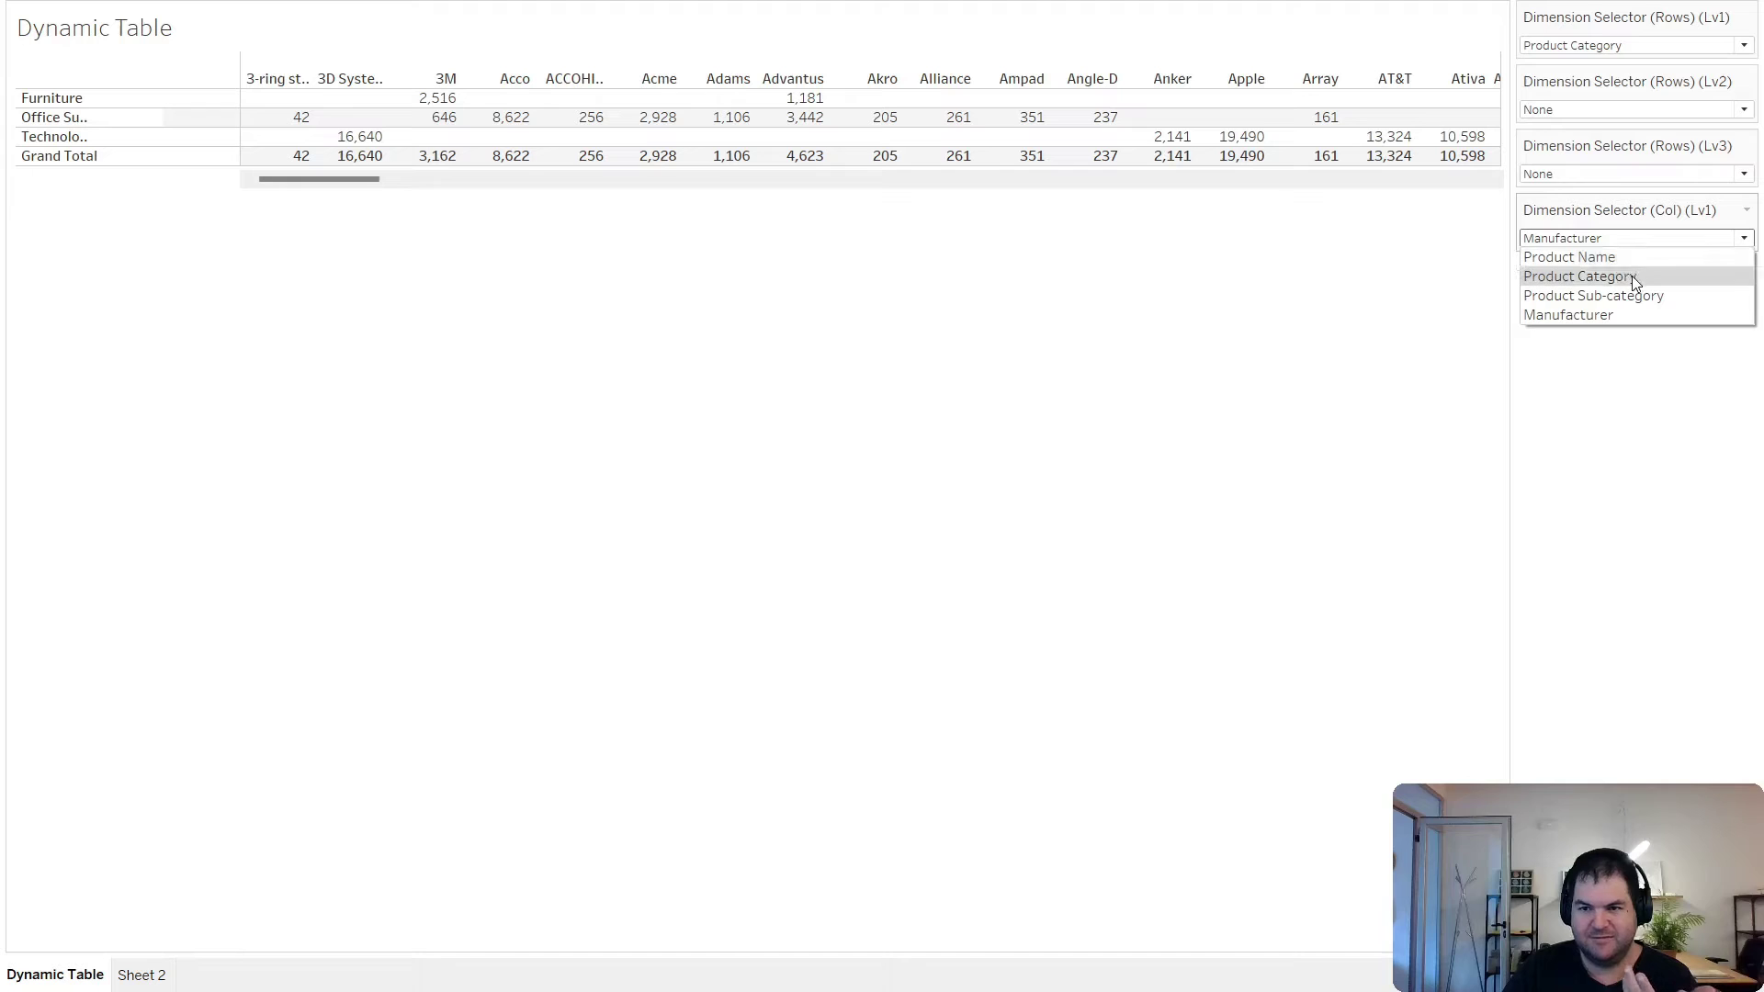
left_click(912, 399)
mouse_move(352, 193)
left_mouse_down()
mouse_move(1228, 244)
mouse_move(422, 224)
mouse_move(349, 197)
left_mouse_up()
left_click(1606, 240)
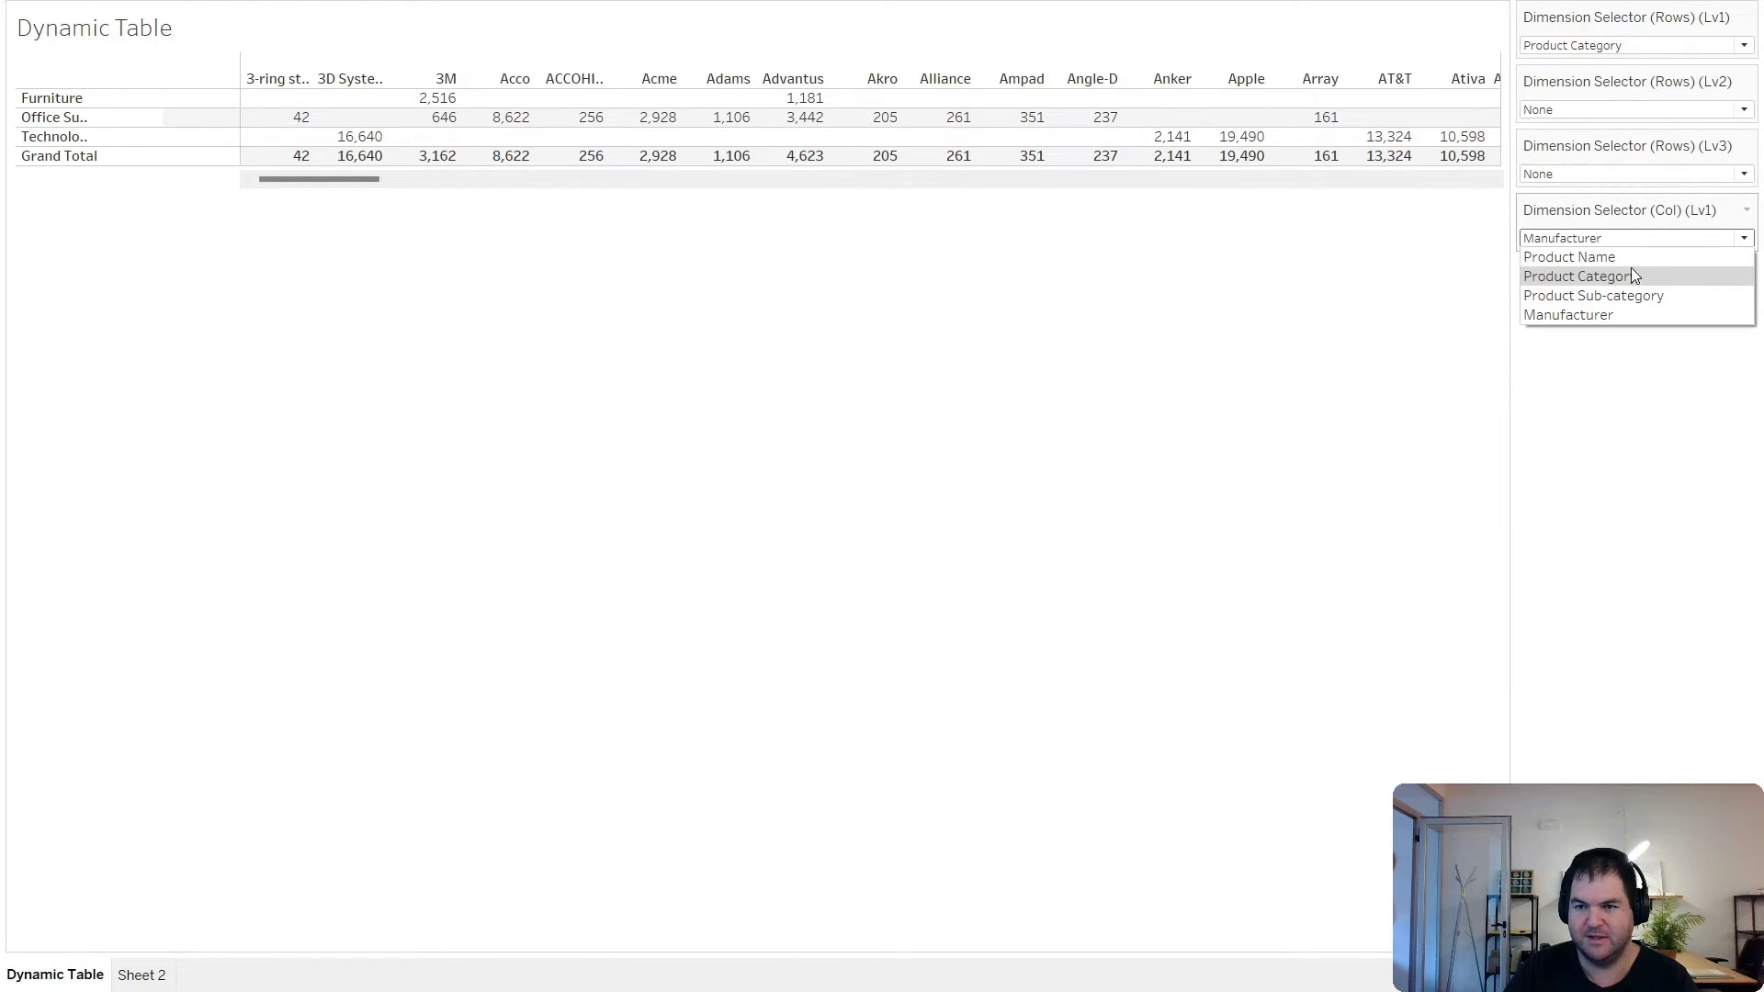
left_click(1634, 278)
left_click(1645, 241)
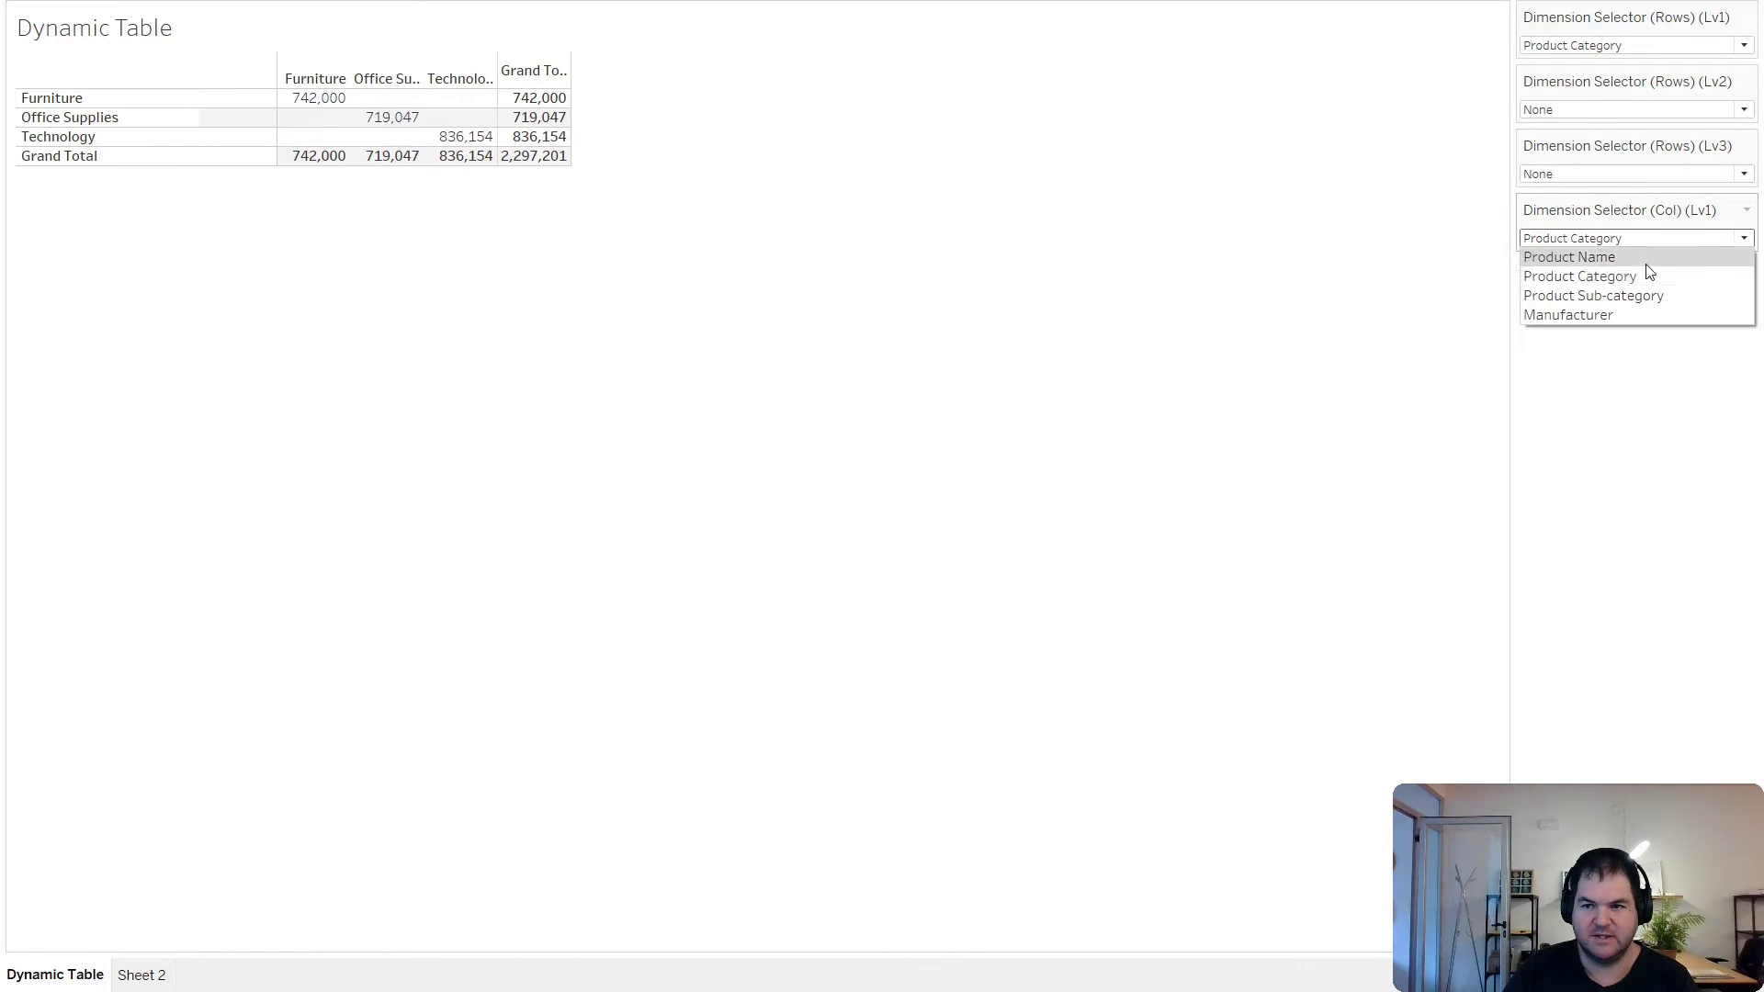
left_click(1645, 296)
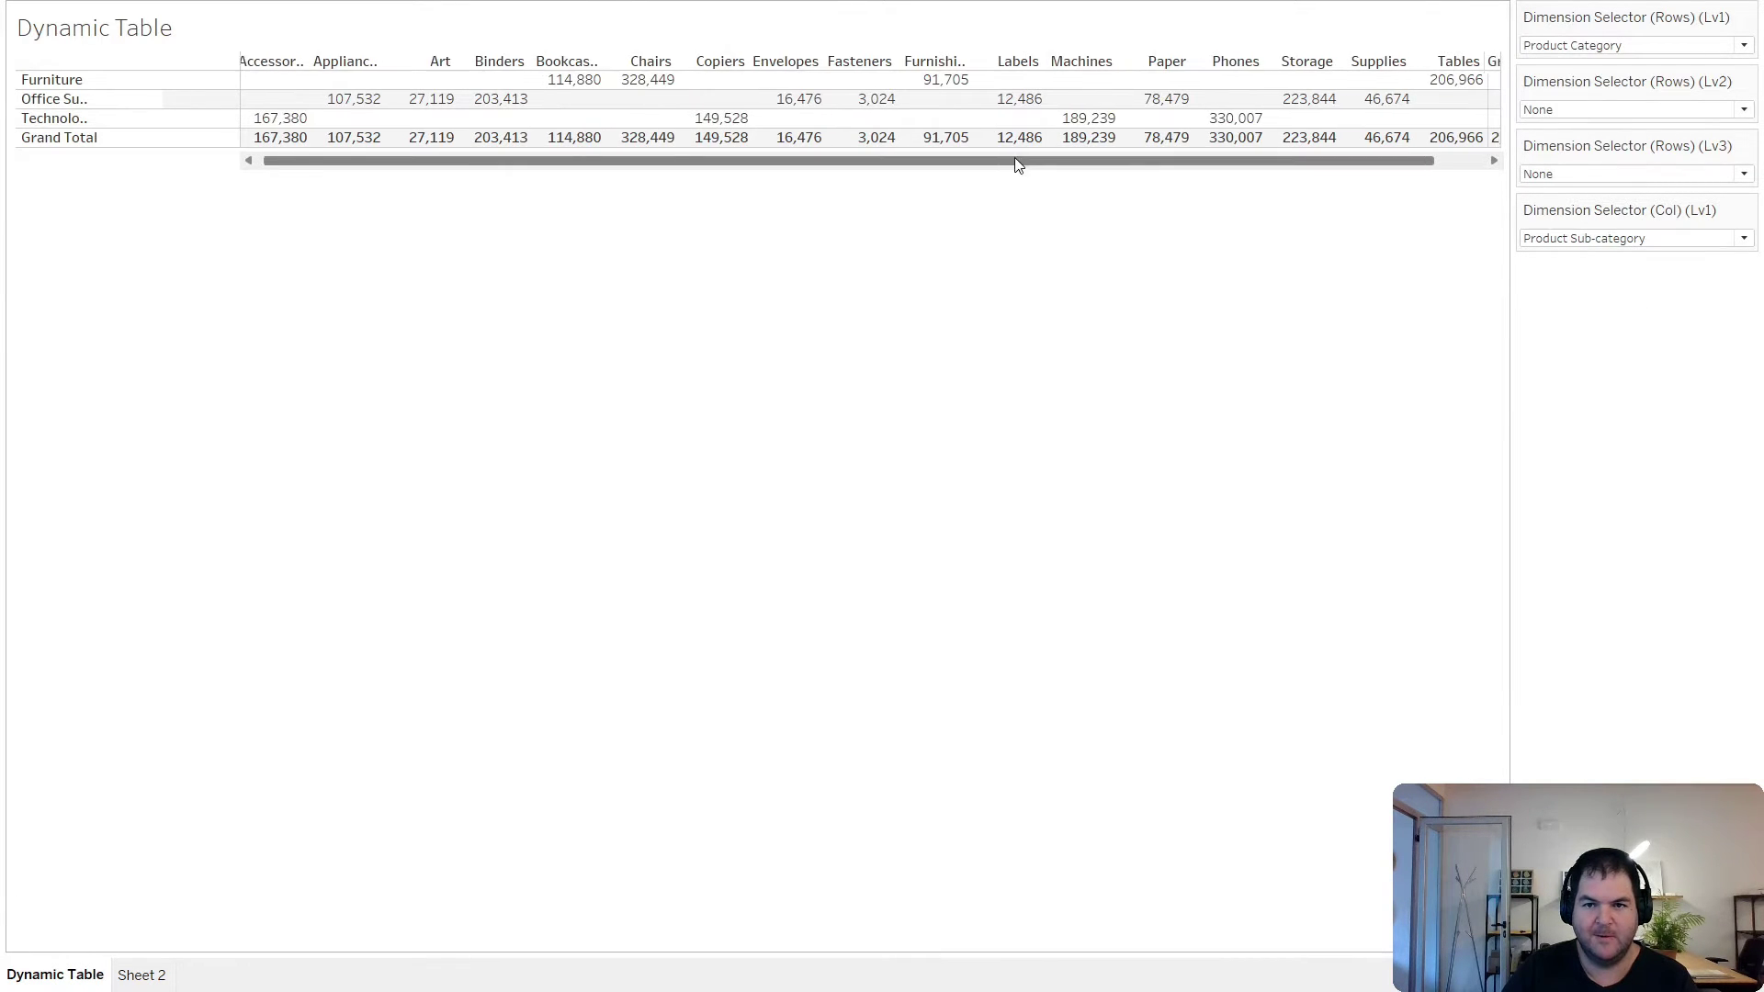
left_click(1598, 238)
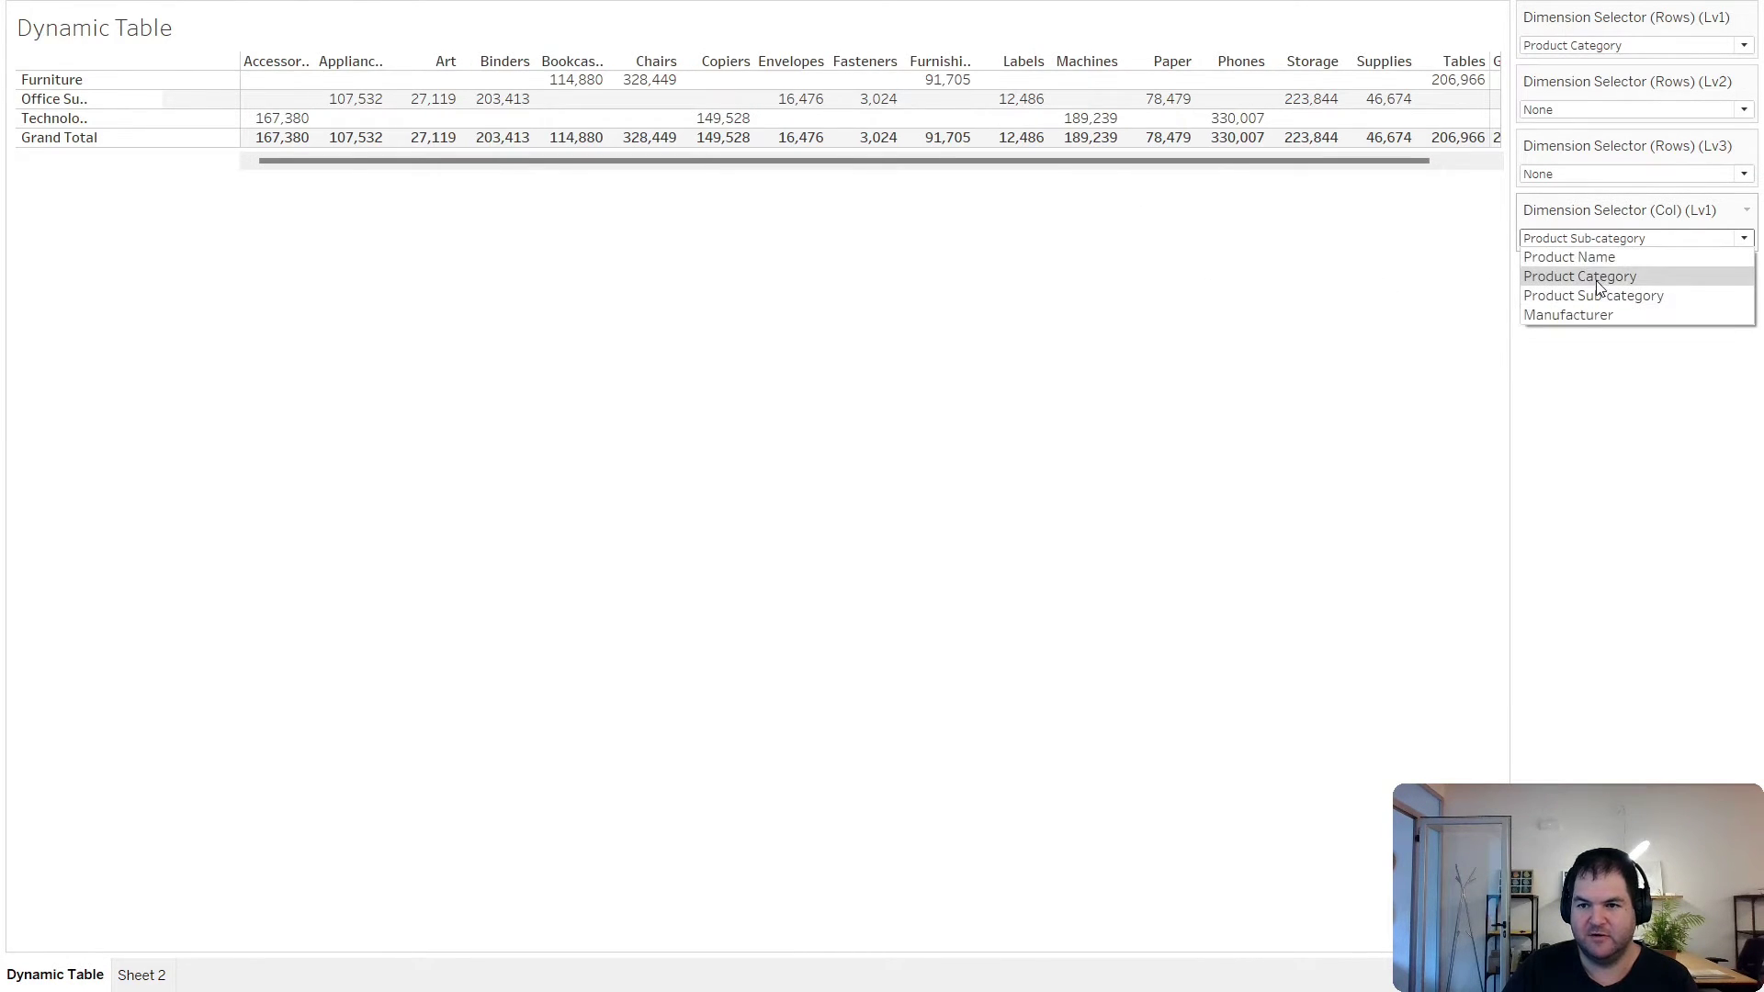
left_click(1645, 300)
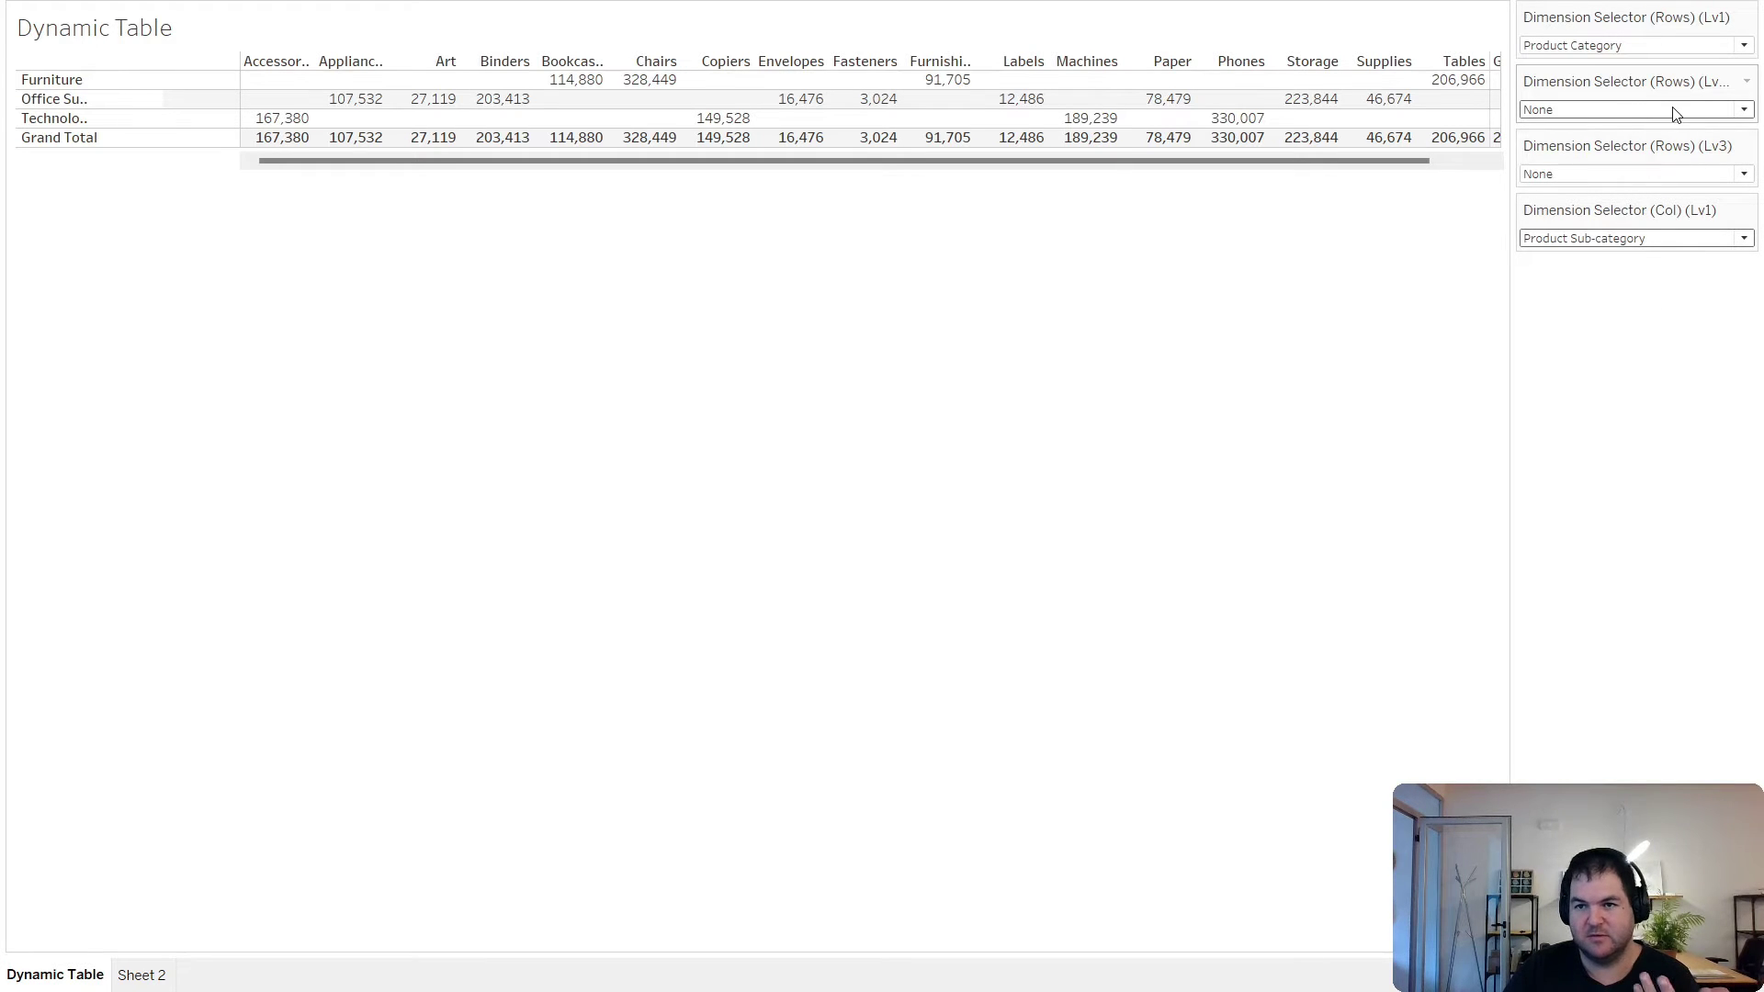
Set the Dimension Selector (Rows) (Lv2) parameter to Product Sub-category
mouse_move(809, 101)
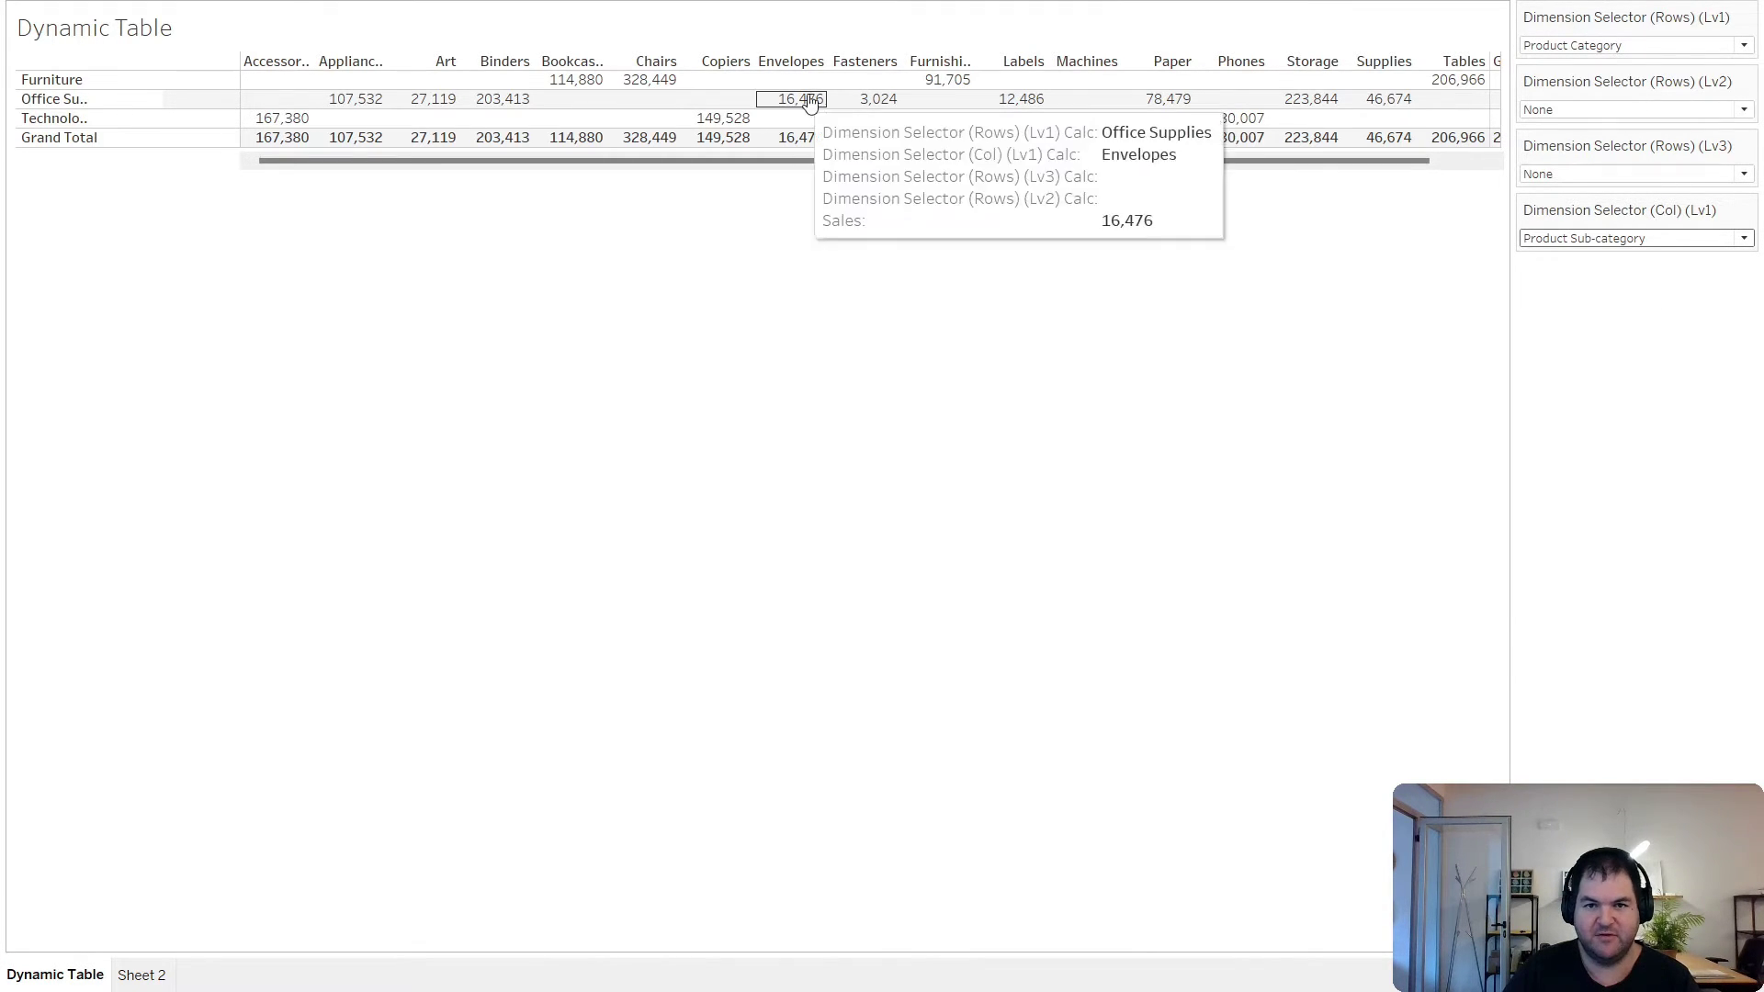
left_click(1611, 110)
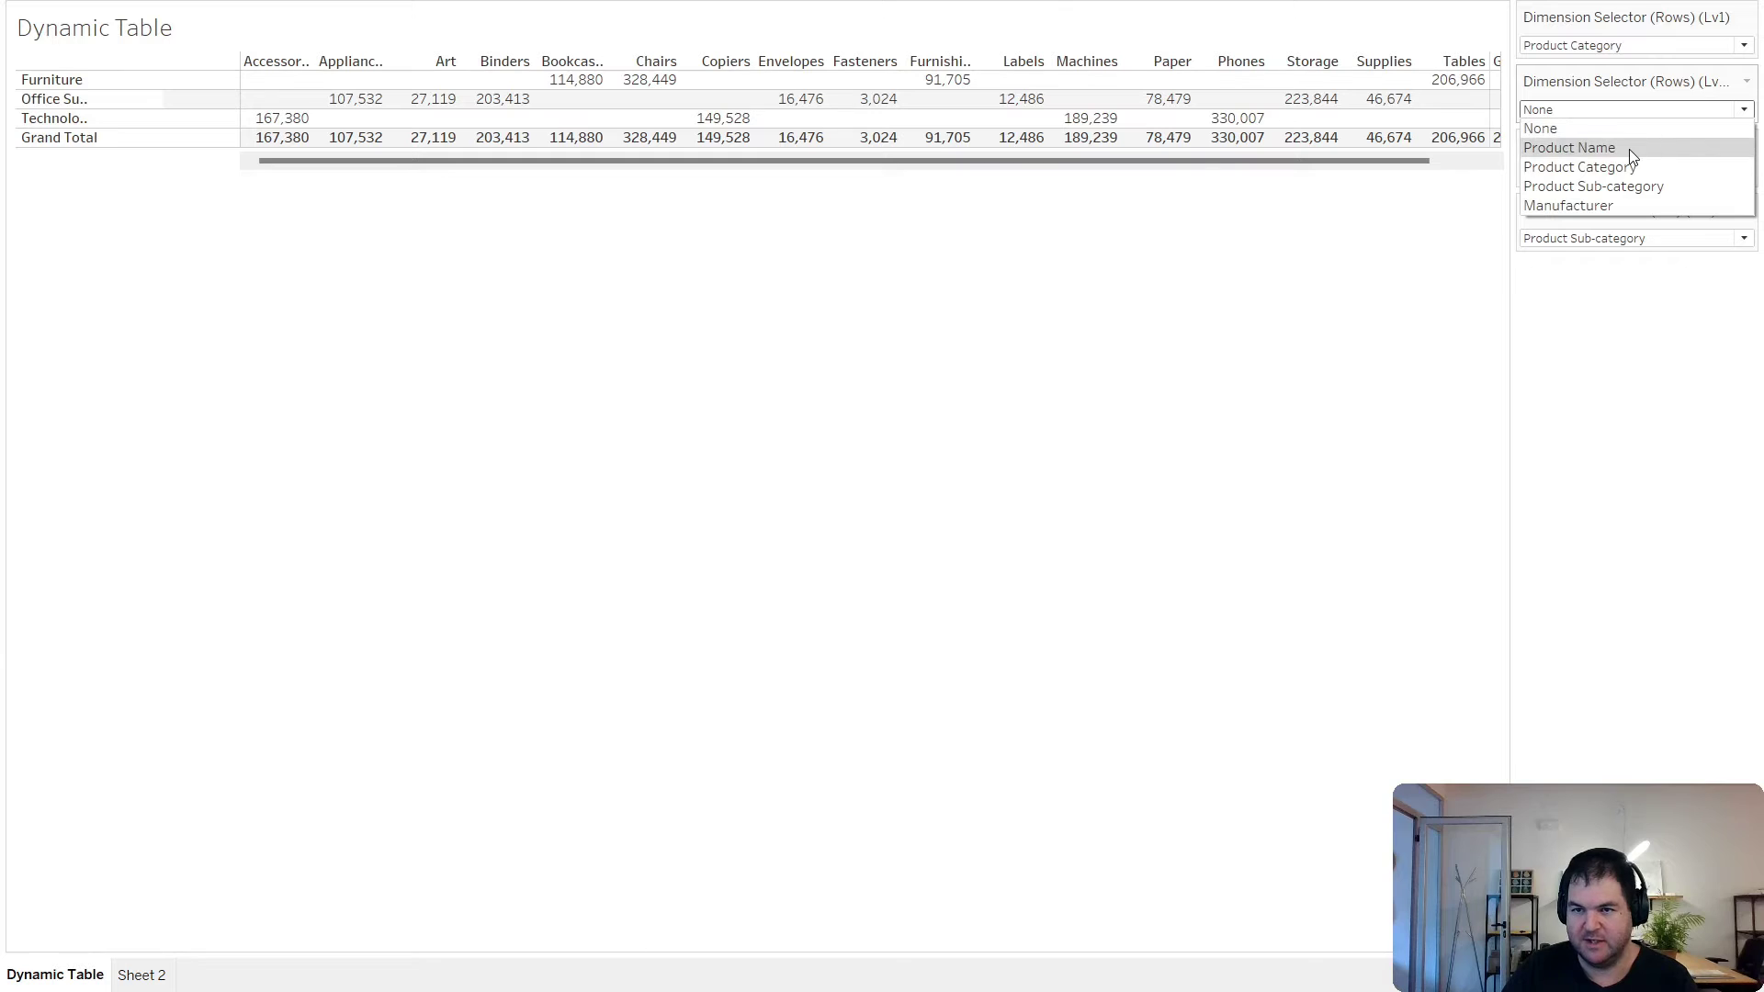
left_click(1677, 106)
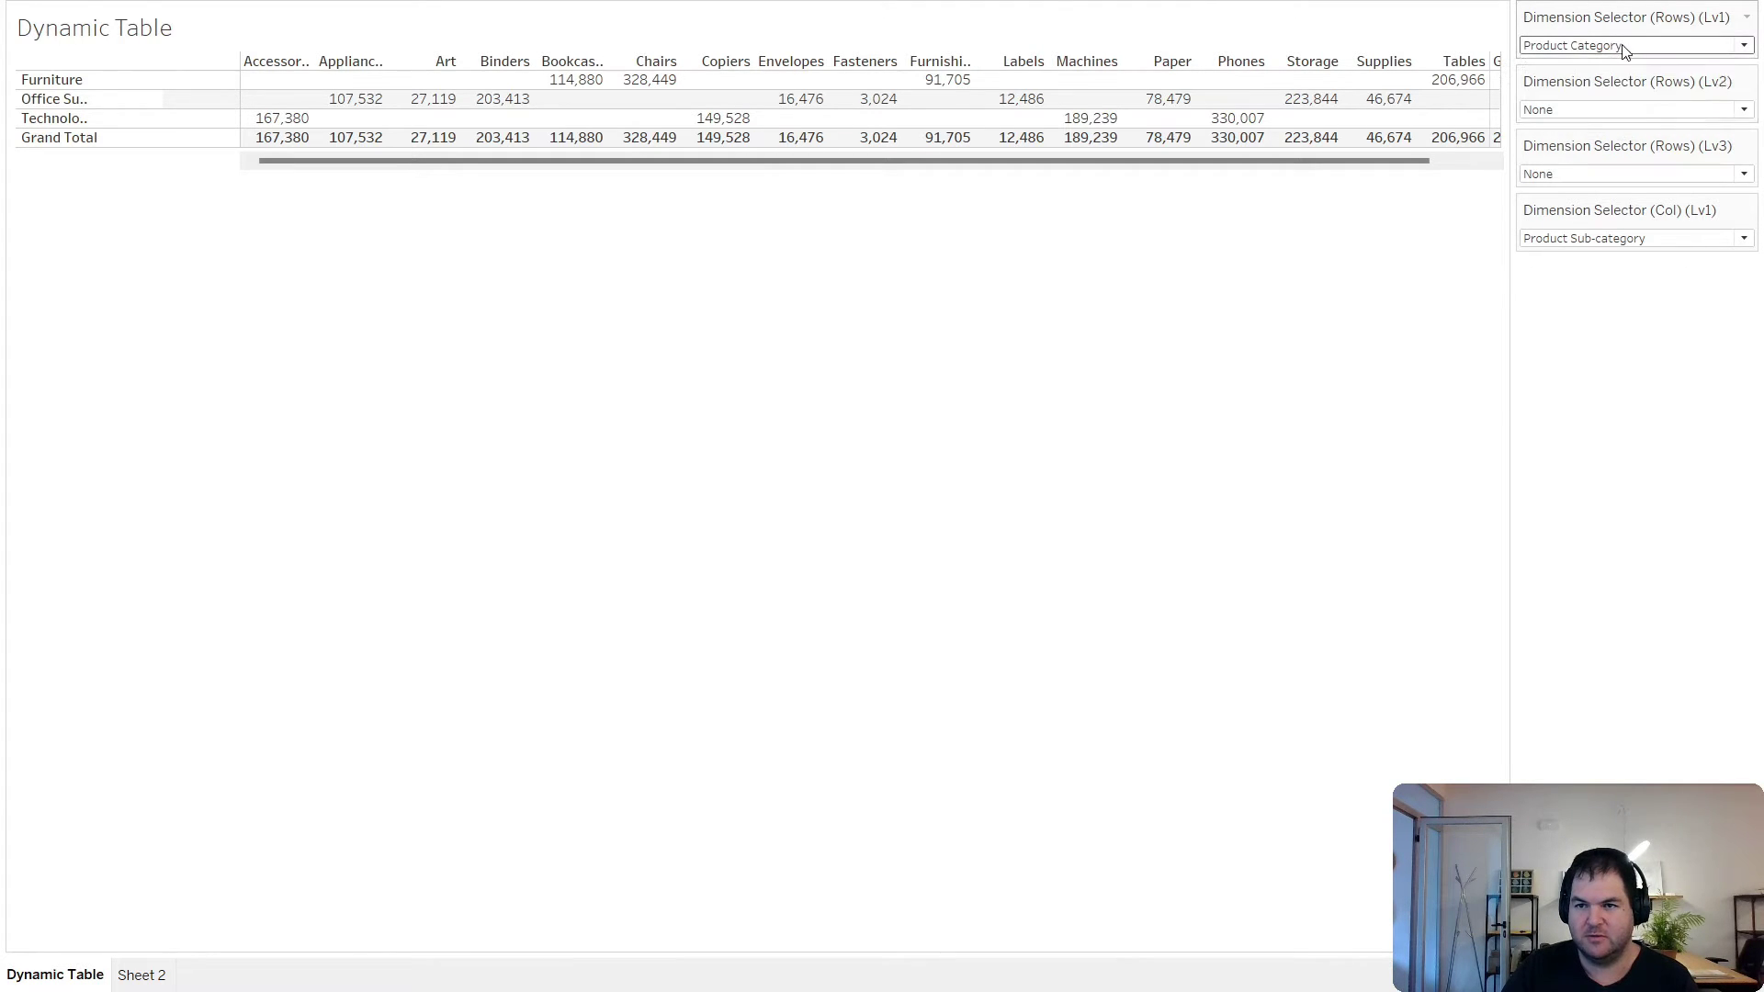
left_click(1608, 109)
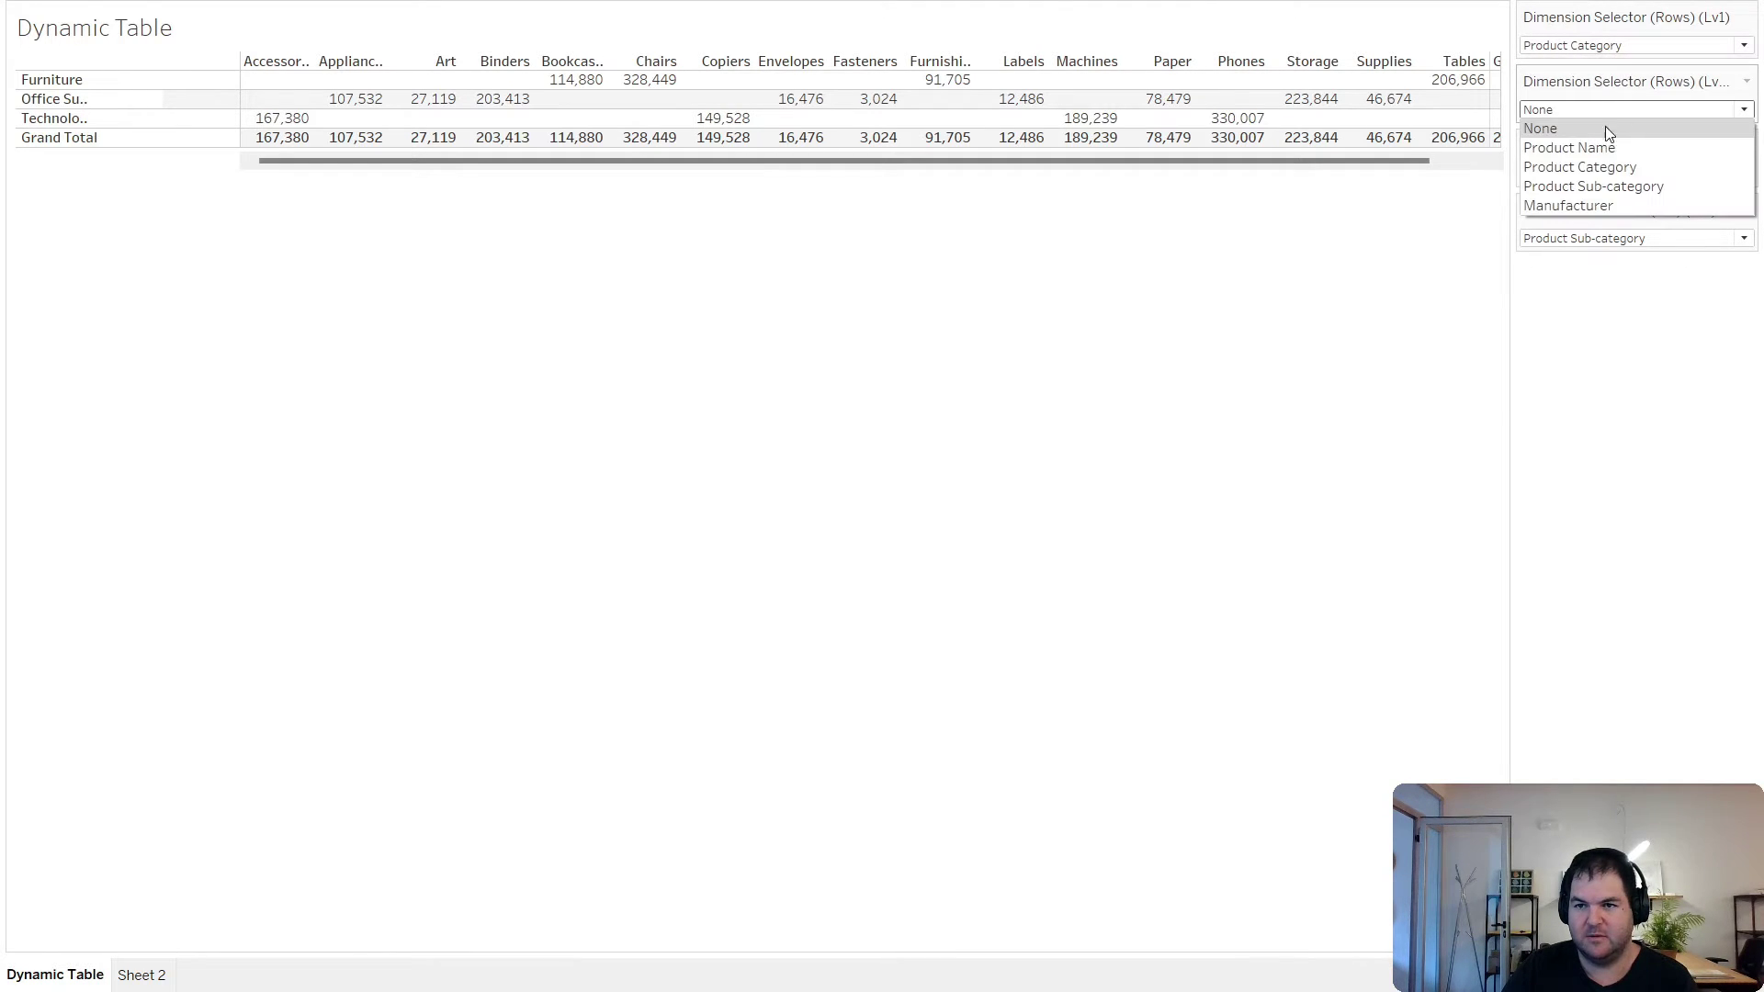
left_click(1621, 186)
Switch the Dimension Selector (Col) (Lv1) parameter to Product Name and then to Manufacturer, and look across the table's columns
left_click(1653, 240)
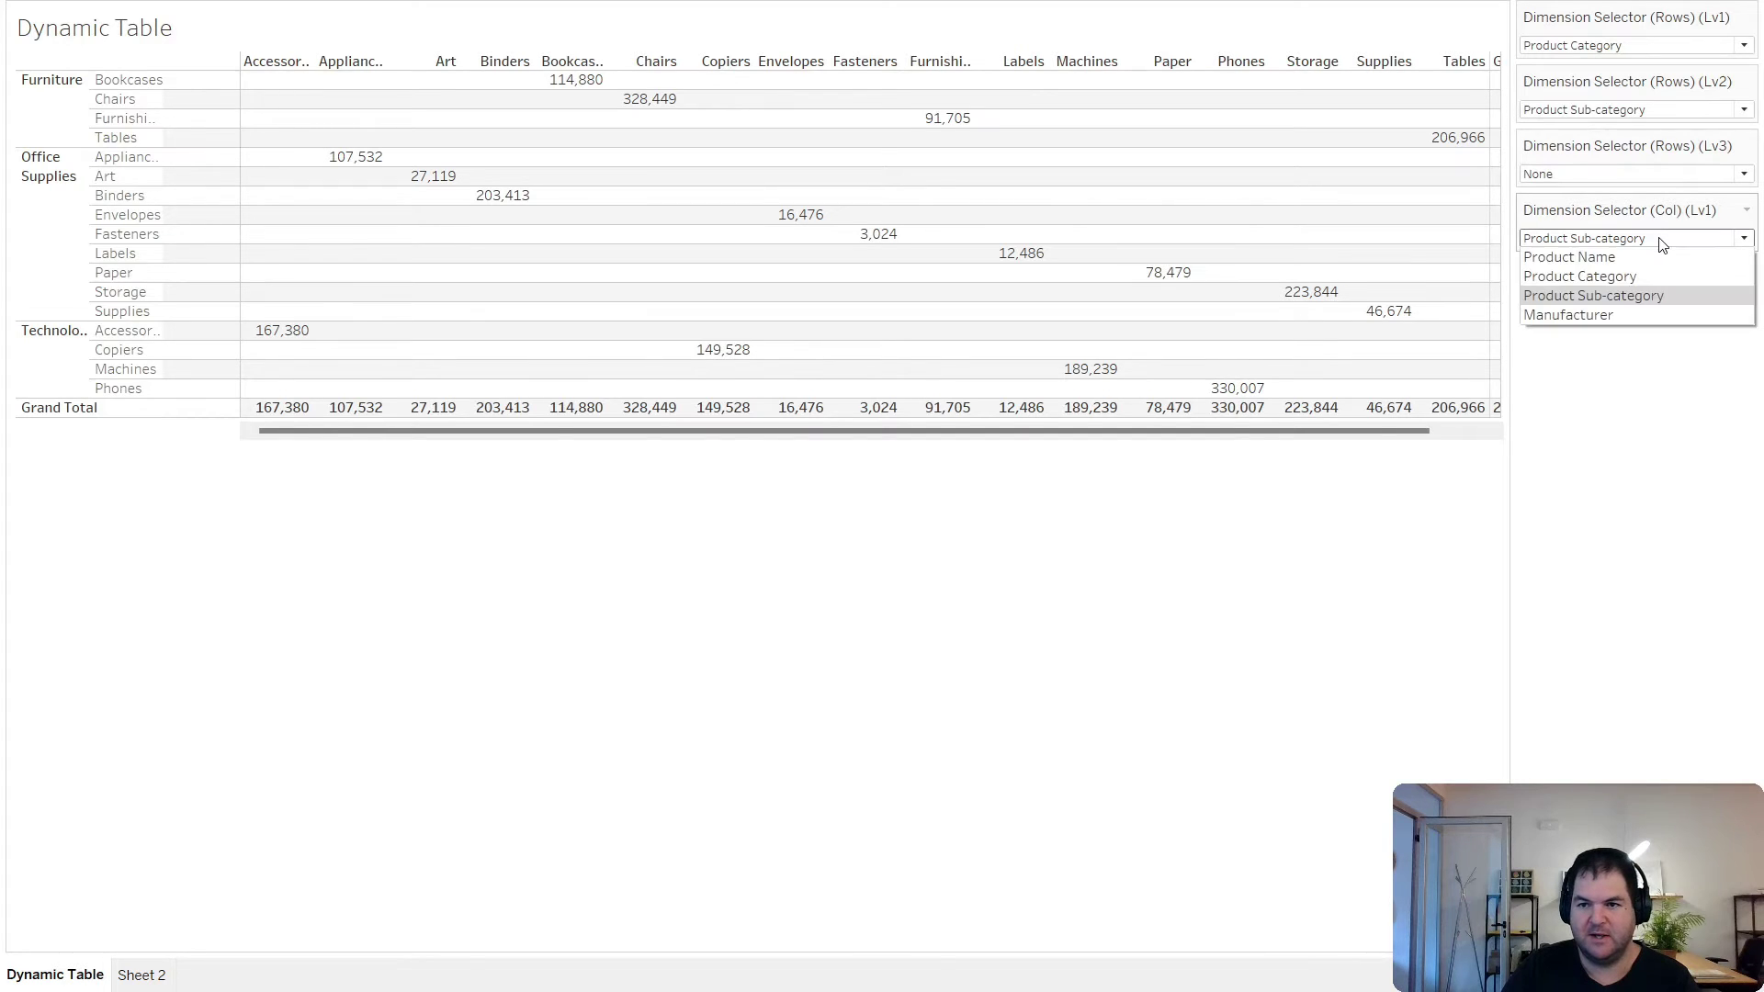
left_click(1659, 260)
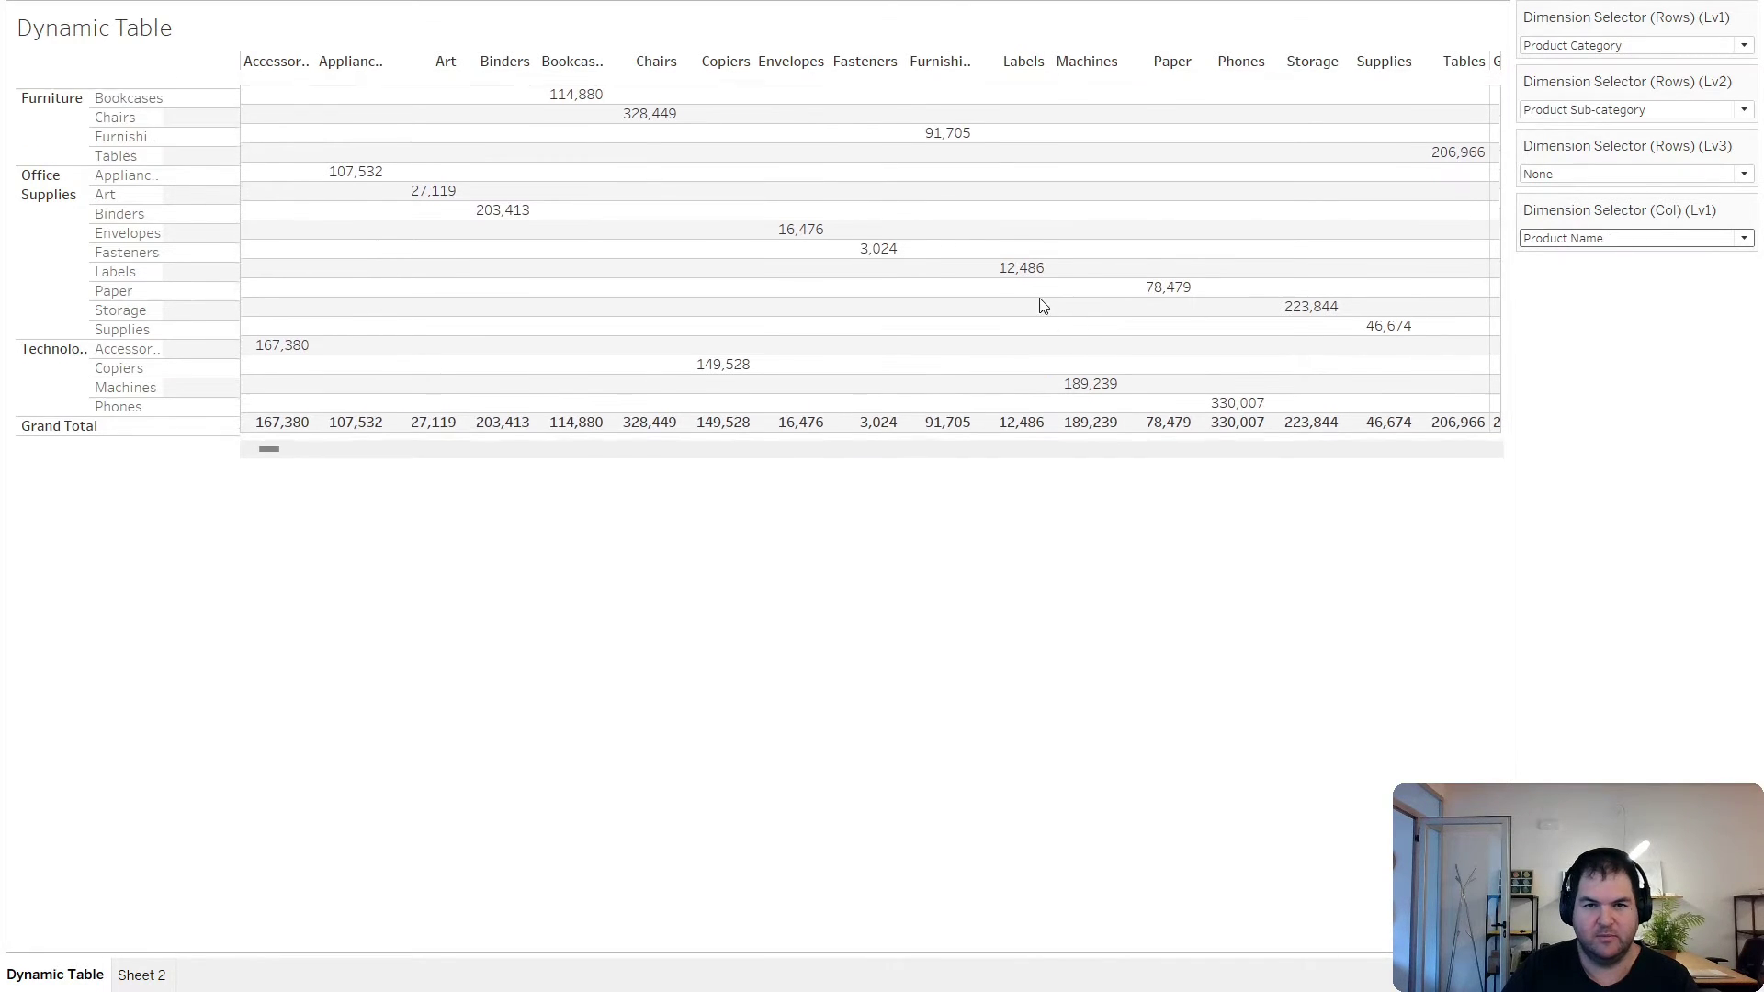
left_click(1708, 241)
left_click(1635, 315)
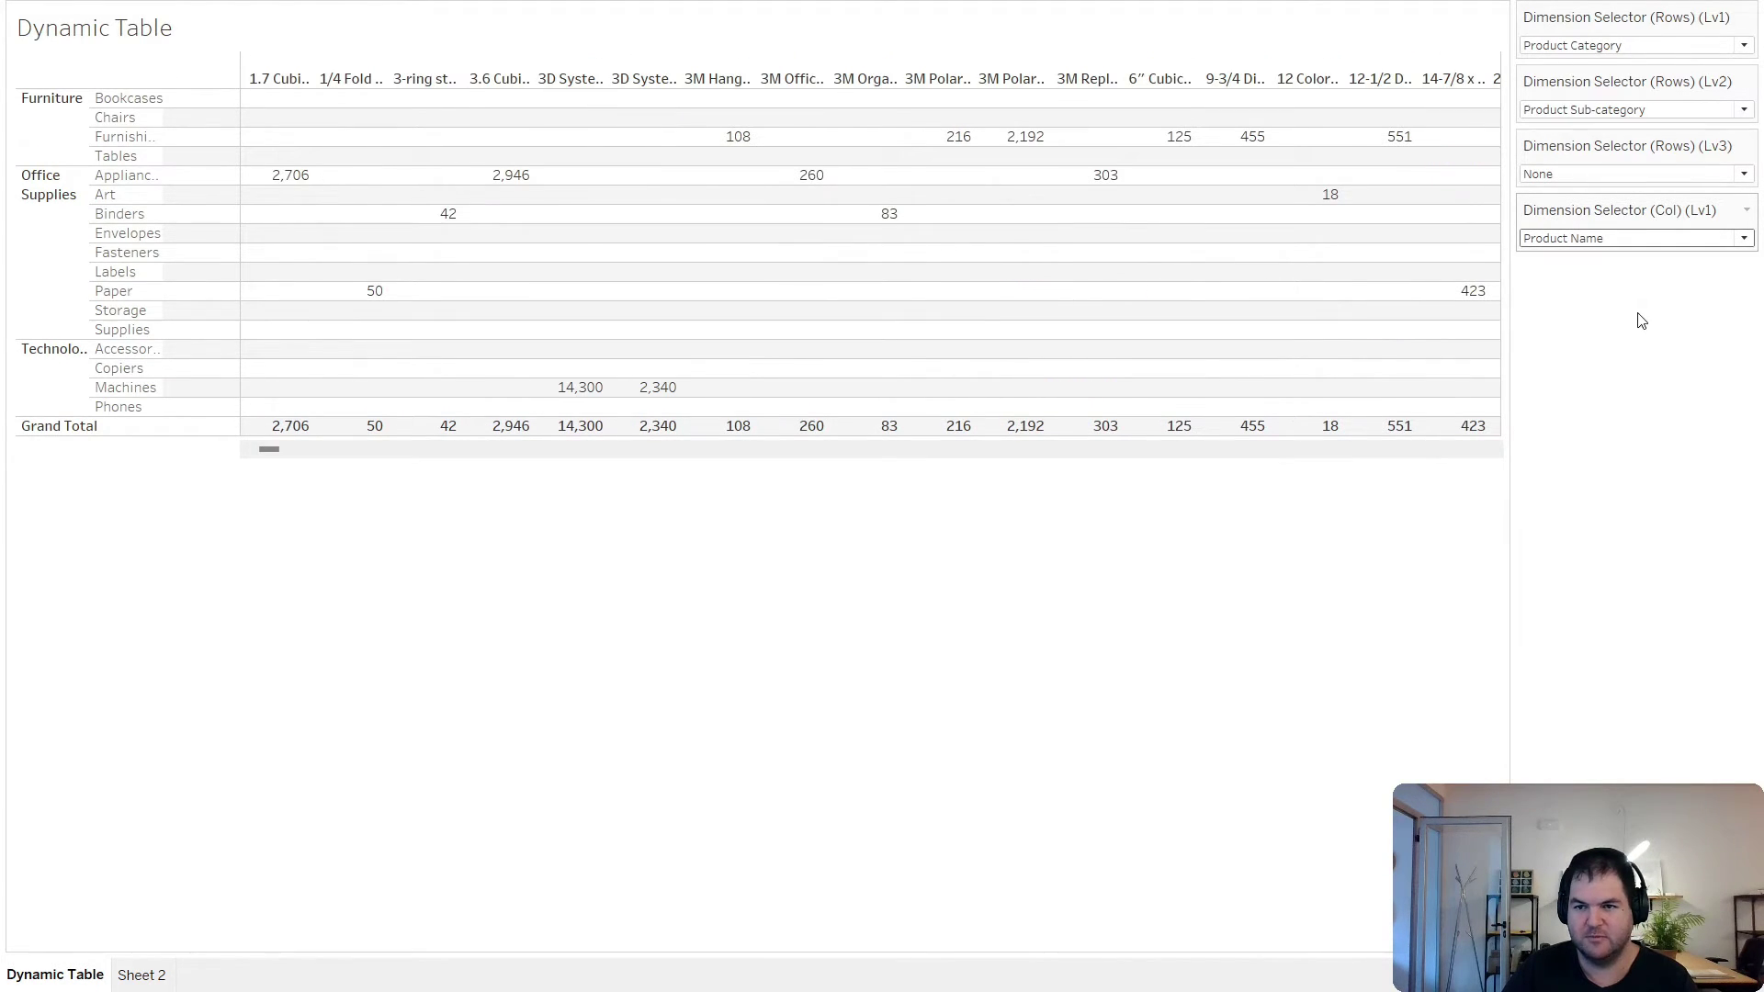
left_click_drag(349, 457, 312, 441)
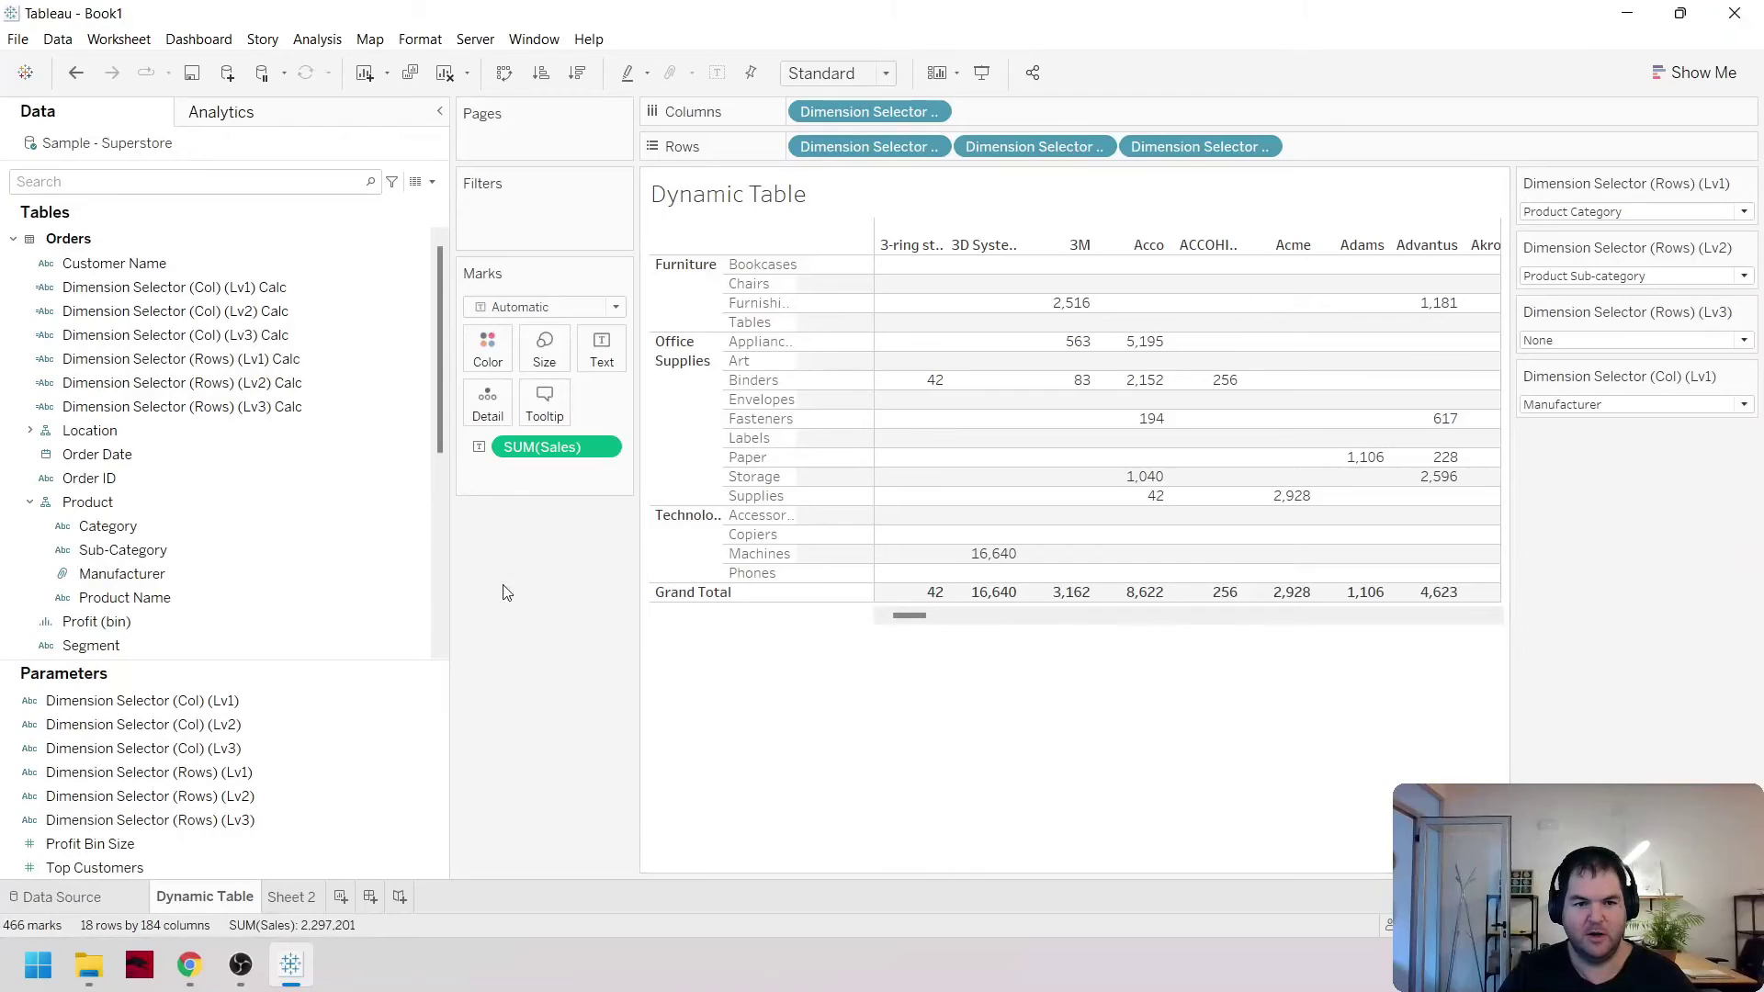
Create a new parameter named Measure Selector with the String data type
left_click_drag(284, 662, 320, 431)
right_click(210, 793)
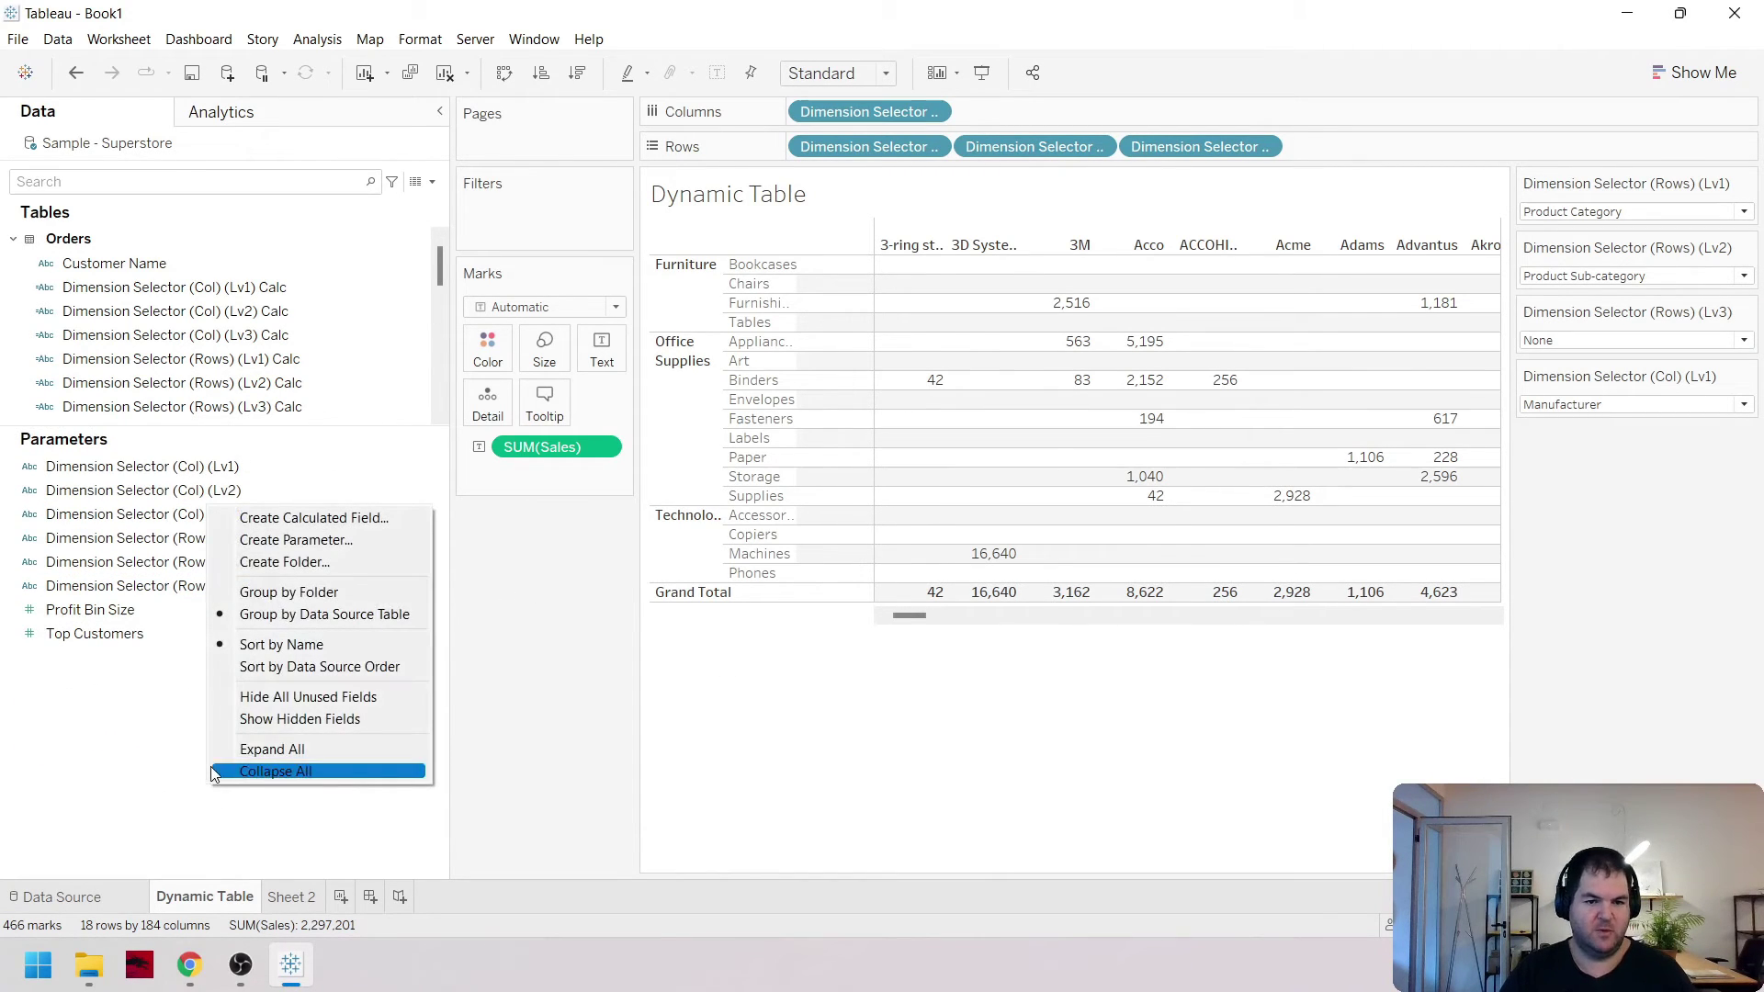
left_click(331, 543)
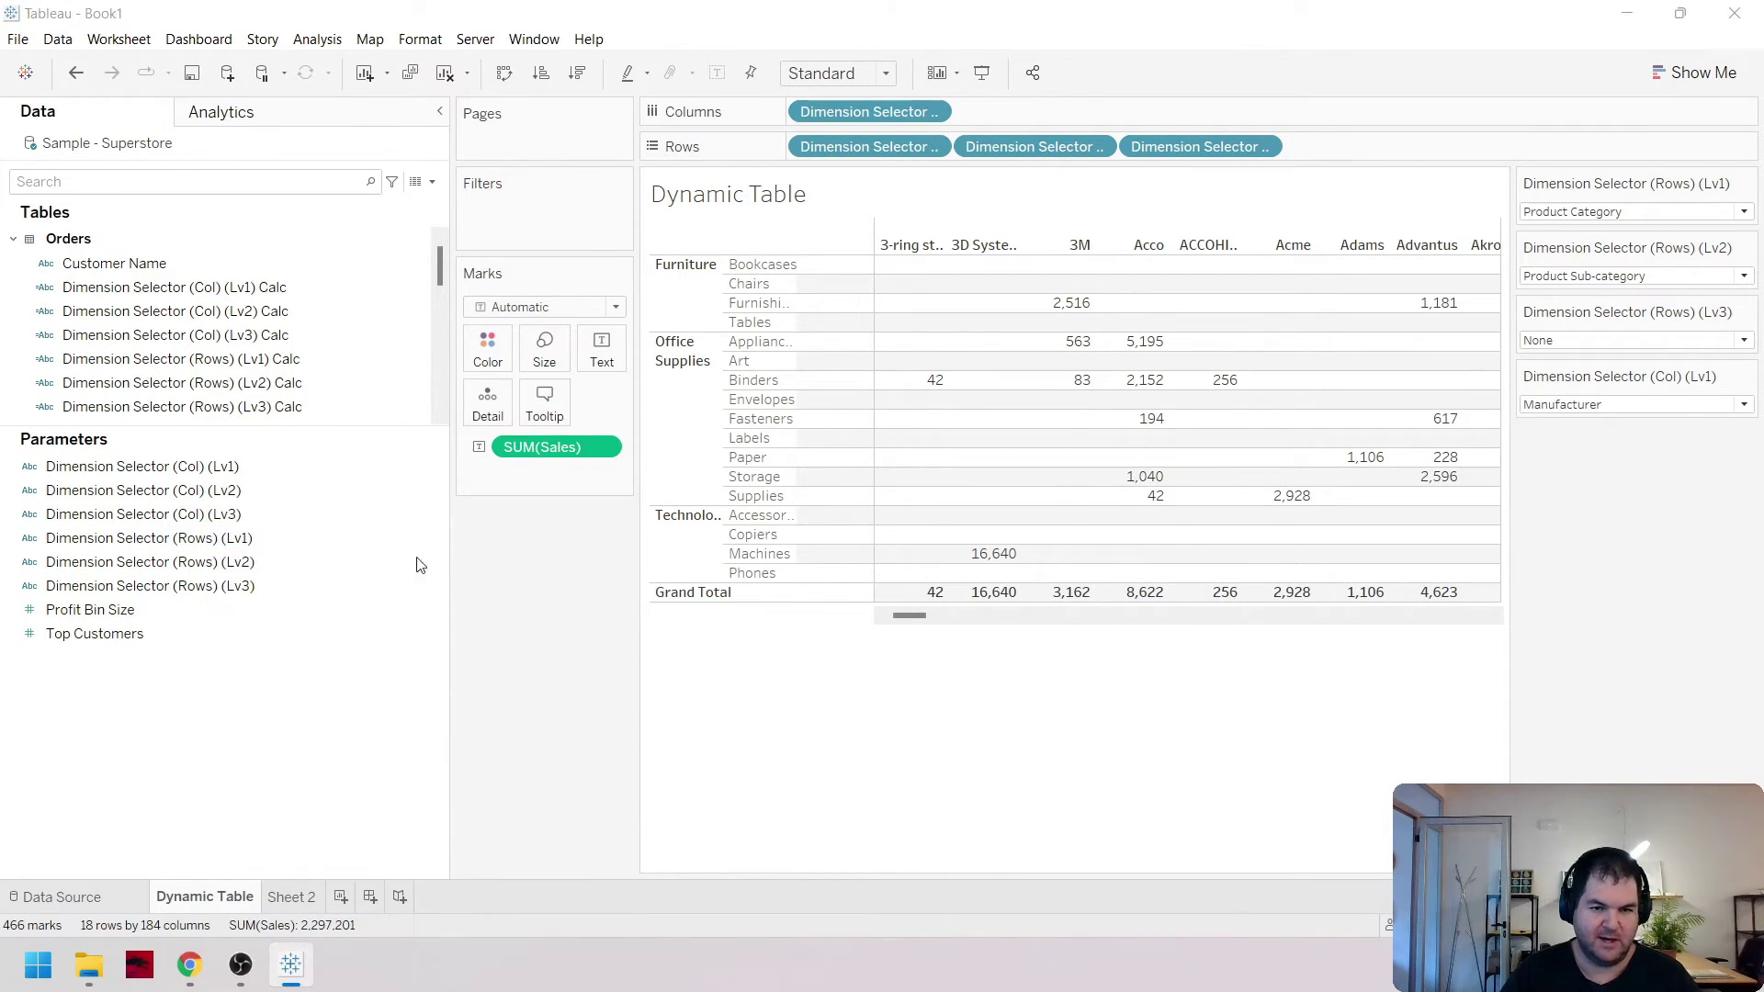
left_click_drag(517, 258, 461, 217)
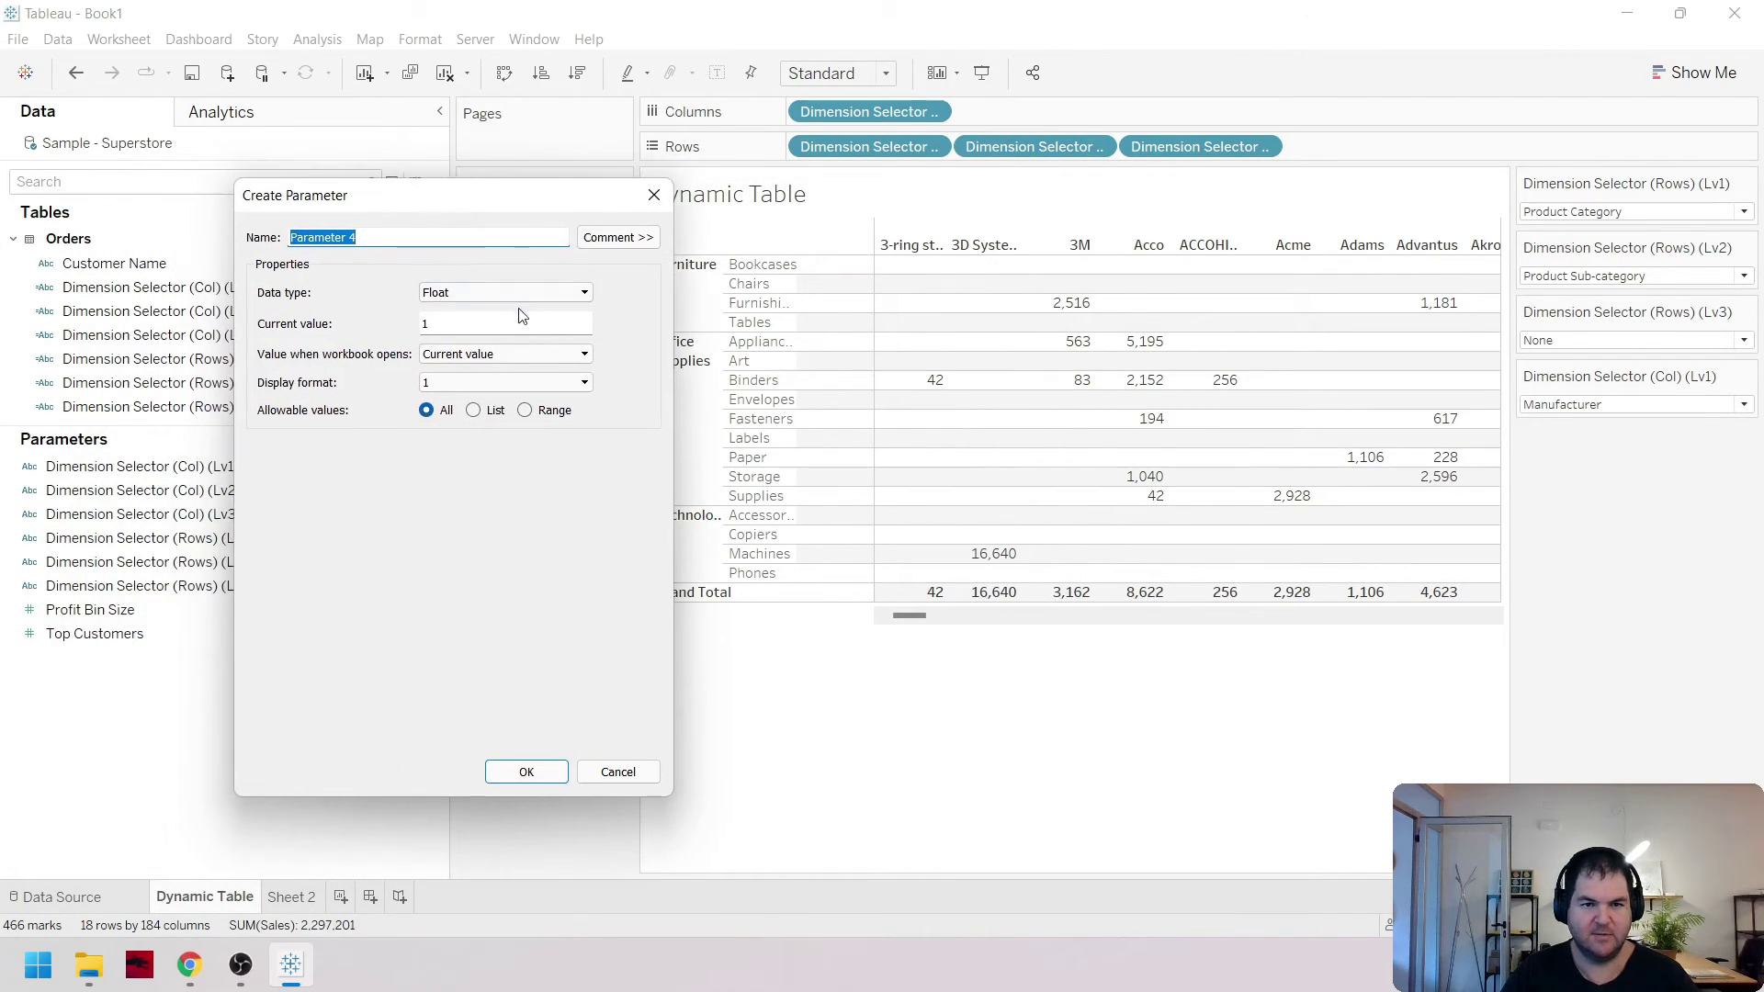
left_click(525, 292)
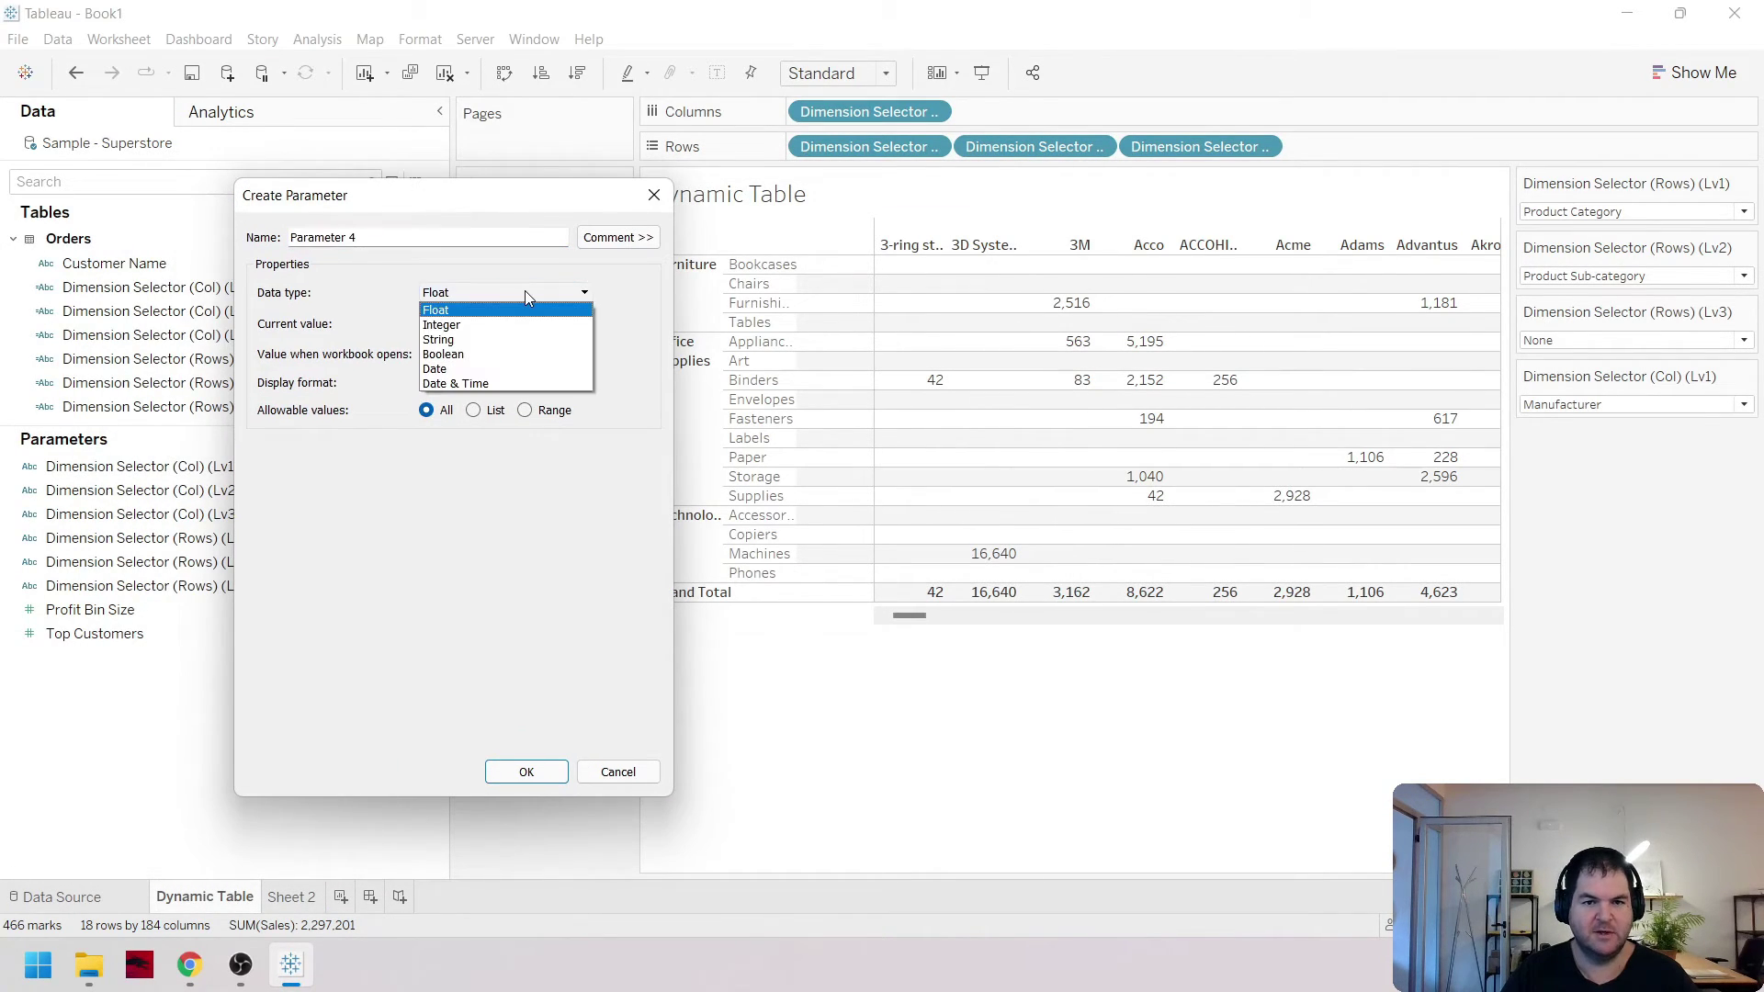
left_click(485, 340)
triple_click(396, 237)
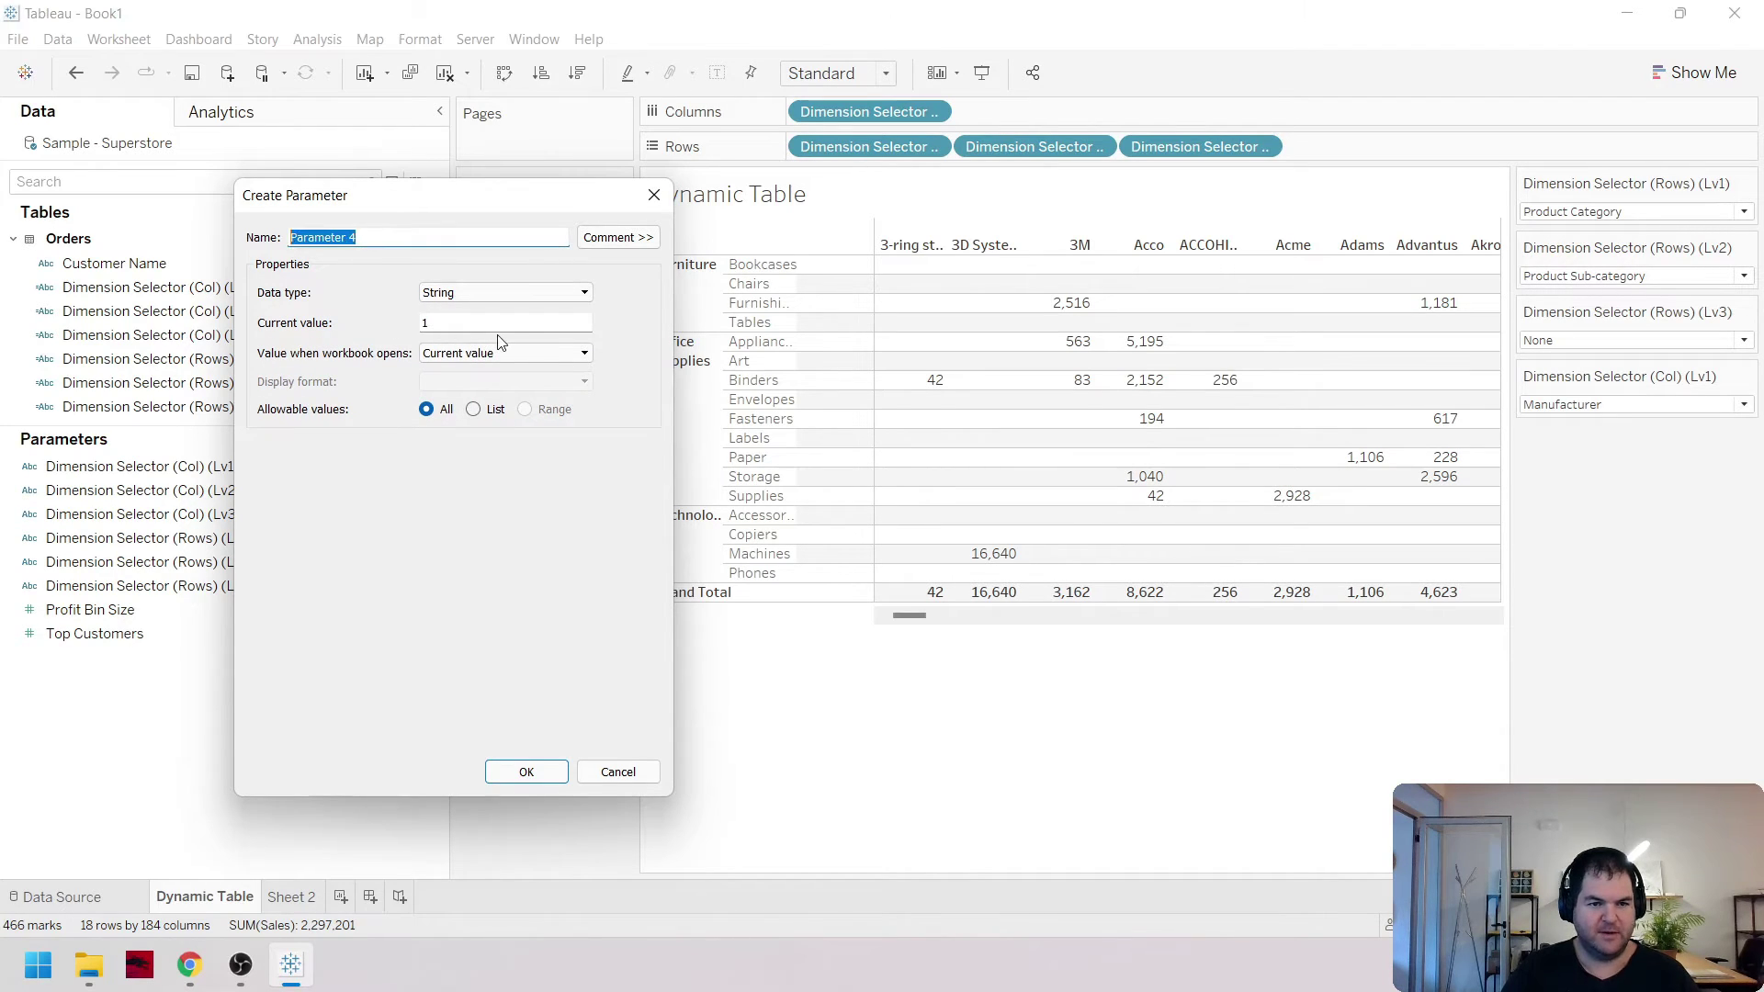
type("Measure")
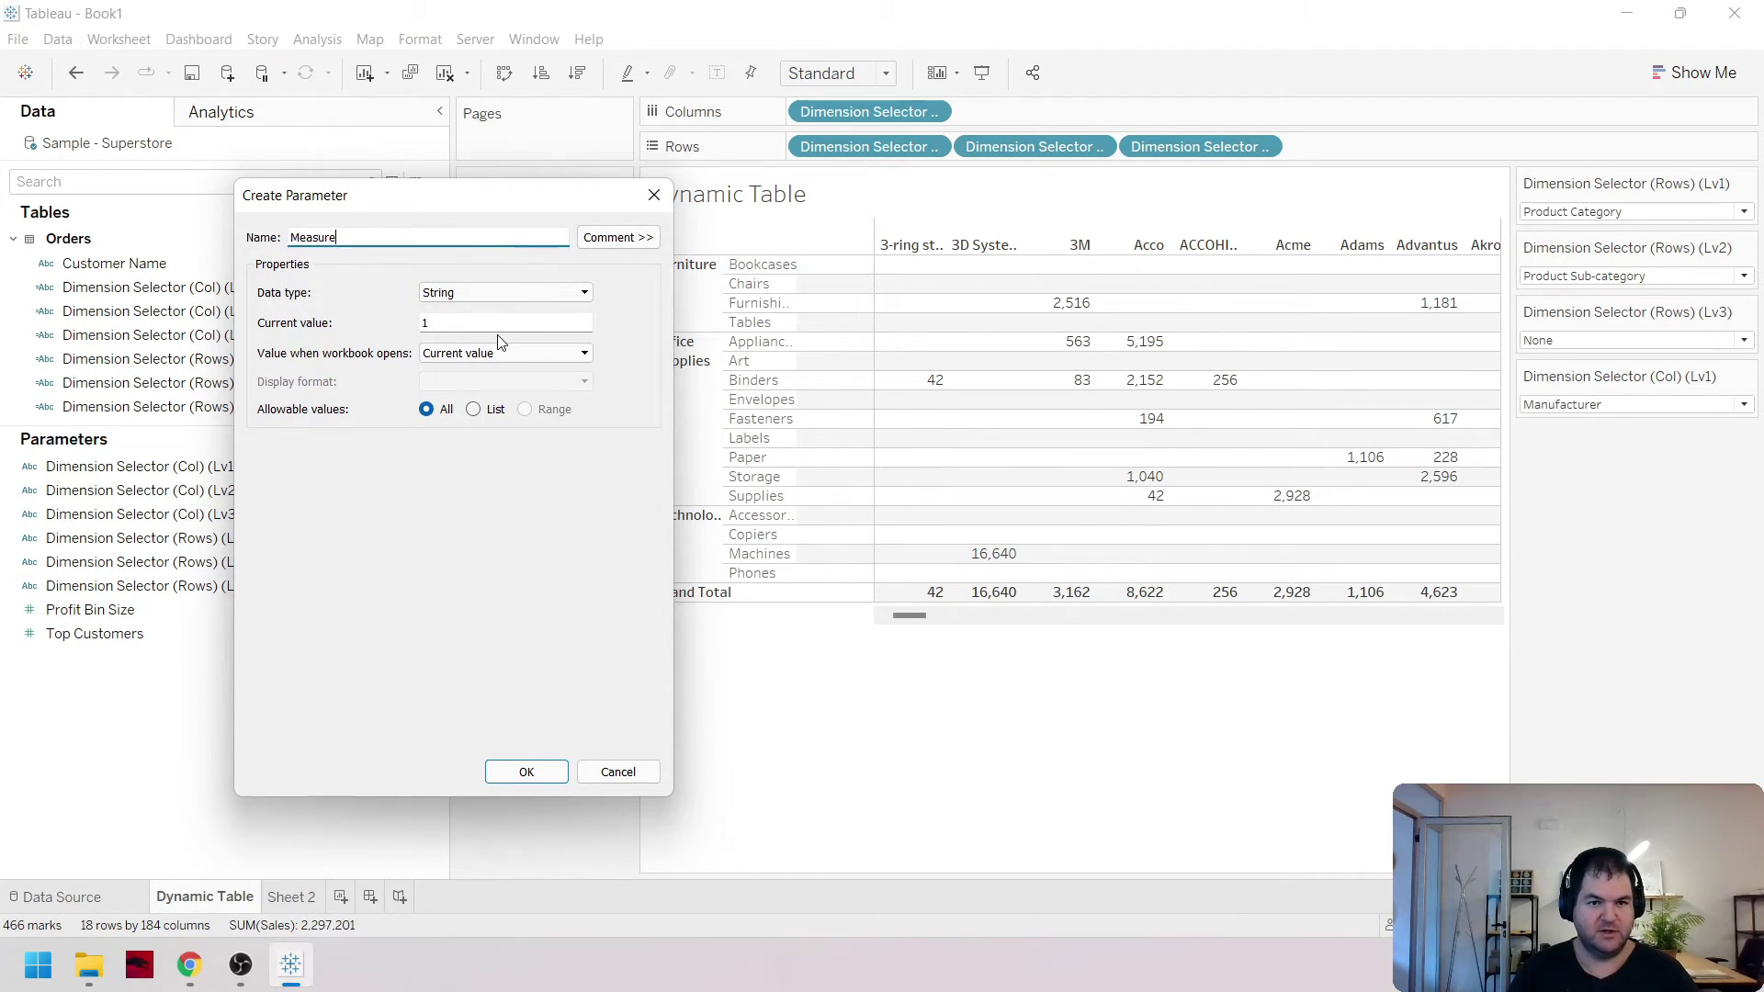
type(" Selector")
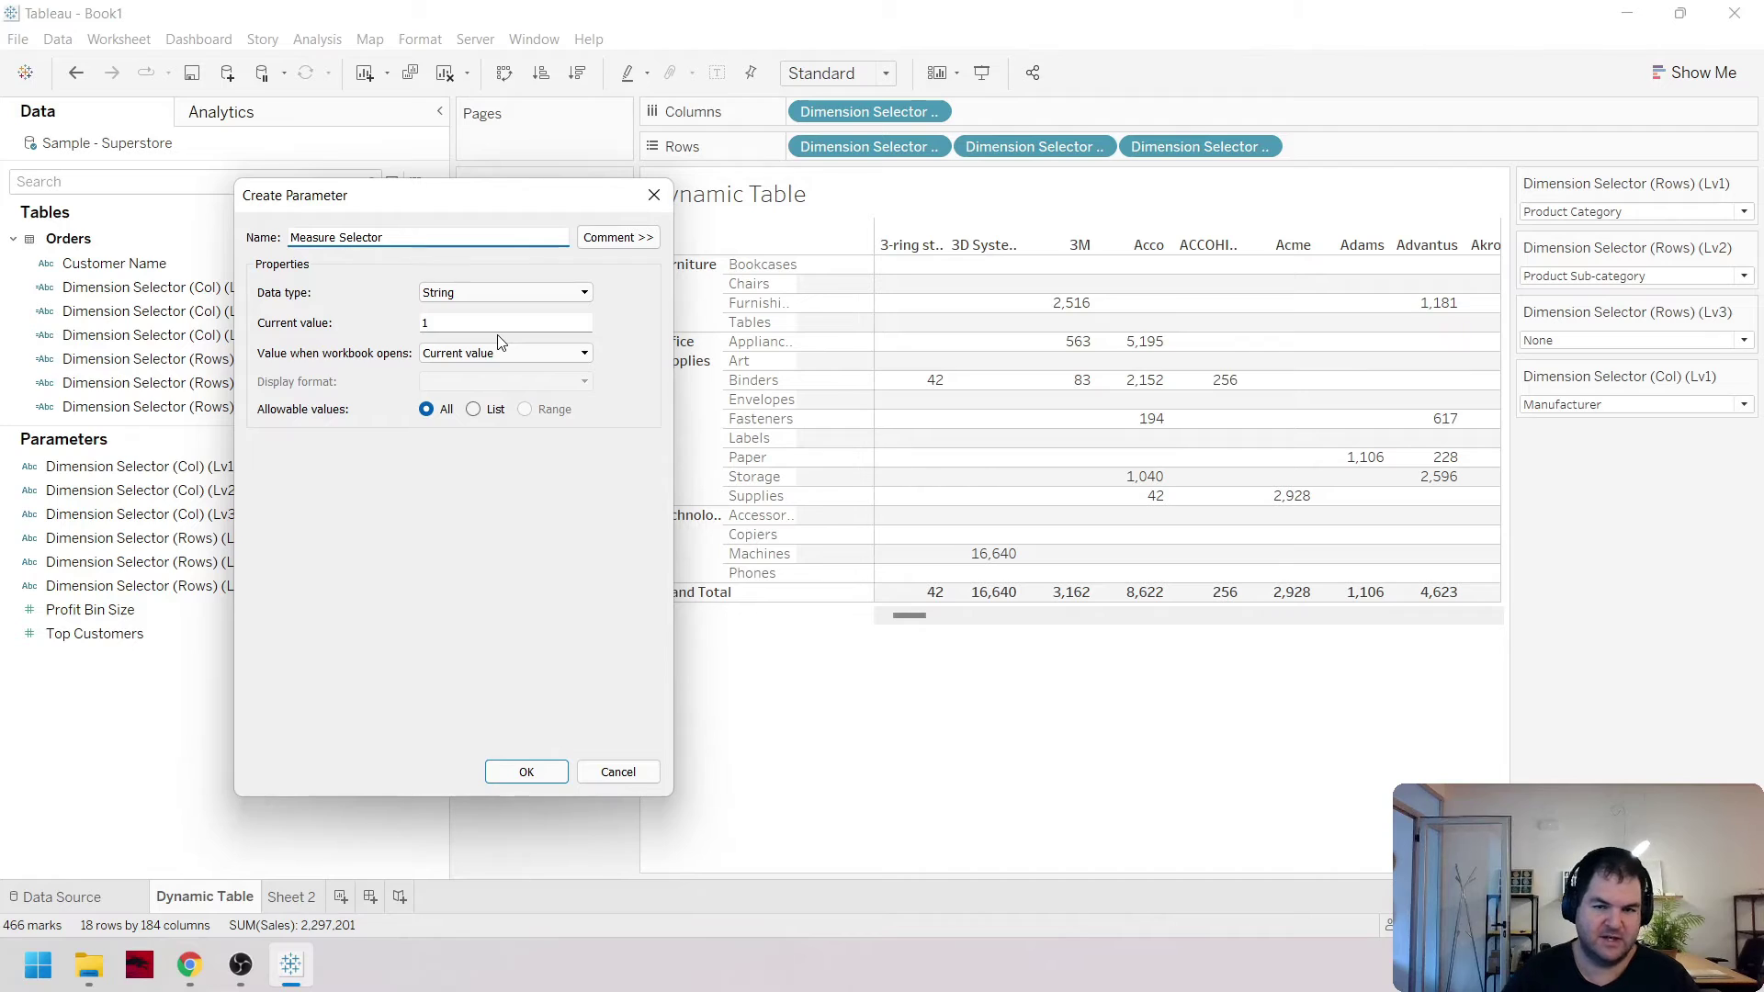
left_click(472, 292)
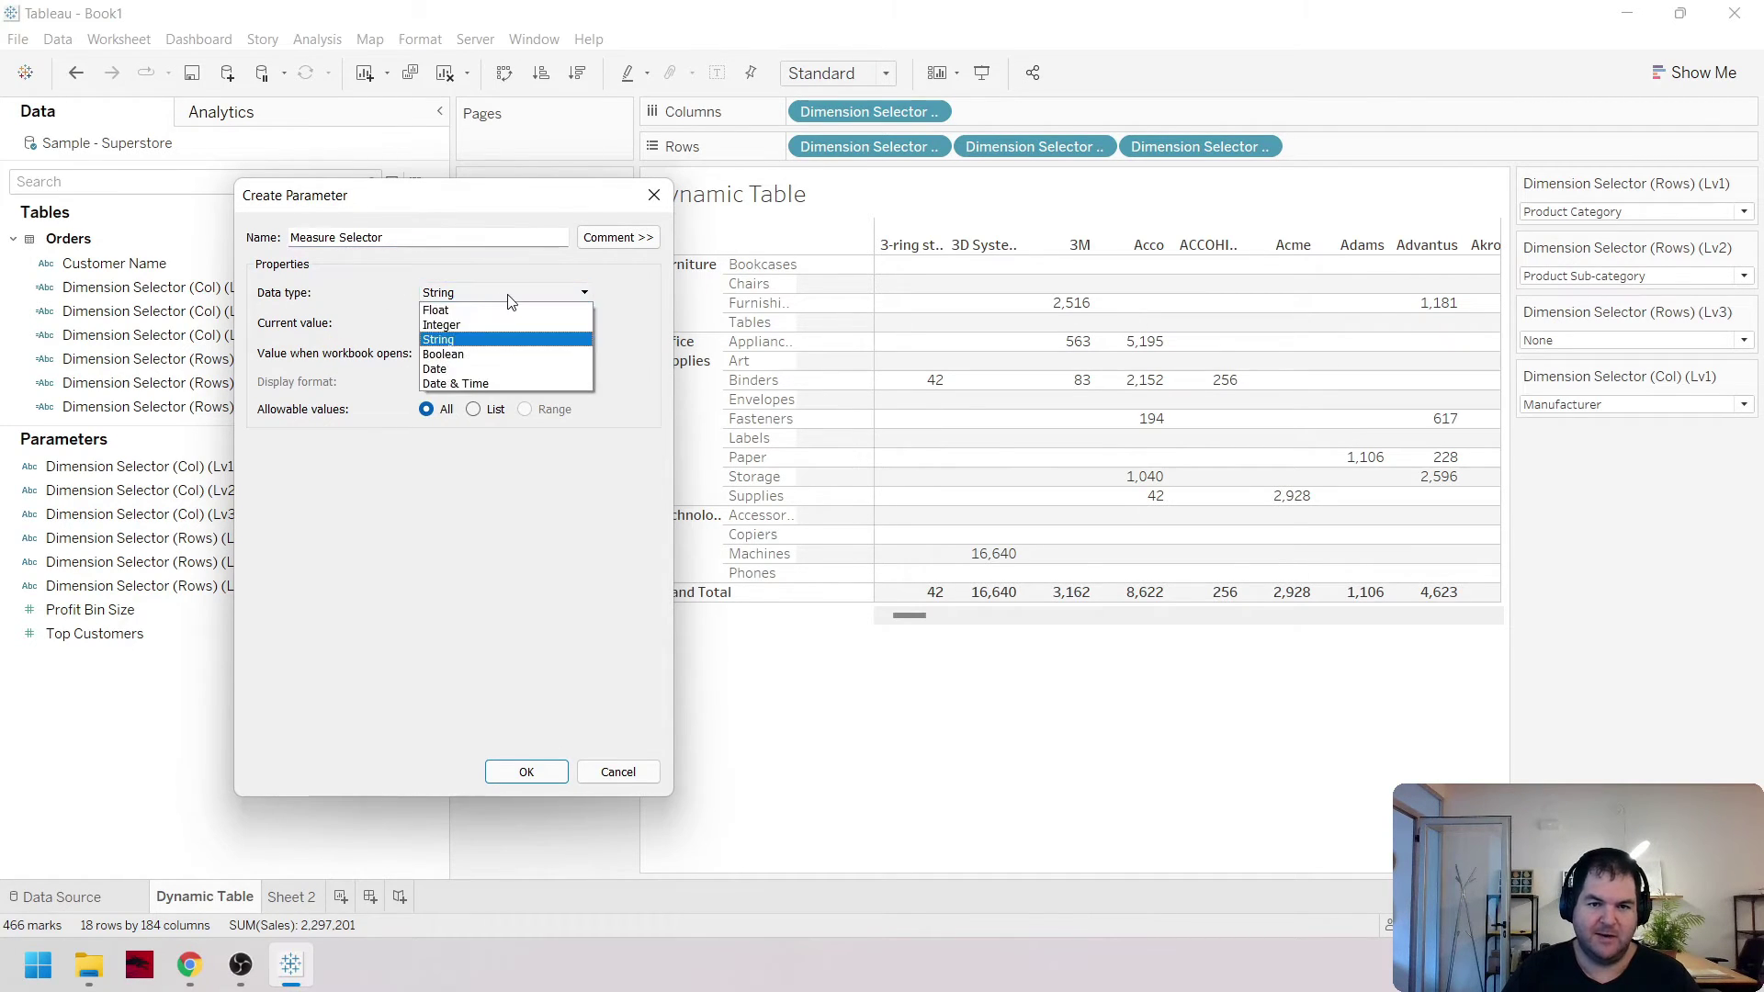
left_click(482, 321)
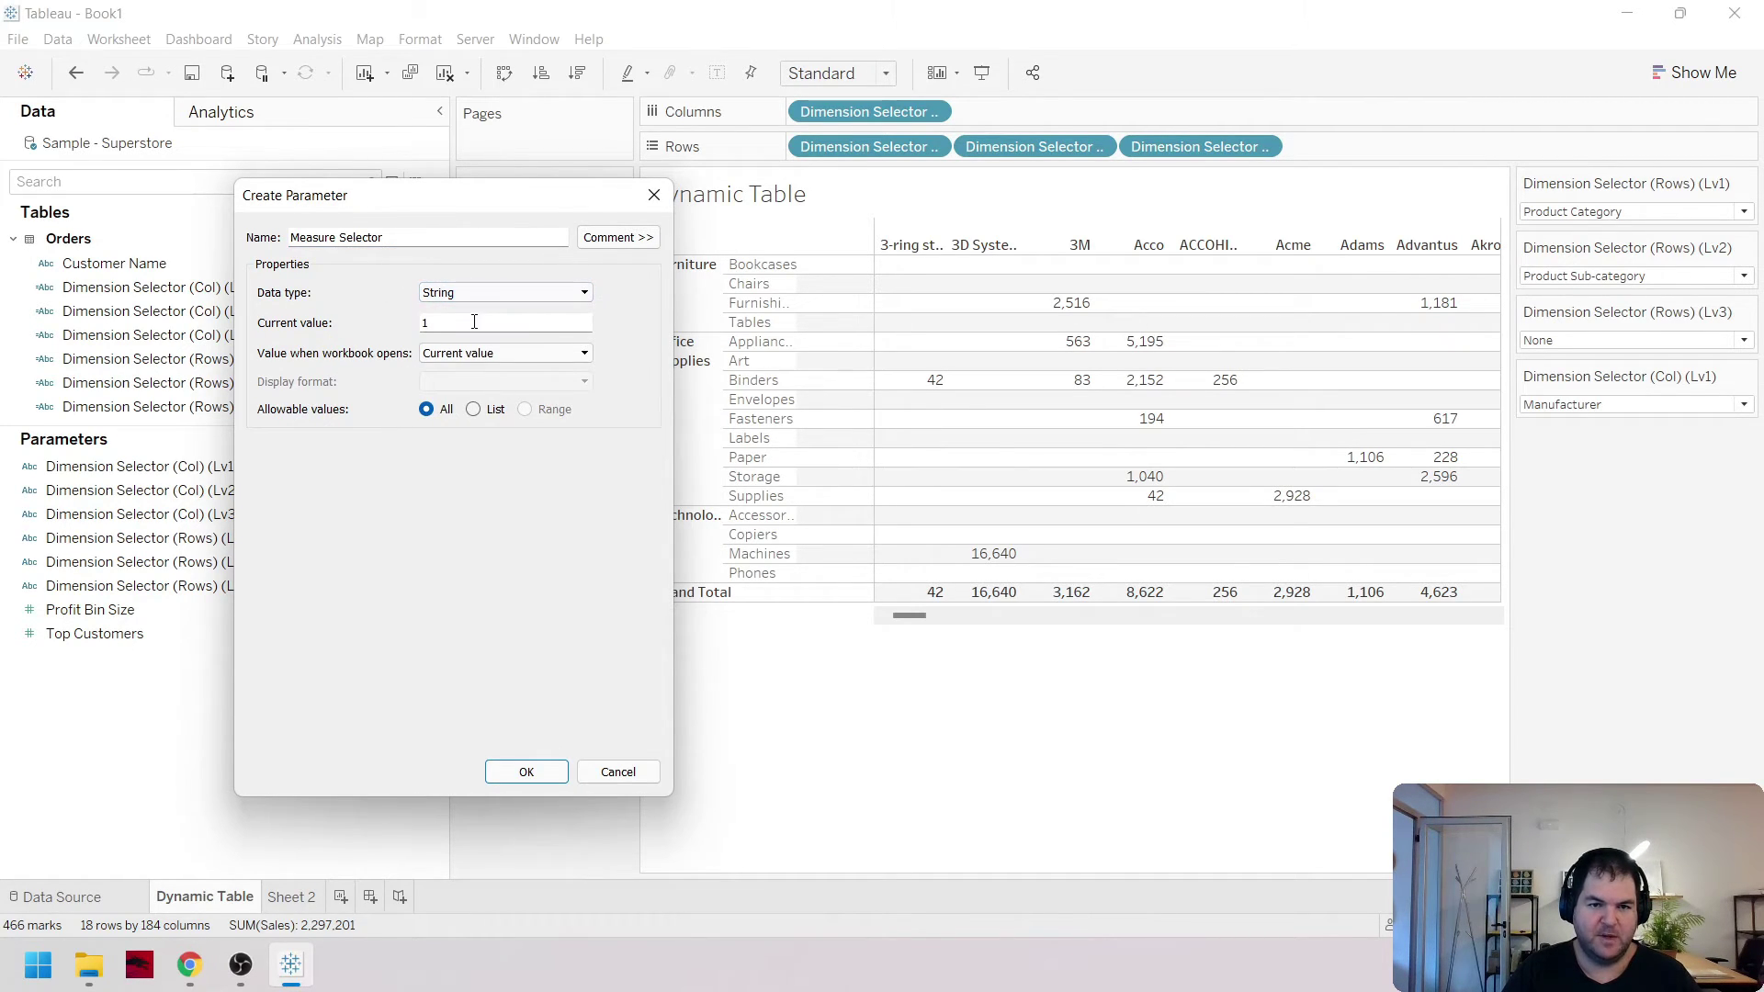
Restrict the Measure Selector parameter to a list of Sales, Orders and Profit, save it, and show its control on the sheet
left_click(473, 408)
left_click(276, 497)
type("Sales")
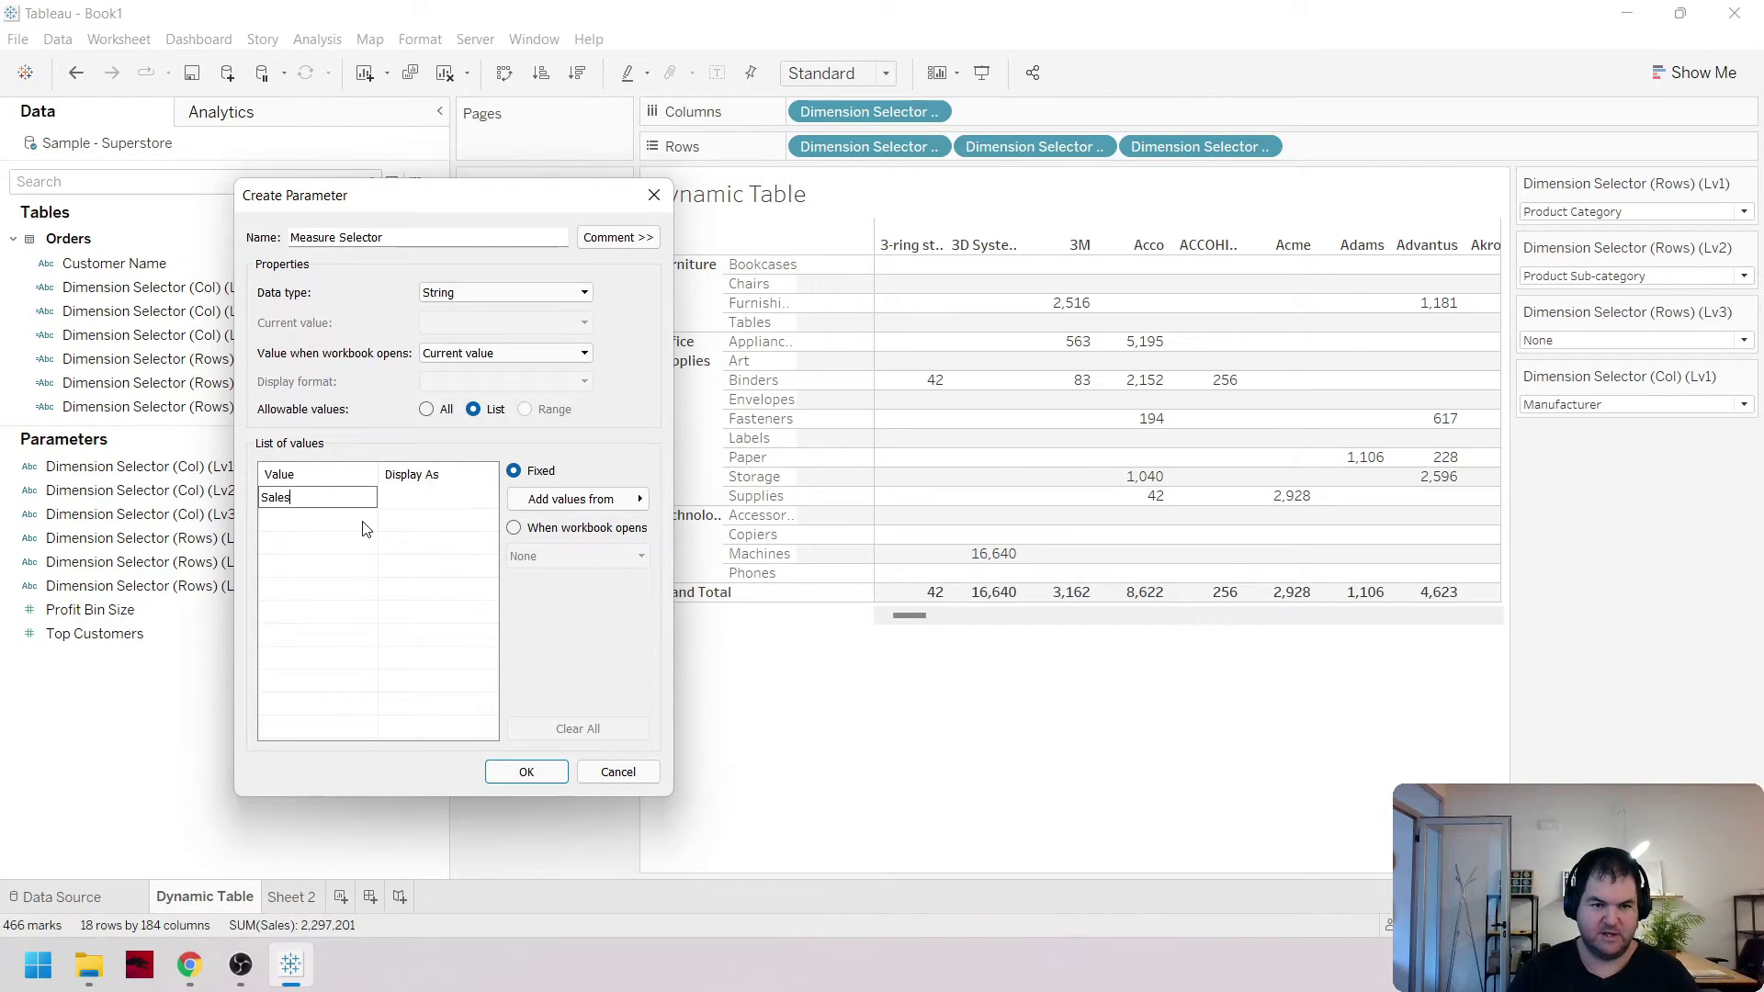
key("Return")
type("Orders")
key("Return")
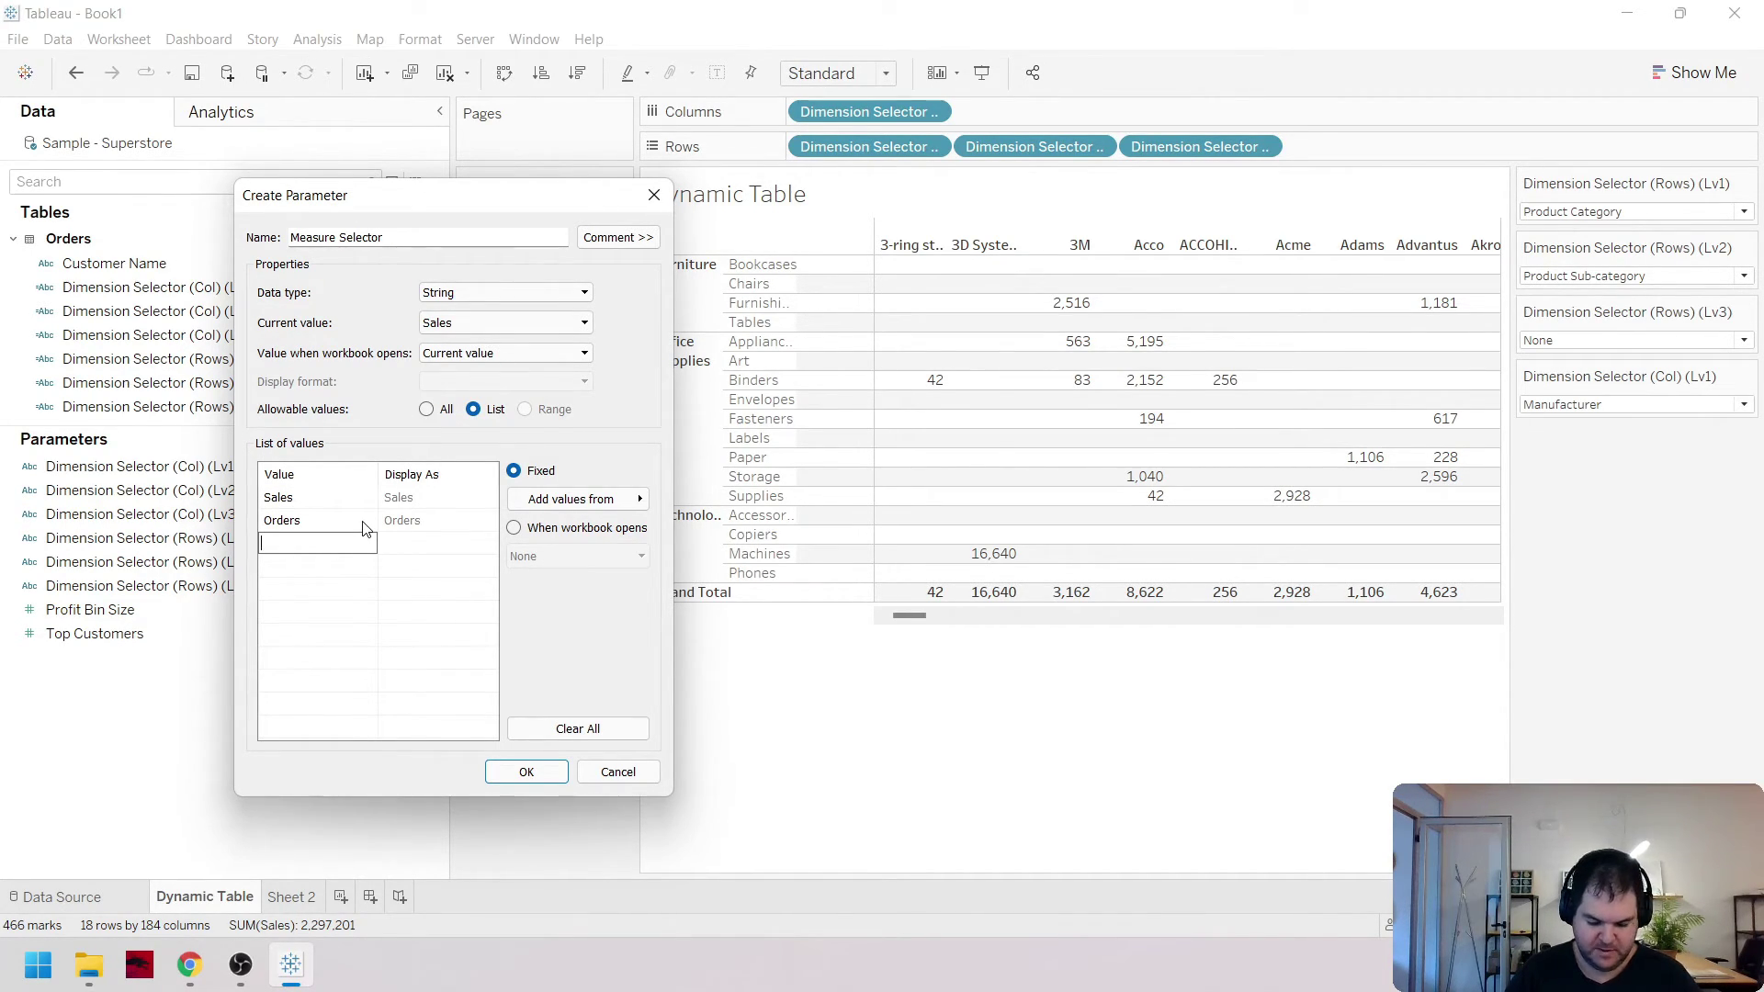
type("Profit")
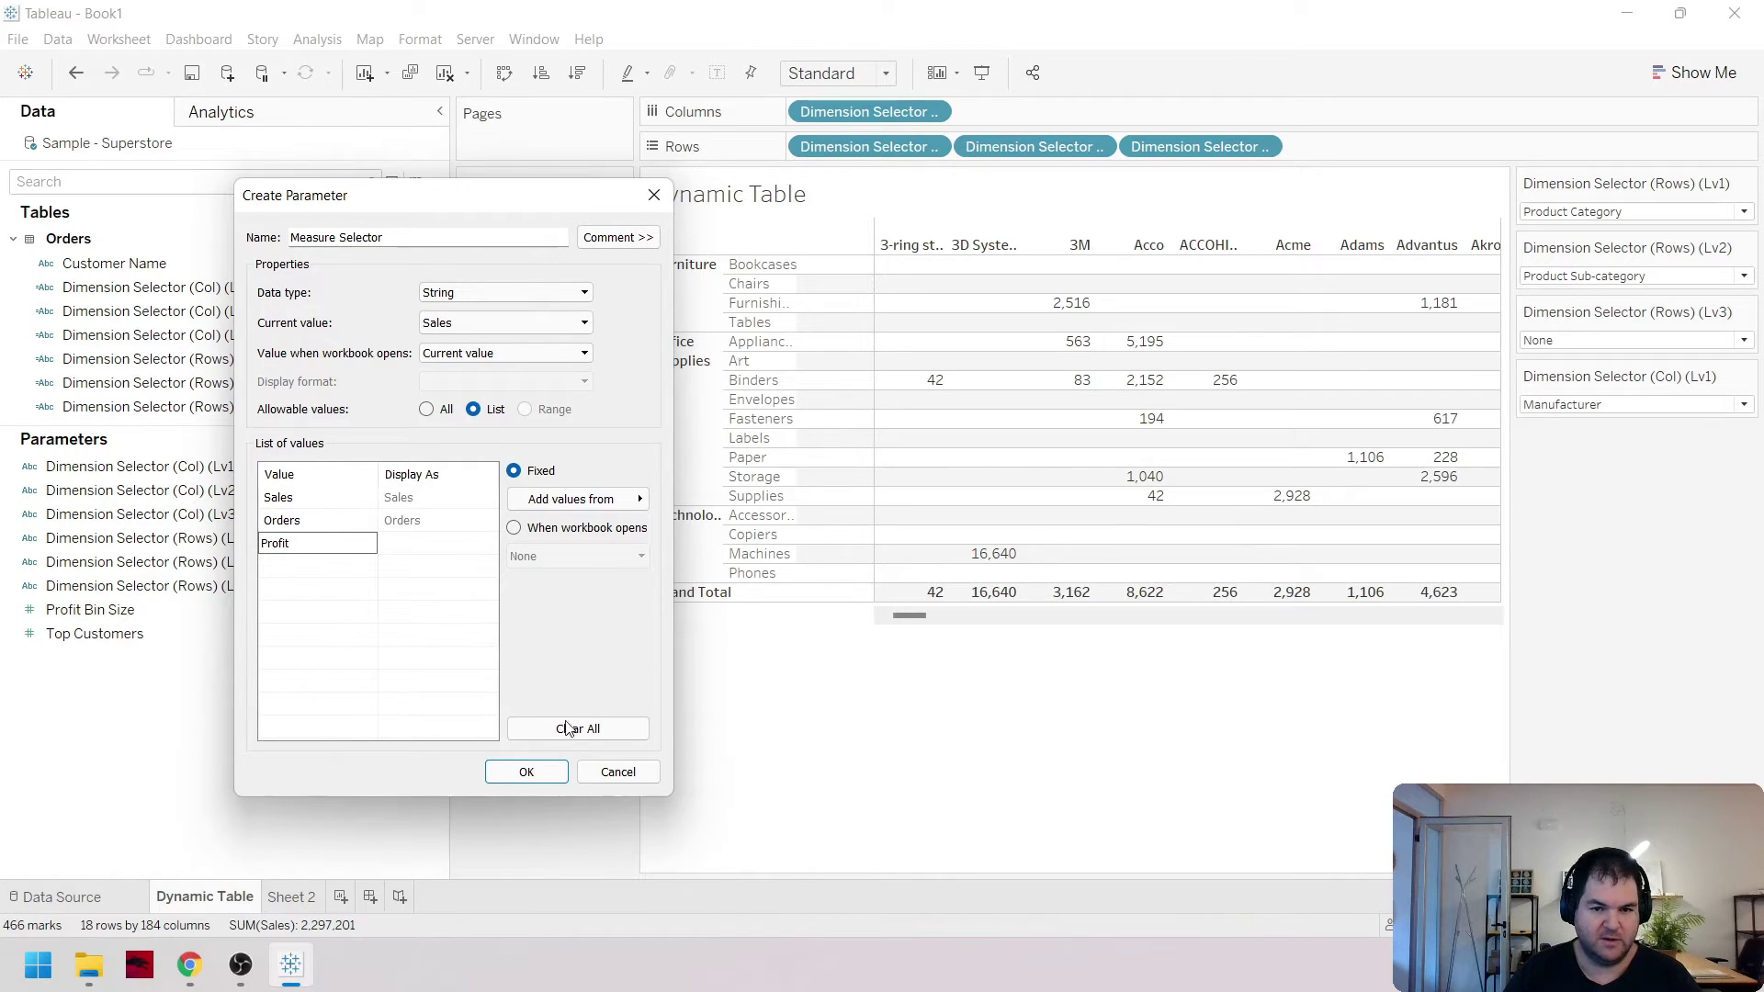
left_click(525, 771)
right_click(191, 610)
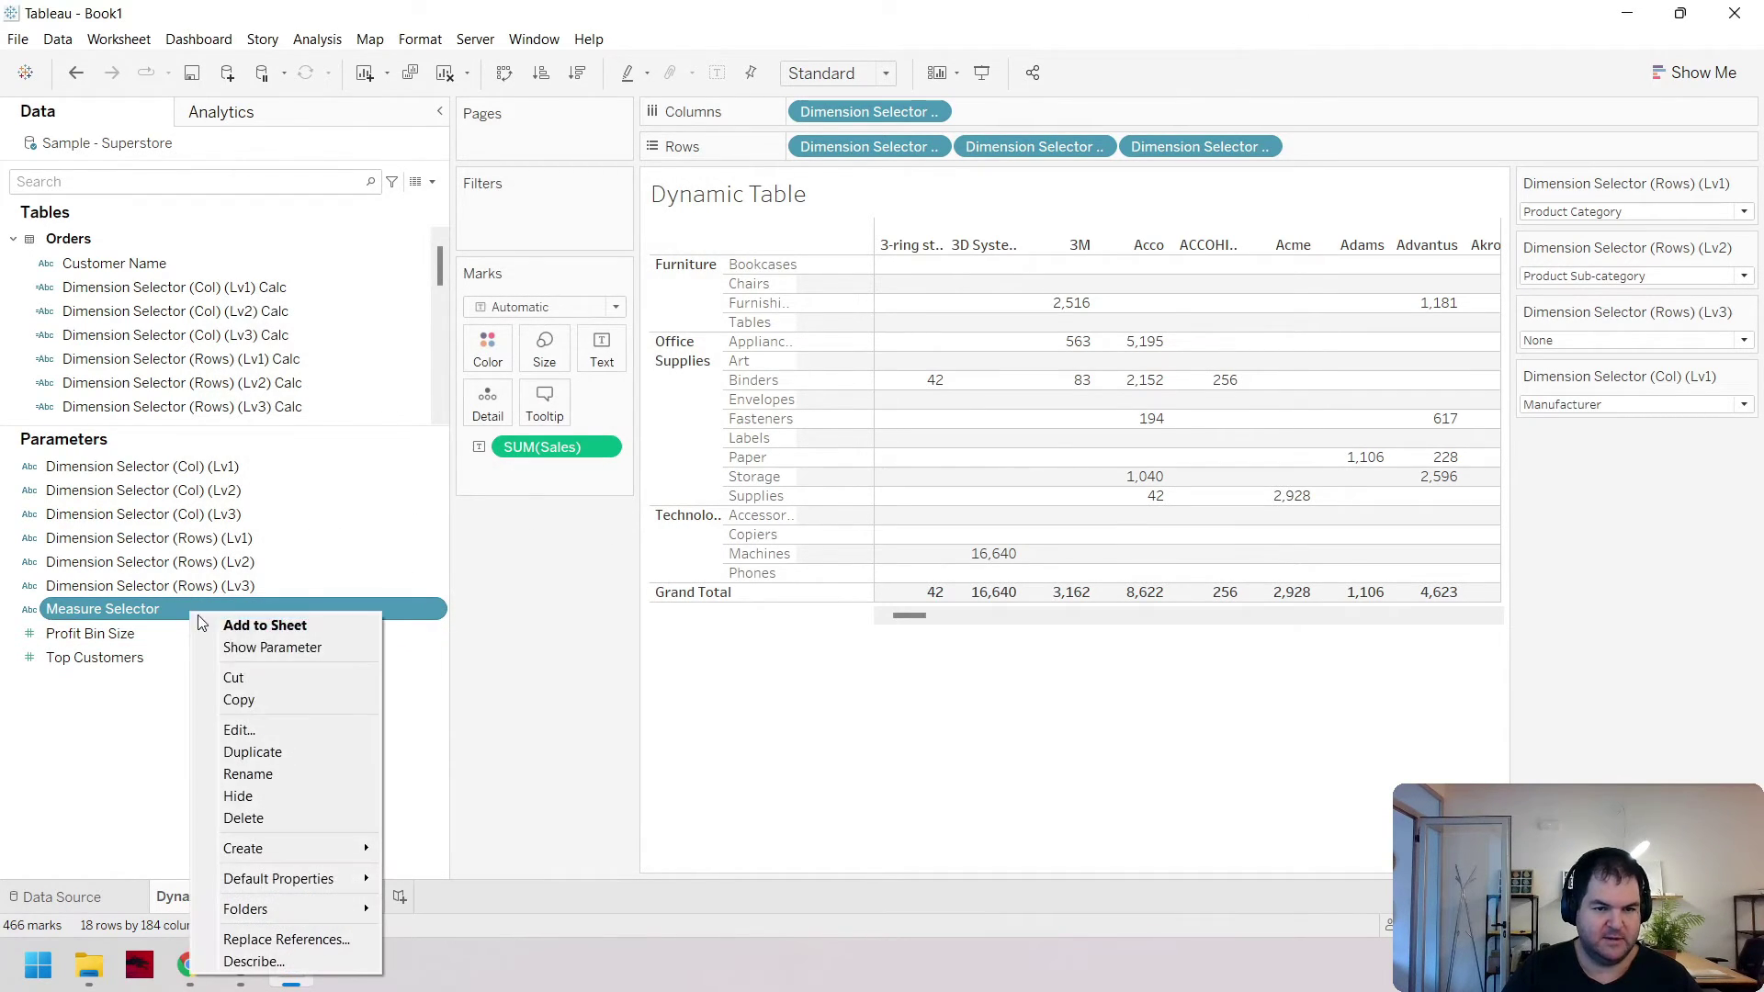
left_click(312, 654)
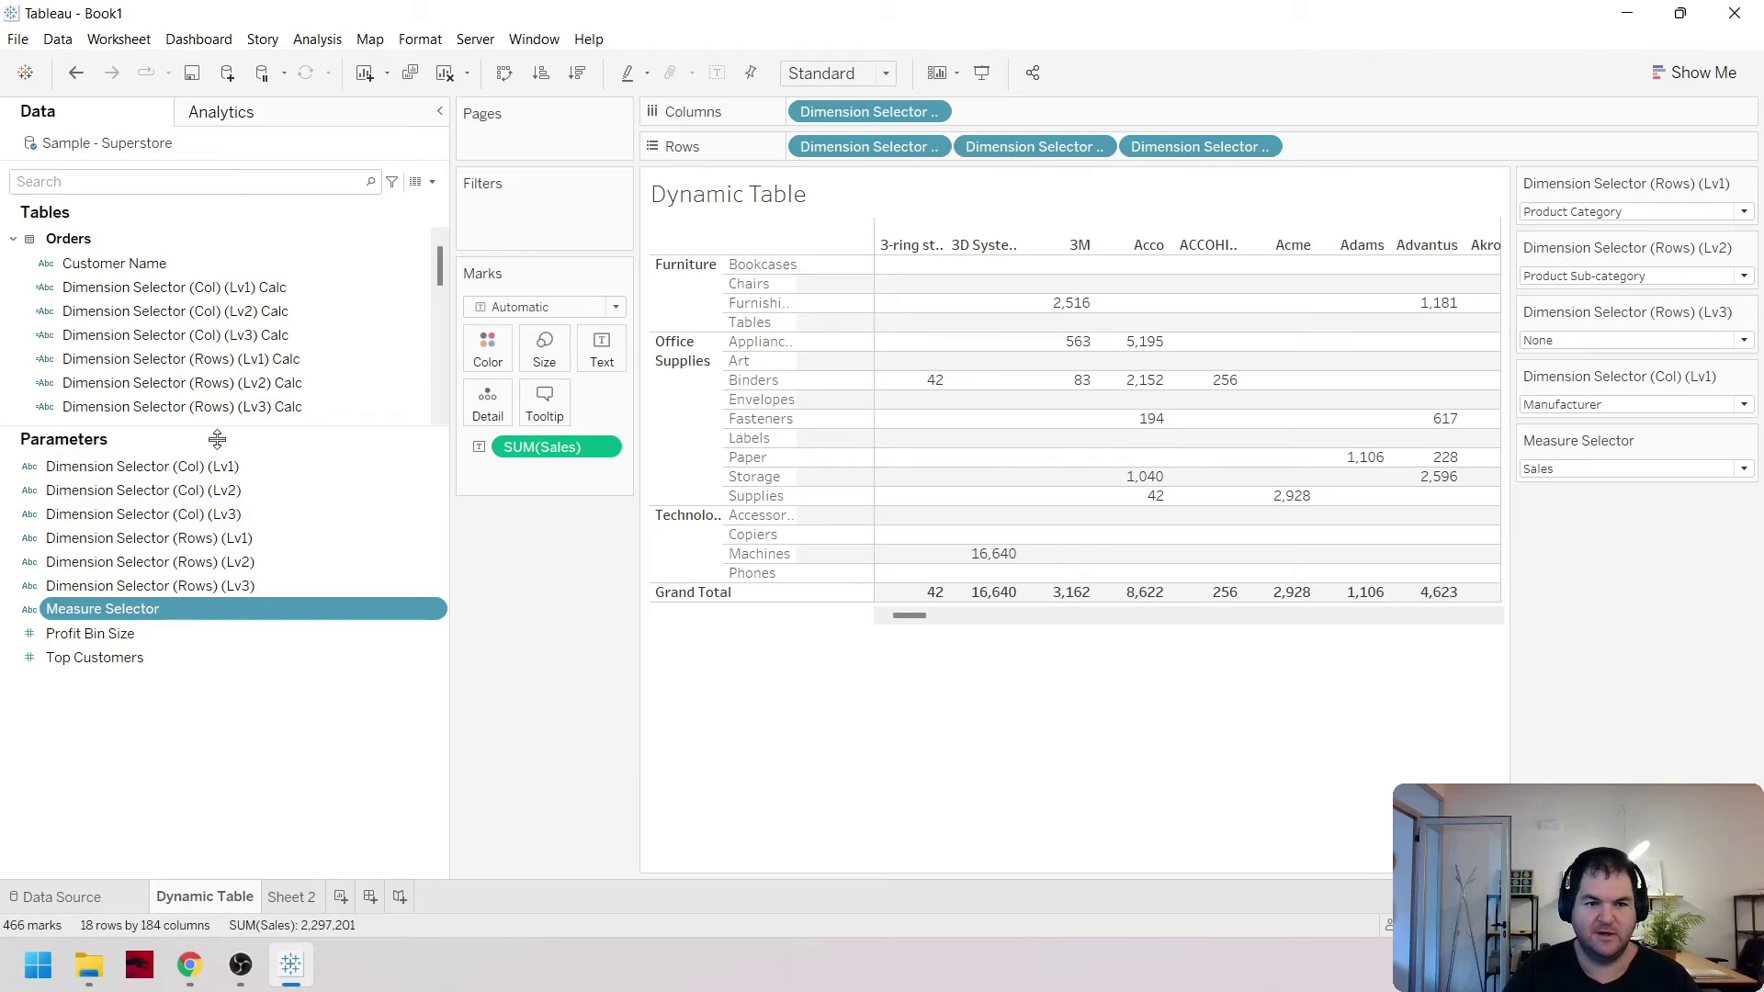
Start a new calculated field with the formula line IF [Measure Selector] = 'Sales' then sum([Sales])
left_click_drag(216, 429, 229, 635)
left_click(13, 239)
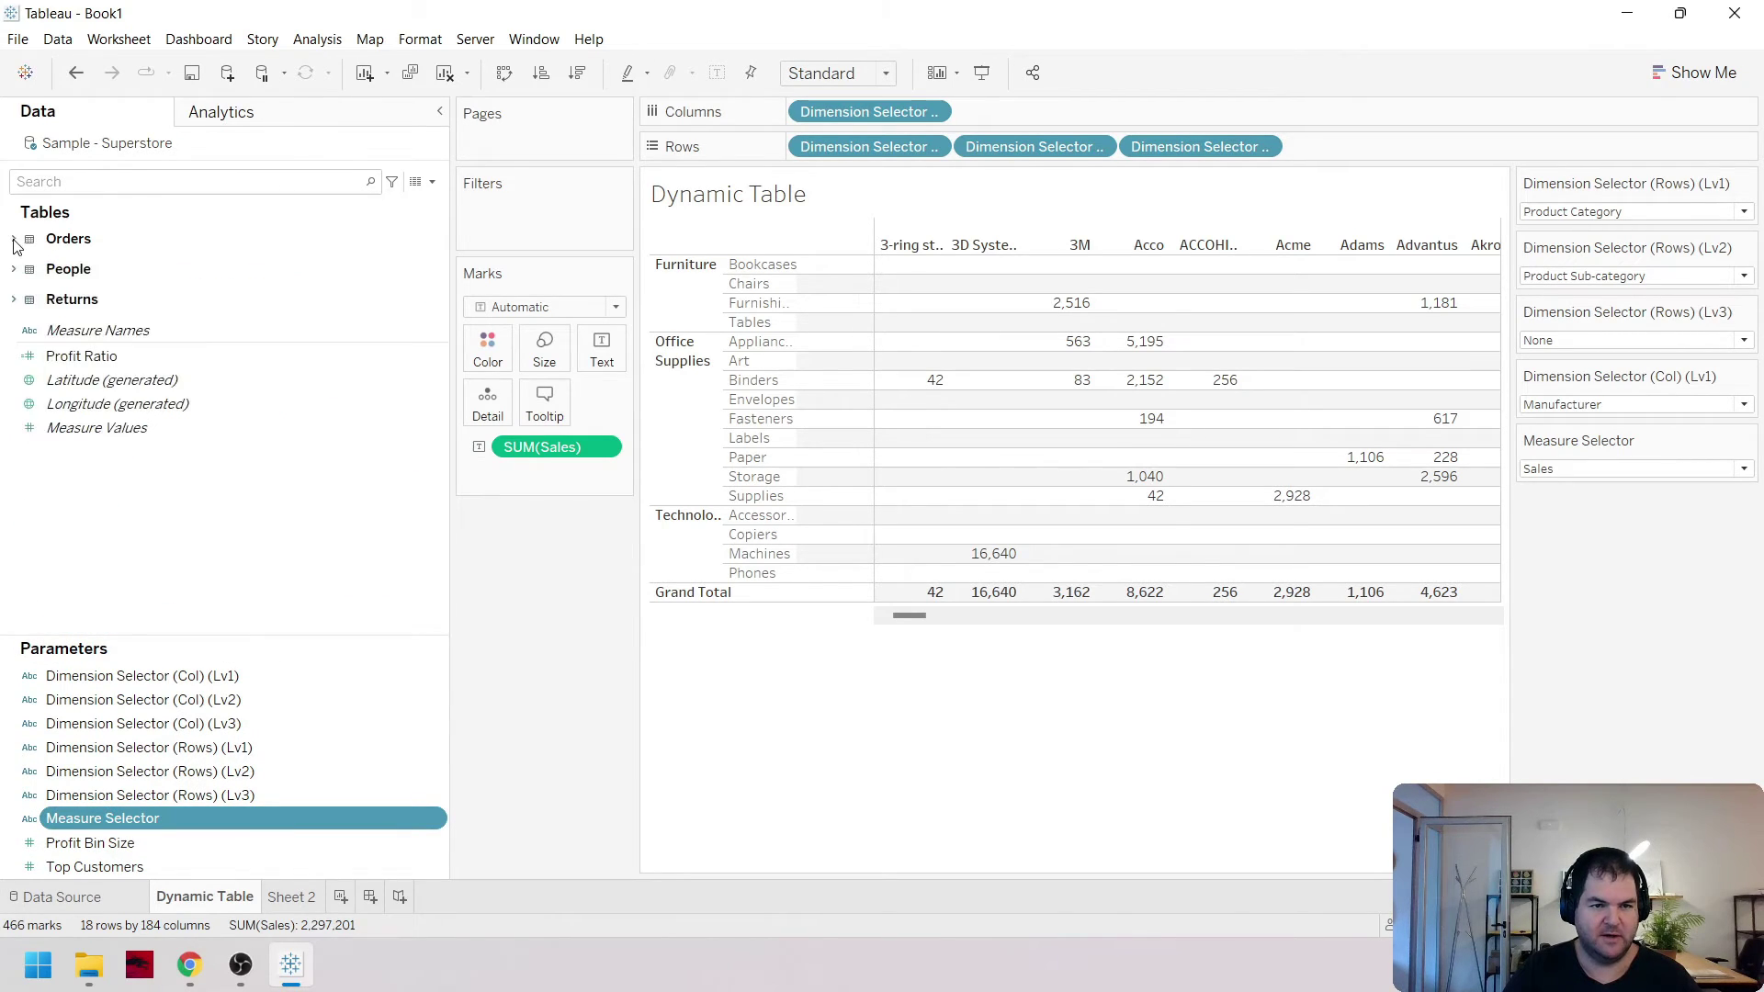
right_click(211, 524)
left_click(399, 529)
left_click(535, 563)
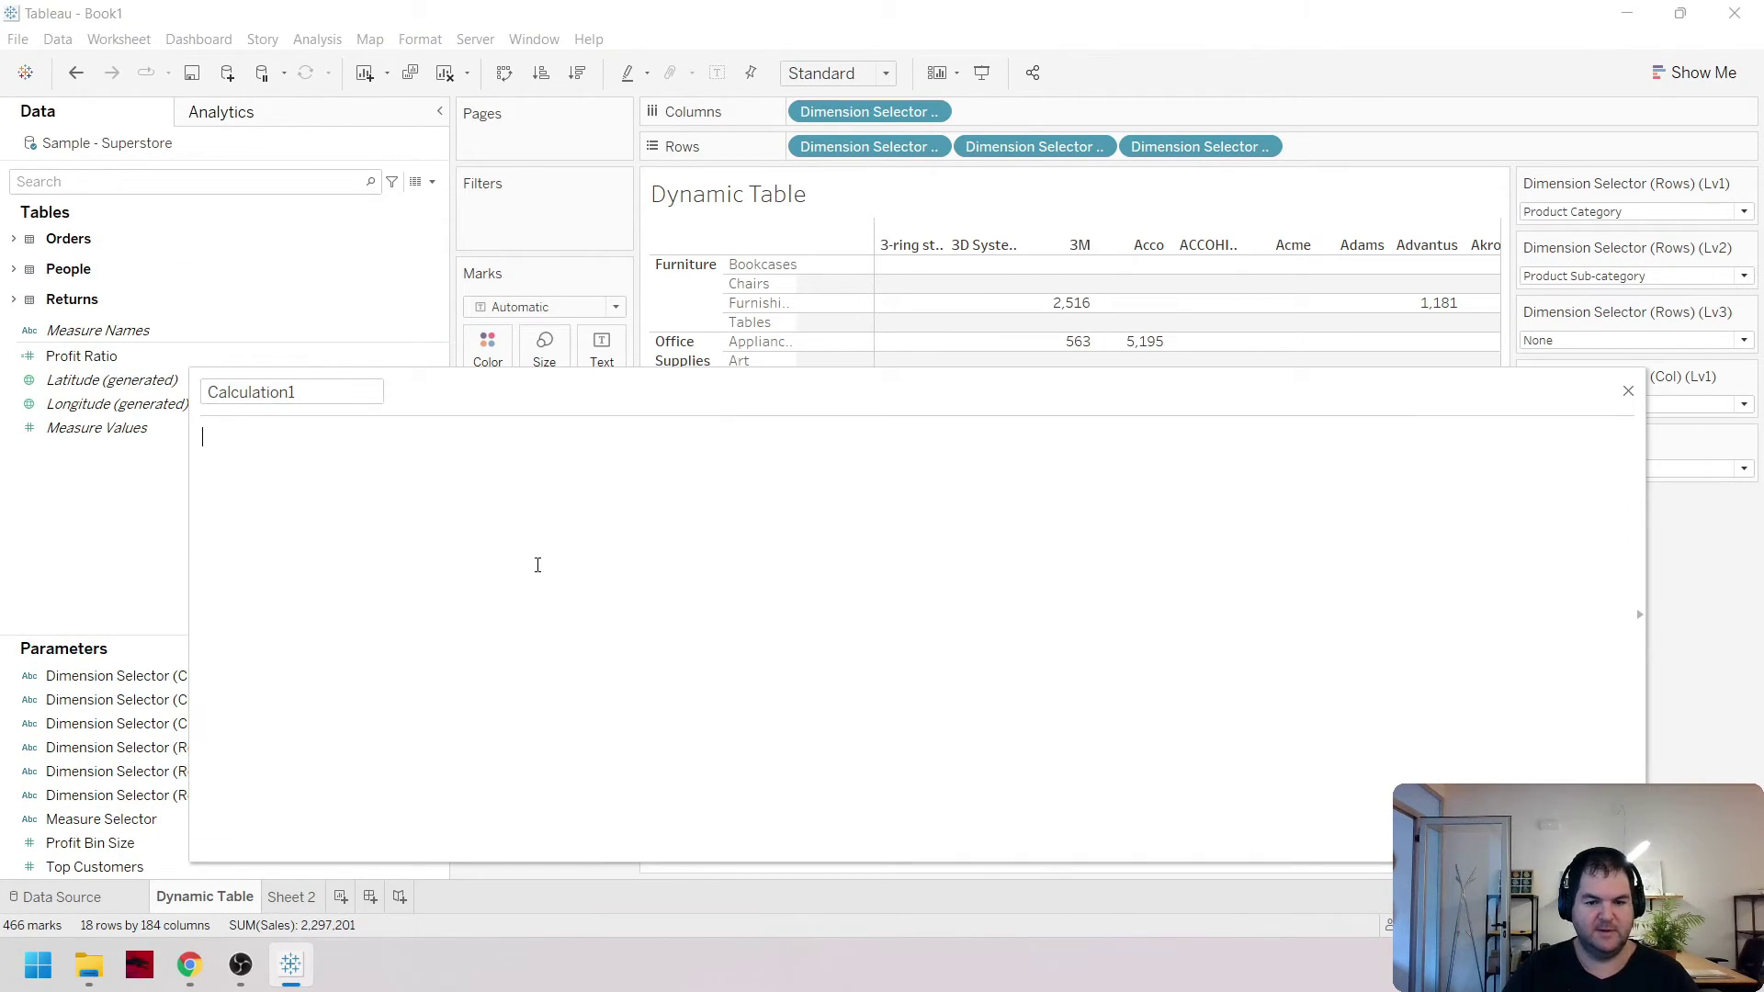
type("if")
key("Return")
type("meas")
key("Return")
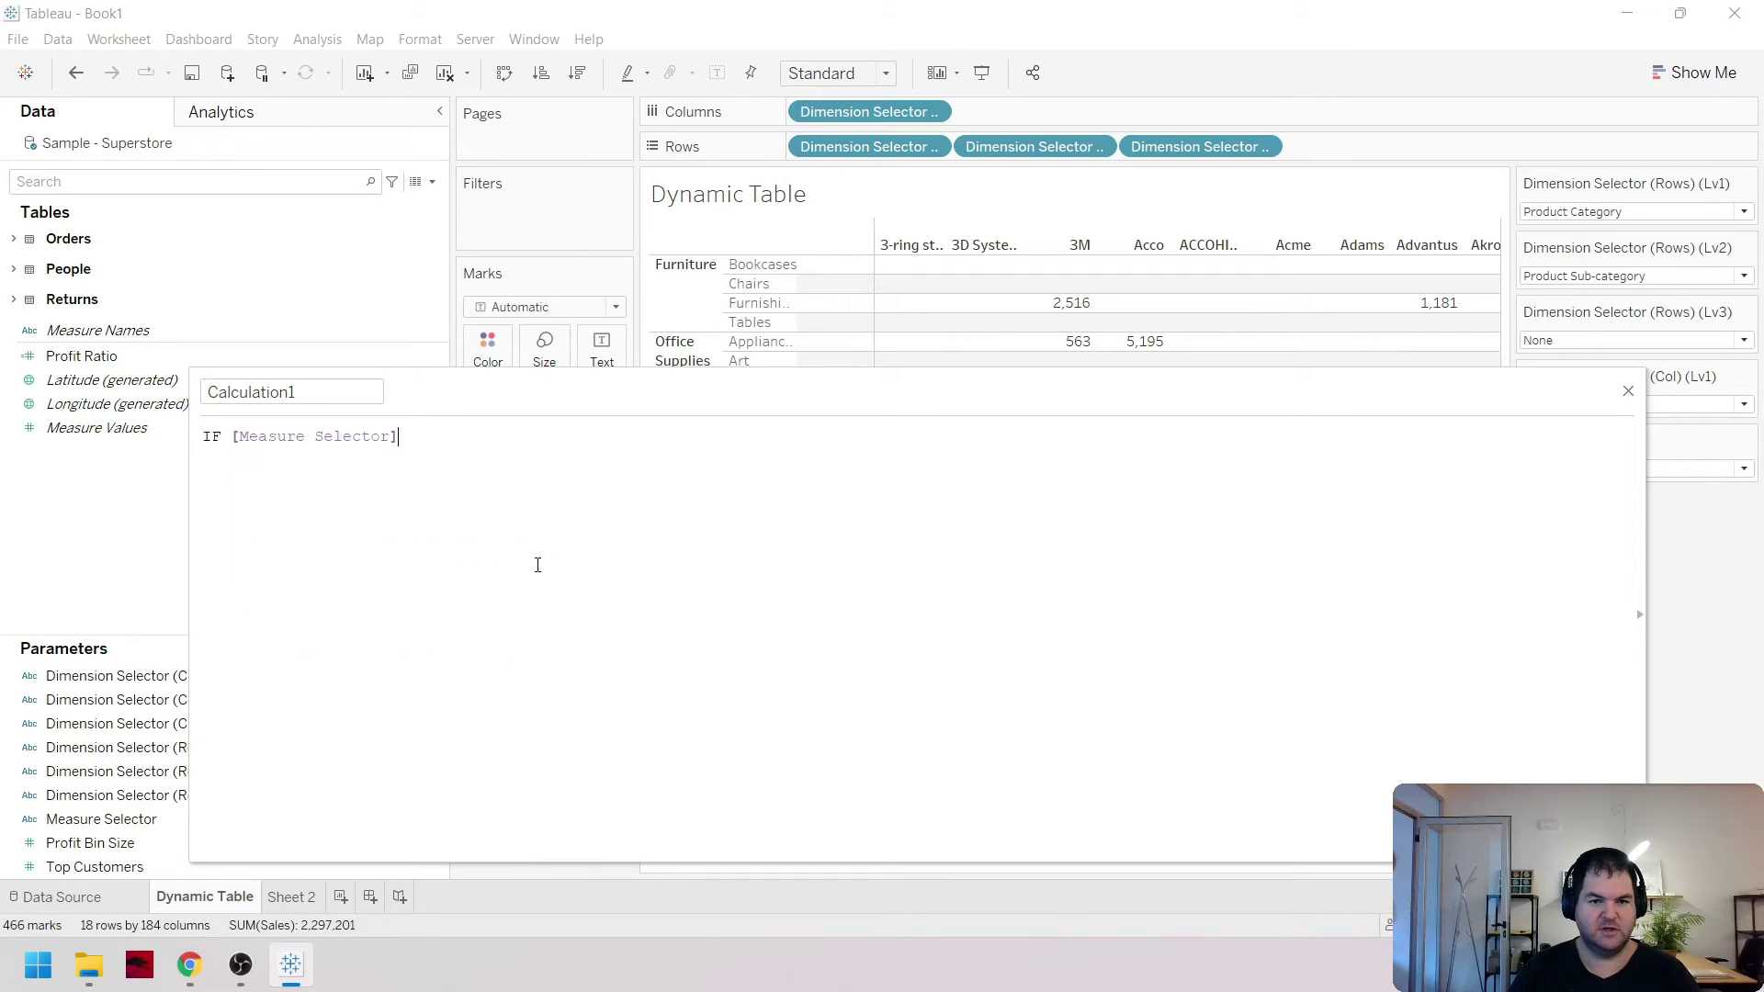
type("= ")
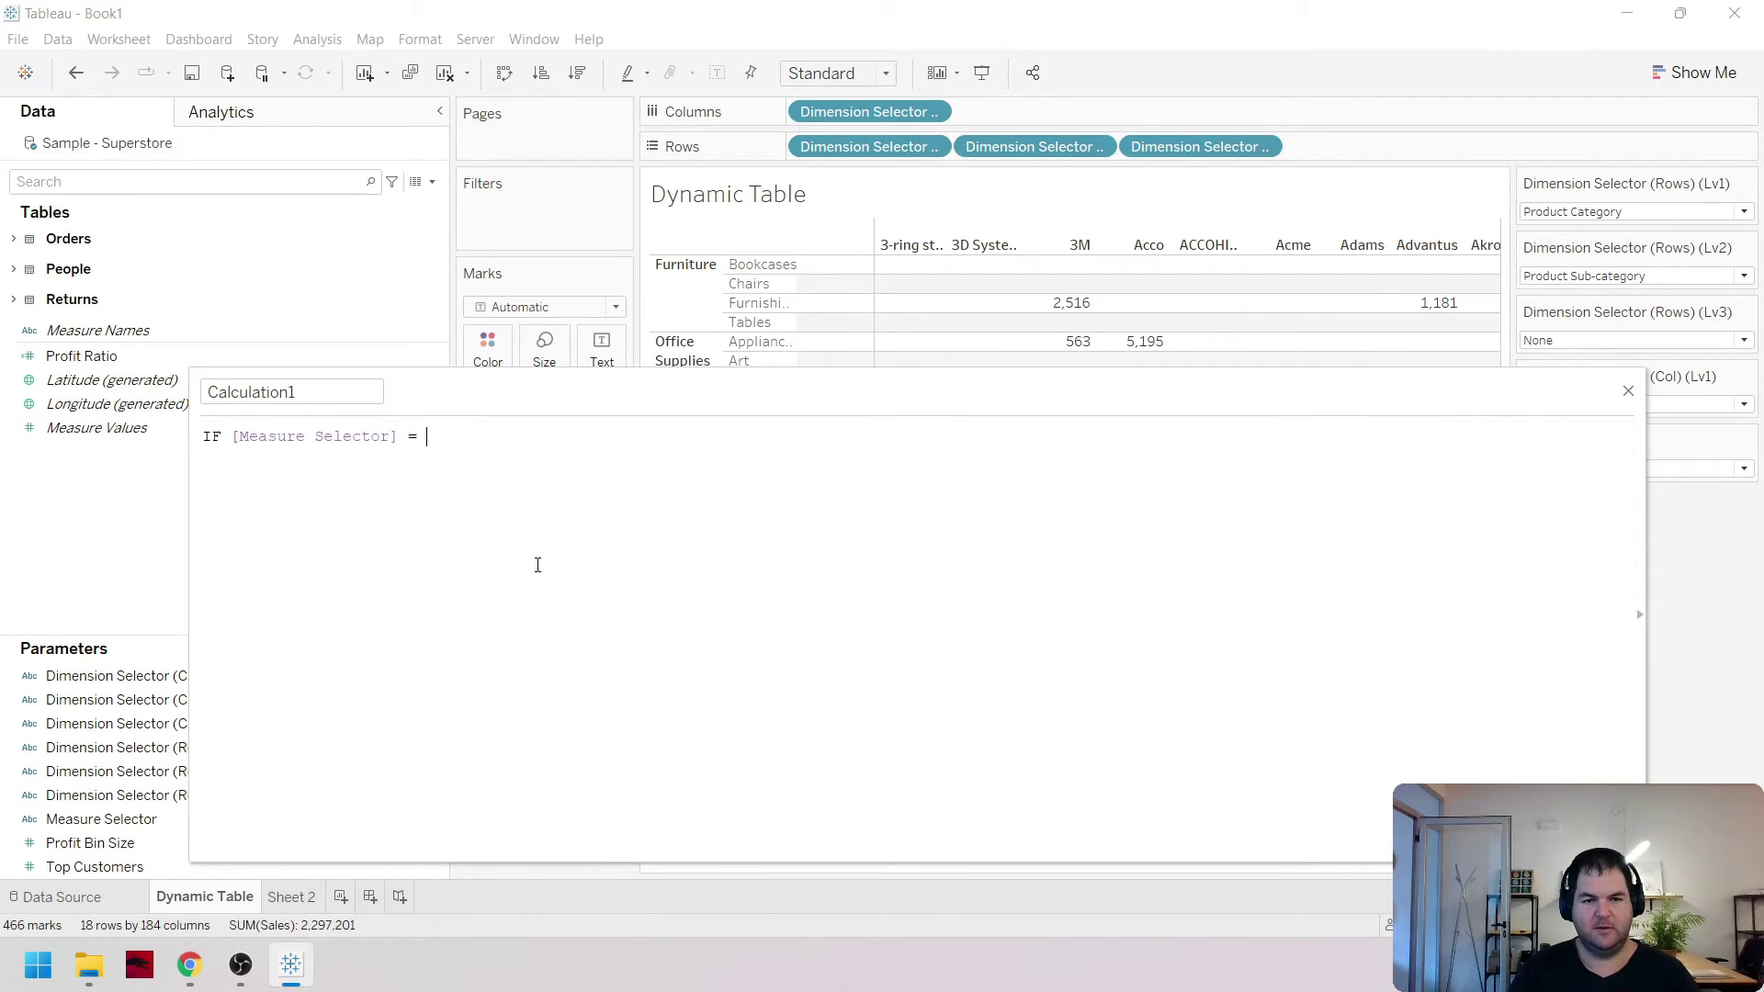
type("'Sal")
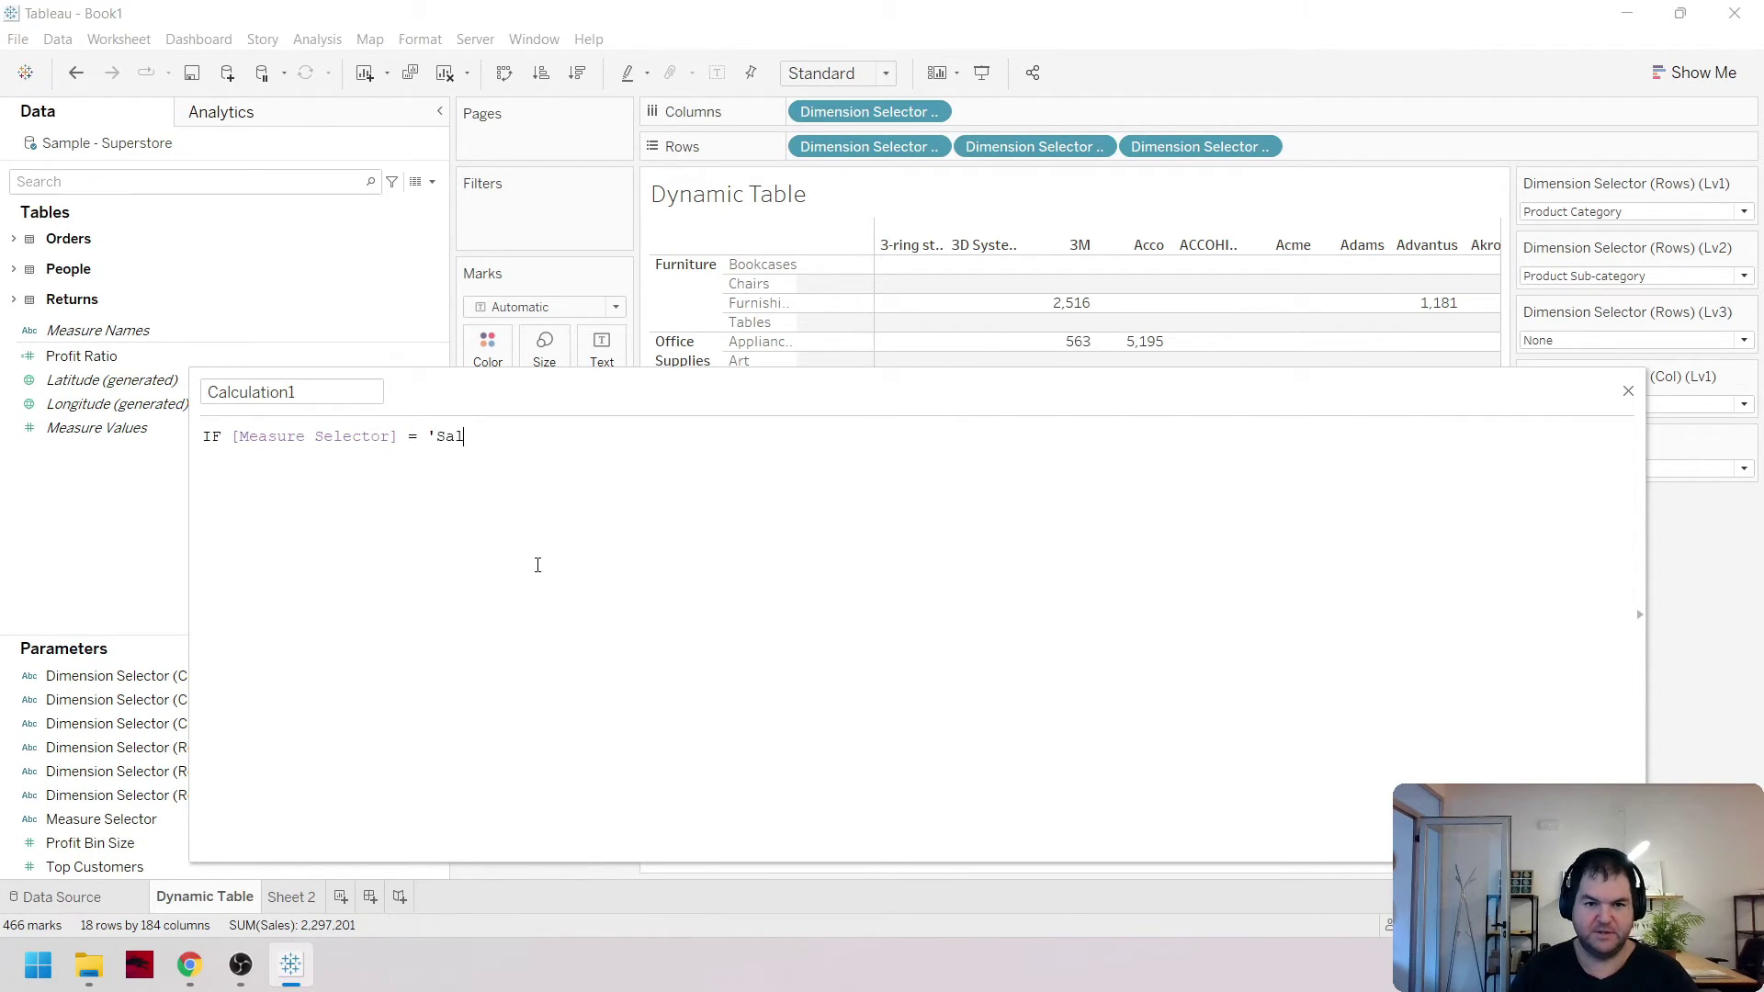
type("es' then su")
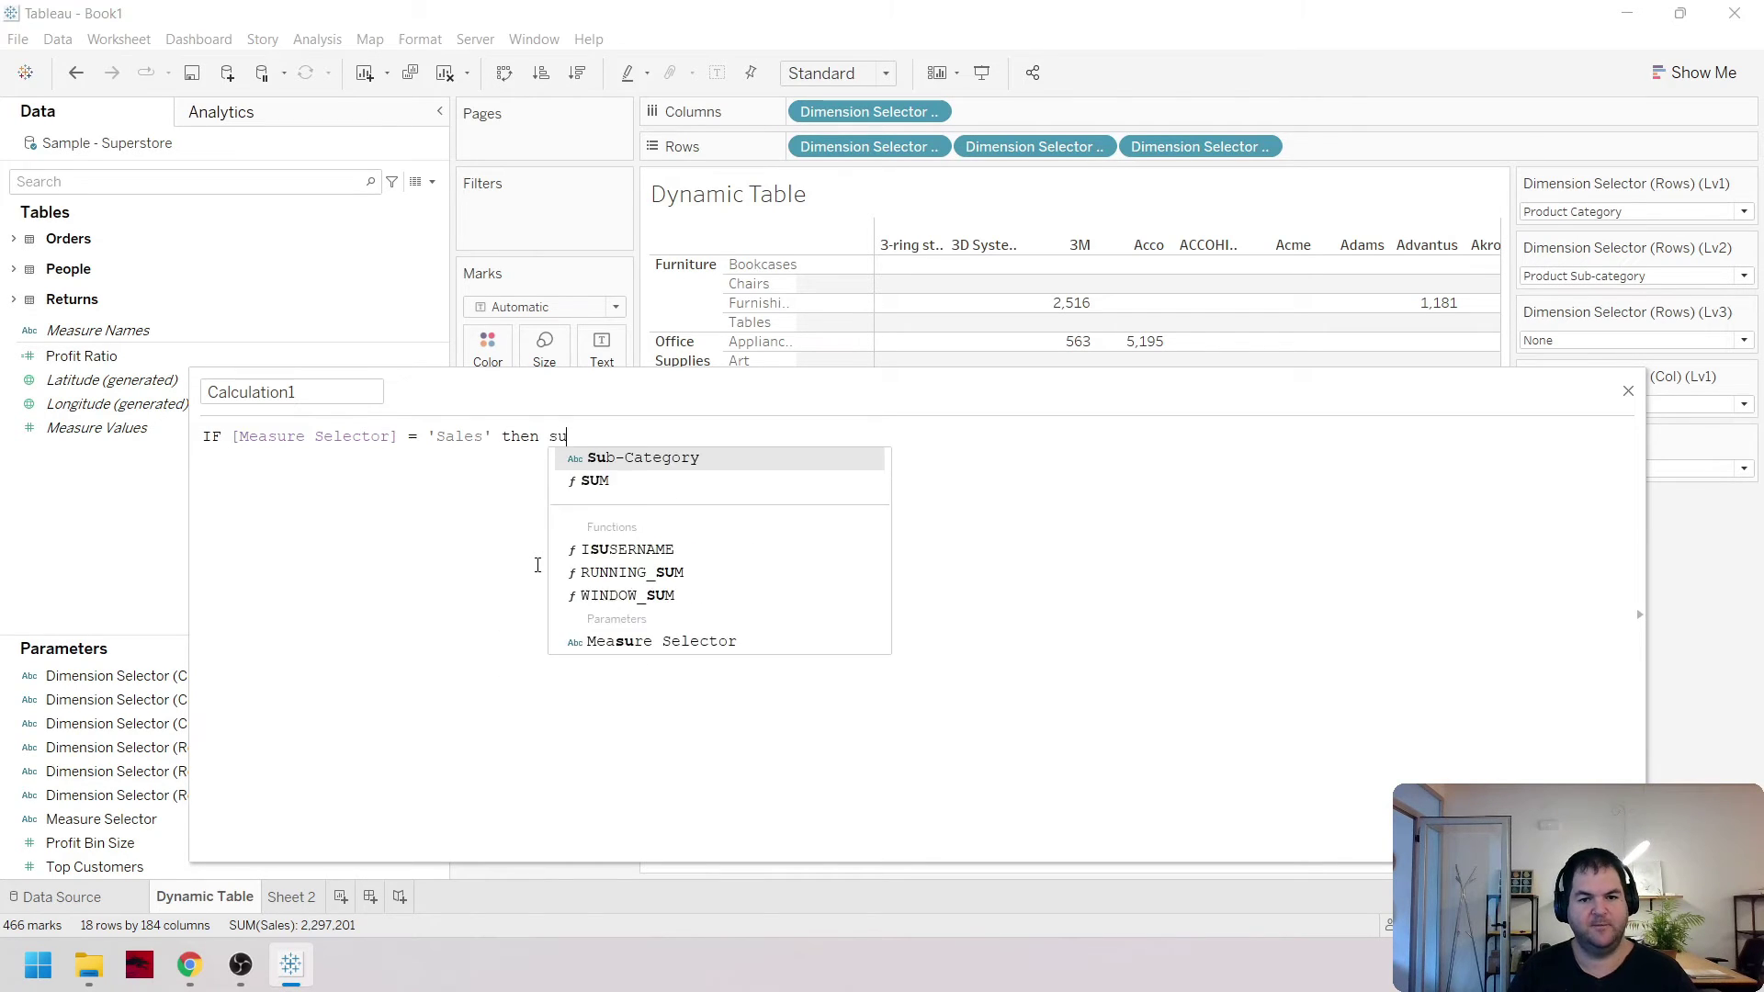
type("m([Sales])")
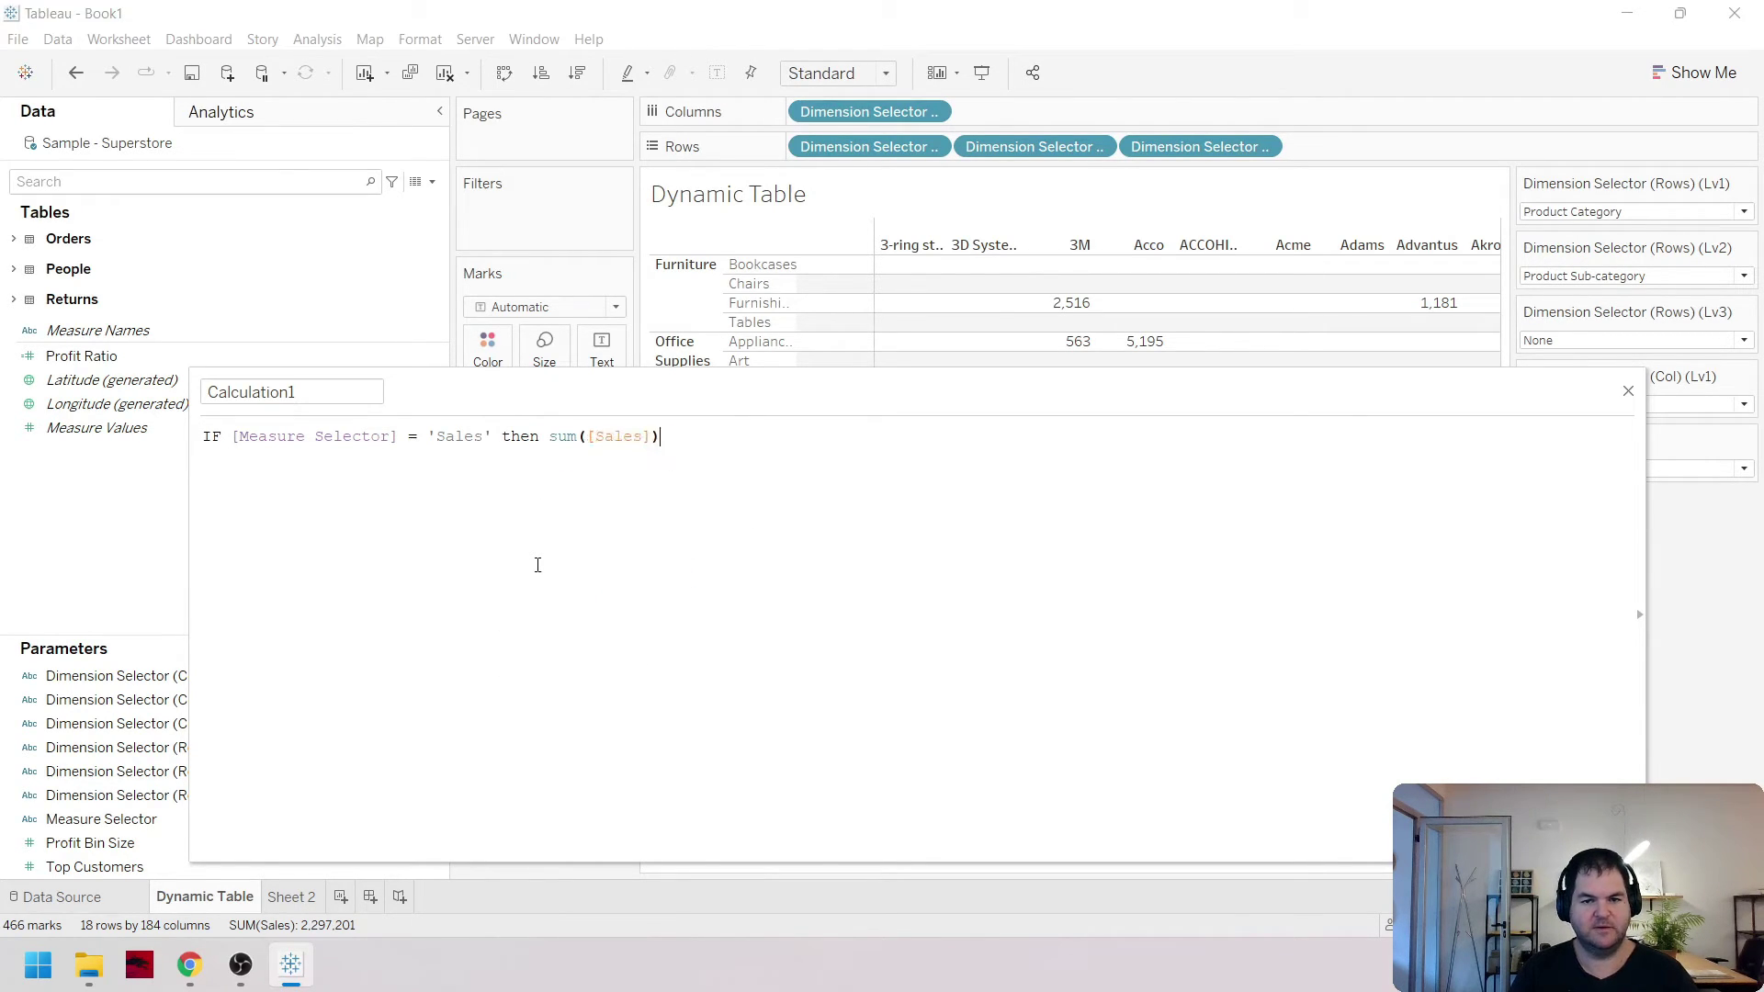
Add a second formula line with an ELSEIF condition testing [Measure Selector]
key("Return")
type("ELSEIF")
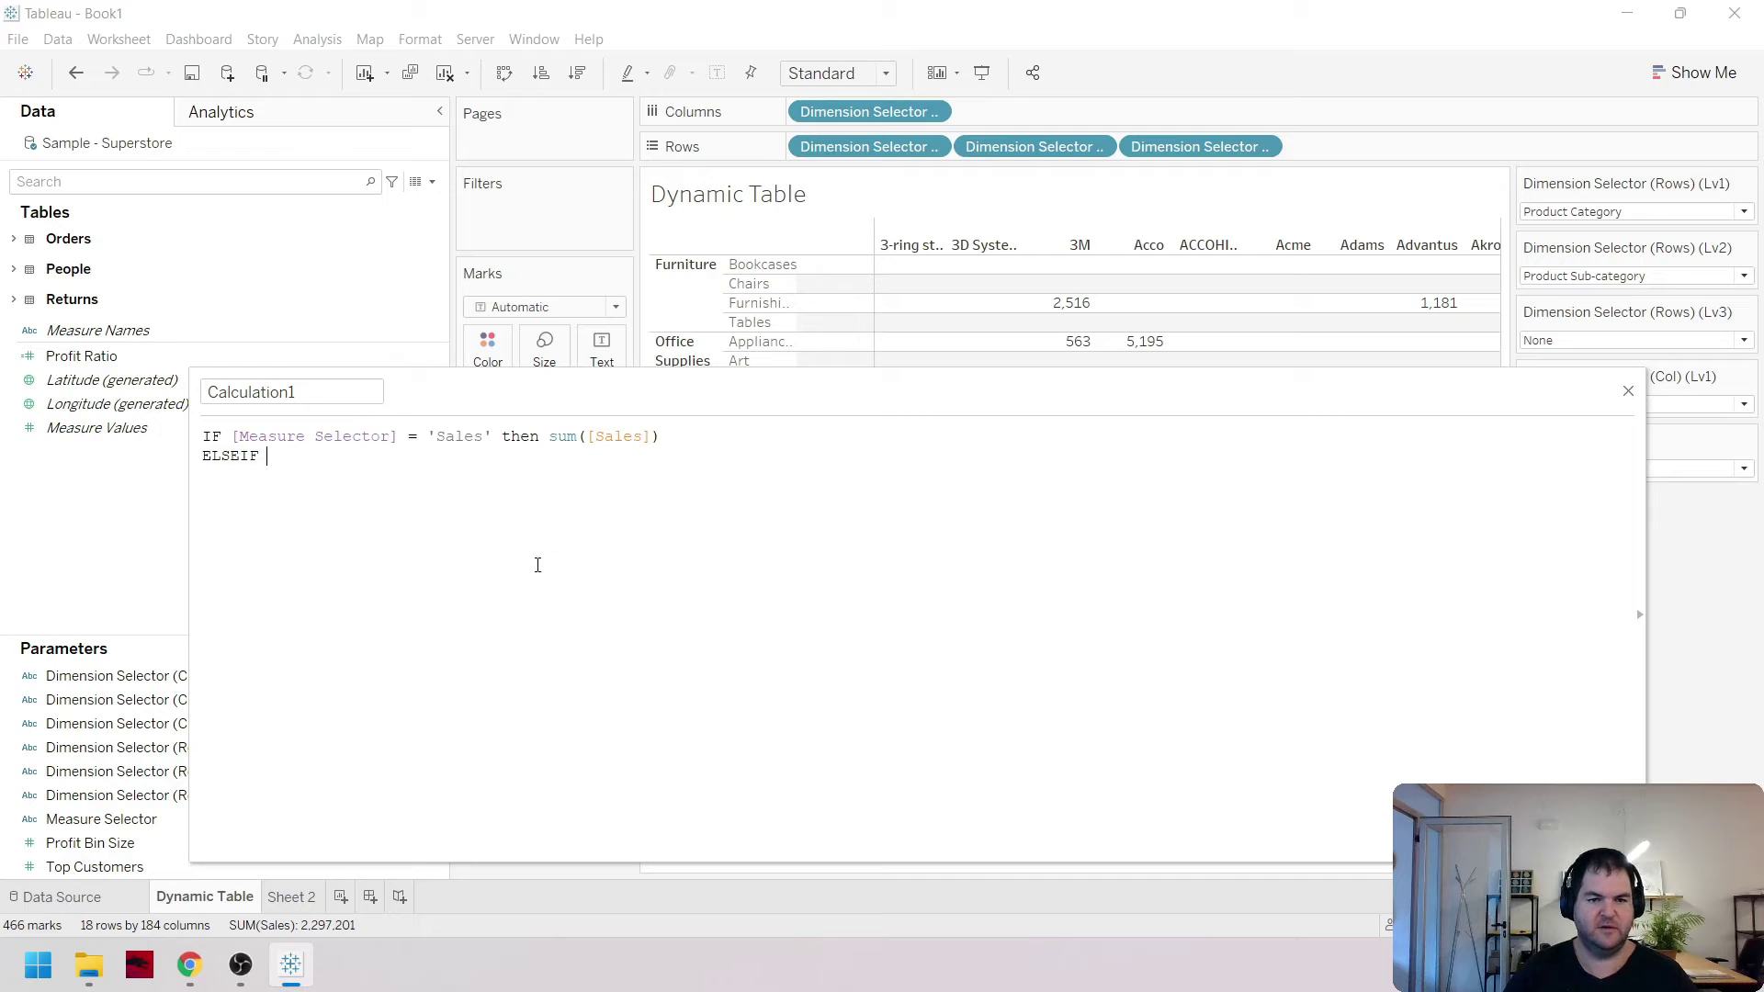
type(" me")
key("BackSpace")
key("BackSpace")
type("mea")
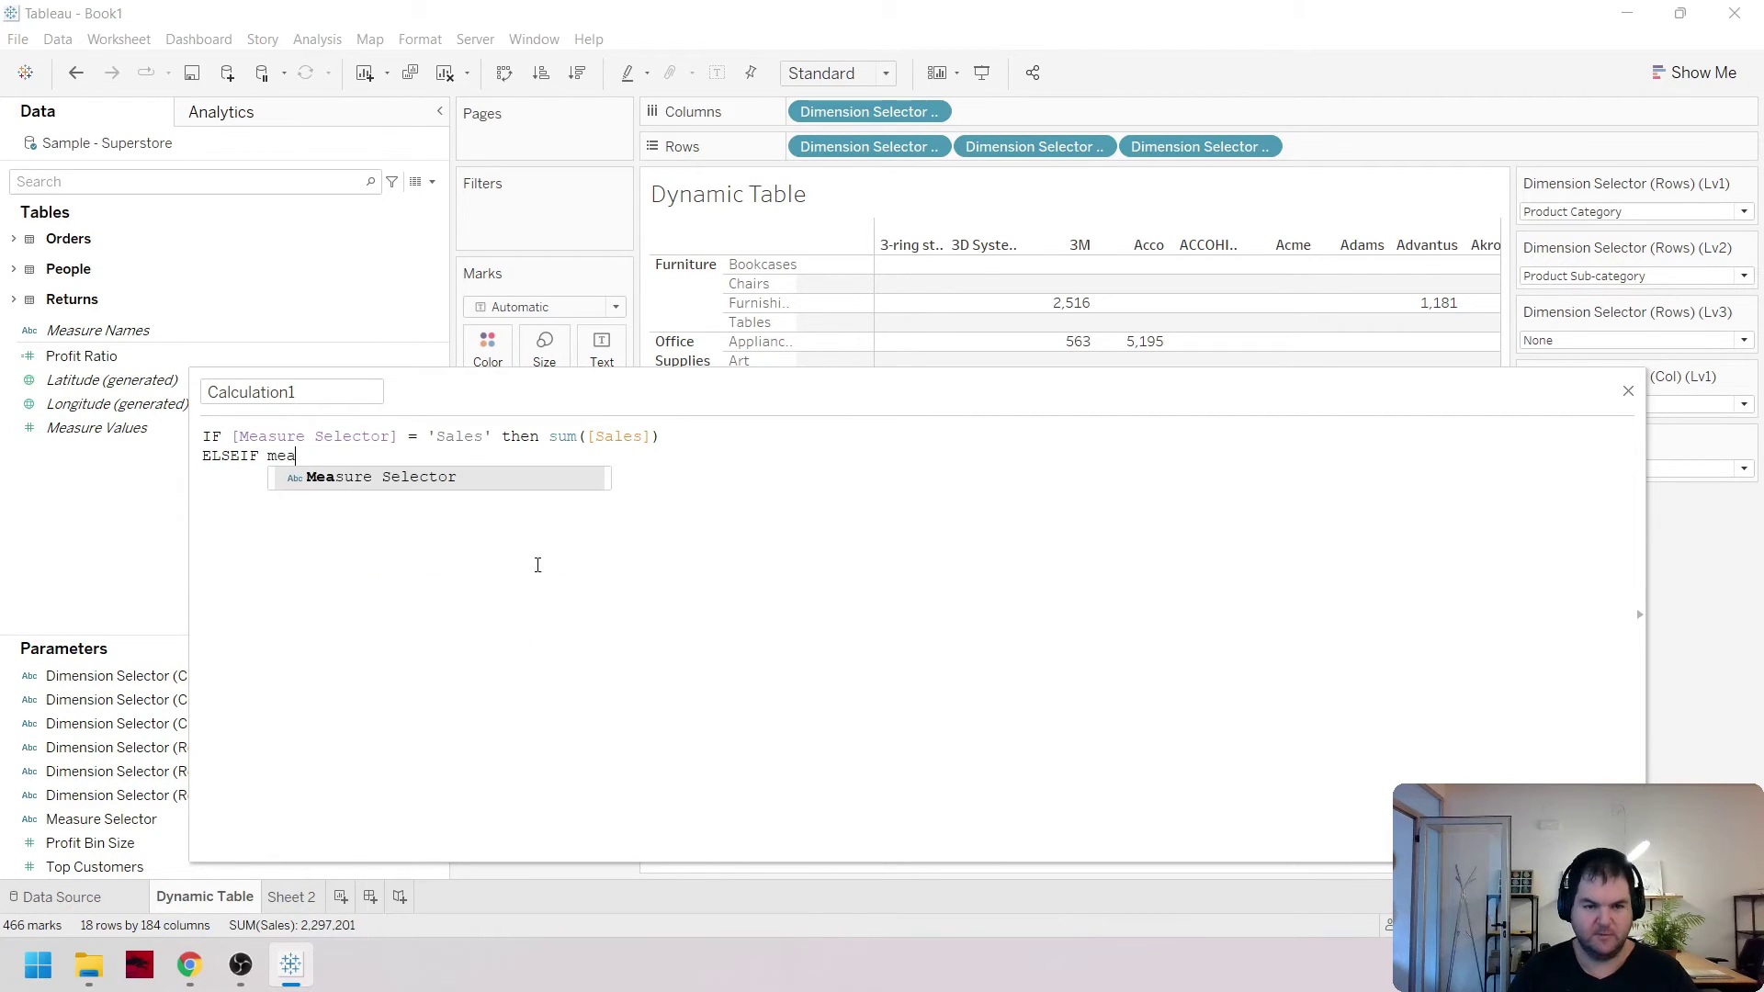
type("s")
key("Return")
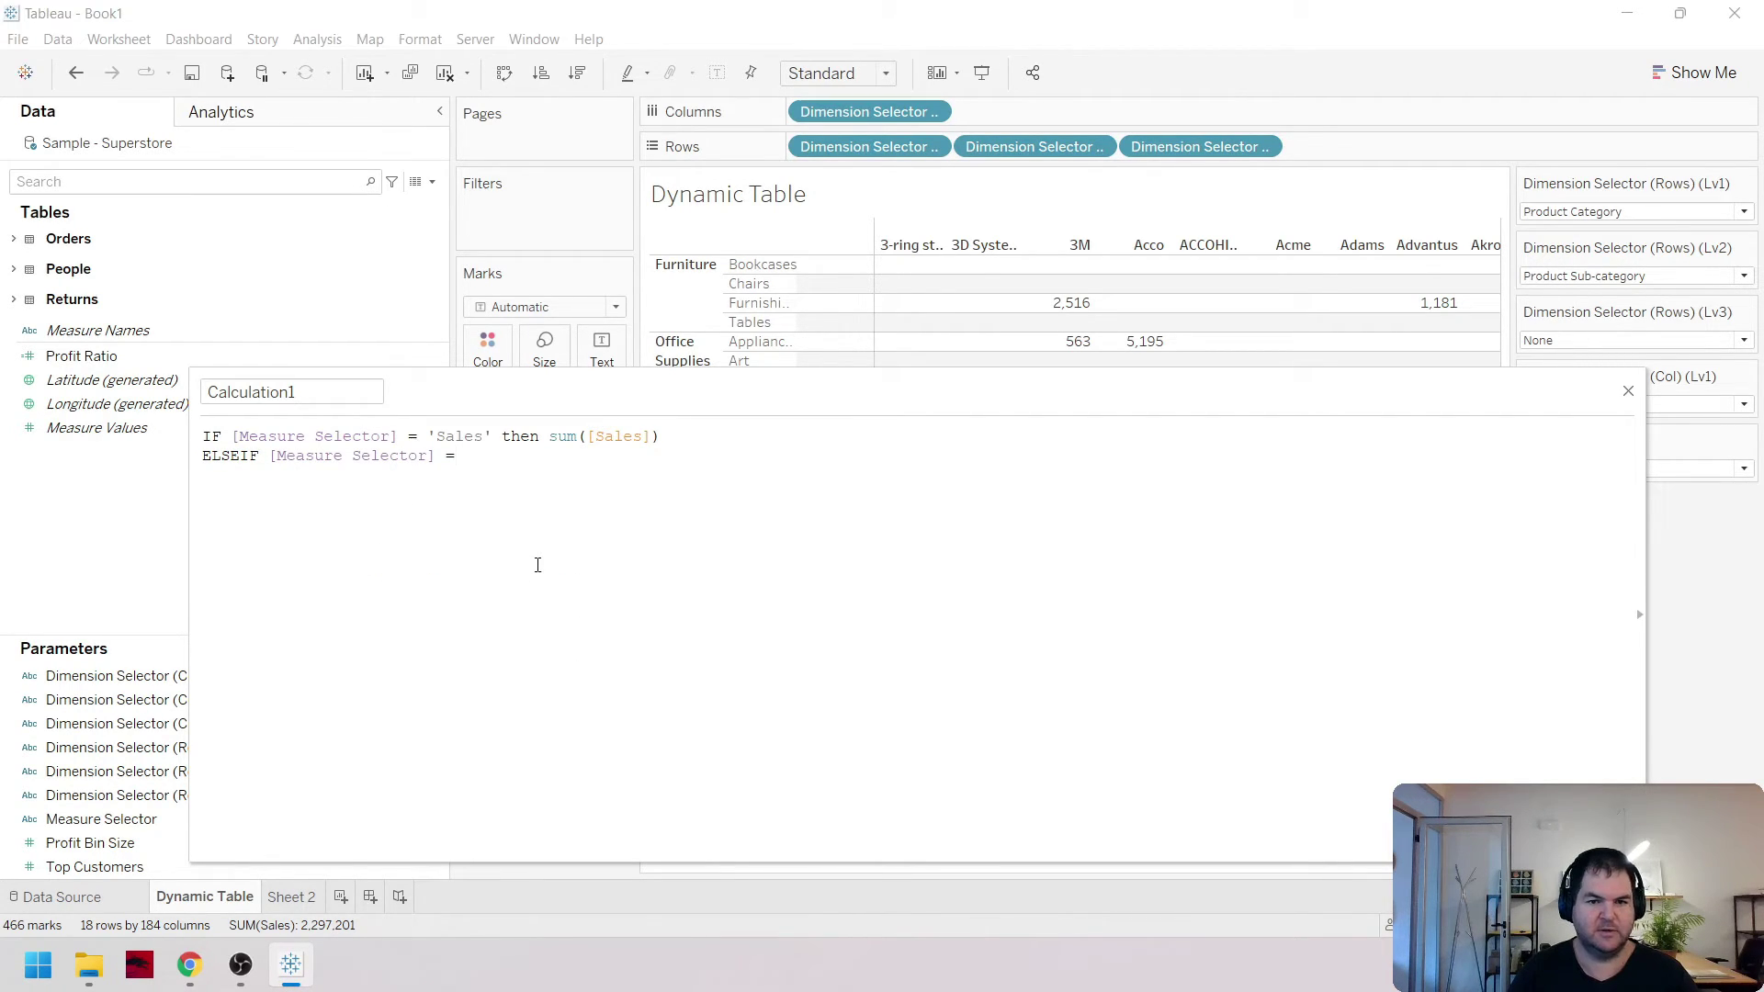
Uncover the Measure Selector control and complete the ELSEIF line with = 'Orders' then countd([Order ID])
left_click_drag(873, 393, 677, 380)
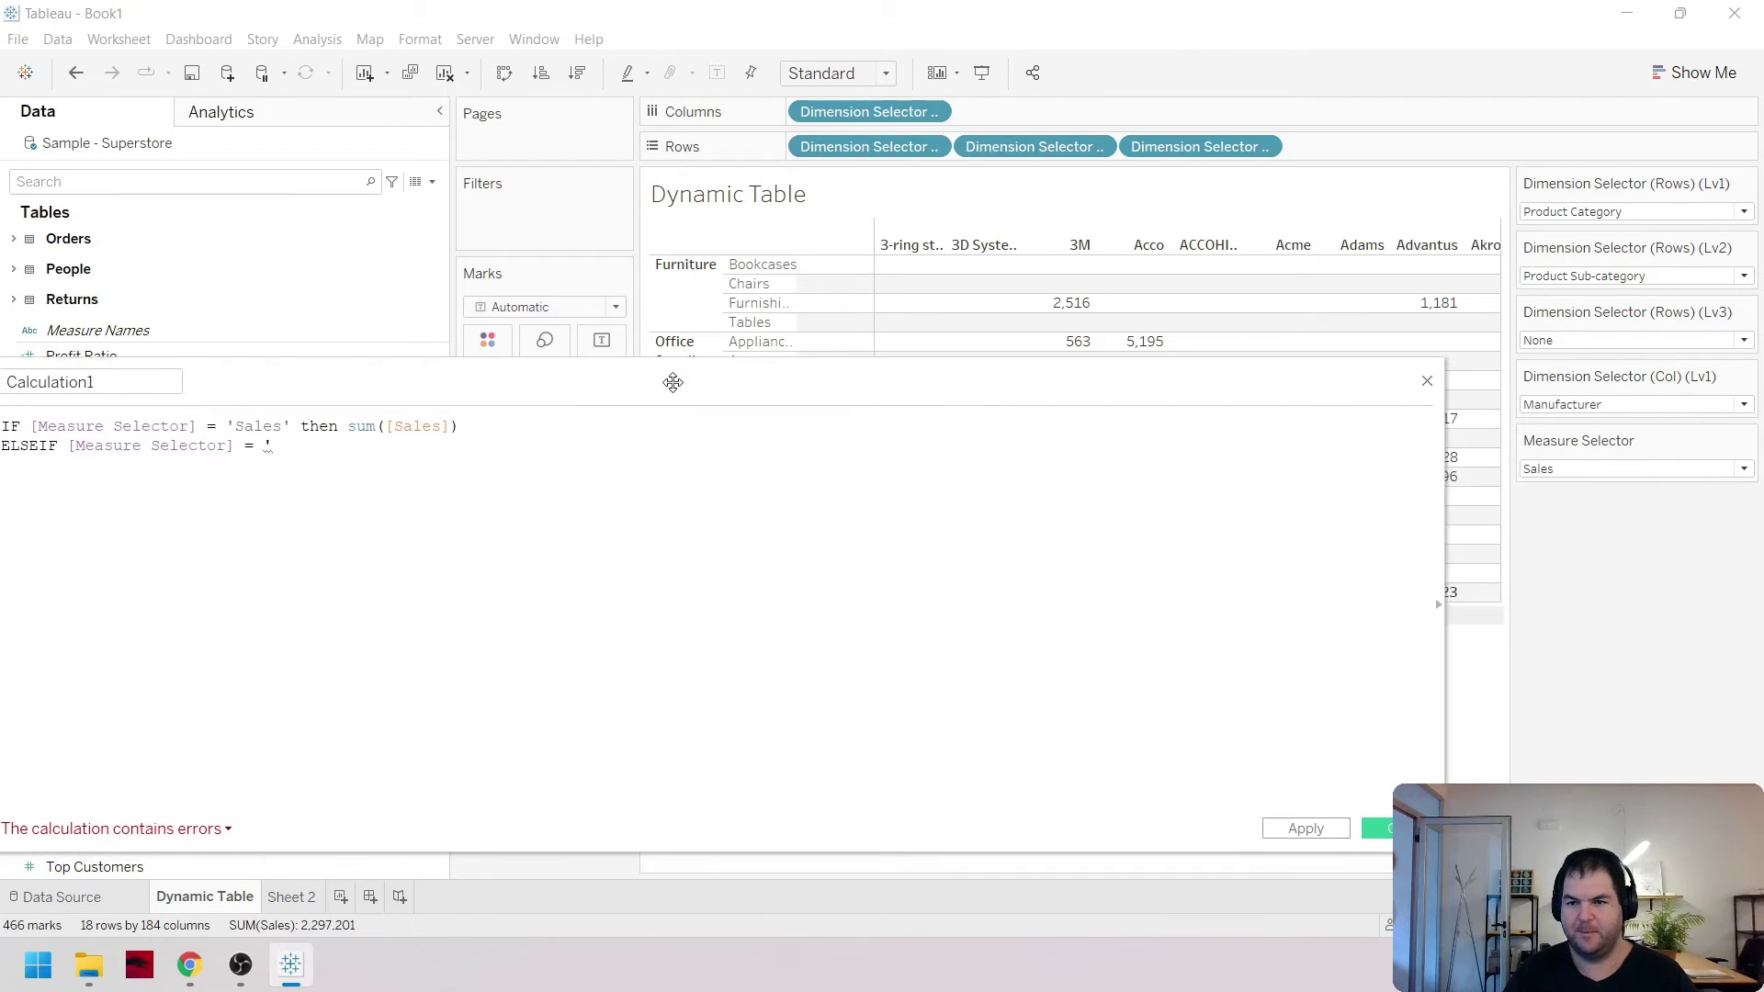
left_click(1664, 469)
type("= '")
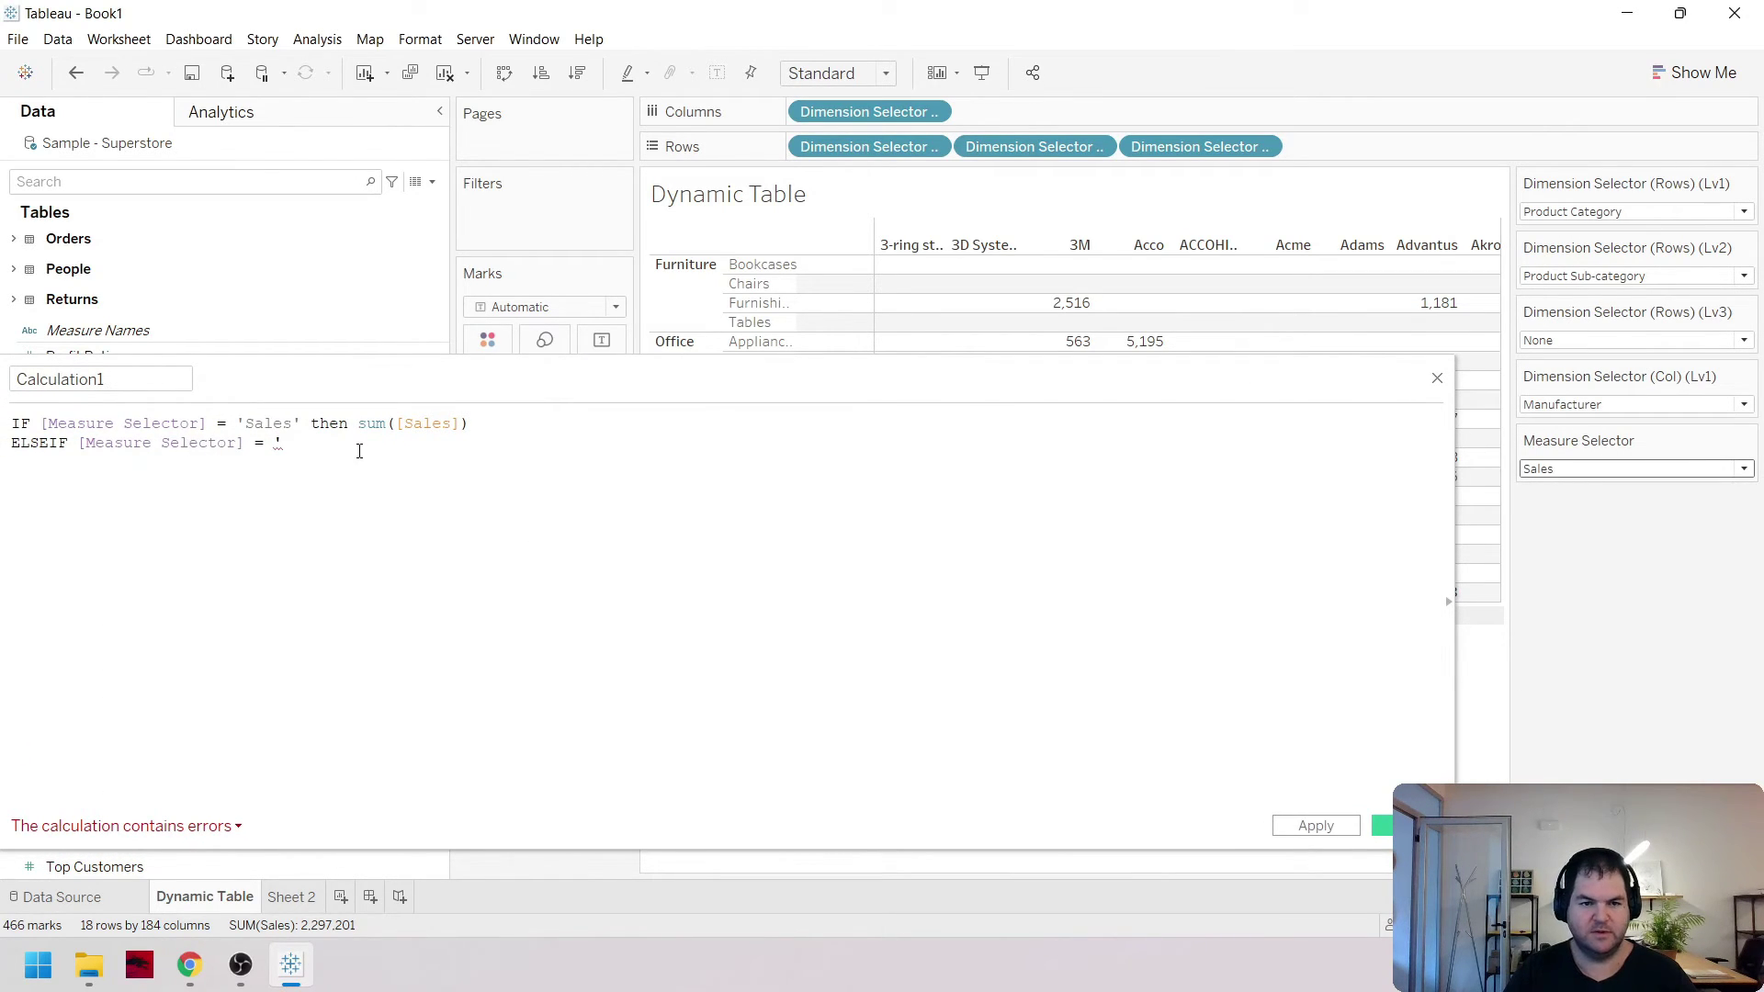
left_click(358, 445)
type("Or")
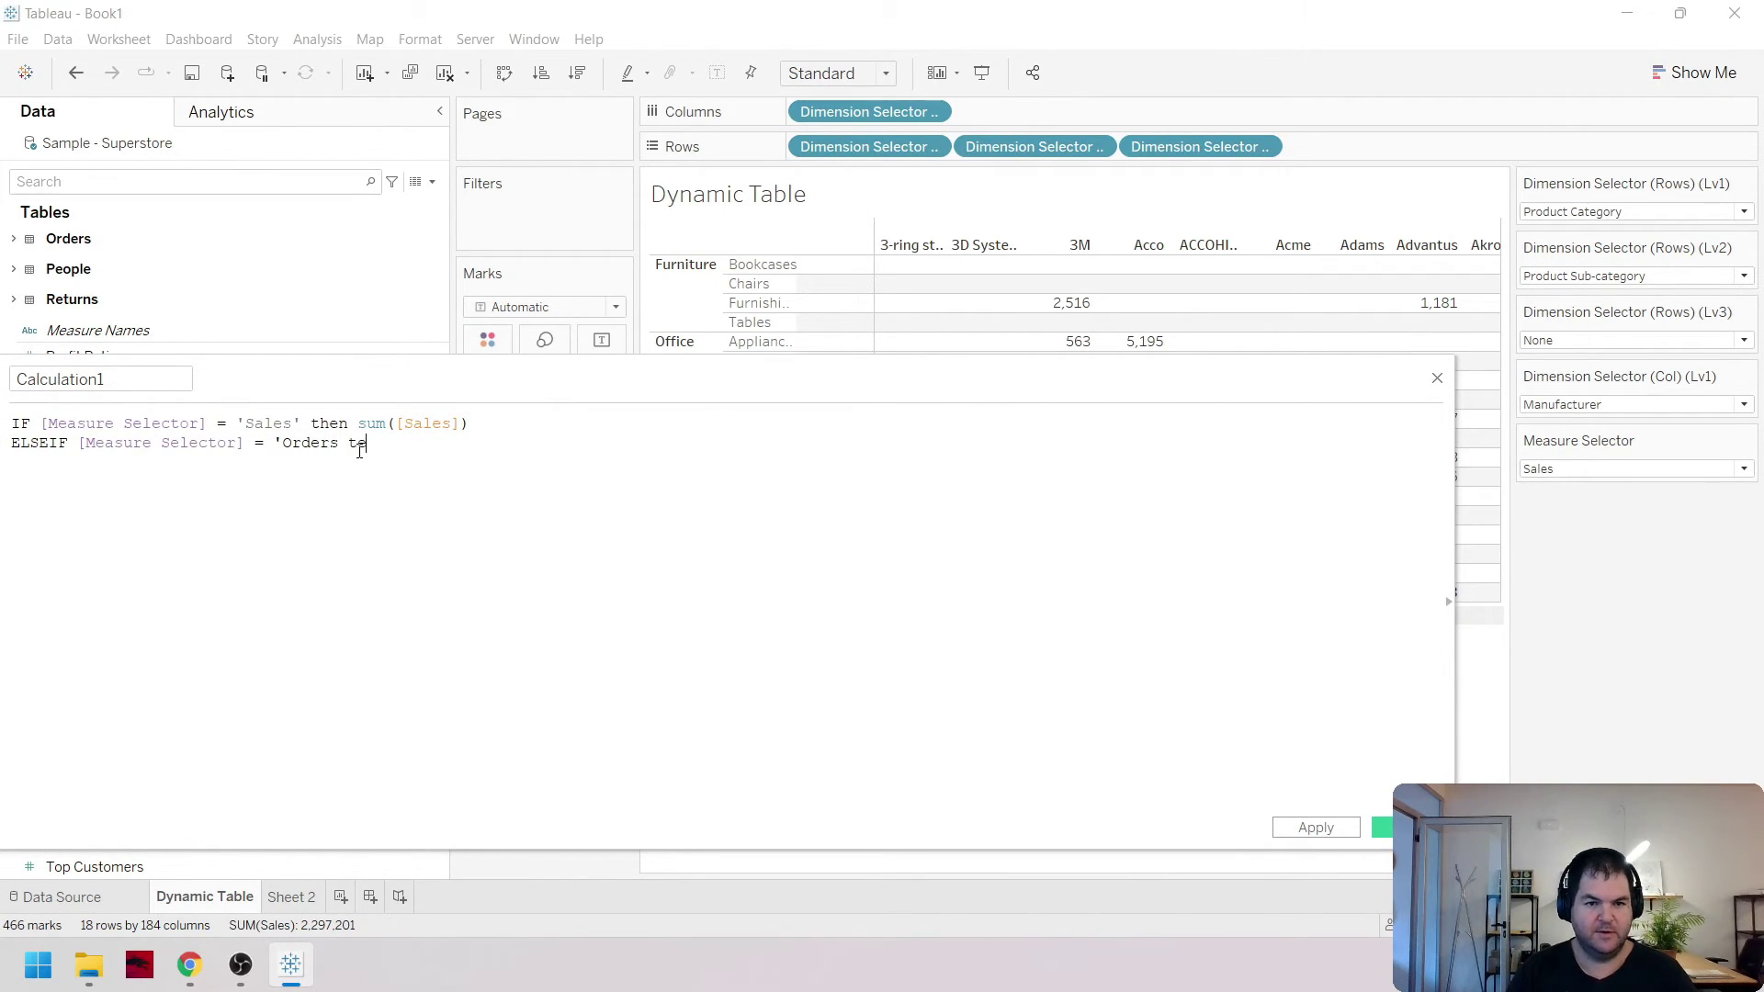
type("ders'")
key("BackSpace")
type("' then countd(order")
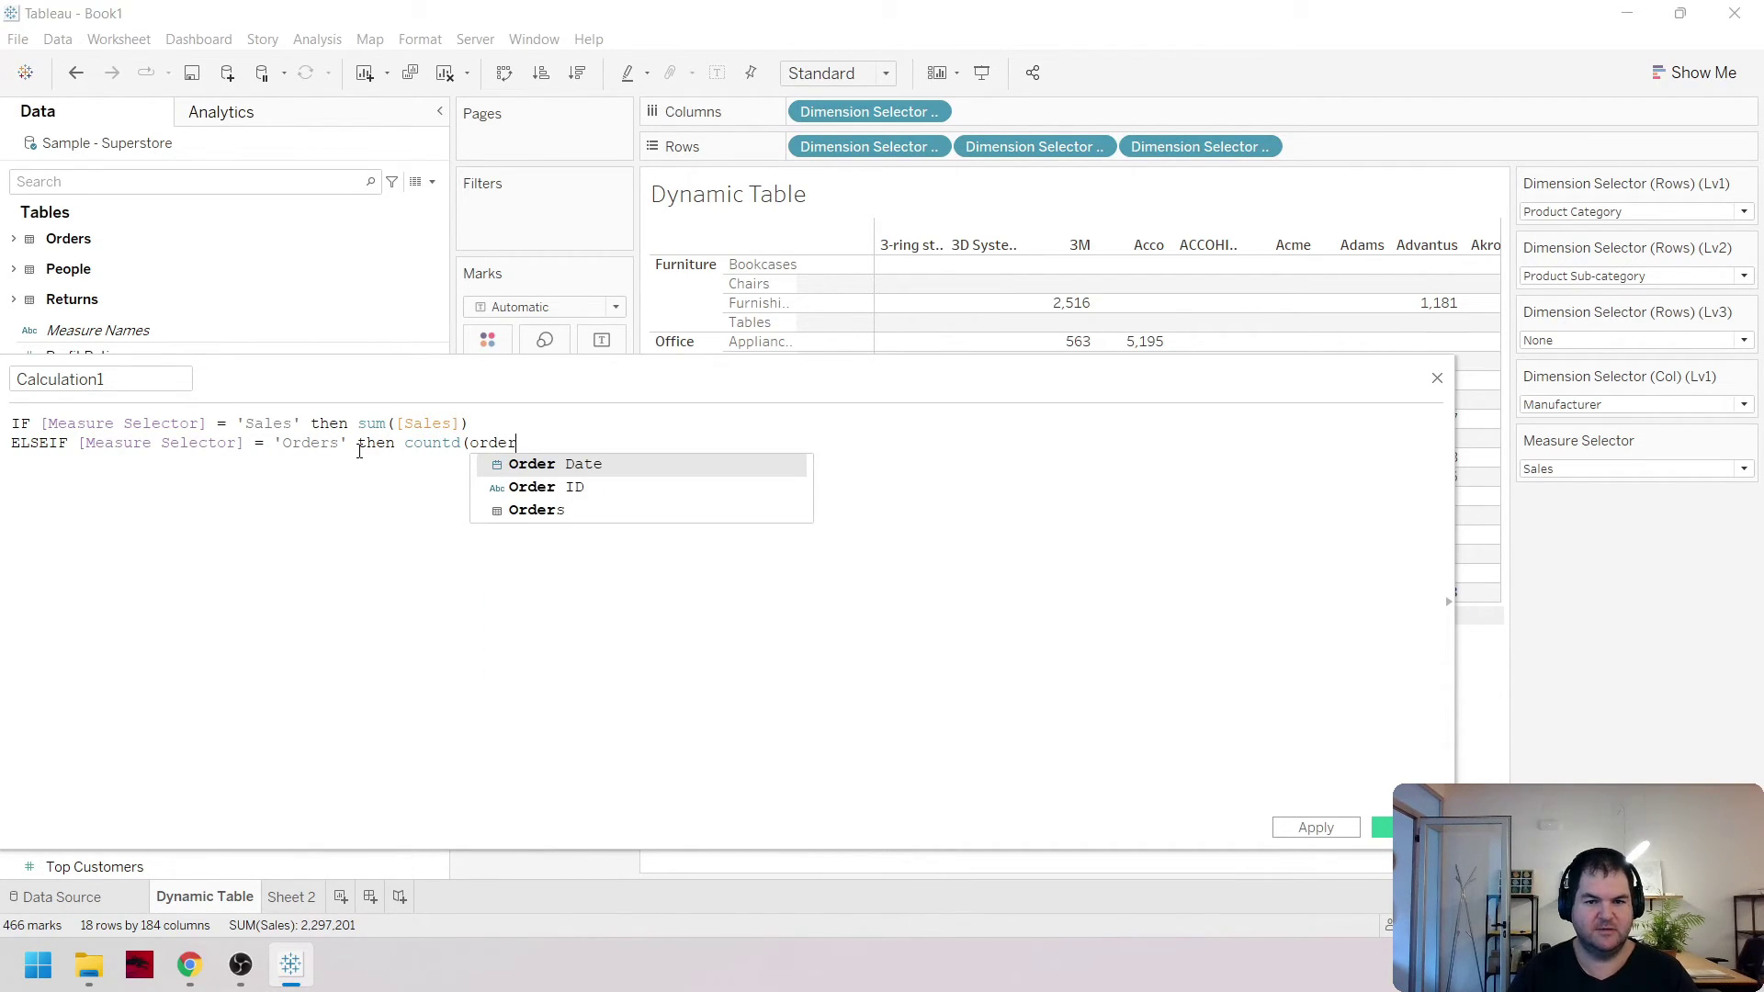
key("Down")
key("Return")
type(")")
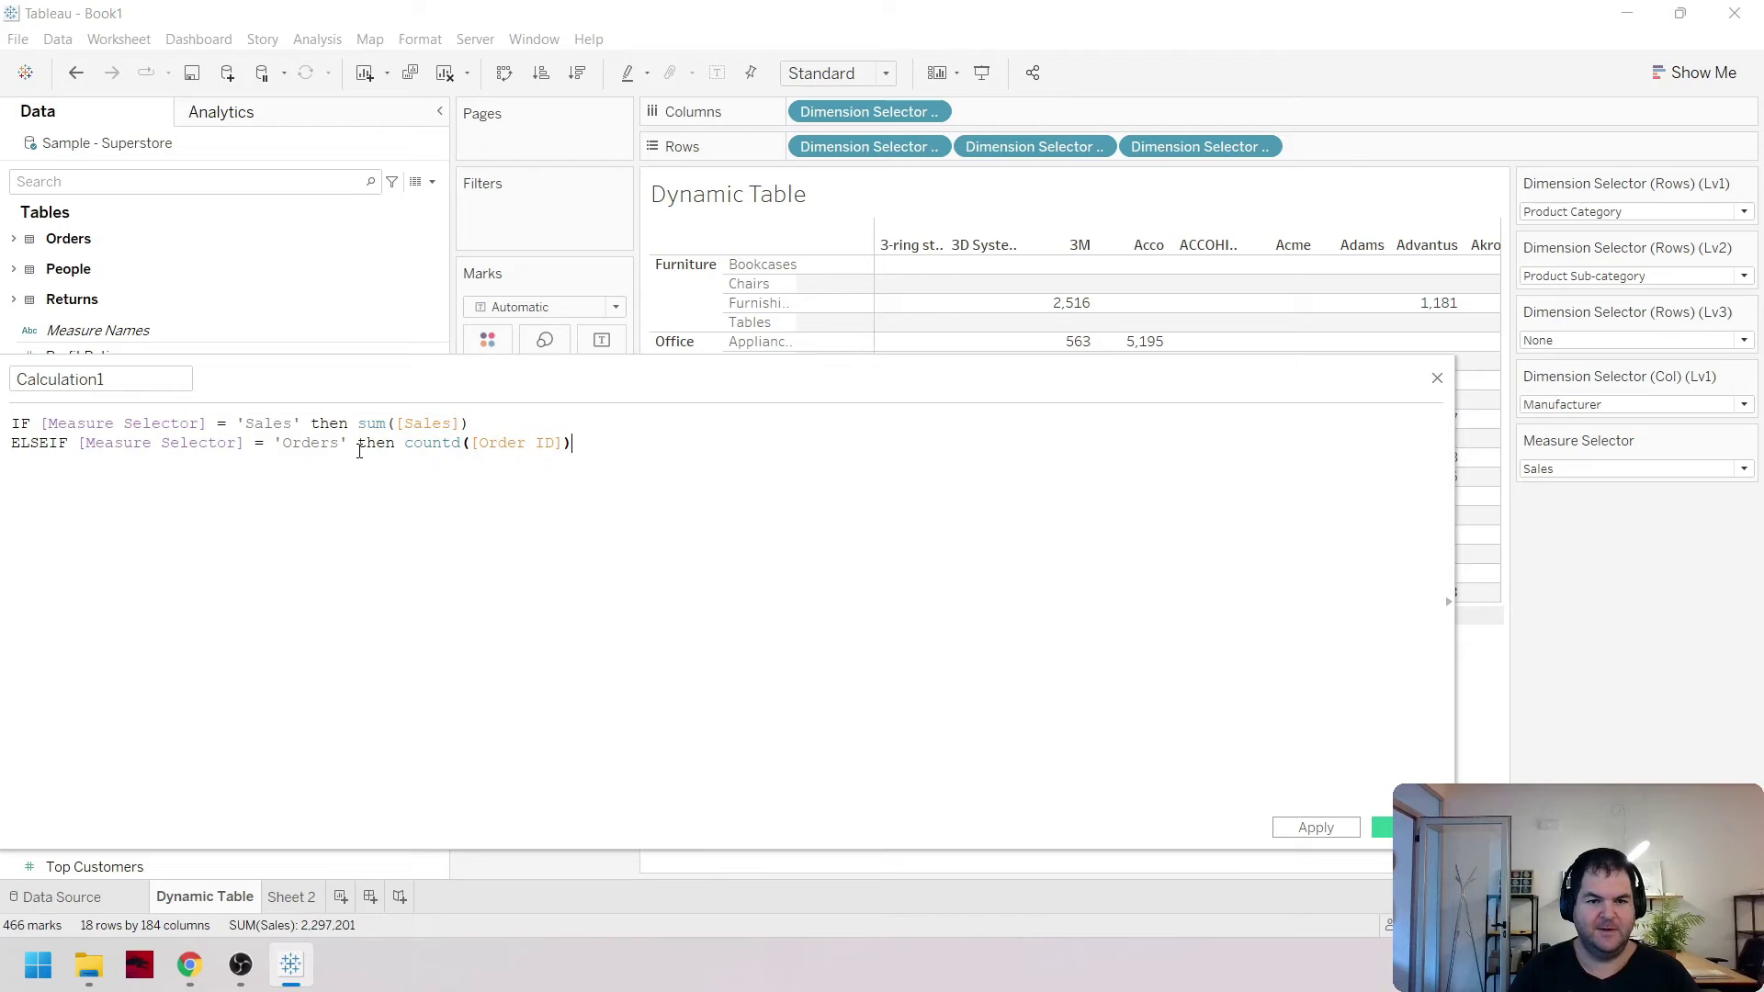
Uncover the full formula area and add a third line with the condition ELSEIF [Measure Selector] = 'Profit'
left_click_drag(362, 382, 456, 361)
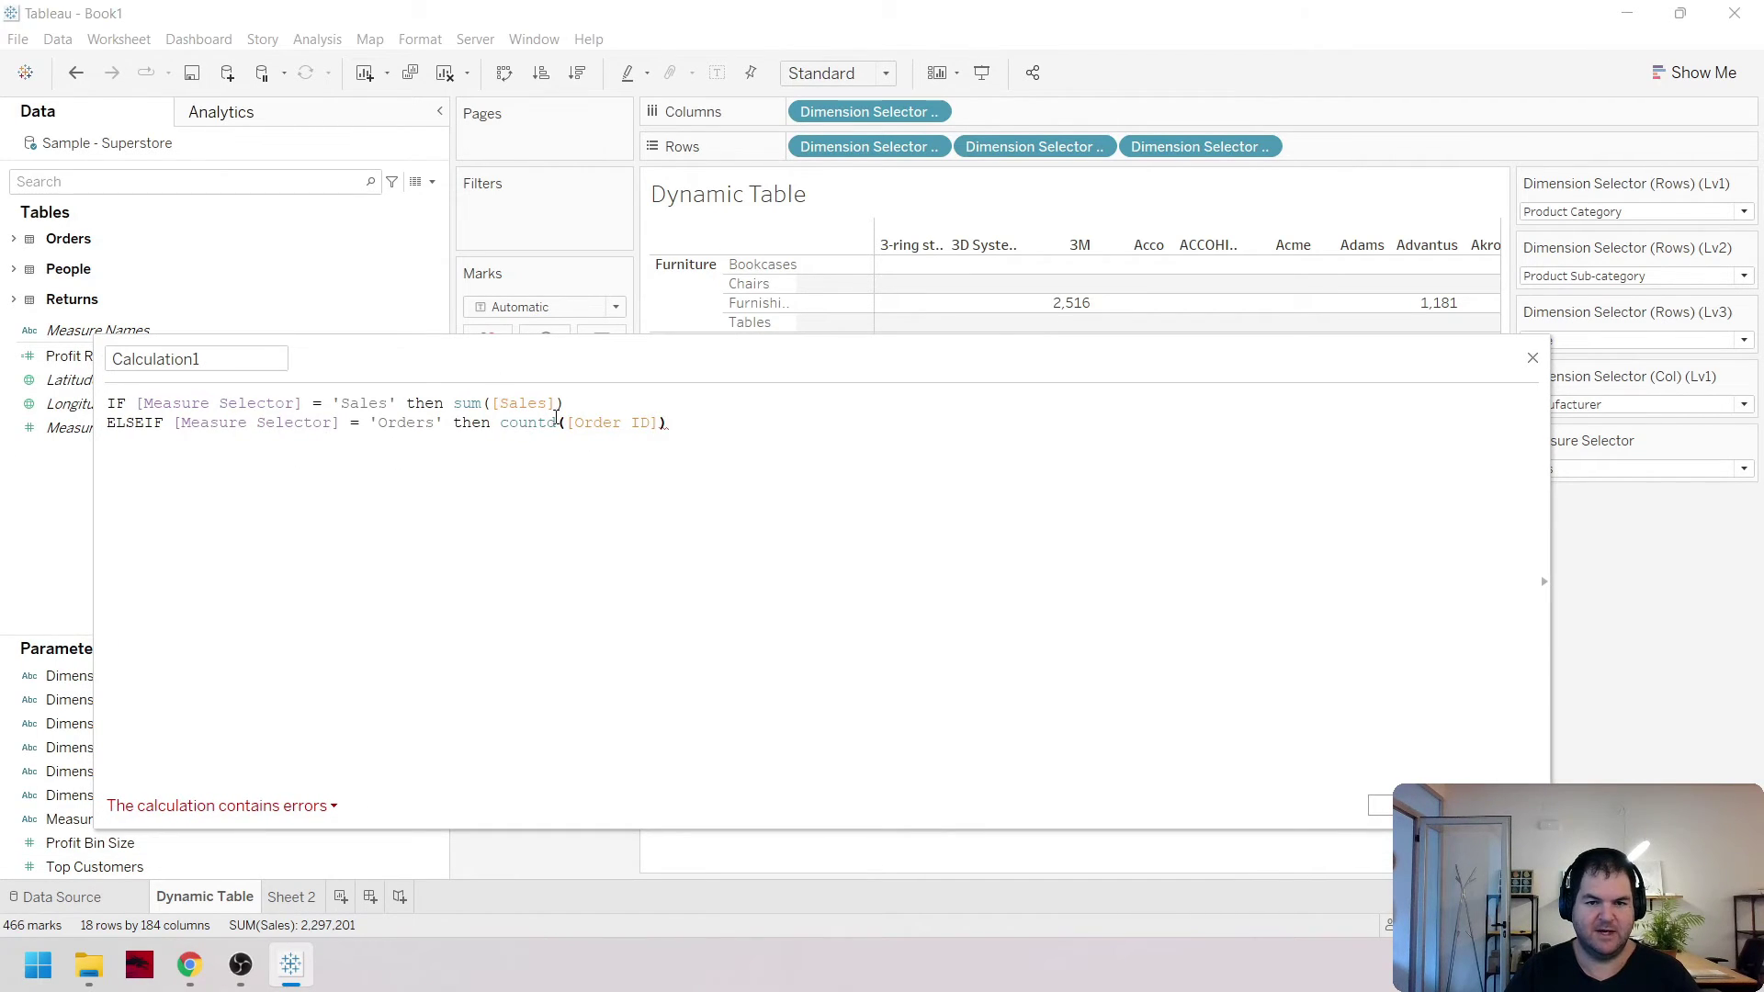
key("Return")
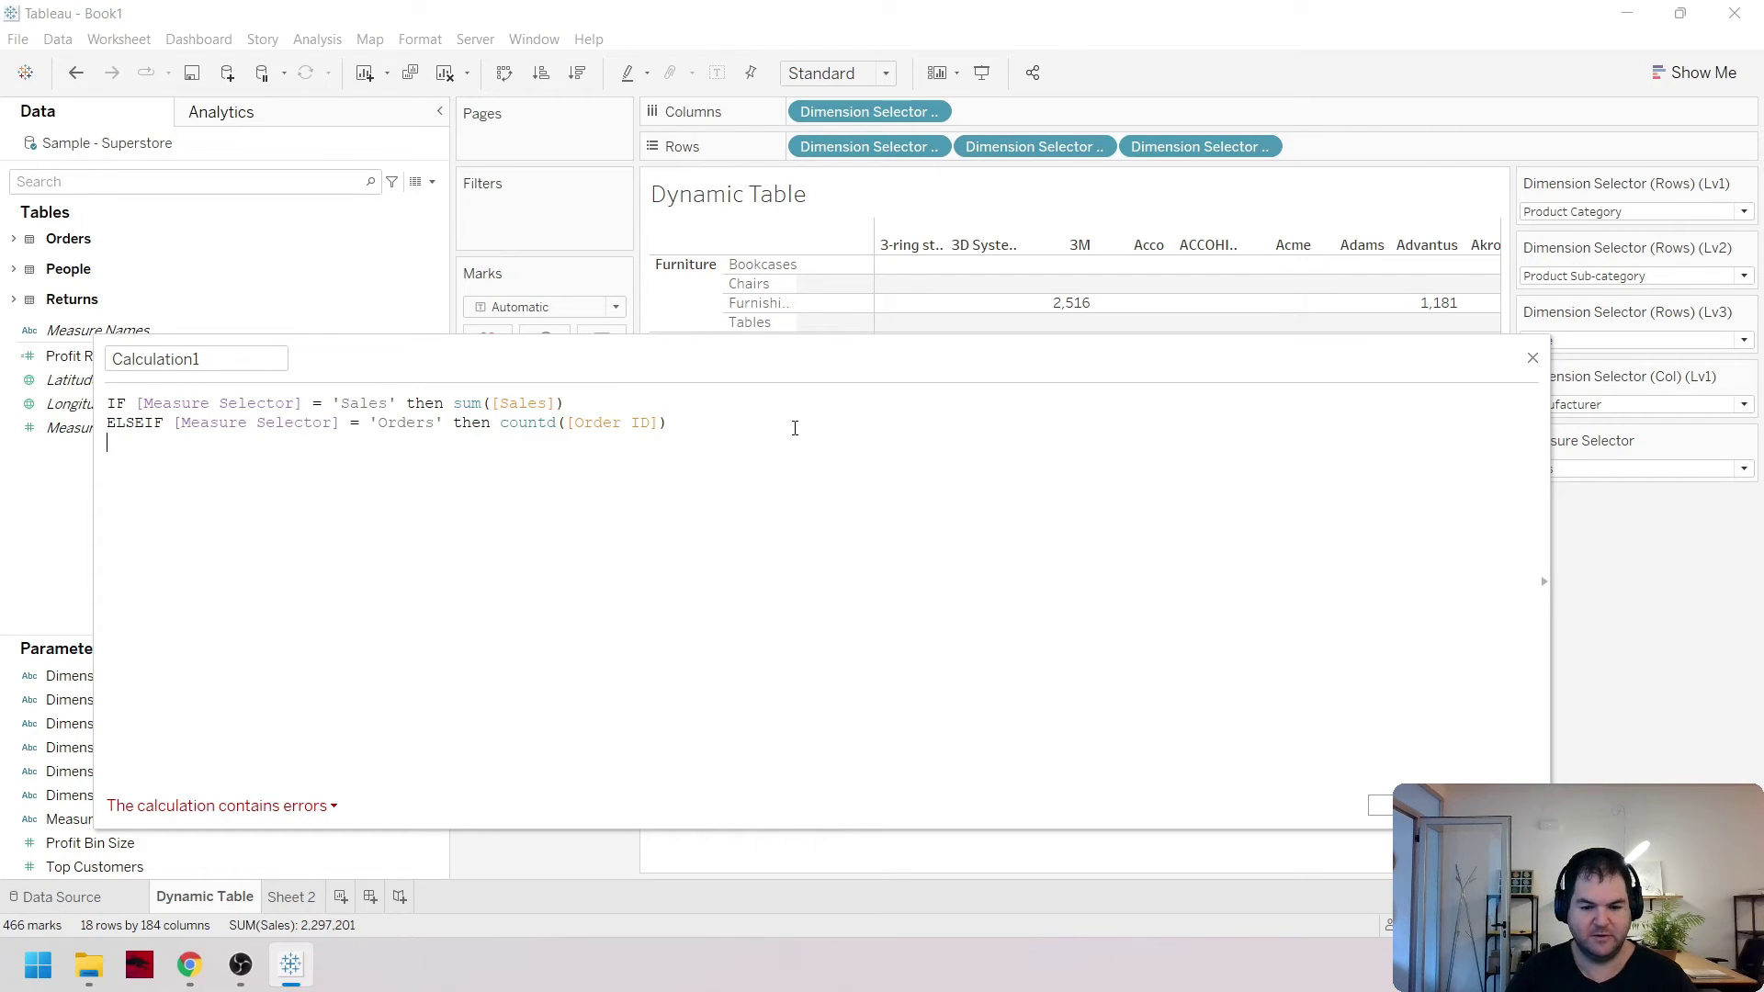
type("ELSEIF")
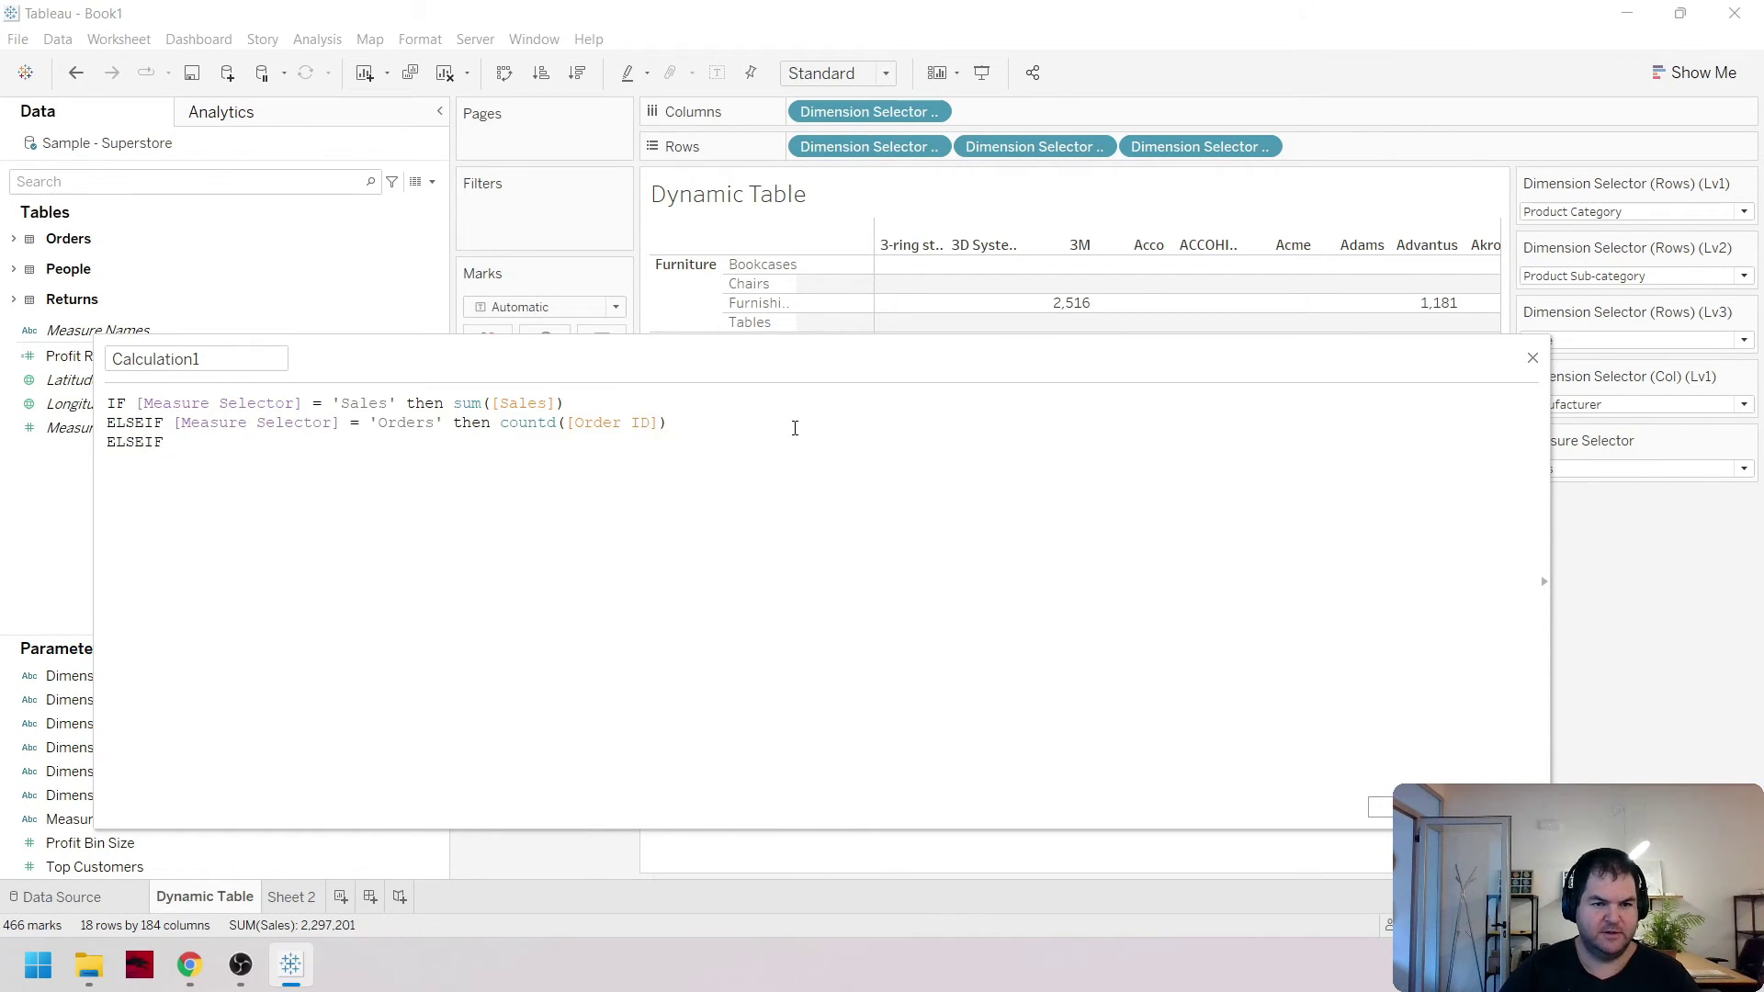
type(" [Measure Selector]")
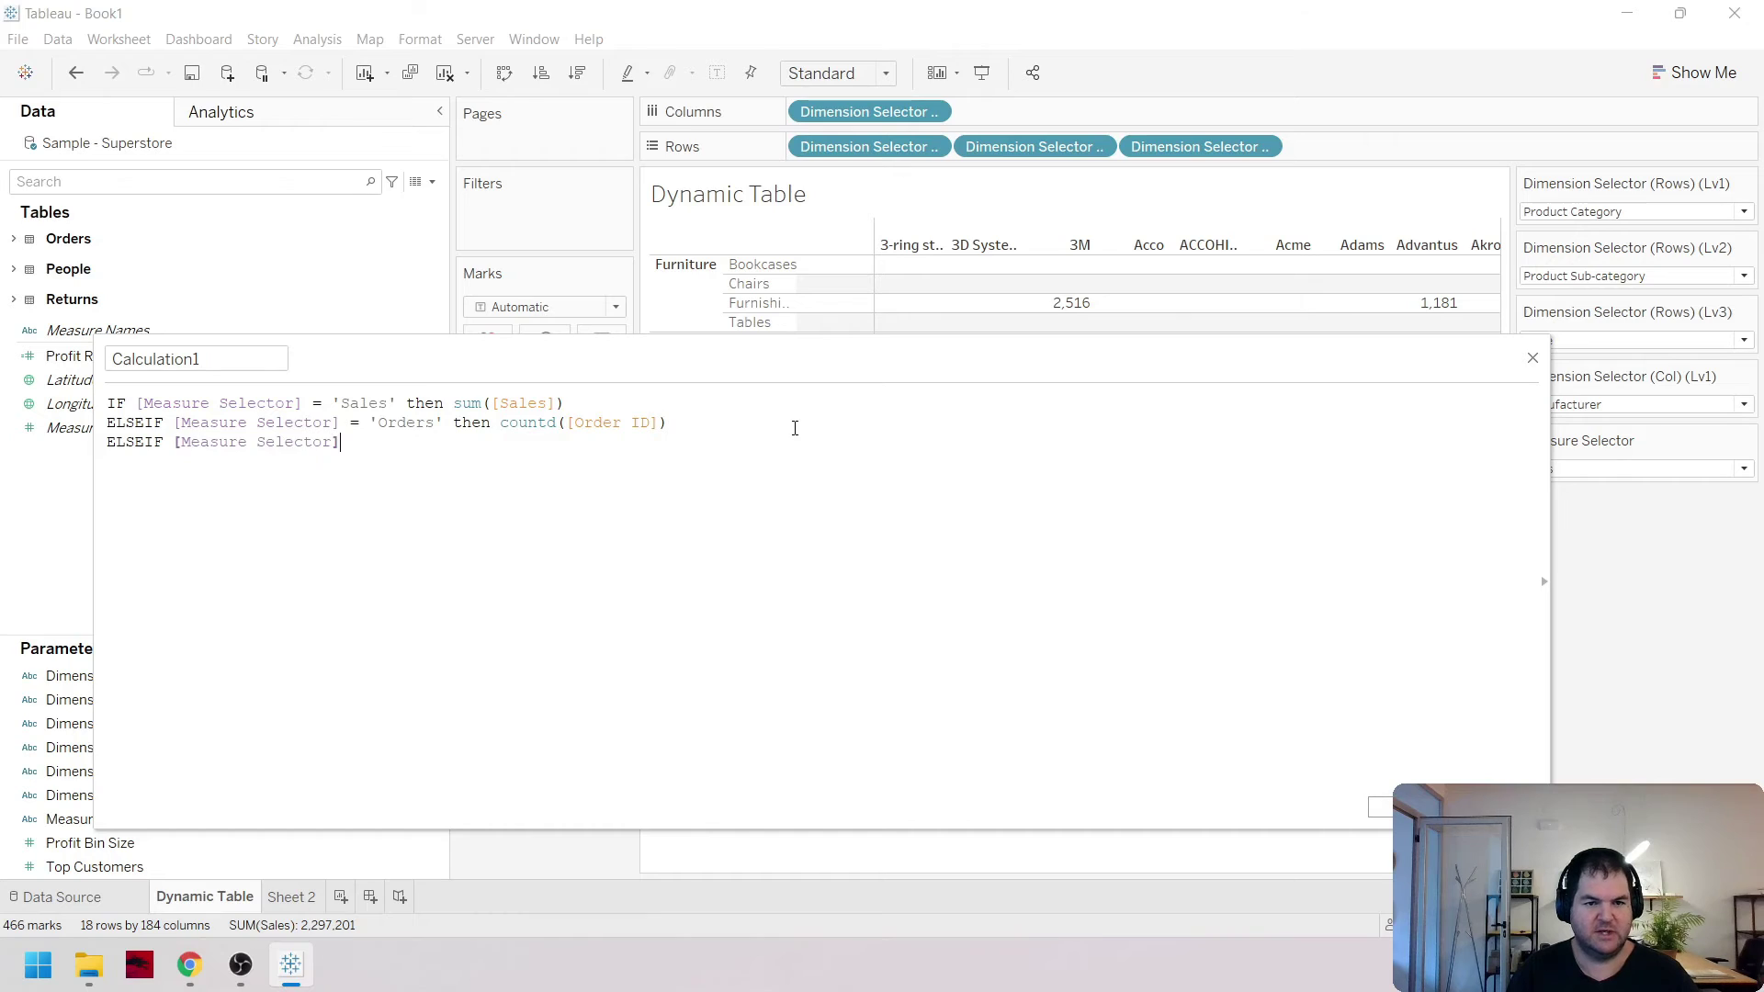
type(" = 'Proft")
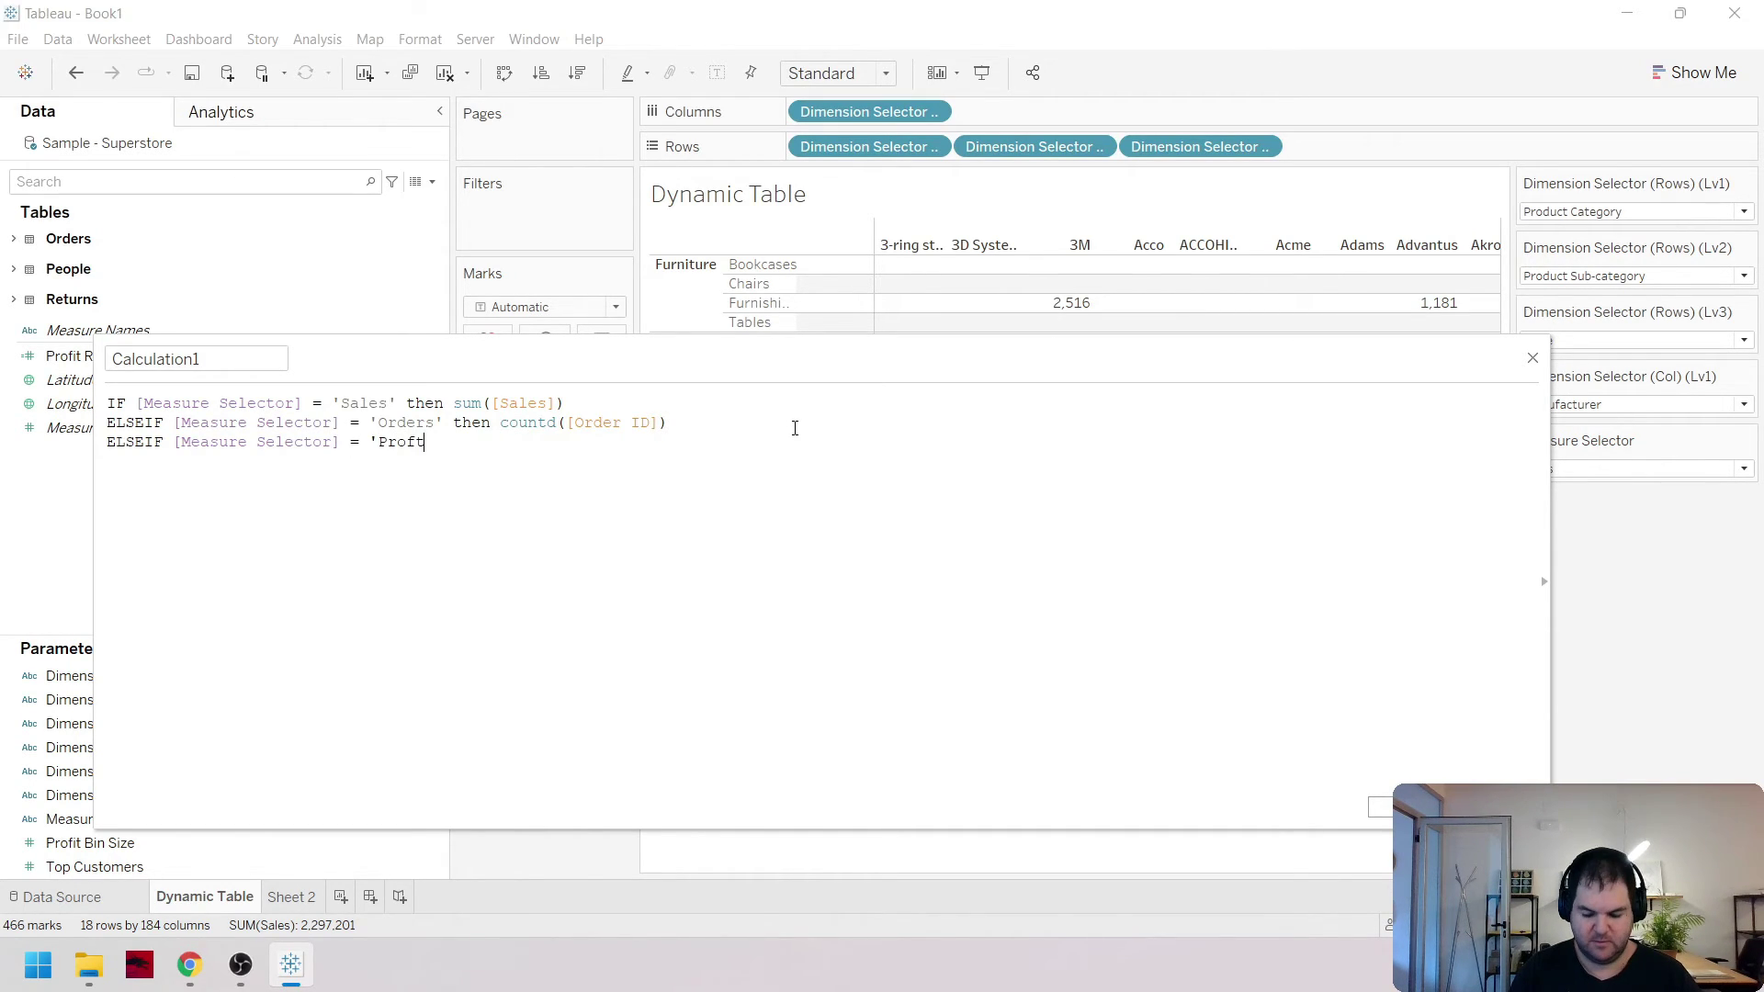
key("BackSpace")
type("it'")
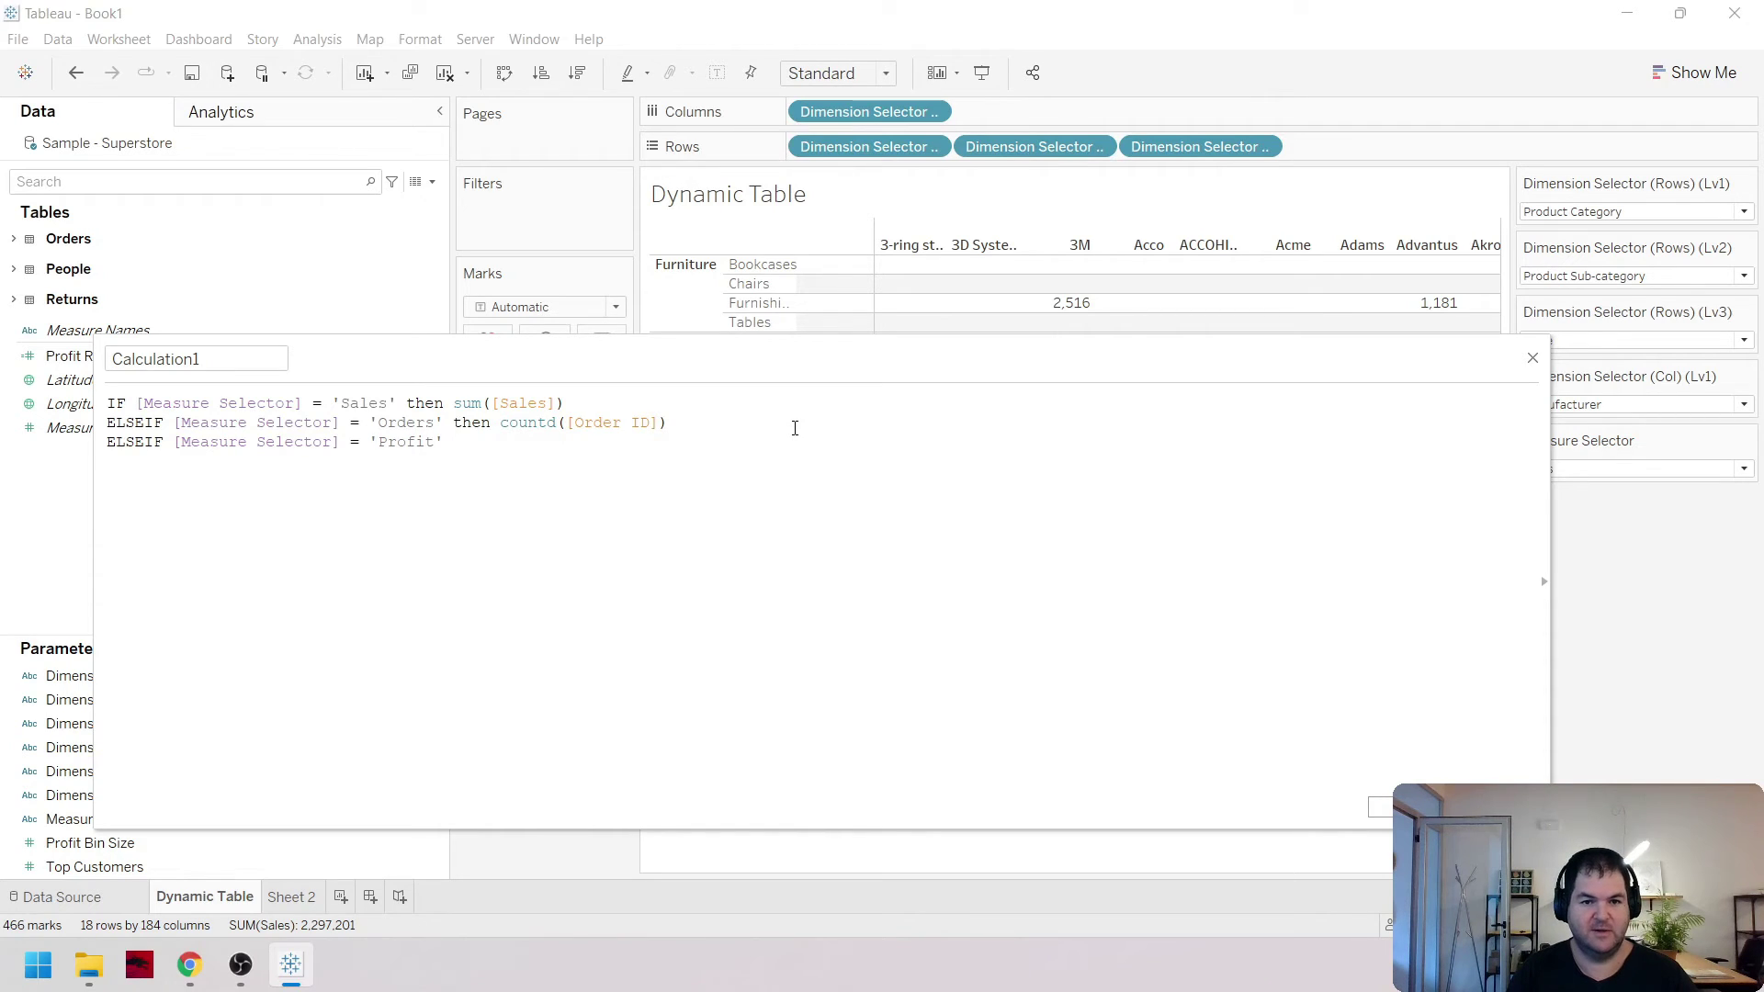
Complete the Profit condition with then sum([Profit]) and close the formula with END on a new line
type(" then pro")
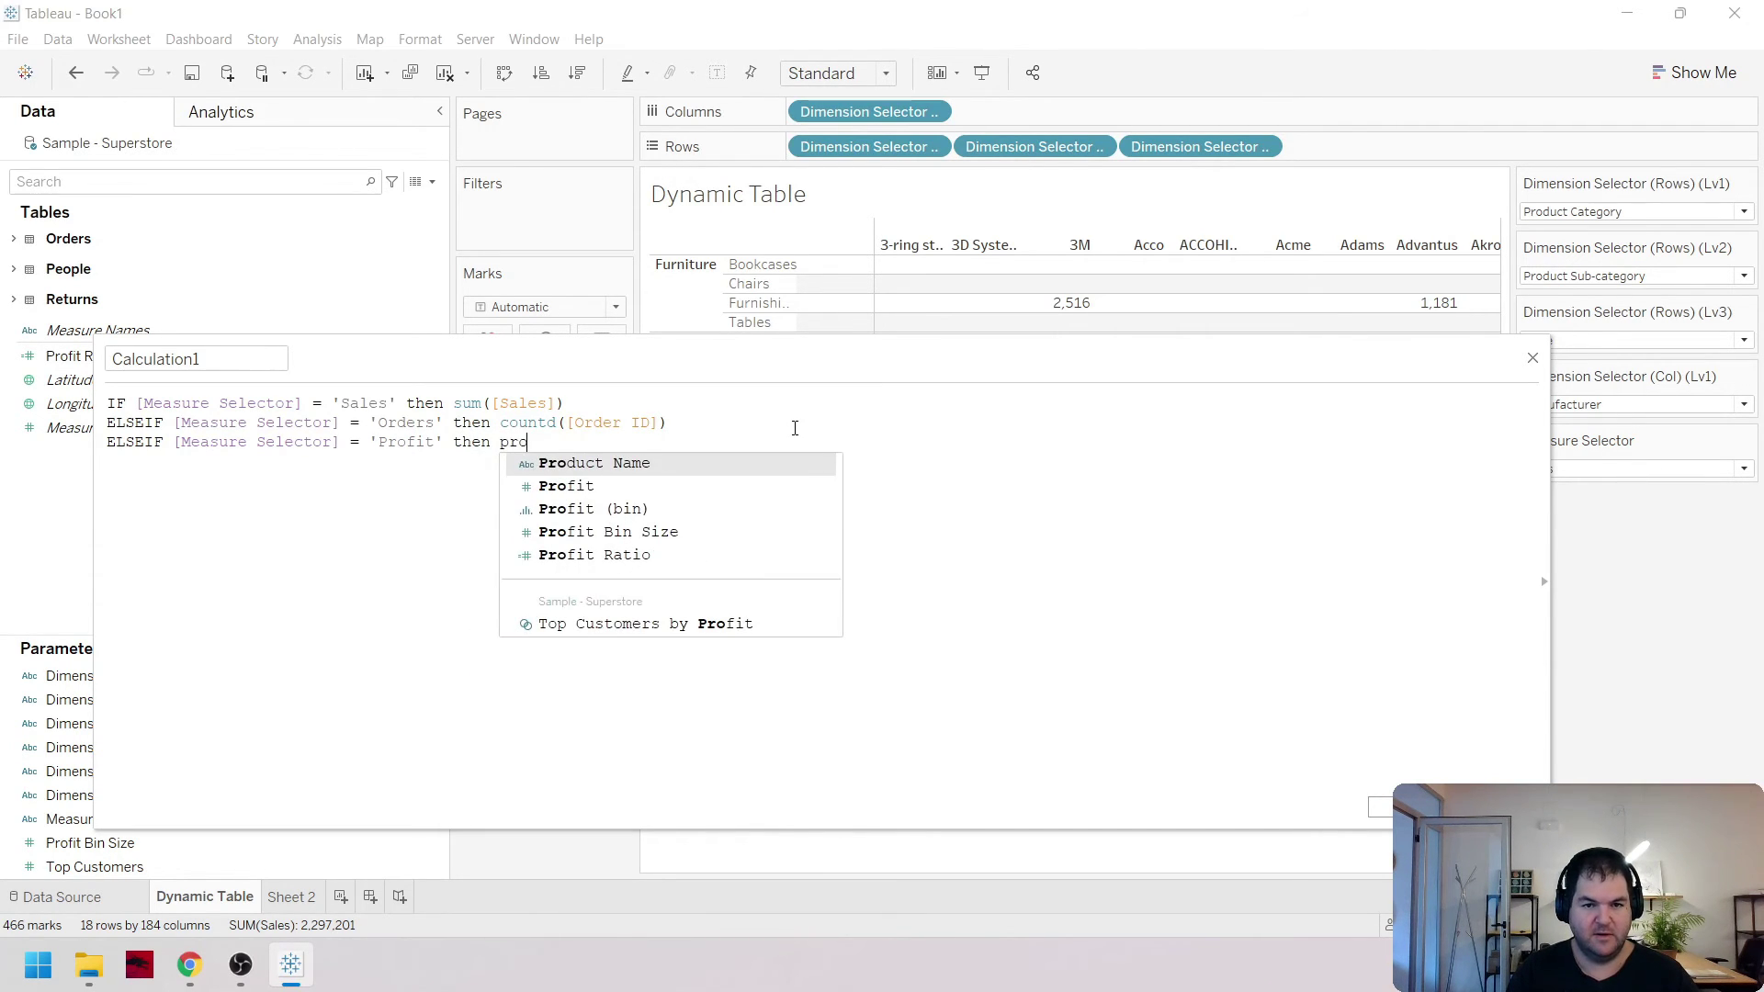
key("BackSpace")
key("BackSpace")
key("BackSpace")
type("su")
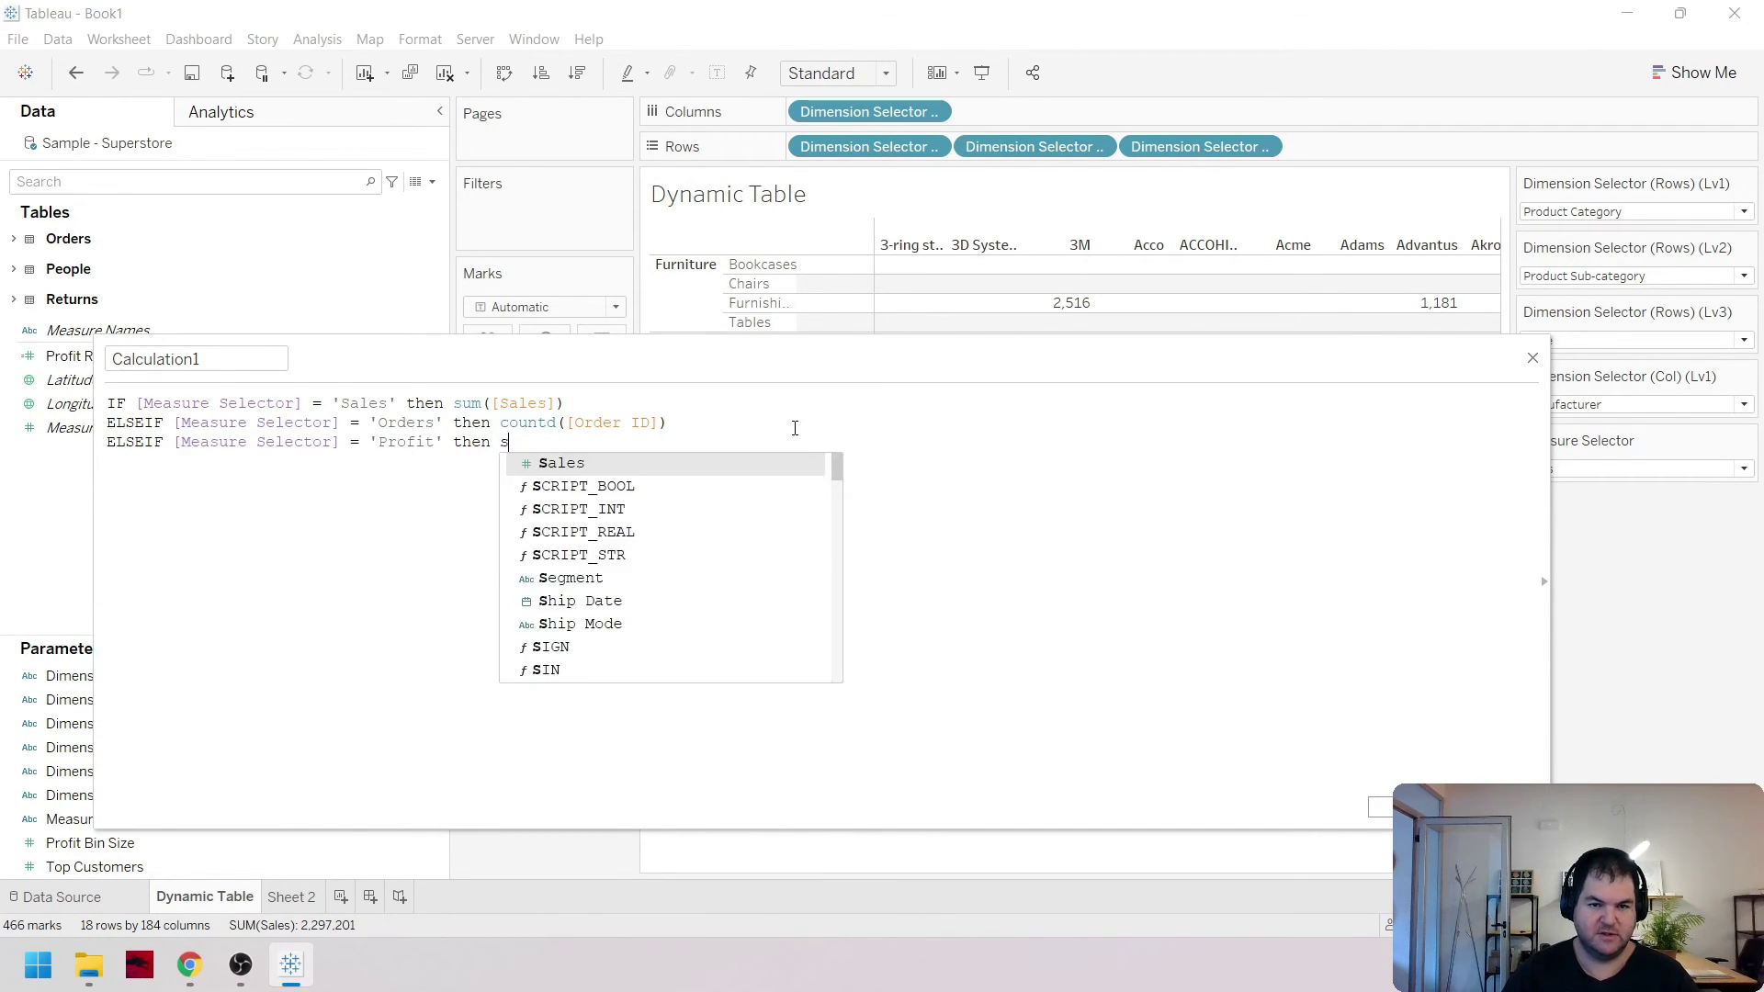
type("m(prof")
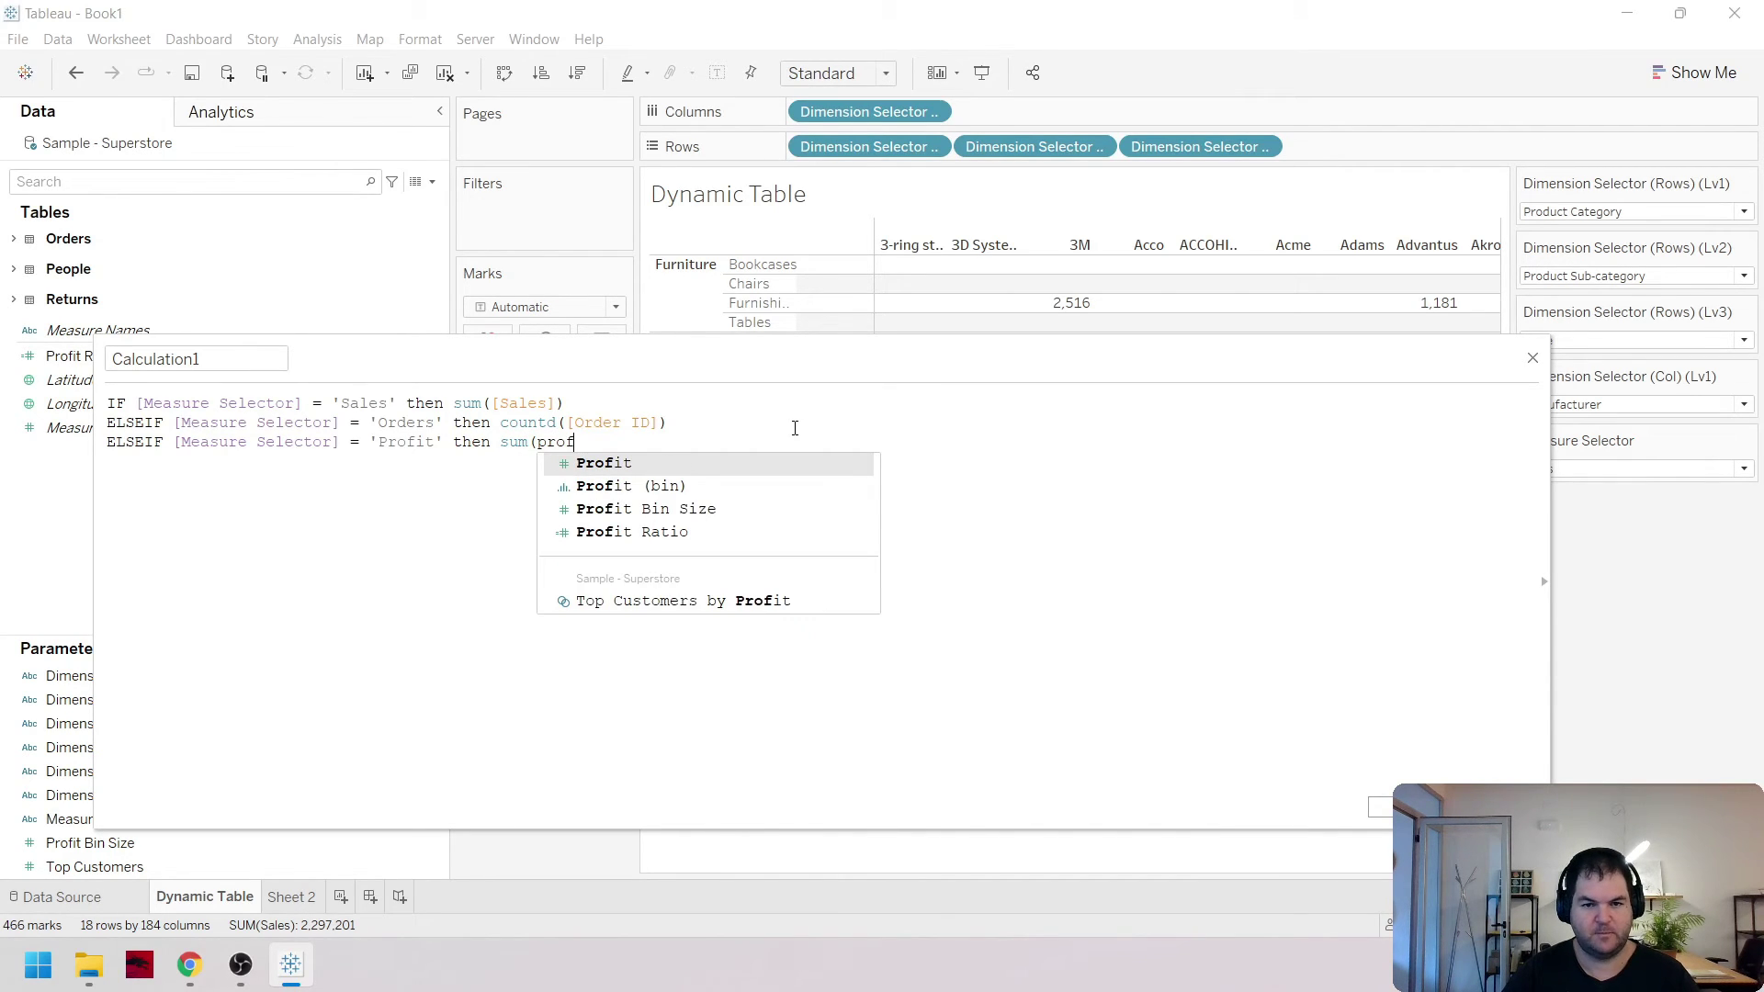
key("Return")
type(")")
key("Return")
type("END")
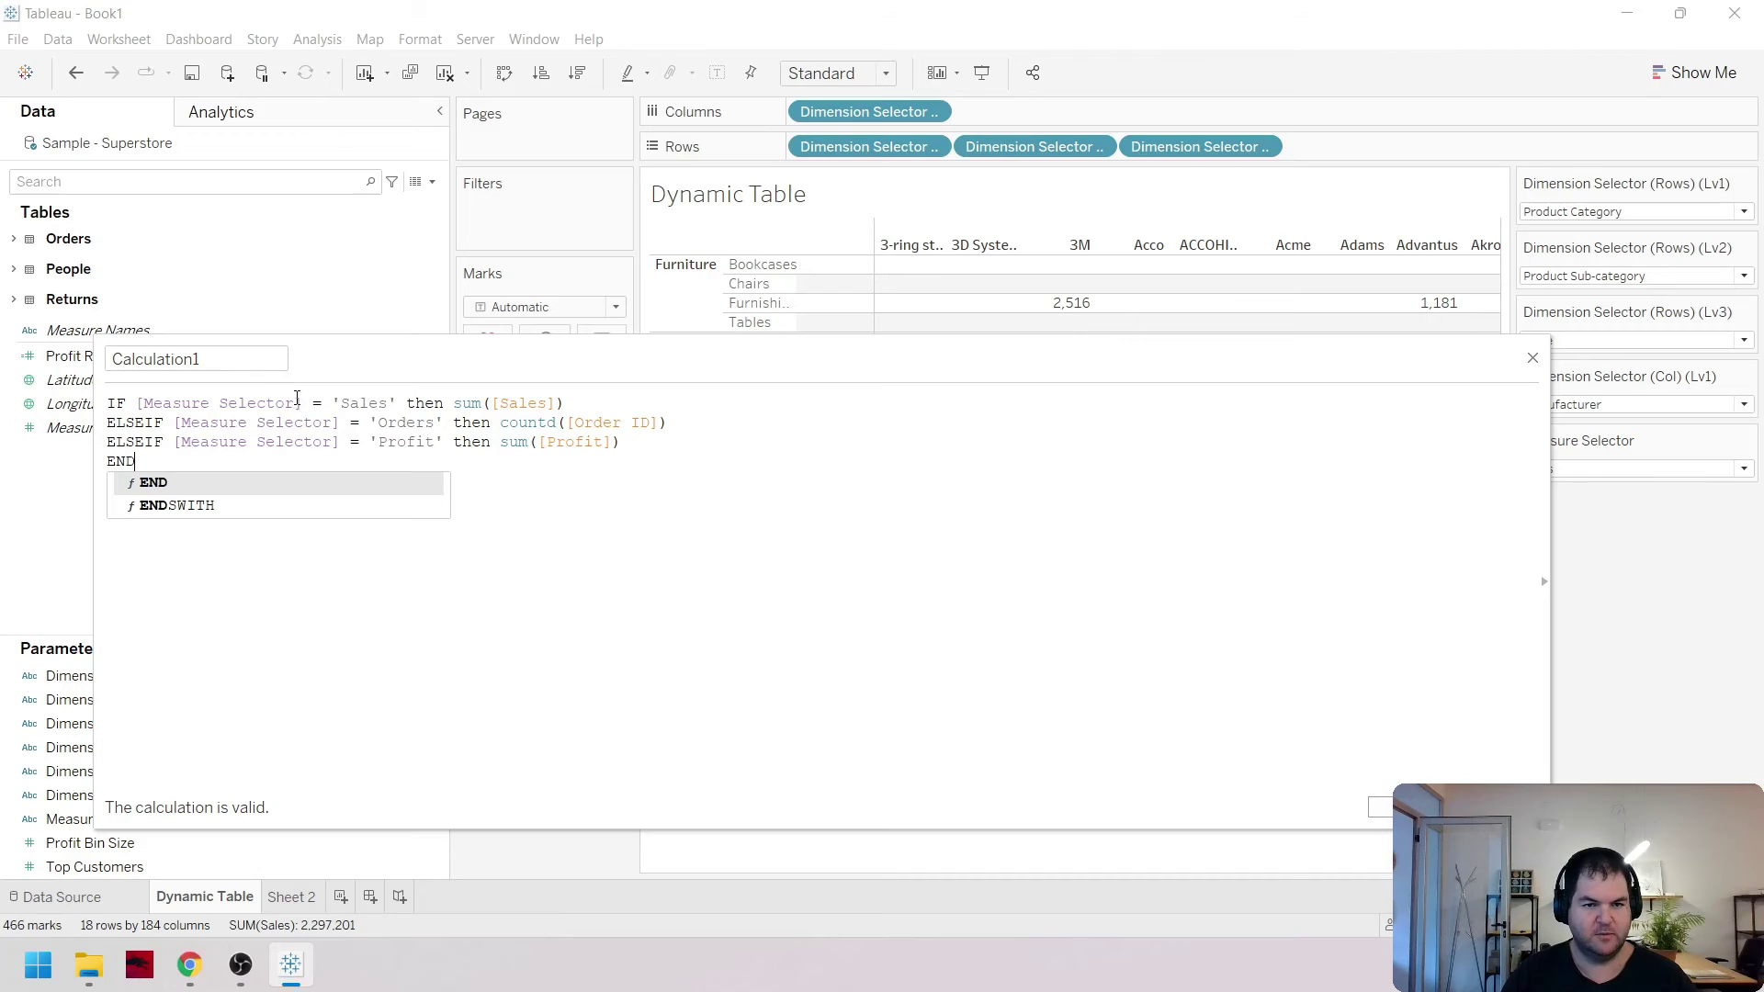
Name the calculated field Measure Selector calc and save it
left_click_drag(295, 403, 155, 402)
key("ctrl+c")
double_click(224, 356)
key("ctrl+v")
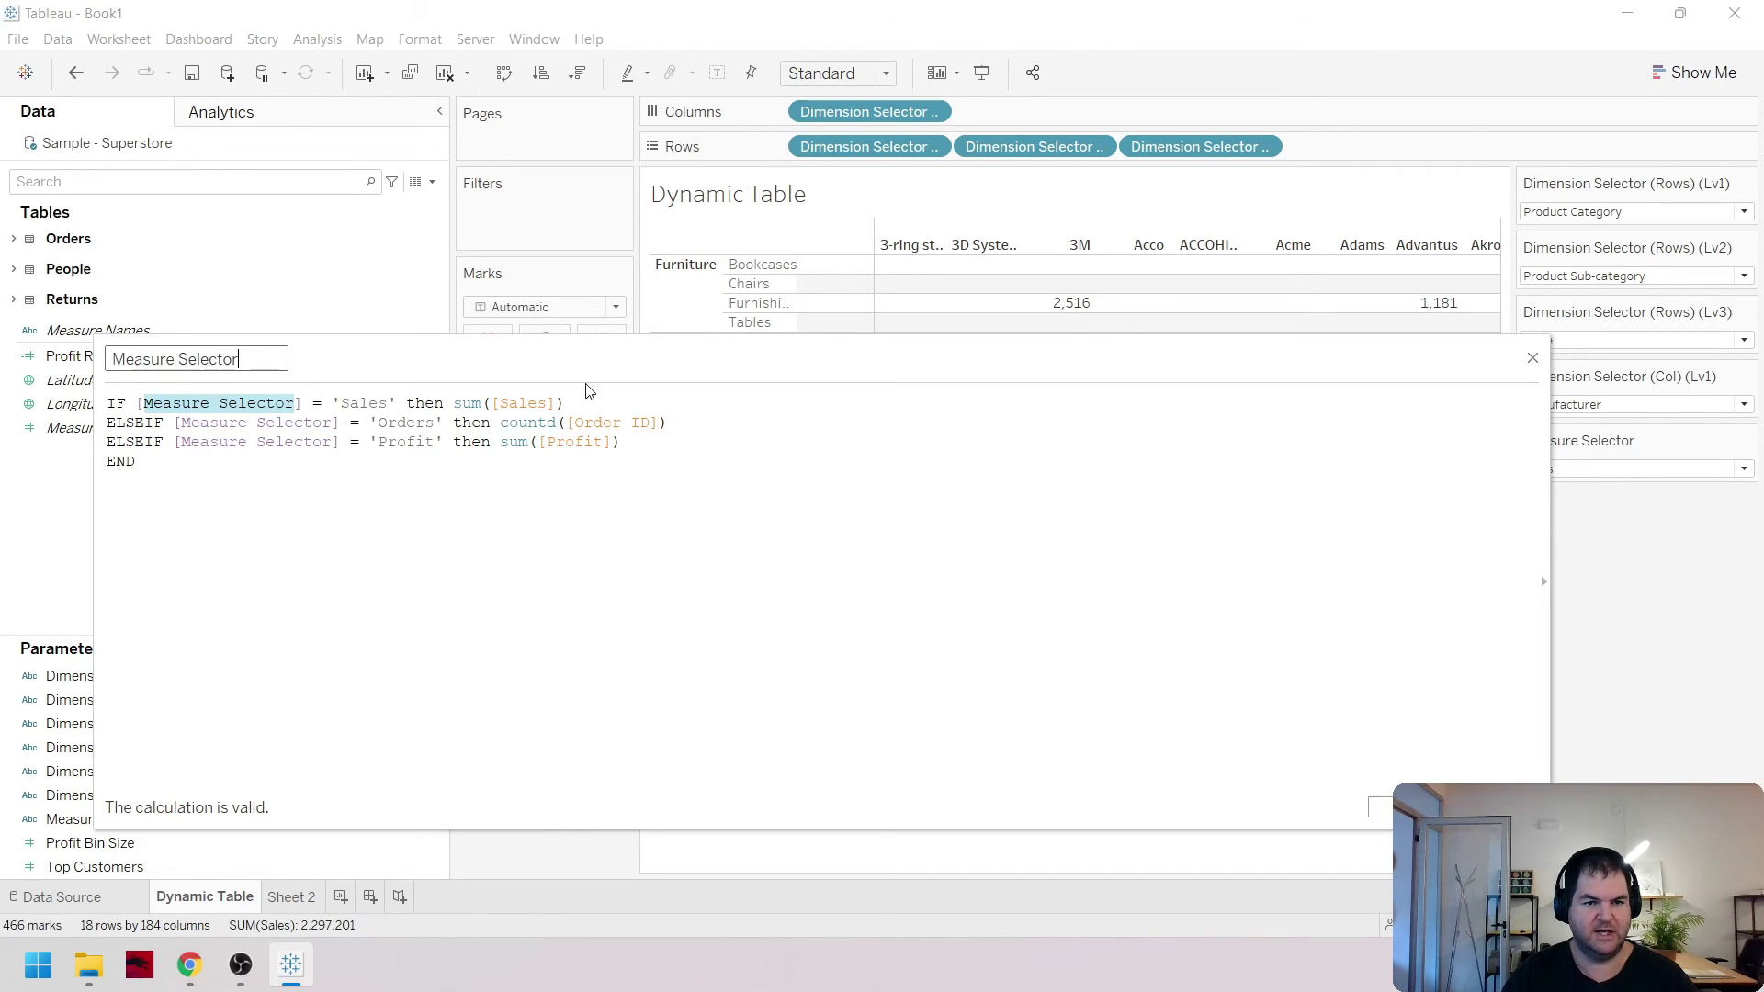
type("c a")
key("BackSpace")
key("BackSpace")
key("BackSpace")
type("calc")
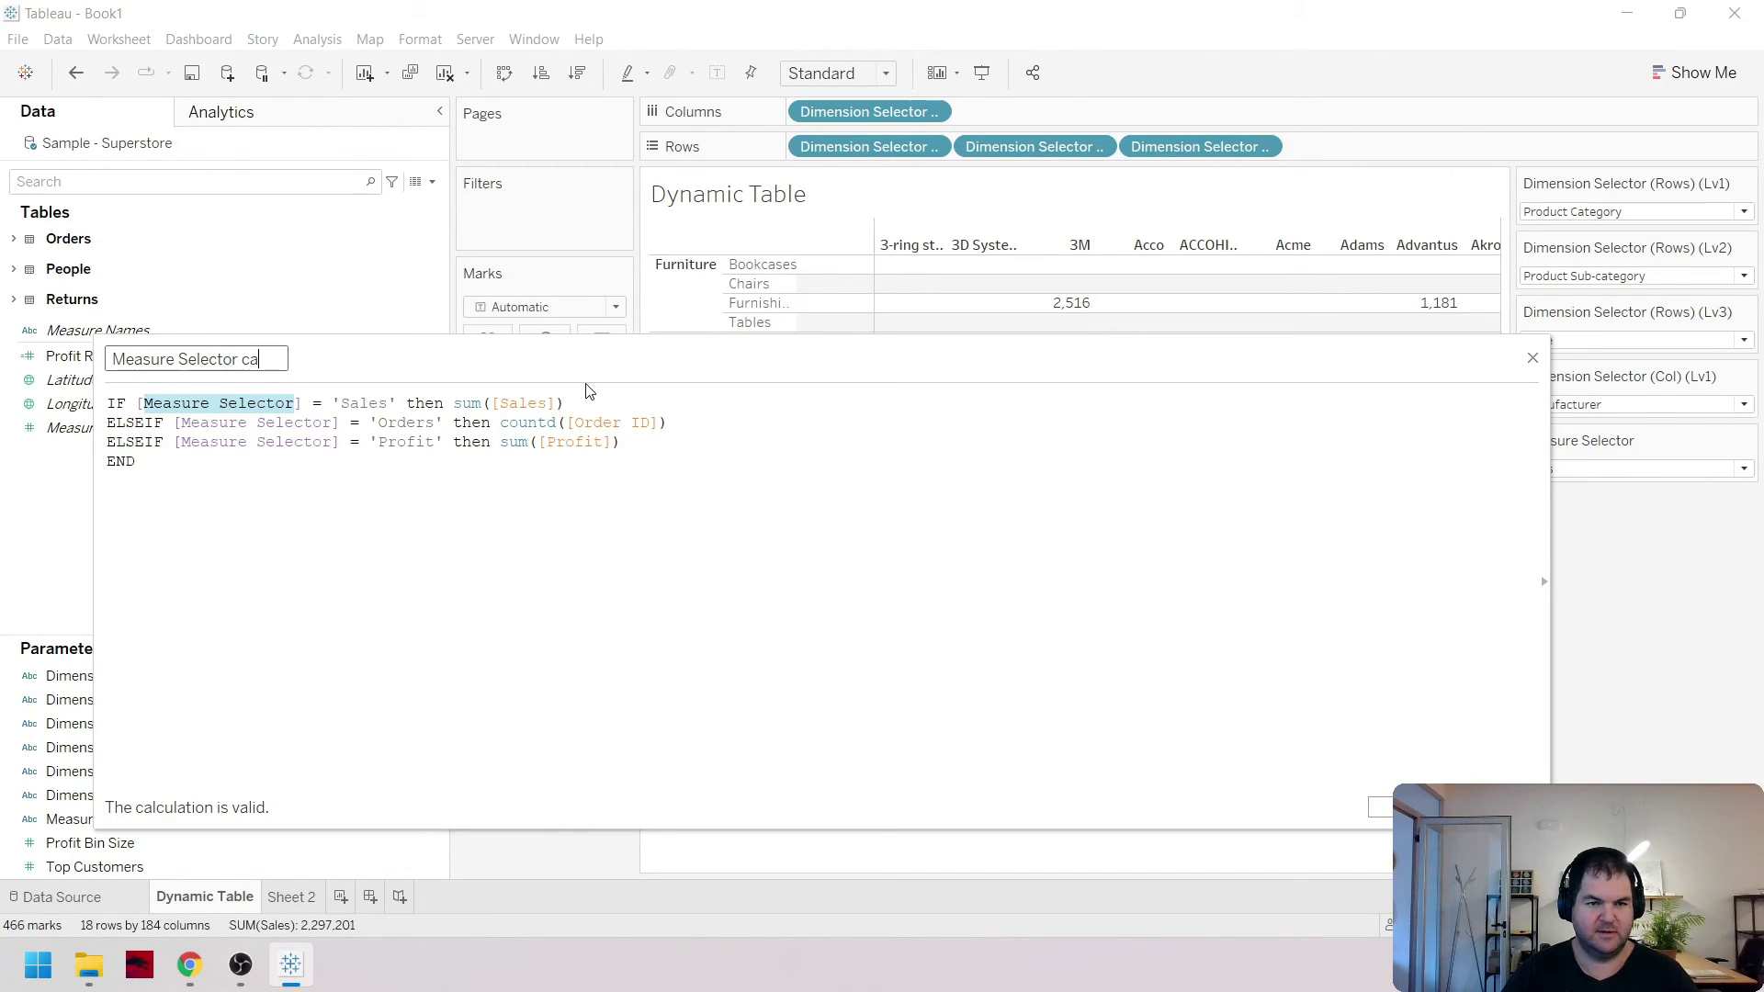
left_click(1432, 806)
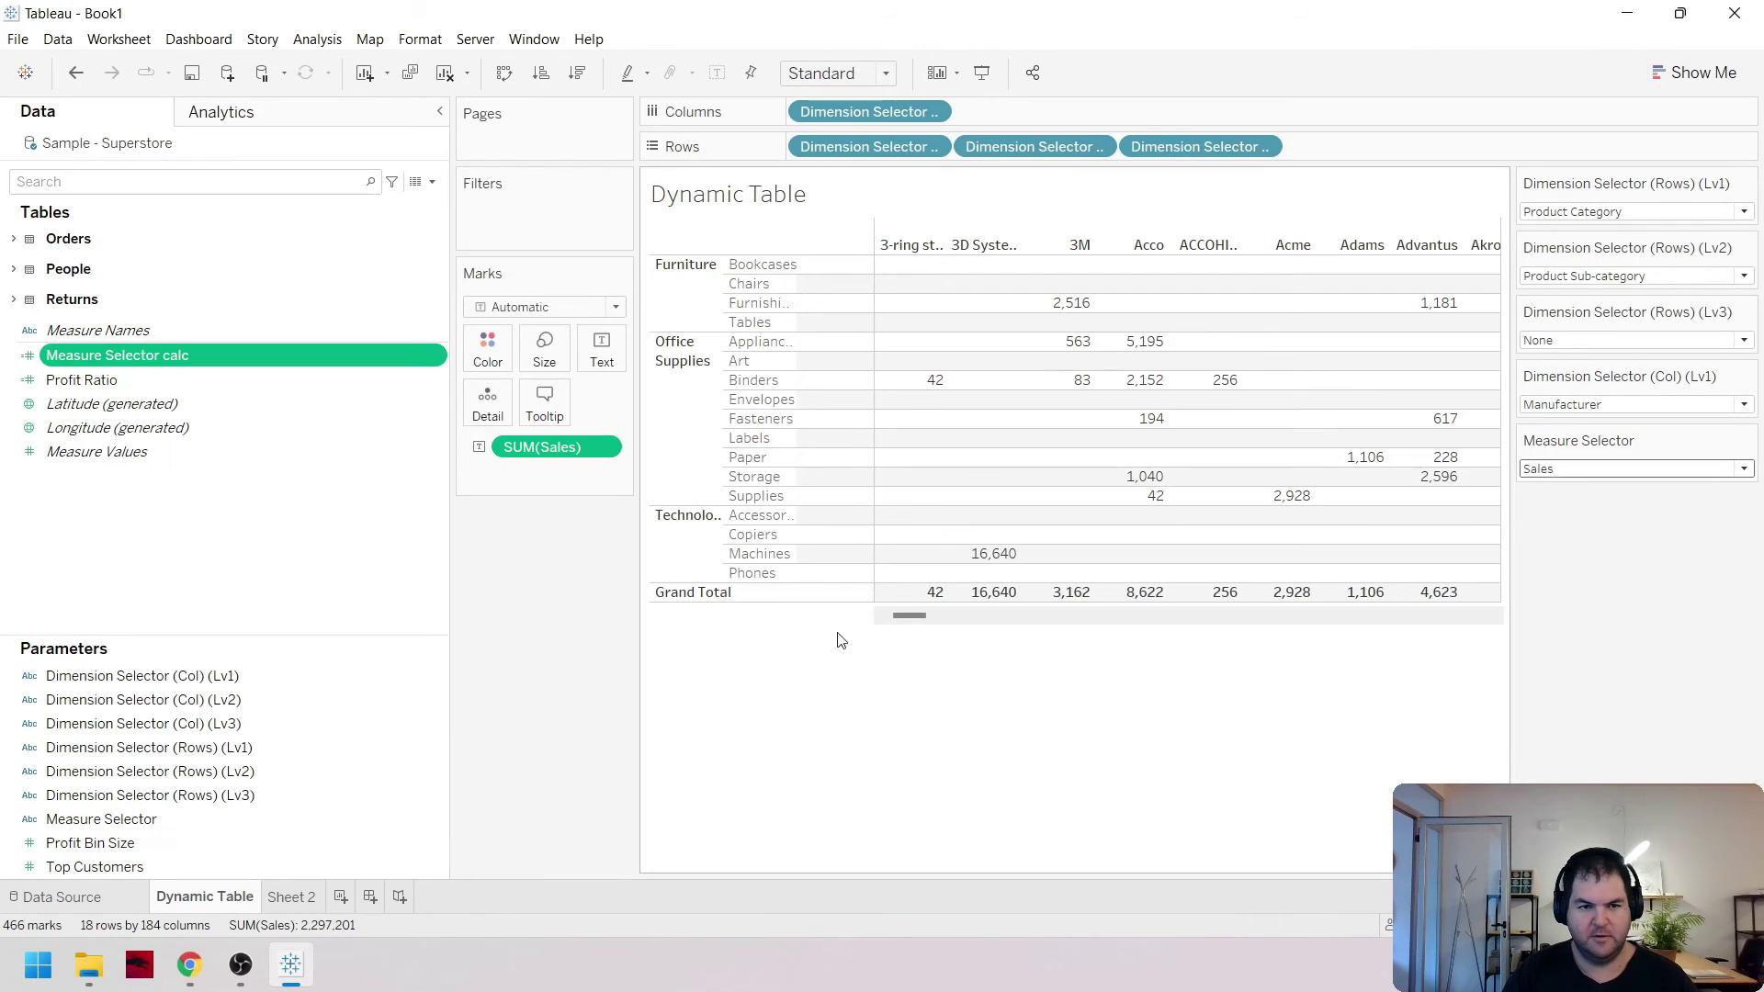
Replace SUM(Sales) as the table's text with Measure Selector calc and test the Measure Selector with Orders, Profit and Sales
left_click_drag(124, 357, 547, 444)
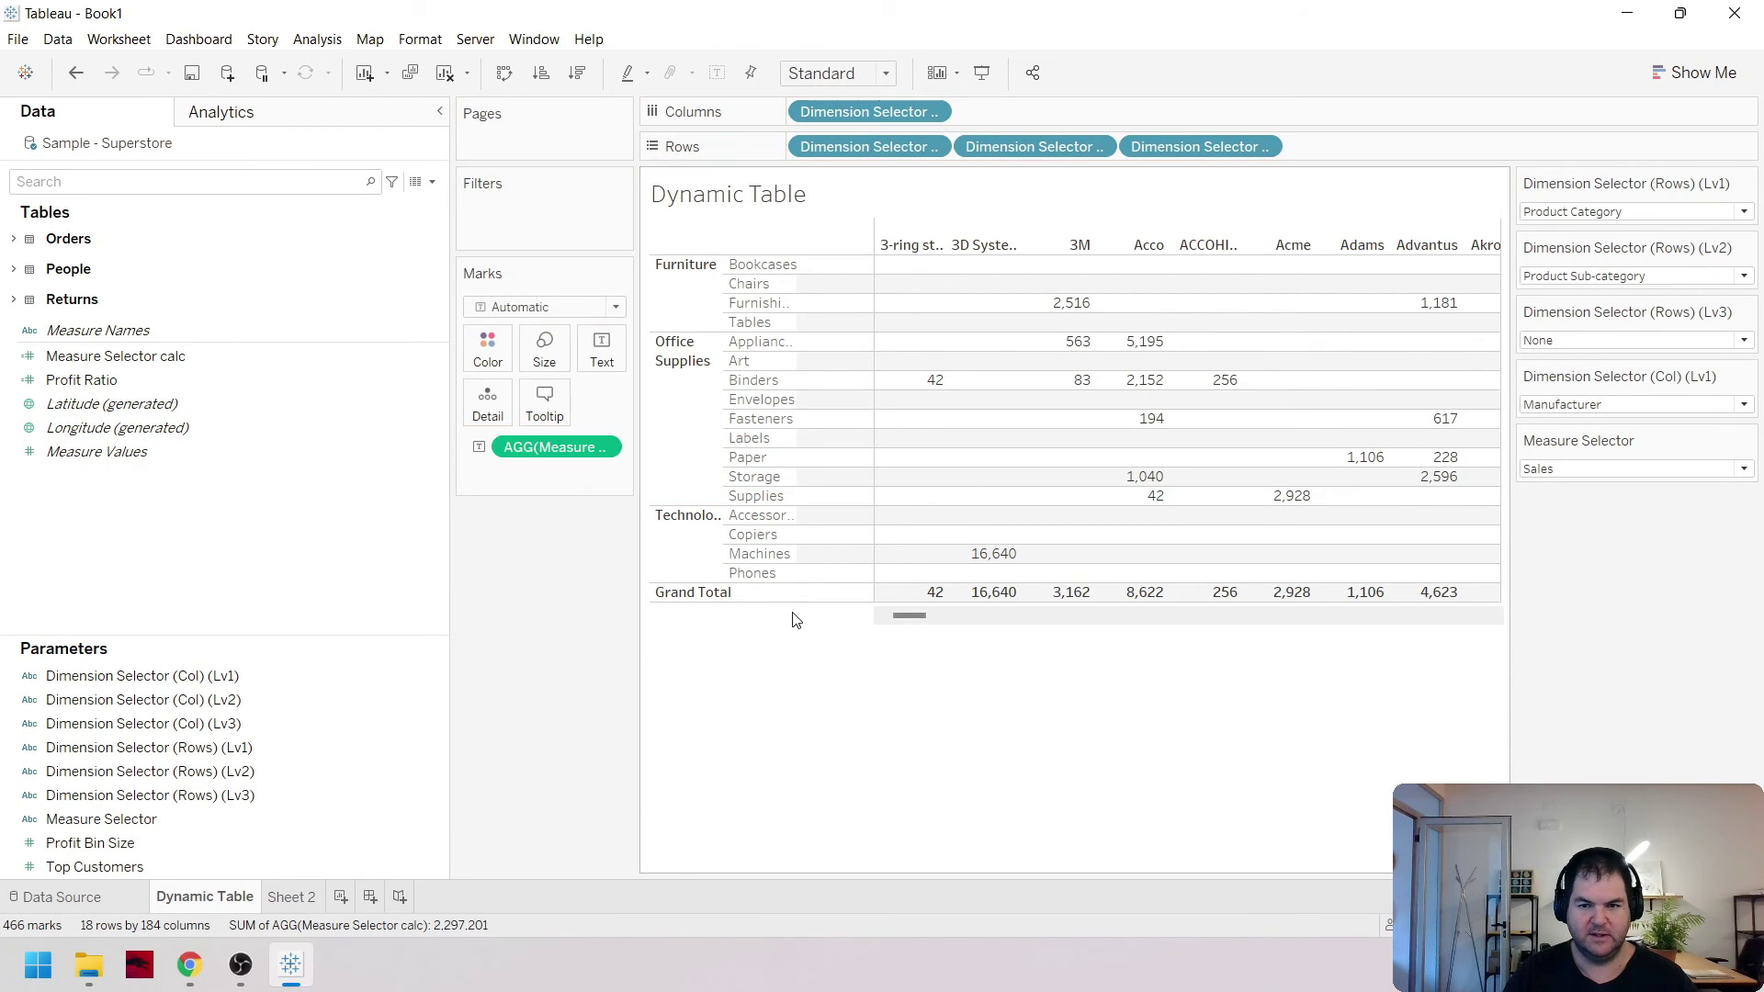
left_click(1690, 468)
left_click(1628, 503)
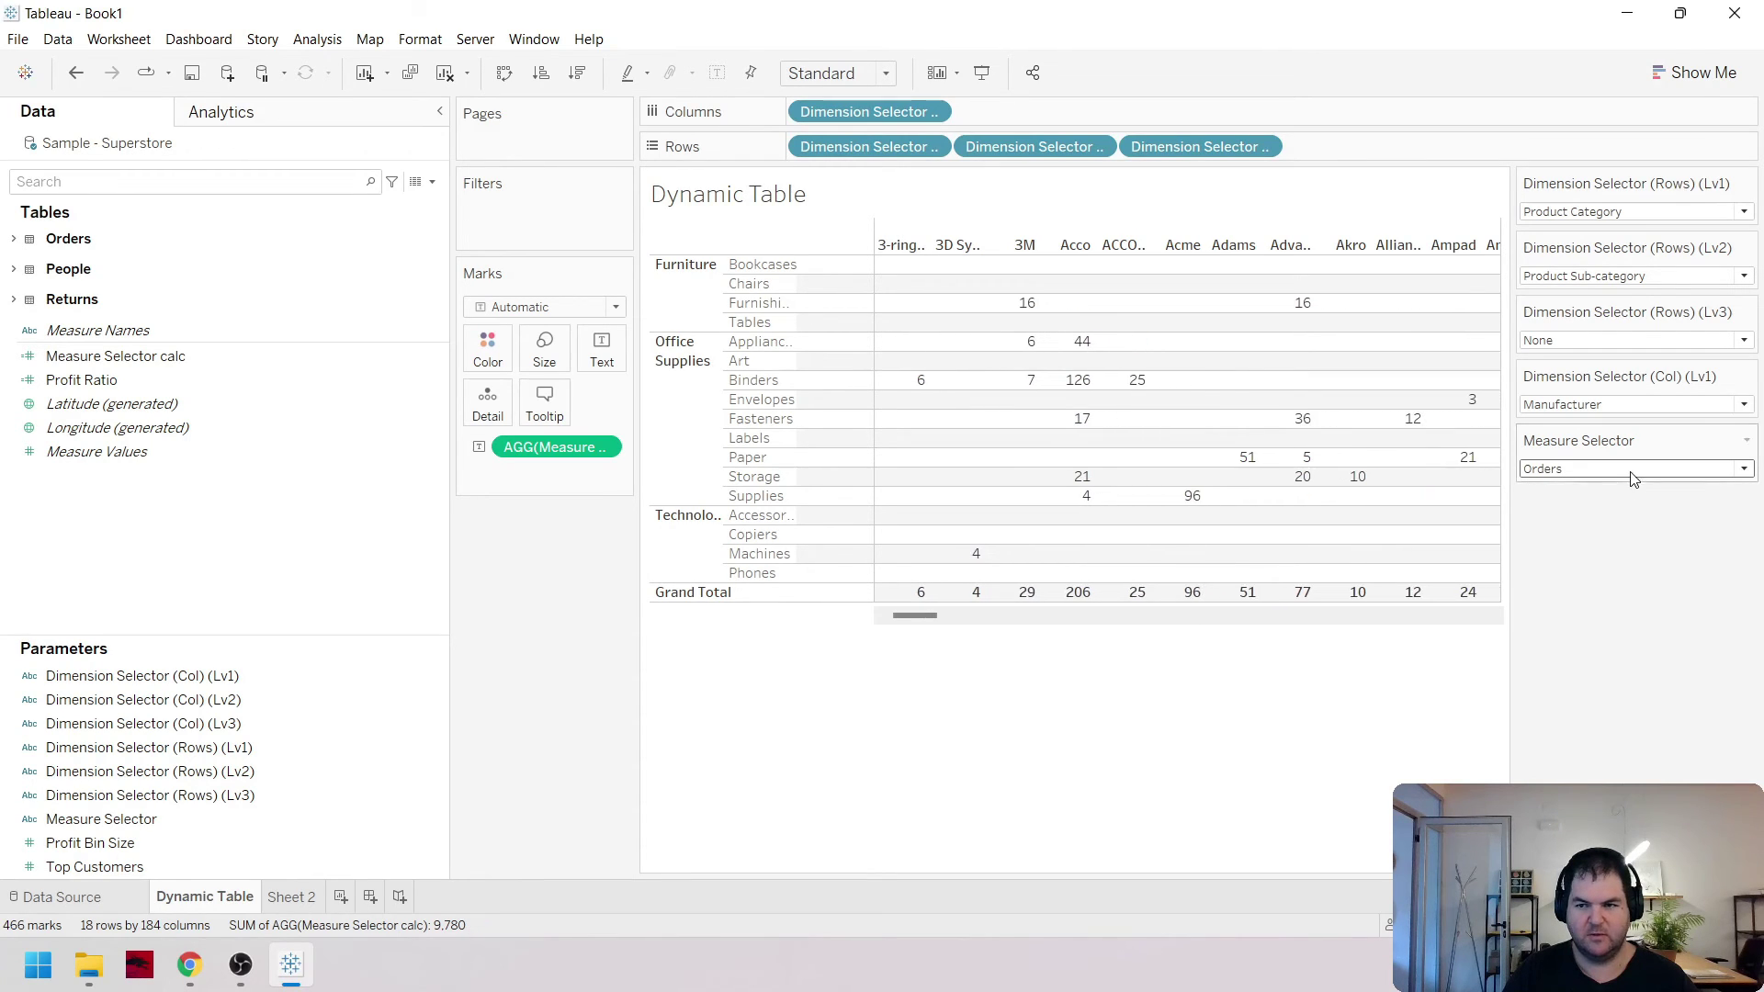
left_click(1634, 470)
left_click(1611, 522)
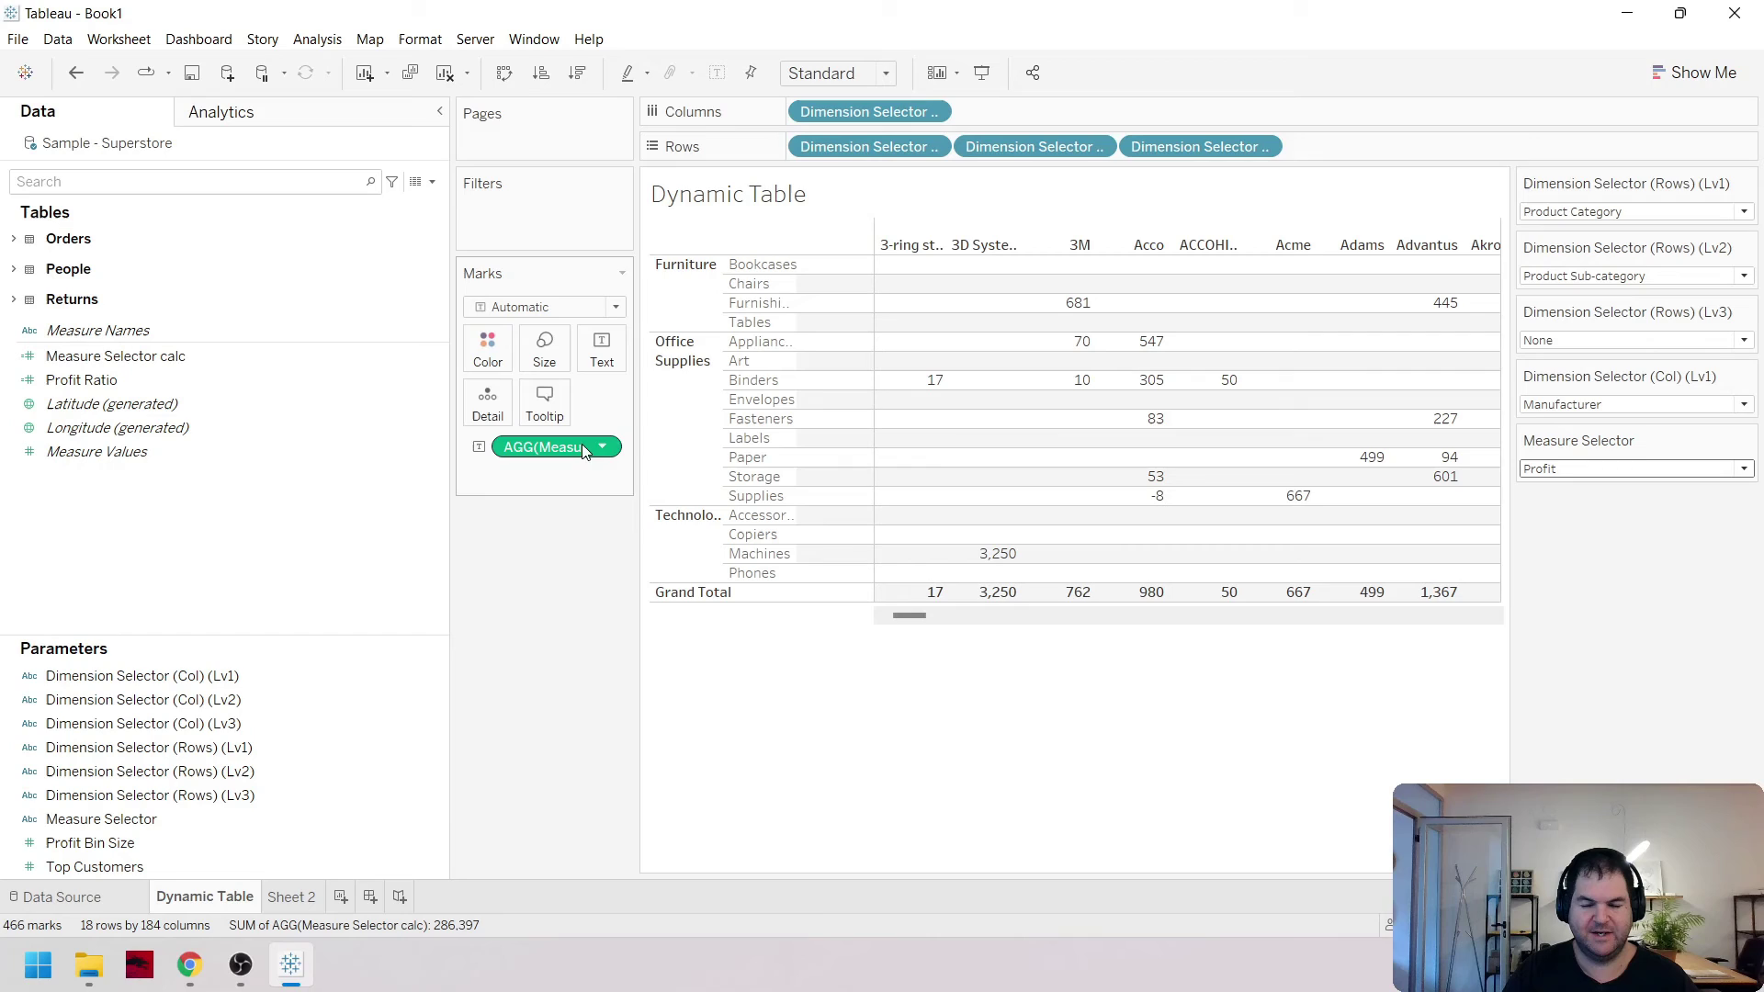
left_click(1654, 469)
left_click(1622, 490)
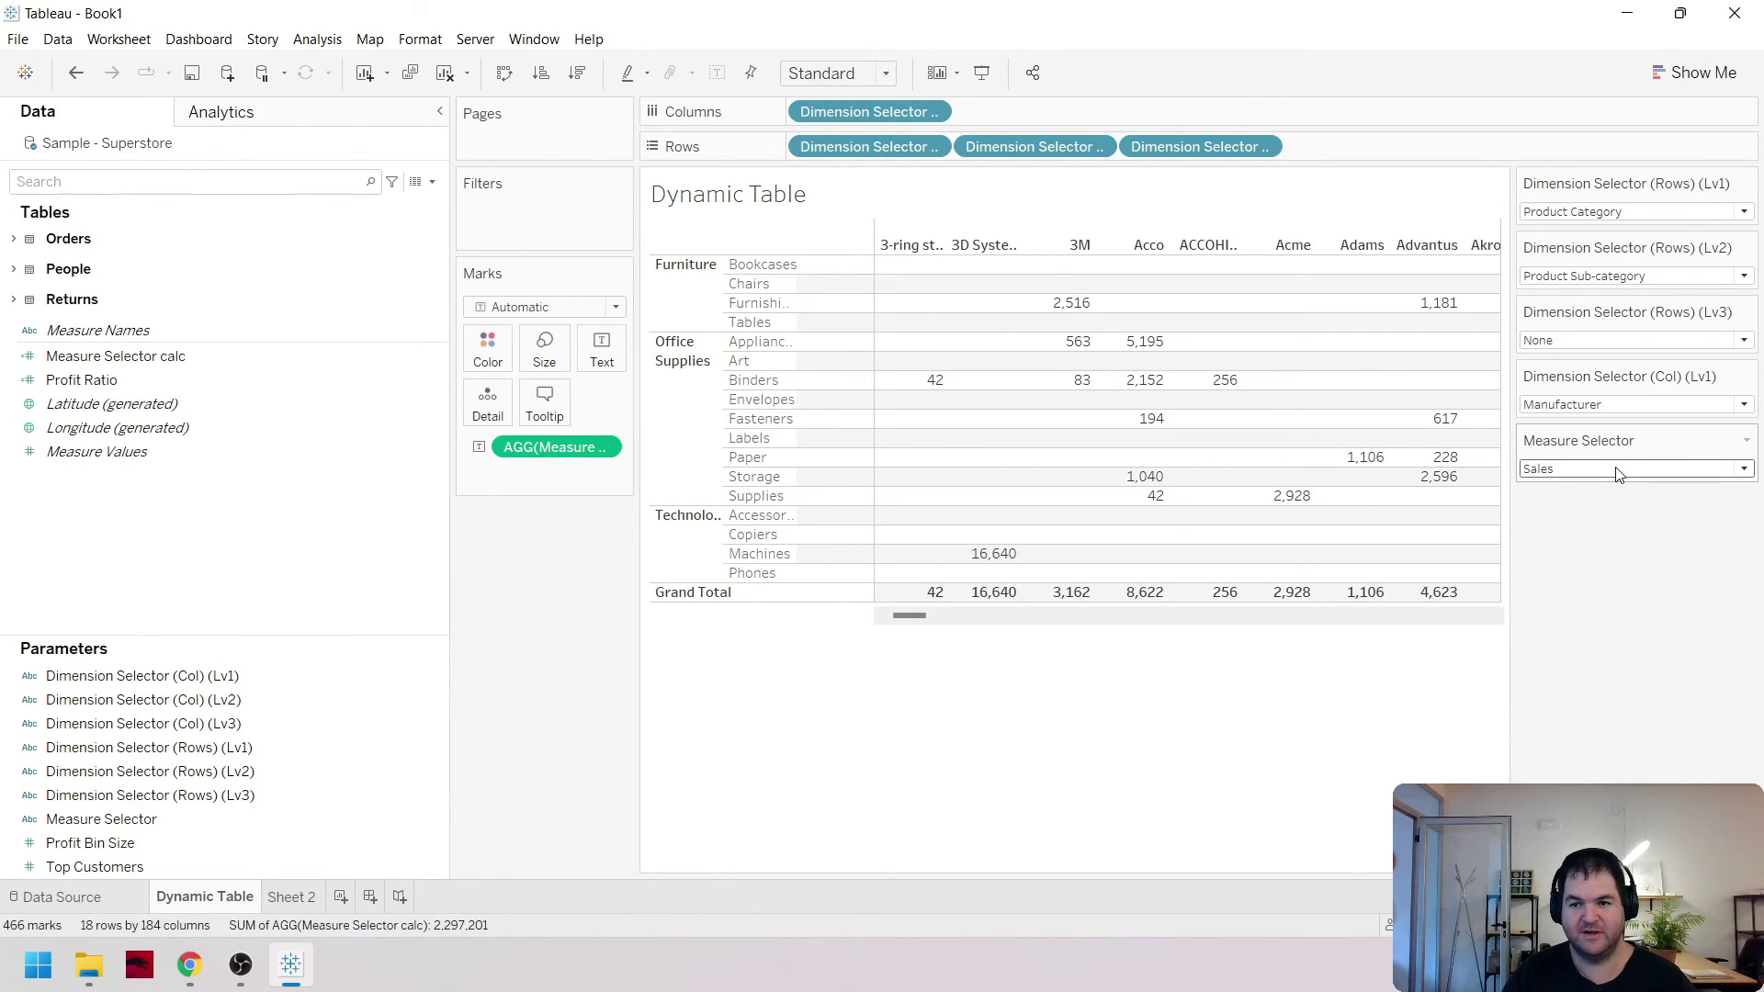
Check the table's values with the Measure Selector set to Profit and Orders, then return it to Sales
left_click(1616, 469)
left_click(1592, 530)
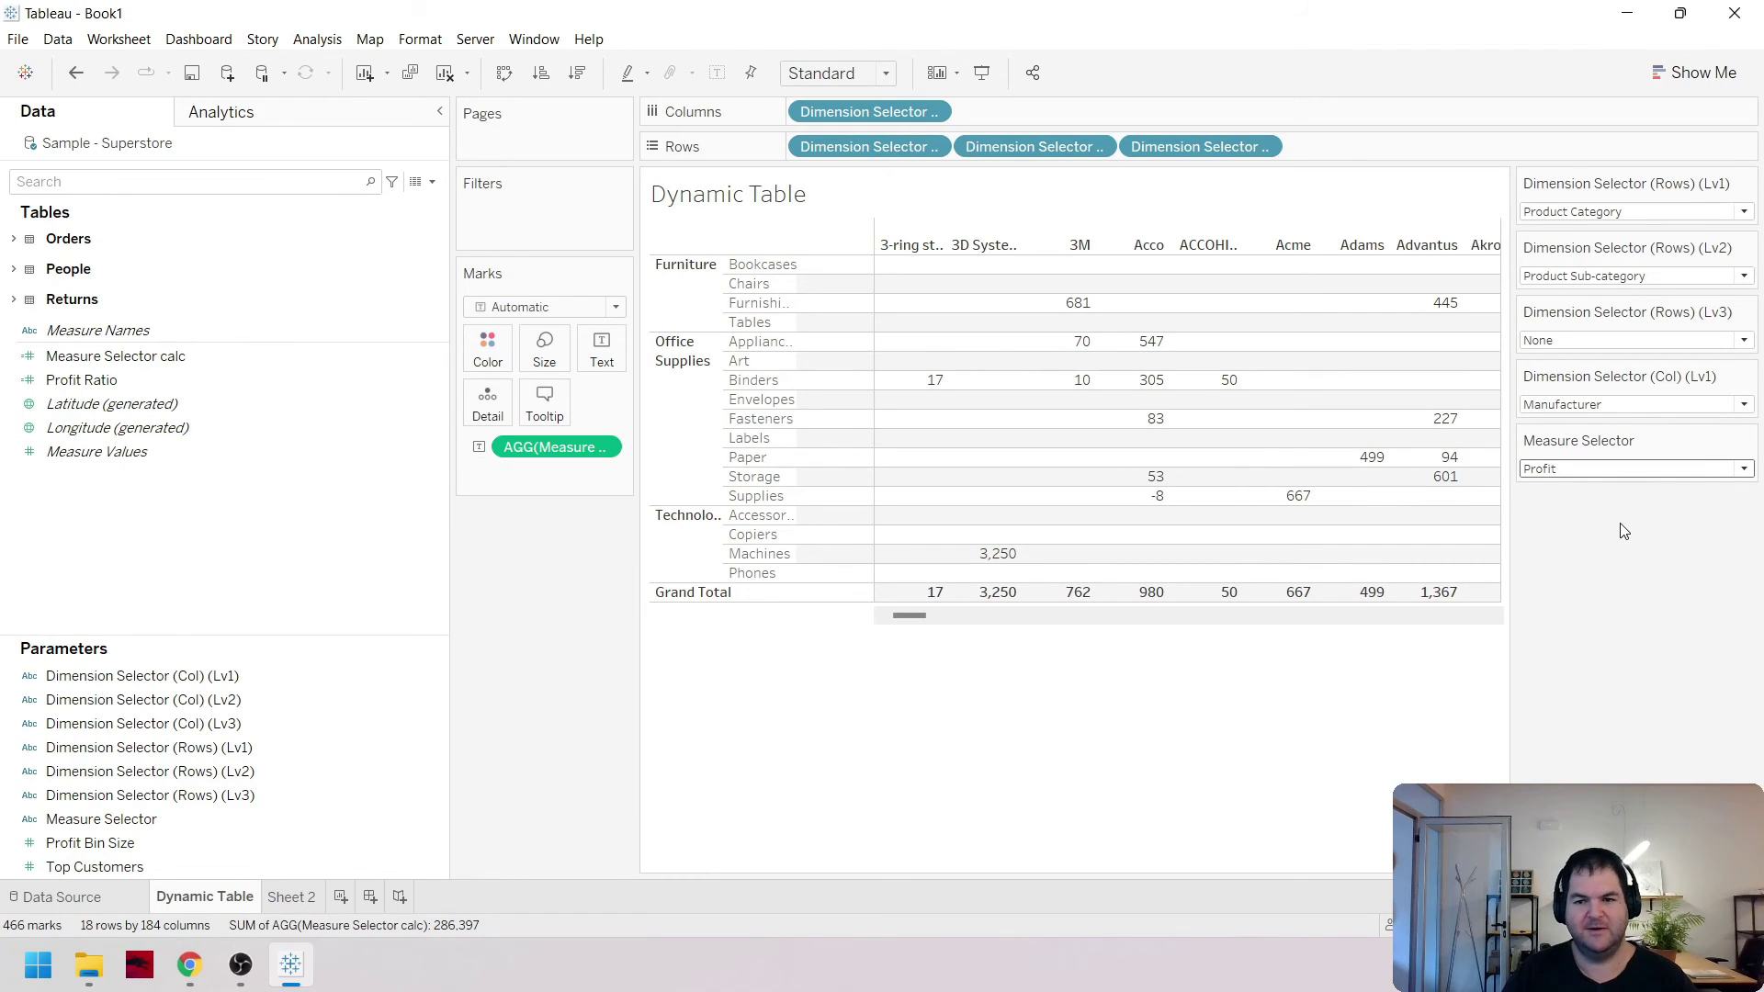
left_click(1619, 469)
left_click(1618, 504)
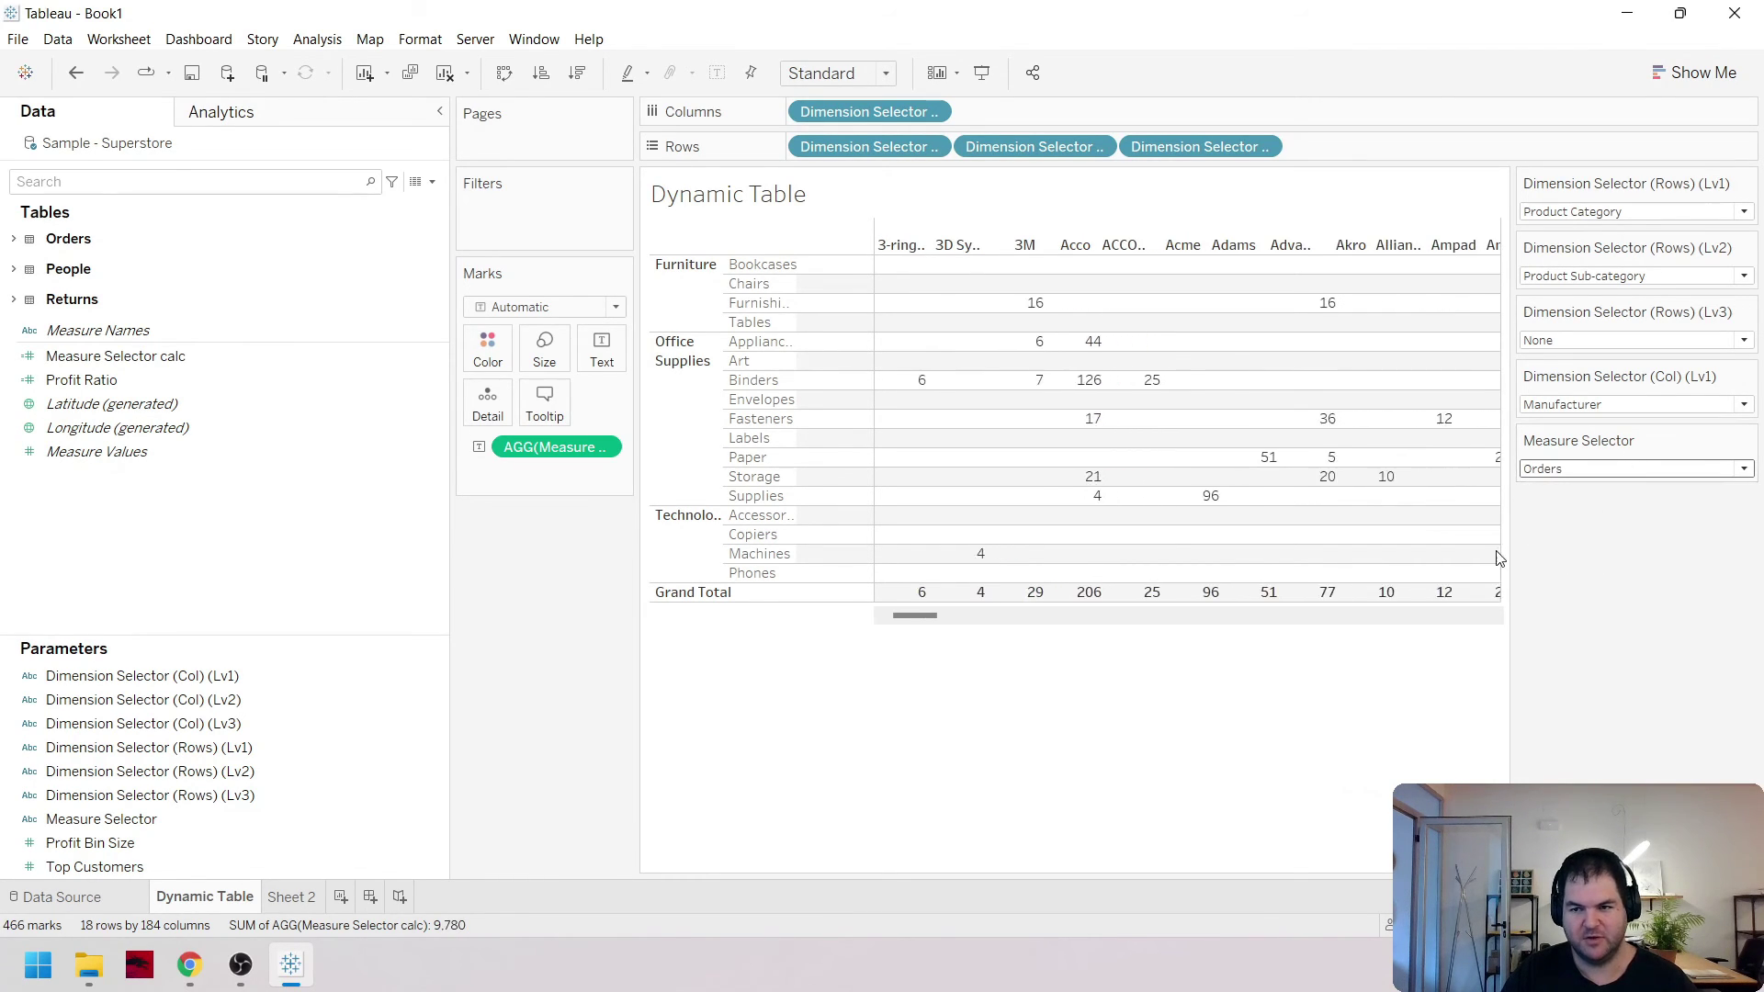
mouse_move(914, 616)
left_mouse_down()
mouse_move(1465, 602)
mouse_move(907, 608)
left_mouse_up()
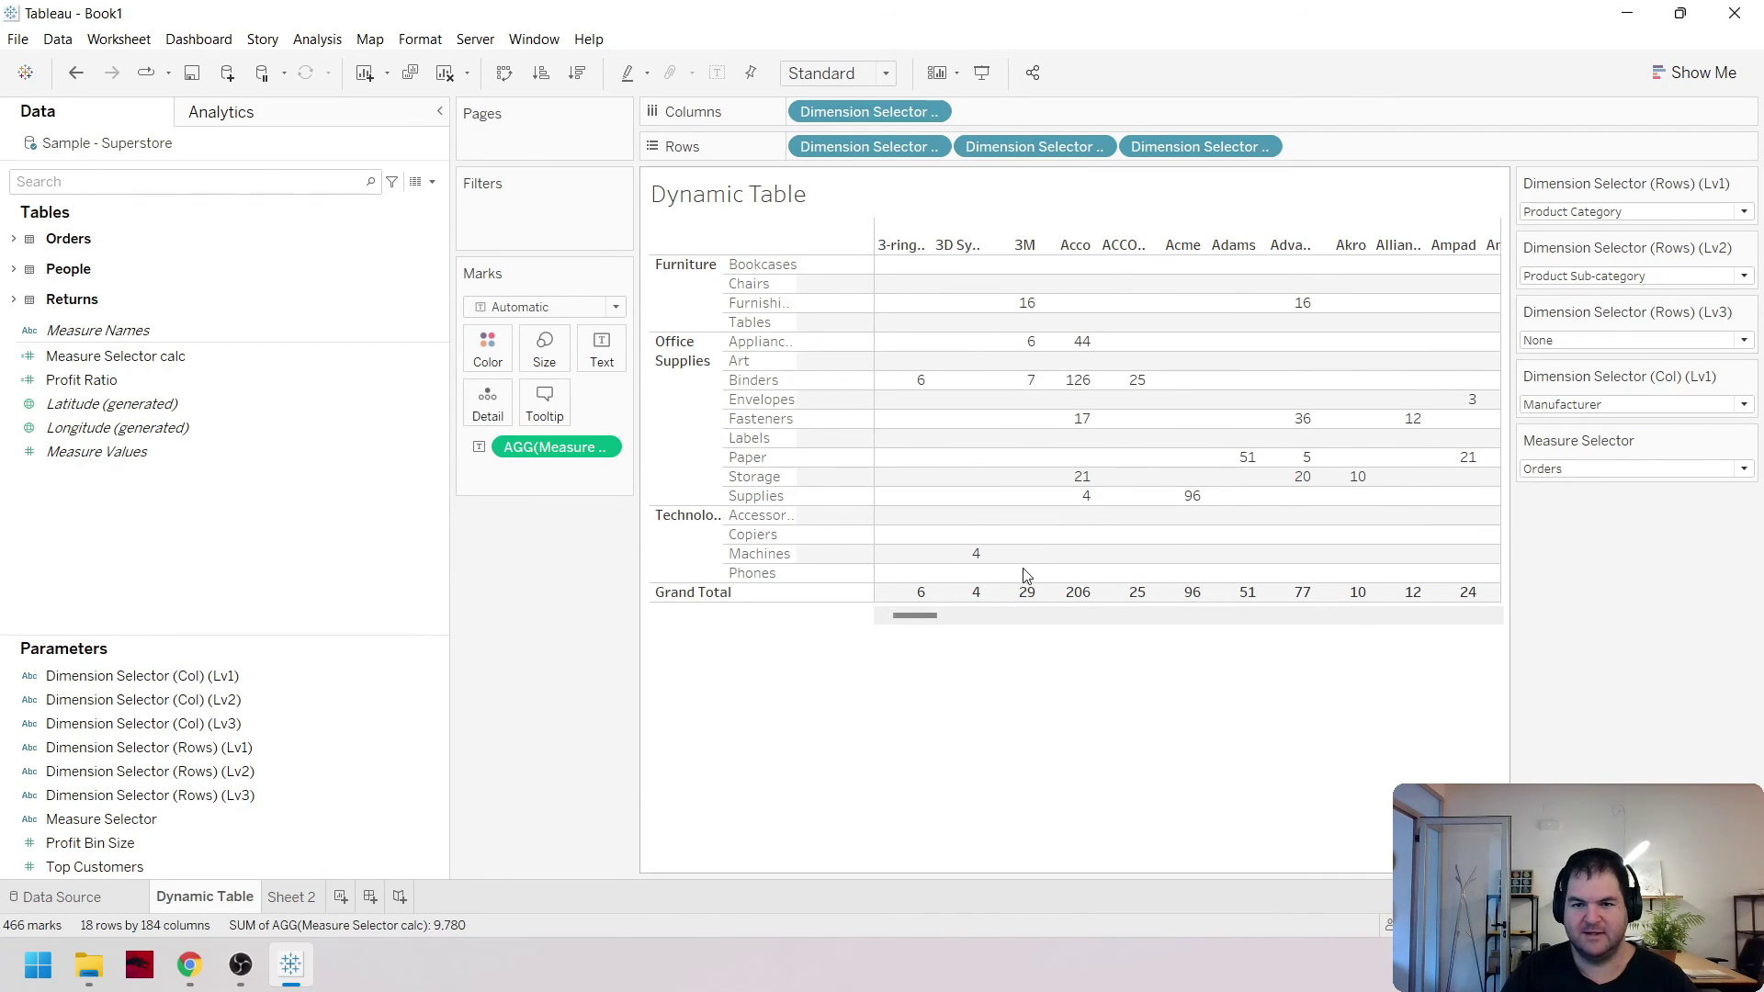
mouse_move(926, 617)
left_mouse_down()
mouse_move(1472, 613)
mouse_move(919, 614)
left_mouse_up()
left_click(1648, 468)
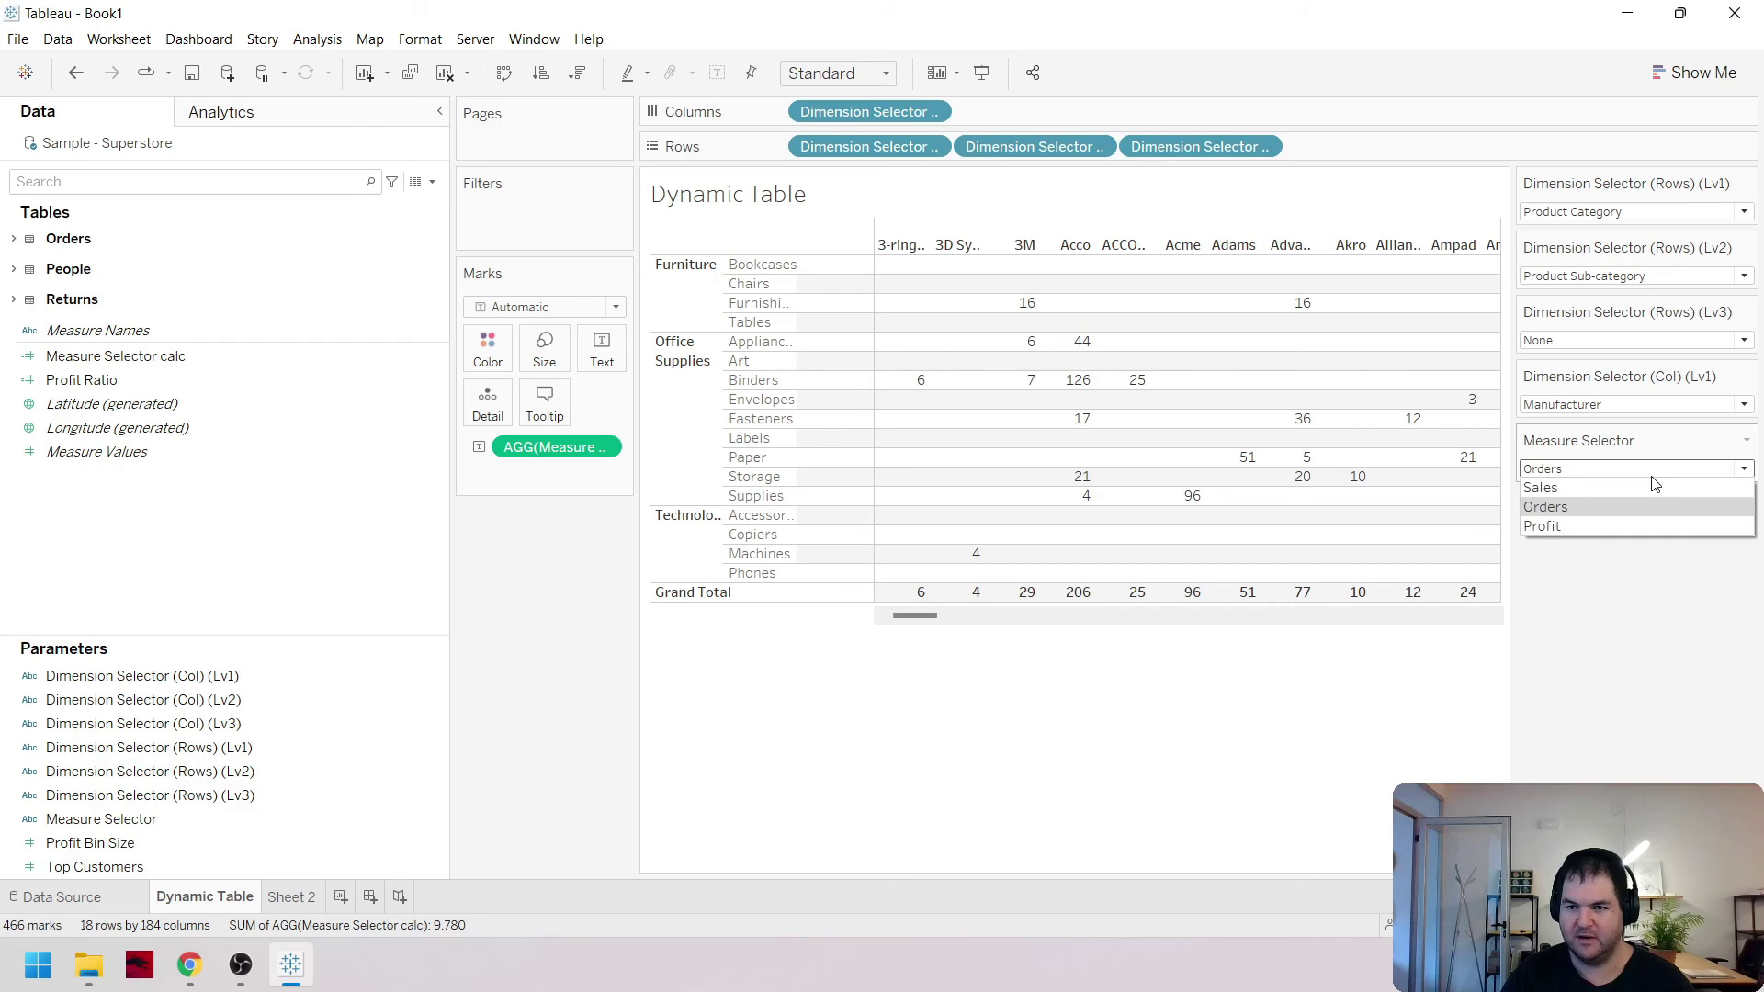
left_click(1644, 487)
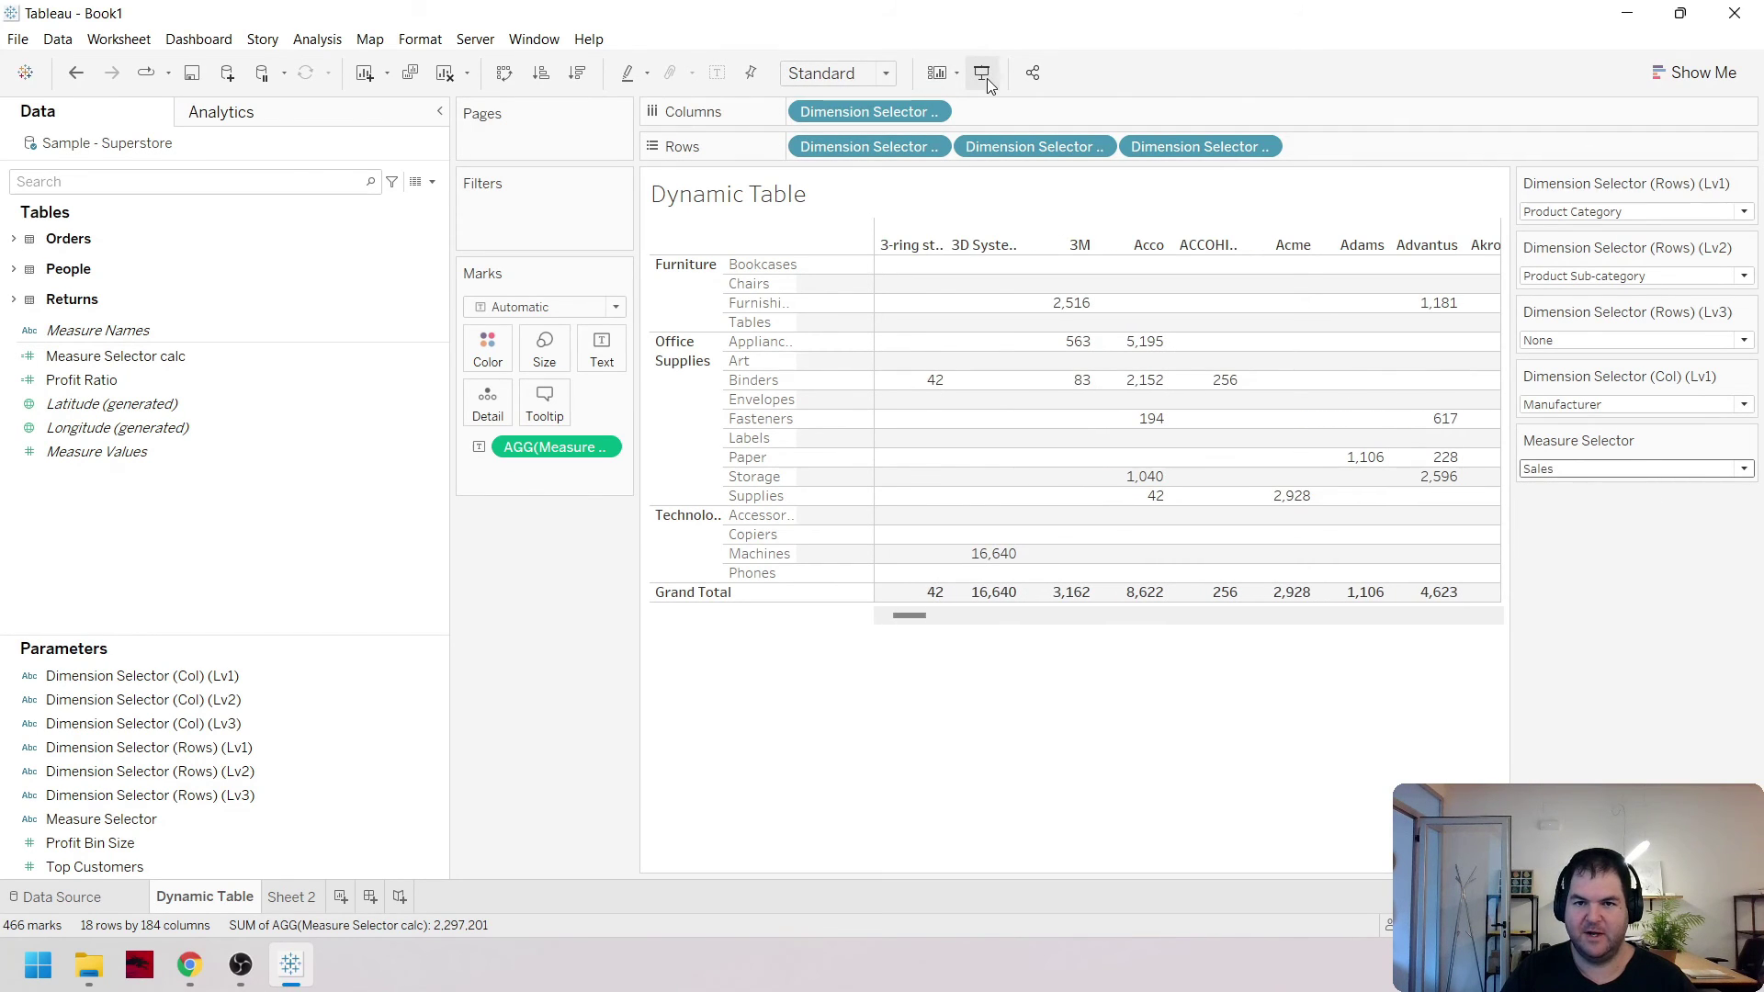
Show the Dynamic Table sheet in presentation mode and check the Measure Selector control, leaving it on Sales
left_click(983, 75)
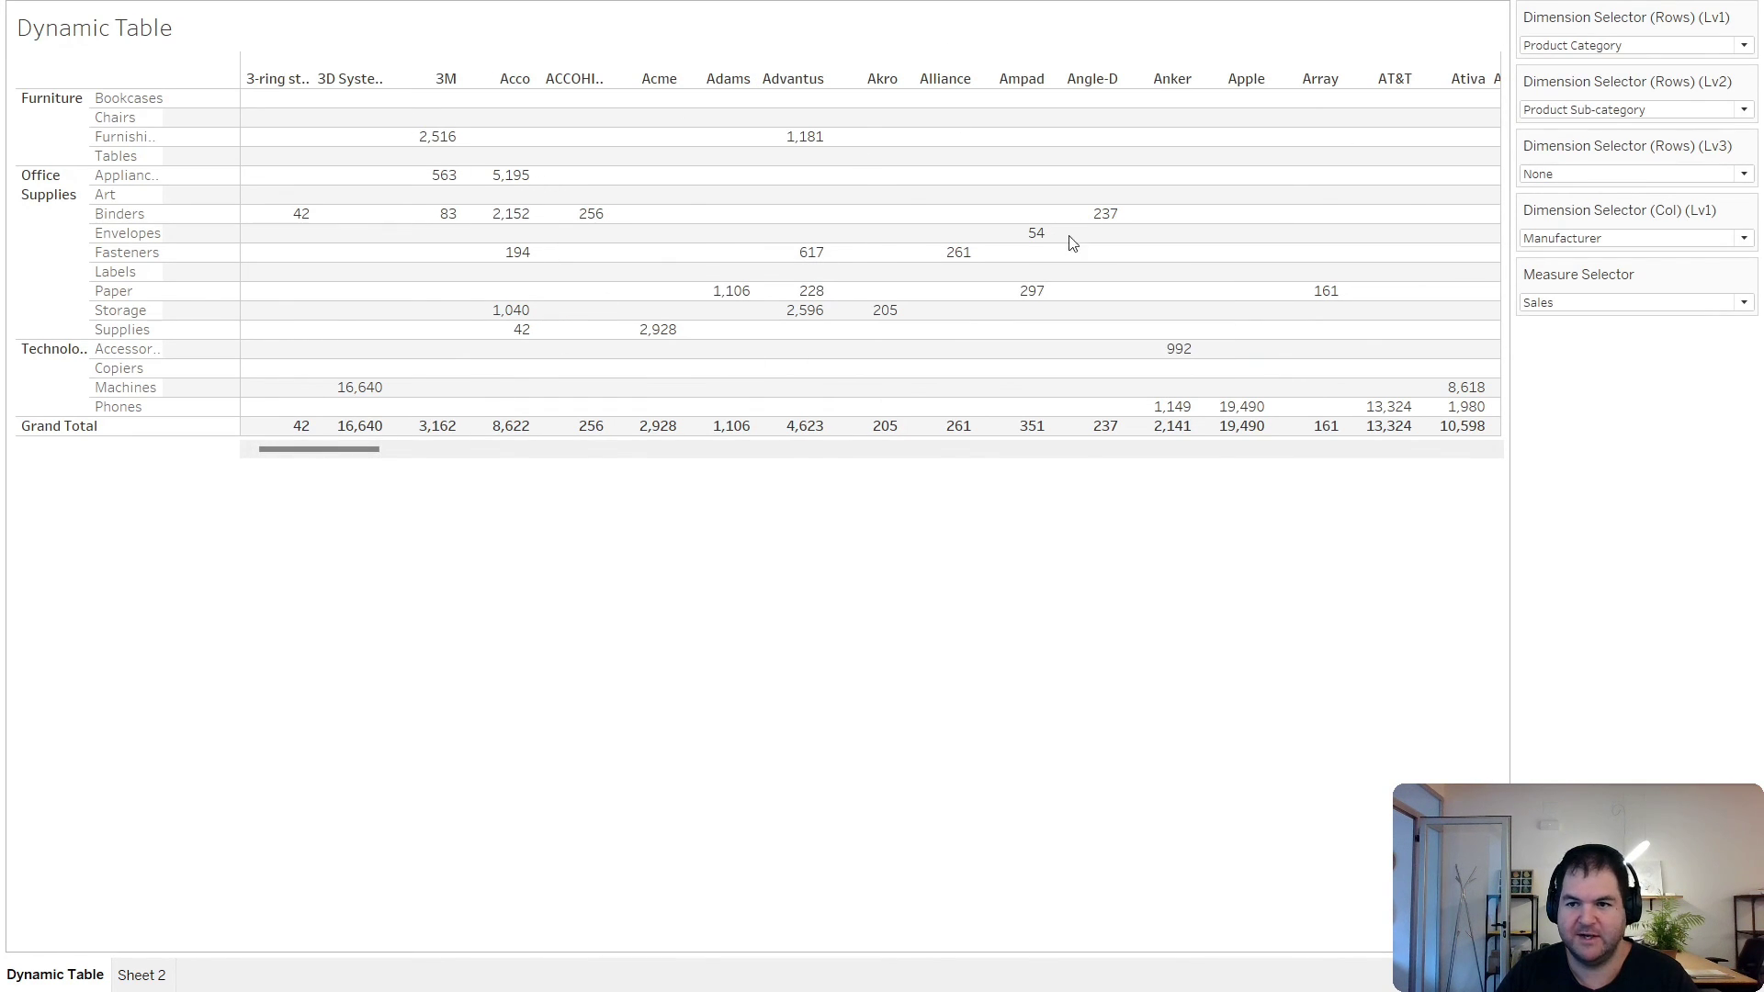
left_click(1644, 301)
left_click(1649, 306)
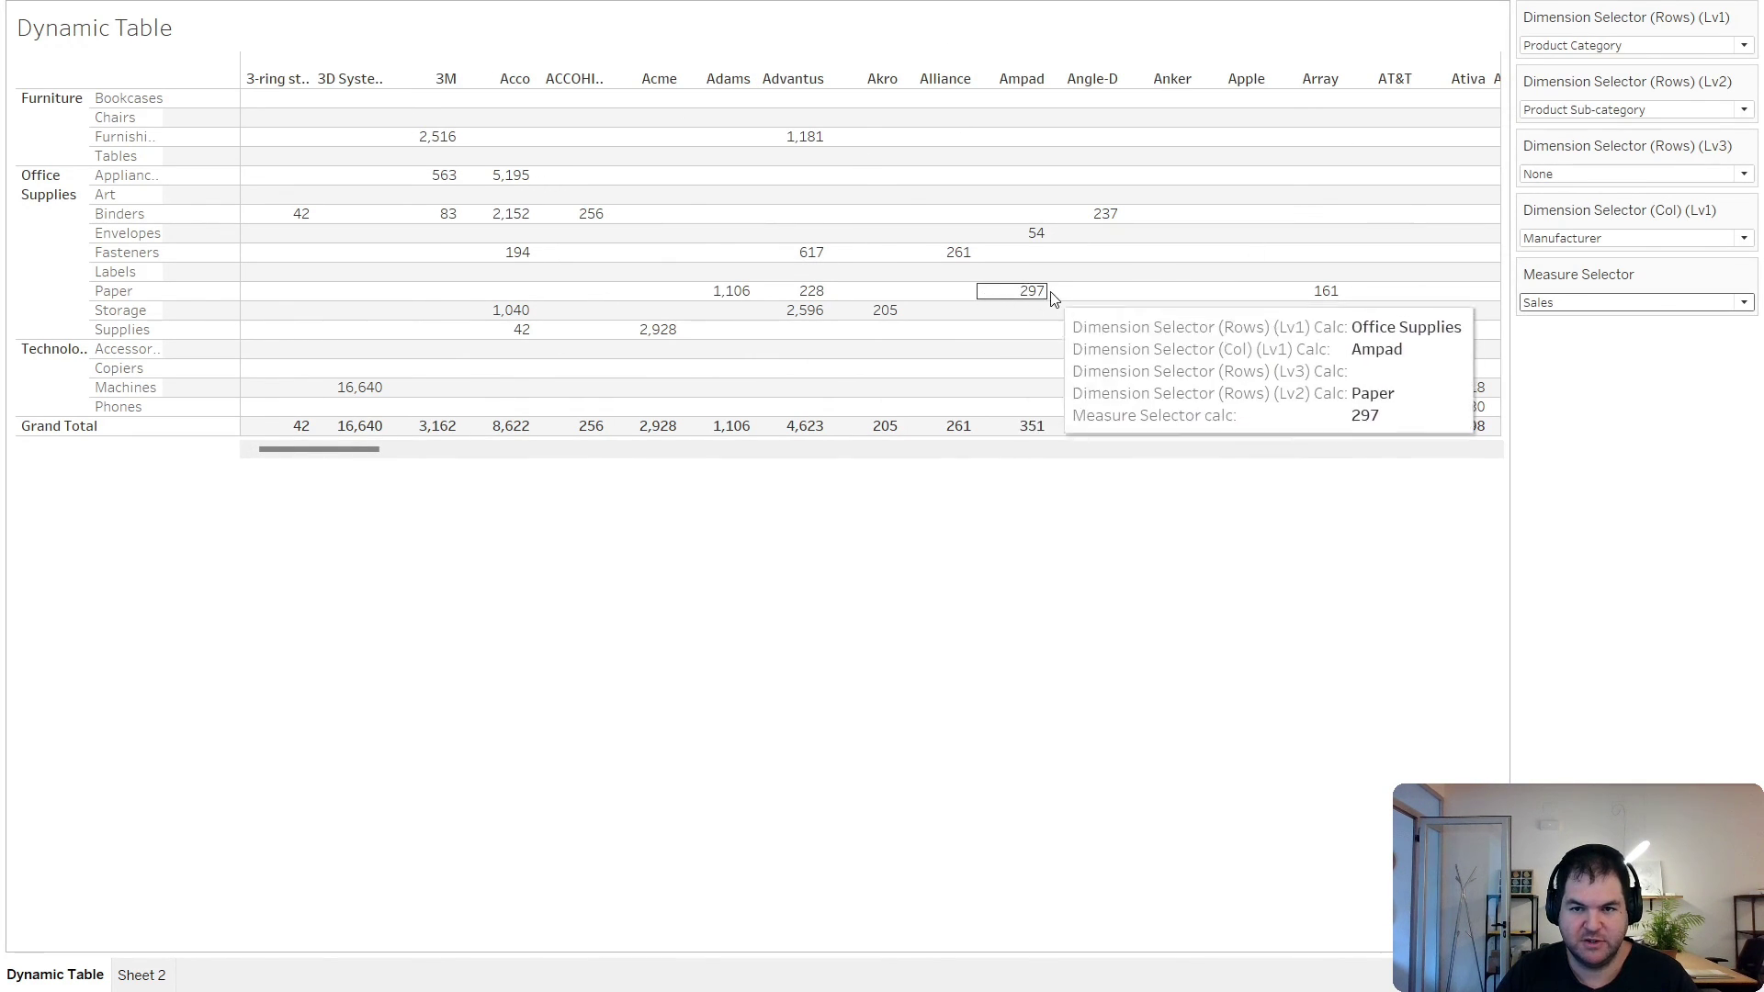